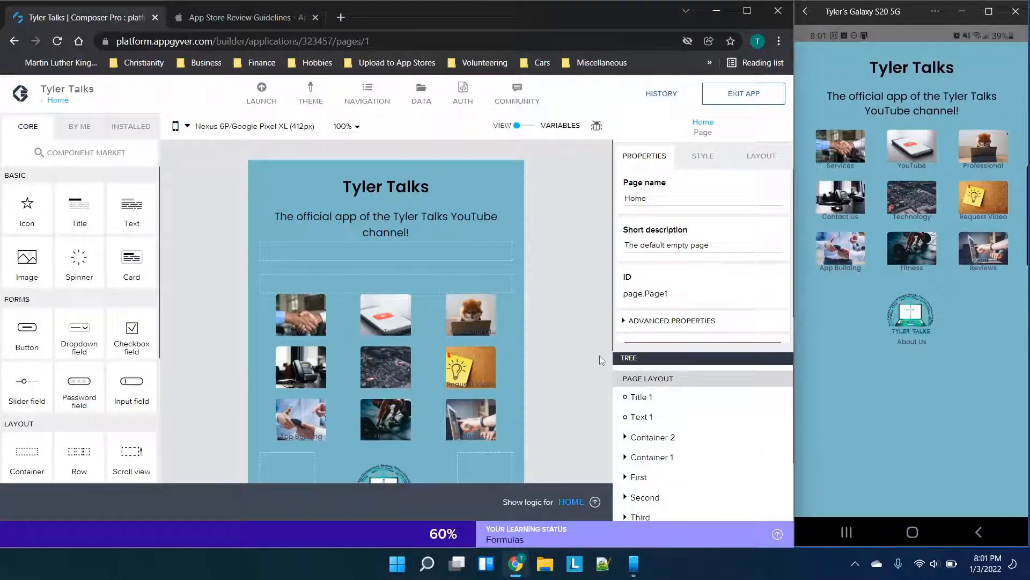
# Inspect the source binding options for the Professional image on the home page, then close them without changing the image
pyautogui.scroll(-1, 585, 357)
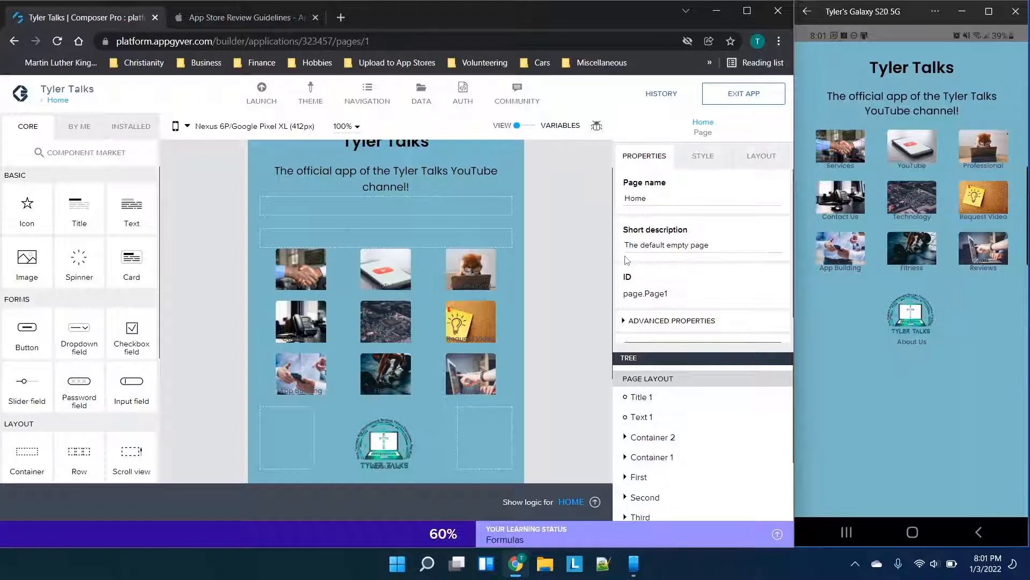
pyautogui.scroll(1, 593, 256)
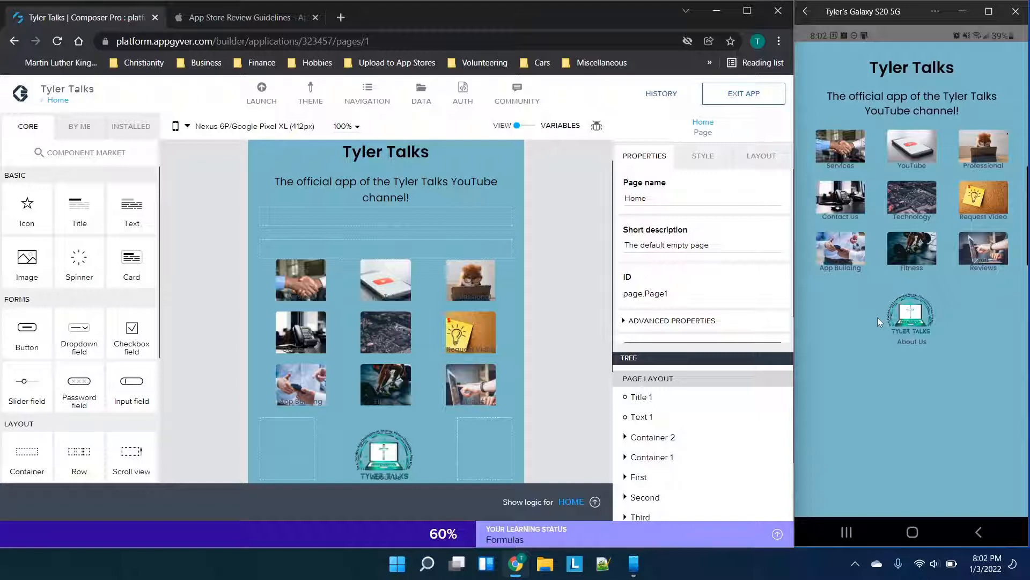
pyautogui.click(471, 278)
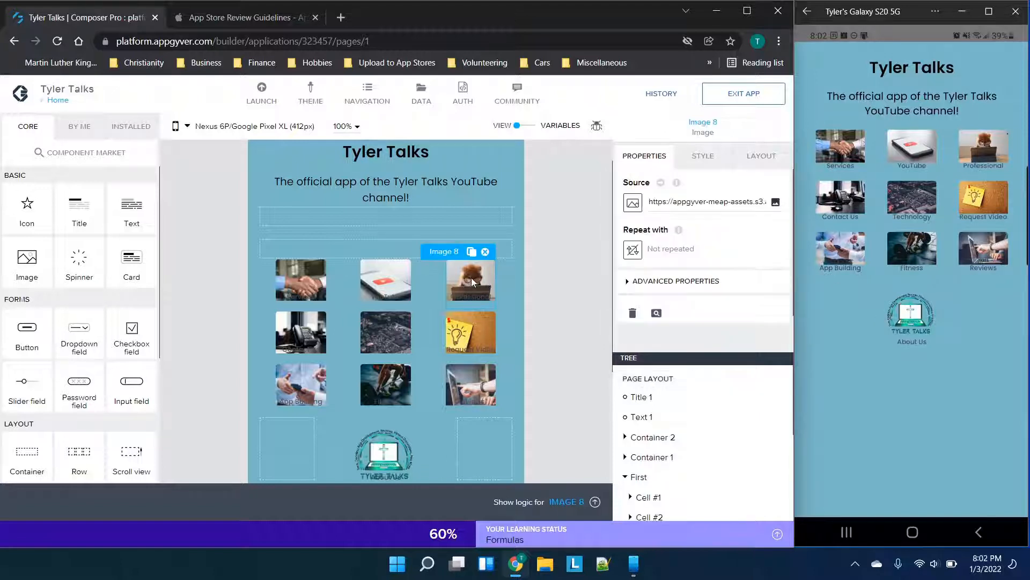
pyautogui.click(633, 203)
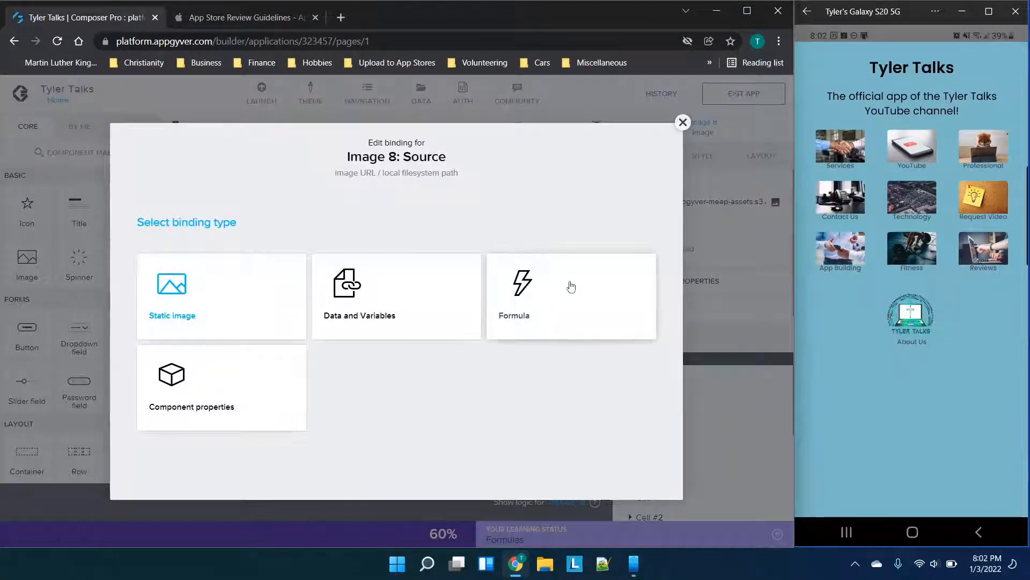
pyautogui.click(682, 122)
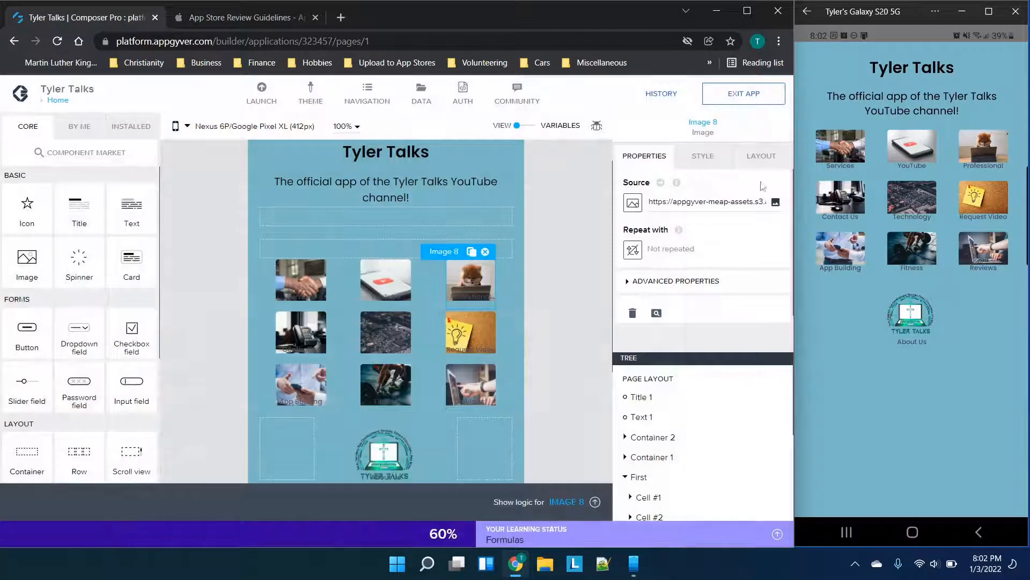
pyautogui.click(633, 203)
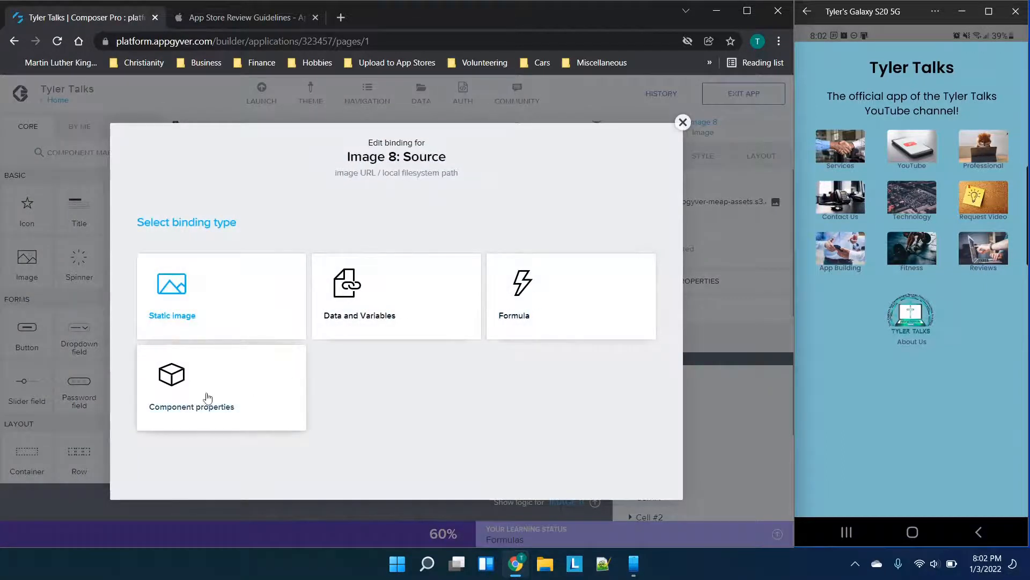
pyautogui.click(209, 307)
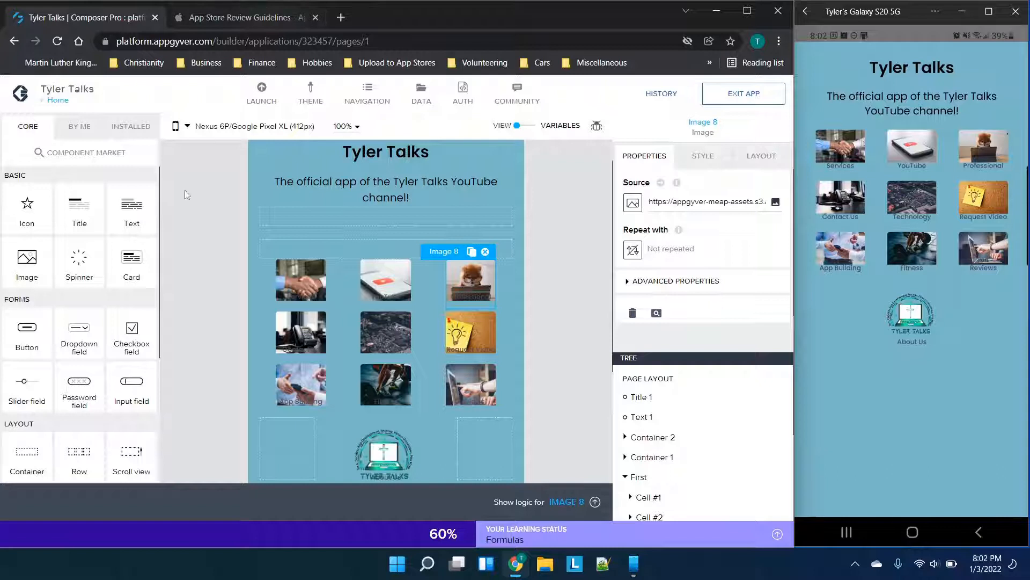
# Consult the Design section of Apple's App Store Review Guidelines, and view the Coffee Canine project's Coffee Roasting Forum page
pyautogui.click(255, 19)
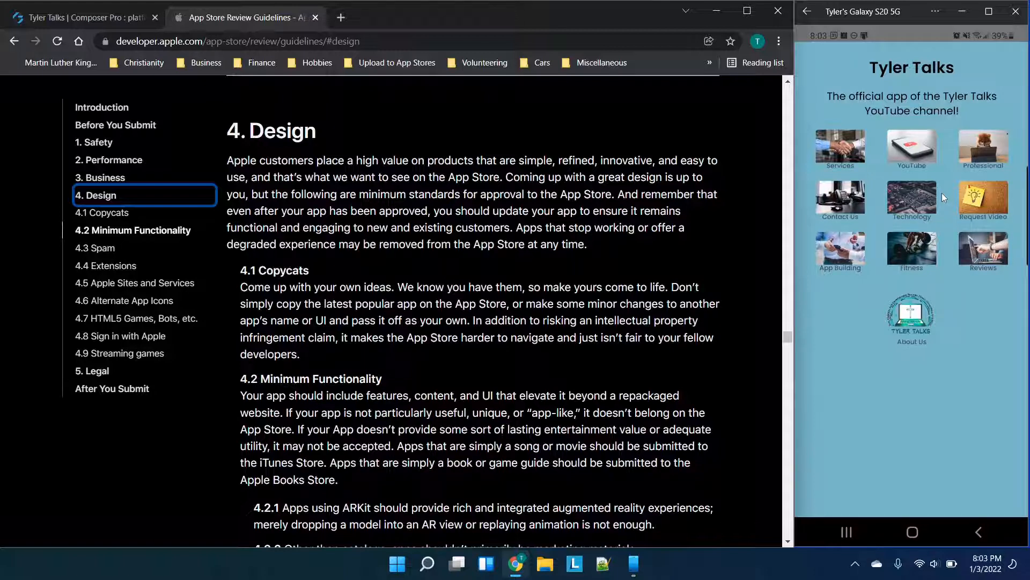
pyautogui.click(127, 15)
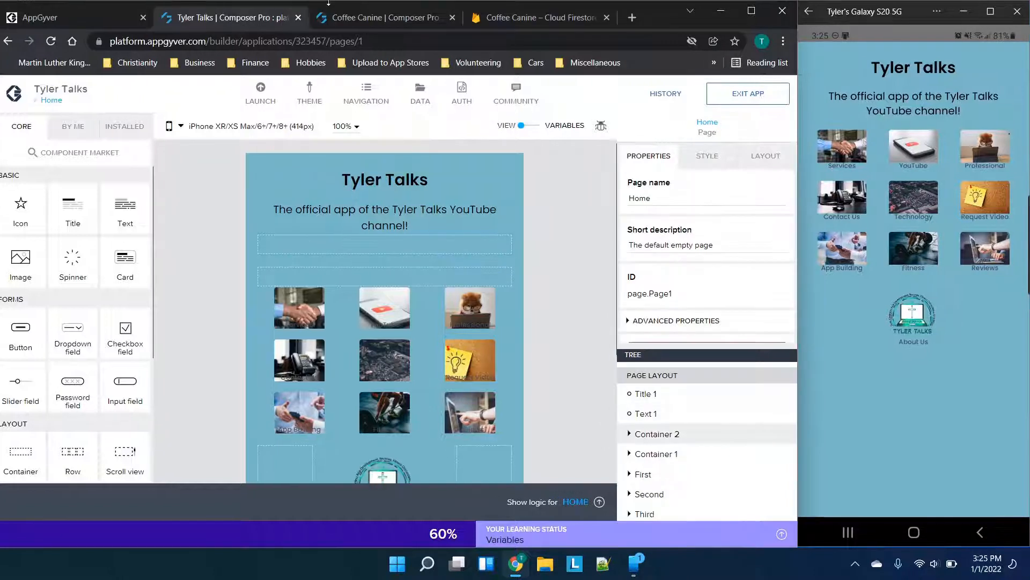
pyautogui.click(354, 19)
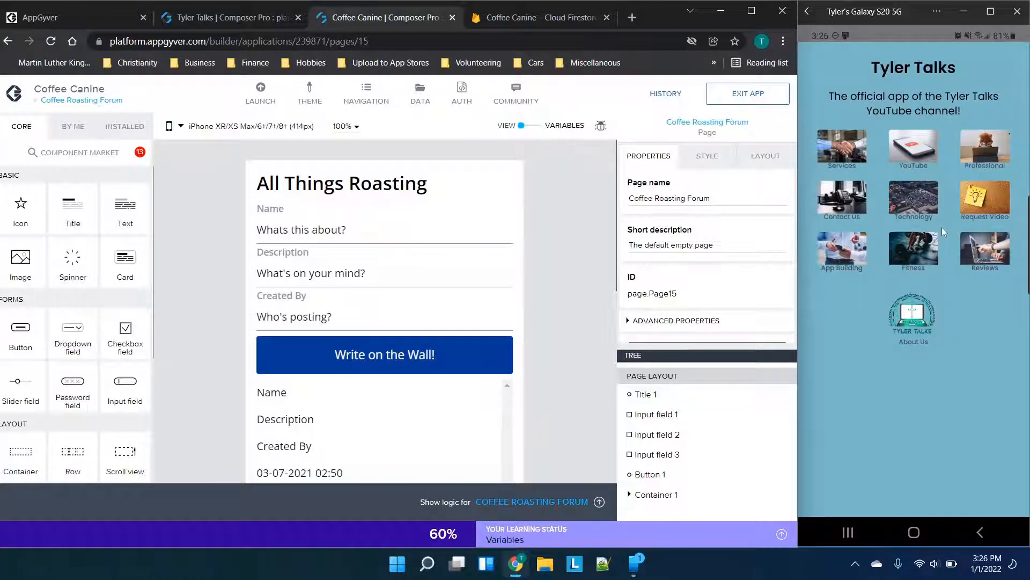
# Read the Composer Pro pricing page on the AppGyver website and return to the Tyler Talks project
pyautogui.click(106, 11)
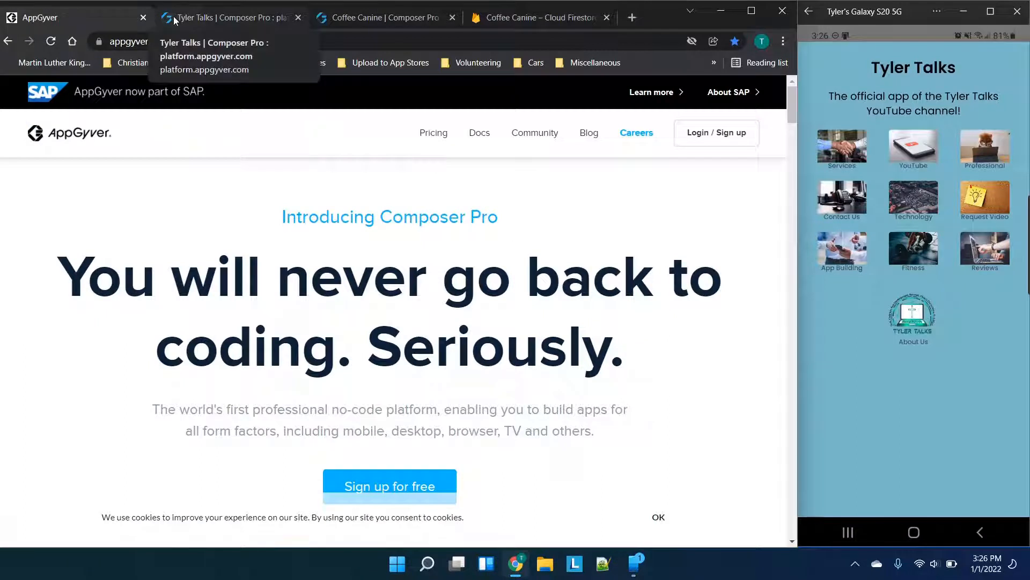
pyautogui.click(444, 146)
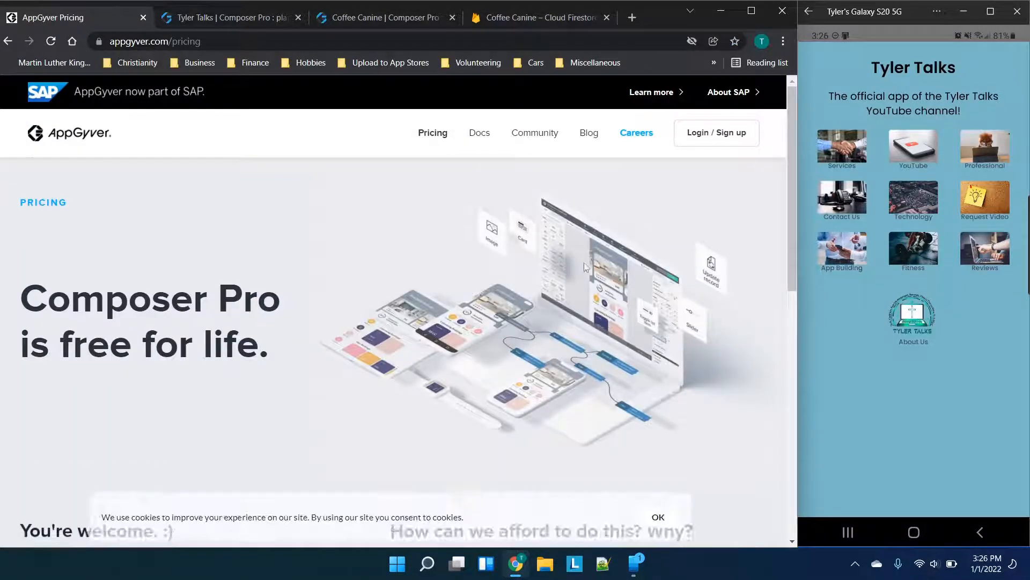
pyautogui.scroll(-1, 235, 268)
pyautogui.scroll(-3, 235, 268)
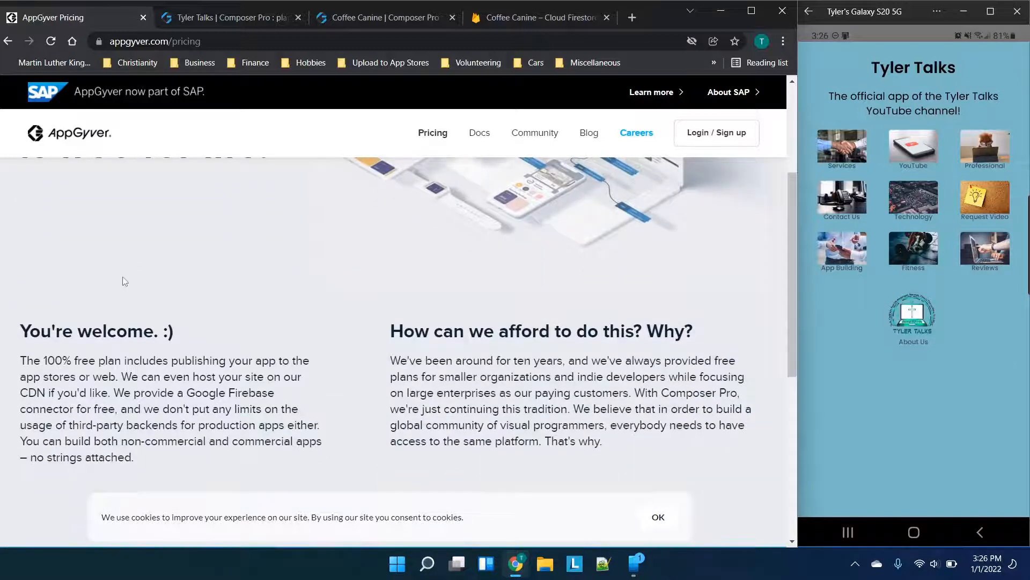
pyautogui.scroll(-3, 377, 265)
pyautogui.scroll(-2, 377, 265)
pyautogui.scroll(5, 378, 265)
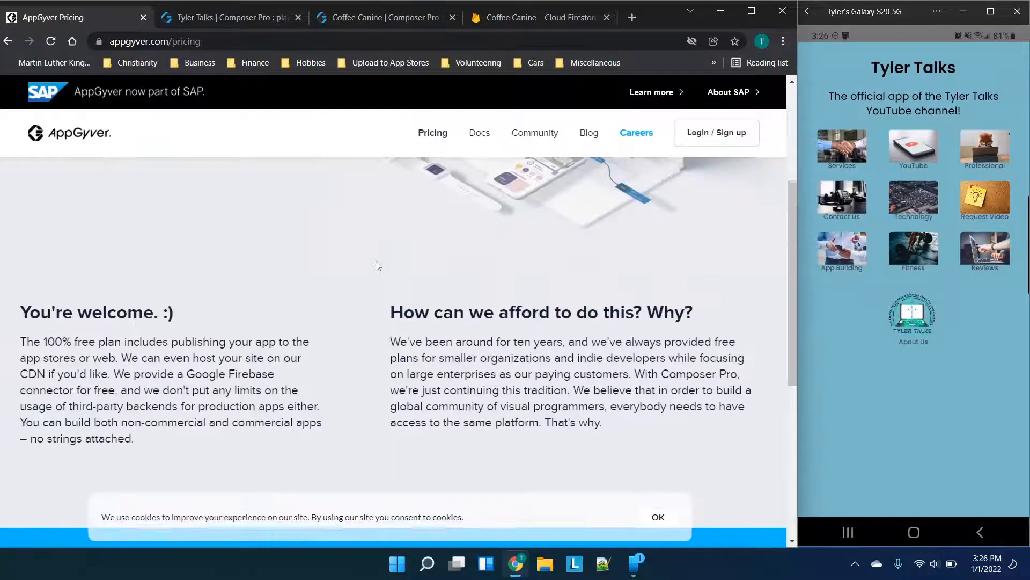
pyautogui.scroll(4, 378, 265)
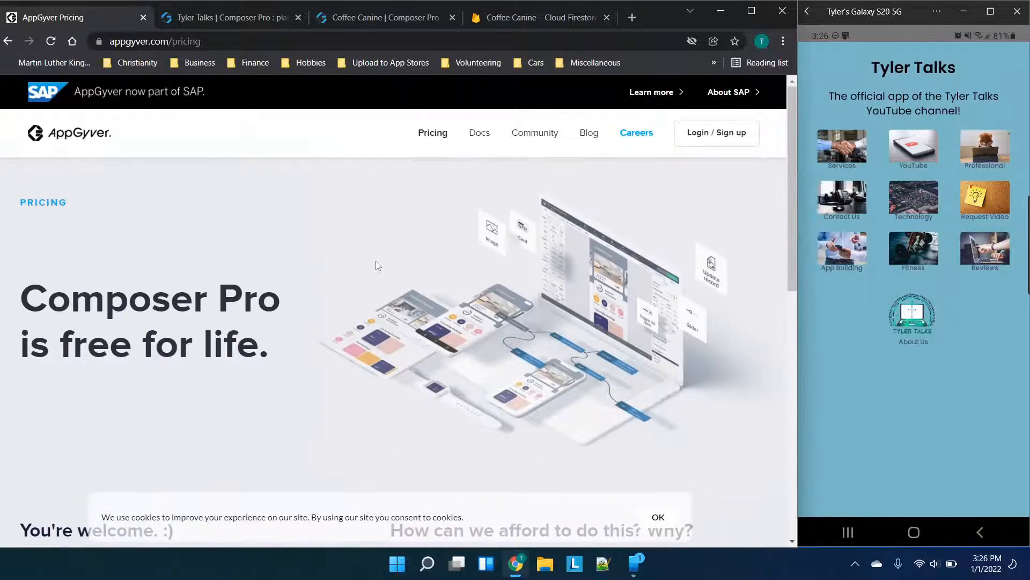
pyautogui.click(196, 25)
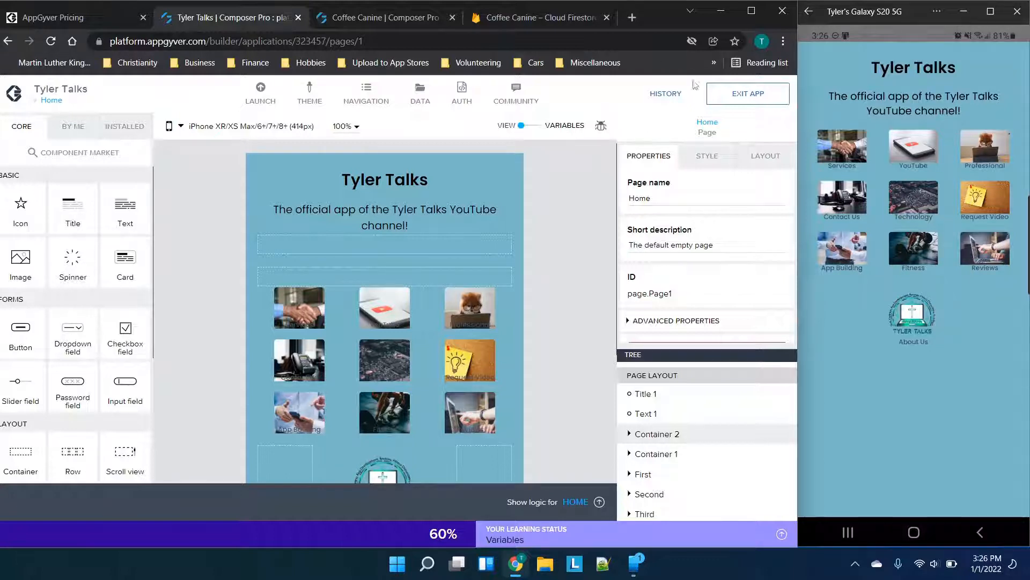
# Review the Services page of the Tyler Talks app in the mirrored phone window and return to its home page
pyautogui.click(871, 355)
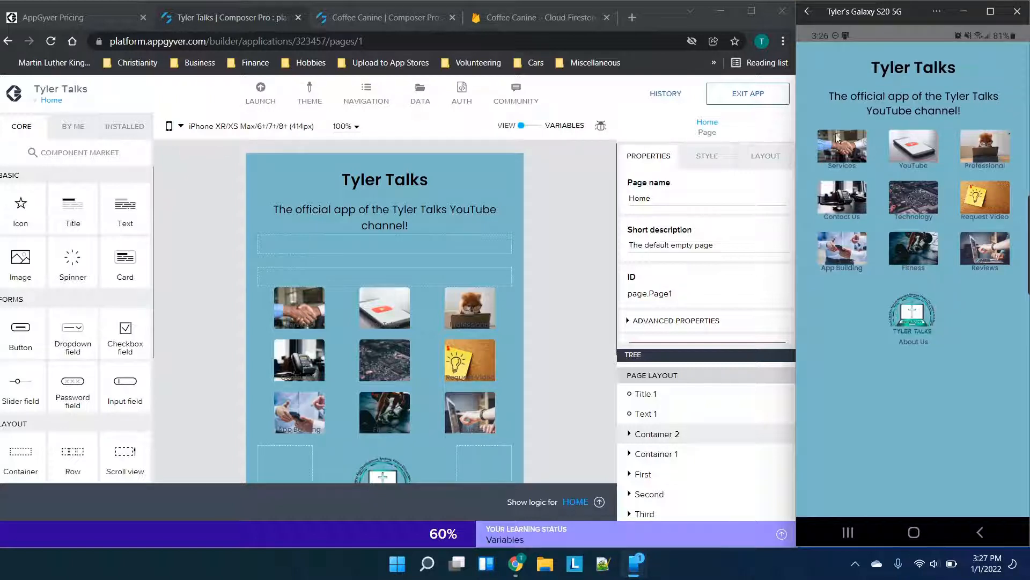
pyautogui.click(830, 147)
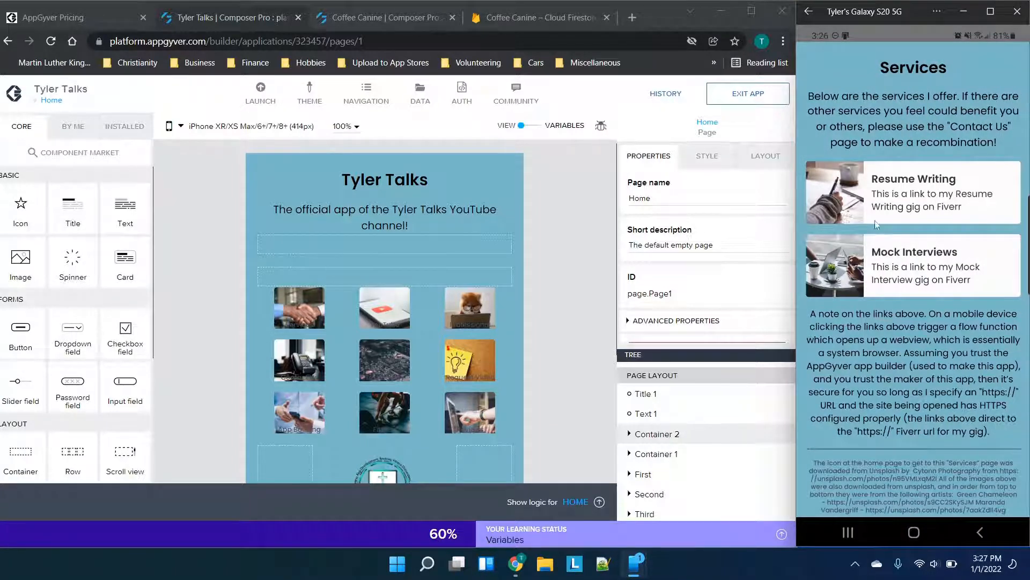
pyautogui.scroll(-3, 43, 366)
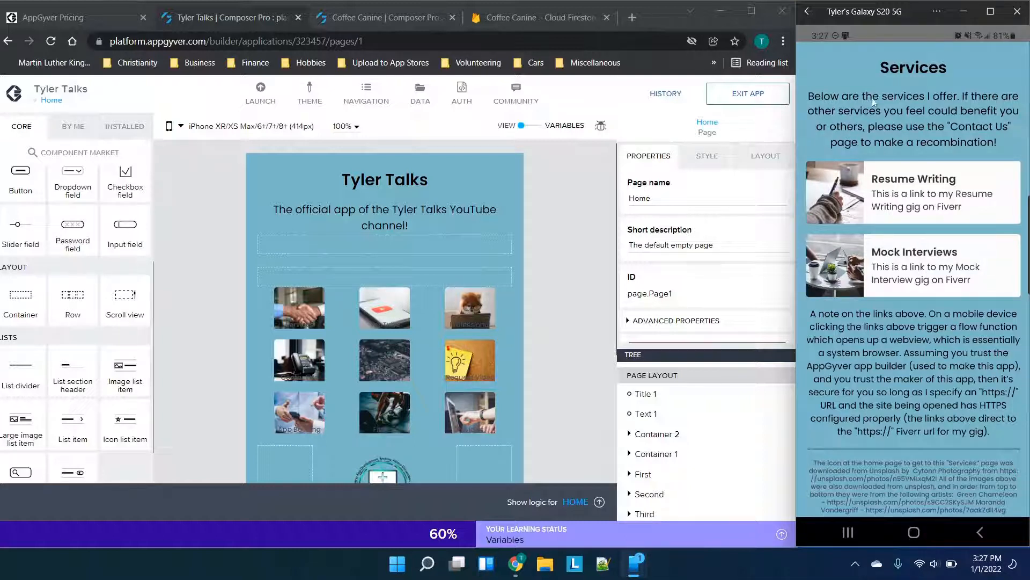
pyautogui.click(808, 15)
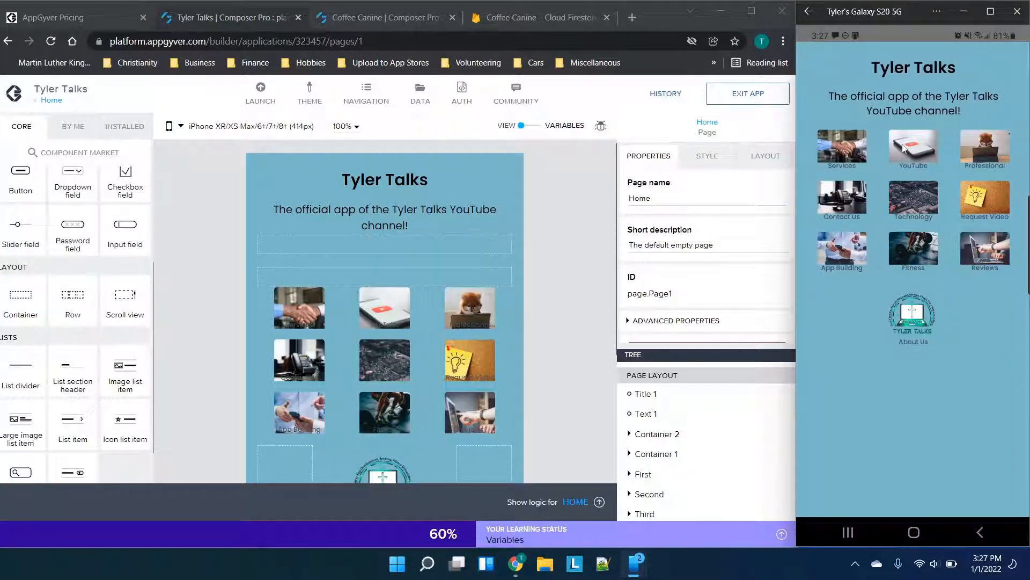
# Open the app's YouTube page on the mirrored phone and browse its list of playlists
pyautogui.click(905, 148)
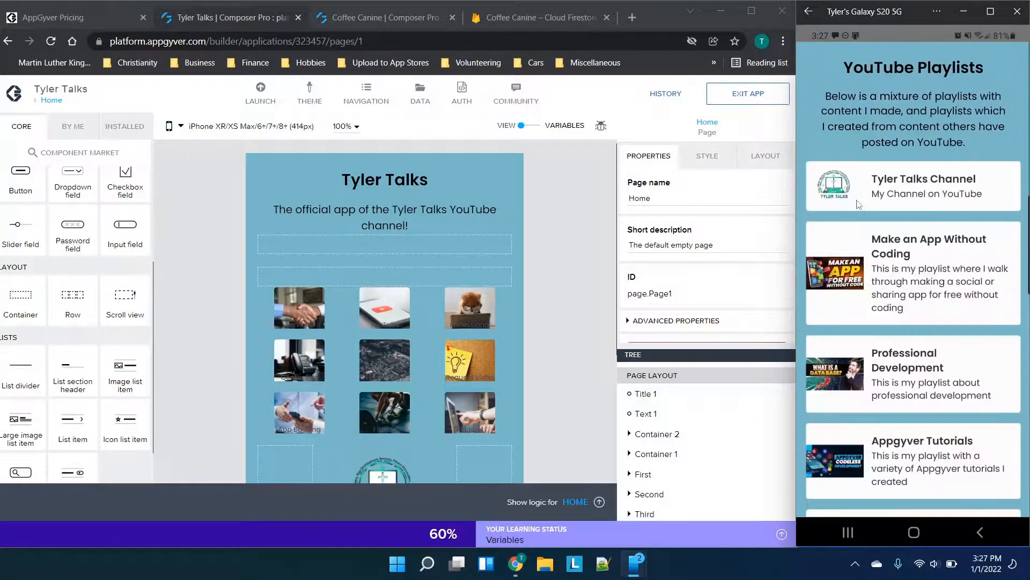
pyautogui.scroll(-8, 857, 204)
pyautogui.scroll(8, 858, 204)
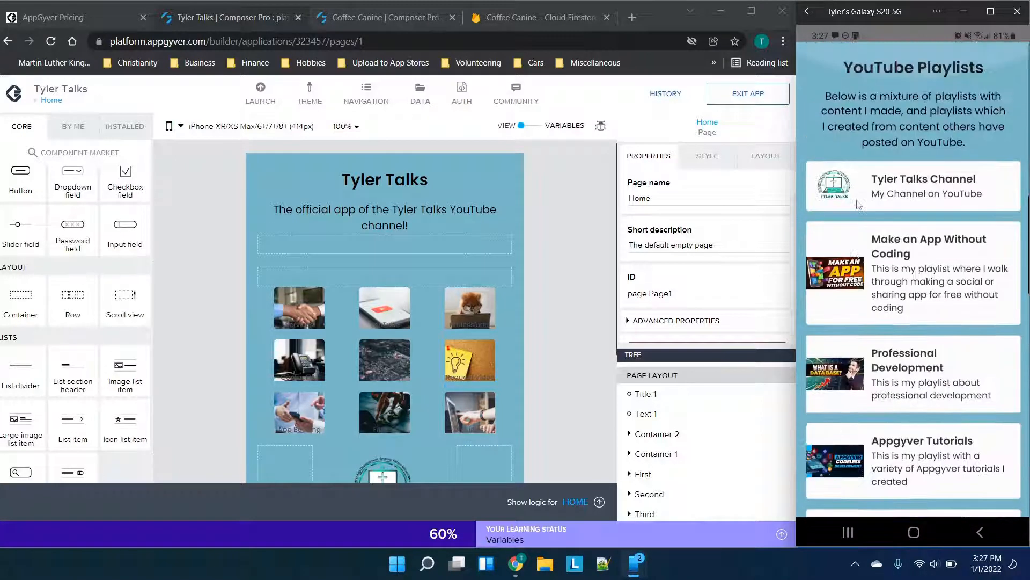
pyautogui.scroll(-3, 857, 204)
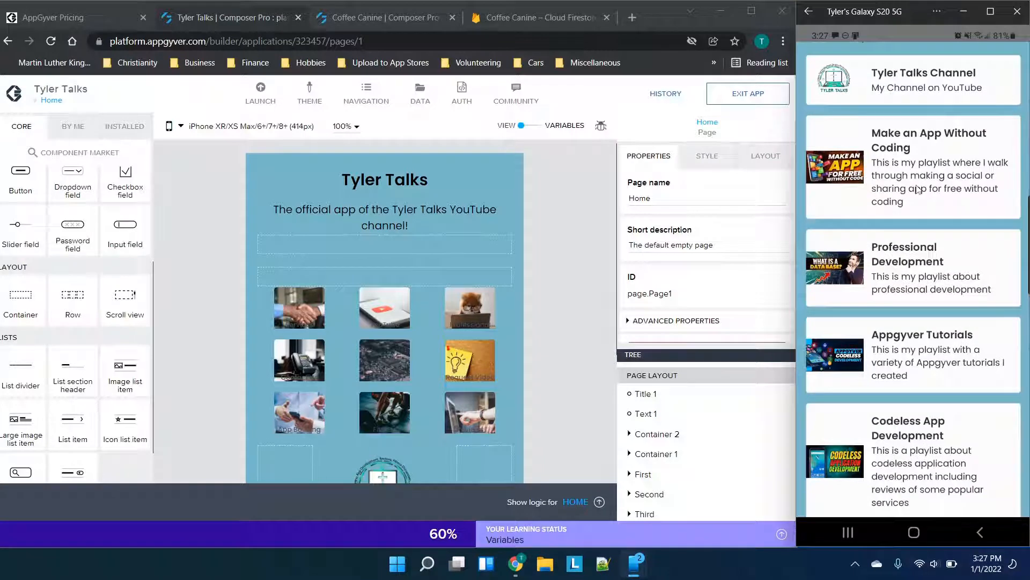
# Test the Make an App Without Coding playlist link, browse its videos and return to the playlist list
pyautogui.click(880, 165)
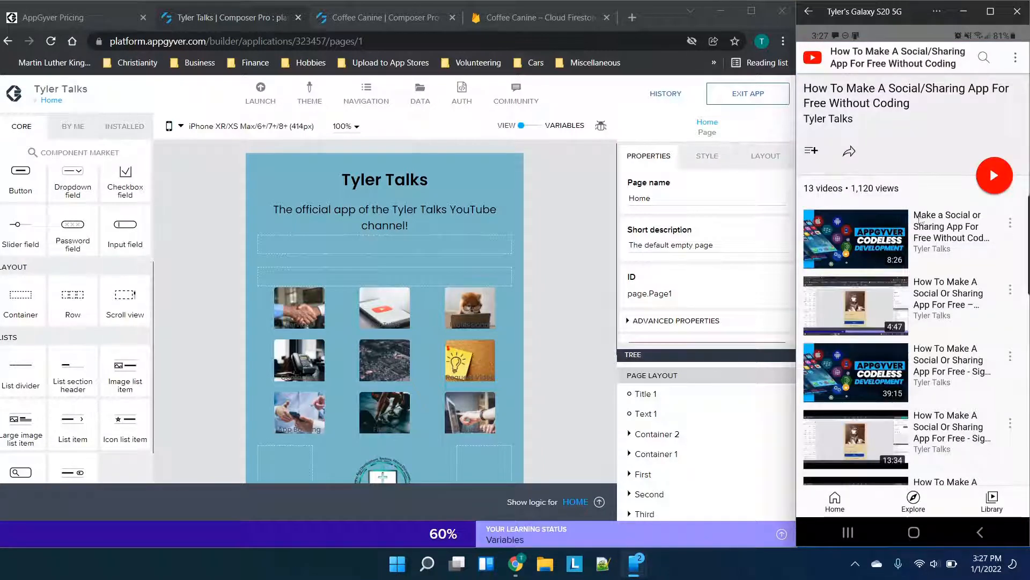
pyautogui.scroll(-5, 919, 221)
pyautogui.scroll(4, 919, 221)
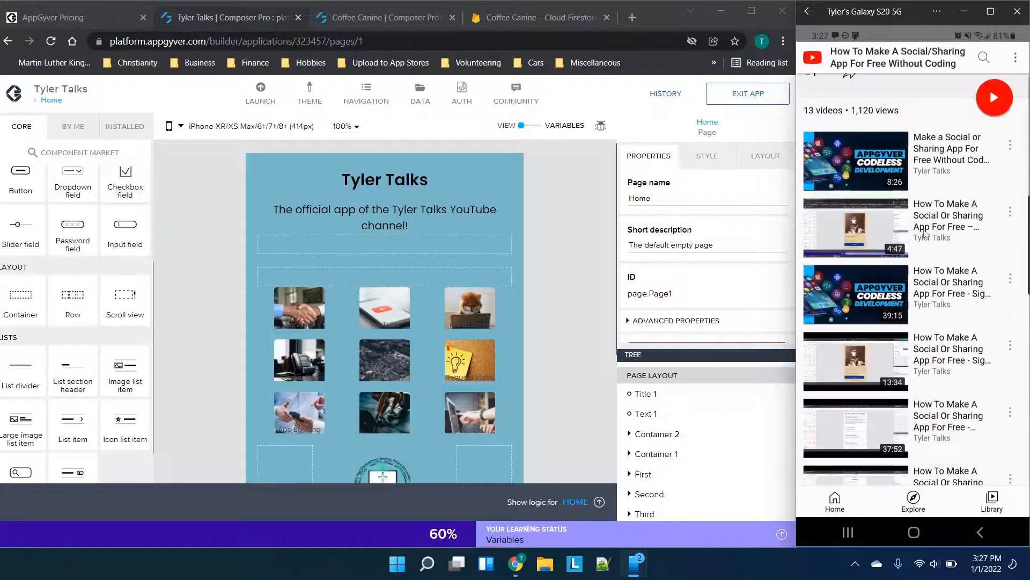
pyautogui.click(809, 11)
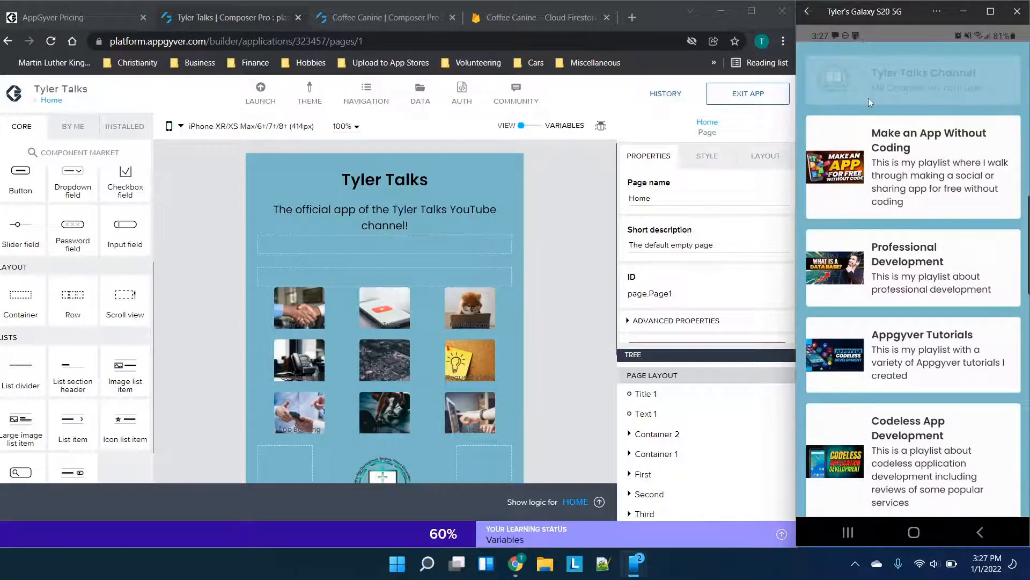
pyautogui.click(804, 16)
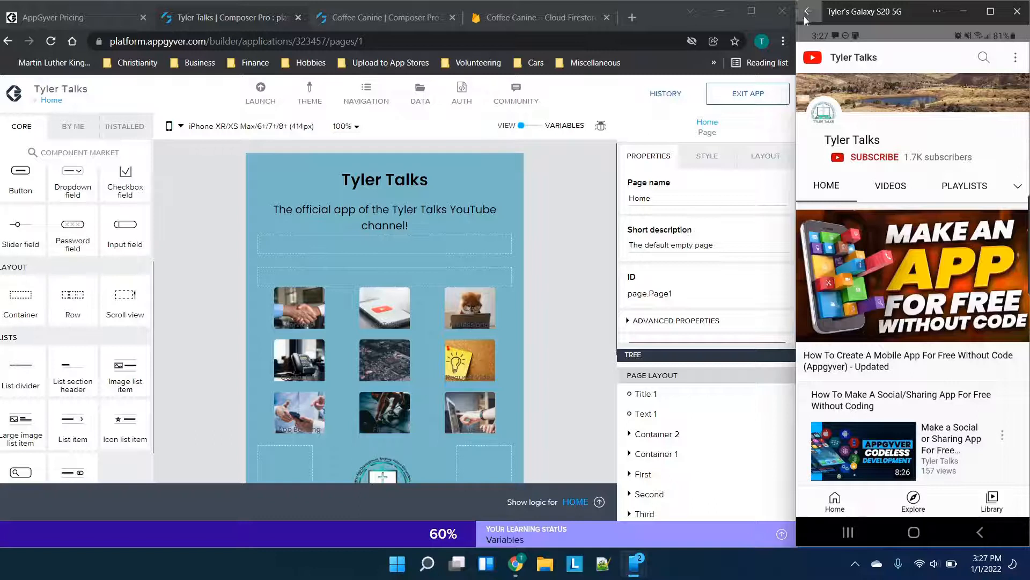
pyautogui.click(804, 16)
# Test the Religious Content playlist link and return to the playlist list
pyautogui.scroll(-5, 906, 254)
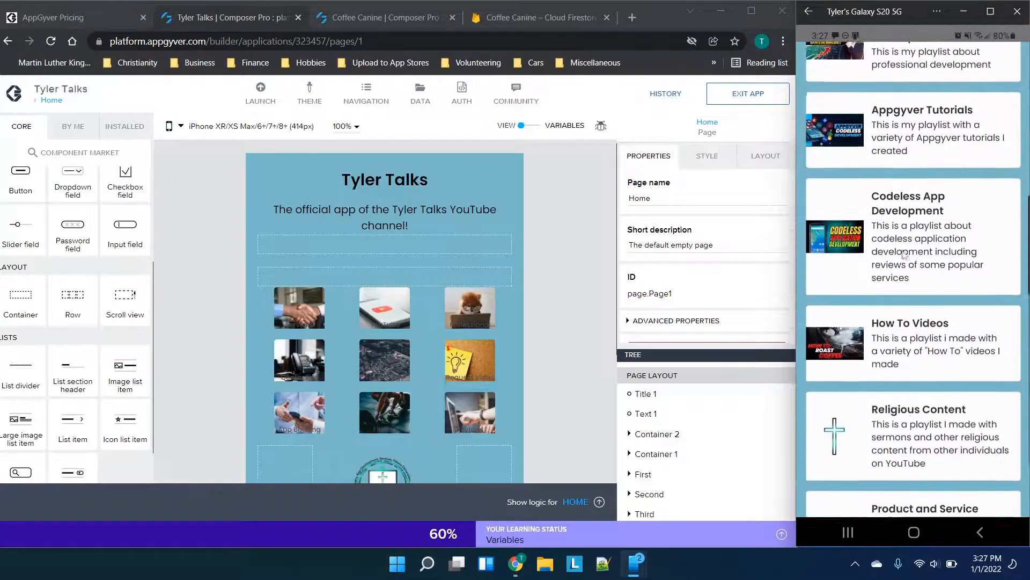
pyautogui.scroll(-4, 906, 255)
pyautogui.click(905, 249)
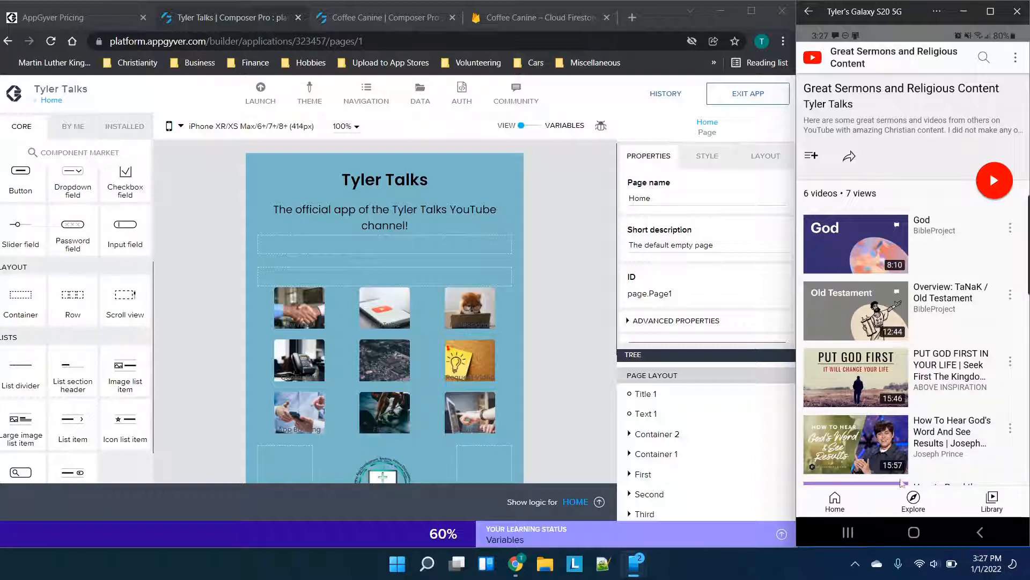
pyautogui.click(808, 11)
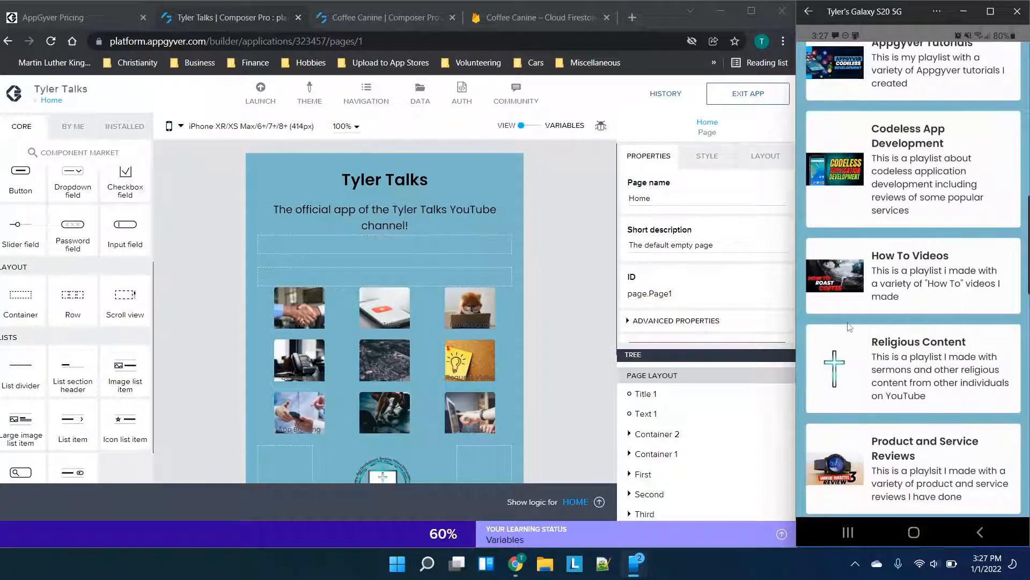
# Test the Appgyver Tutorials playlist link and go back to the phone app's home page
pyautogui.scroll(5, 907, 254)
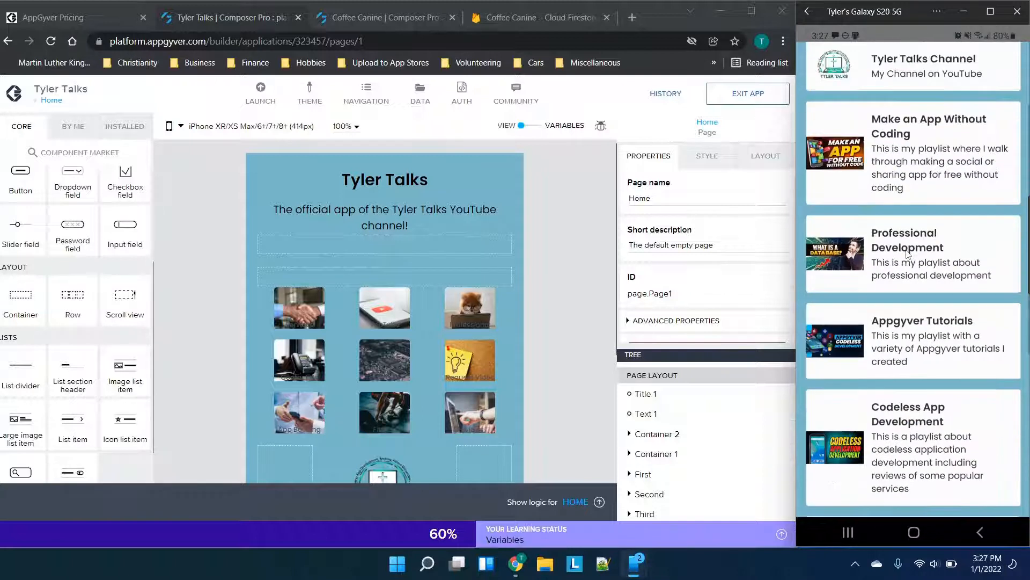
pyautogui.click(918, 356)
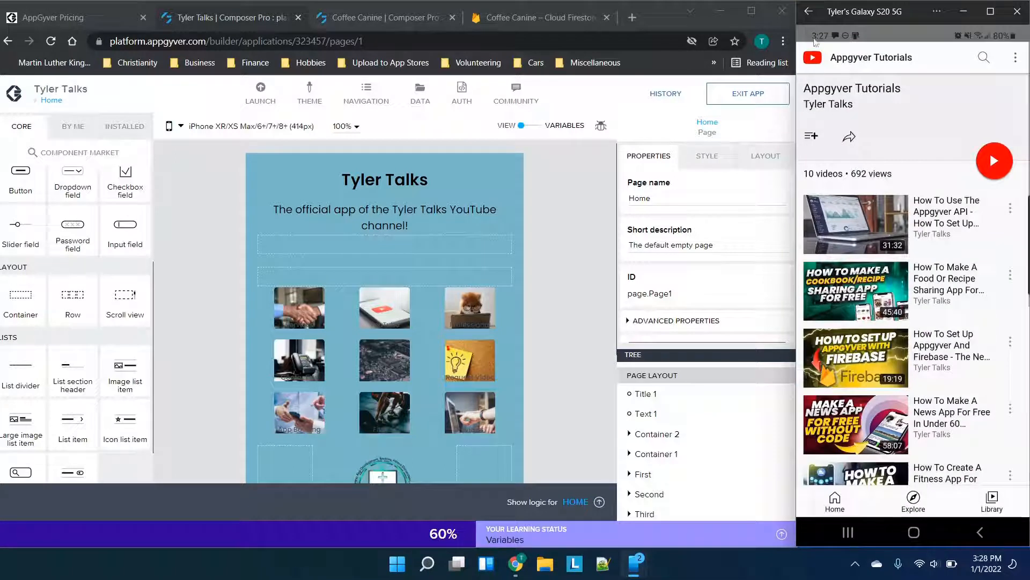
pyautogui.click(809, 11)
pyautogui.click(808, 11)
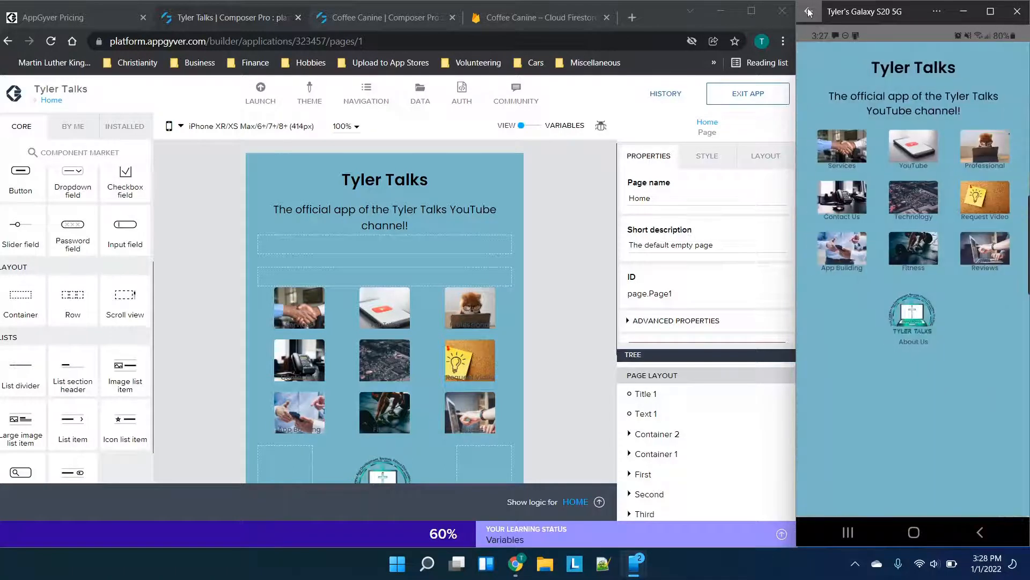
# Open the Professional page on the mirrored phone and view its Sample Interview Questions page
pyautogui.click(975, 146)
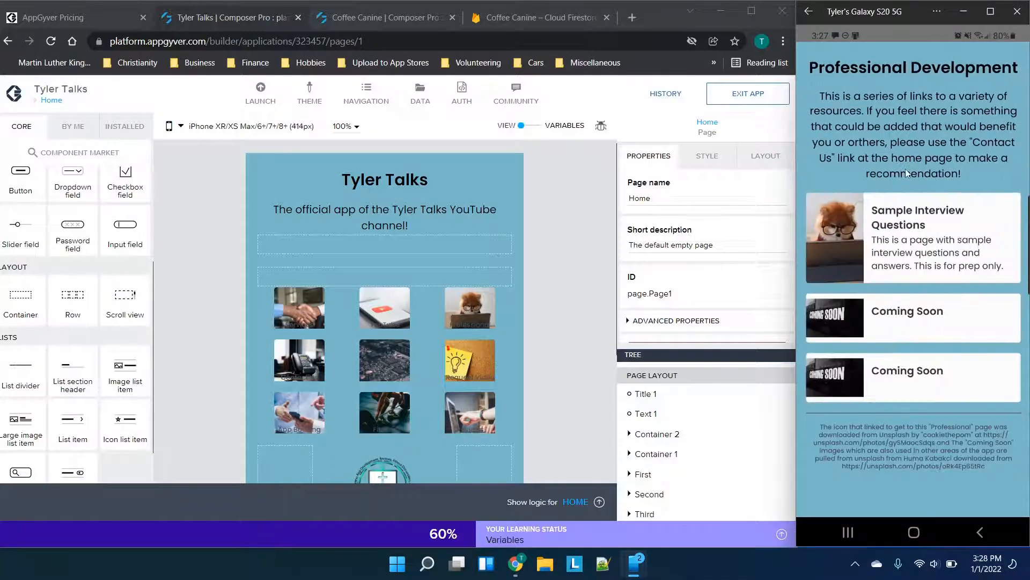
pyautogui.click(859, 229)
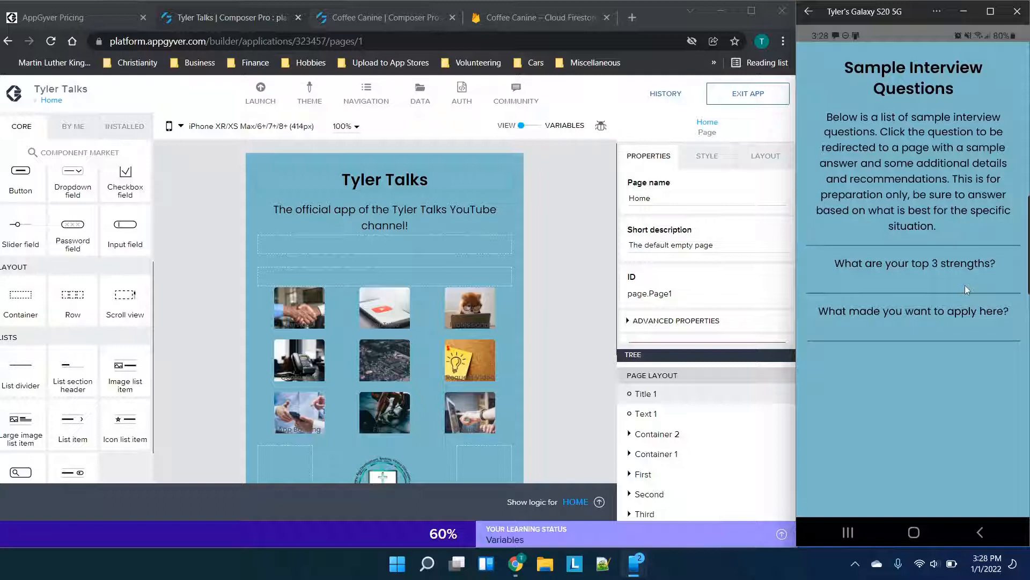
# View the sample answer for "What made you want to apply here?" from Sample Interview Questions, and return to the phone app's home page
pyautogui.click(810, 13)
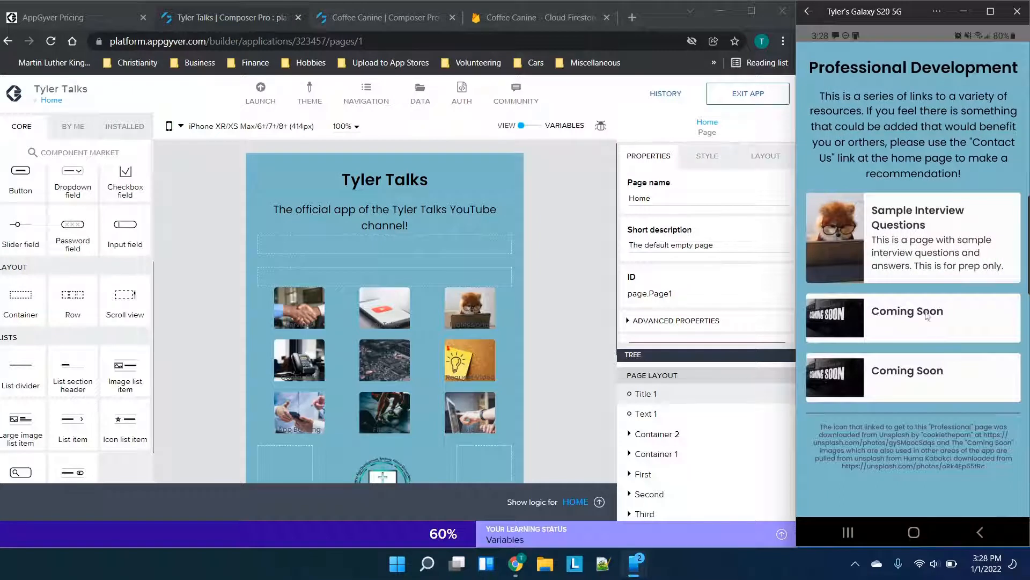
pyautogui.click(898, 239)
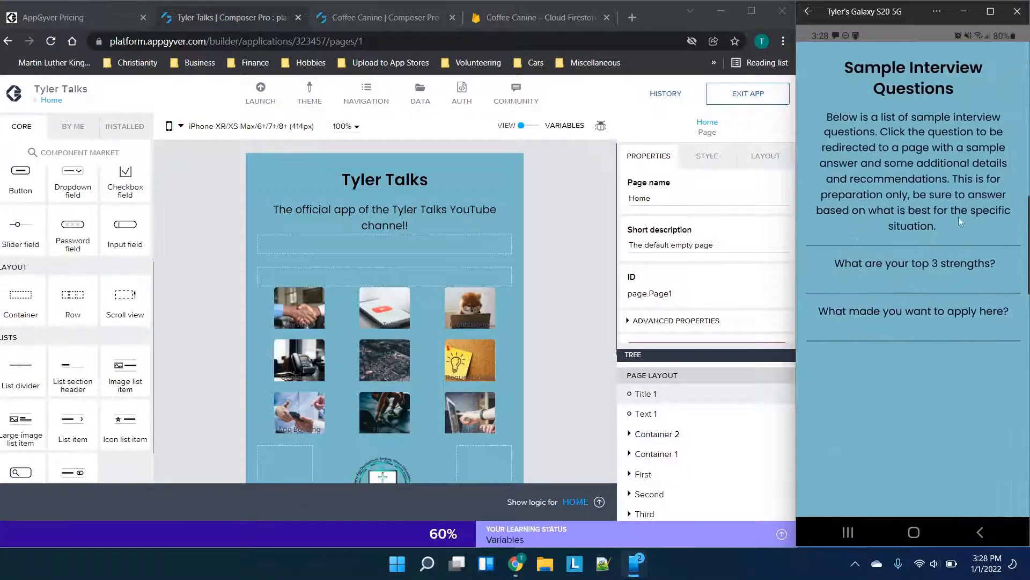
pyautogui.click(886, 310)
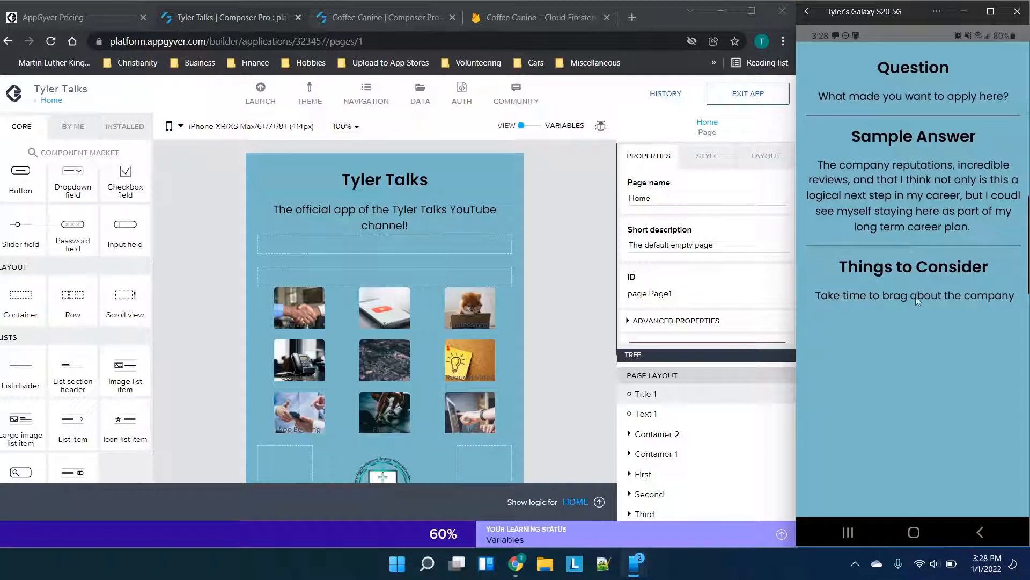
pyautogui.click(804, 12)
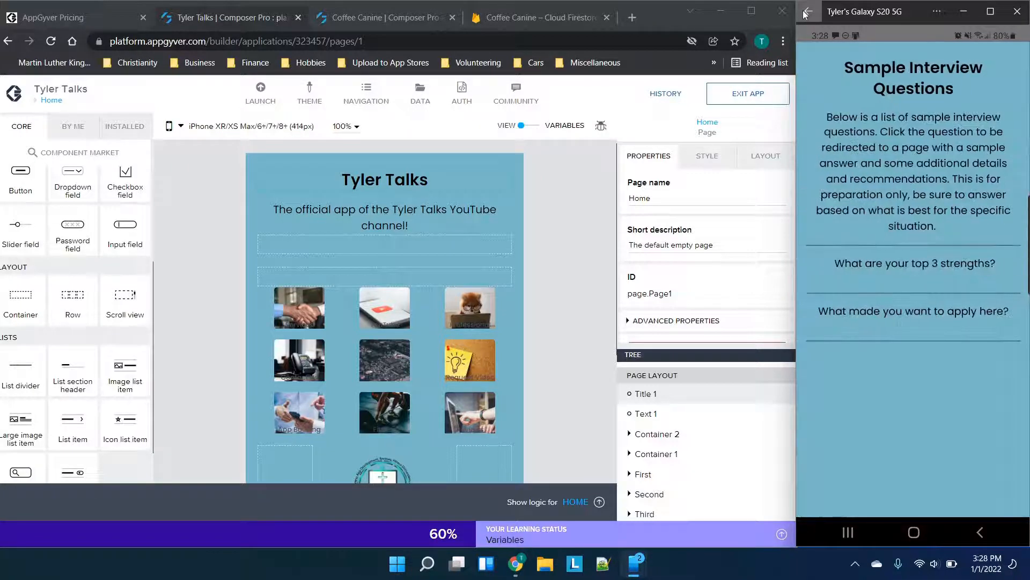
pyautogui.click(806, 12)
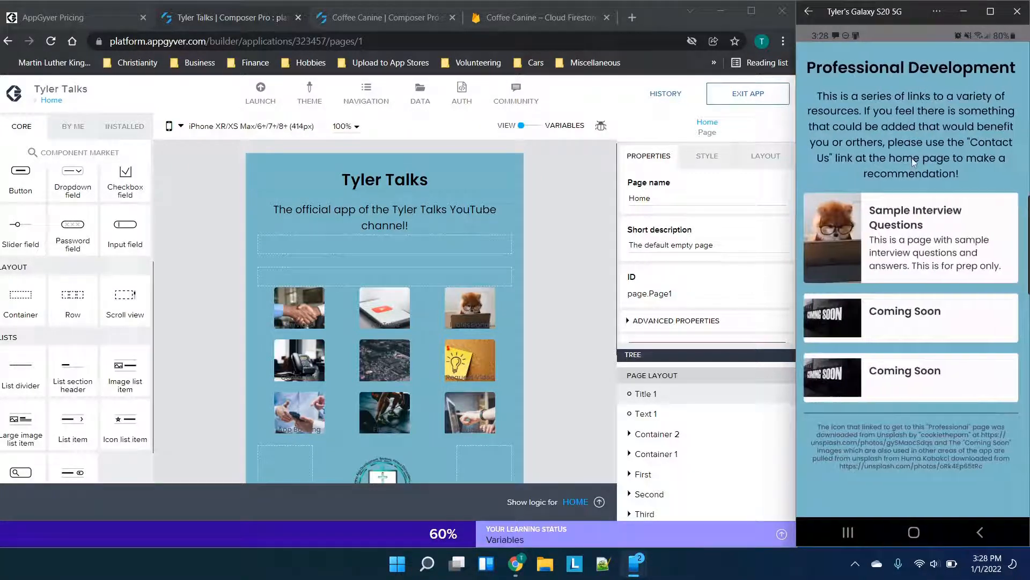
pyautogui.click(814, 14)
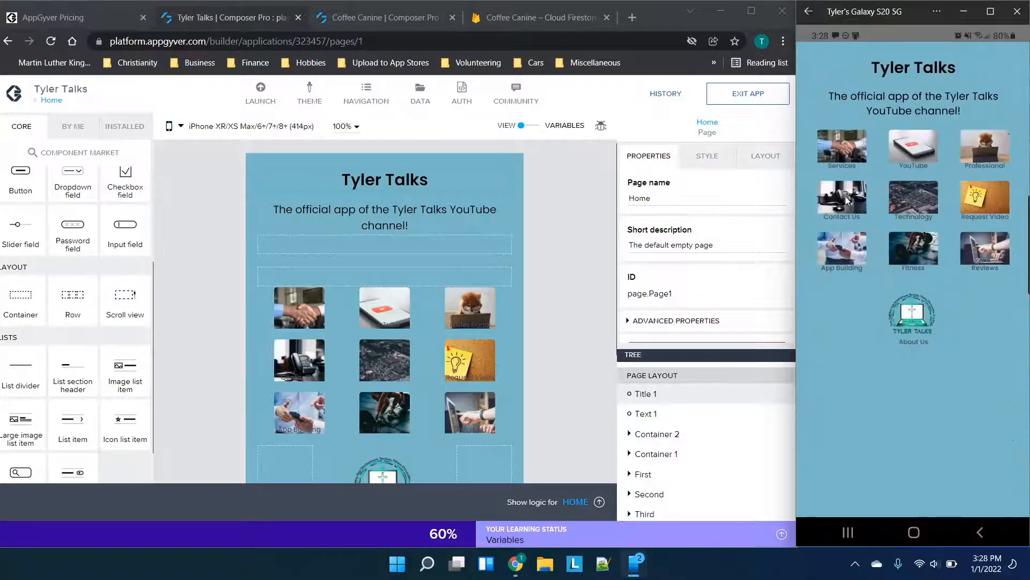
# Review the Contact Us form on the mirrored phone and return to the home page
pyautogui.click(848, 205)
pyautogui.scroll(-10, 902, 229)
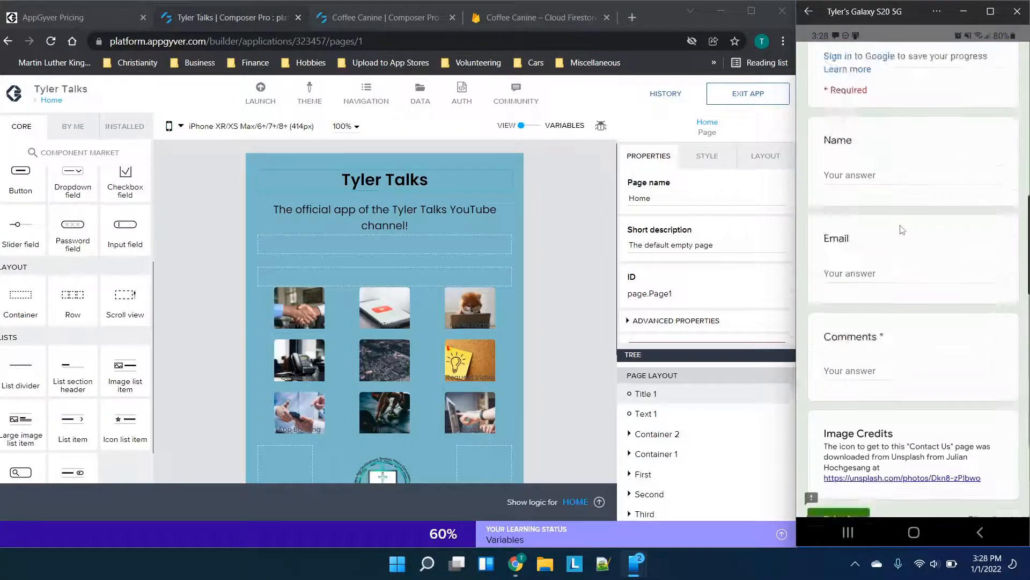
pyautogui.scroll(10, 901, 230)
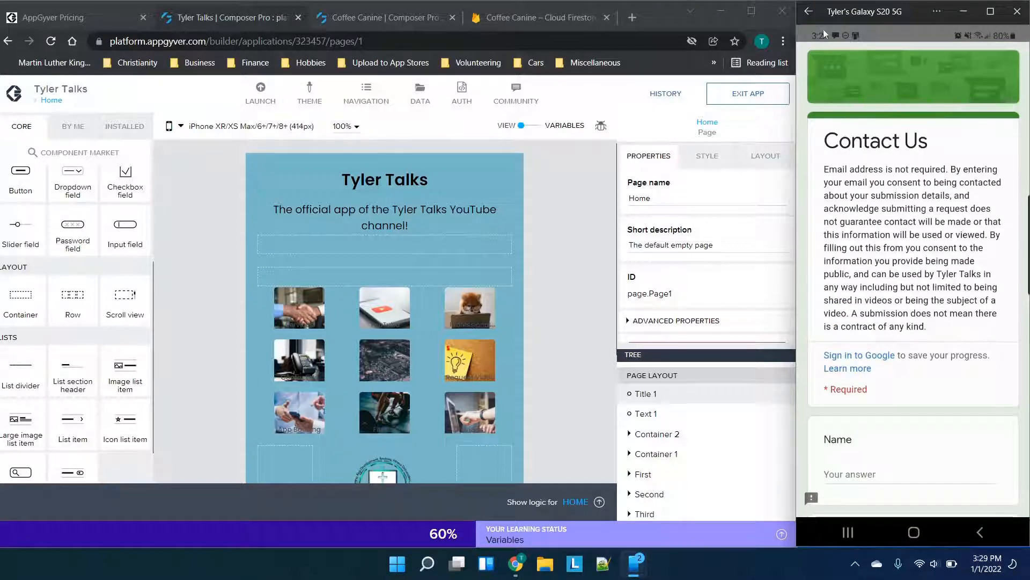
pyautogui.click(808, 12)
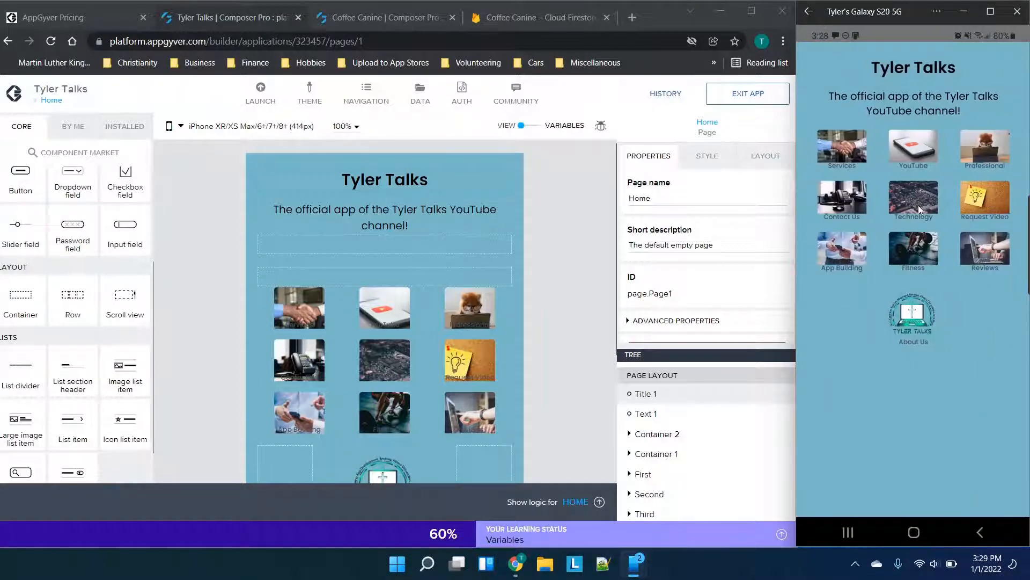
# Test the Learning Tech playlist link on the Technology page and return to the phone app's home page
pyautogui.click(912, 196)
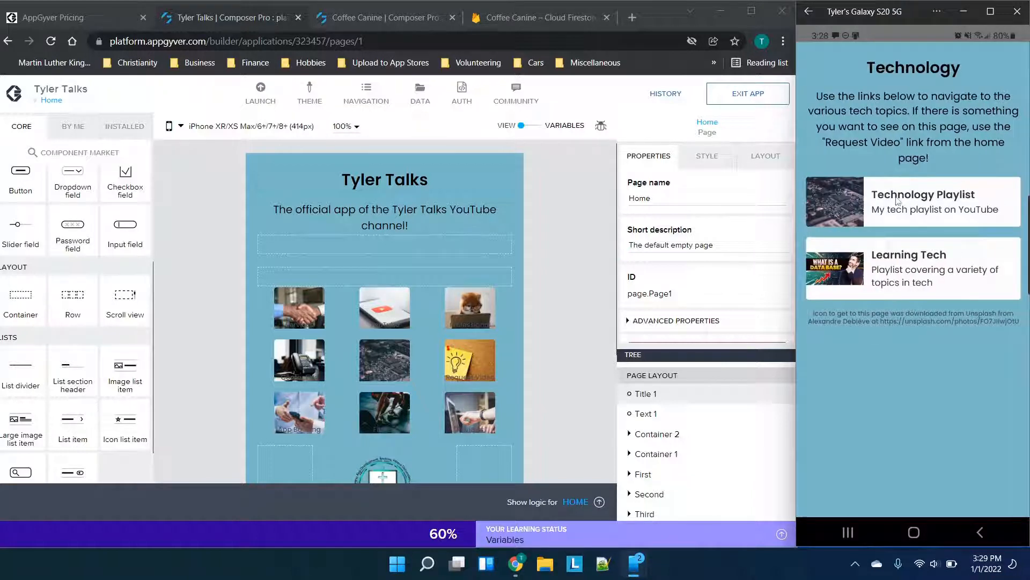
pyautogui.click(896, 266)
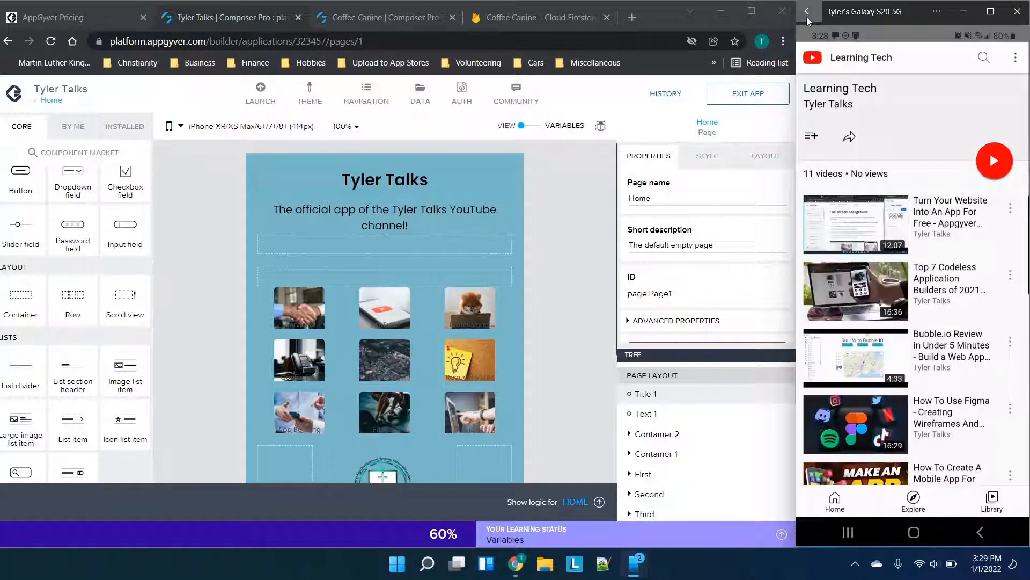
pyautogui.click(806, 17)
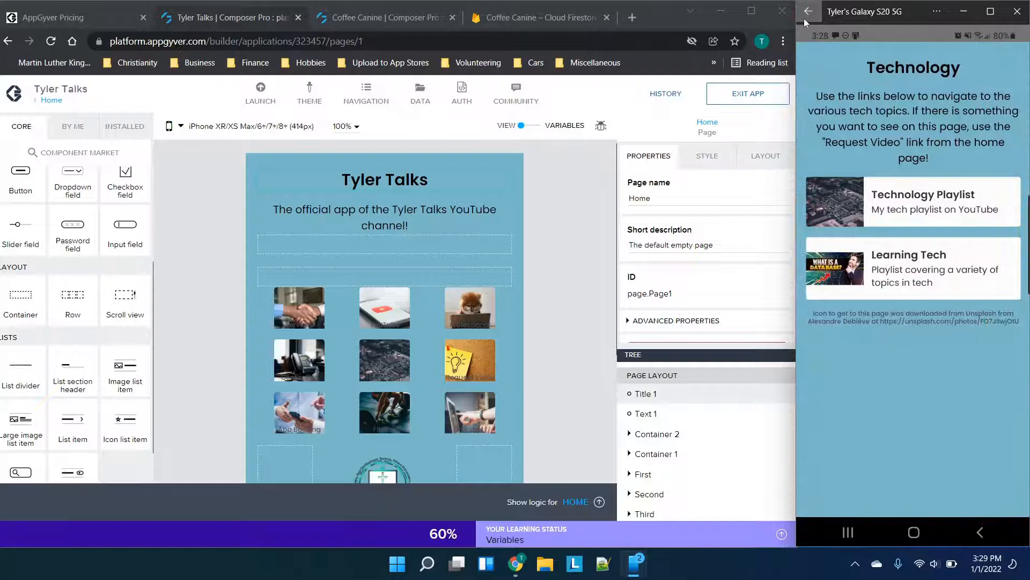
pyautogui.click(806, 18)
# Review the Request Video page's form down to the image credits and return to the home page
pyautogui.click(975, 205)
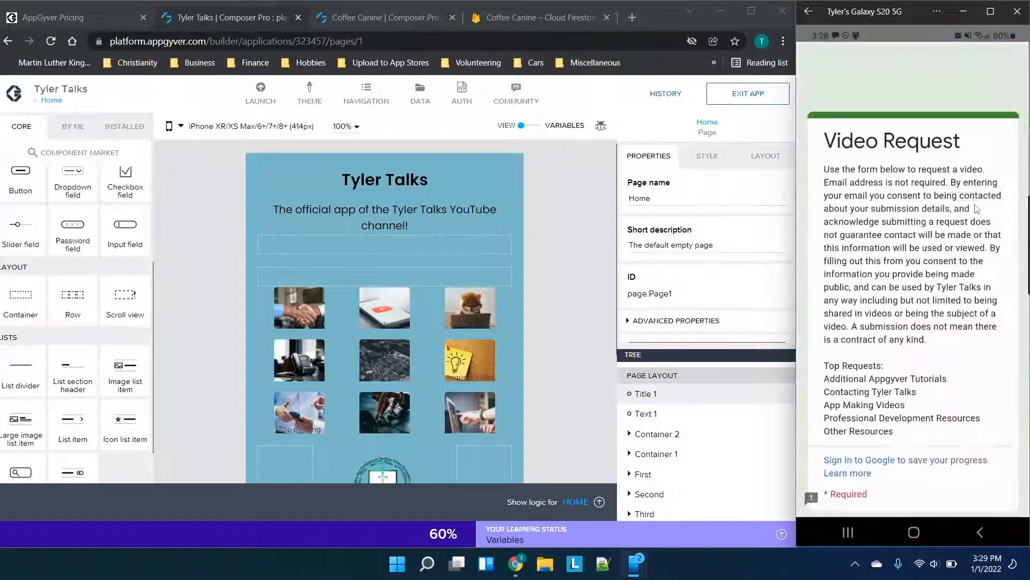
pyautogui.scroll(-3, 930, 337)
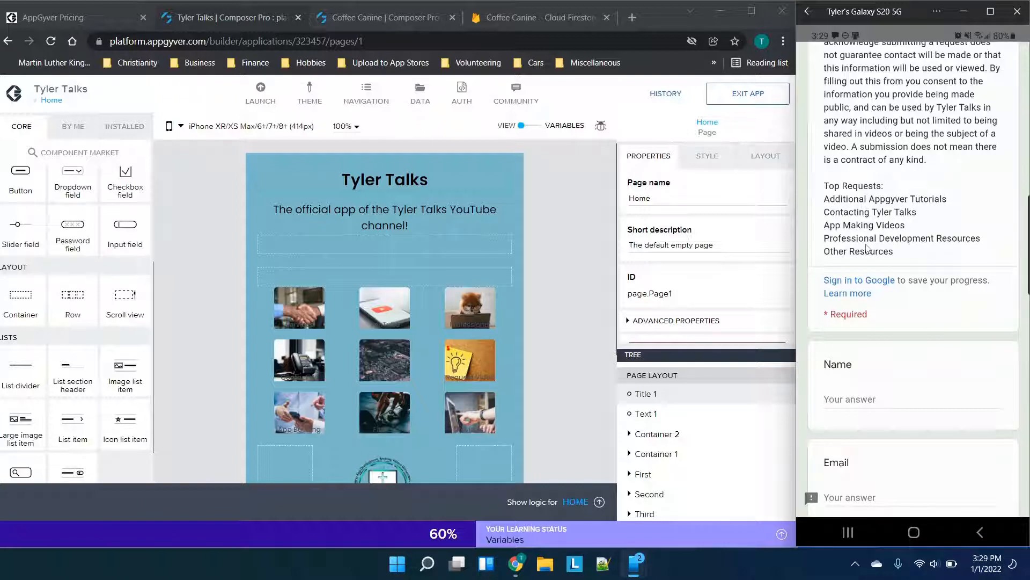
pyautogui.scroll(-5, 876, 261)
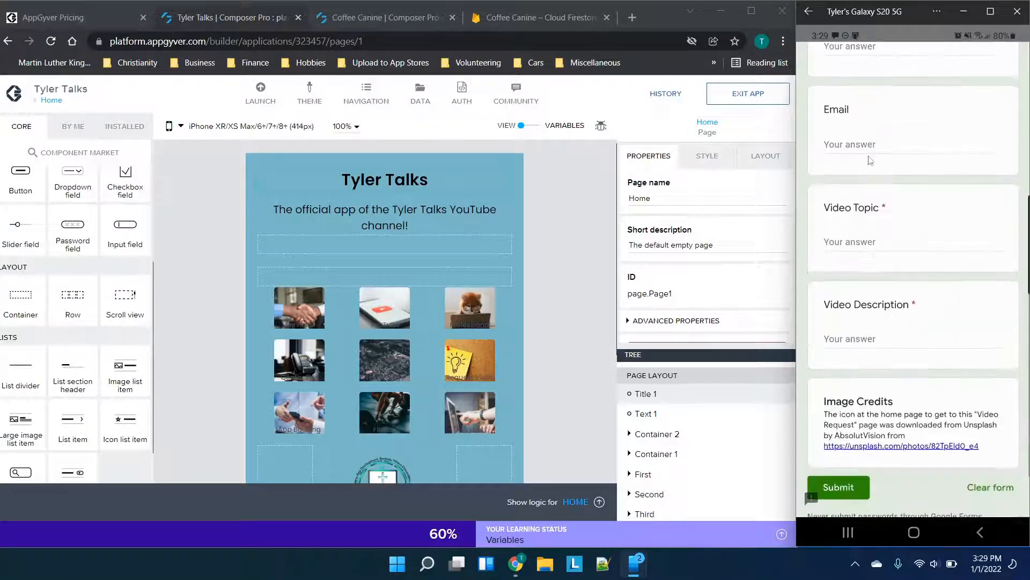
pyautogui.click(806, 18)
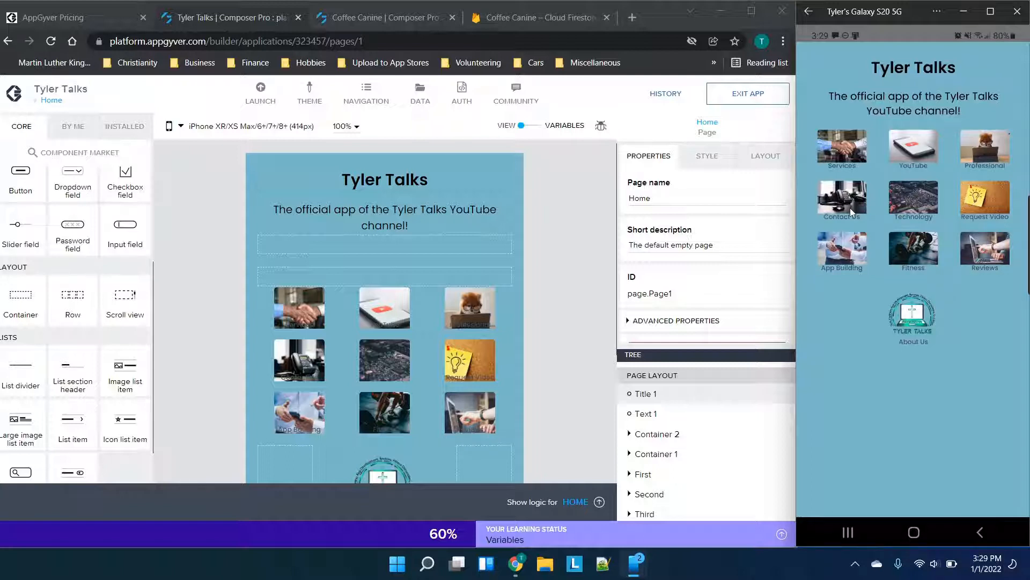
# Test the Make a Social App Without Code link on the App Building page, browse its videos and return to the link list
pyautogui.click(846, 243)
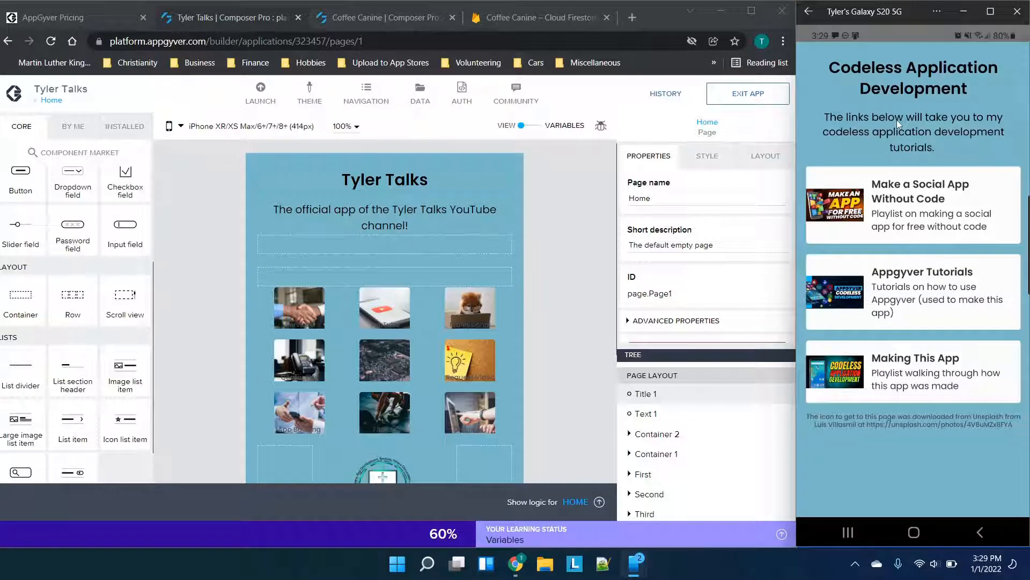
pyautogui.click(874, 213)
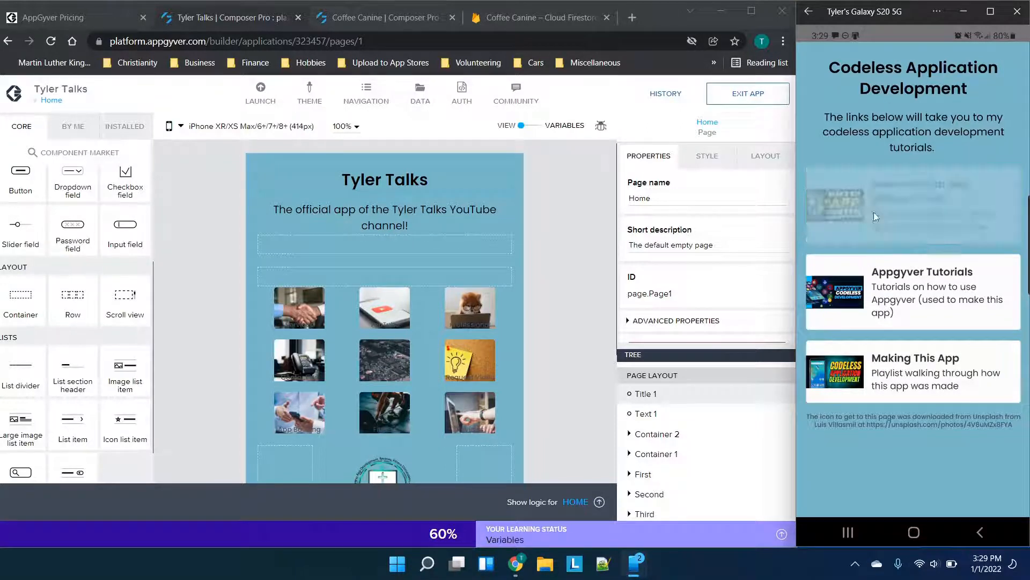
pyautogui.scroll(-3, 987, 338)
pyautogui.scroll(-5, 987, 339)
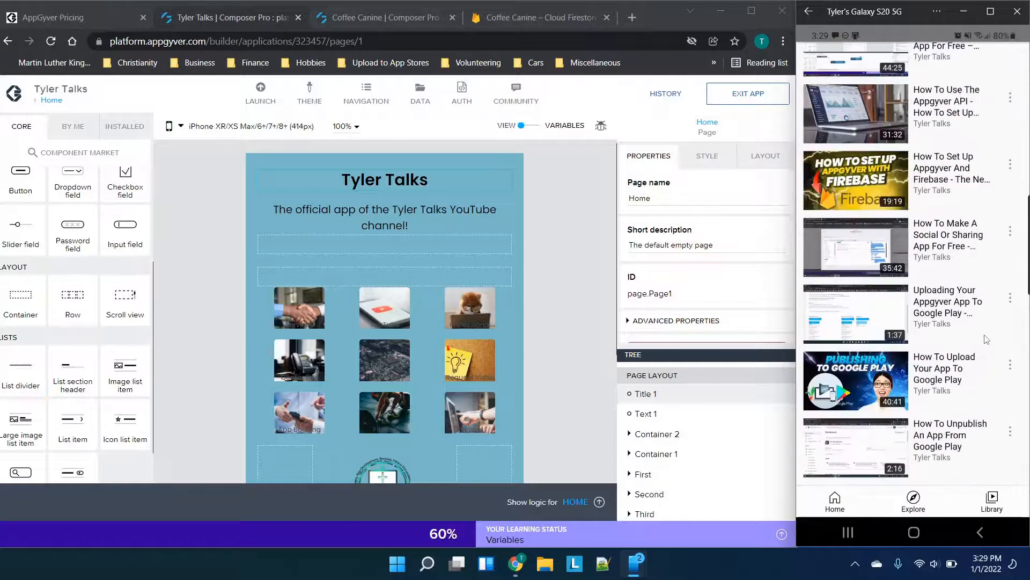
pyautogui.click(947, 234)
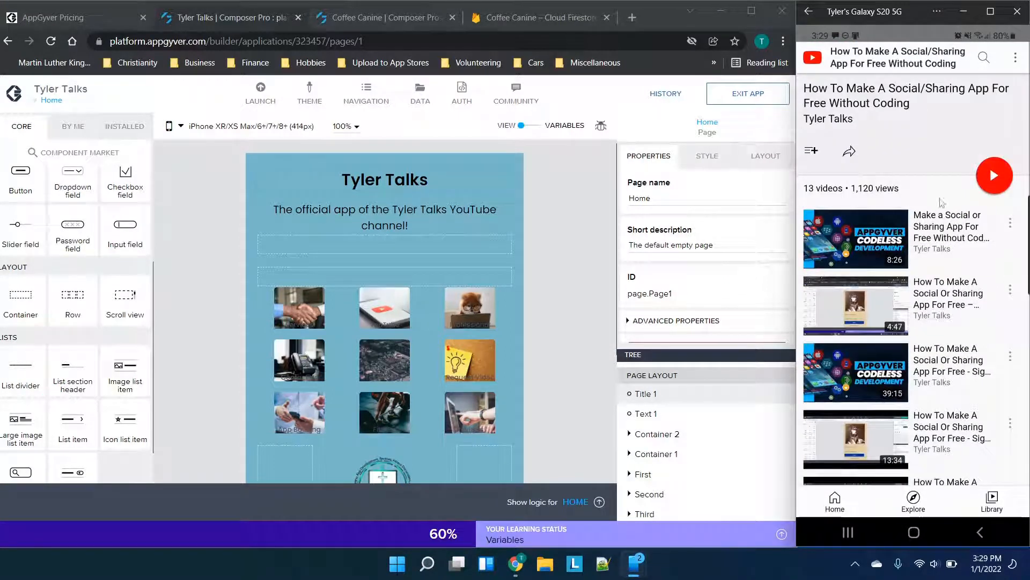
pyautogui.click(808, 11)
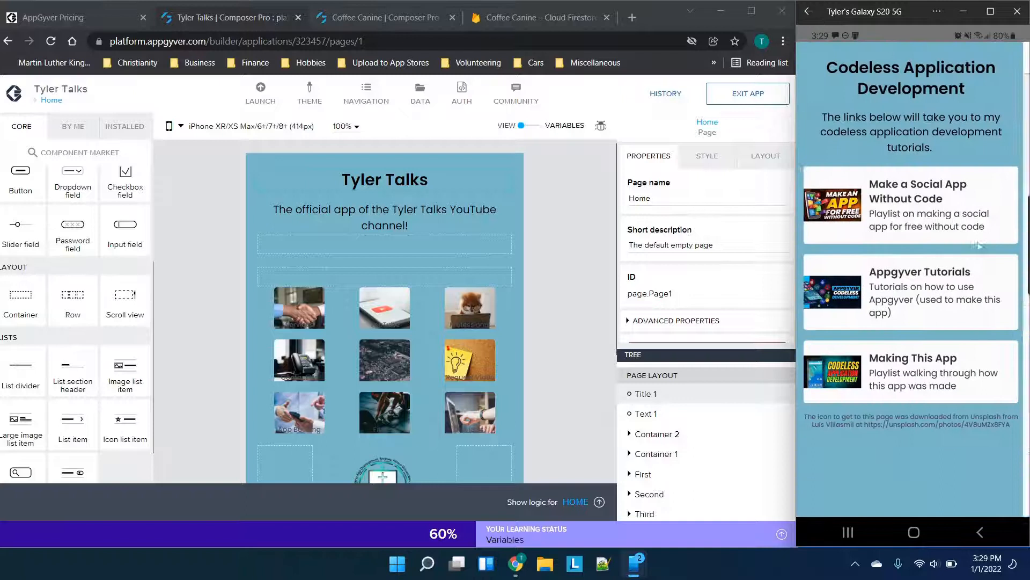
# Test the Appgyver Tutorials and Making This App playlist links, returning to the Codeless Application Development page
pyautogui.click(903, 288)
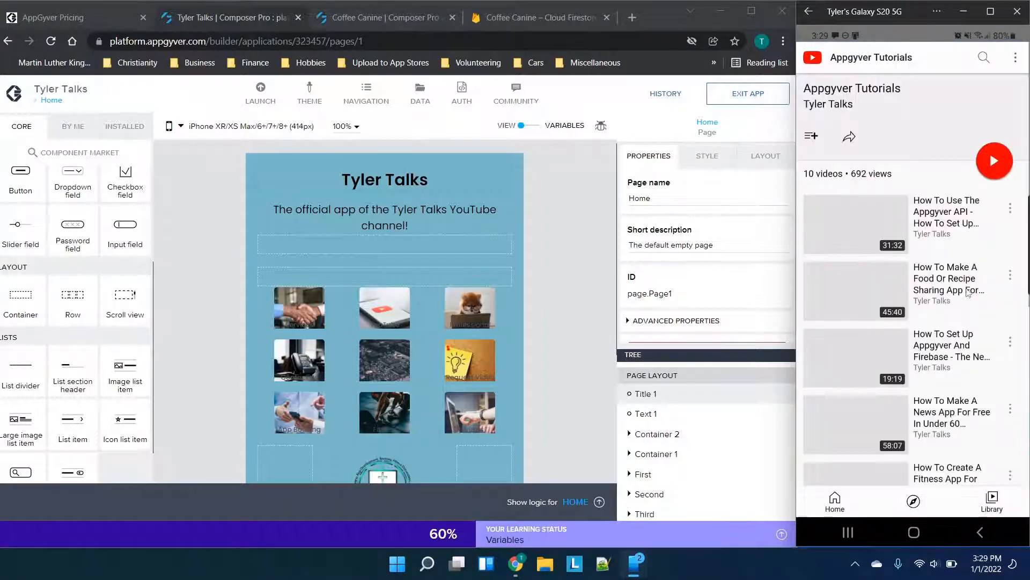
pyautogui.click(808, 11)
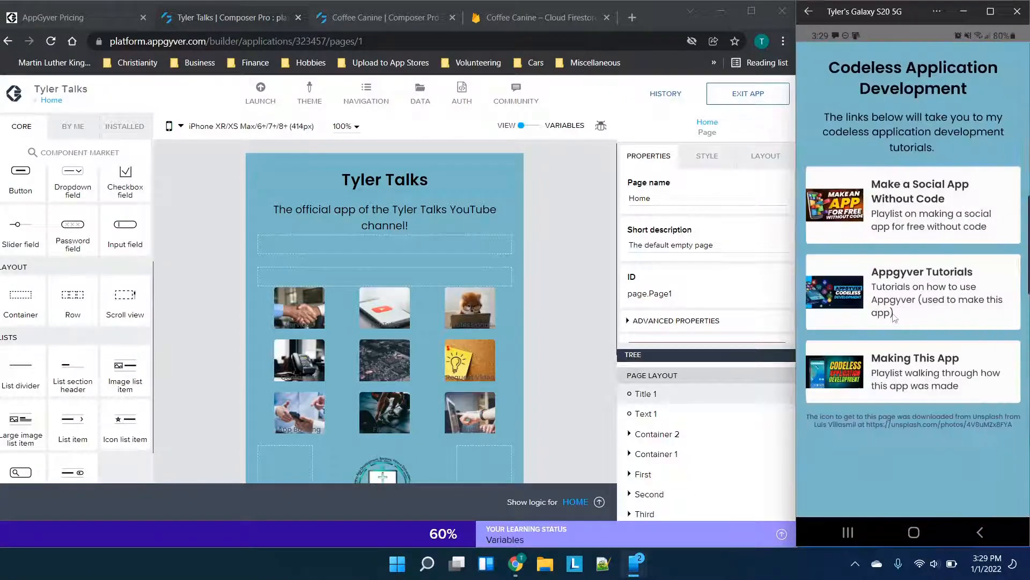
pyautogui.click(901, 373)
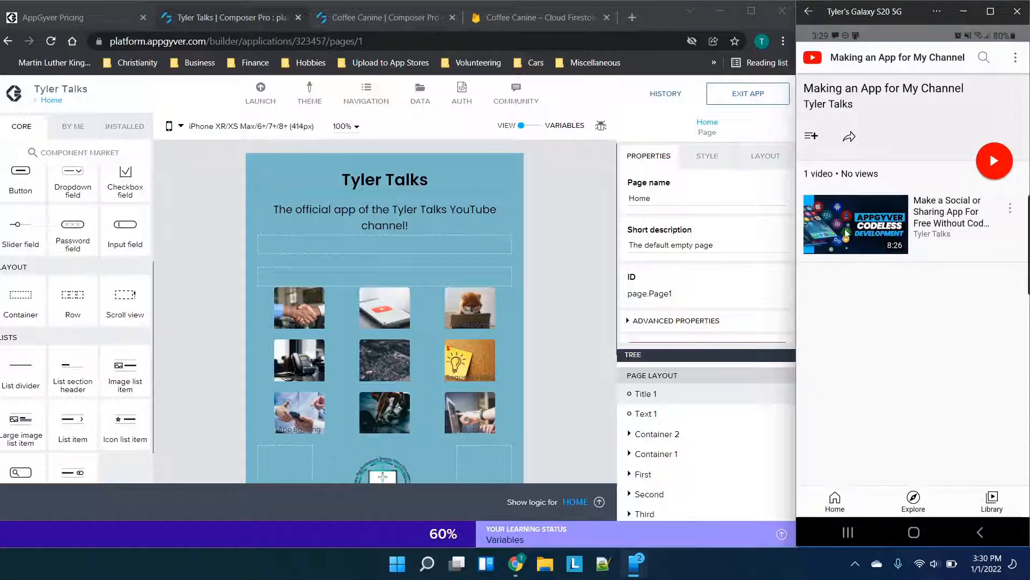
pyautogui.click(806, 18)
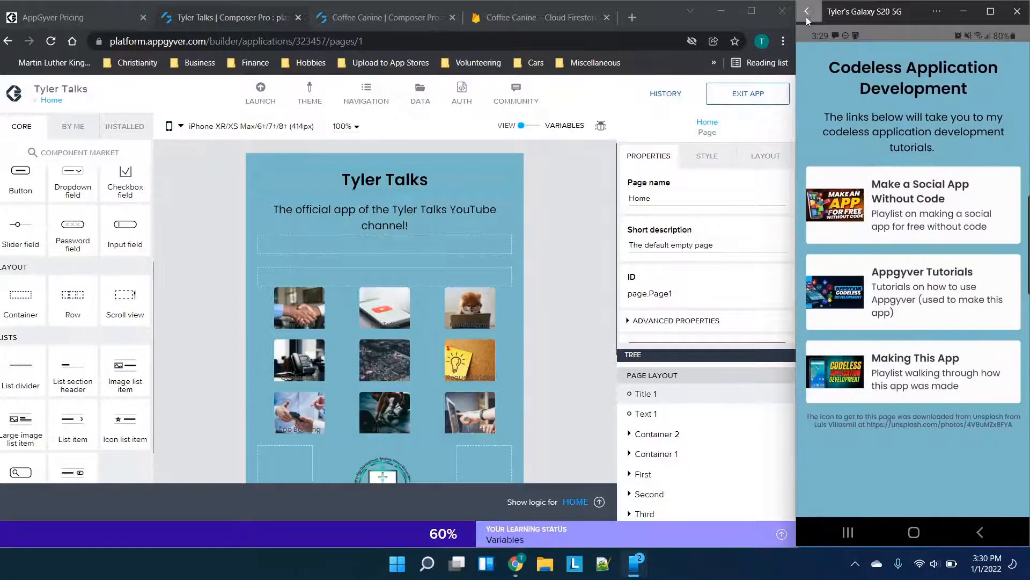
# View the Fitness page from the phone app's home page and go back
pyautogui.click(807, 18)
pyautogui.click(912, 262)
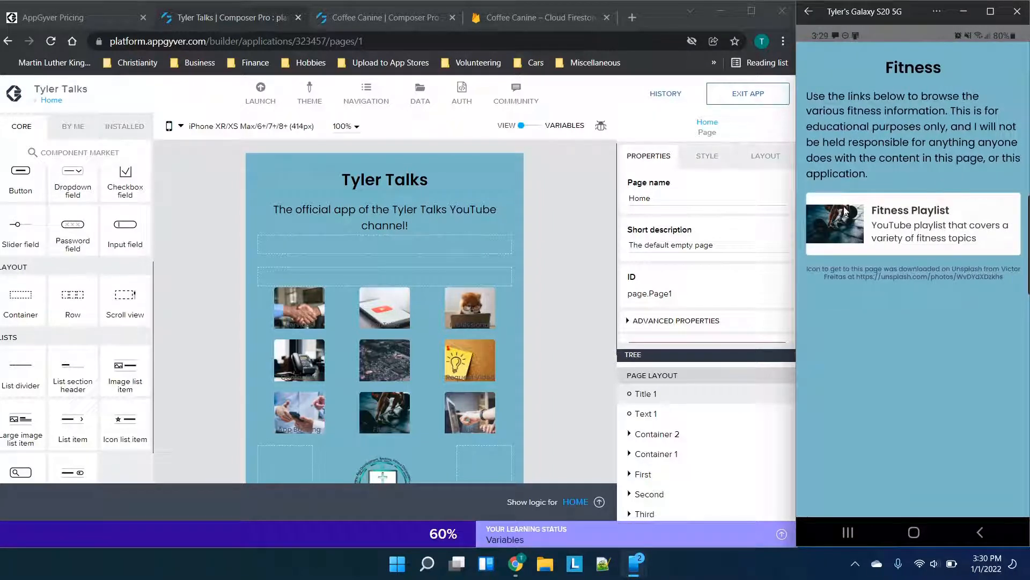
pyautogui.click(810, 11)
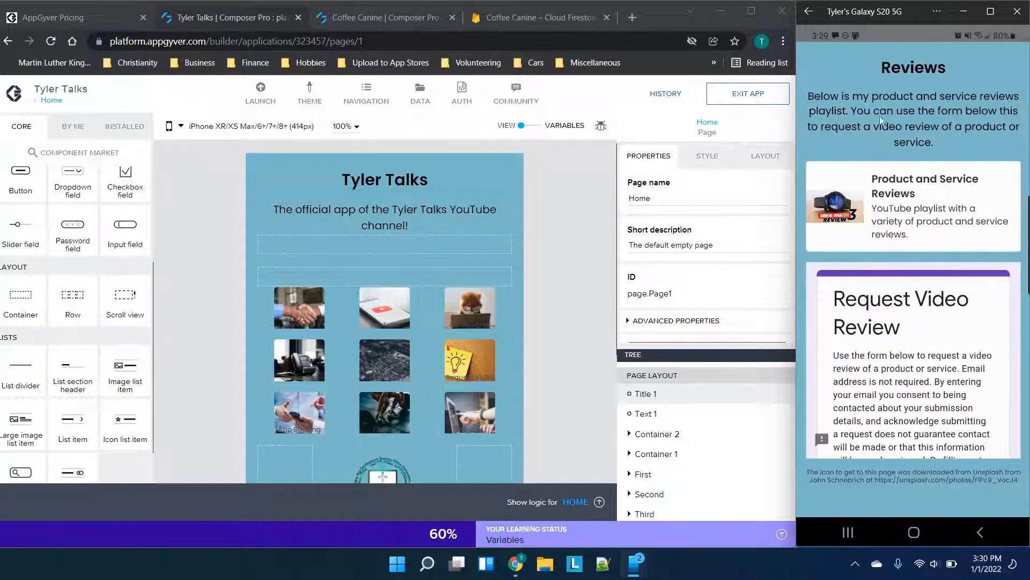
# Examine the embedded Request Video Review form on the Reviews page, from its description through the question fields to the end
pyautogui.scroll(-3, 894, 363)
pyautogui.scroll(-4, 893, 363)
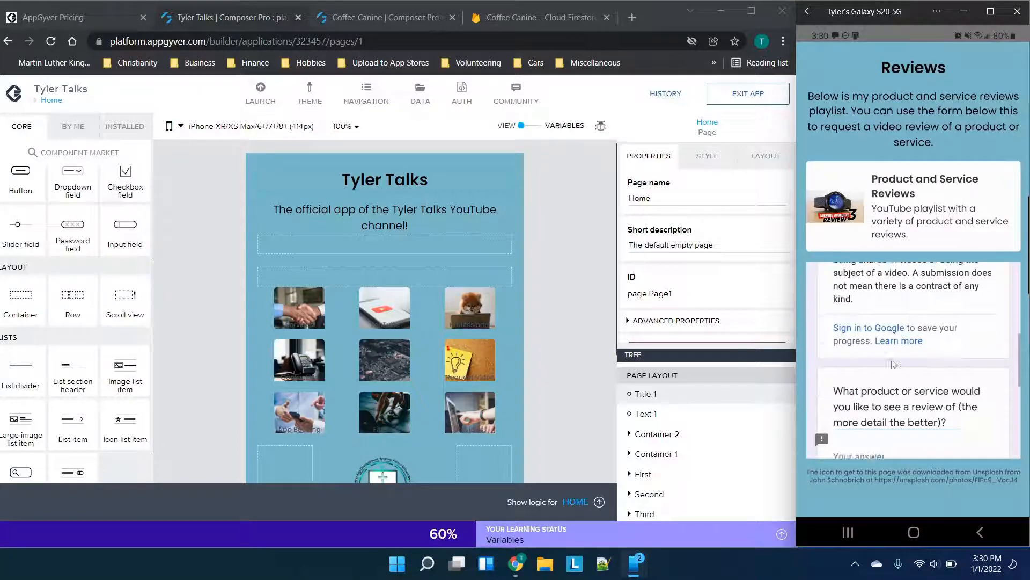
pyautogui.scroll(7, 893, 363)
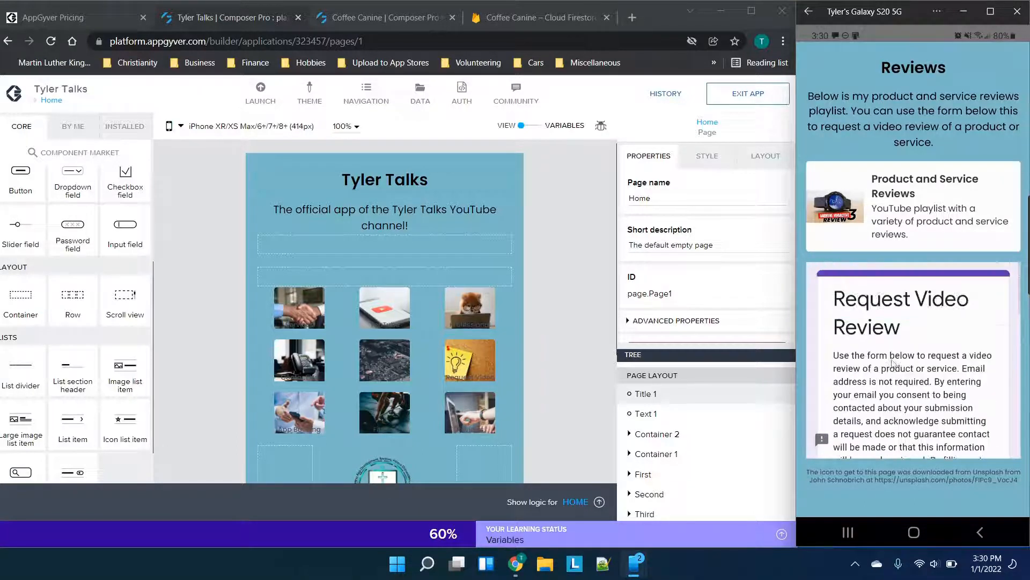
pyautogui.scroll(-5, 893, 363)
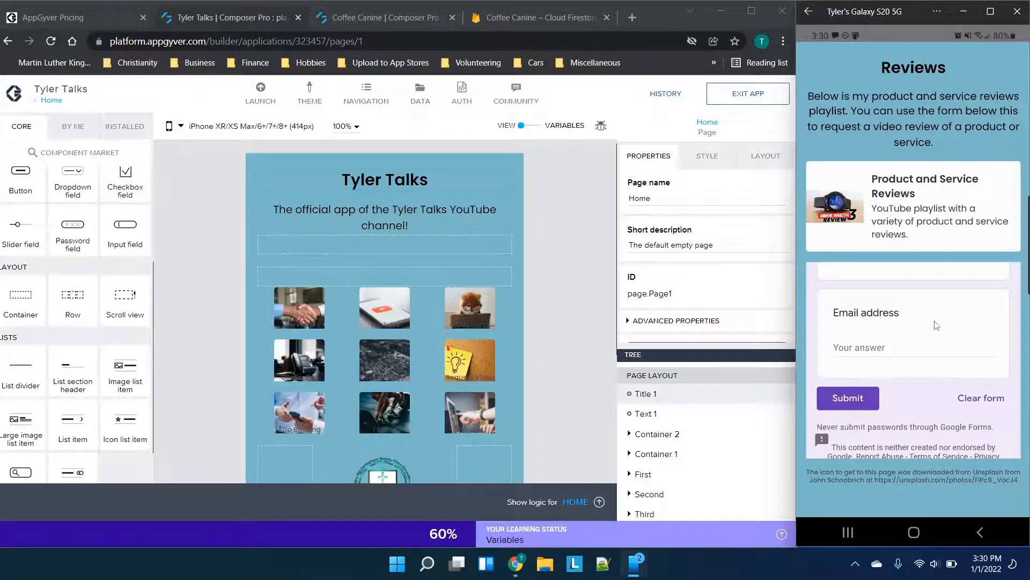
pyautogui.scroll(5, 936, 326)
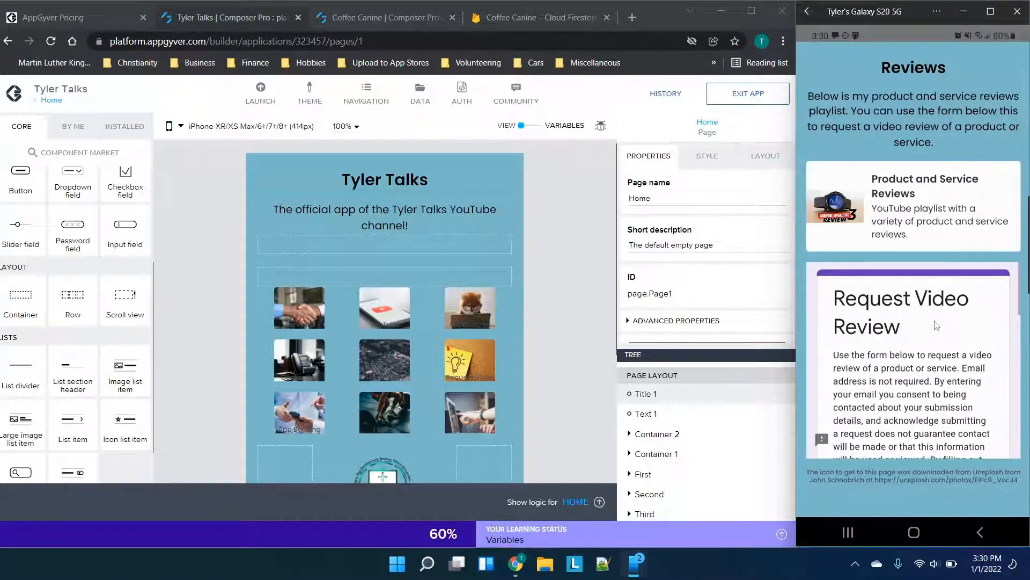
pyautogui.scroll(-2, 936, 325)
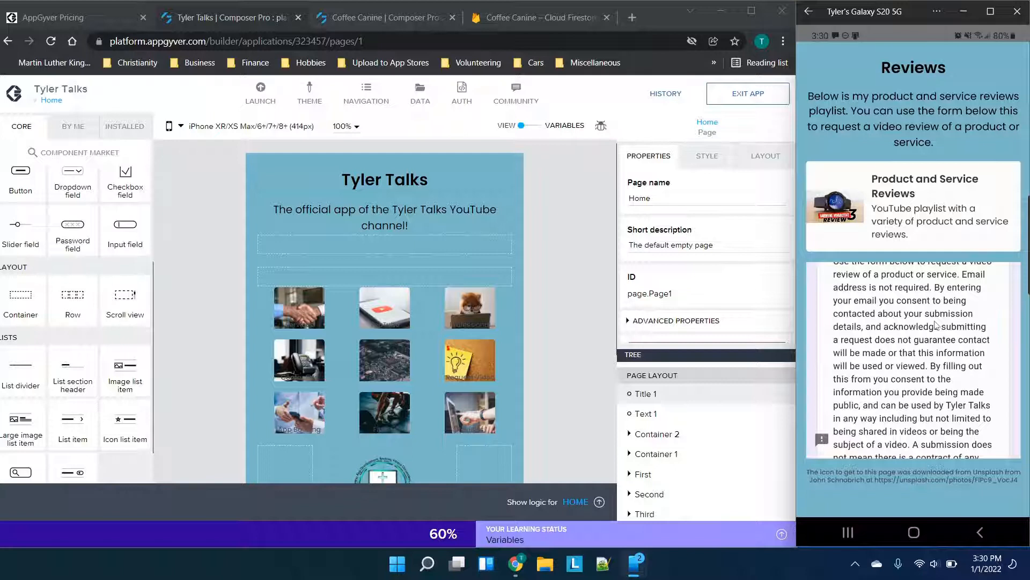
pyautogui.scroll(-5, 936, 325)
pyautogui.scroll(2, 888, 342)
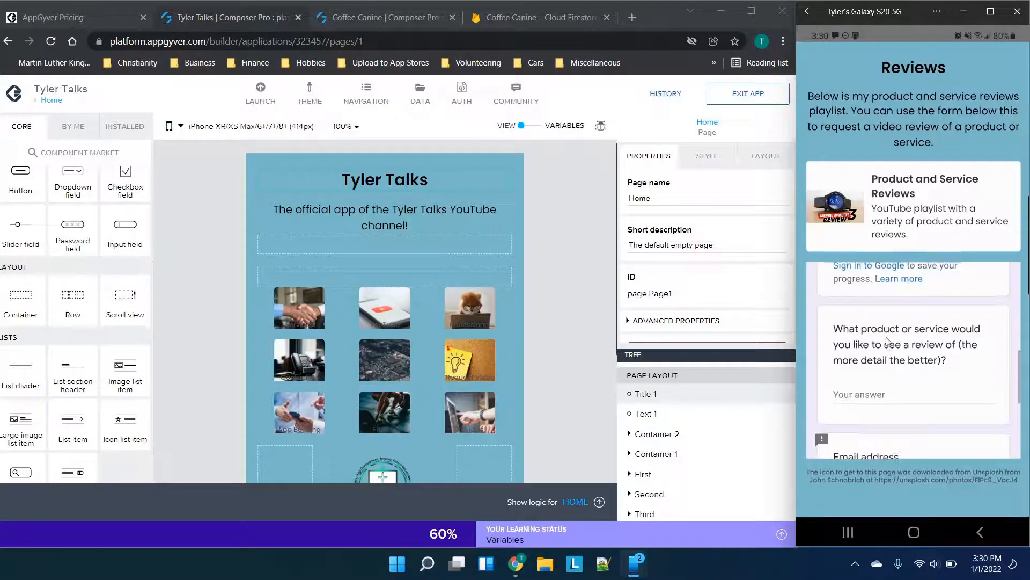
pyautogui.scroll(-3, 879, 355)
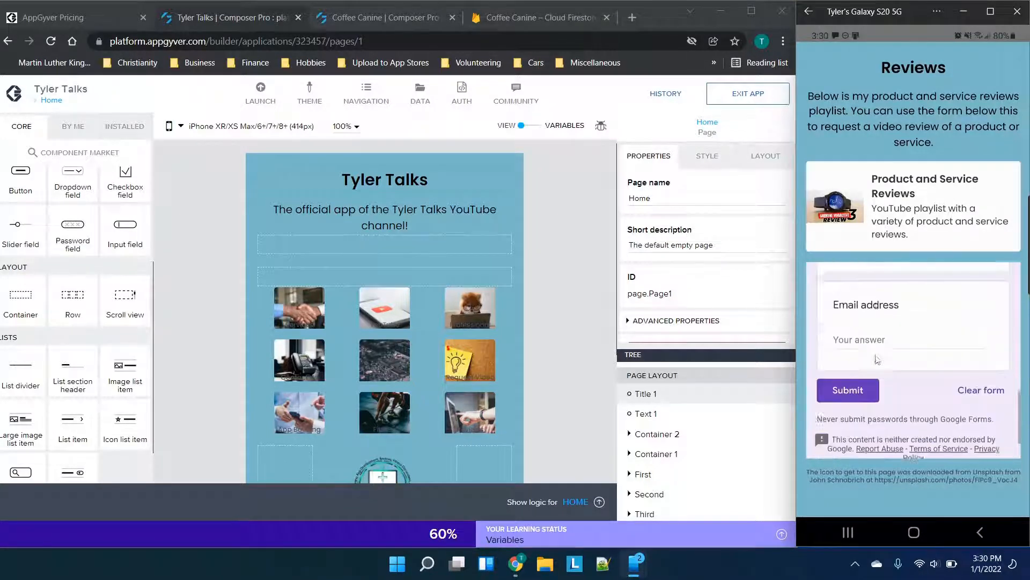
pyautogui.scroll(-2, 878, 360)
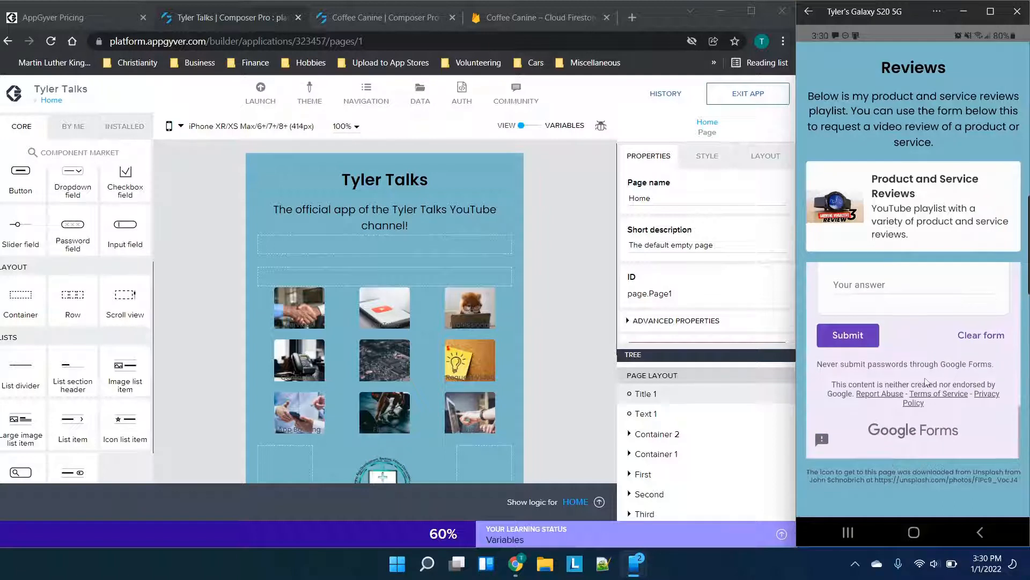
# Test the Product and Service Reviews playlist link on the Reviews page and return to the phone app's home page
pyautogui.scroll(8, 925, 382)
pyautogui.click(880, 203)
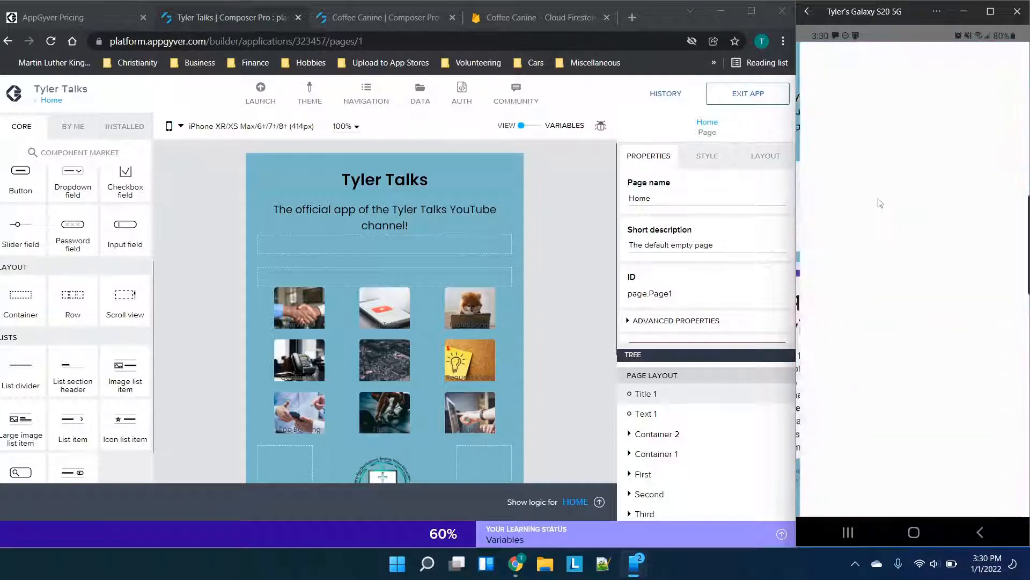
pyautogui.scroll(-2, 890, 268)
pyautogui.scroll(2, 899, 284)
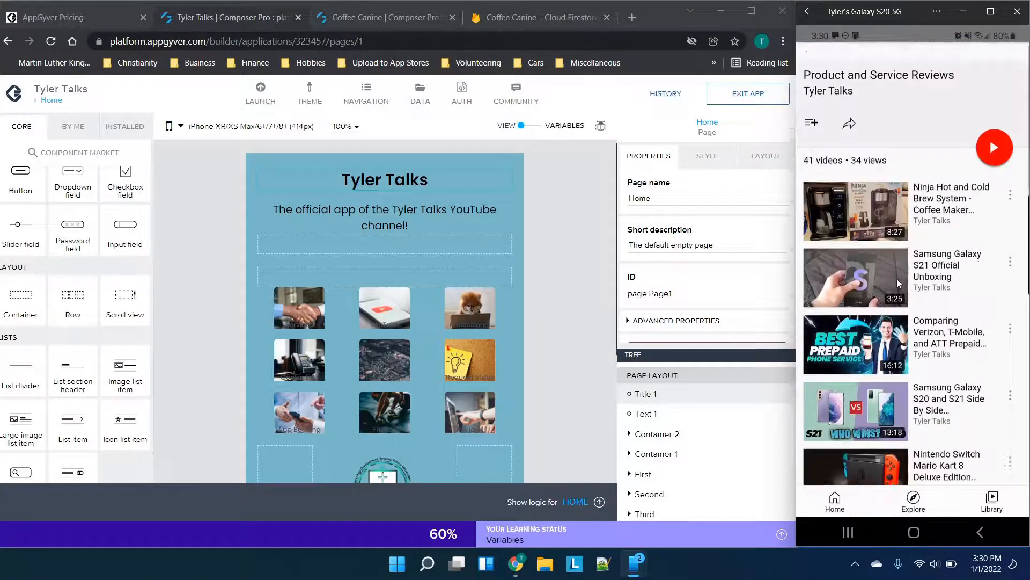
pyautogui.click(810, 17)
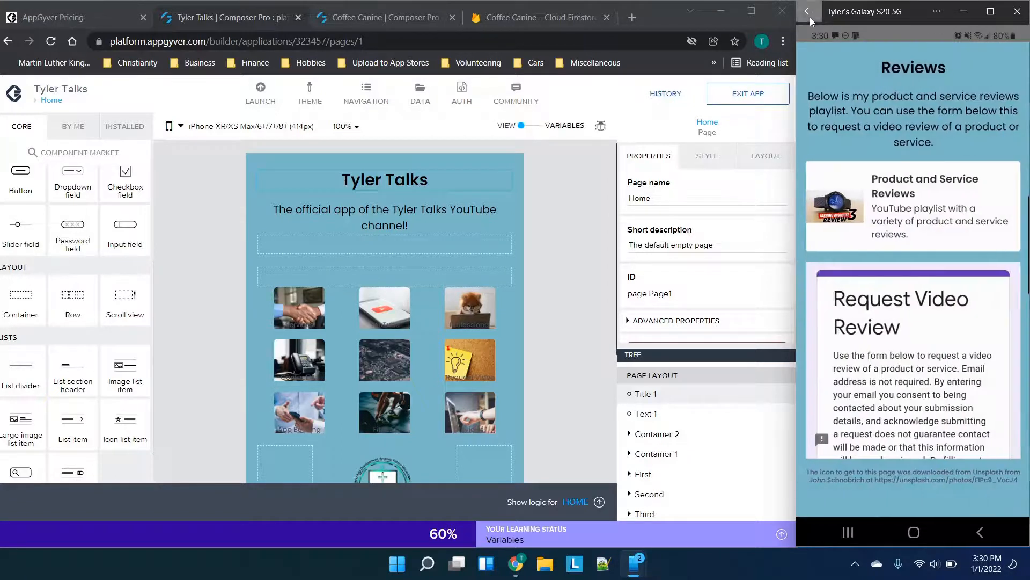
pyautogui.click(810, 17)
# Open the About Us page on the phone and inspect the content property of the Home page's intro text in the builder
pyautogui.click(921, 324)
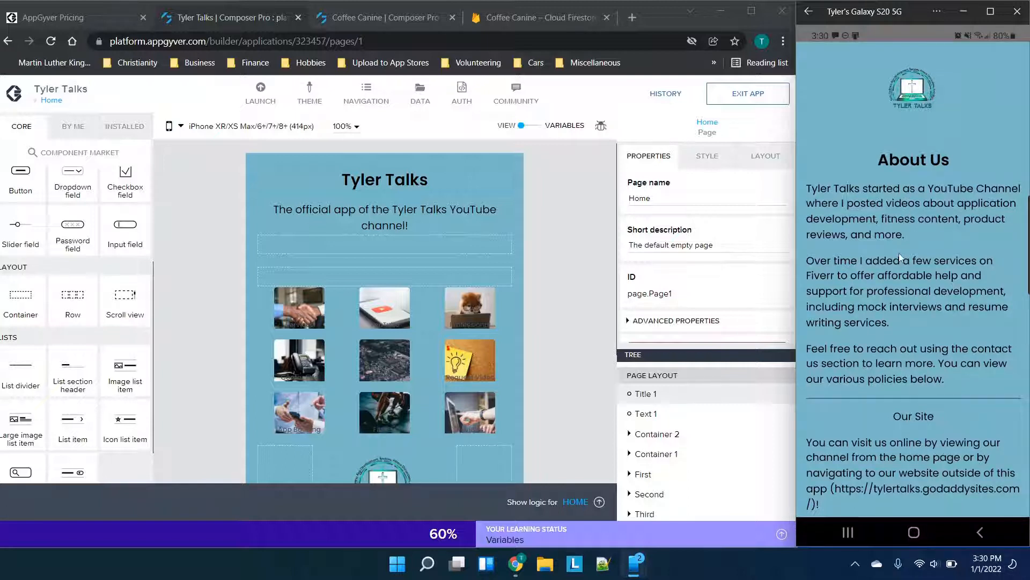
pyautogui.click(419, 226)
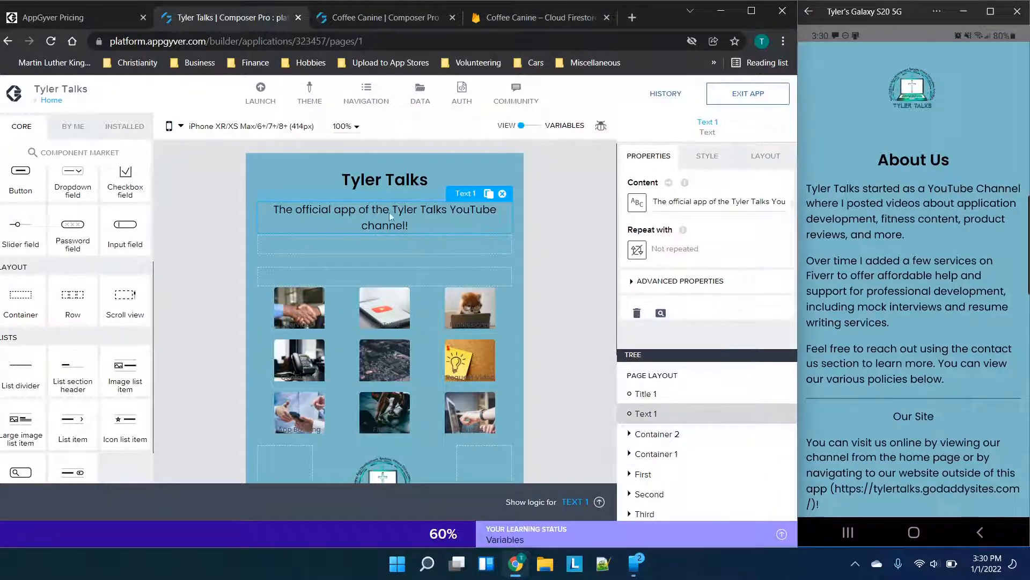
pyautogui.moveTo(694, 202); pyautogui.dragTo(745, 207)
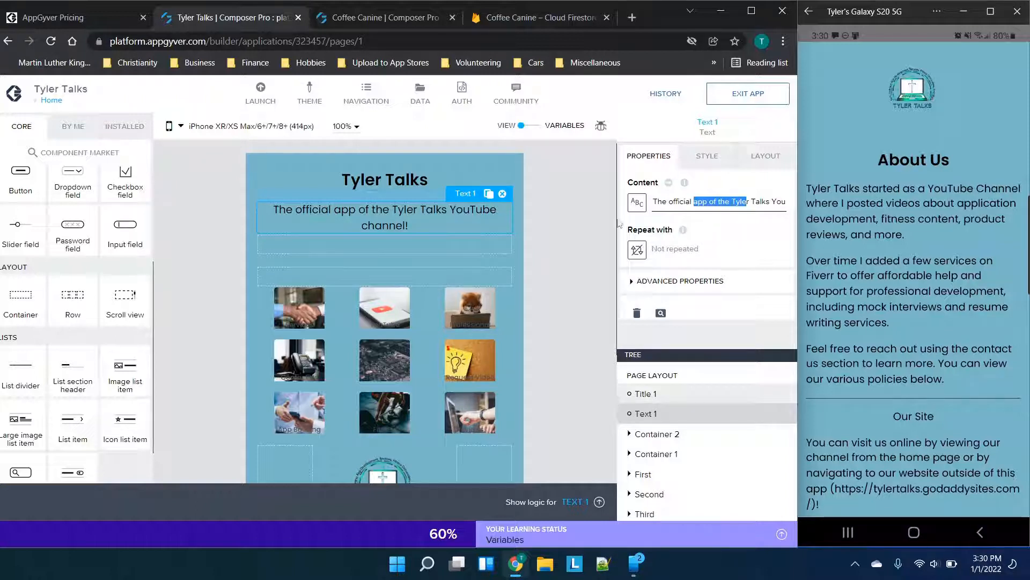
pyautogui.click(651, 234)
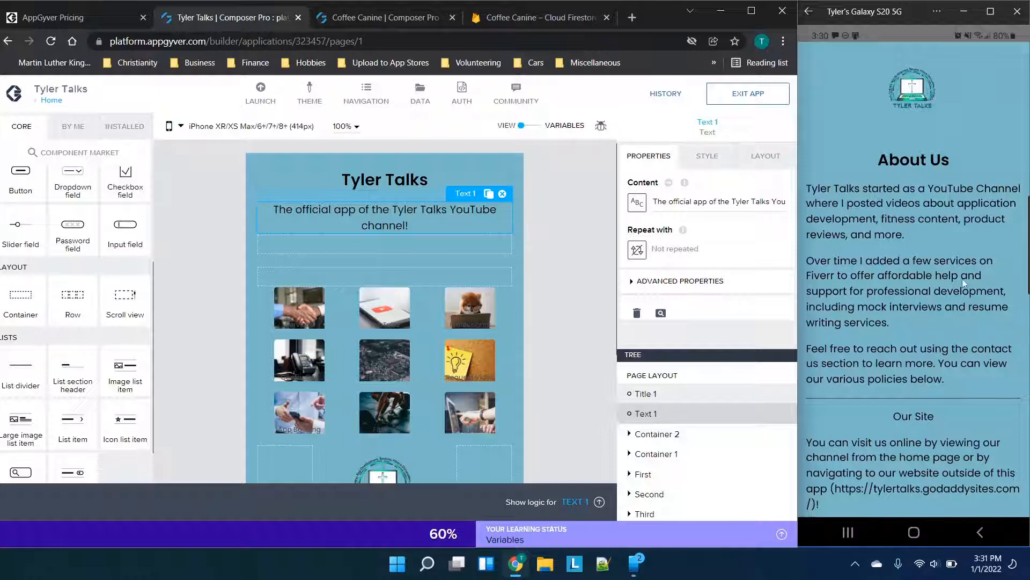
# Review the site, privacy, terms and data policy sections of the About Us page and return to the phone app's home page
pyautogui.scroll(-3, 962, 279)
pyautogui.scroll(-3, 915, 311)
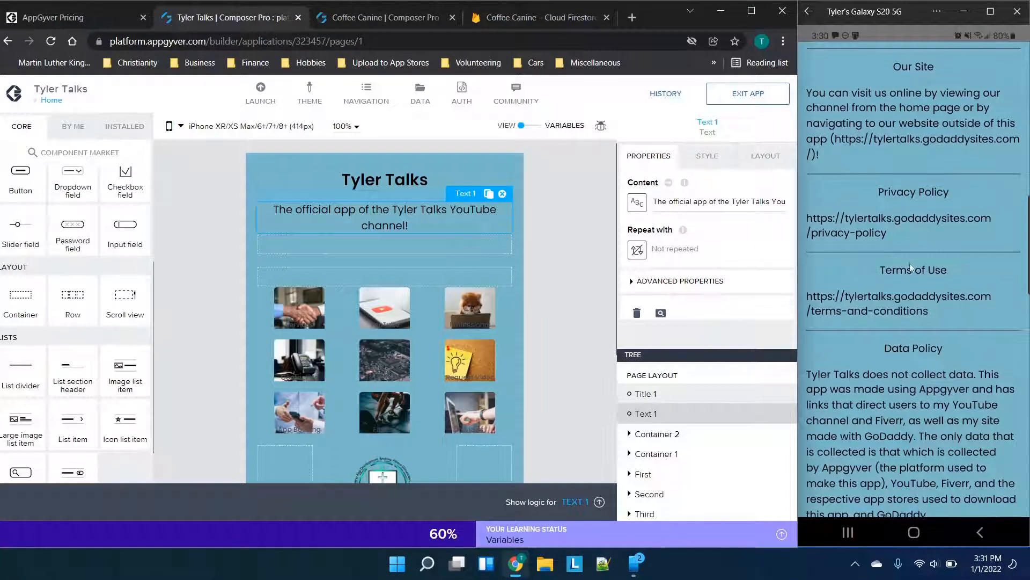
pyautogui.scroll(-1, 939, 387)
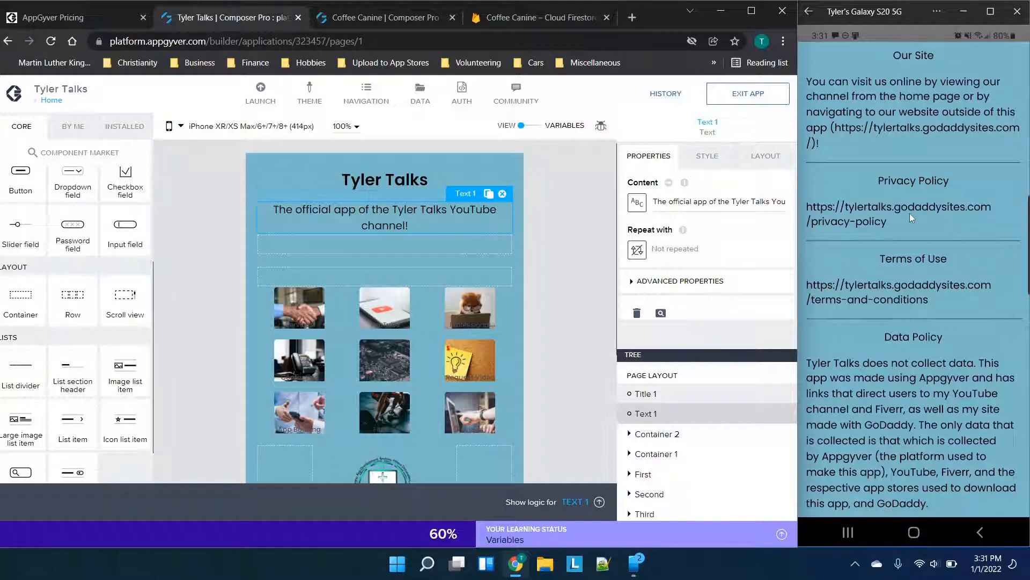
pyautogui.scroll(3, 909, 214)
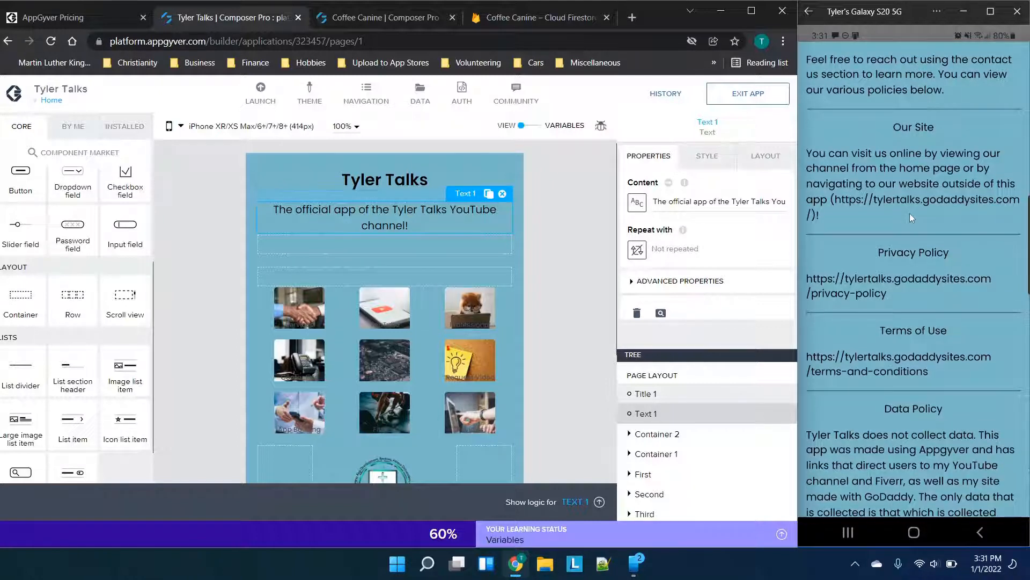
pyautogui.scroll(10, 896, 134)
pyautogui.click(812, 12)
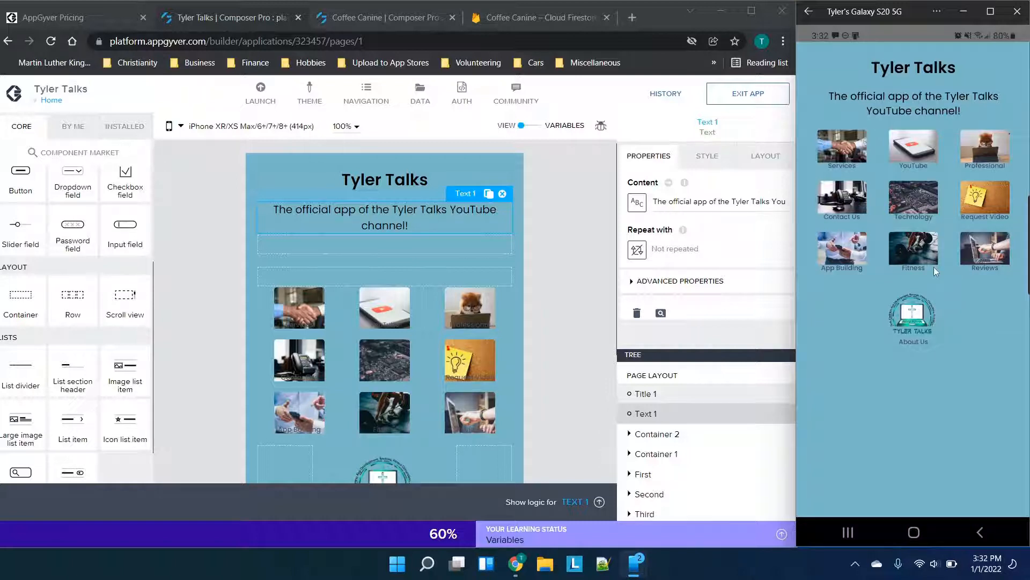
# Add a row component below the logo on the Home page canvas and increase it to three cells
pyautogui.scroll(-3, 457, 220)
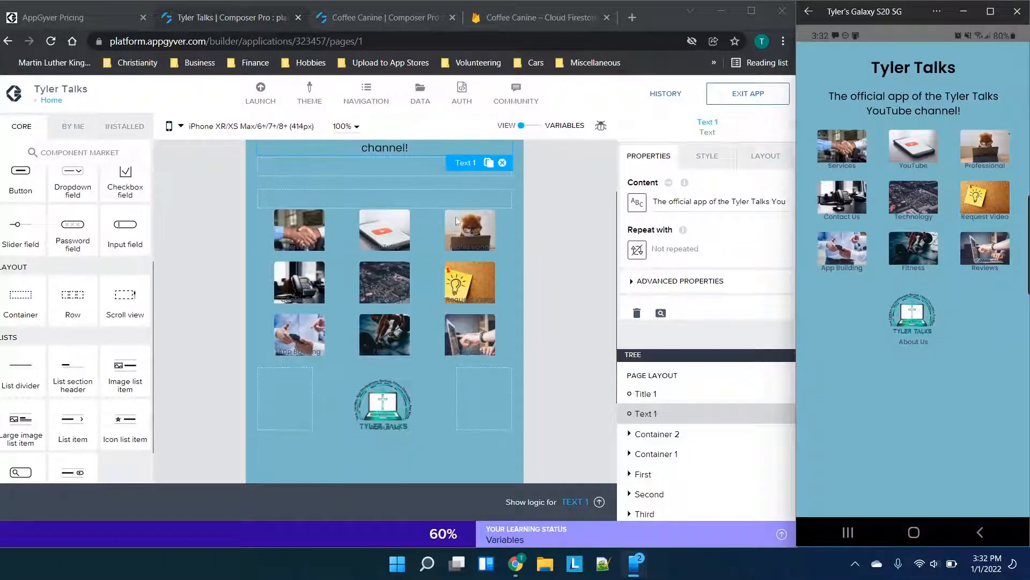
pyautogui.scroll(-1, 430, 231)
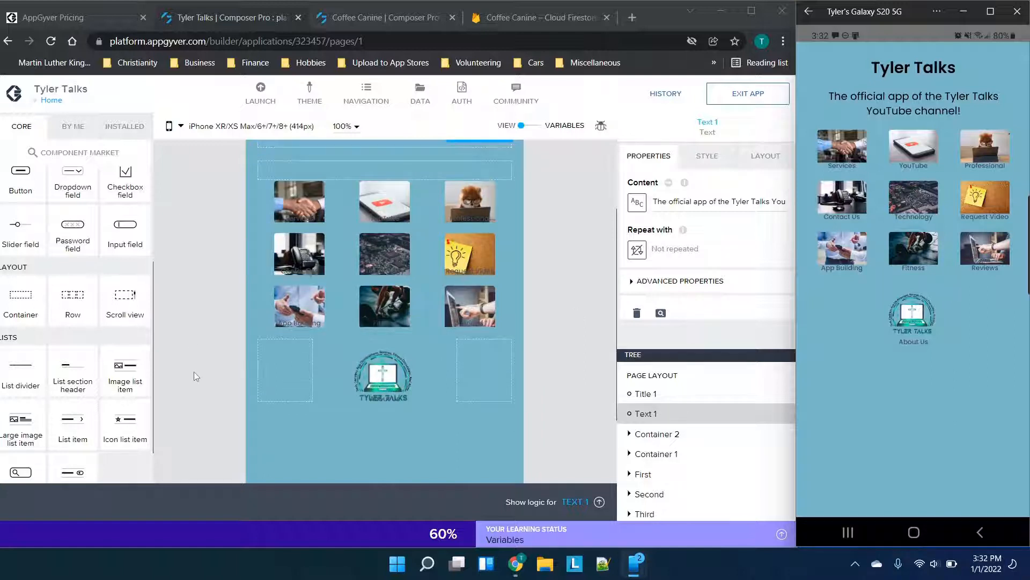
pyautogui.moveTo(73, 297); pyautogui.dragTo(328, 410)
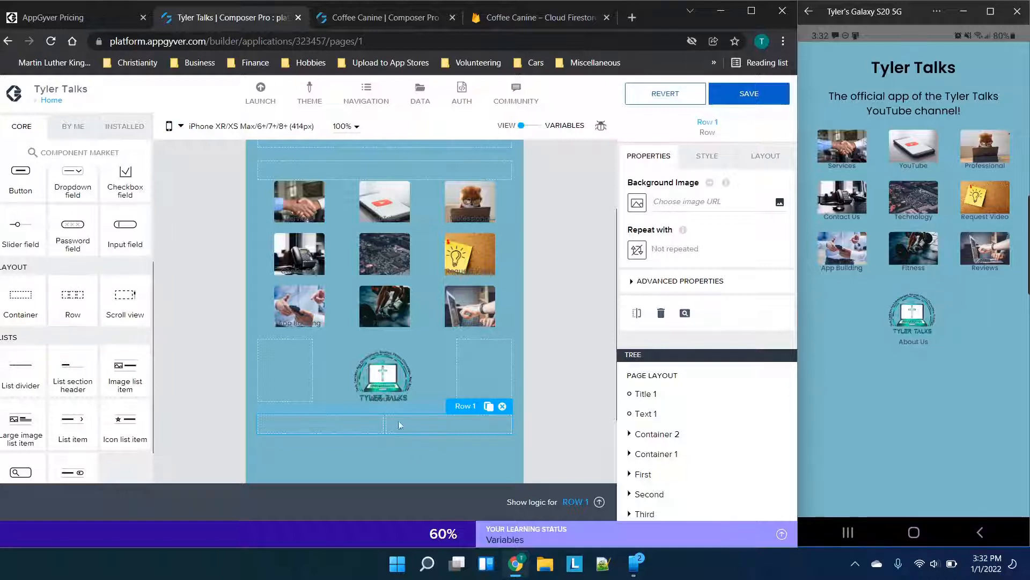
pyautogui.click(454, 427)
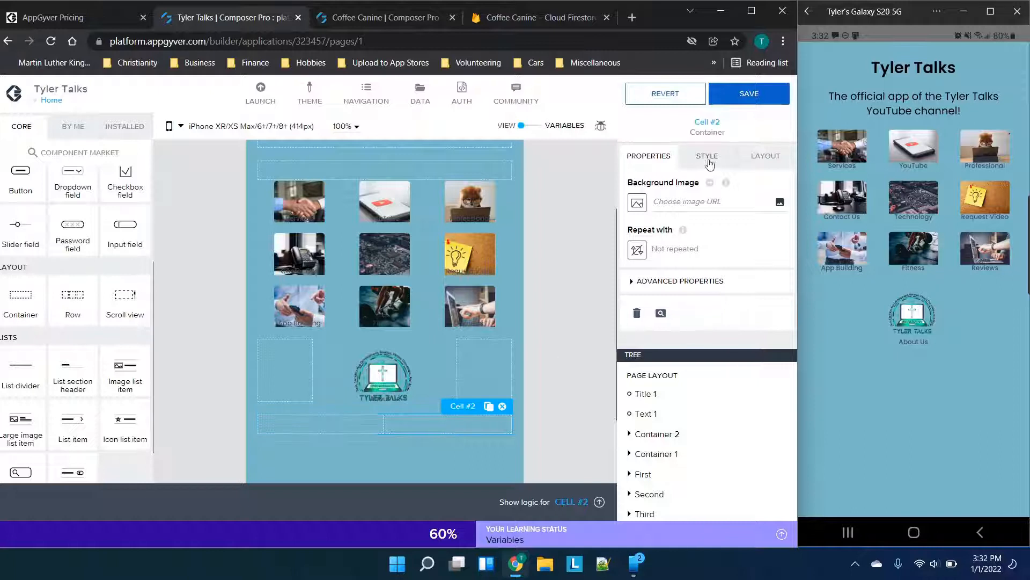
pyautogui.click(707, 156)
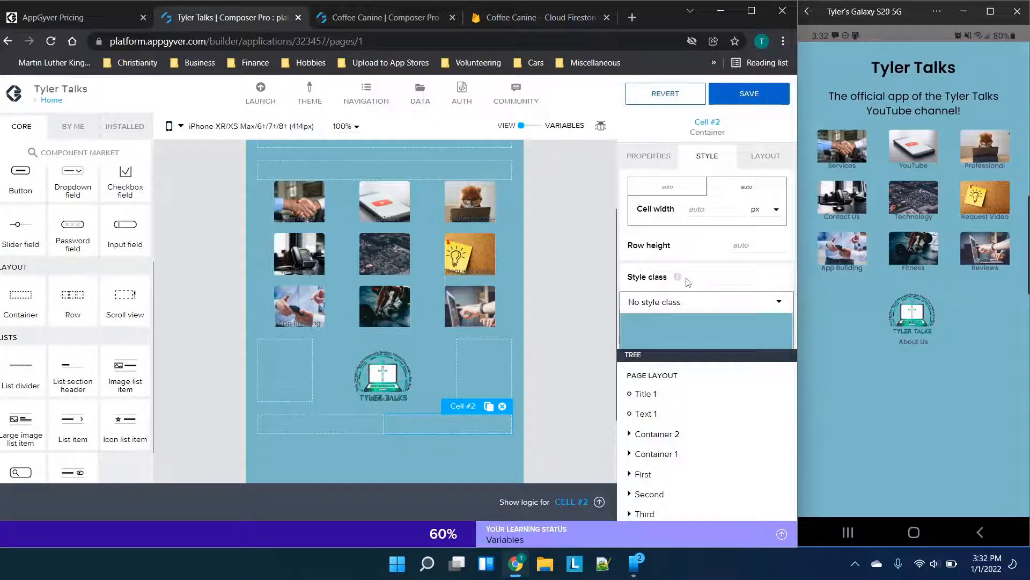
pyautogui.scroll(2, 687, 277)
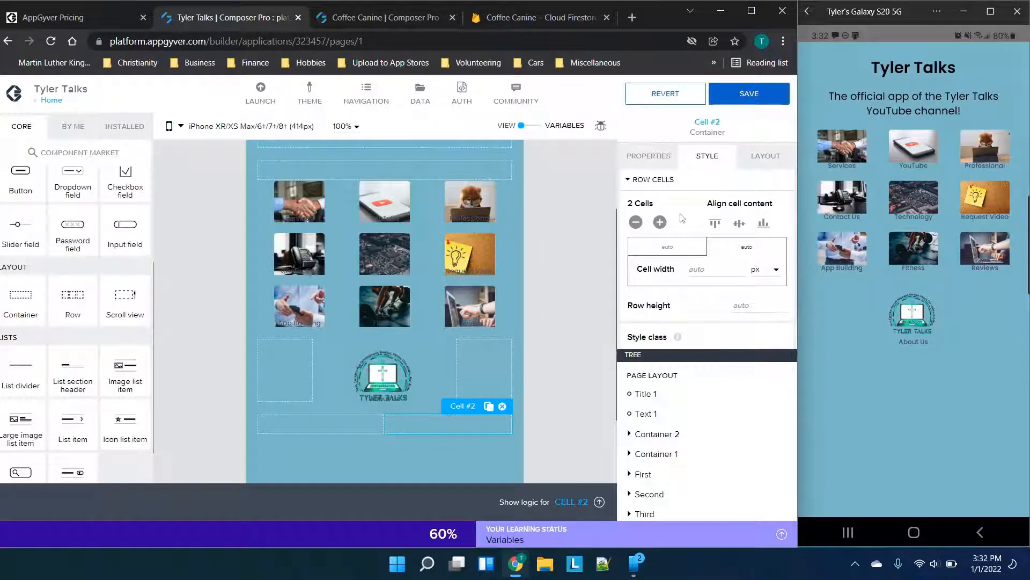
pyautogui.click(661, 223)
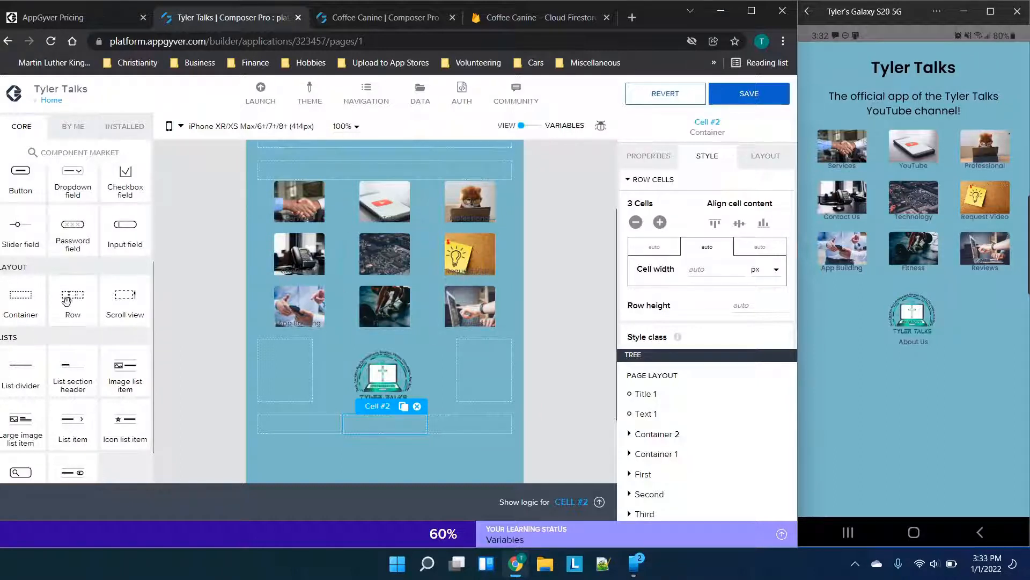
# Copy the whole three-cell row, paste two duplicates beneath it and dismiss the clipboard notifications
pyautogui.click(432, 429)
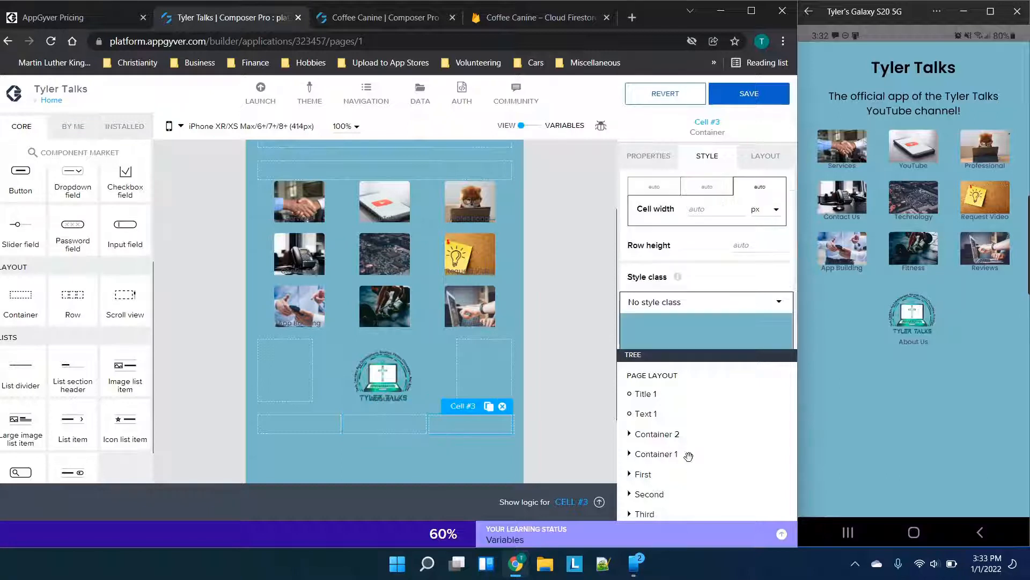
pyautogui.scroll(-3, 687, 456)
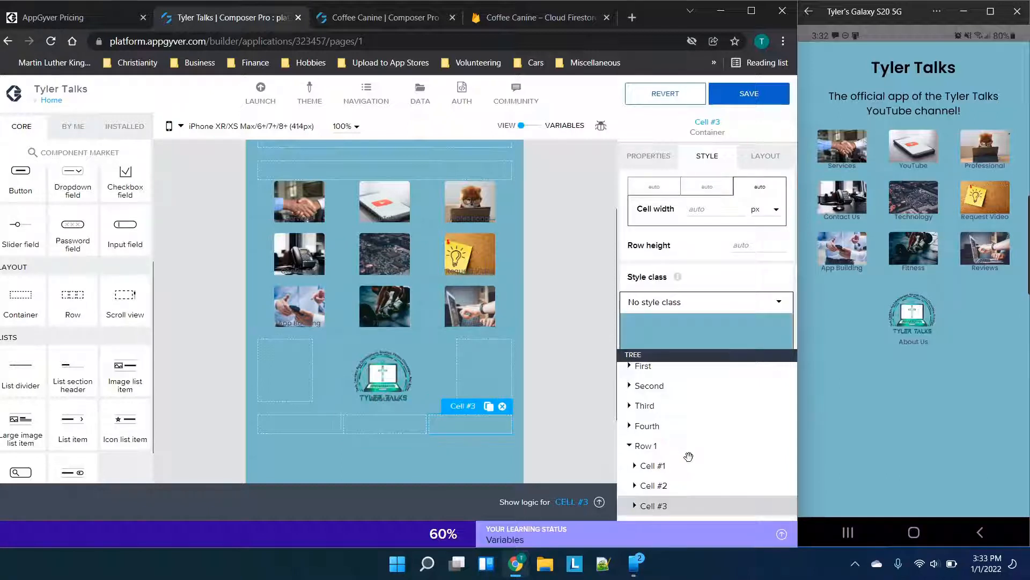
pyautogui.click(646, 467)
pyautogui.click(648, 445)
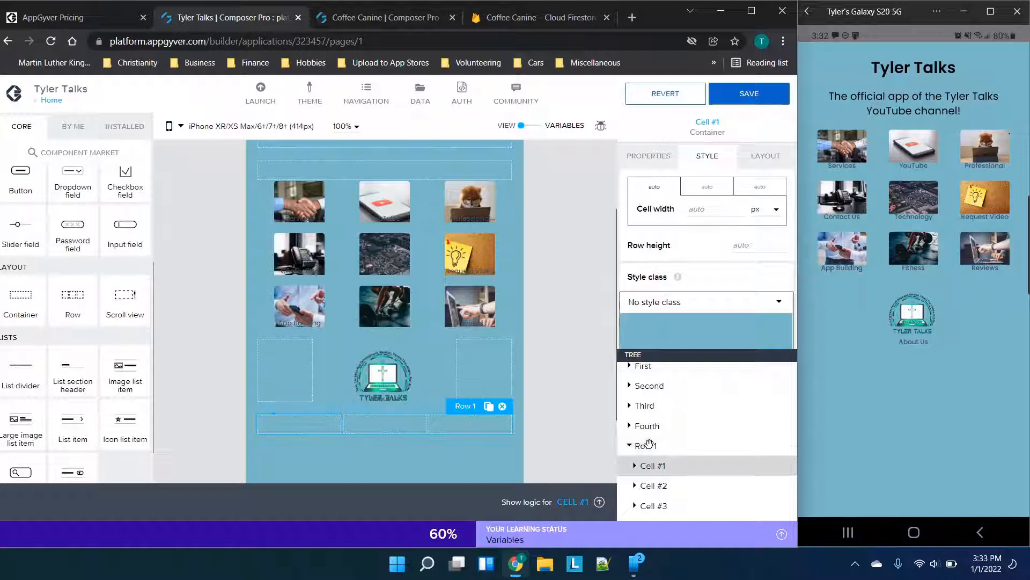
pyautogui.hotkey('ctrl', 'c')
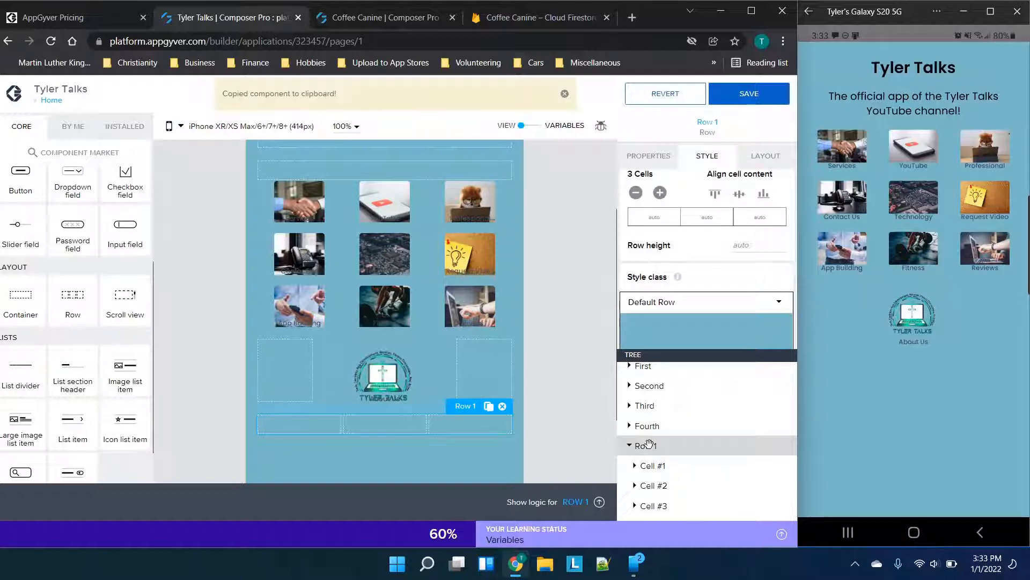
pyautogui.hotkey('ctrl', 'v')
pyautogui.hotkey('ctrl', 'v')
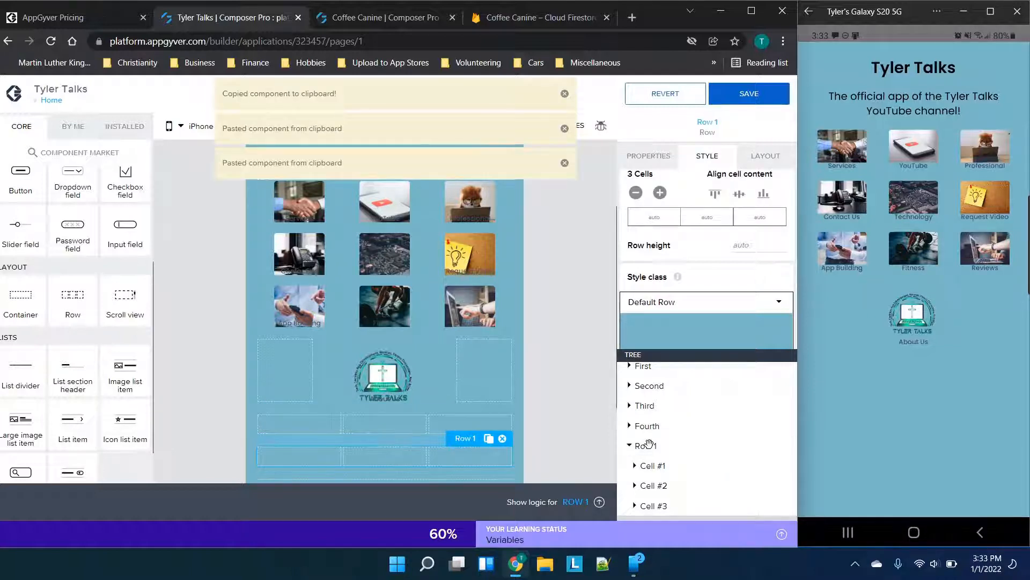
pyautogui.scroll(-2, 551, 430)
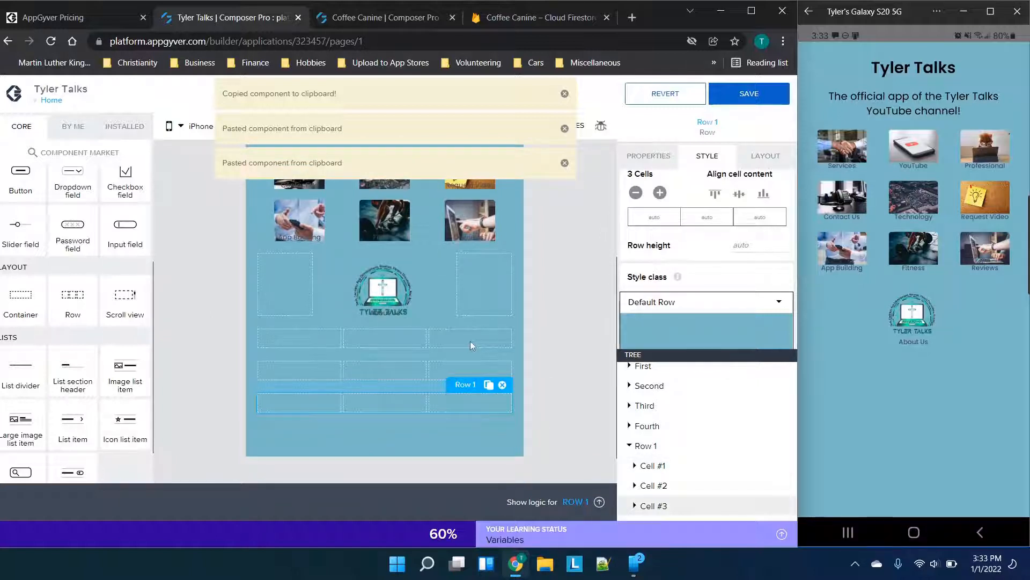
pyautogui.click(565, 93)
pyautogui.click(565, 93)
pyautogui.click(564, 93)
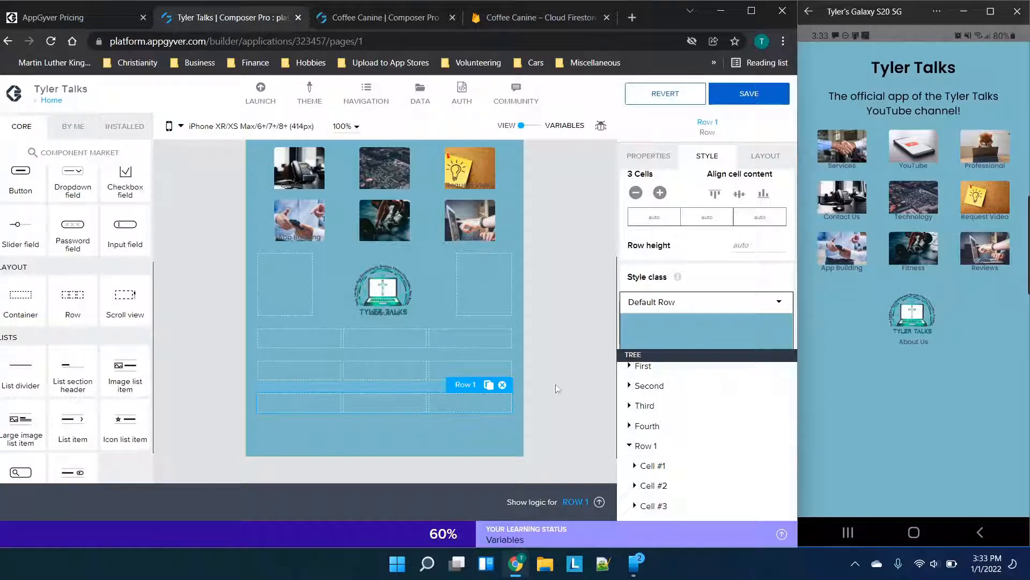
pyautogui.scroll(2, 415, 204)
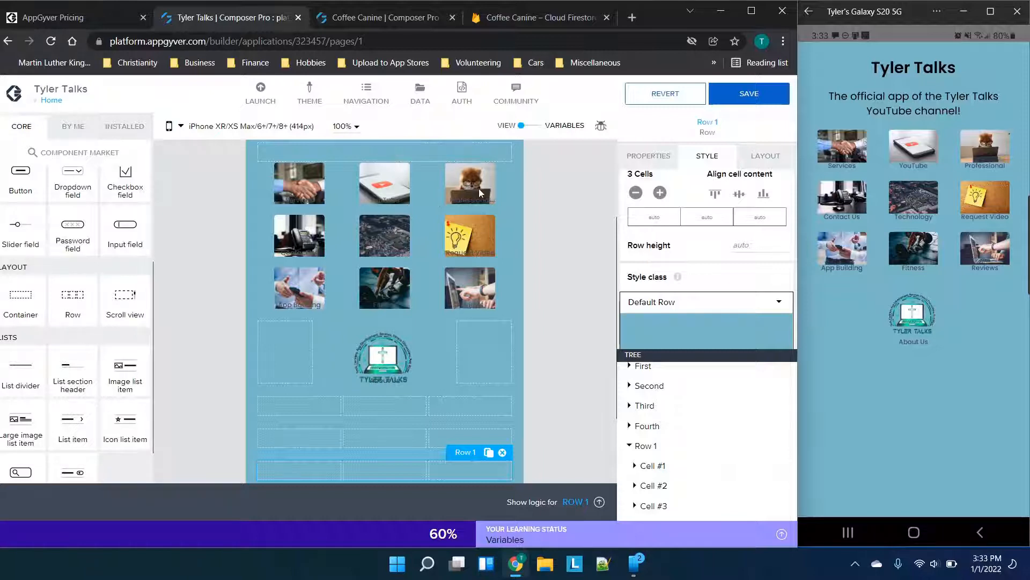
# Switch to the Coffee Canine project in Firebase and browse the image files in its Storage
pyautogui.click(526, 16)
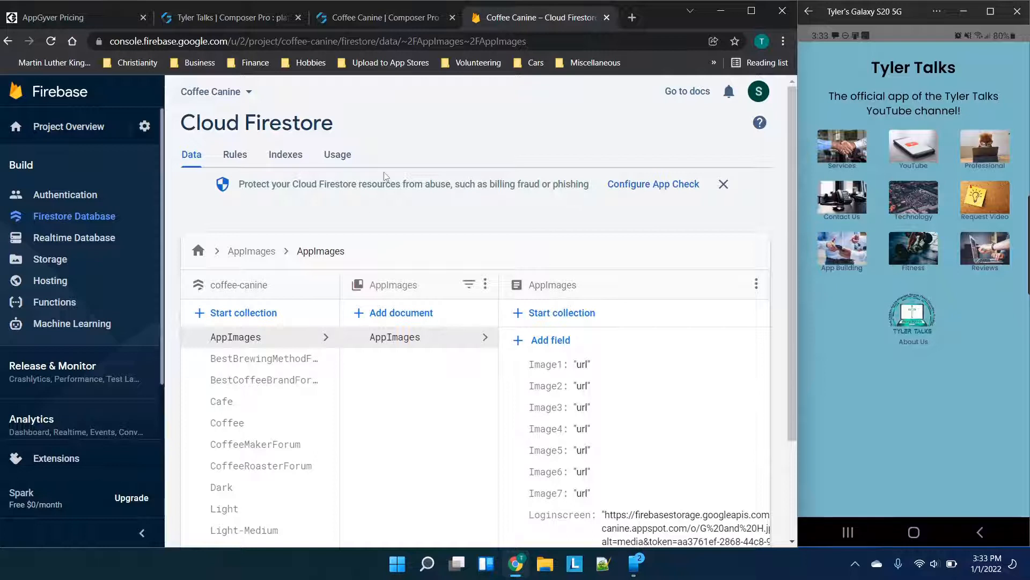
pyautogui.click(58, 260)
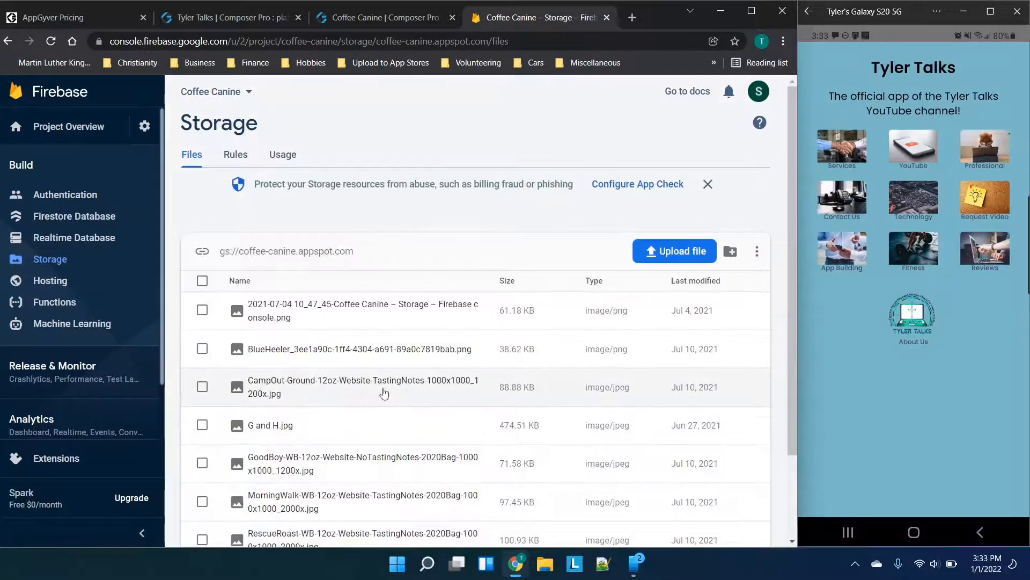
pyautogui.scroll(-2, 312, 370)
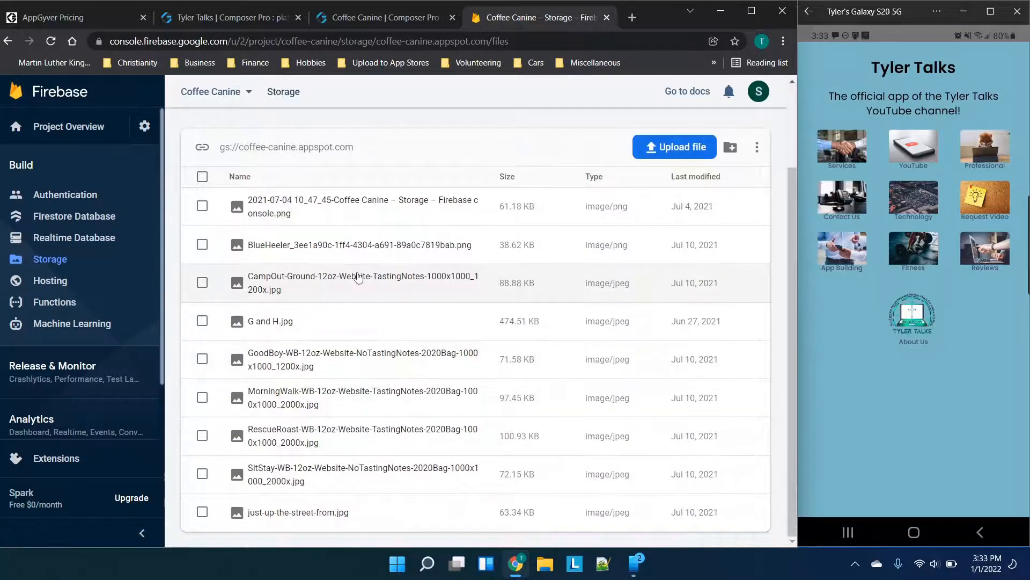
pyautogui.scroll(2, 456, 172)
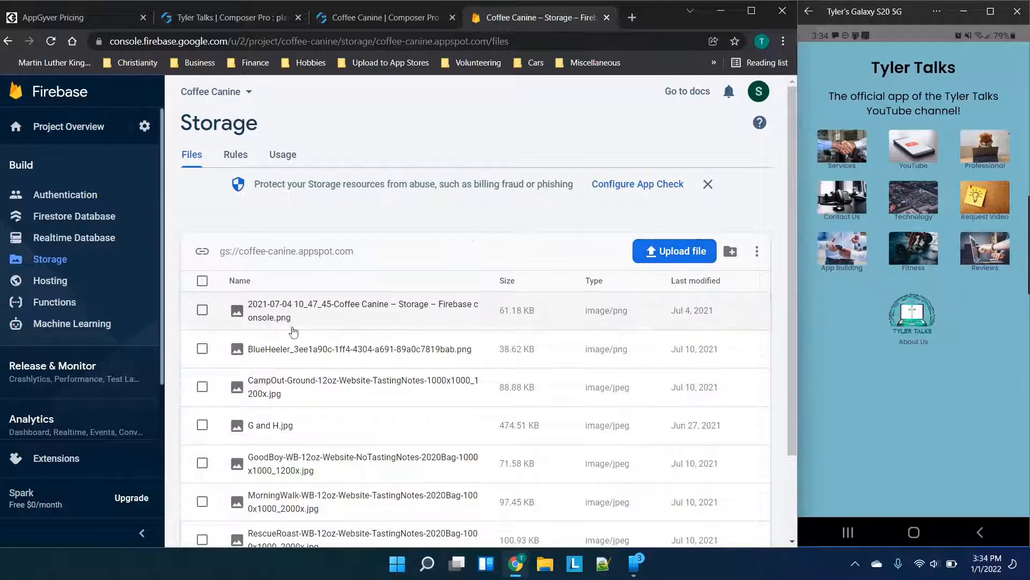
pyautogui.scroll(-2, 324, 333)
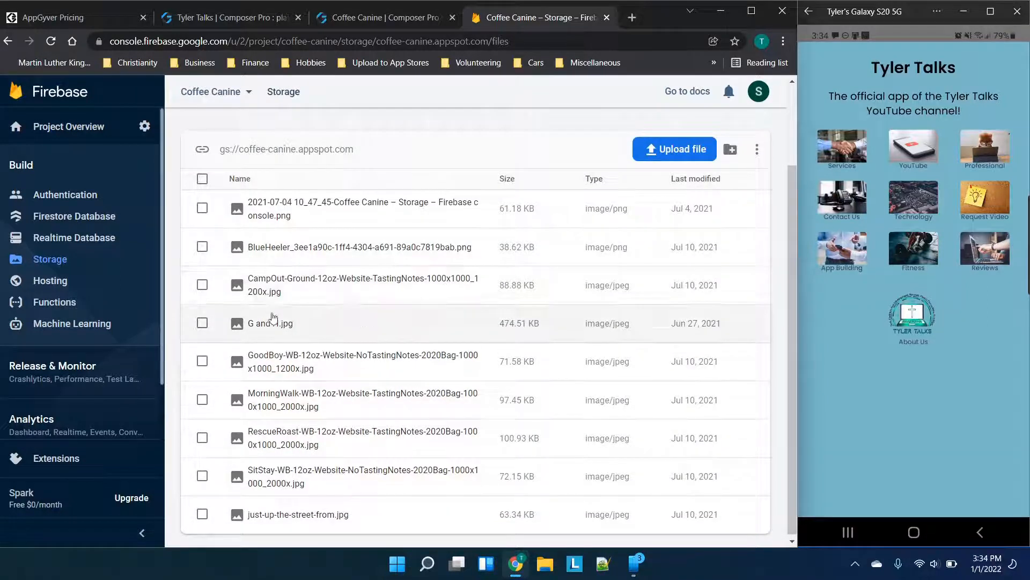
# Preview G and H.jpg, open the details of the CampOut-Ground image and copy its link address
pyautogui.click(239, 322)
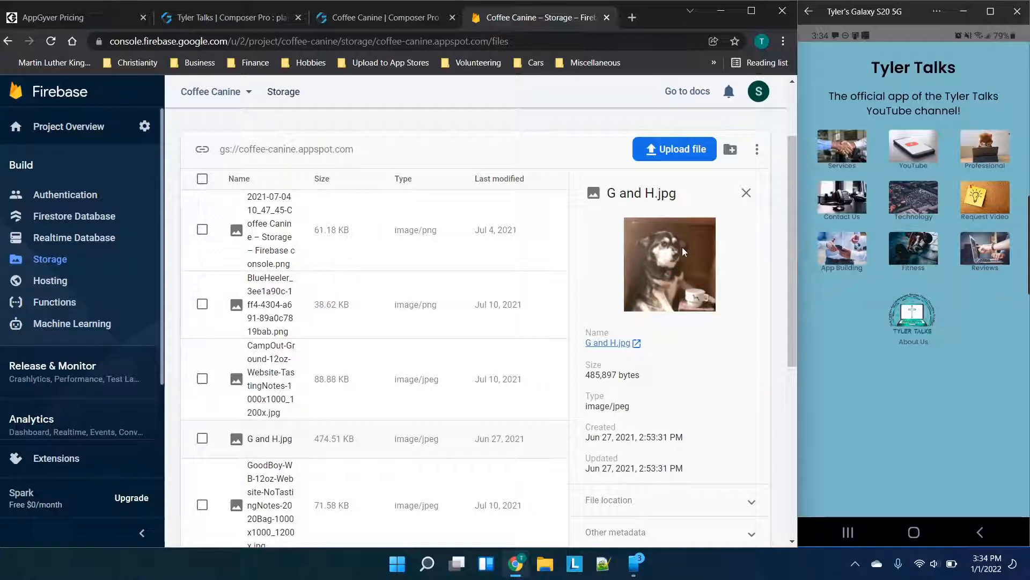
pyautogui.click(336, 402)
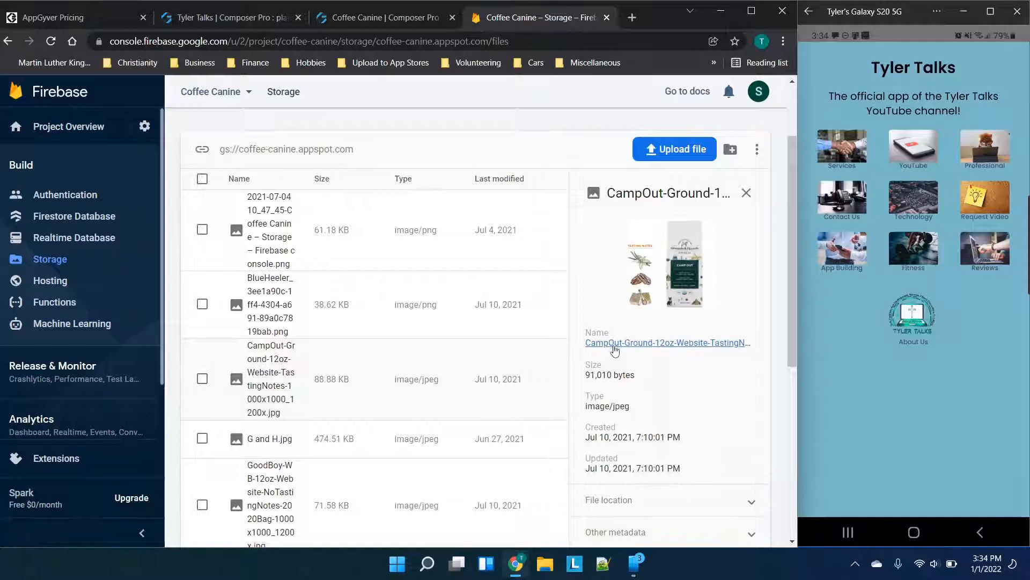
pyautogui.rightClick(622, 349)
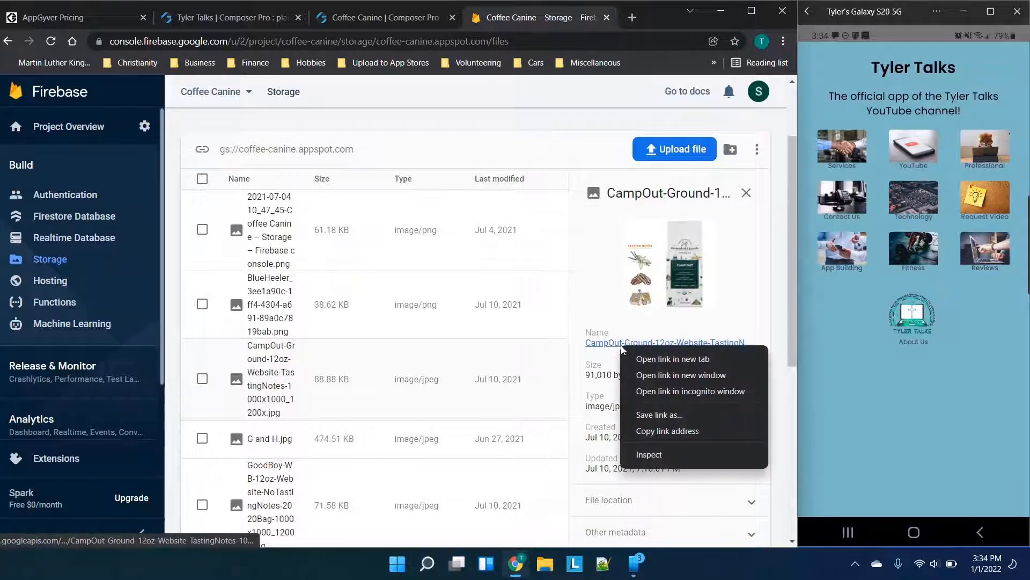
pyautogui.click(685, 432)
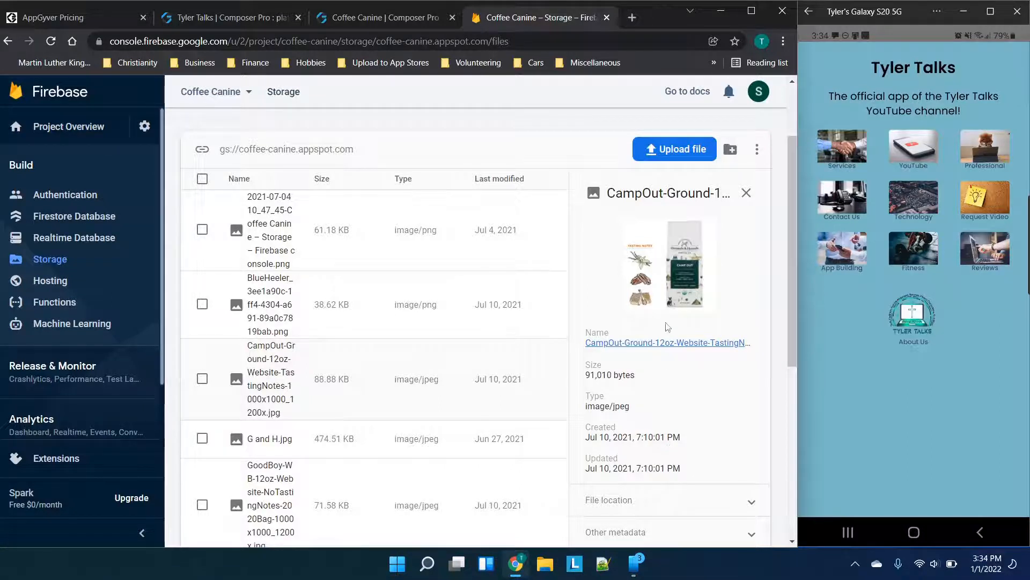
# View the CampOut-Ground image at full size and check the Fitness page in the mirrored phone app, returning to its home screen
pyautogui.click(668, 342)
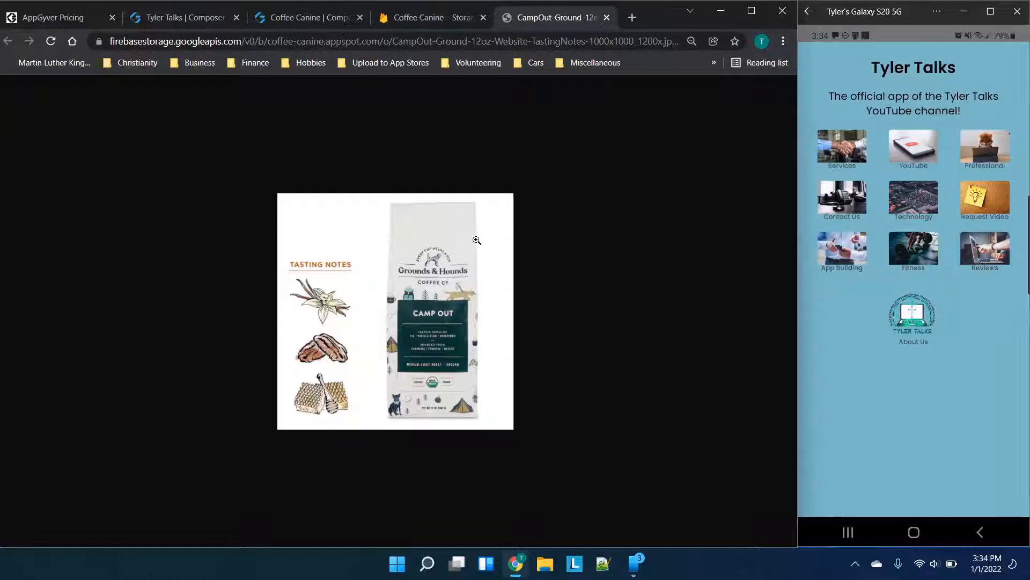
pyautogui.click(606, 17)
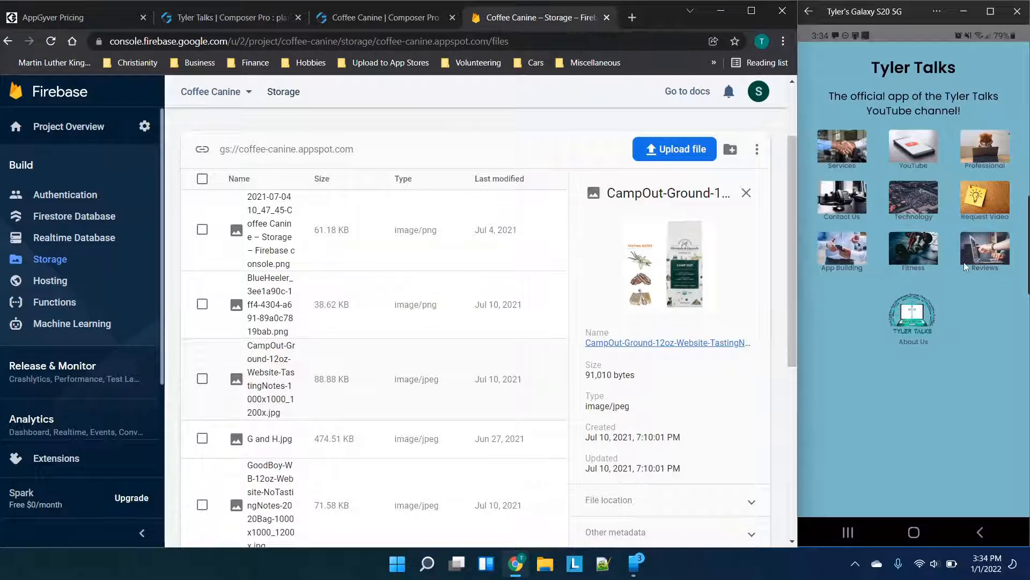
pyautogui.click(905, 248)
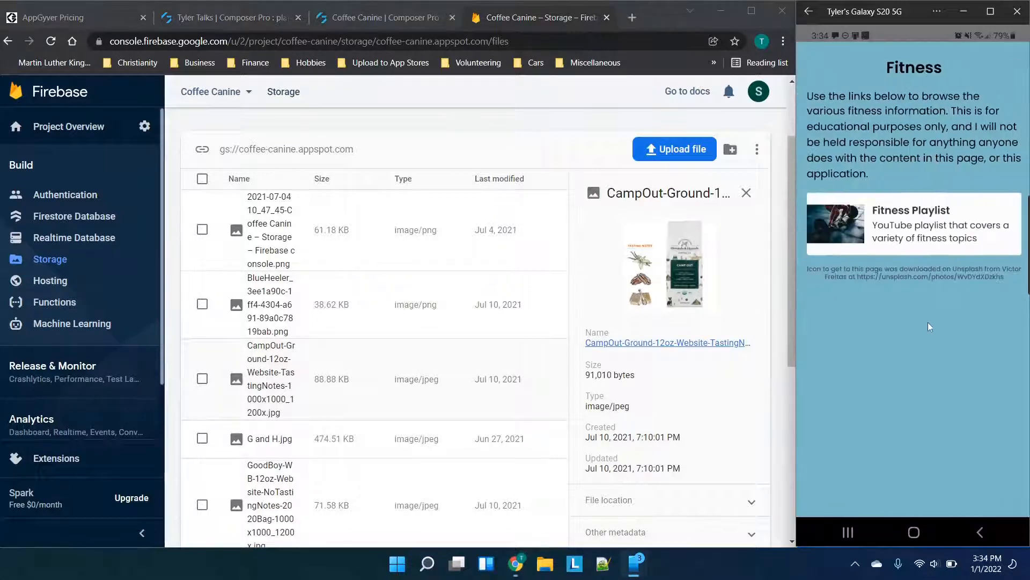
pyautogui.click(809, 11)
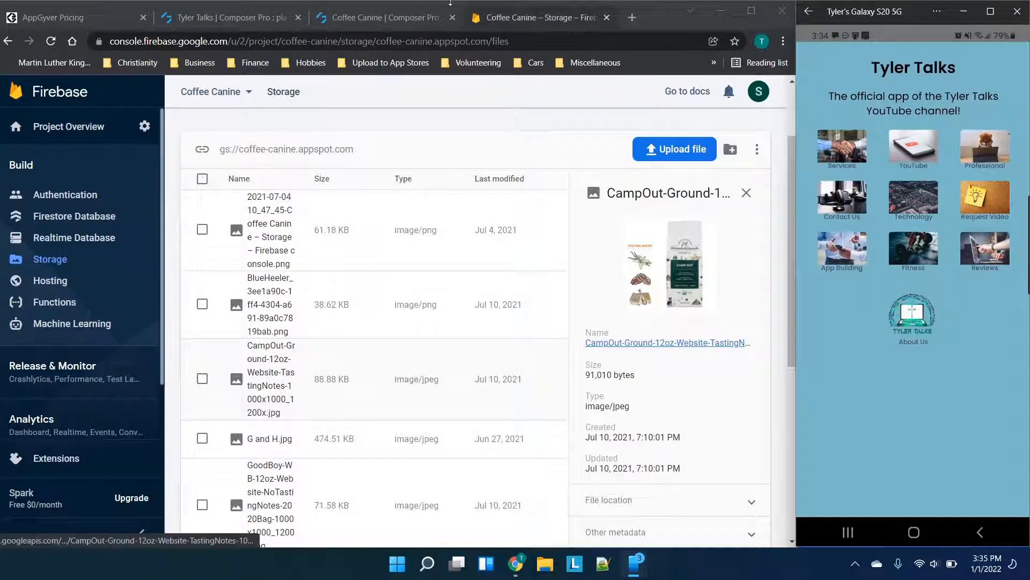
# Switch to the Coffee Canine project in AppGyver Composer Pro and create a new page named Home2
pyautogui.click(375, 18)
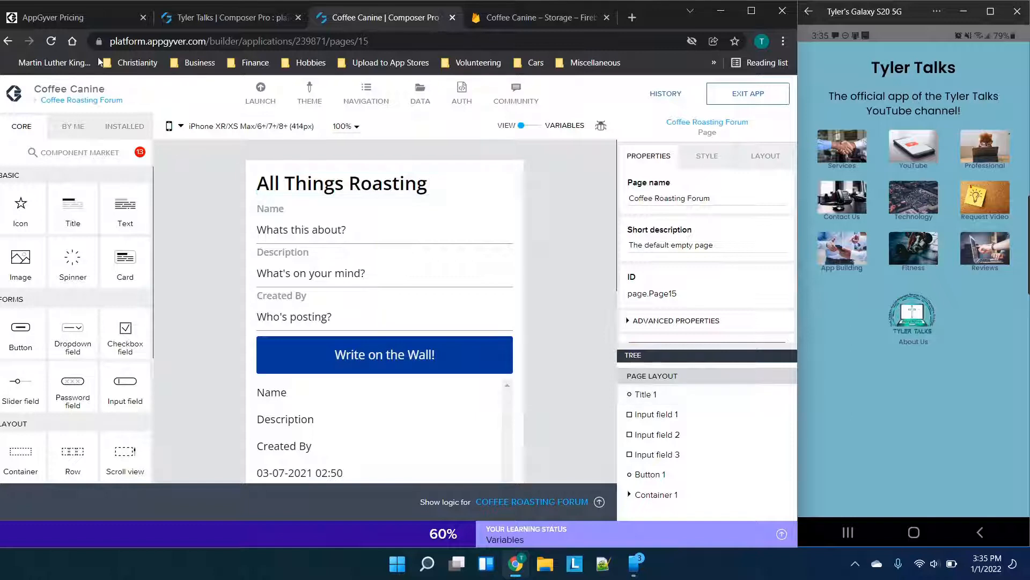
pyautogui.click(55, 102)
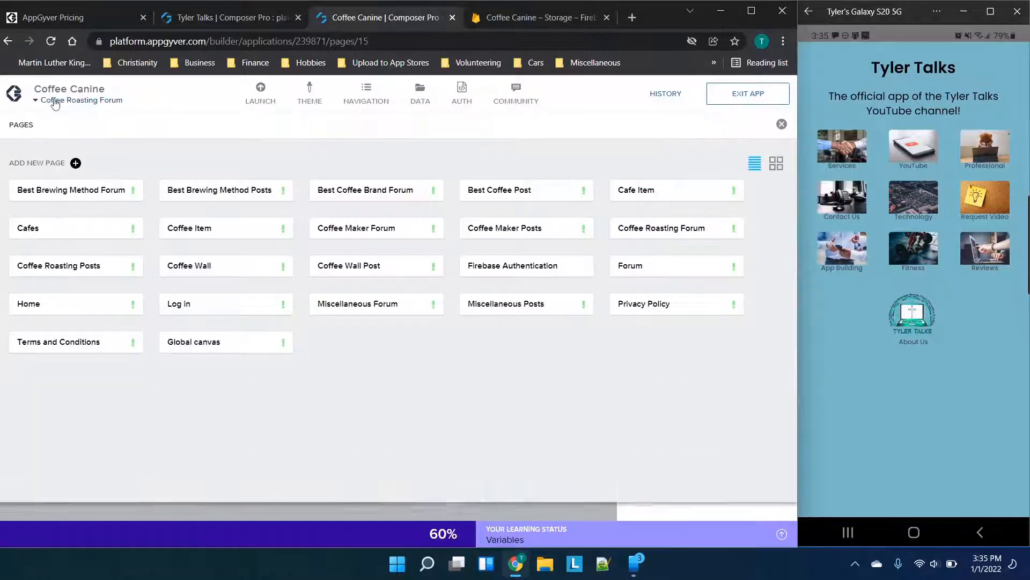
pyautogui.click(58, 164)
pyautogui.write('Home2')
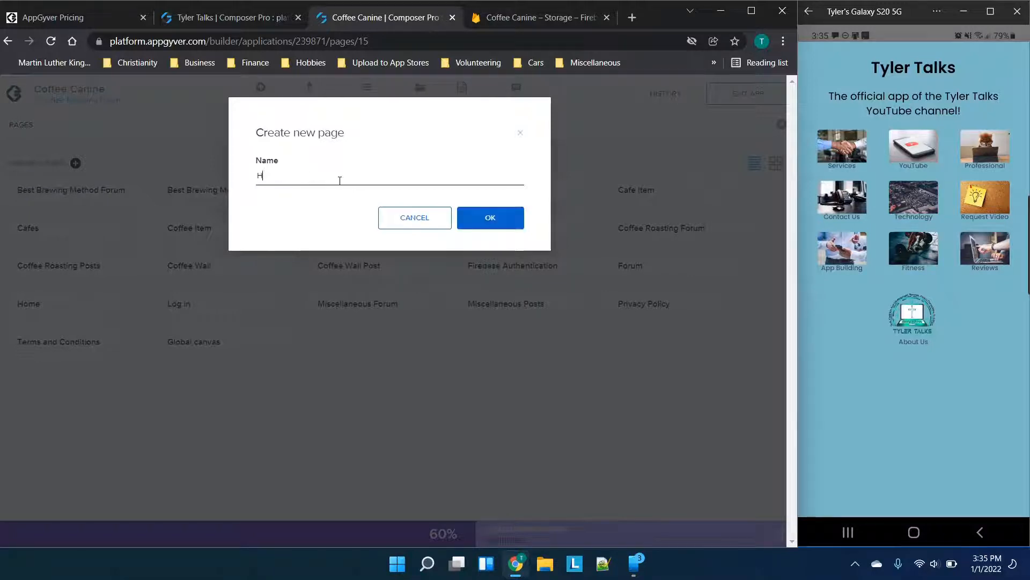
pyautogui.click(462, 220)
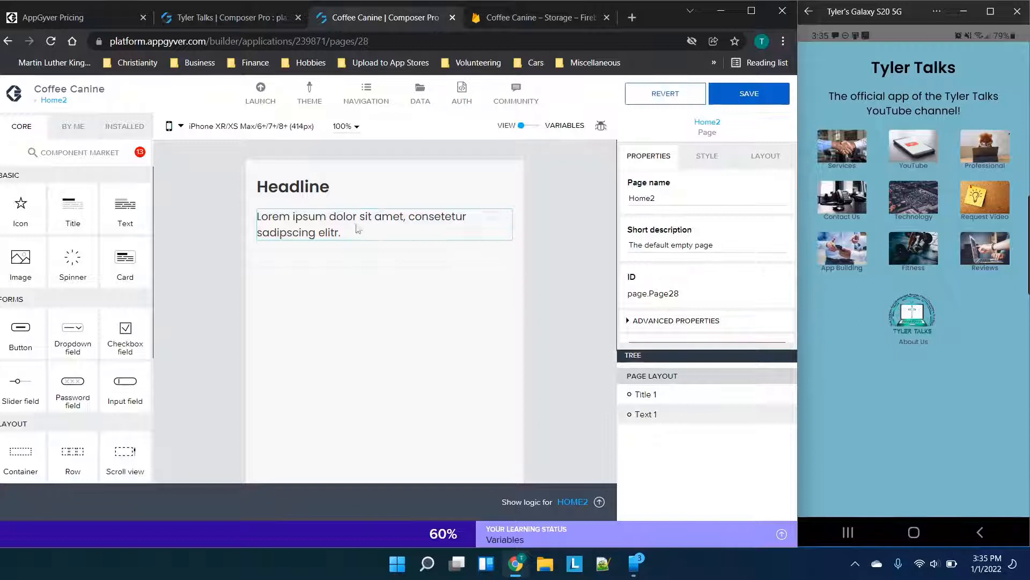
# Replace the placeholder paragraph's content with "Here is the official app of the Tyler Talks Channel"
pyautogui.click(356, 228)
pyautogui.click(655, 200)
pyautogui.hotkey('ctrl', 'a')
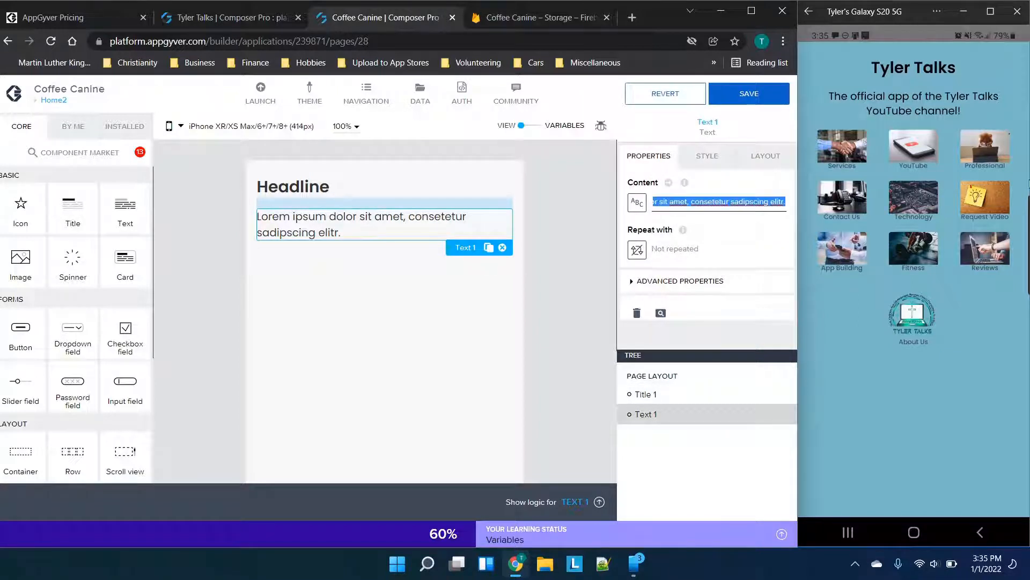
pyautogui.write('Here is the of')
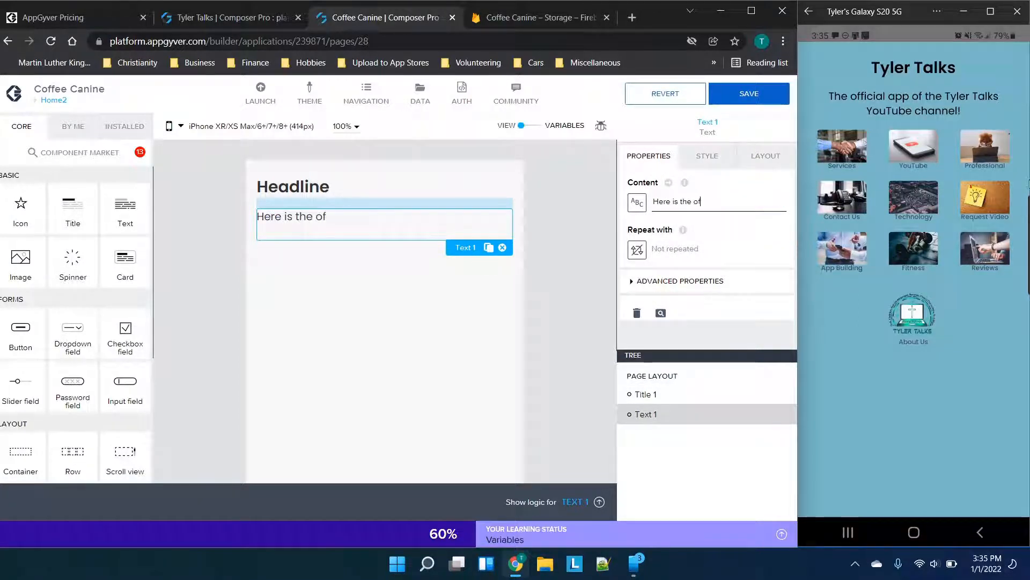
pyautogui.write('ficial app of the Tyler Talks')
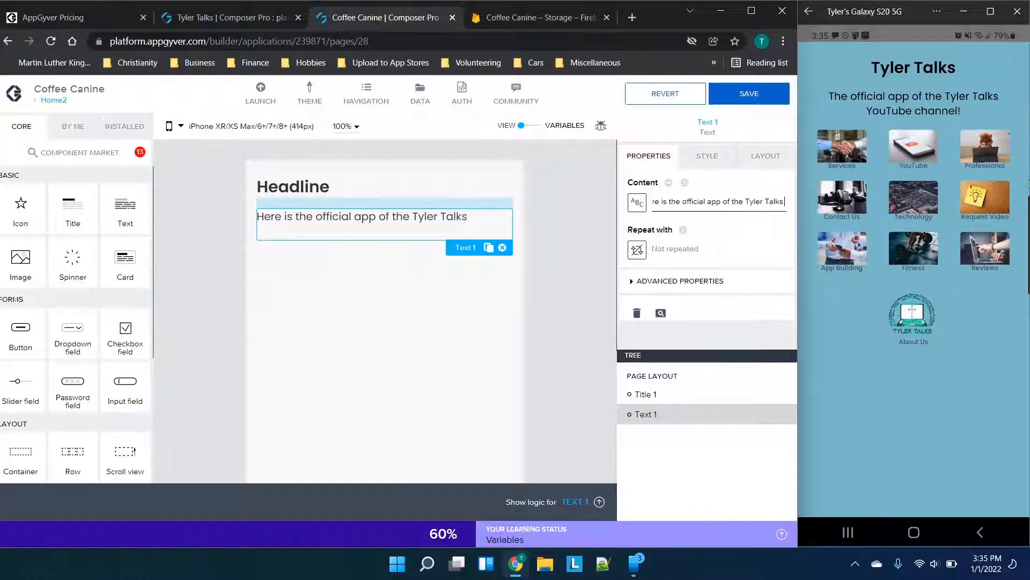
pyautogui.write(' Channel')
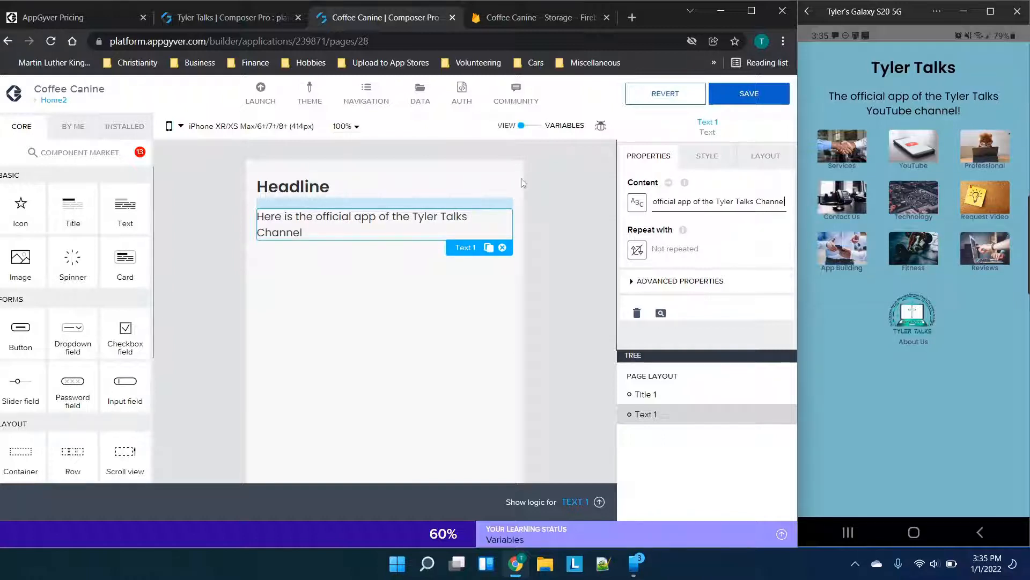
# Set the paragraph's text alignment to center
pyautogui.click(701, 159)
pyautogui.scroll(-3, 721, 214)
pyautogui.scroll(2, 722, 215)
pyautogui.click(765, 157)
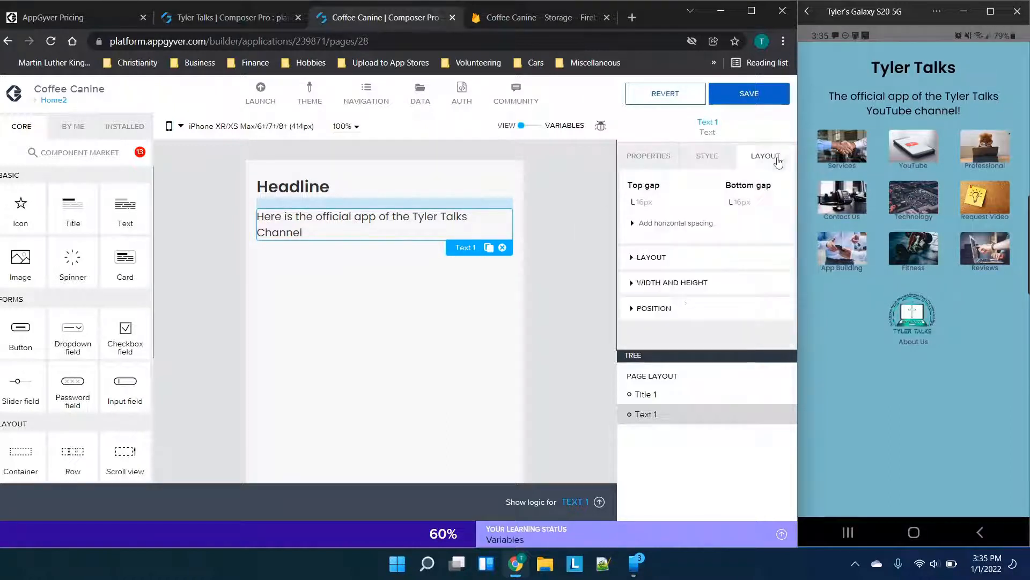
pyautogui.click(652, 257)
pyautogui.moveTo(674, 263)
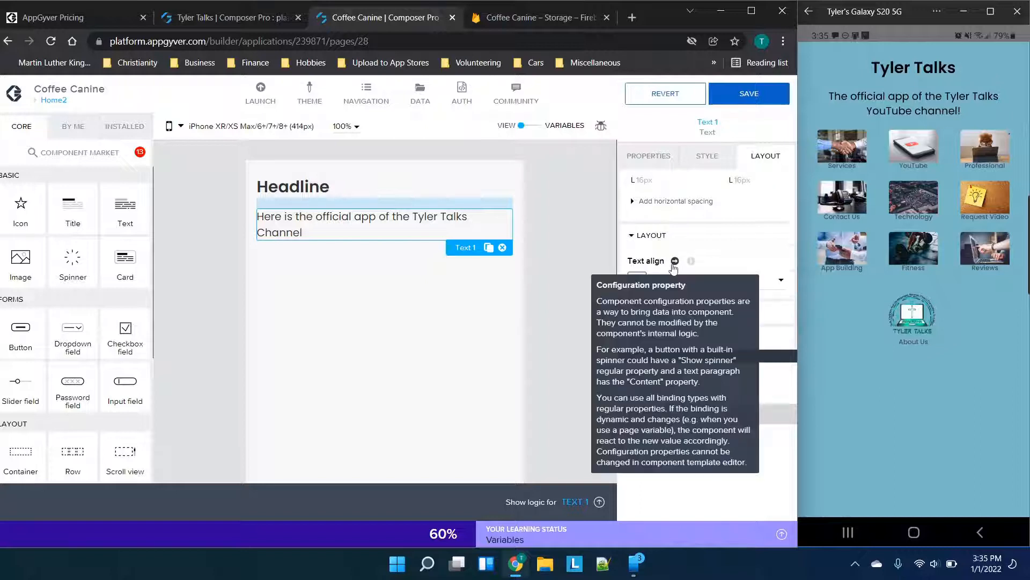
pyautogui.click(695, 284)
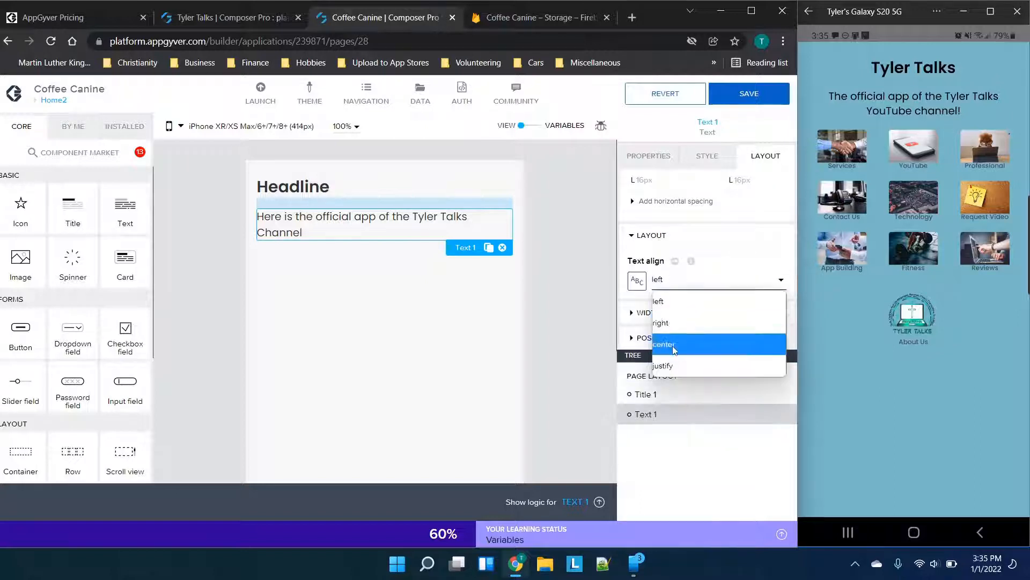
pyautogui.click(673, 345)
# Change the page's headline text to "Tyler Talks"
pyautogui.click(296, 188)
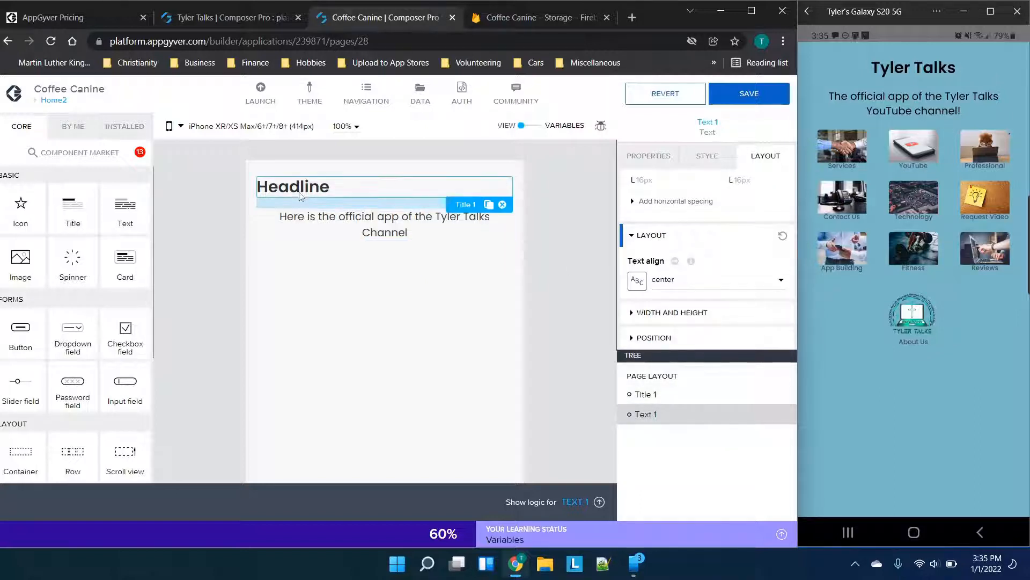
pyautogui.click(649, 156)
pyautogui.doubleClick(682, 201)
pyautogui.write('Tyler')
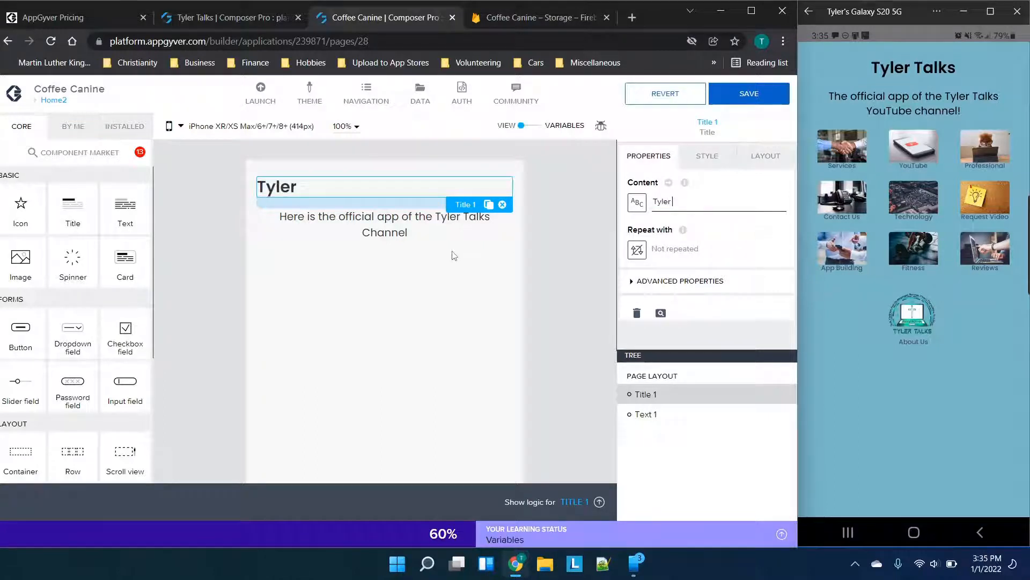
pyautogui.write(' Talks')
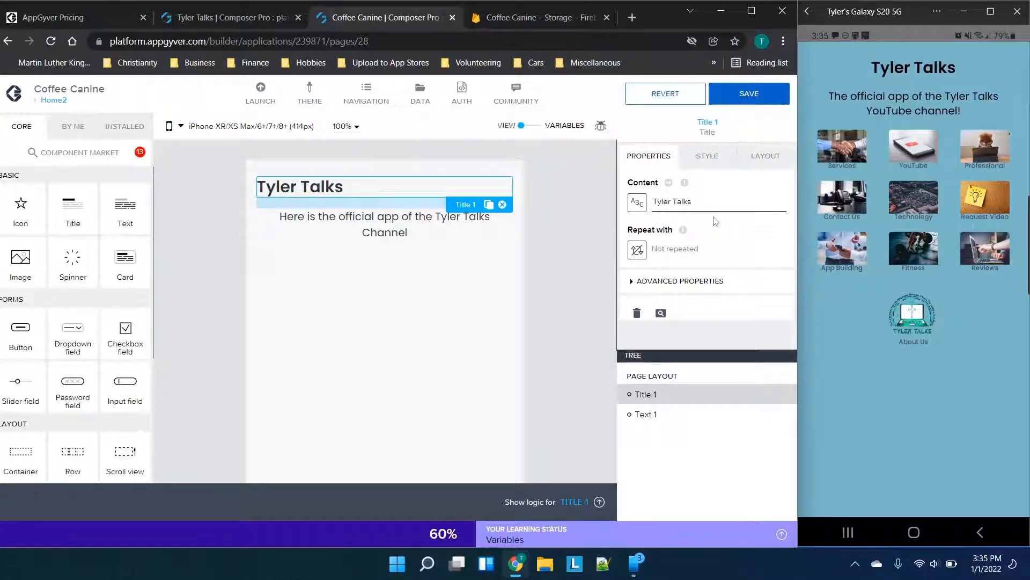
# Center-align the headline text
pyautogui.click(766, 157)
pyautogui.click(686, 279)
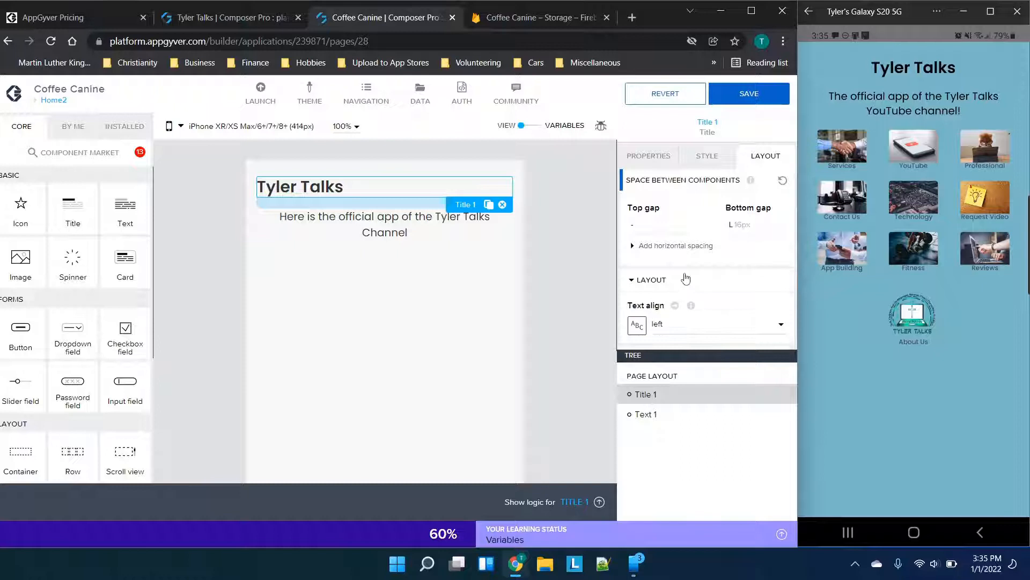
pyautogui.click(665, 326)
pyautogui.click(676, 388)
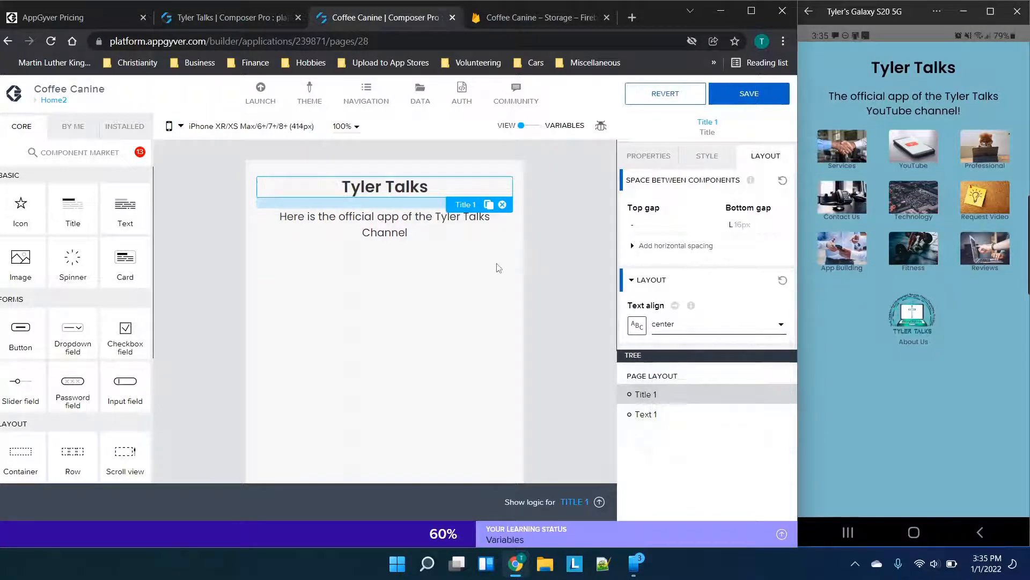
# Set the Home2 page's background color to the theme's Secondary background
pyautogui.click(459, 275)
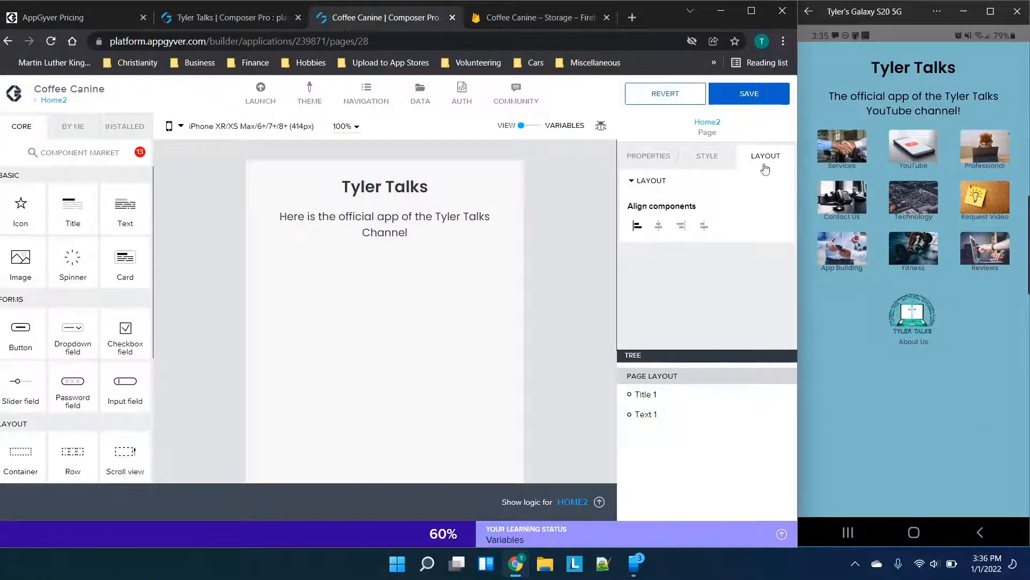
pyautogui.click(703, 162)
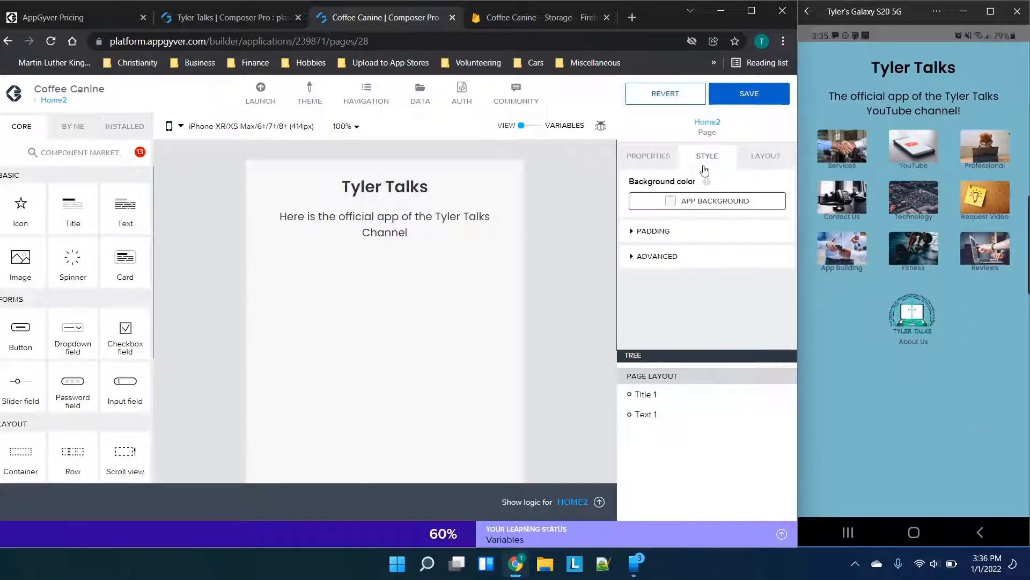
pyautogui.click(701, 208)
pyautogui.click(737, 487)
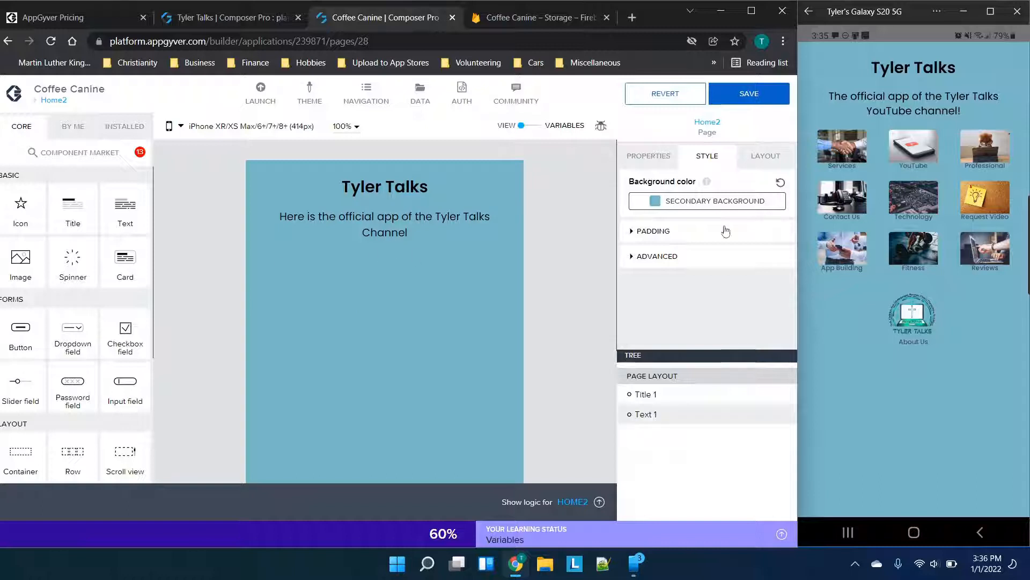
# Add three row components stacked beneath the paragraph on the Home2 canvas
pyautogui.scroll(-3, 52, 255)
pyautogui.moveTo(73, 294); pyautogui.dragTo(462, 303)
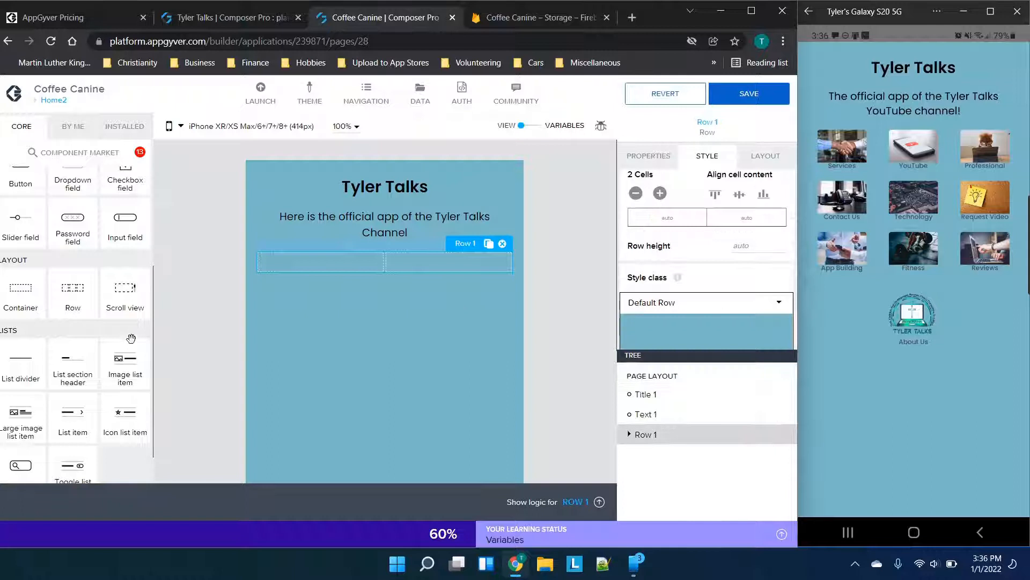
pyautogui.moveTo(74, 298); pyautogui.dragTo(395, 293)
pyautogui.moveTo(73, 294); pyautogui.dragTo(364, 346)
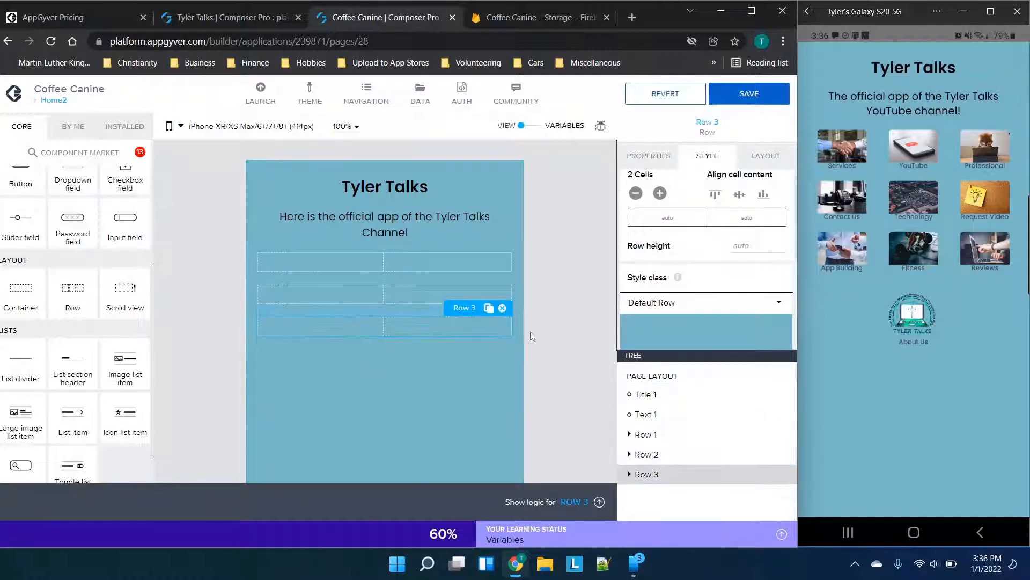
pyautogui.click(465, 366)
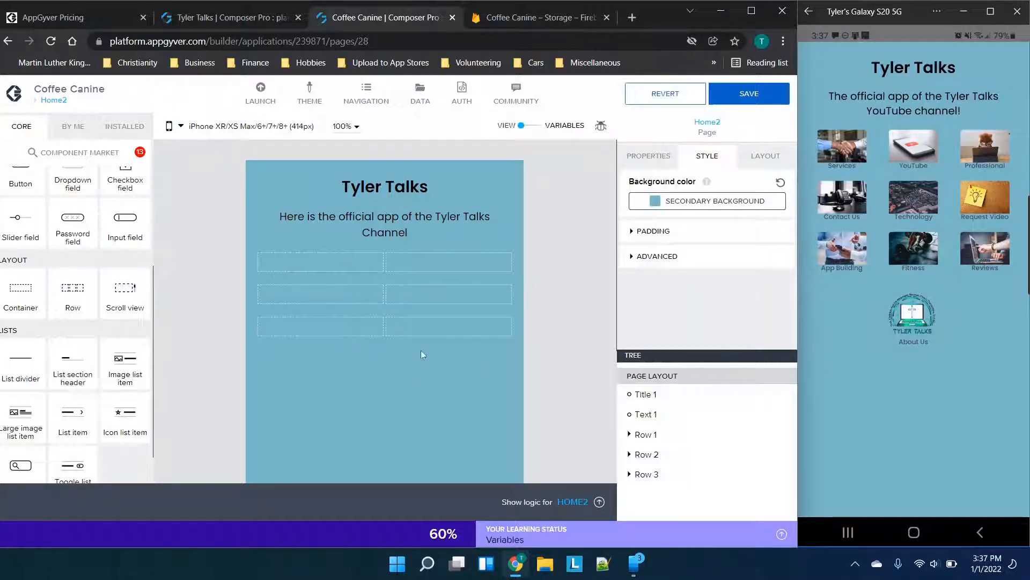
# Increase each of the three rows to three cells to form a three-by-three grid
pyautogui.click(418, 263)
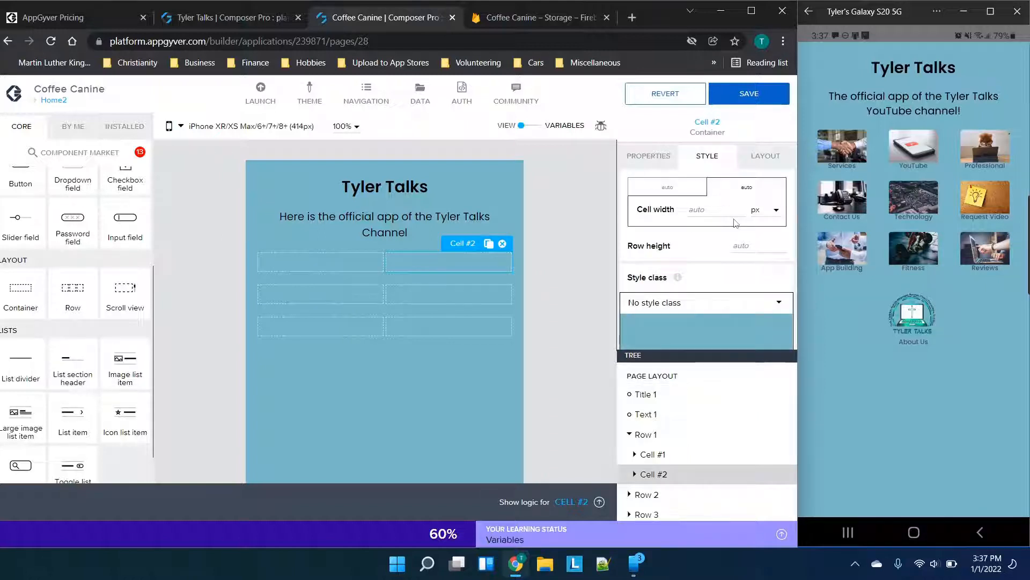
pyautogui.scroll(2, 713, 214)
pyautogui.click(660, 221)
pyautogui.click(454, 295)
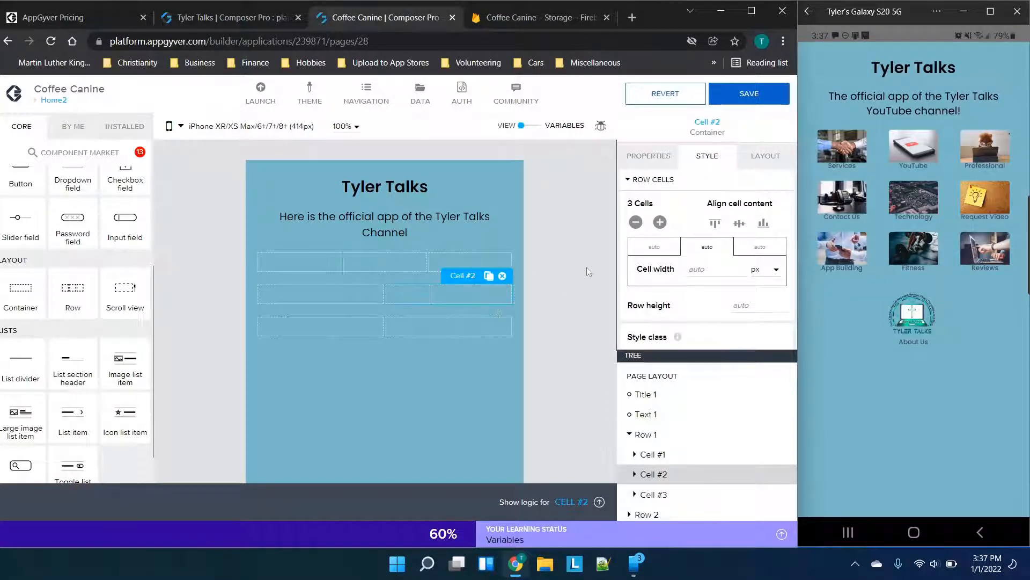
pyautogui.scroll(2, 666, 231)
pyautogui.click(665, 229)
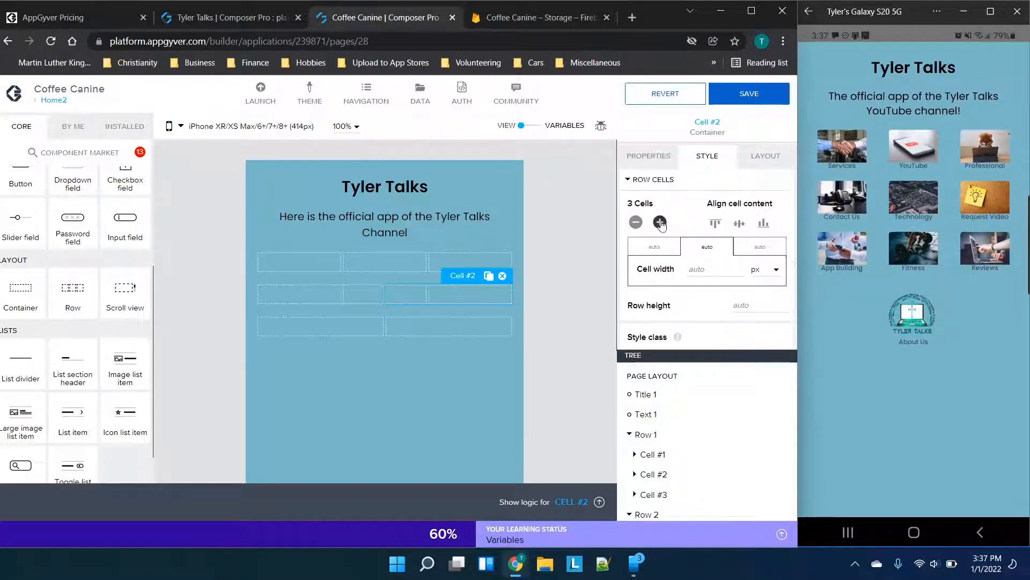
pyautogui.click(439, 328)
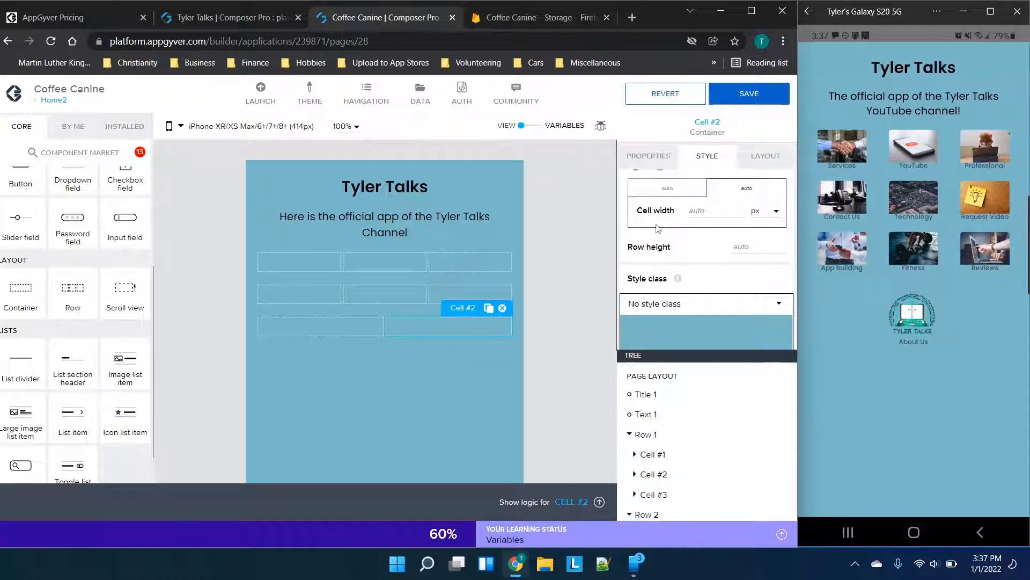
pyautogui.scroll(2, 657, 217)
pyautogui.click(660, 222)
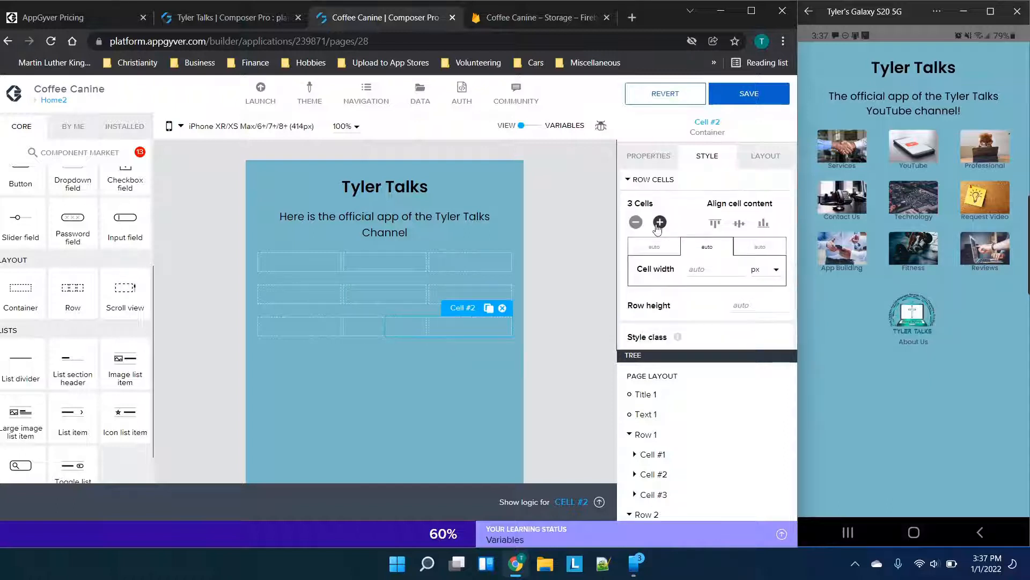
pyautogui.click(388, 355)
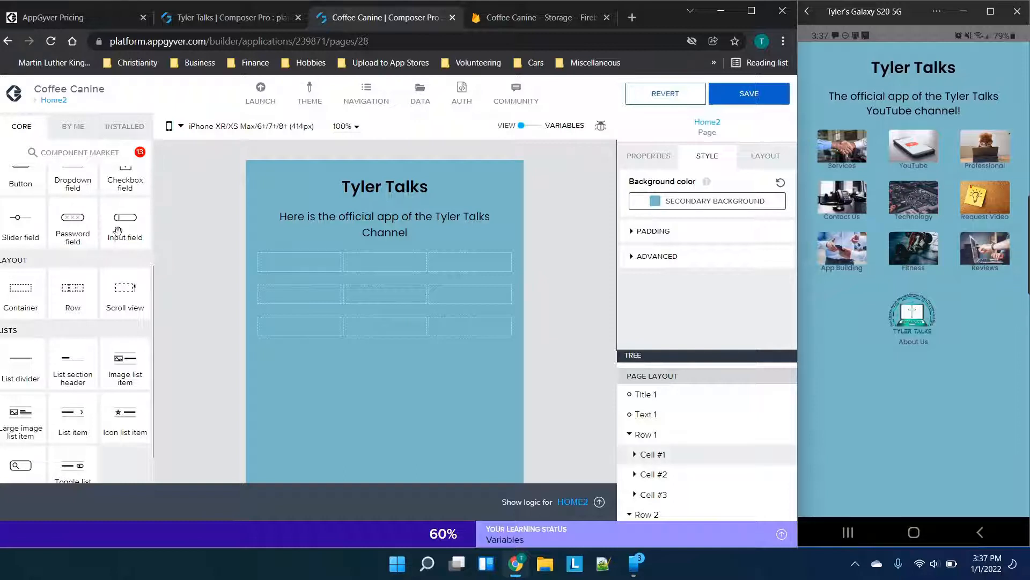
# Place an image component in the first cell of the top row and open the binding options for its source
pyautogui.scroll(3, 117, 230)
pyautogui.moveTo(16, 268); pyautogui.dragTo(295, 263)
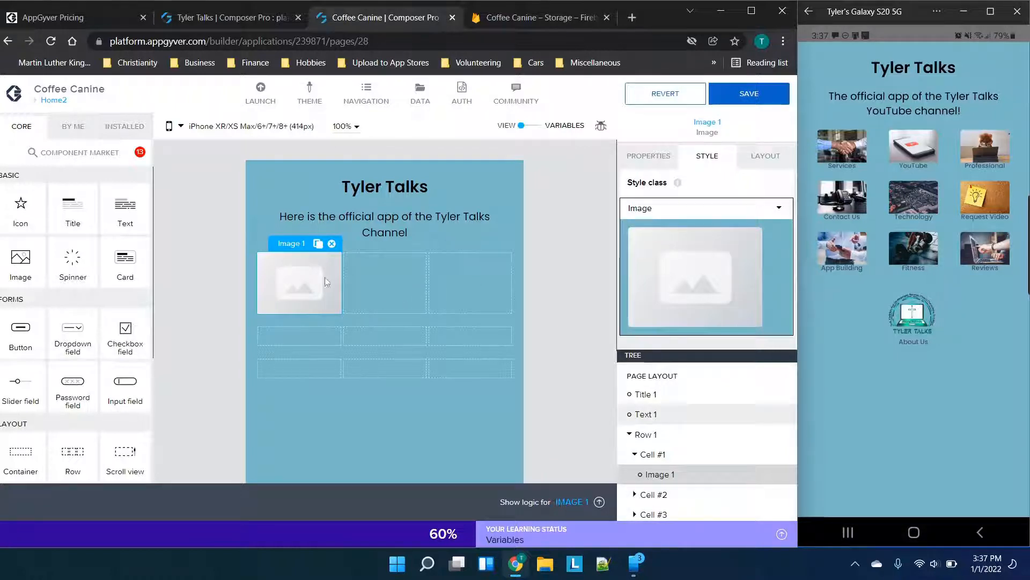
pyautogui.click(666, 158)
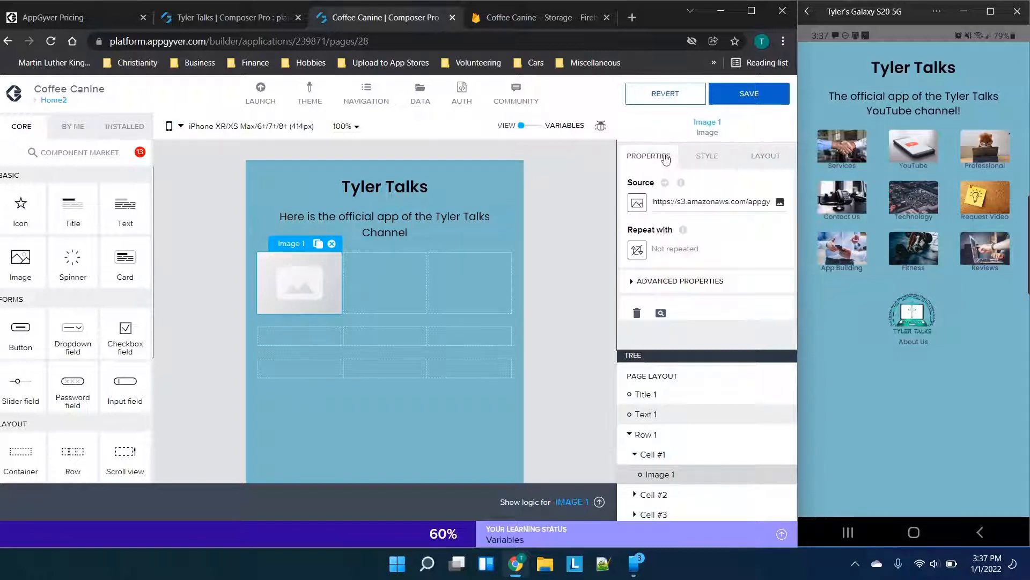
pyautogui.click(638, 204)
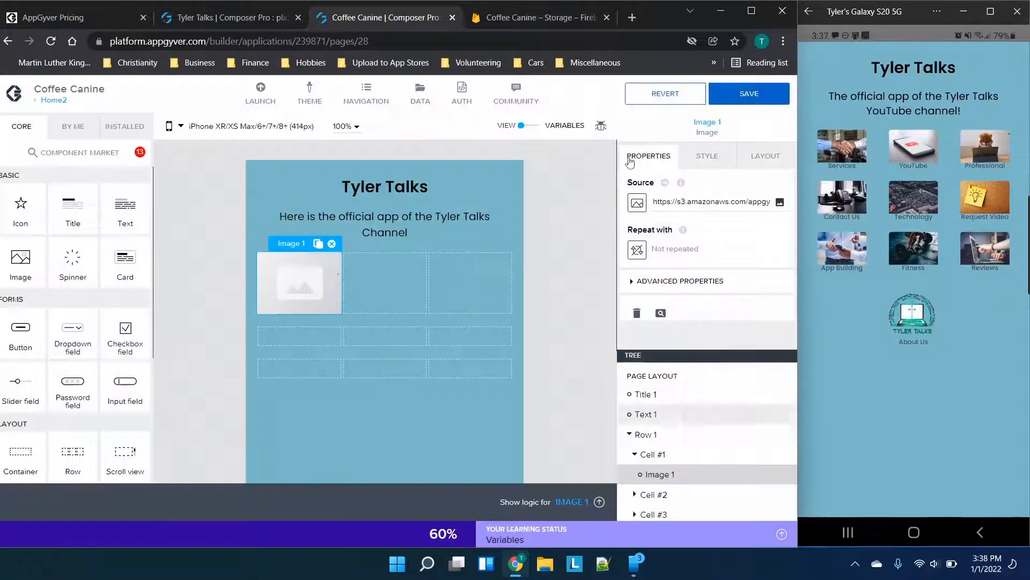
# Switch to the Firebase Storage page and copy the link address of the G and H.jpg file
pyautogui.click(682, 121)
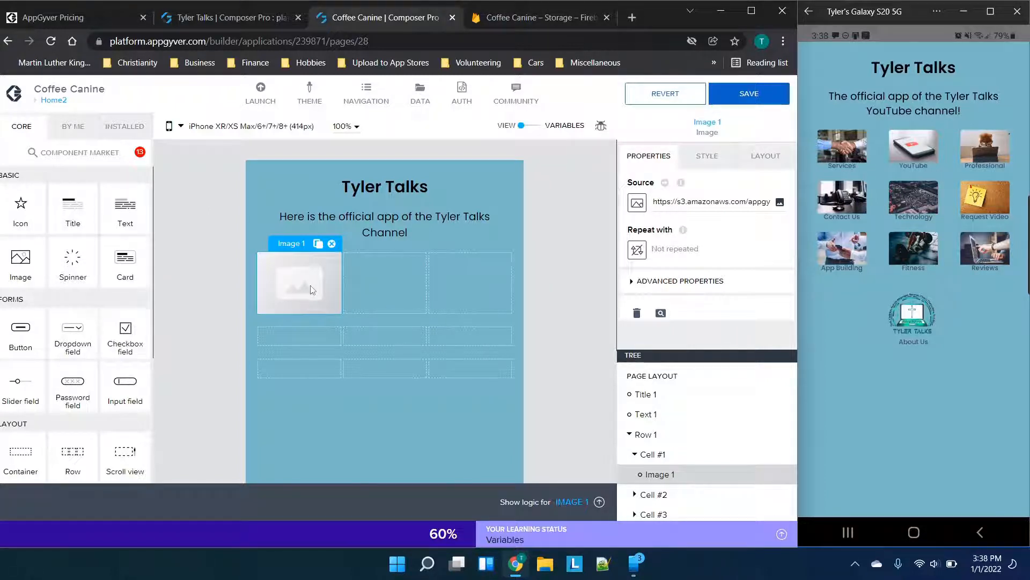
pyautogui.click(542, 18)
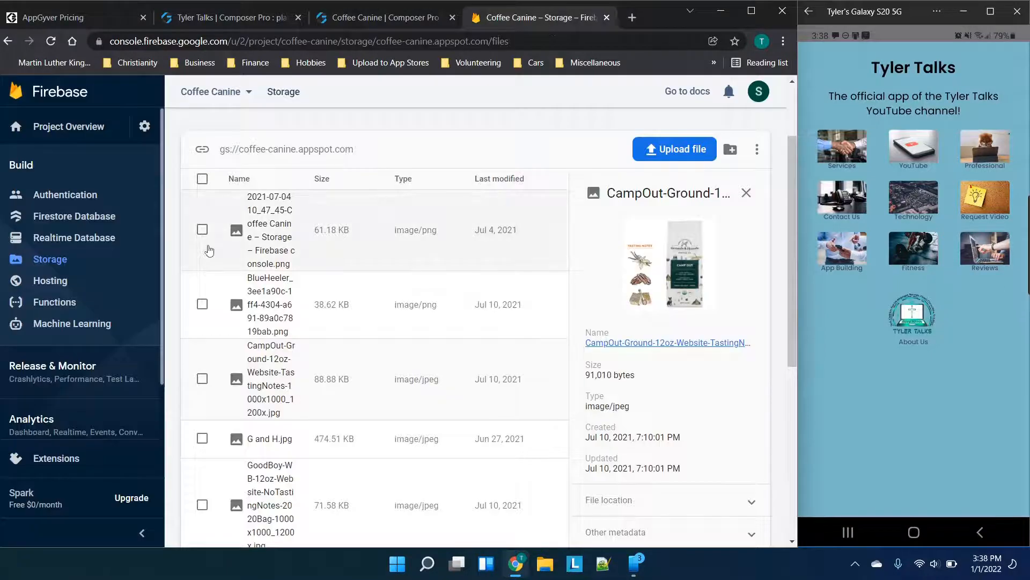
pyautogui.click(349, 438)
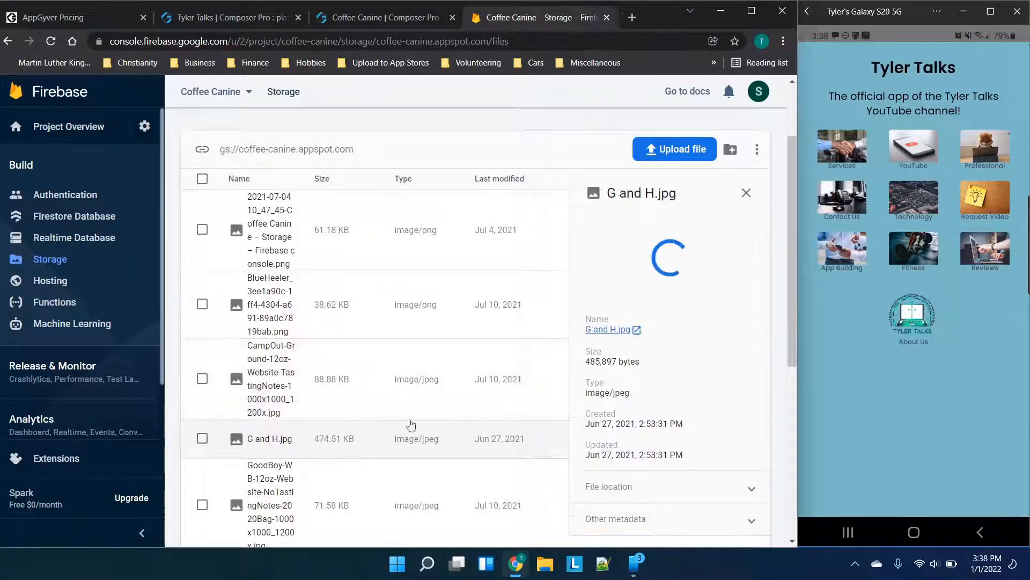
pyautogui.rightClick(606, 344)
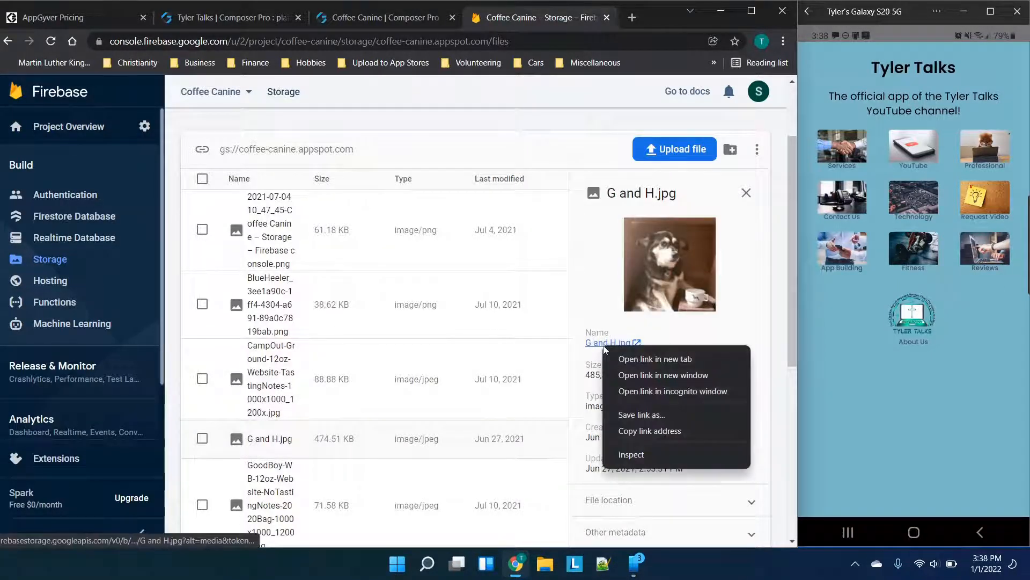
pyautogui.click(631, 431)
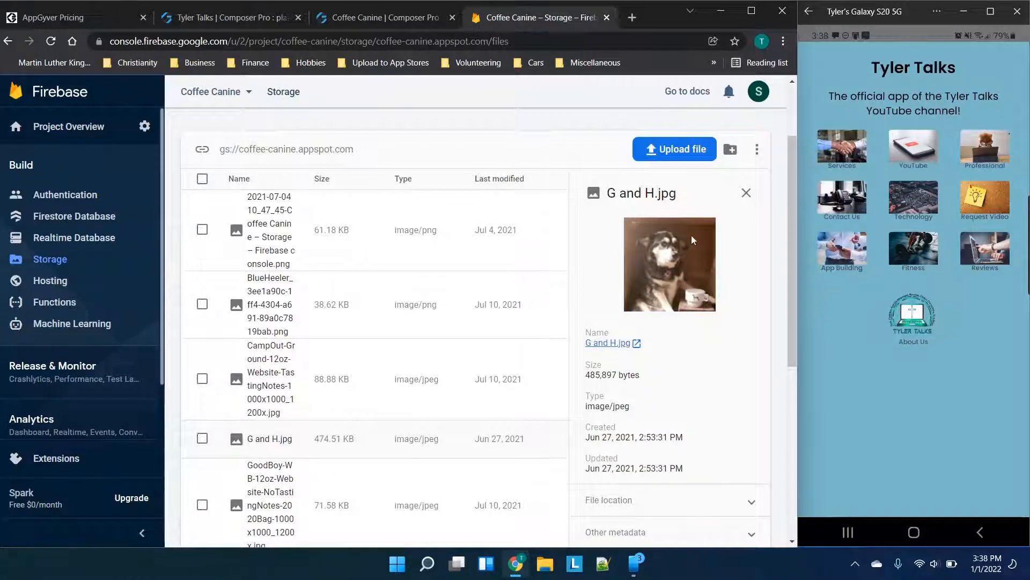
# Open the Firestore Database and start a new collection with the ID Icons
pyautogui.click(91, 224)
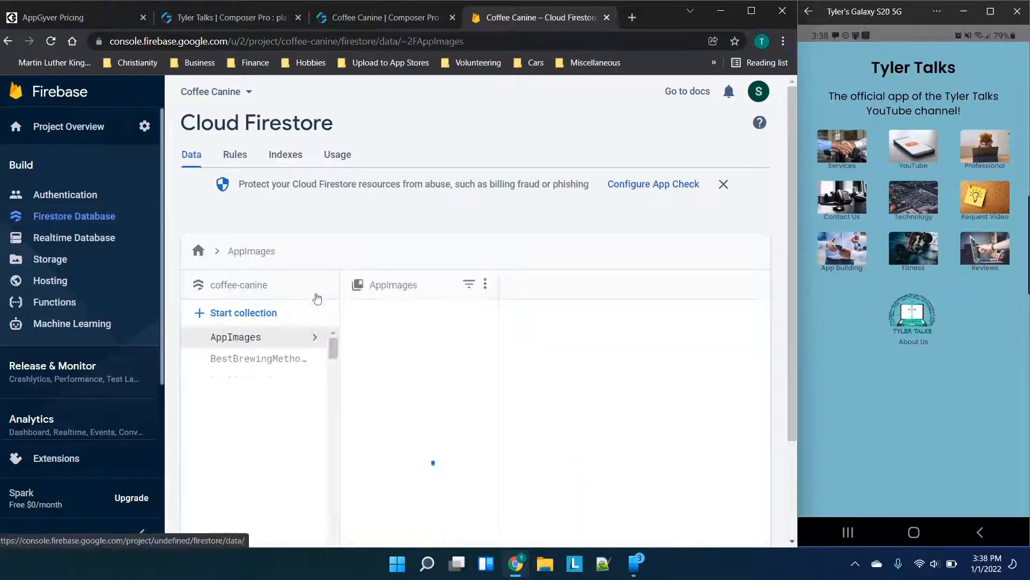
pyautogui.scroll(-2, 311, 302)
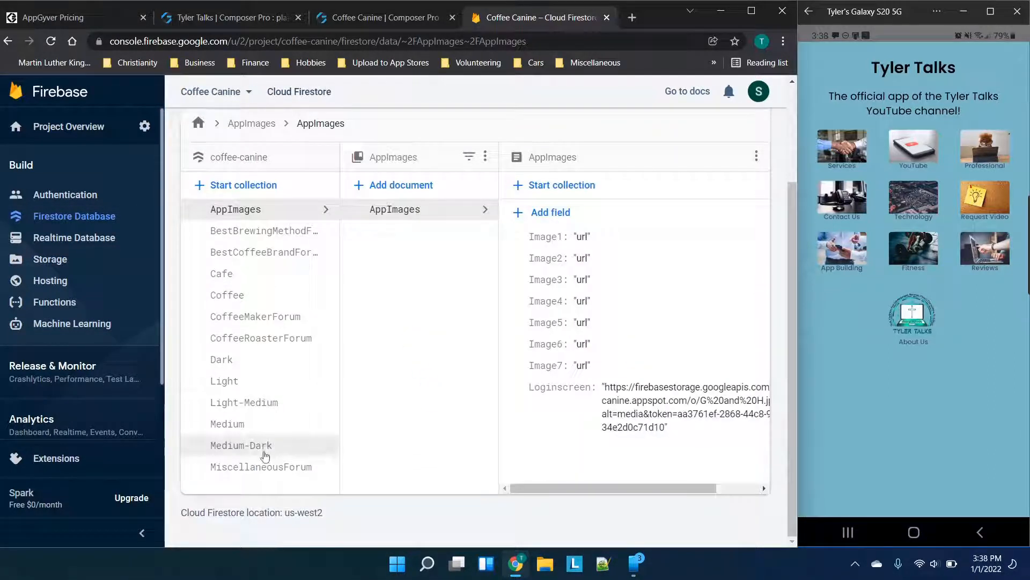
pyautogui.click(275, 184)
pyautogui.click(366, 354)
pyautogui.write('Icons')
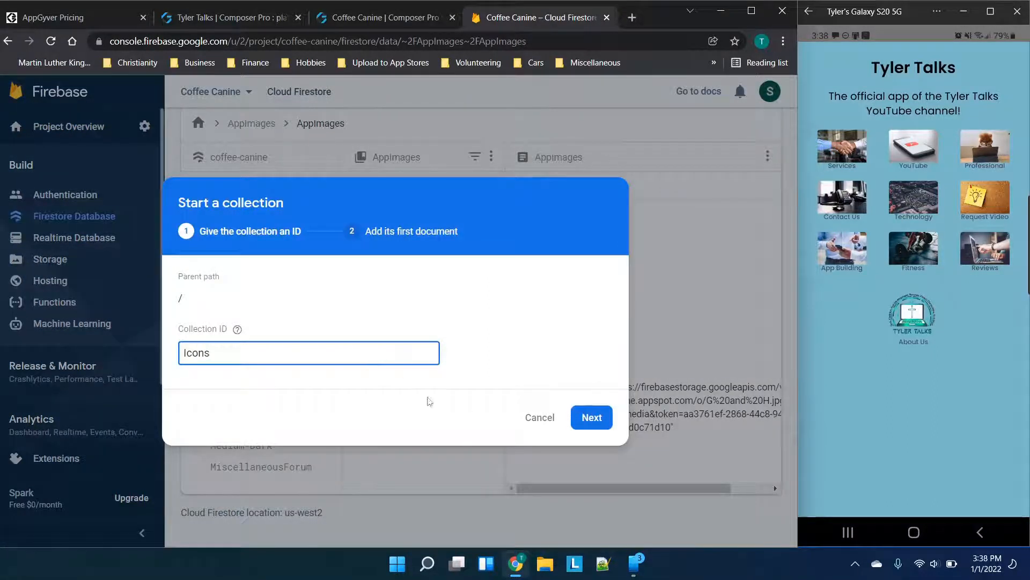
pyautogui.click(607, 422)
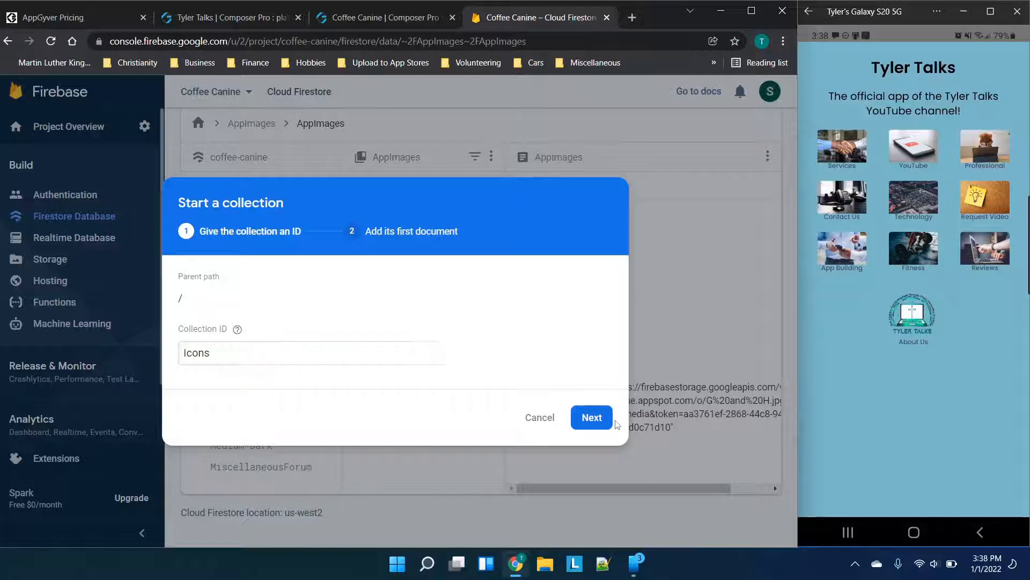
# Set the first document's ID to Icons and add two more fields to it
pyautogui.click(236, 325)
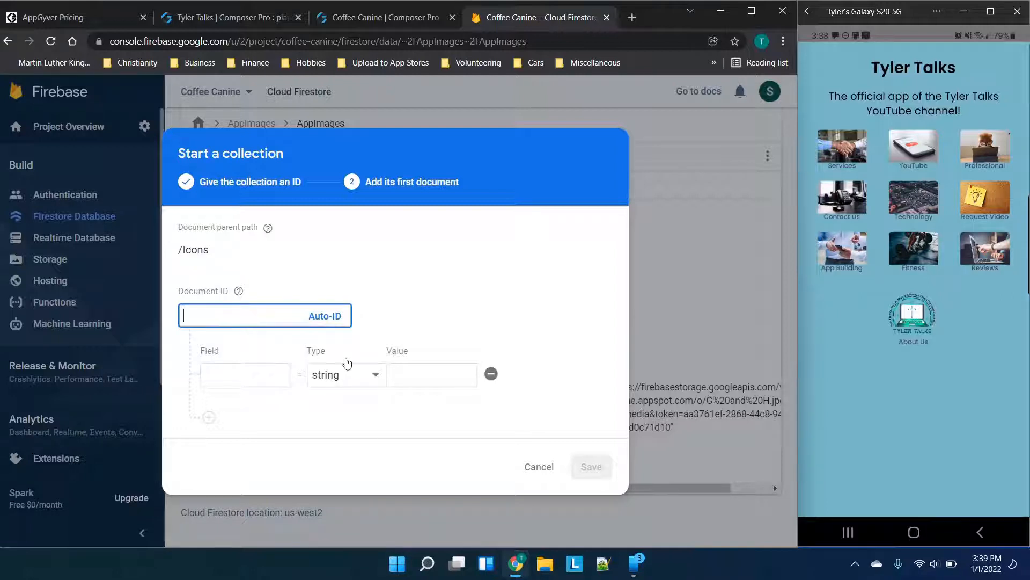
pyautogui.write('Icons')
pyautogui.click(252, 374)
pyautogui.click(224, 417)
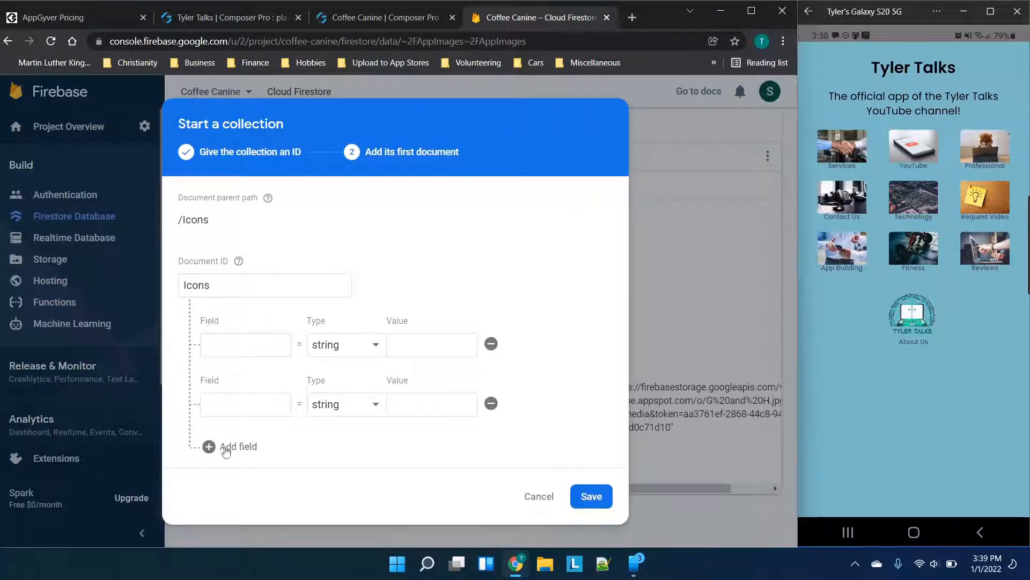
pyautogui.click(225, 450)
# Name the first string field topleft and paste the copied image link as its value
pyautogui.click(264, 334)
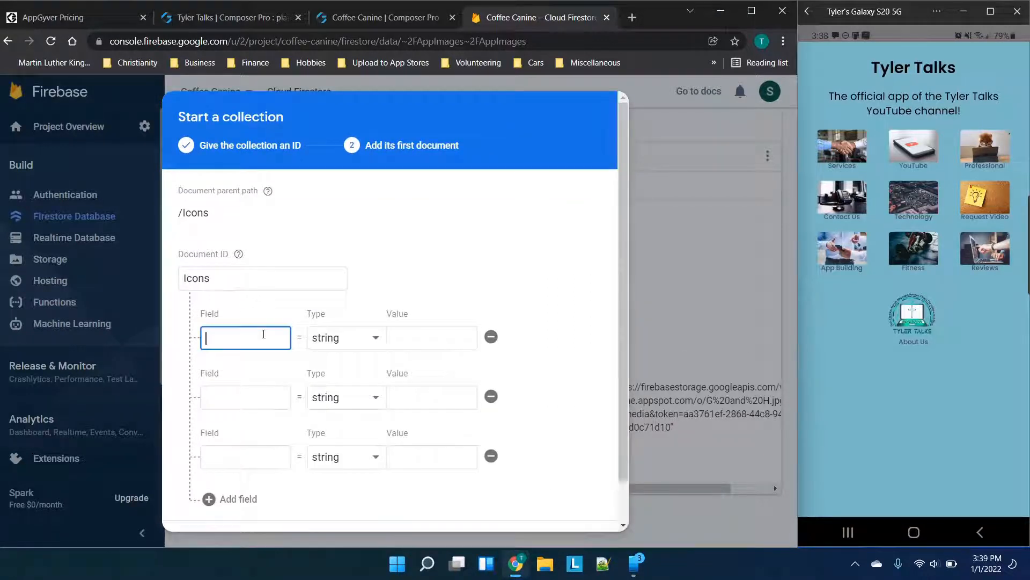
pyautogui.write('Icon')
pyautogui.press('BackSpace')
pyautogui.press('BackSpace')
pyautogui.press('BackSpace')
pyautogui.press('BackSpace')
pyautogui.write('toplef')
pyautogui.click(404, 335)
pyautogui.hotkey('ctrl', 'v')
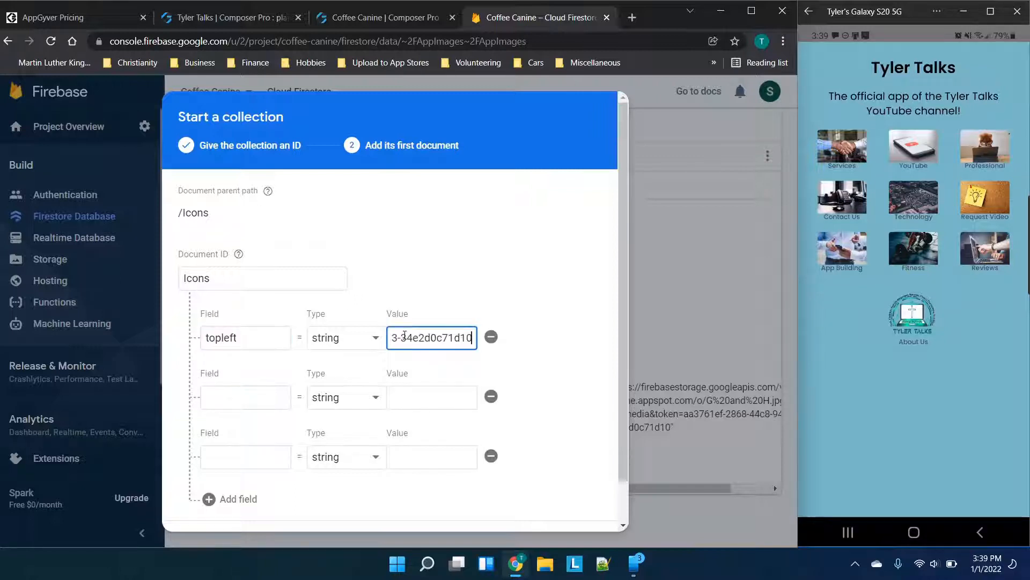
# Name the second field iconncredits and give it the value "icon downloaded from unsplash by"
pyautogui.click(253, 400)
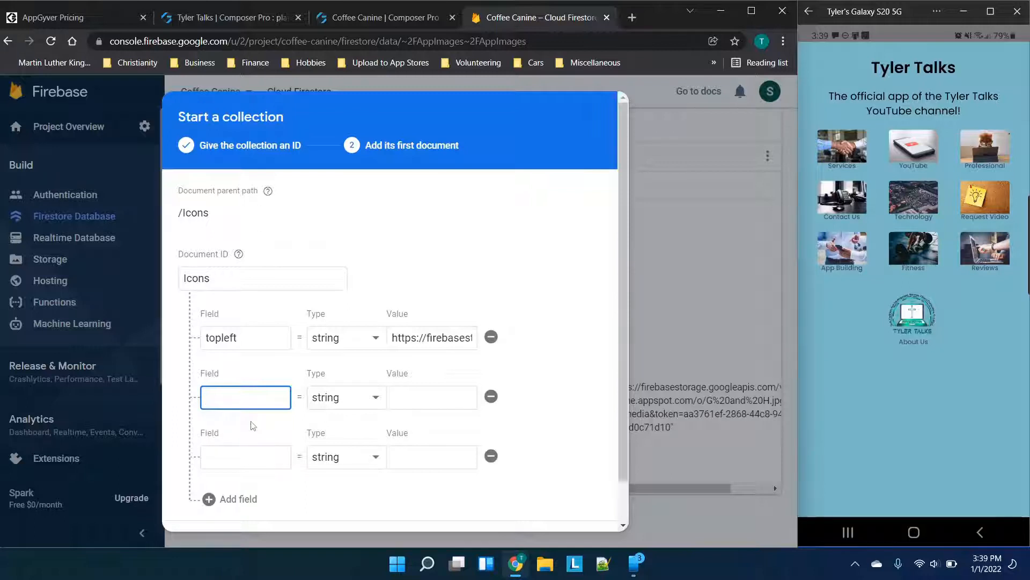
pyautogui.write('onncredits')
pyautogui.click(472, 397)
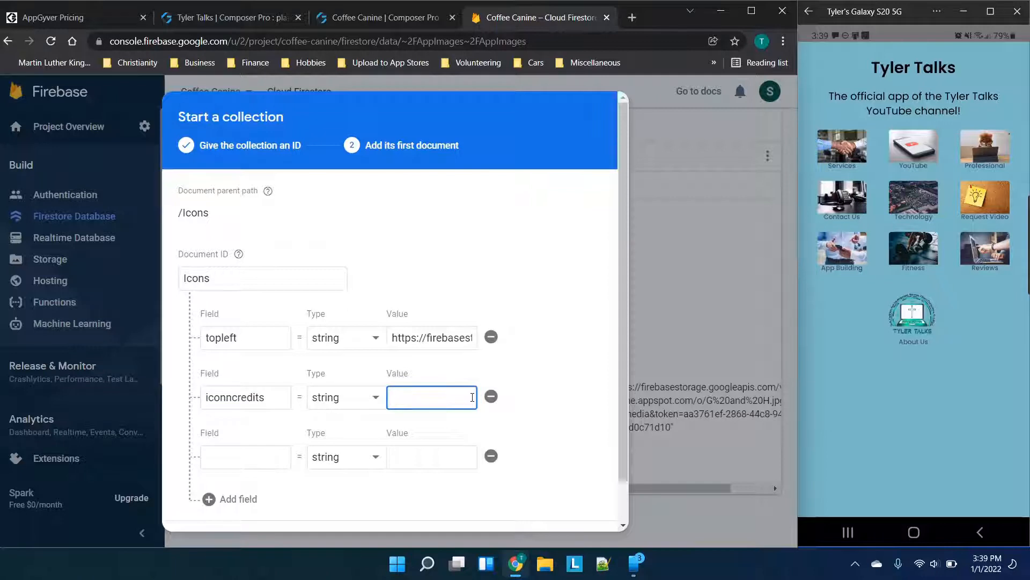
pyautogui.write('icon downloaded from u')
pyautogui.write('nsplash by')
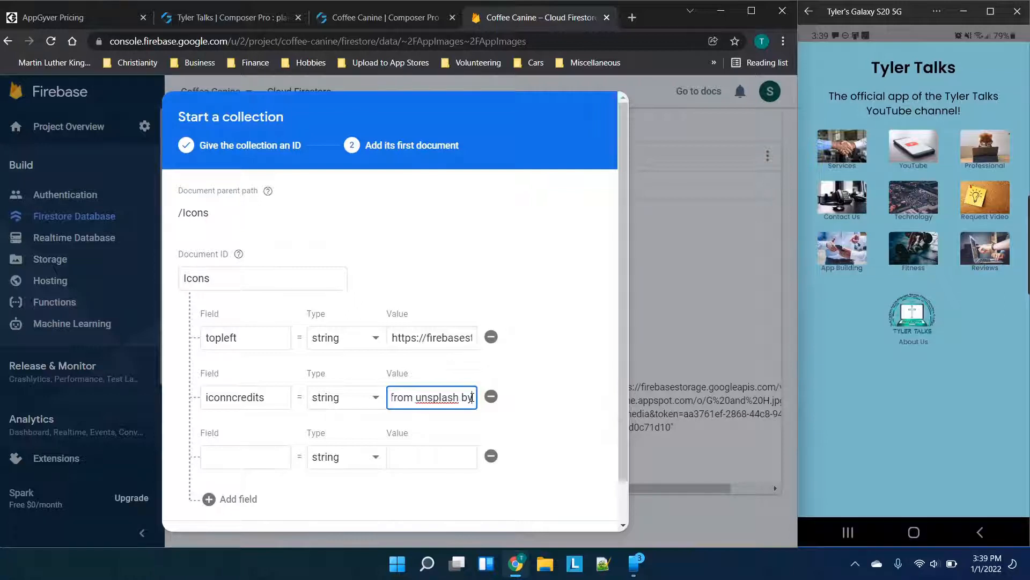
# Name the third field ropright with the value url and save the Icons document
pyautogui.click(283, 450)
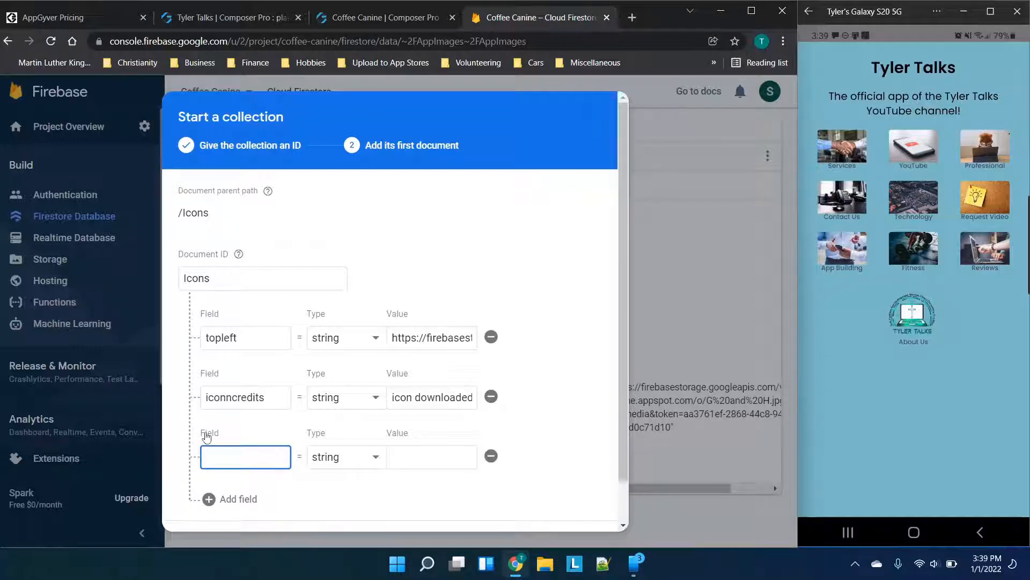
pyautogui.write('Top')
pyautogui.press('BackSpace')
pyautogui.press('BackSpace')
pyautogui.press('BackSpace')
pyautogui.write('ropright')
pyautogui.scroll(-1, 466, 328)
pyautogui.press('Tab')
pyautogui.write('url')
pyautogui.click(567, 493)
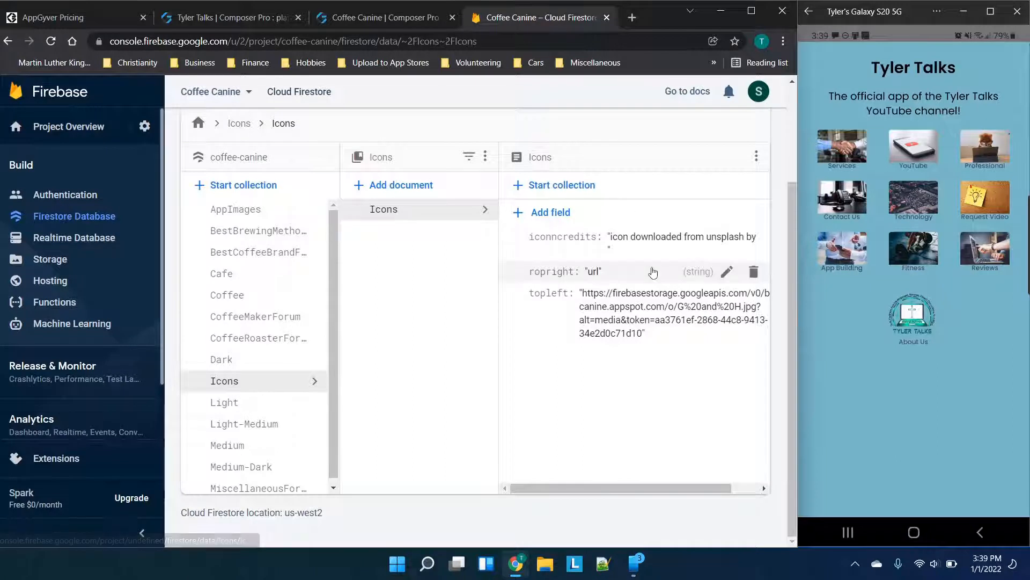
# Switch back to the Coffee Canine app in AppGyver and save it
pyautogui.click(258, 17)
pyautogui.click(357, 17)
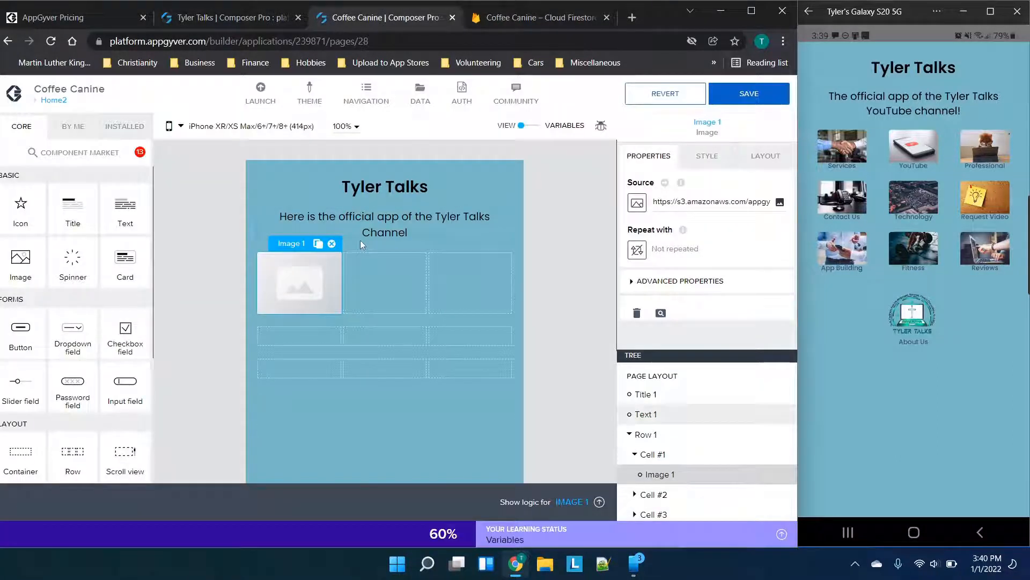
pyautogui.click(716, 96)
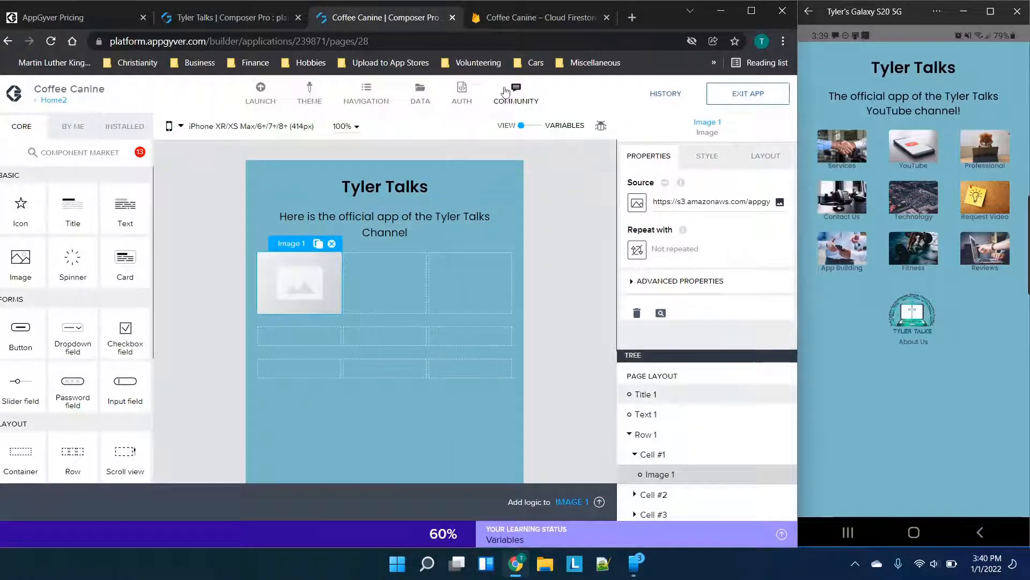
# Open the AppImages data resource in the data configurator
pyautogui.click(420, 96)
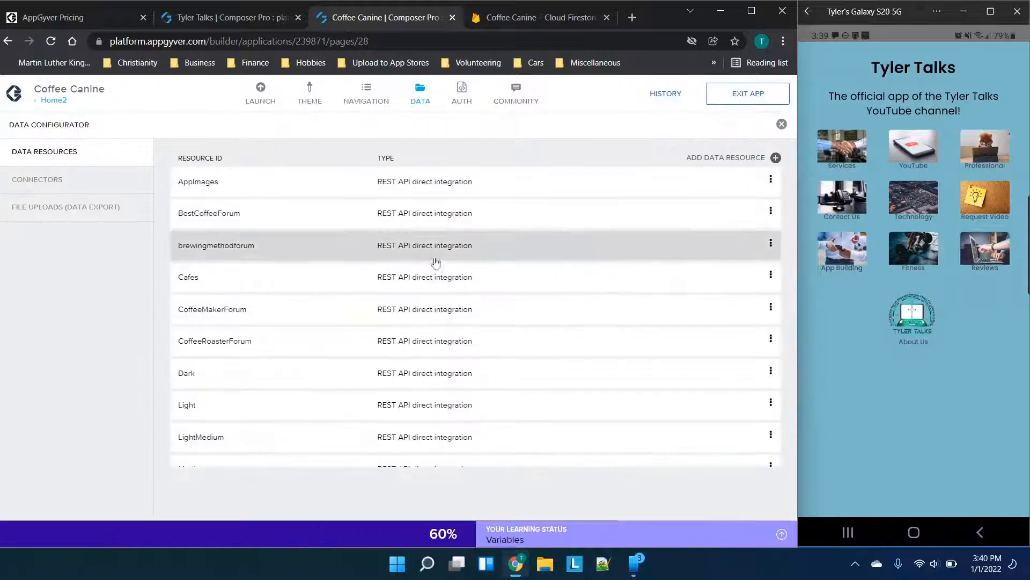
pyautogui.scroll(-2, 453, 282)
pyautogui.scroll(2, 455, 280)
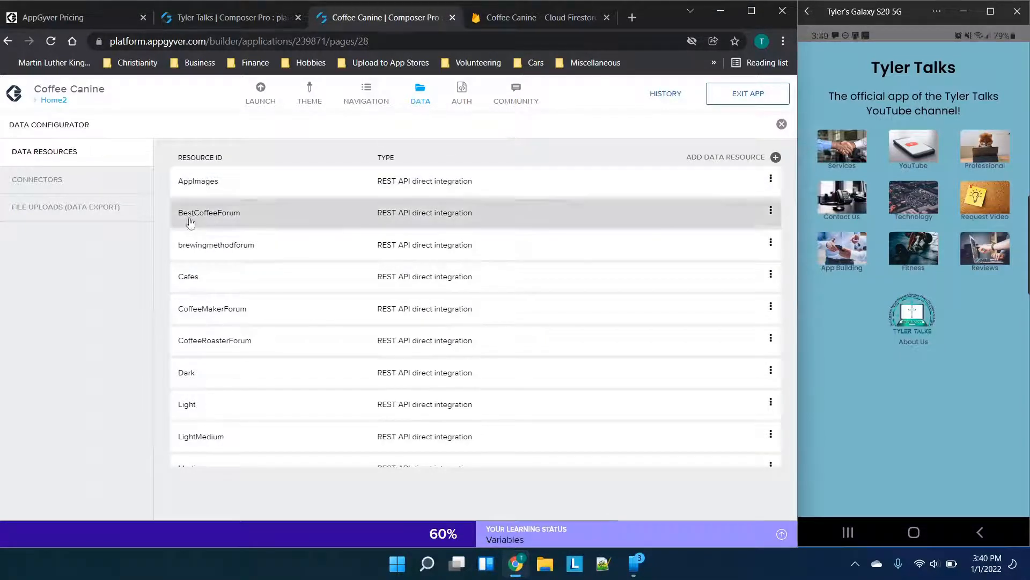
pyautogui.click(52, 188)
pyautogui.click(46, 153)
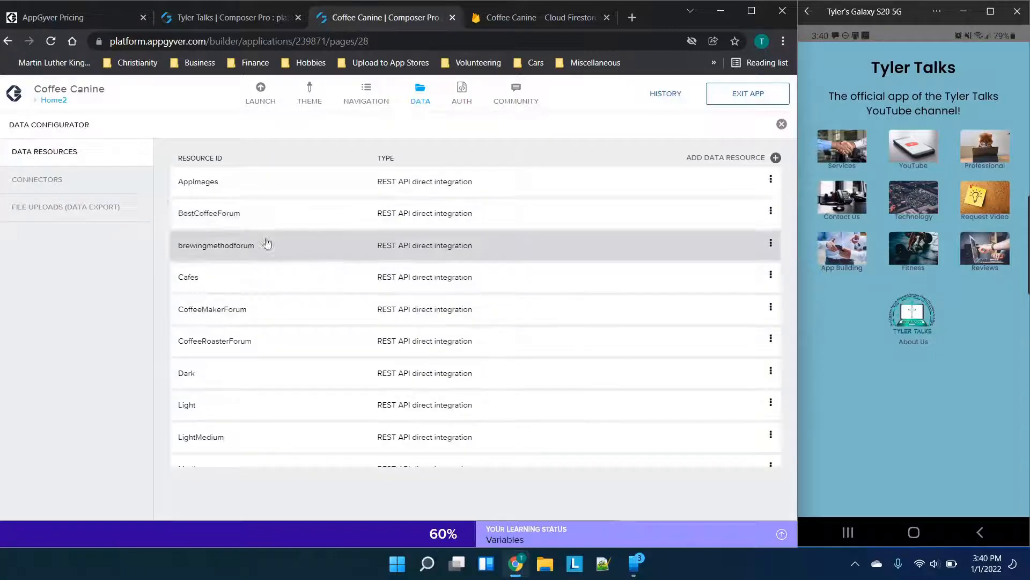
pyautogui.click(221, 185)
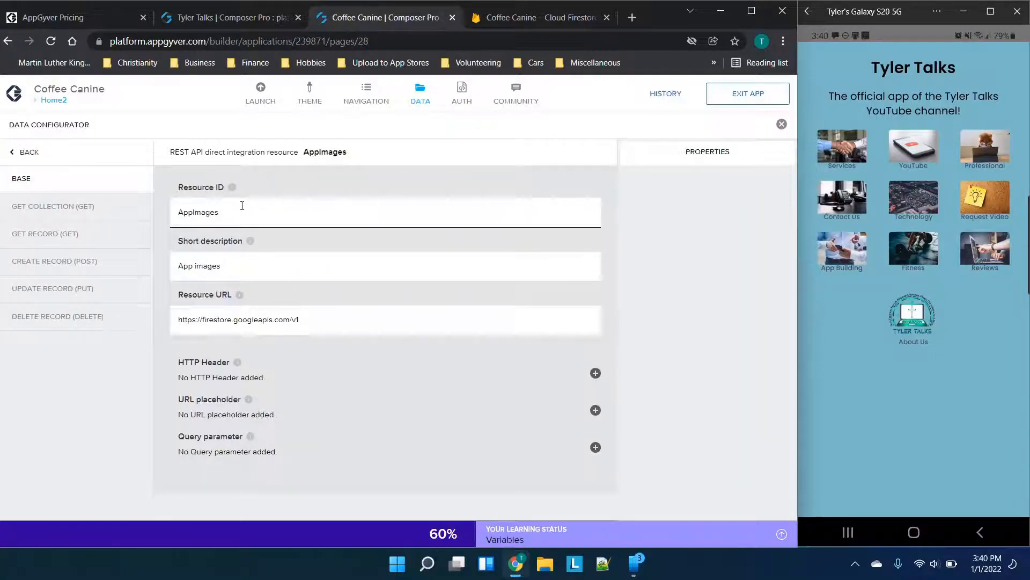
# Examine the AppImages resource's ID, short description and resource URL, and compare with the Icons collection in Firestore
pyautogui.doubleClick(295, 217)
pyautogui.click(238, 265)
pyautogui.moveTo(238, 265); pyautogui.dragTo(178, 265)
pyautogui.moveTo(330, 311); pyautogui.dragTo(147, 311)
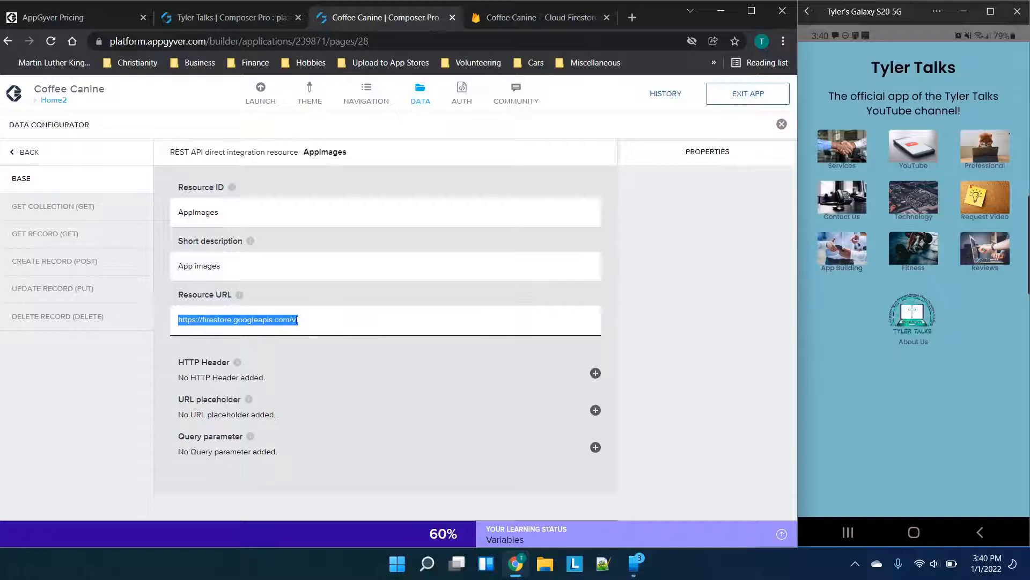
pyautogui.click(333, 315)
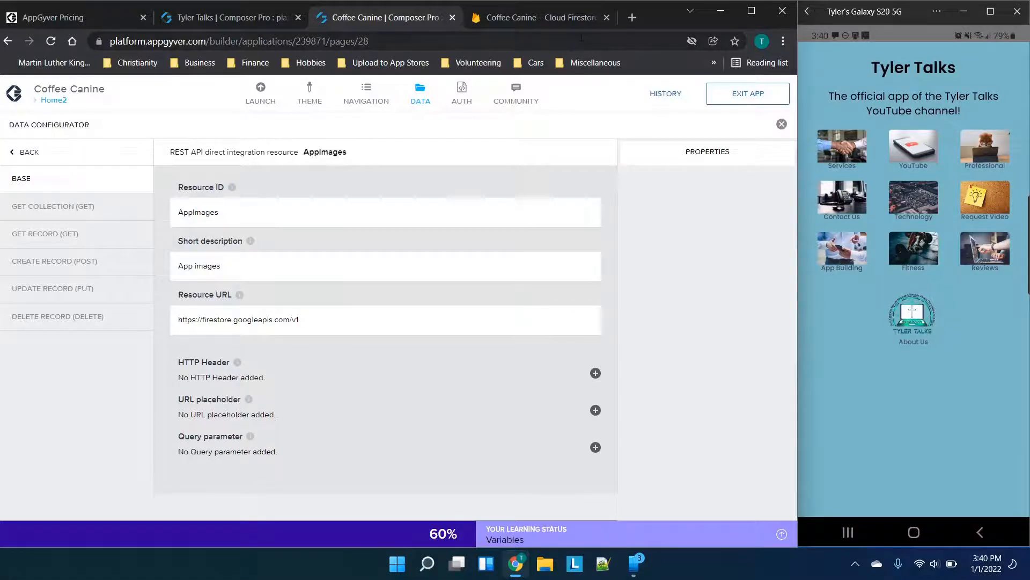
pyautogui.hotkey('ctrl', 'Tab')
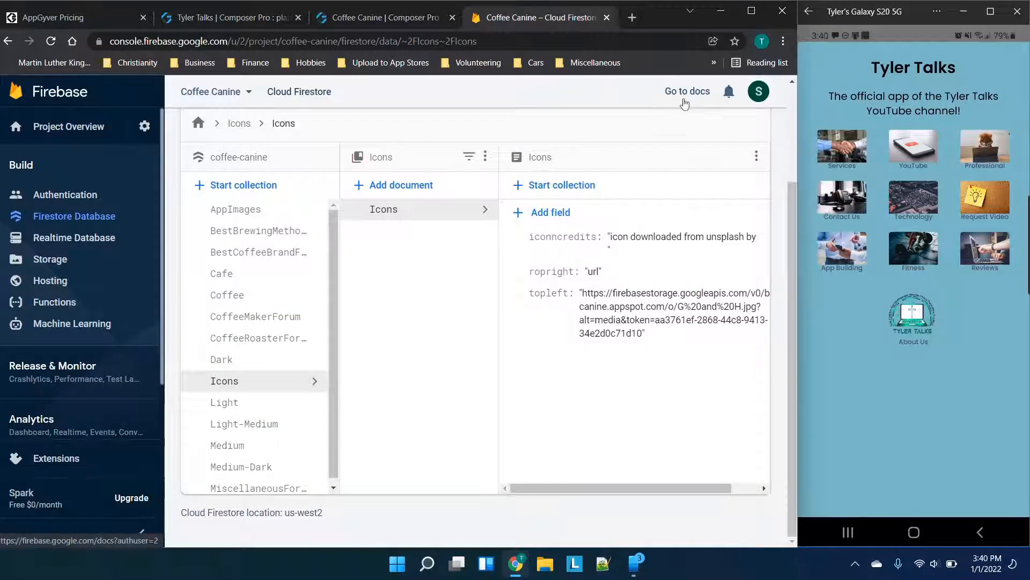
pyautogui.click(400, 17)
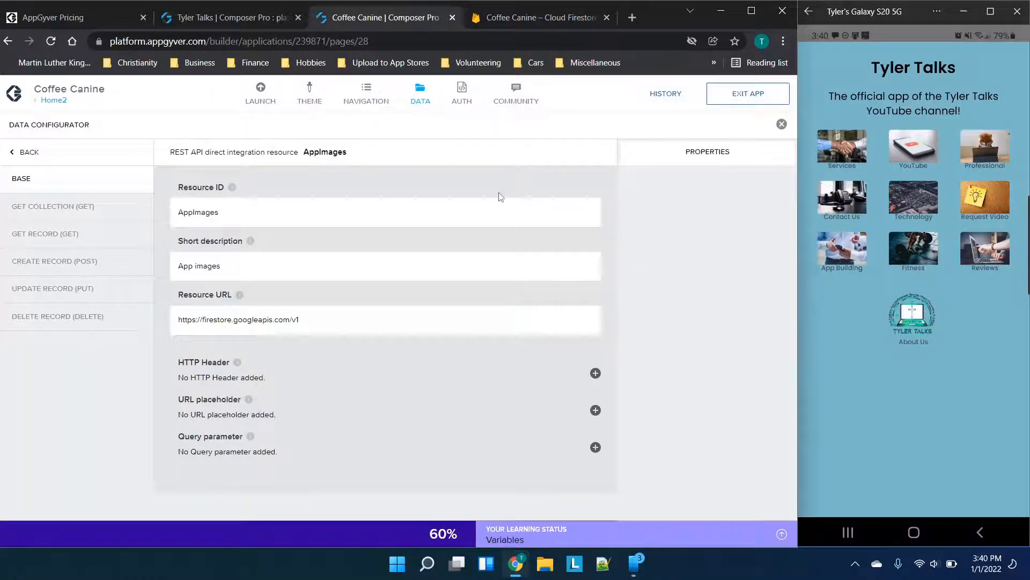
# Copy the AppImages resource URL, open its Get Collection configuration, and paste the URL into the browser's address bar
pyautogui.click(320, 317)
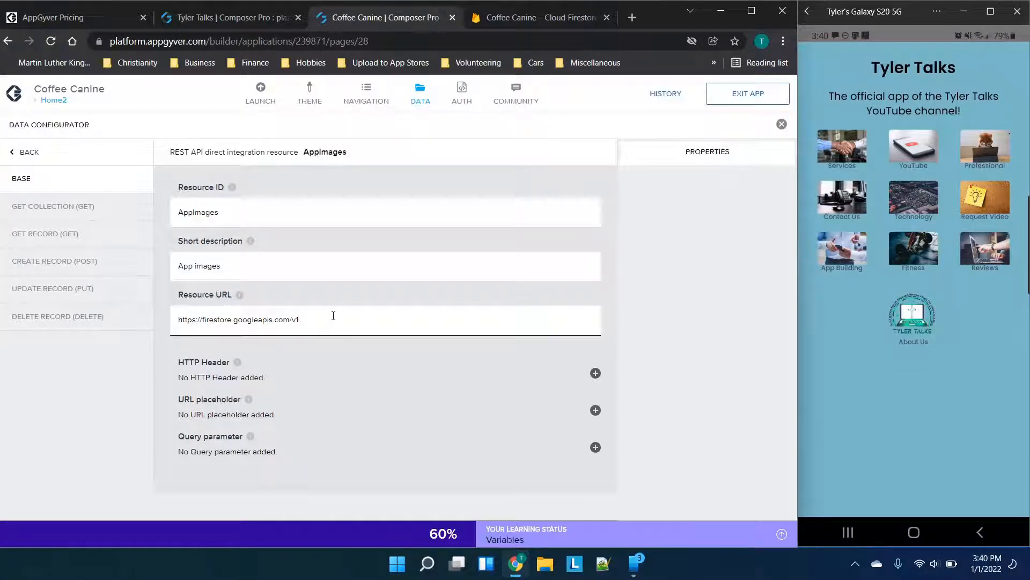
pyautogui.moveTo(334, 315); pyautogui.dragTo(182, 309)
pyautogui.hotkey('ctrl', 'c')
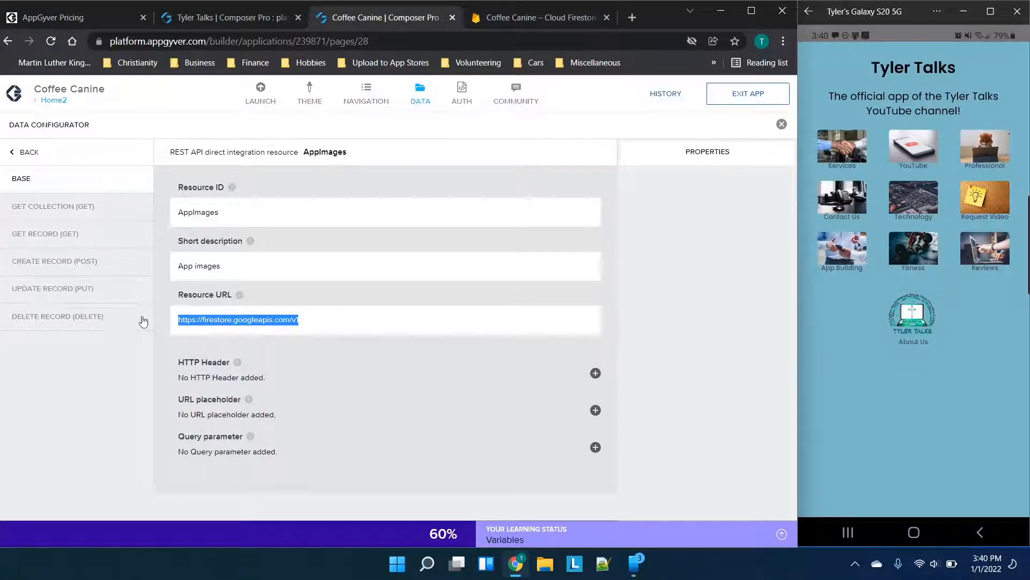
pyautogui.click(84, 213)
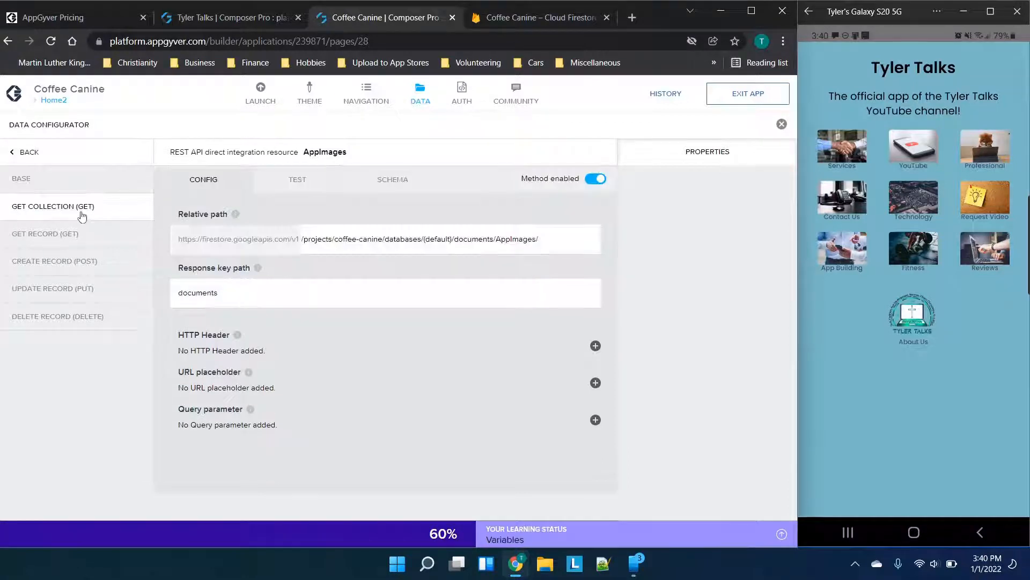
pyautogui.click(342, 44)
pyautogui.hotkey('ctrl', 'v')
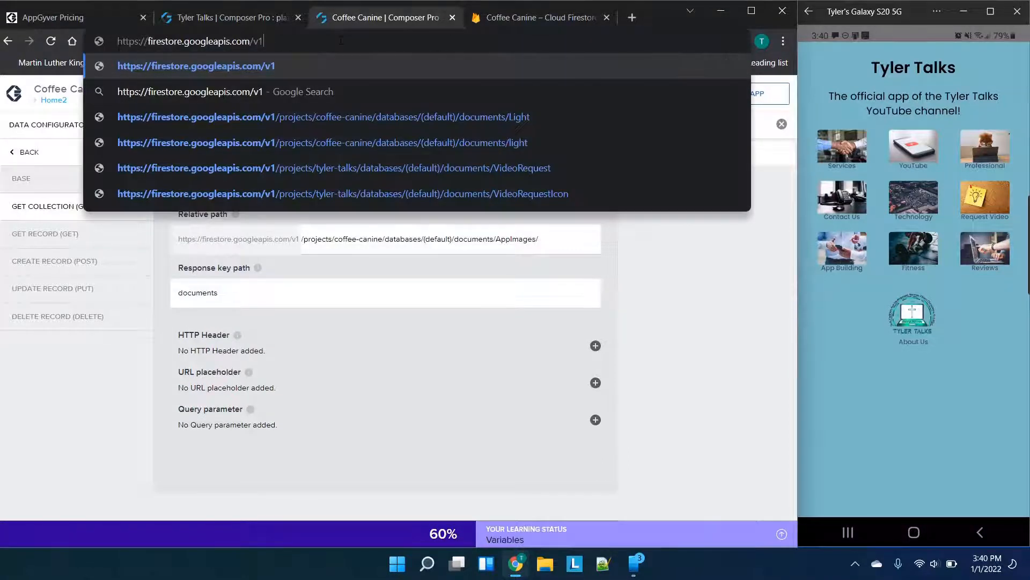
# Append the relative path /projects/coffee-canine/databases/(default)/documents/AppImages/ to the URL in the browser's address bar, and clear the whole address
pyautogui.click(70, 380)
pyautogui.click(546, 239)
pyautogui.hotkey('ctrl', 'a')
pyautogui.hotkey('ctrl', 'c')
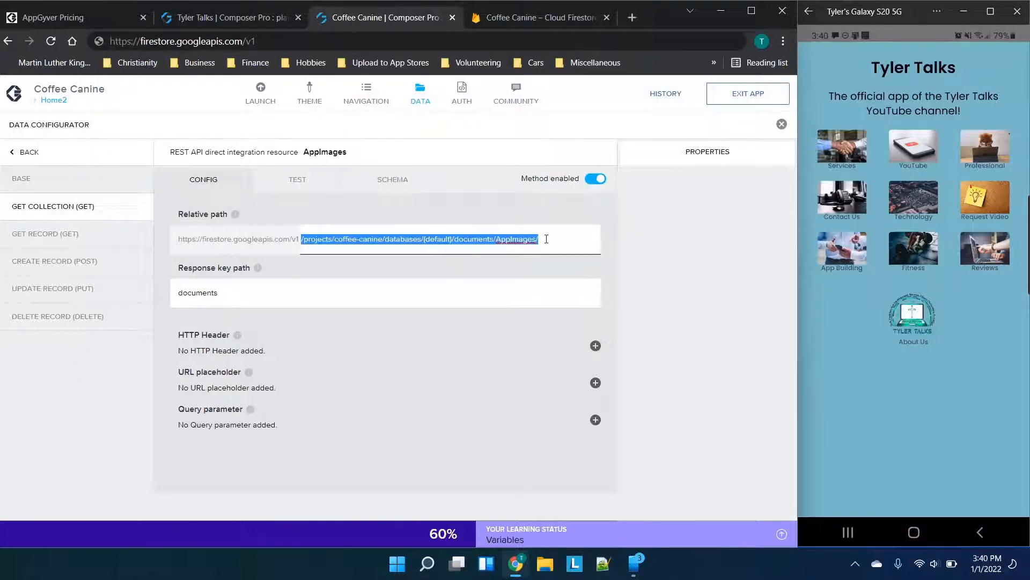
pyautogui.click(382, 36)
pyautogui.hotkey('ctrl', 'v')
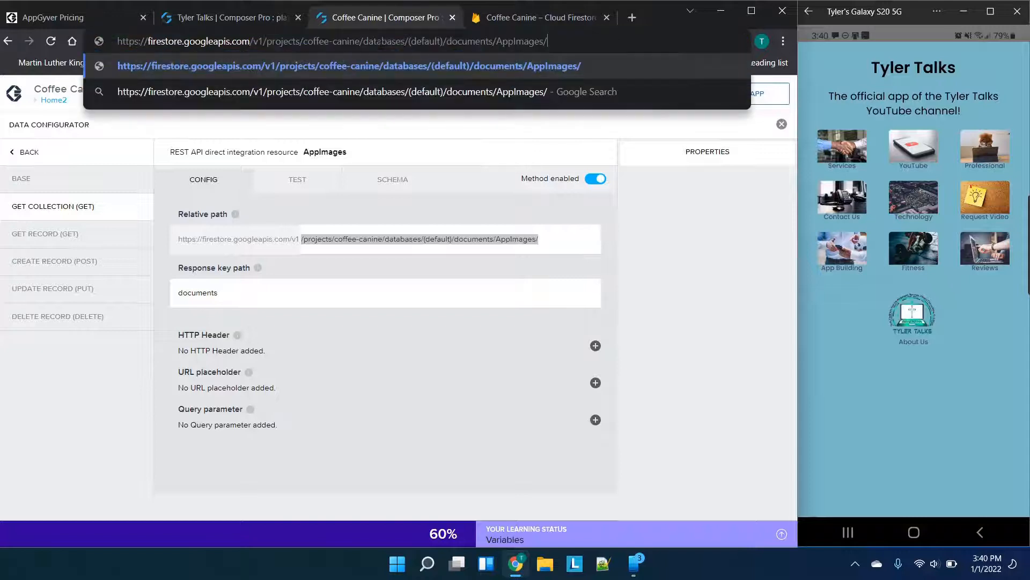
pyautogui.hotkey('ctrl', 'a')
pyautogui.press('BackSpace')
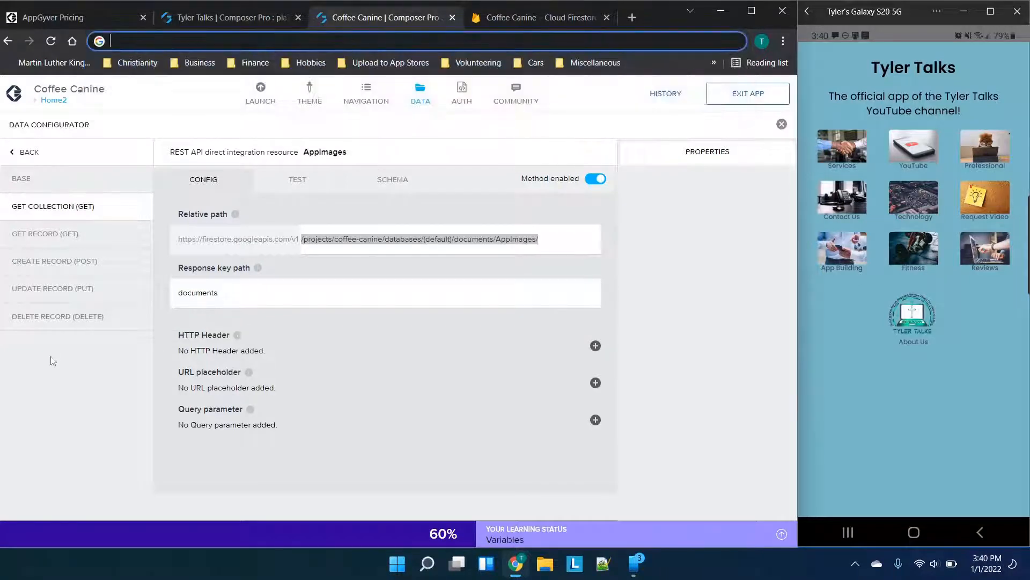
pyautogui.click(67, 365)
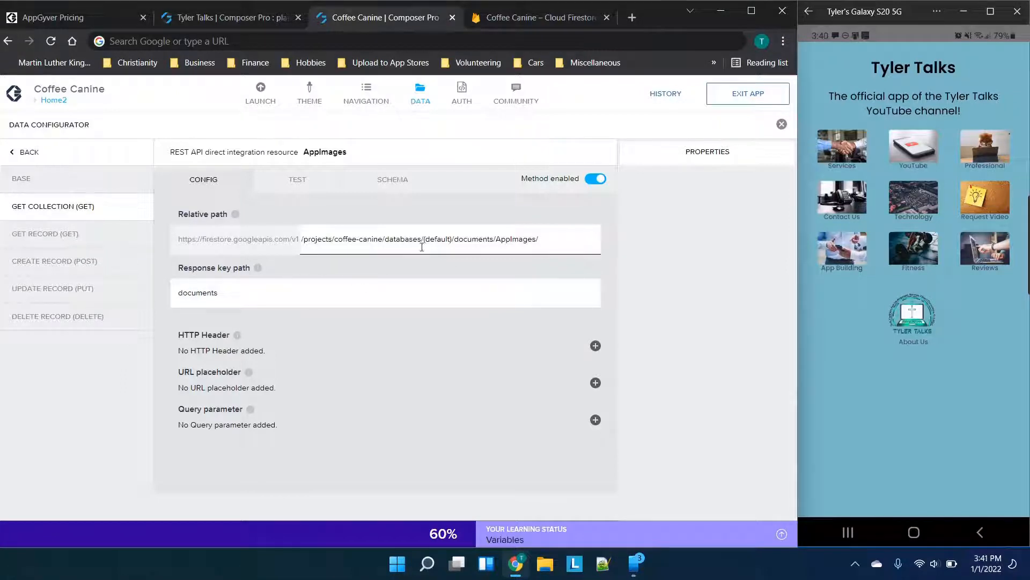
pyautogui.moveTo(496, 241); pyautogui.dragTo(539, 244)
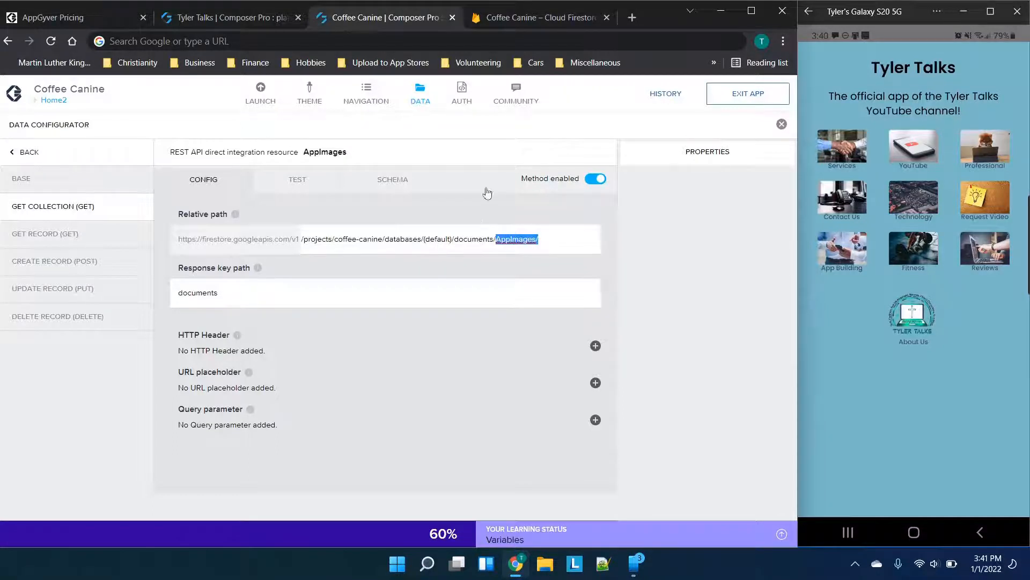
pyautogui.click(539, 17)
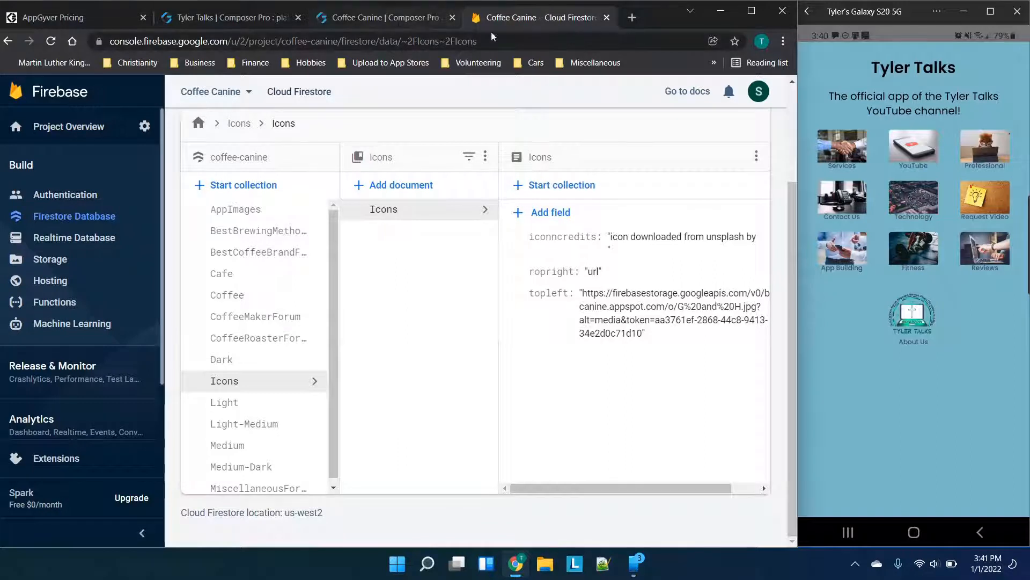
pyautogui.click(636, 17)
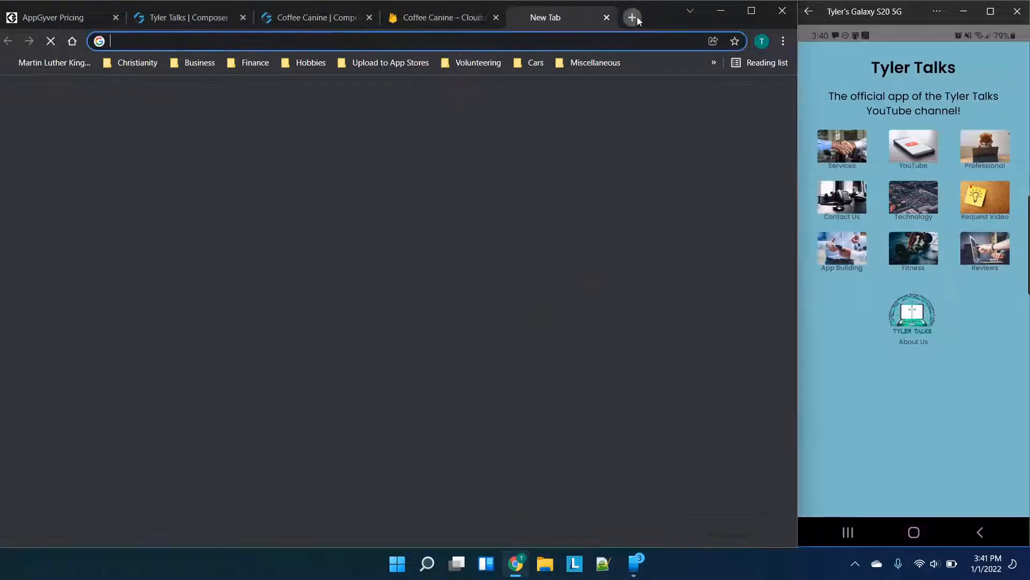
pyautogui.write('https://firestore.googleapis.com/v1/projects/coffee-canine/databases/(default)/documents/AppImages/')
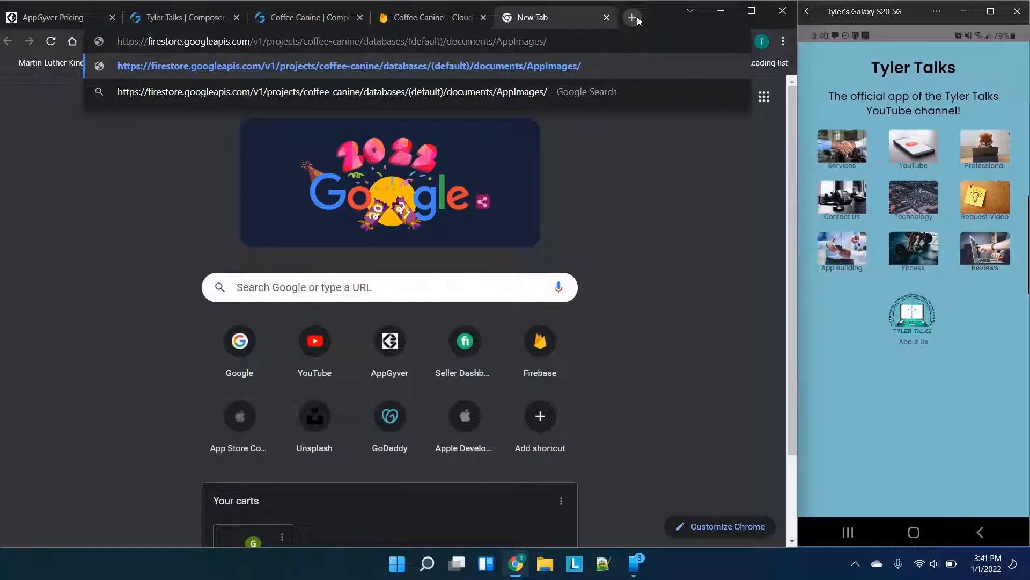
# Replace AppImages with Icons at the end of the address and load the Icons collection's data
pyautogui.click(543, 41)
pyautogui.press('BackSpace')
pyautogui.press('BackSpace')
pyautogui.press('BackSpace')
pyautogui.press('BackSpace')
pyautogui.press('BackSpace')
pyautogui.press('BackSpace')
pyautogui.press('BackSpace')
pyautogui.press('BackSpace')
pyautogui.press('BackSpace')
pyautogui.write('icons')
pyautogui.press('Return')
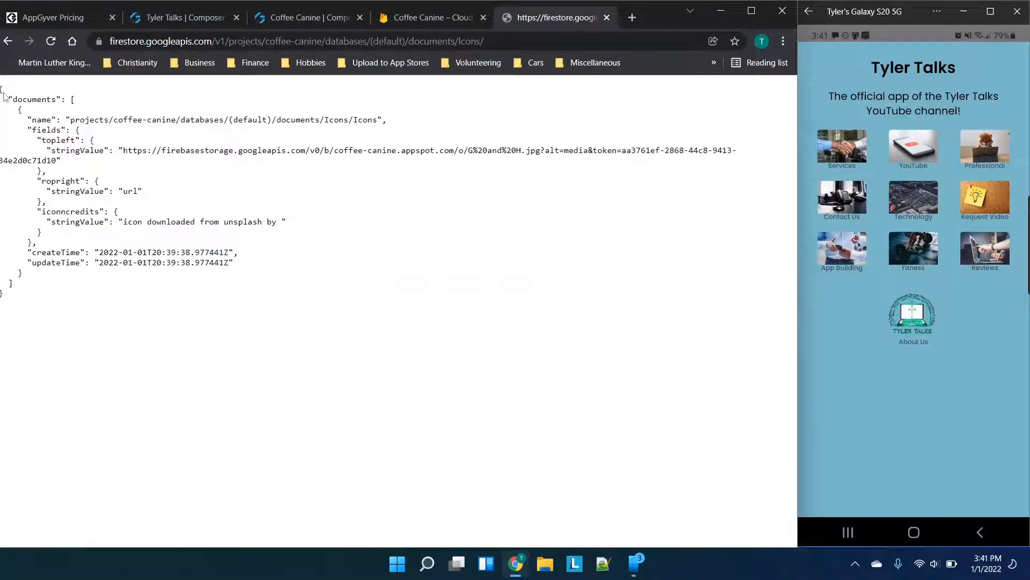
# Examine the returned JSON, including the values of the ropright, iconncredits and topleft fields
pyautogui.moveTo(1, 90); pyautogui.dragTo(124, 296)
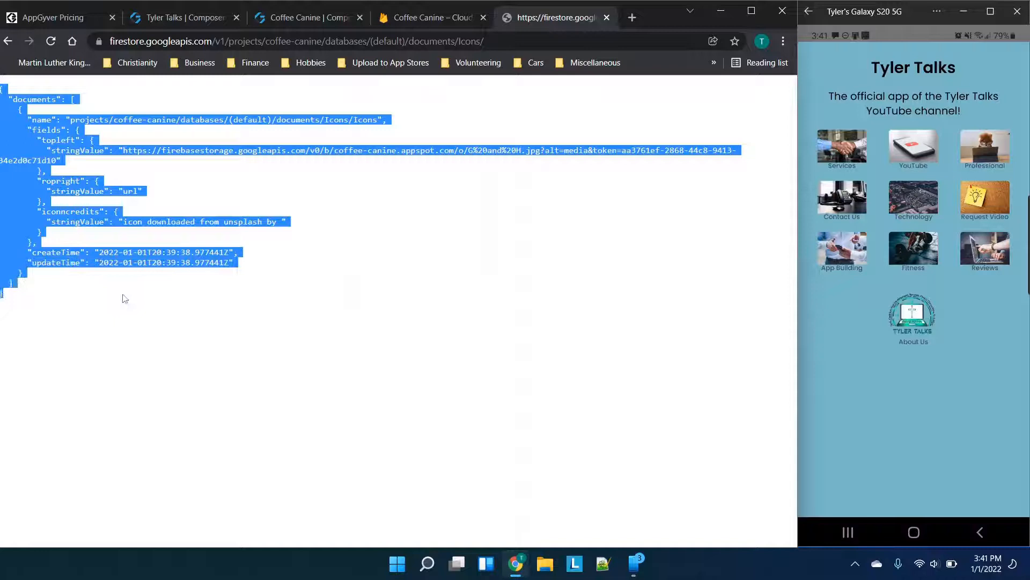
pyautogui.click(189, 291)
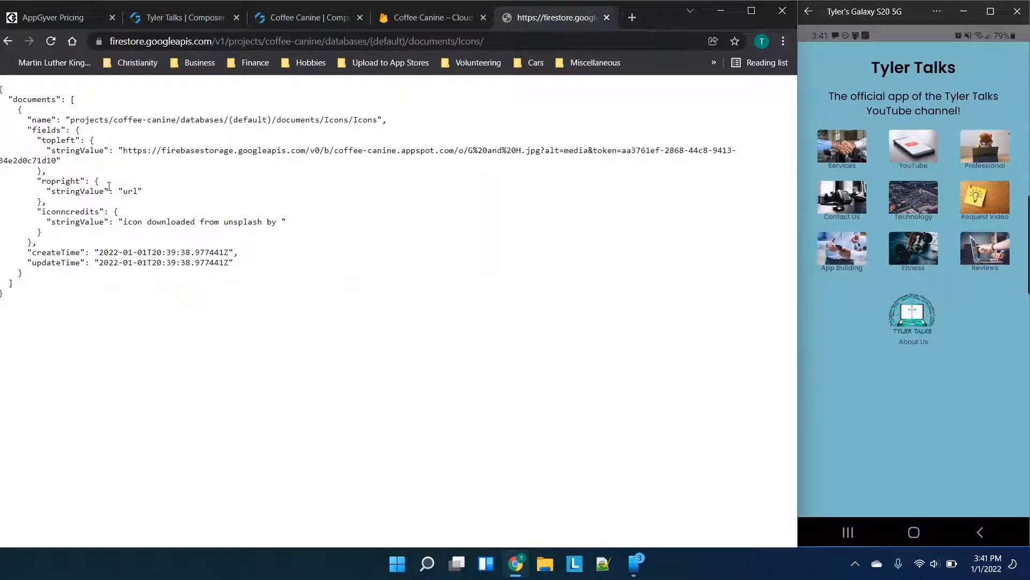
pyautogui.moveTo(123, 192); pyautogui.dragTo(278, 222)
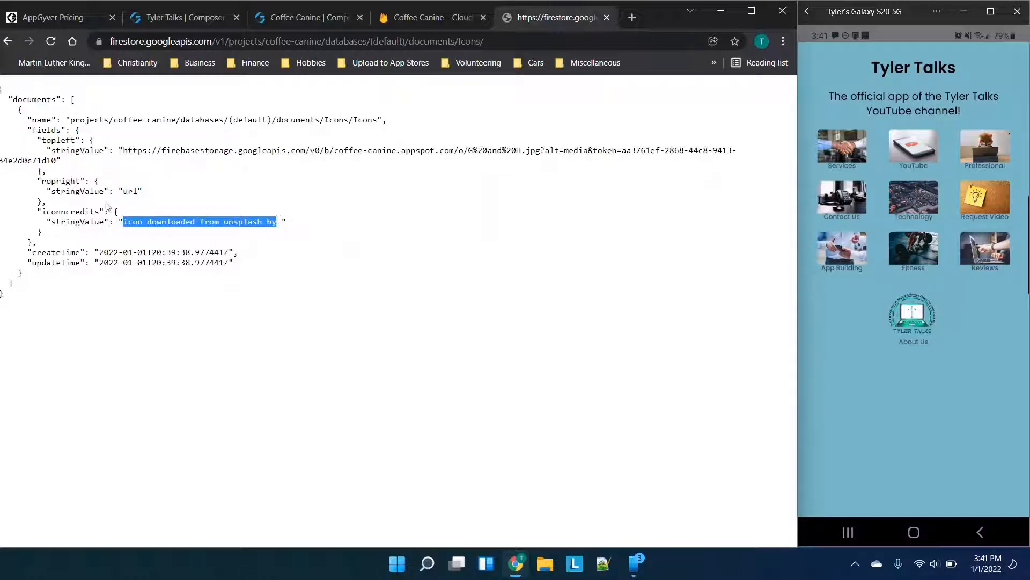
pyautogui.moveTo(123, 150); pyautogui.dragTo(172, 161)
pyautogui.click(177, 163)
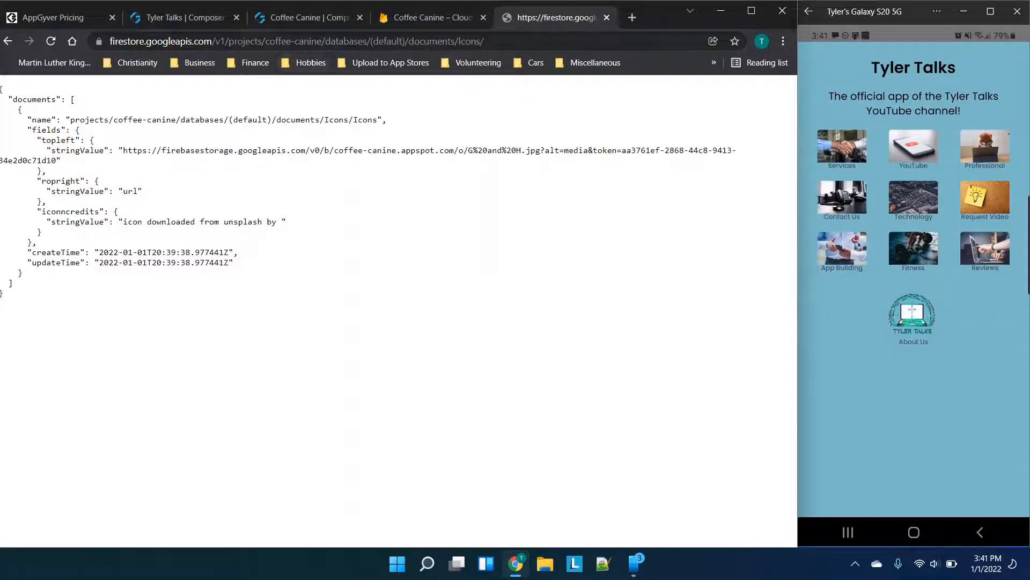
pyautogui.click(234, 43)
pyautogui.hotkey('ctrl', 'c')
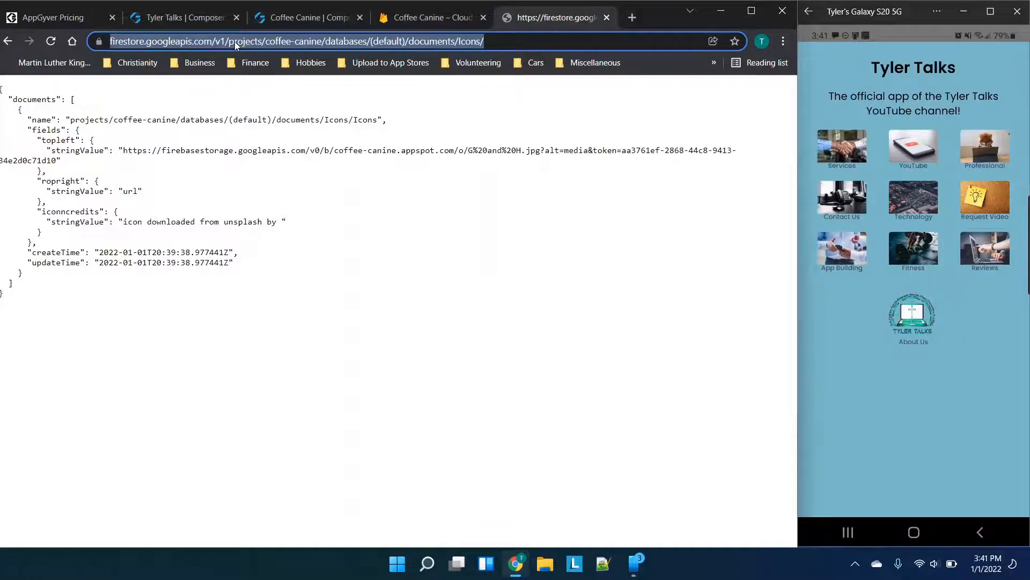
pyautogui.click(234, 41)
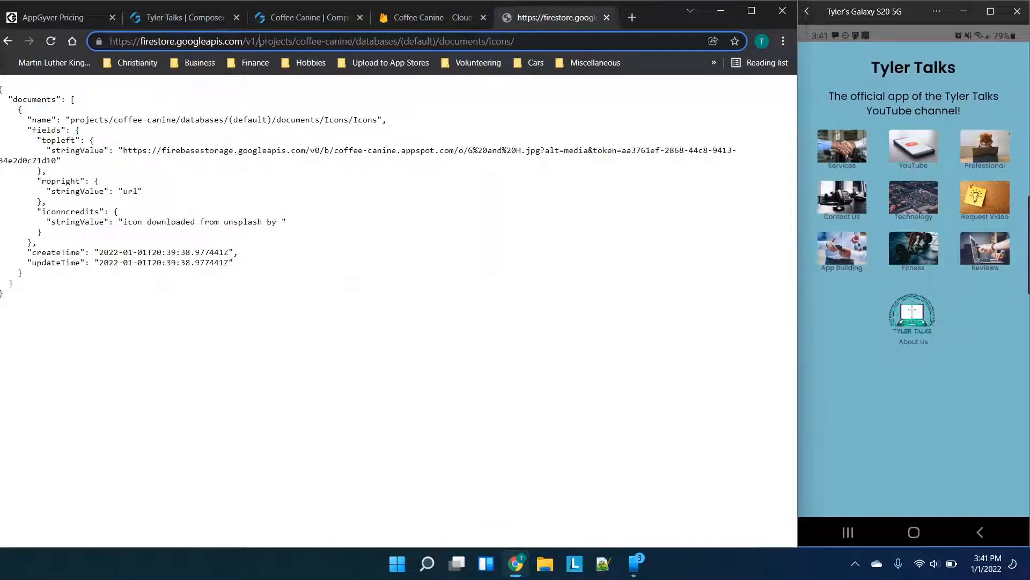
pyautogui.moveTo(260, 41); pyautogui.dragTo(110, 41)
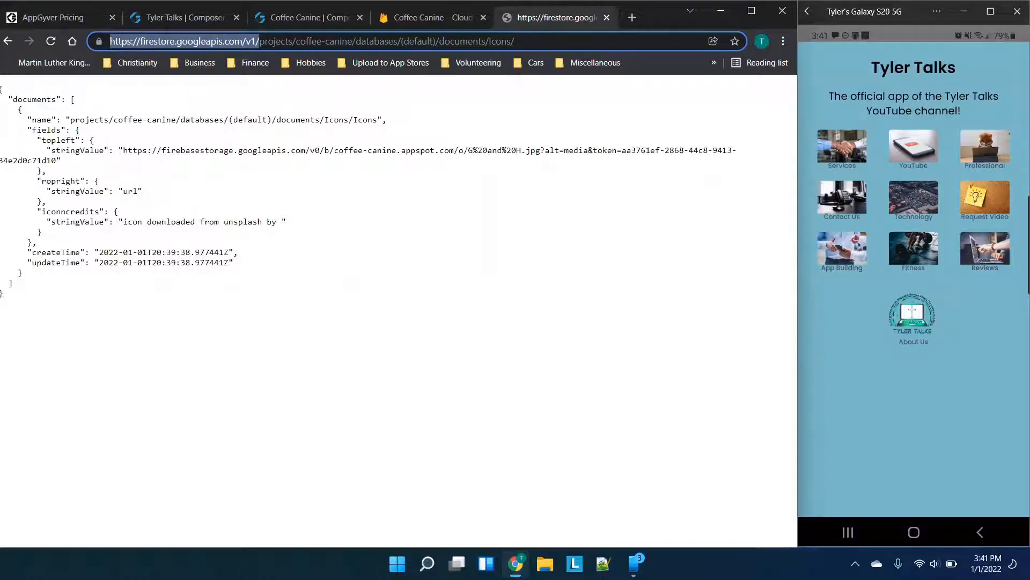
# Compare the base, project path and Icons collection name in the URL with the Coffee Canine collections in Cloud Firestore
pyautogui.click(430, 16)
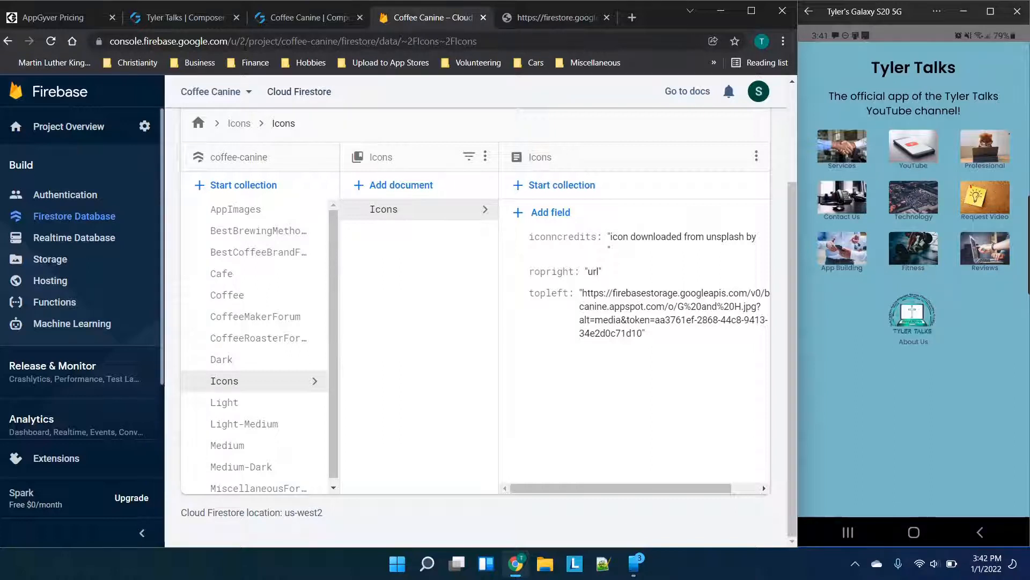
pyautogui.click(546, 17)
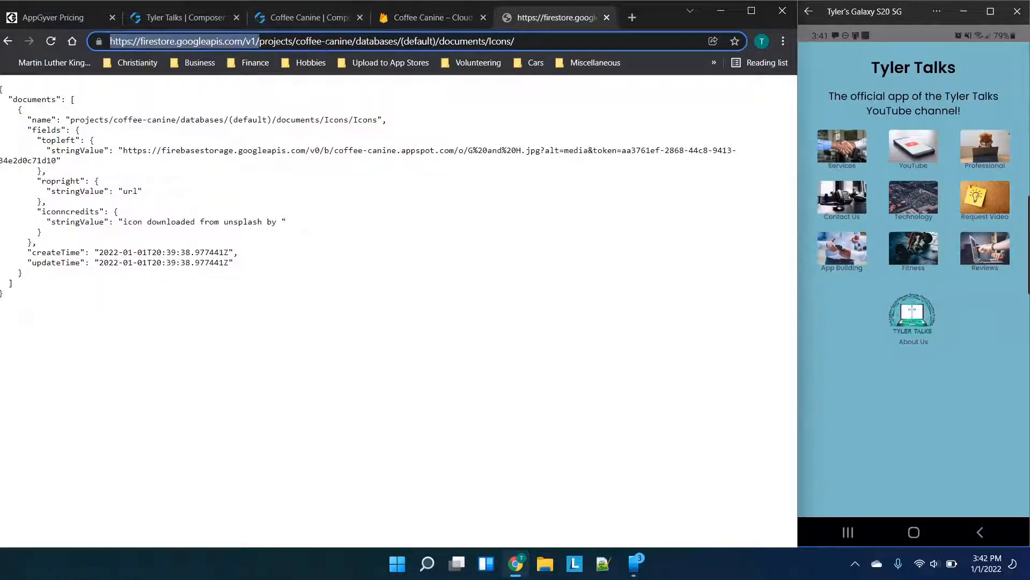
pyautogui.click(463, 18)
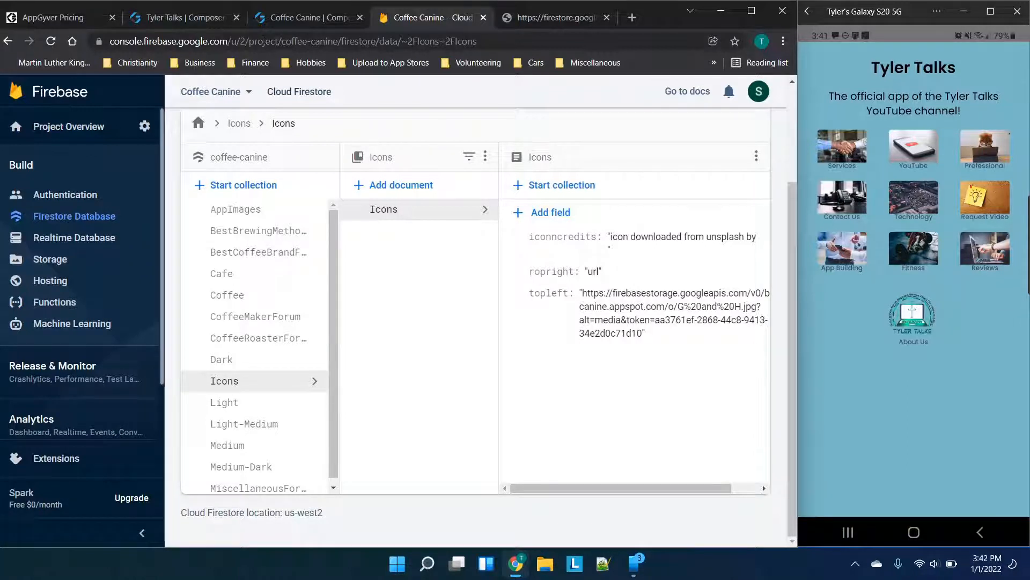
pyautogui.click(537, 17)
pyautogui.moveTo(259, 42); pyautogui.dragTo(114, 31)
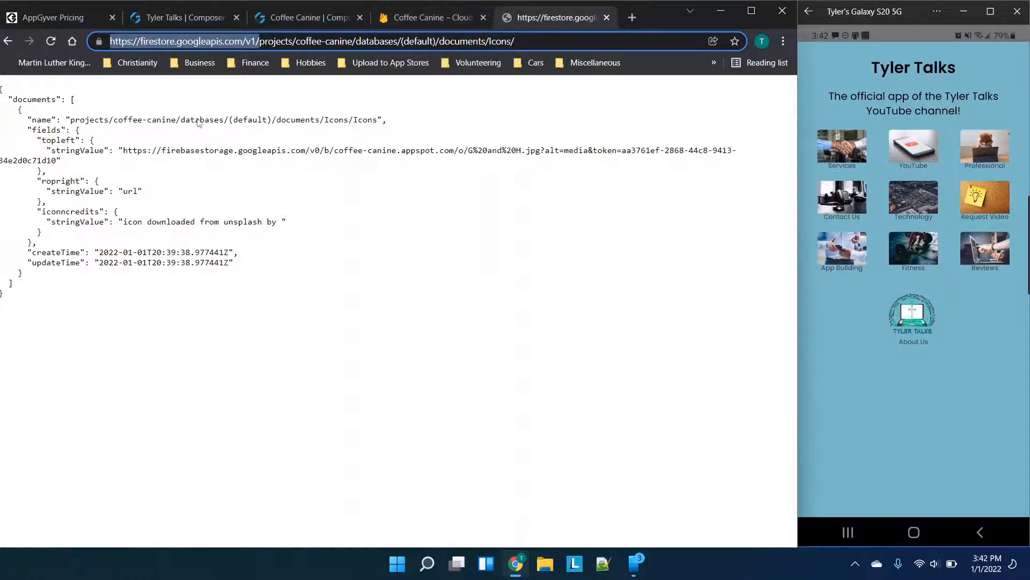
pyautogui.click(514, 41)
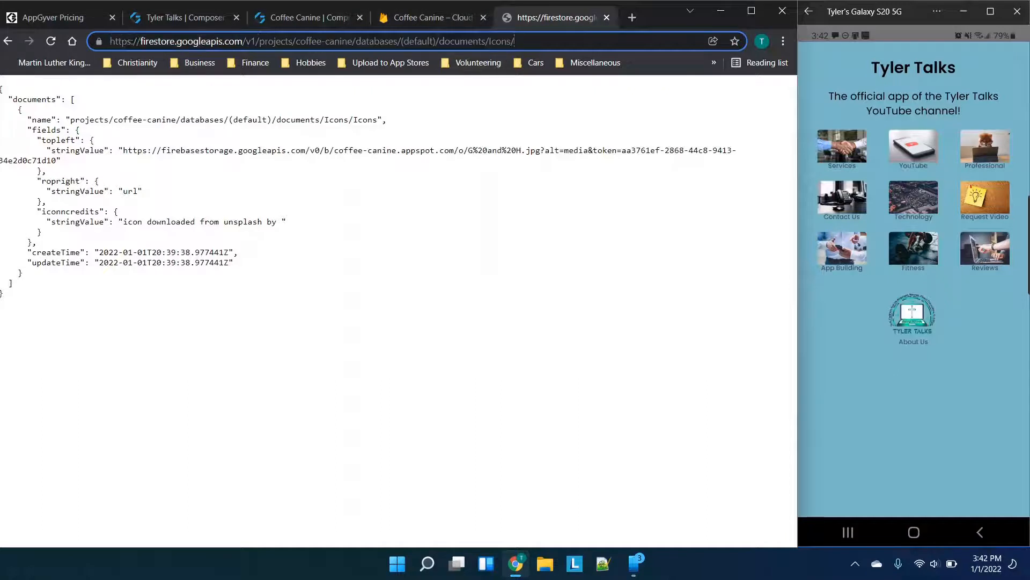
pyautogui.click(468, 23)
pyautogui.click(553, 18)
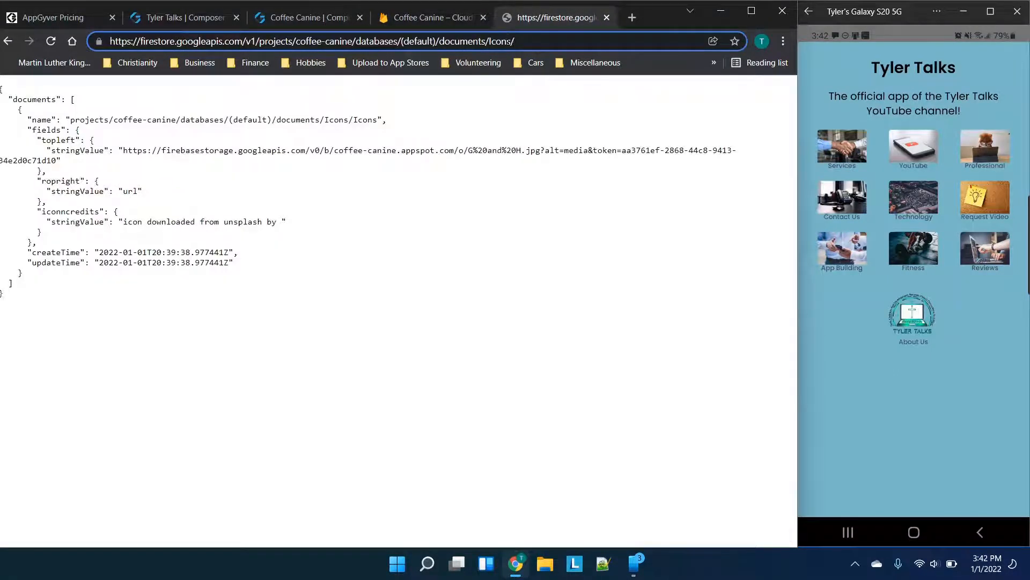
pyautogui.doubleClick(499, 42)
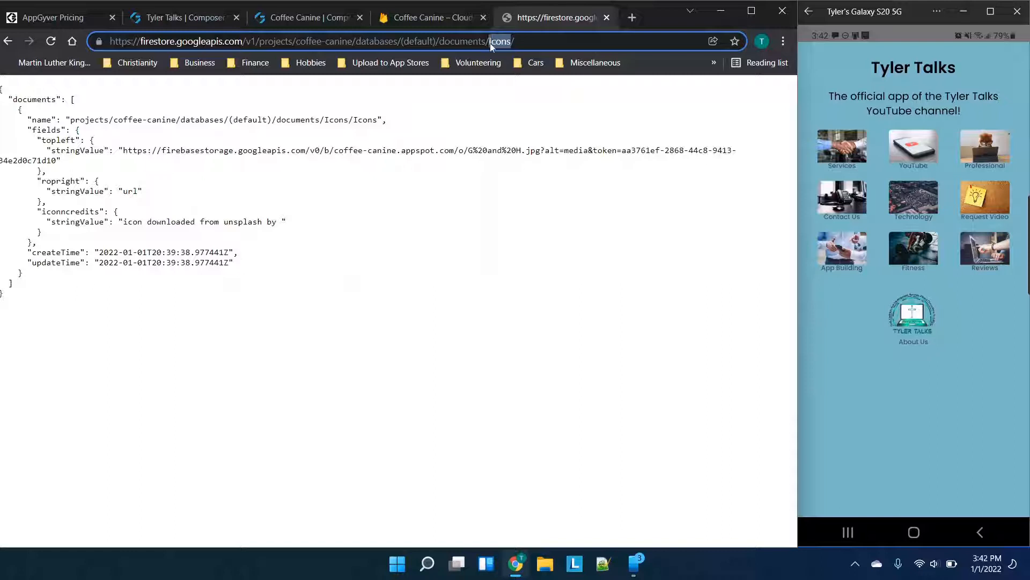
pyautogui.click(448, 15)
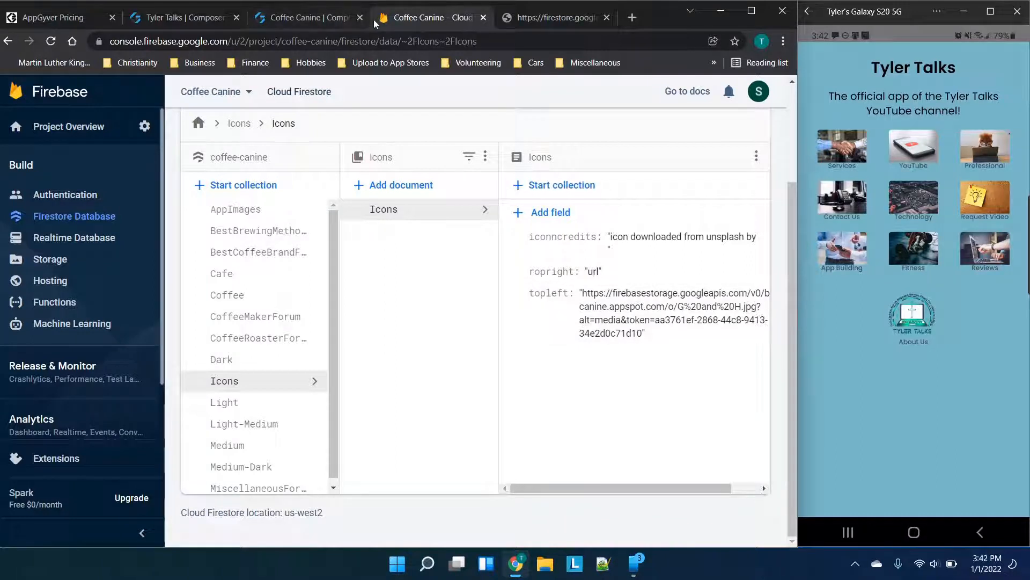
pyautogui.click(520, 19)
pyautogui.click(514, 40)
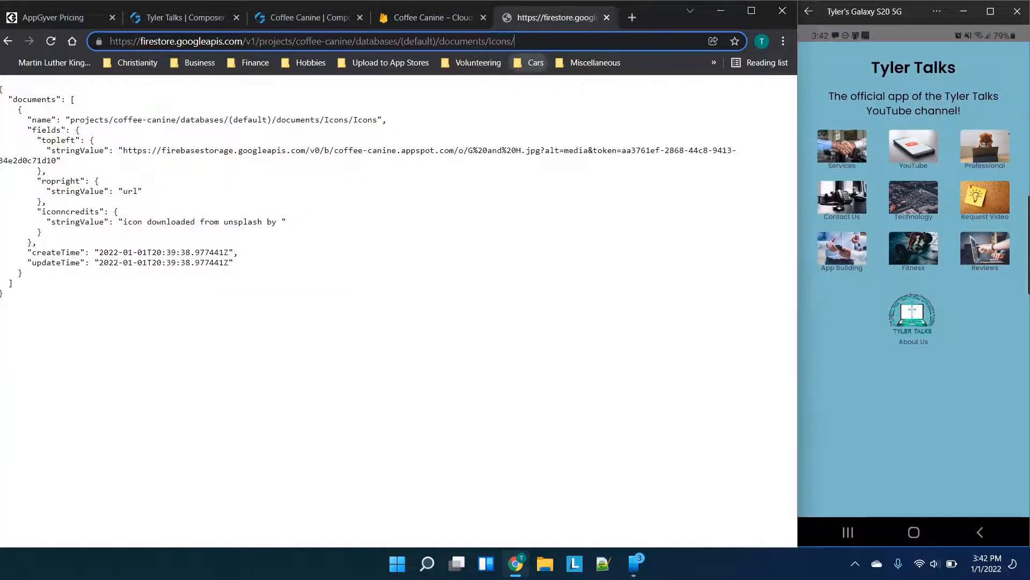
# Return to the Coffee Canine data resources in AppGyver and add a REST API direct integration resource
pyautogui.click(292, 19)
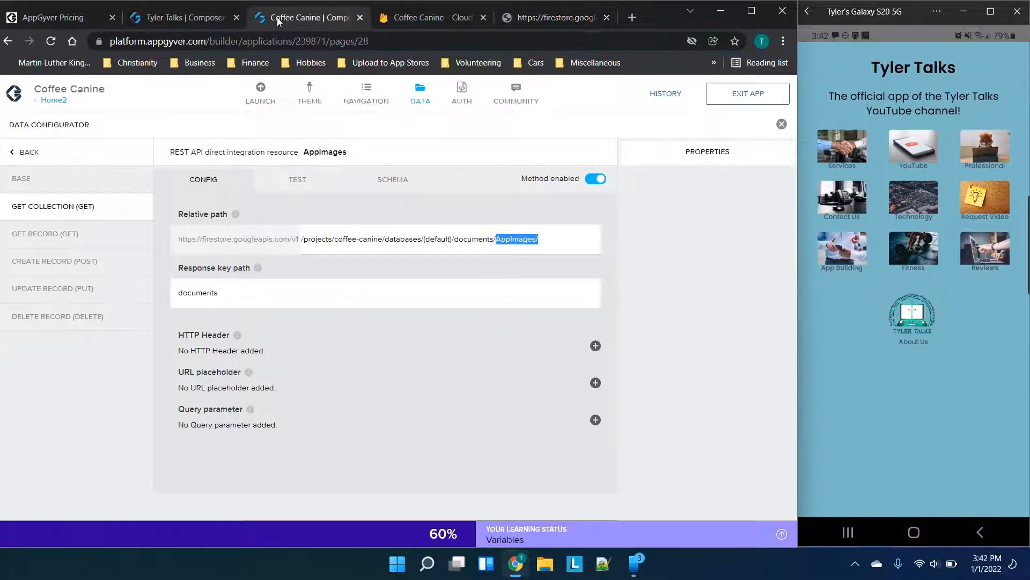
pyautogui.click(18, 154)
pyautogui.click(776, 157)
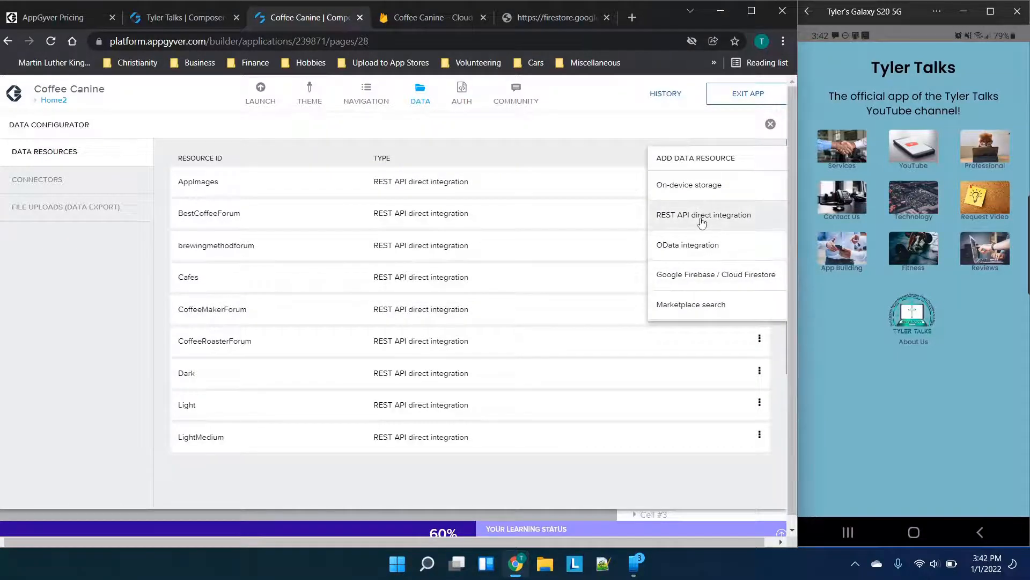
pyautogui.click(703, 216)
# Set the new resource's ID to Icons and its short description to "icons for the app"
pyautogui.click(441, 225)
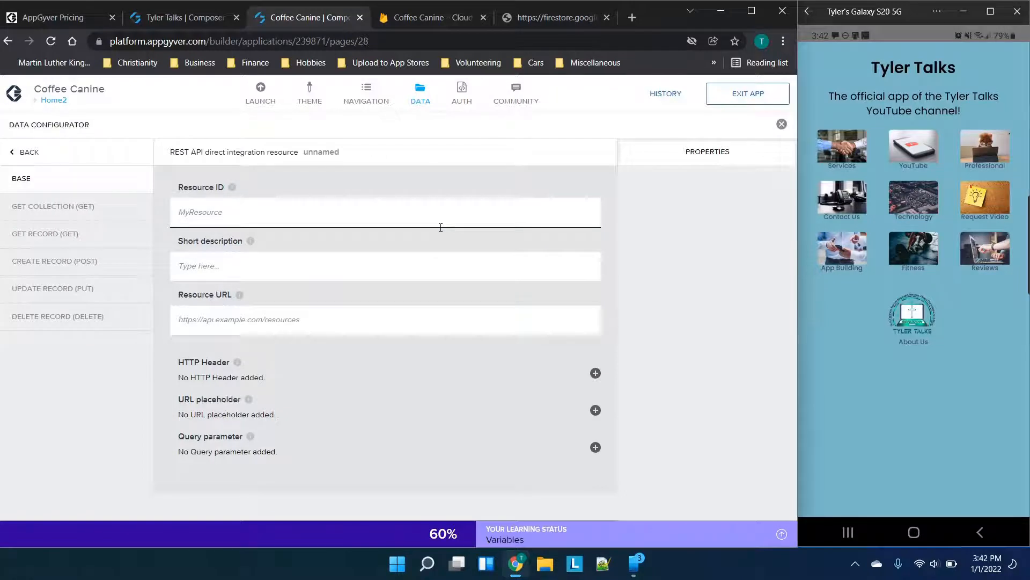
pyautogui.write('Docuemtn')
pyautogui.press('BackSpace')
pyautogui.press('BackSpace')
pyautogui.press('BackSpace')
pyautogui.press('BackSpace')
pyautogui.press('BackSpace')
pyautogui.press('BackSpace')
pyautogui.press('BackSpace')
pyautogui.press('BackSpace')
pyautogui.write('Icons')
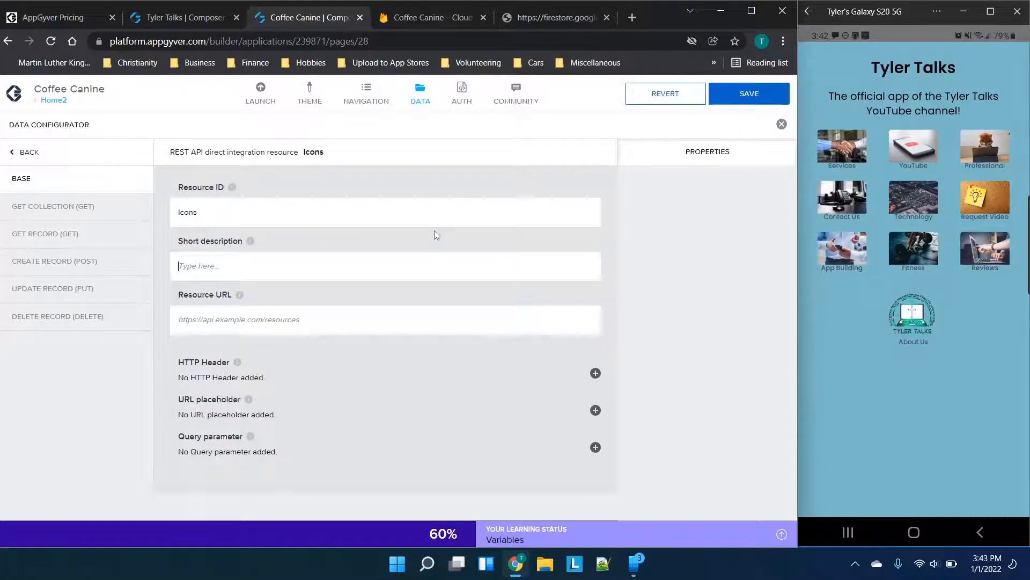
pyautogui.press('Tab')
pyautogui.write('icons for the app')
pyautogui.click(374, 318)
pyautogui.hotkey('ctrl', 'v')
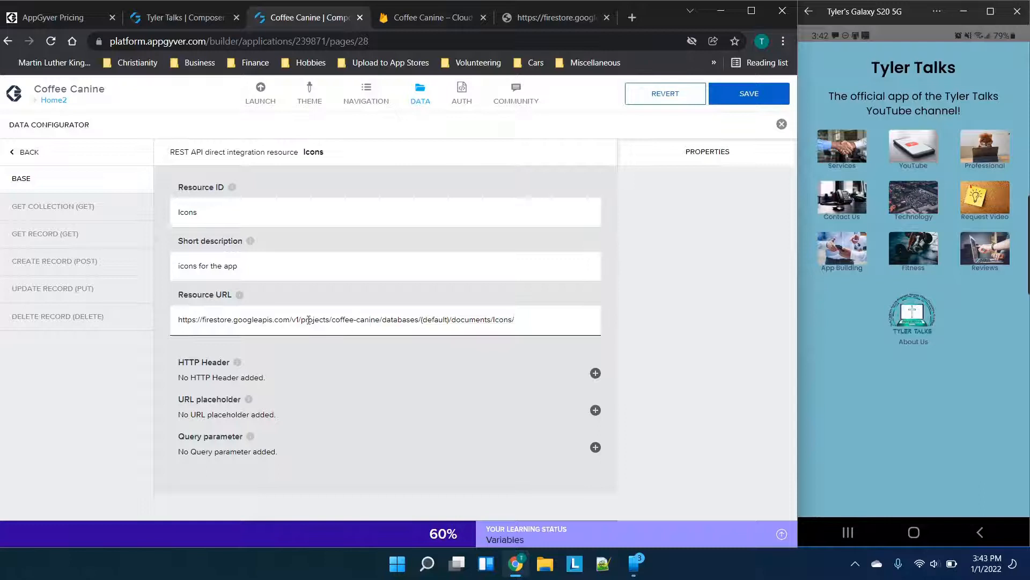
pyautogui.moveTo(299, 319); pyautogui.dragTo(627, 315)
pyautogui.hotkey('ctrl', 'c')
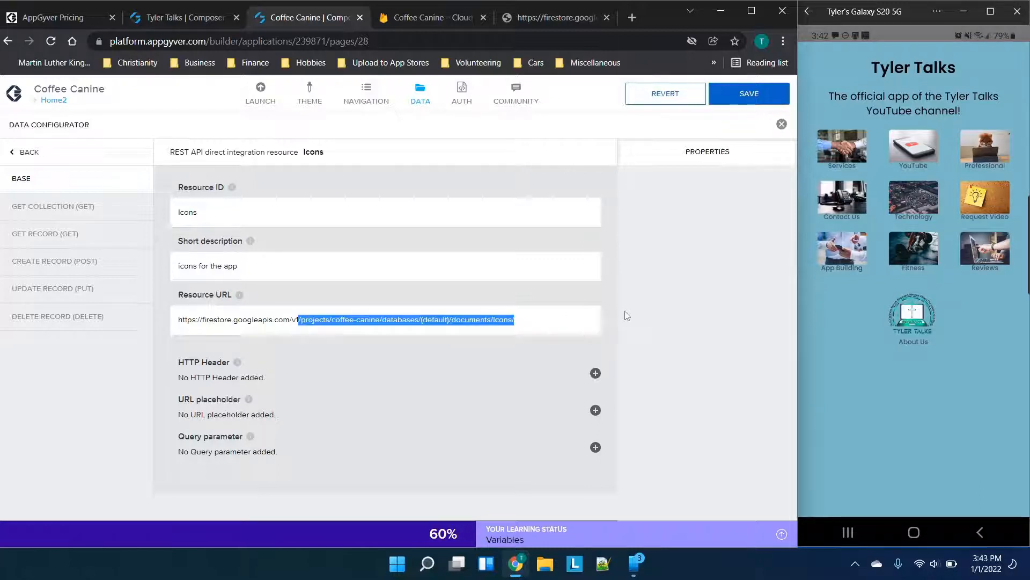
pyautogui.press('BackSpace')
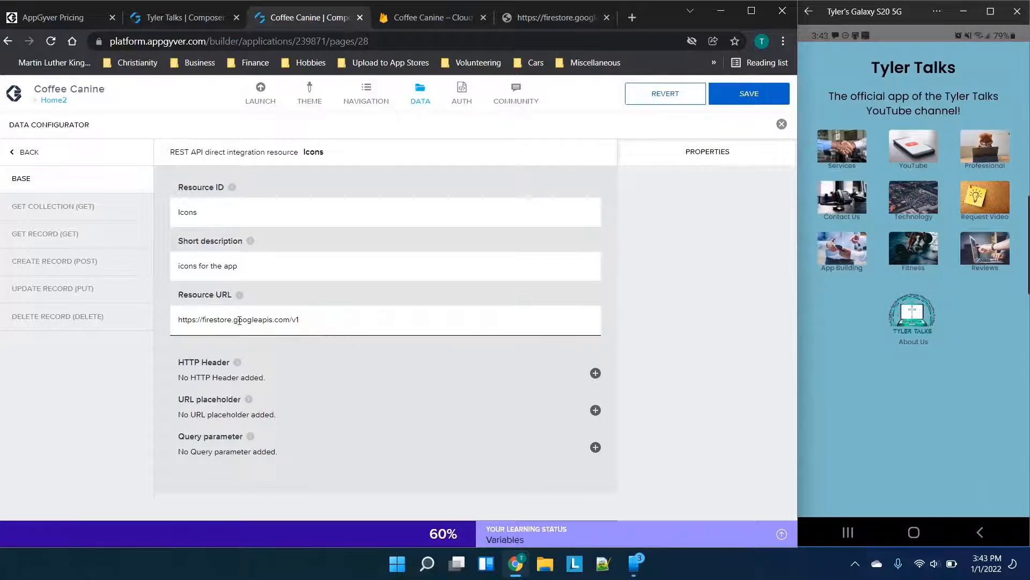
# Configure Get Collection with the relative path /projects/coffee-canine/databases/(default)/documents/Icons/ and the response key path documents
pyautogui.click(92, 210)
pyautogui.click(323, 238)
pyautogui.hotkey('ctrl', 'v')
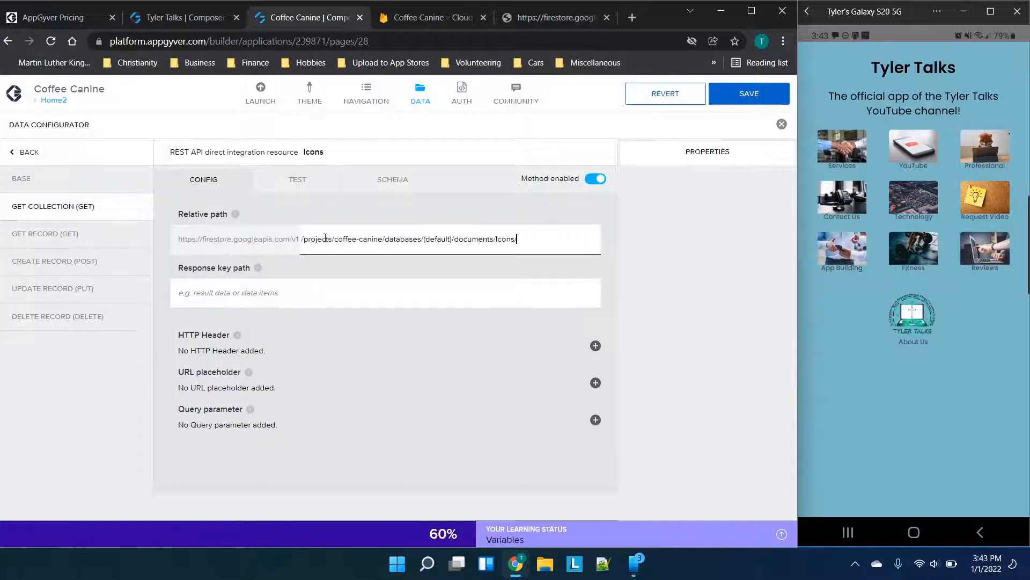
pyautogui.click(281, 290)
pyautogui.write('documents')
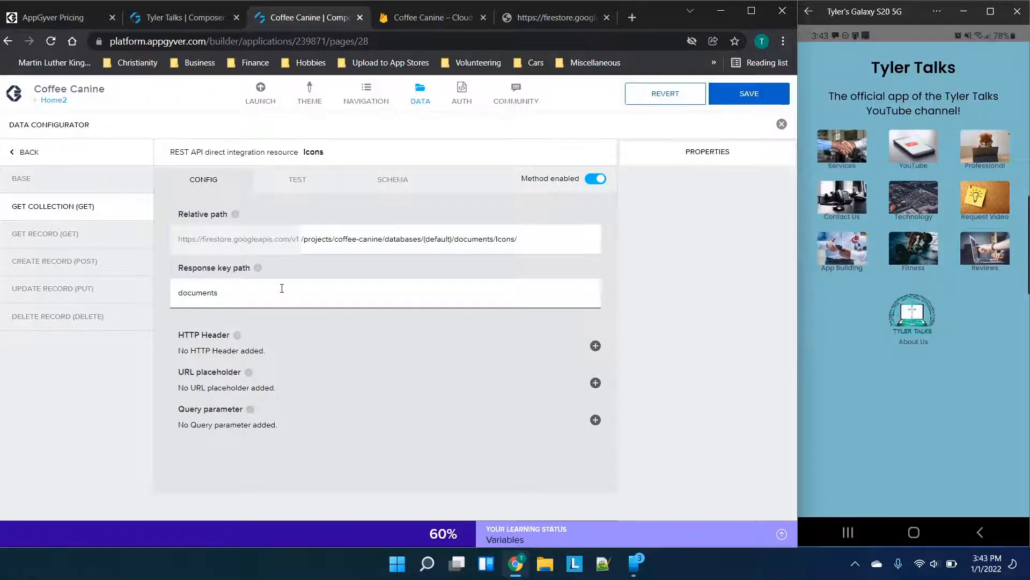
# Run the Get Collection test for the Icons resource and set its schema from the response
pyautogui.click(297, 185)
pyautogui.click(253, 217)
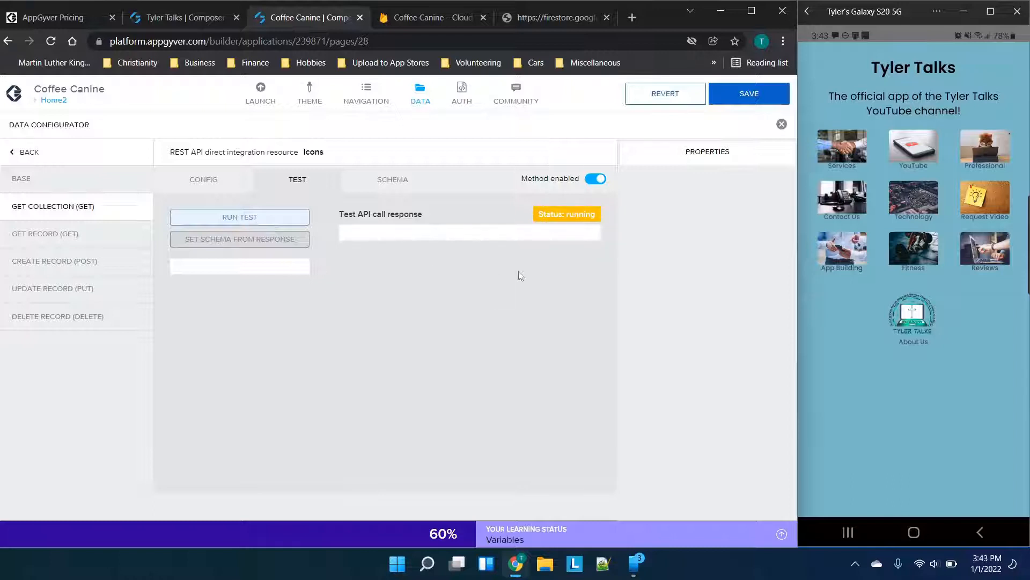
pyautogui.scroll(-1, 476, 361)
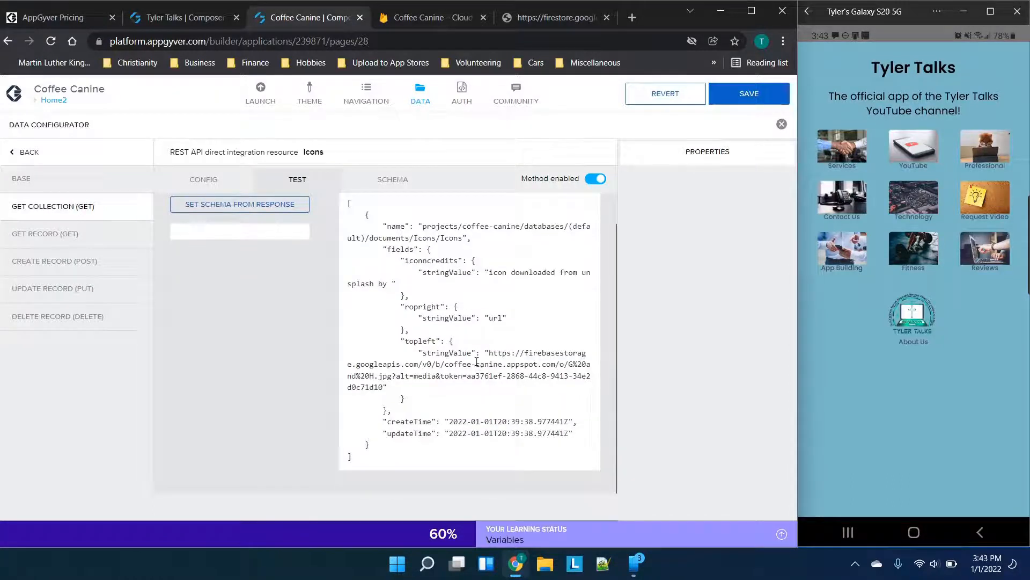
pyautogui.scroll(1, 469, 389)
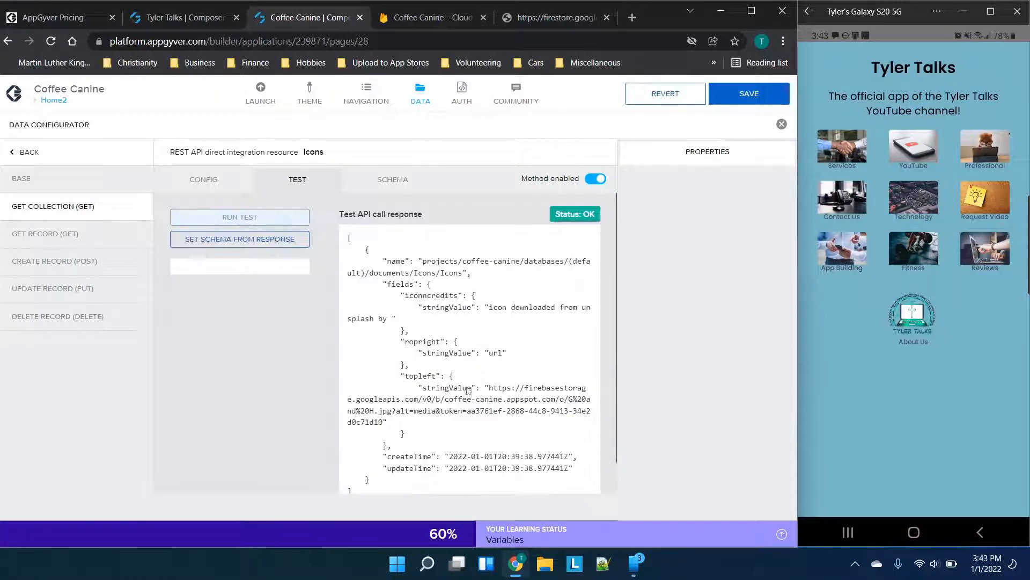
pyautogui.click(248, 235)
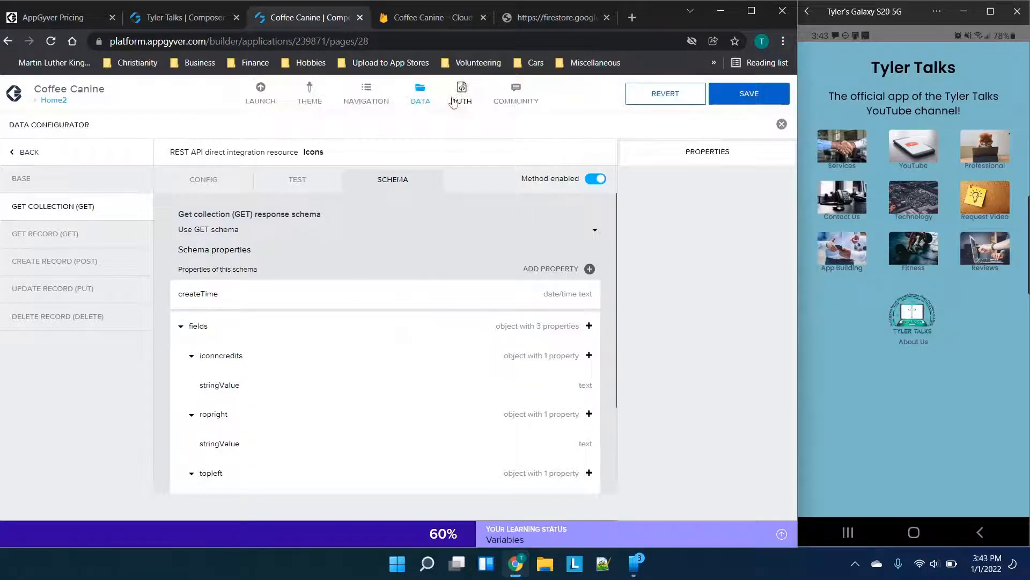
# Save the application with the Icons resource's schema and close the data configurator
pyautogui.click(770, 101)
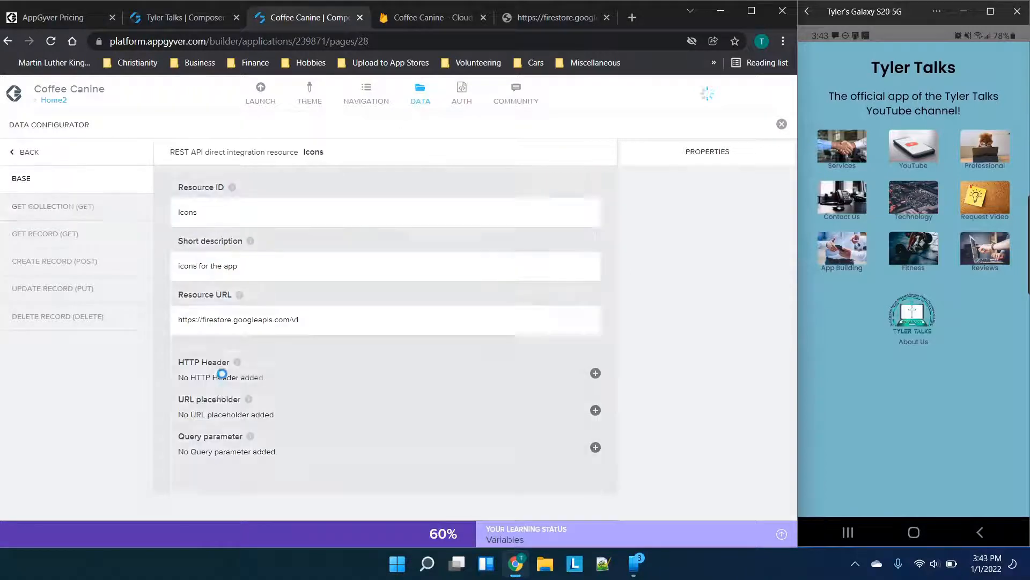
pyautogui.click(421, 101)
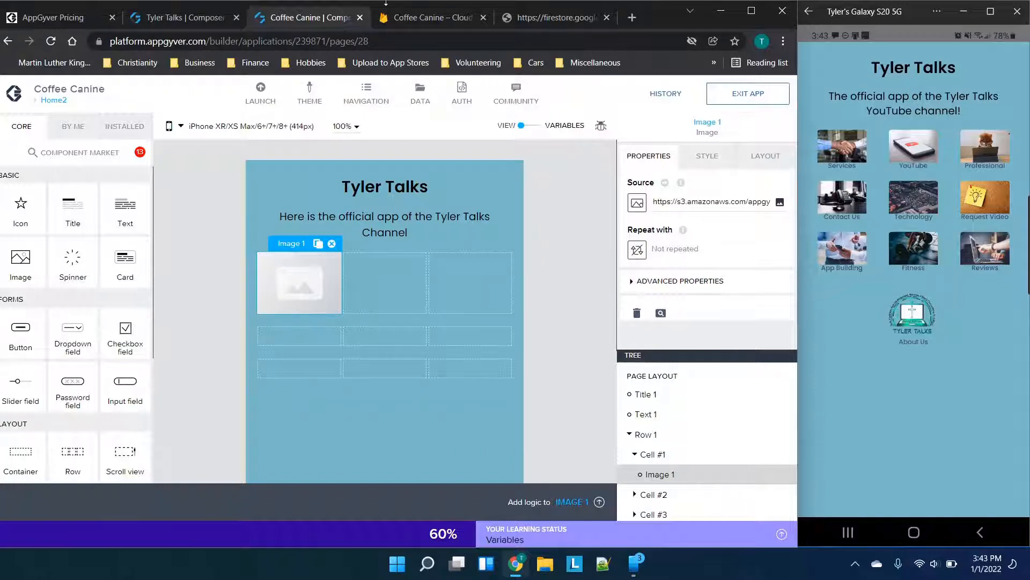
# In the Firebase console, add a string field named test with the value test to the Icons document
pyautogui.click(466, 22)
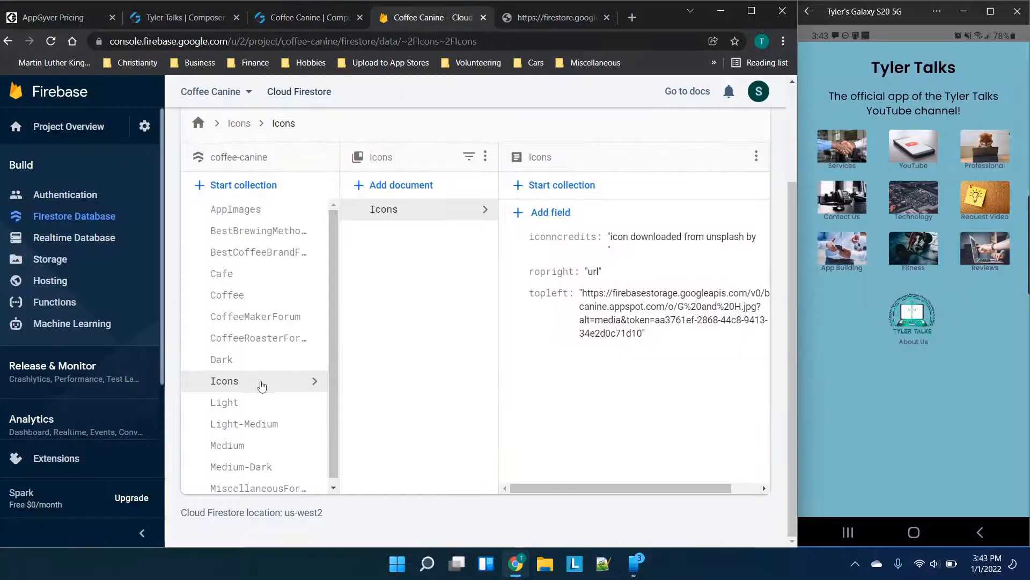
pyautogui.click(565, 216)
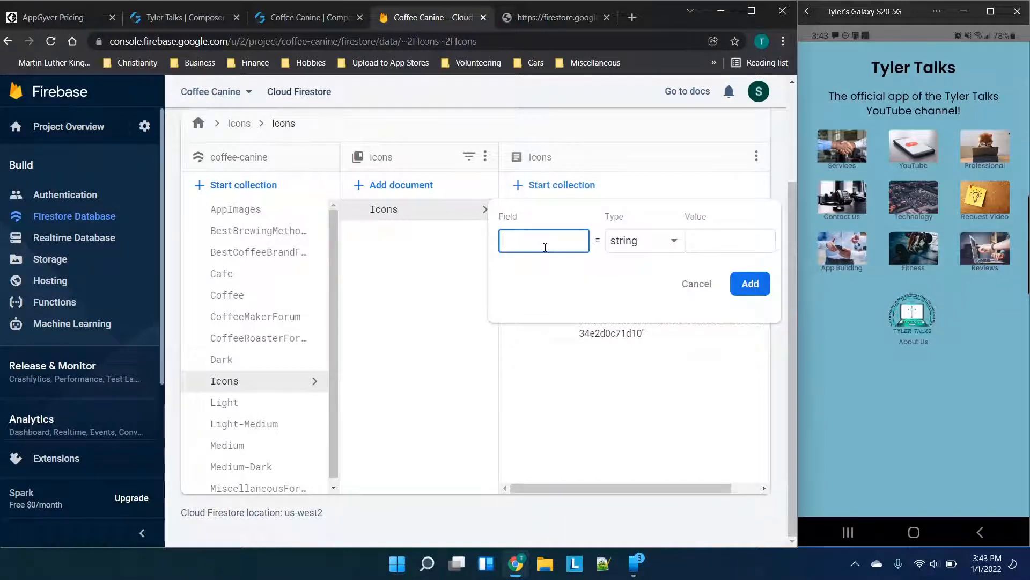
pyautogui.write('test')
pyautogui.press('Tab')
pyautogui.press('Tab')
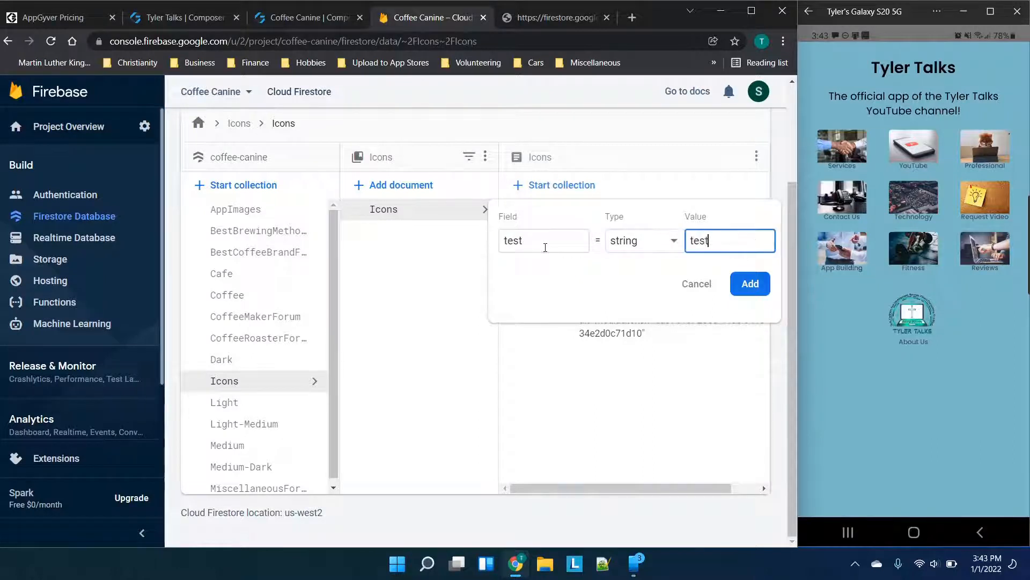
pyautogui.click(760, 283)
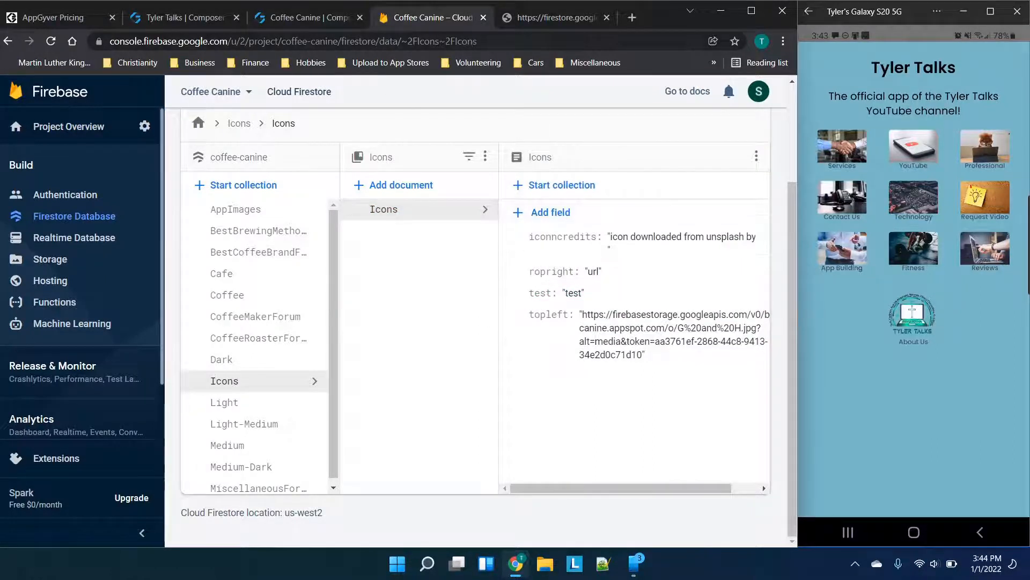
# Back in AppGyver, rerun the Icons resource's Get Collection test and examine the test field in the response
pyautogui.click(311, 19)
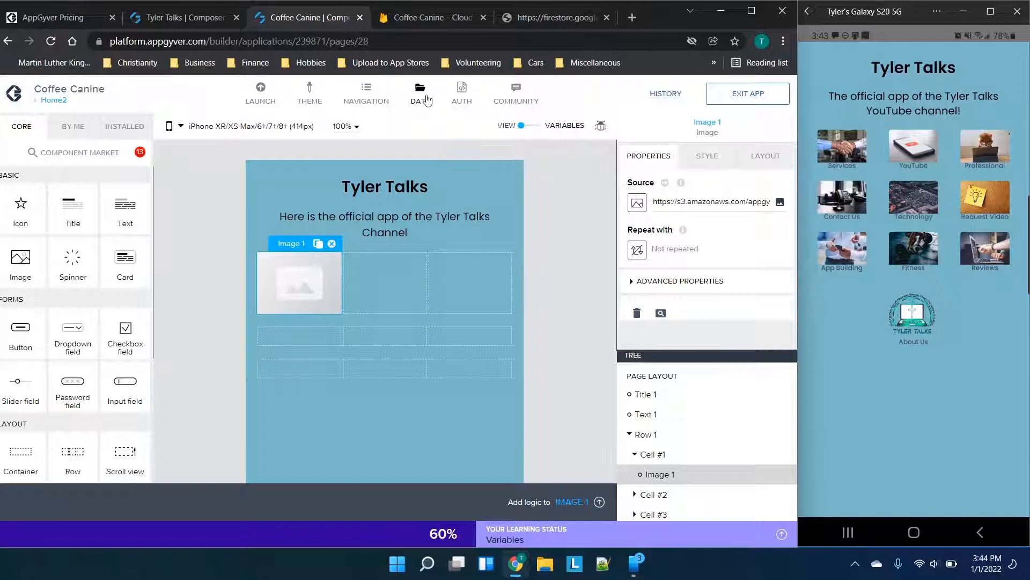
pyautogui.click(421, 92)
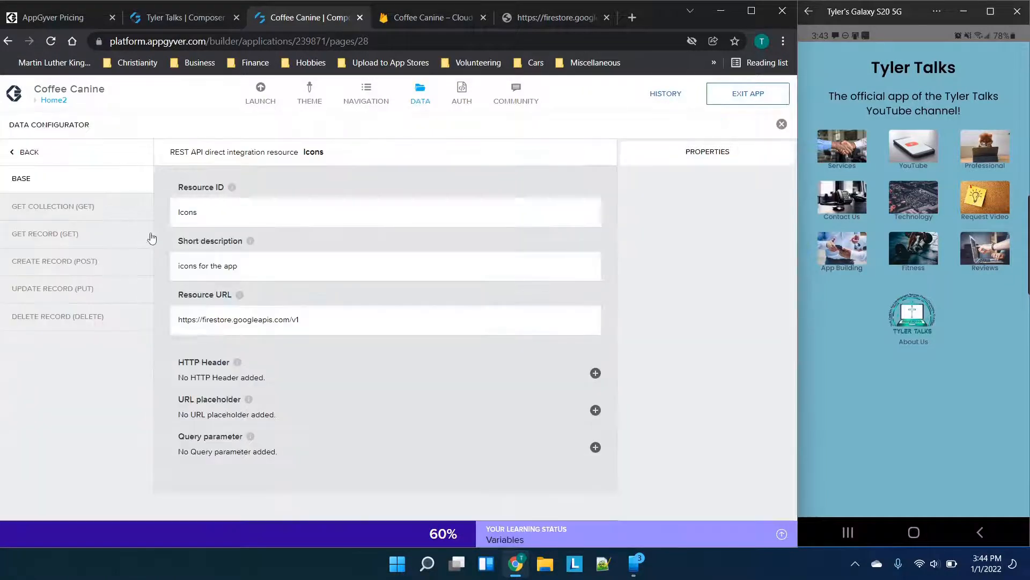
pyautogui.click(88, 213)
pyautogui.click(304, 182)
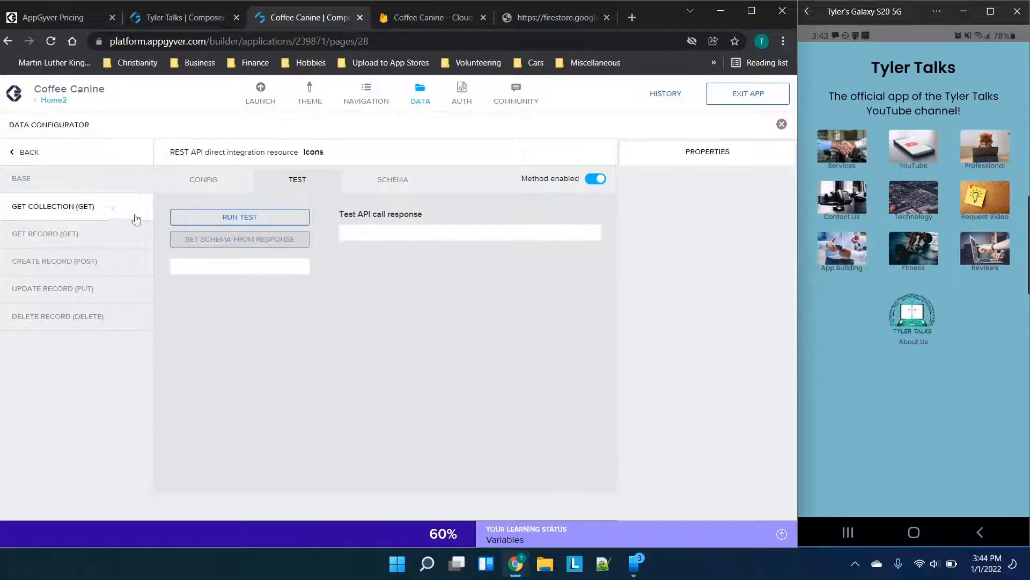
pyautogui.click(225, 220)
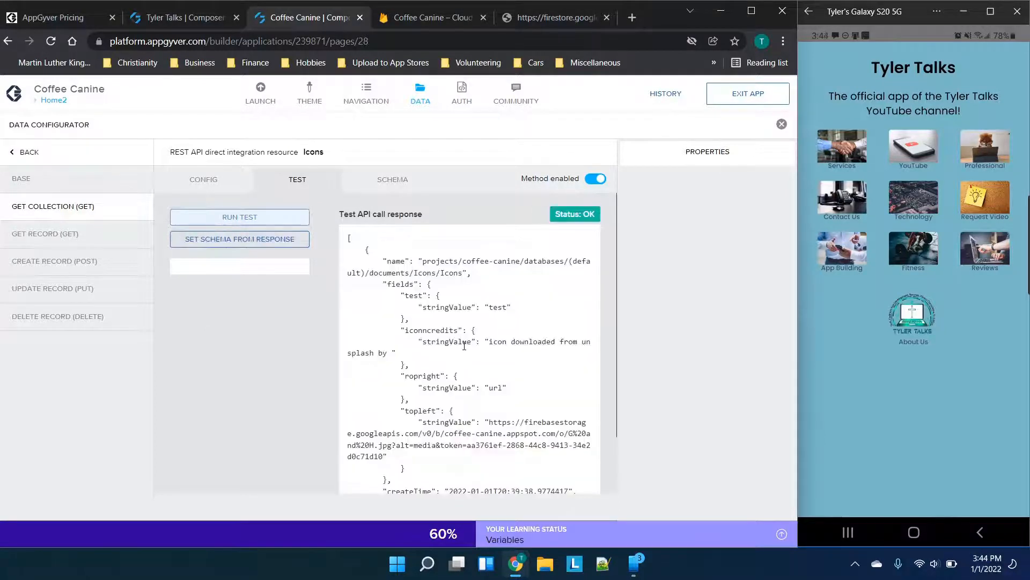
pyautogui.scroll(-2, 464, 346)
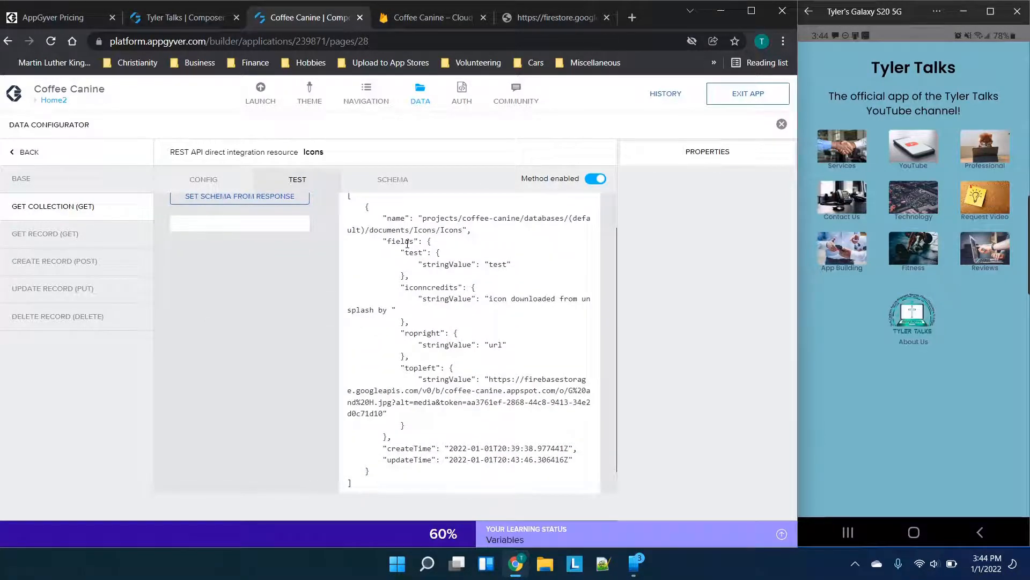
pyautogui.moveTo(408, 242); pyautogui.dragTo(529, 273)
pyautogui.click(266, 261)
pyautogui.scroll(1, 265, 261)
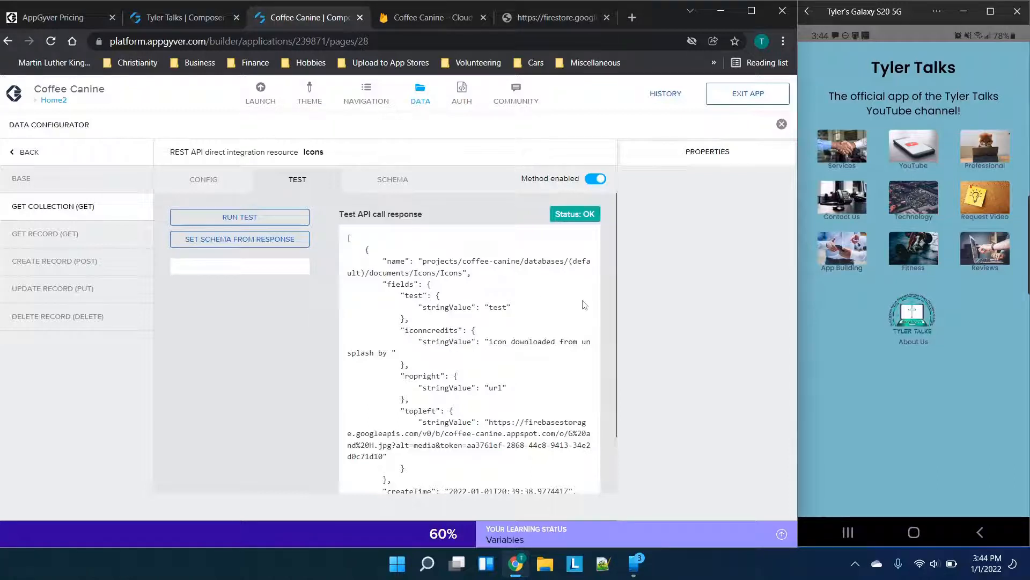
# Set the Icons schema from the new response, save the application, and close the data configurator
pyautogui.click(258, 238)
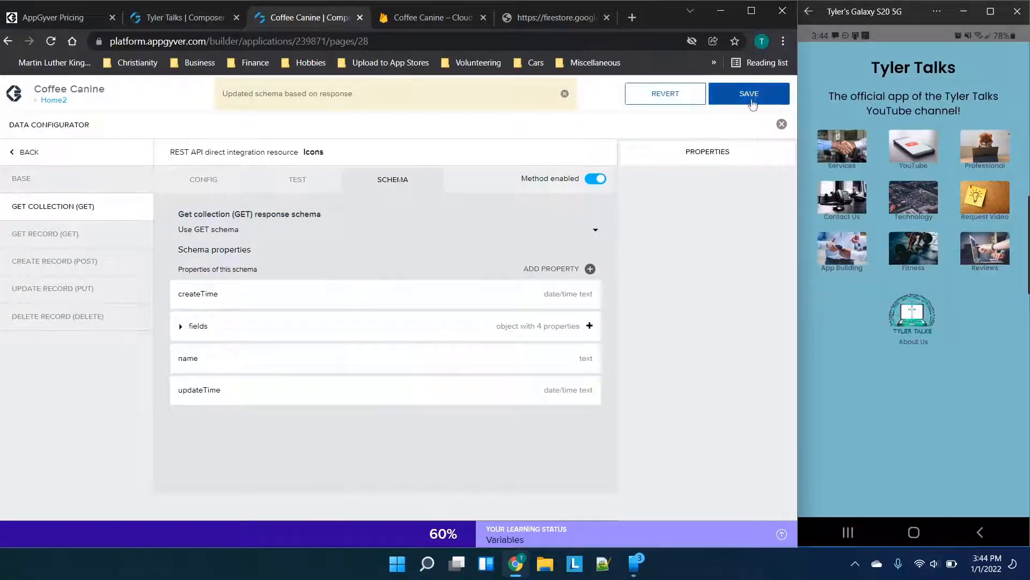
pyautogui.click(751, 101)
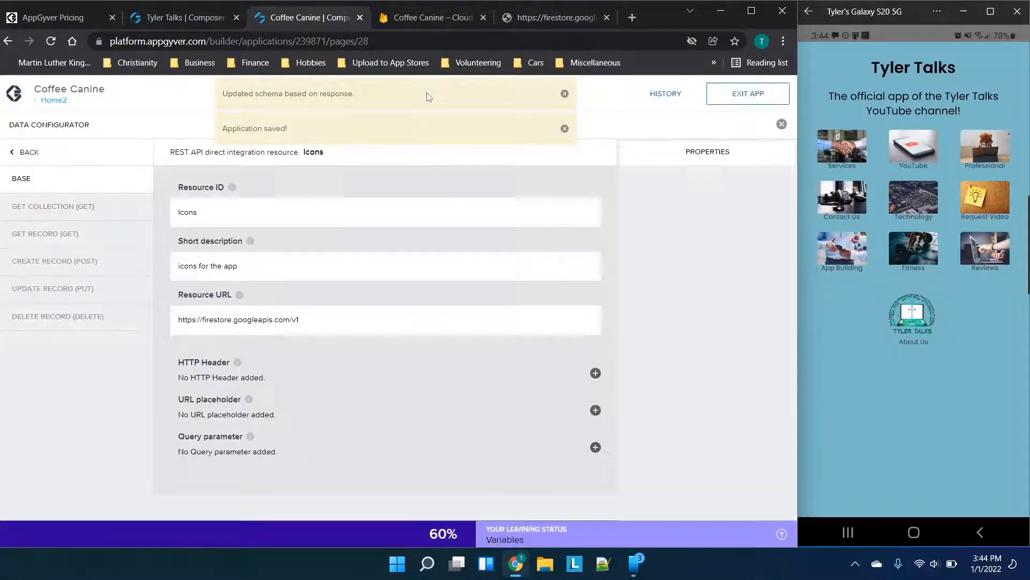
pyautogui.click(422, 96)
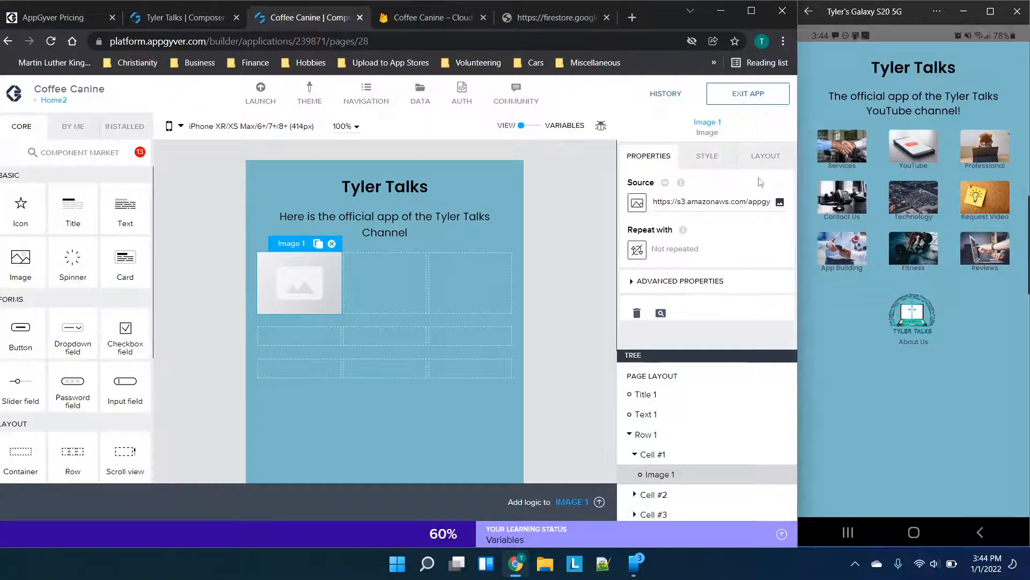
pyautogui.click(637, 202)
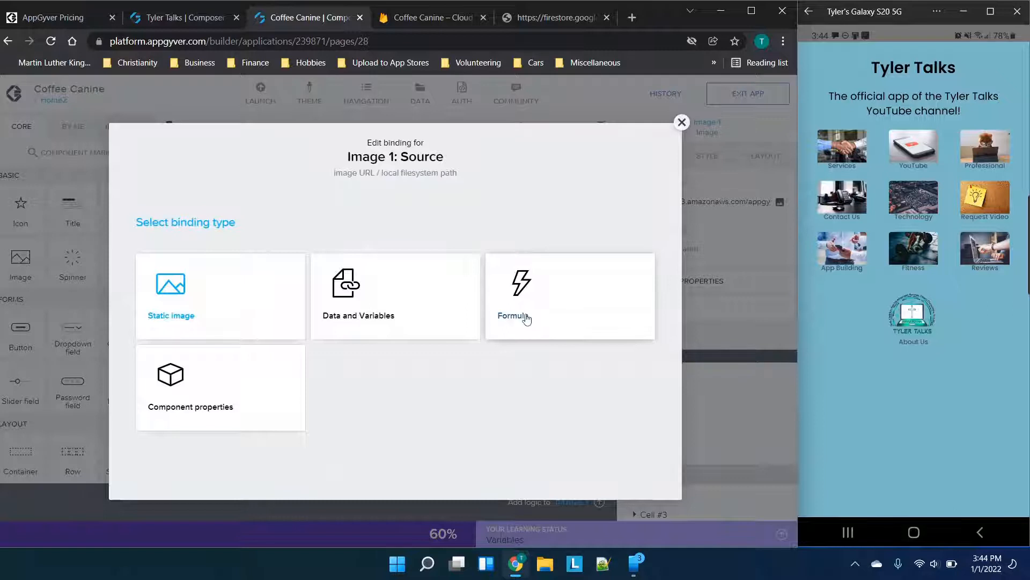
pyautogui.click(526, 318)
pyautogui.click(518, 322)
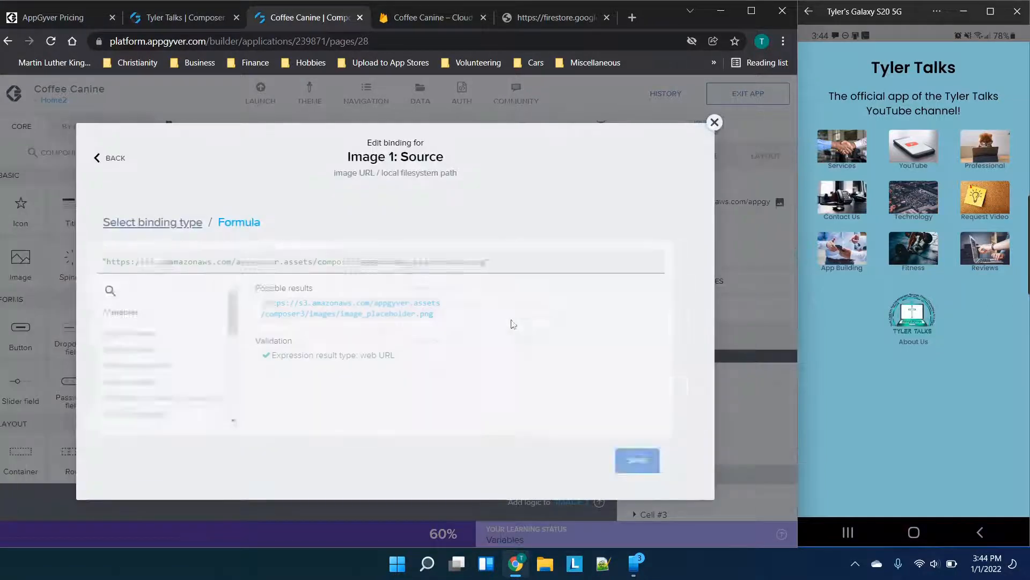
pyautogui.hotkey('ctrl', 'a')
pyautogui.press('BackSpace')
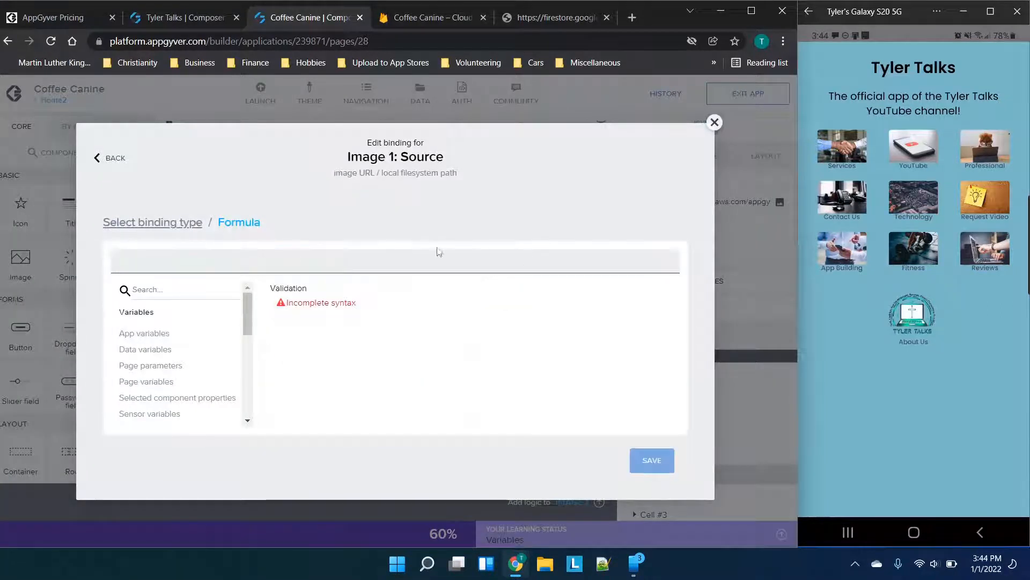
pyautogui.click(149, 351)
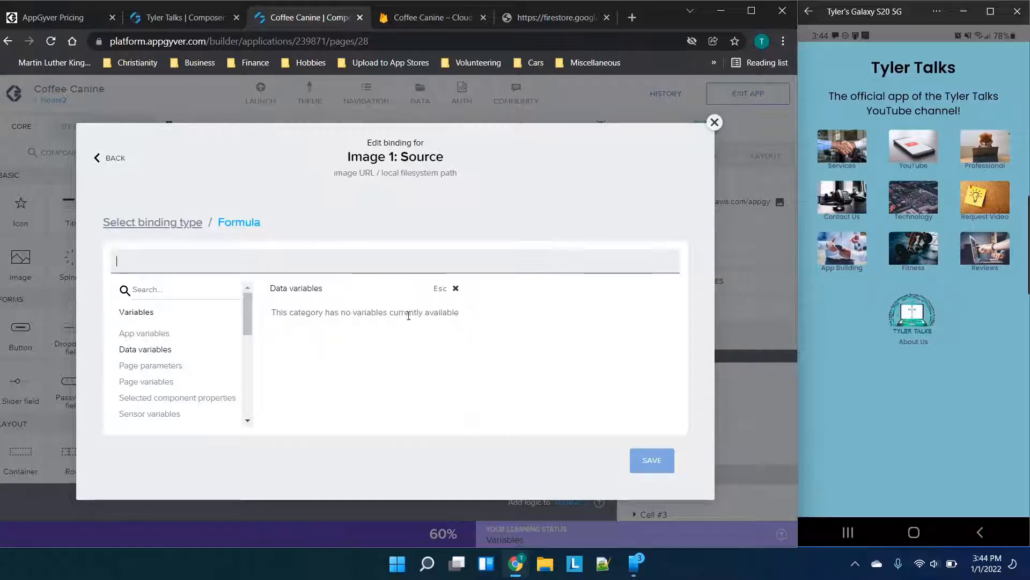
pyautogui.click(714, 122)
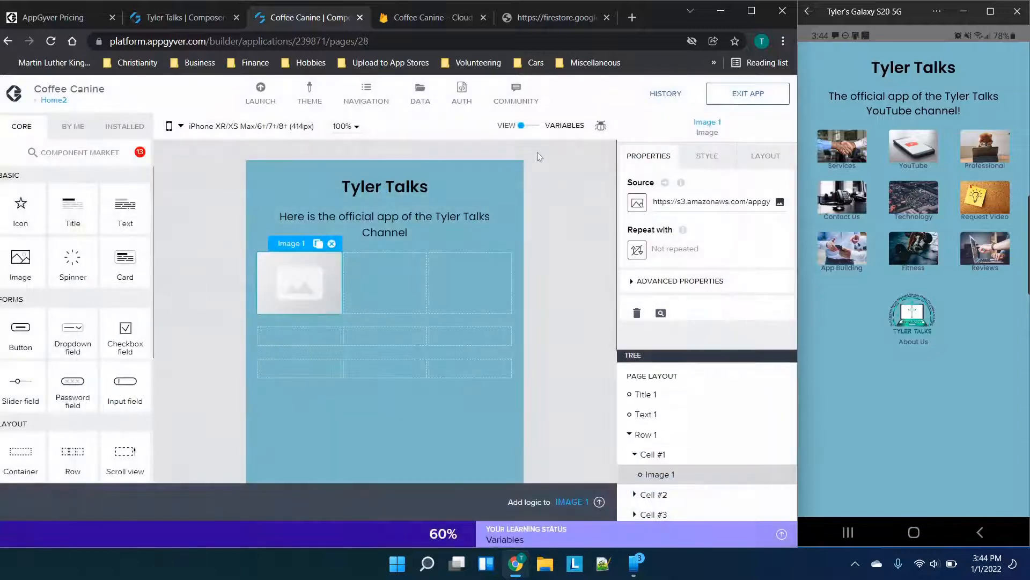
# Add a data variable from the Icons resource to the Home2 page, save, and return to the page view
pyautogui.click(524, 126)
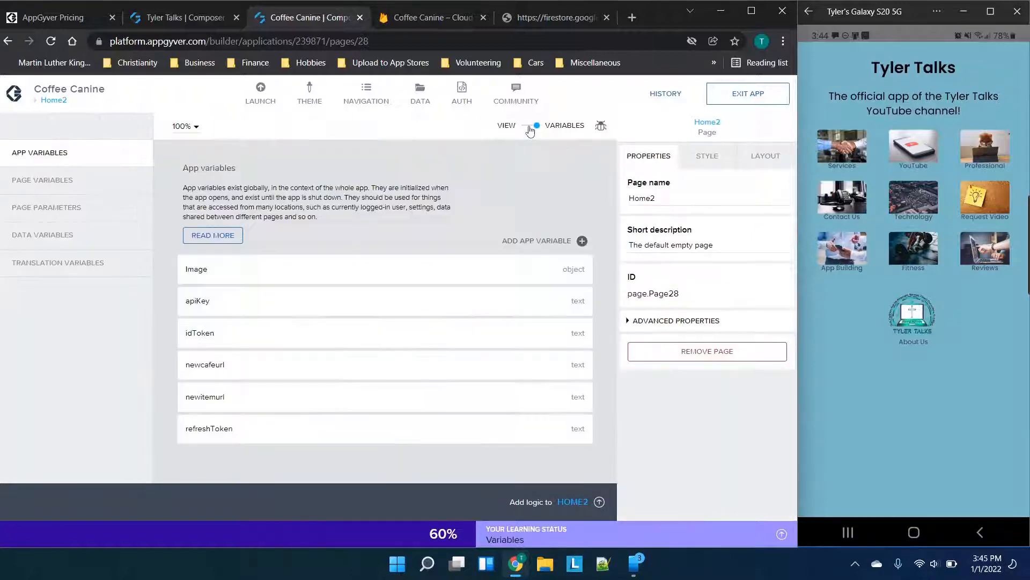
pyautogui.click(67, 236)
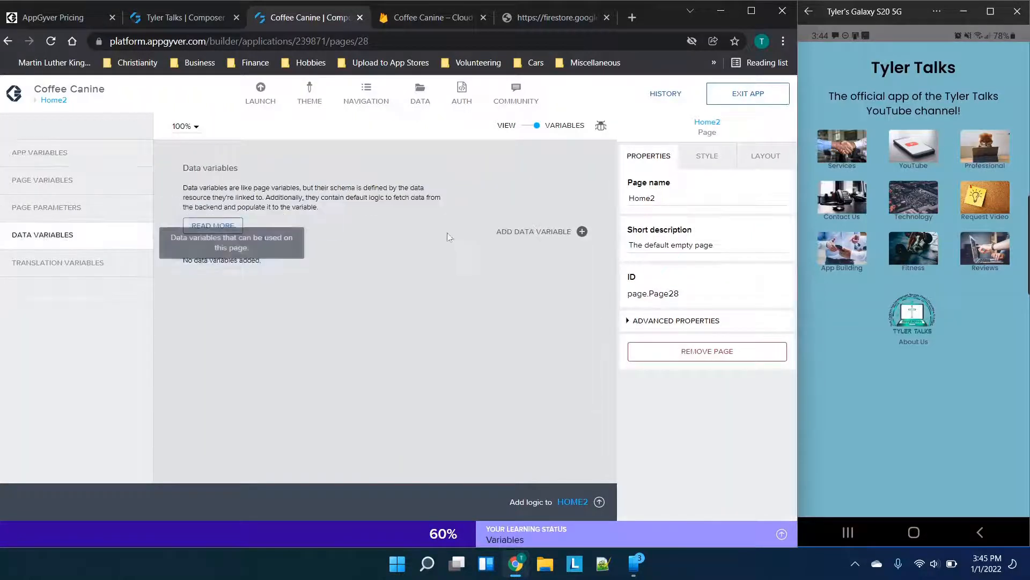
pyautogui.click(562, 232)
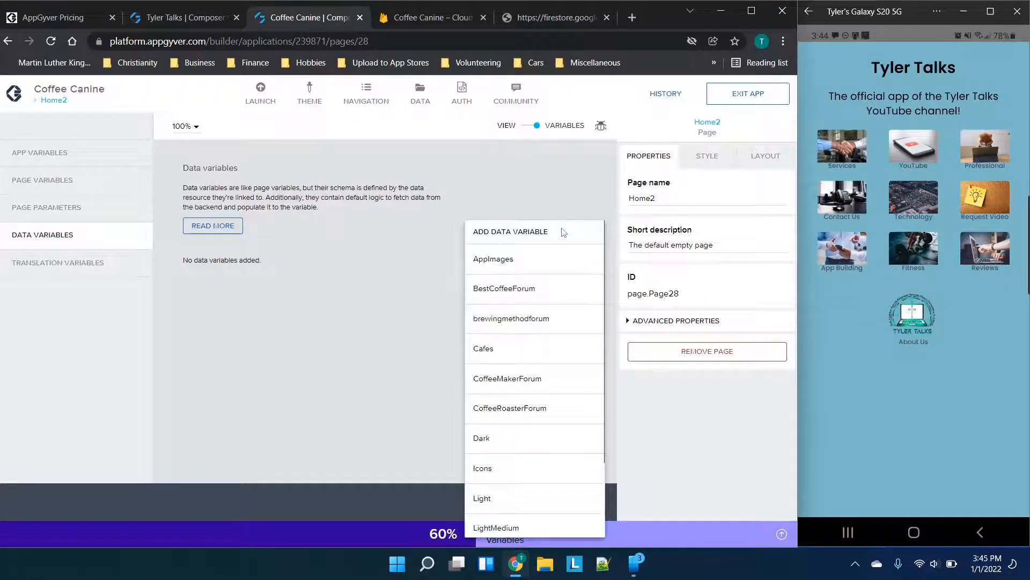
pyautogui.scroll(-2, 566, 382)
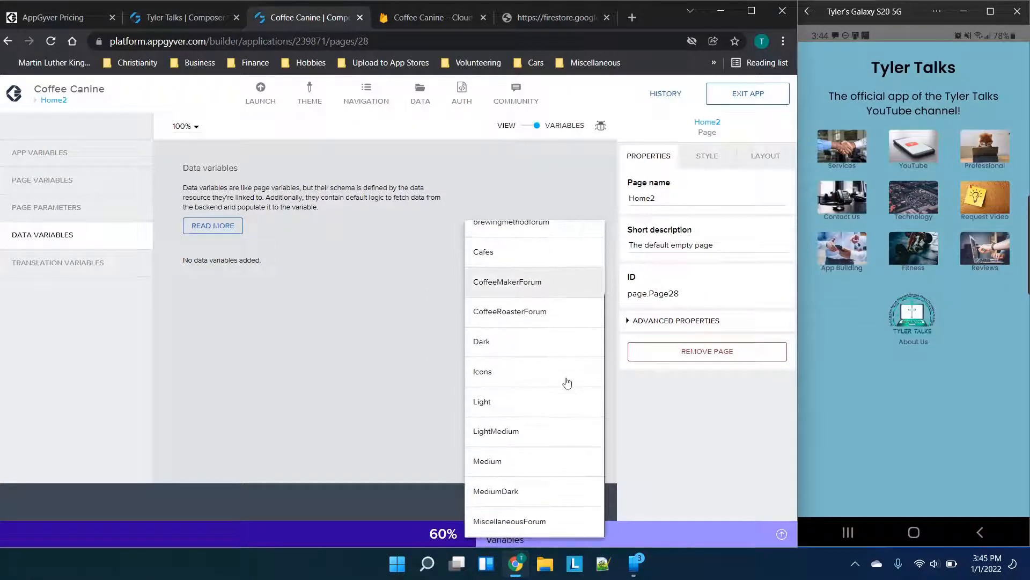
pyautogui.click(514, 371)
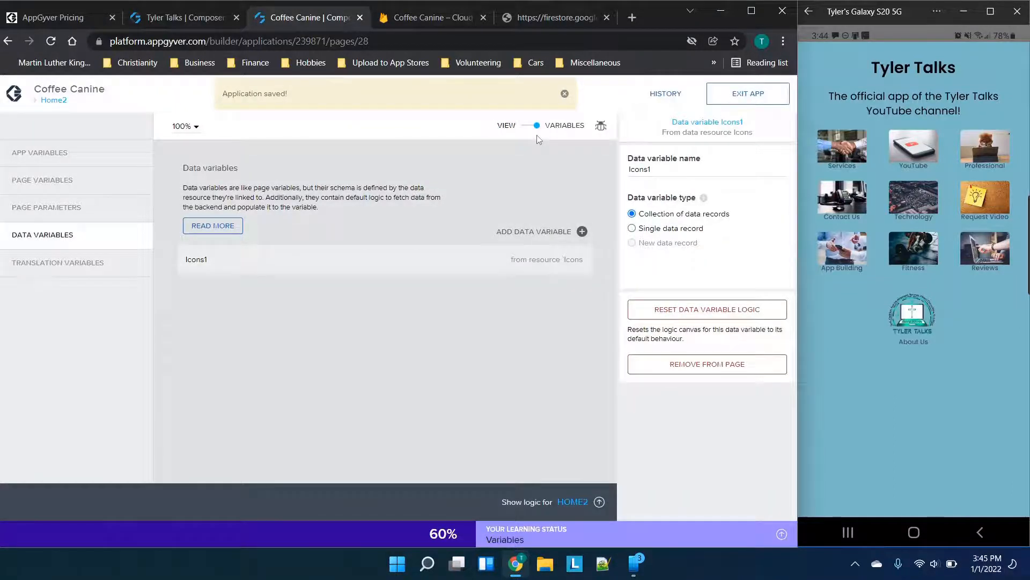
pyautogui.click(532, 126)
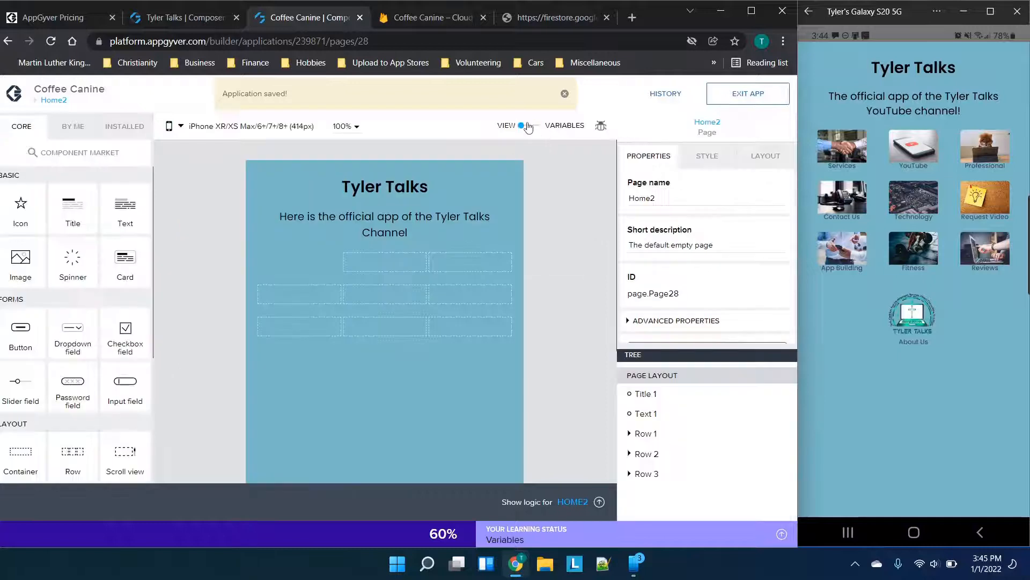
# Select Image 1 in the first cell of Row 1, switch its source binding to a formula, and clear the placeholder formula
pyautogui.click(321, 261)
pyautogui.click(636, 455)
pyautogui.click(661, 474)
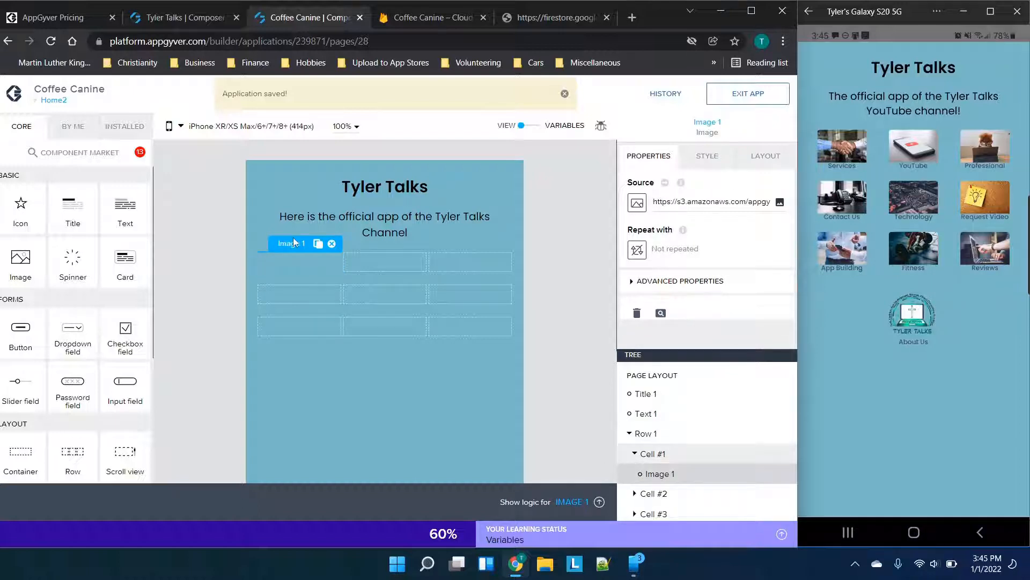
pyautogui.click(638, 202)
pyautogui.click(499, 292)
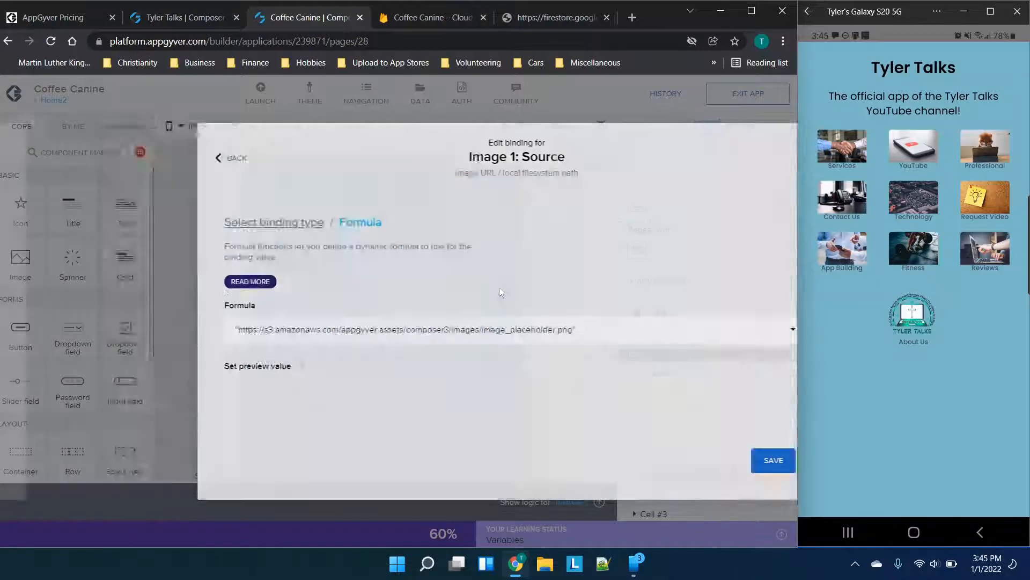
pyautogui.click(257, 326)
pyautogui.hotkey('ctrl', 'a')
pyautogui.press('BackSpace')
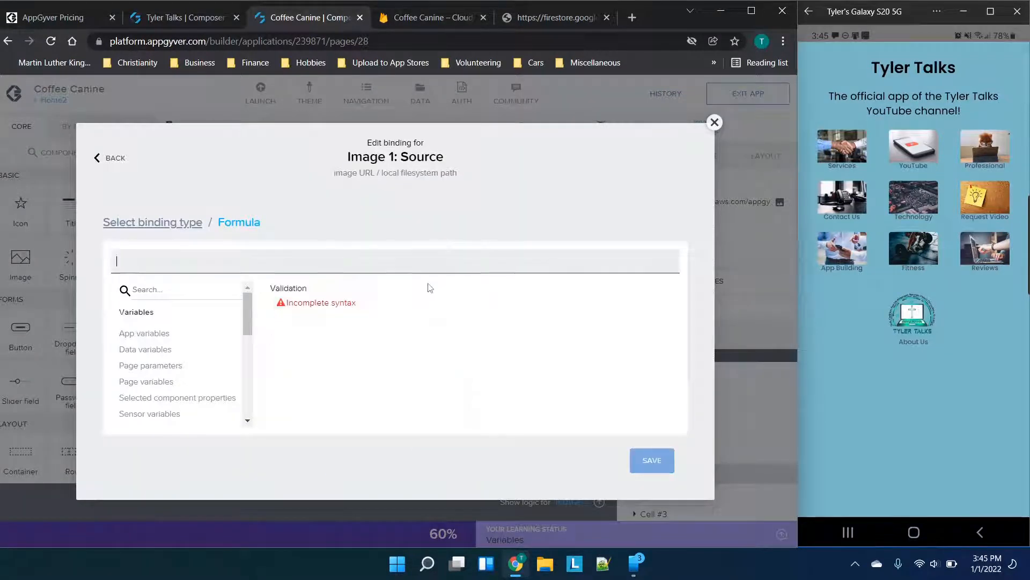
# Browse the fields of the Icons1 data variable and examine the example value of the iconncredits field
pyautogui.click(153, 350)
pyautogui.moveTo(456, 337); pyautogui.dragTo(459, 425)
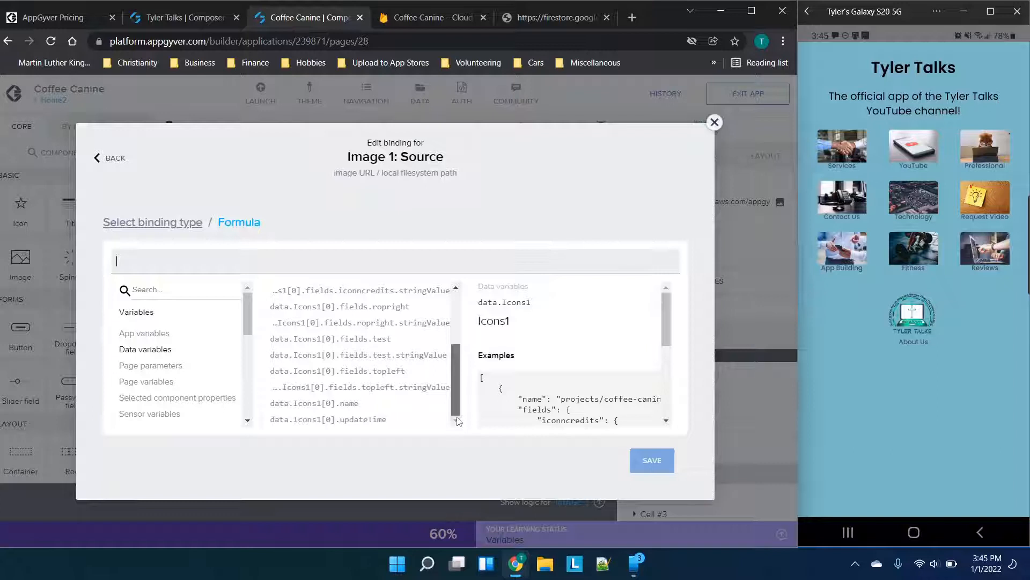
pyautogui.scroll(1, 460, 402)
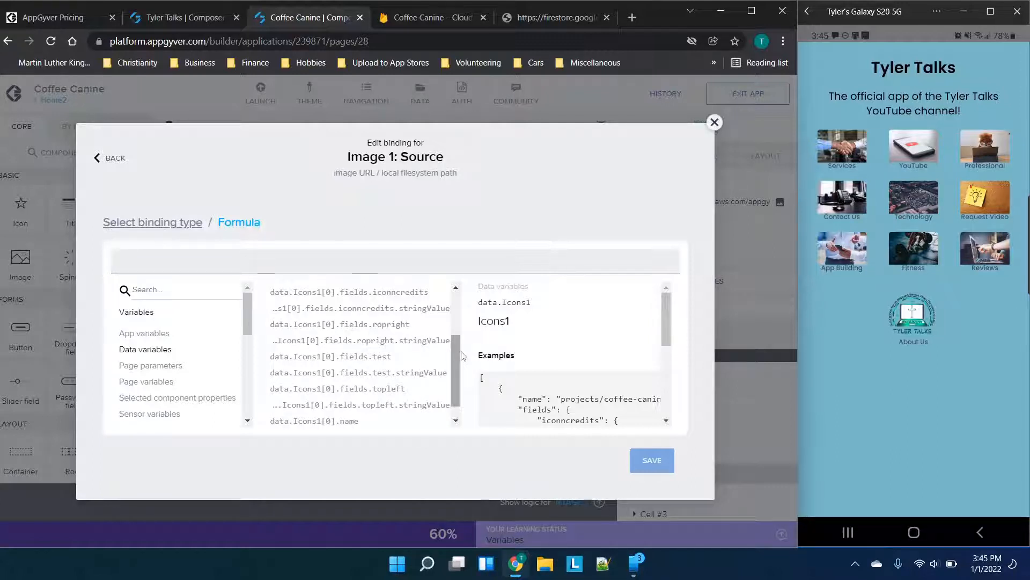
pyautogui.scroll(2, 451, 329)
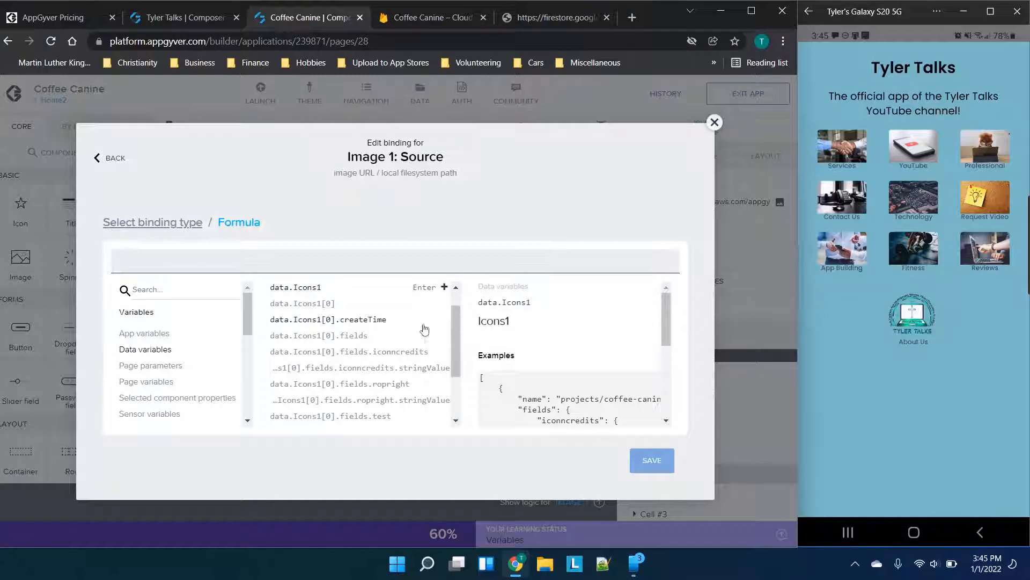
pyautogui.moveTo(400, 358)
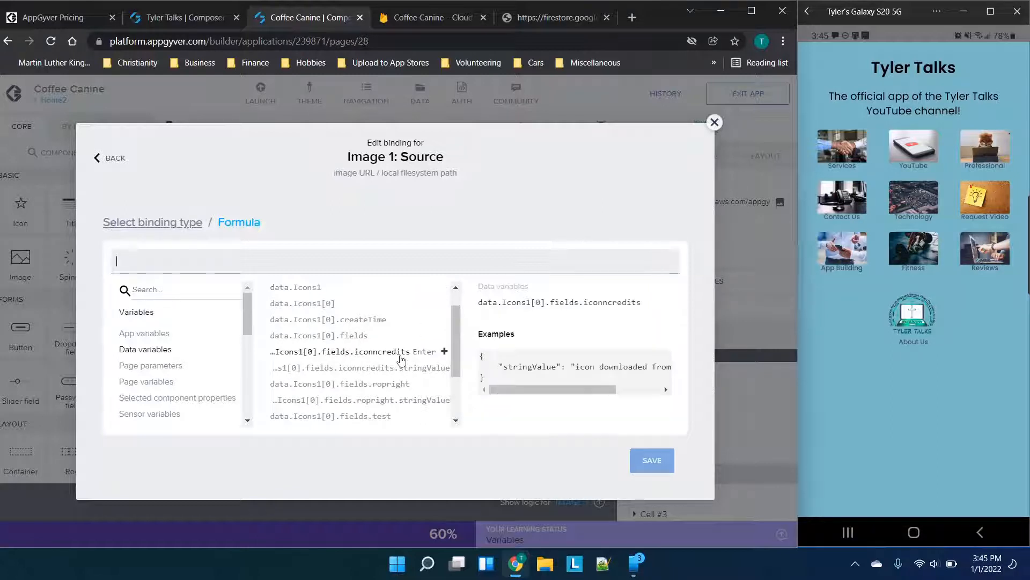
pyautogui.moveTo(580, 391); pyautogui.dragTo(612, 396)
pyautogui.moveTo(410, 369)
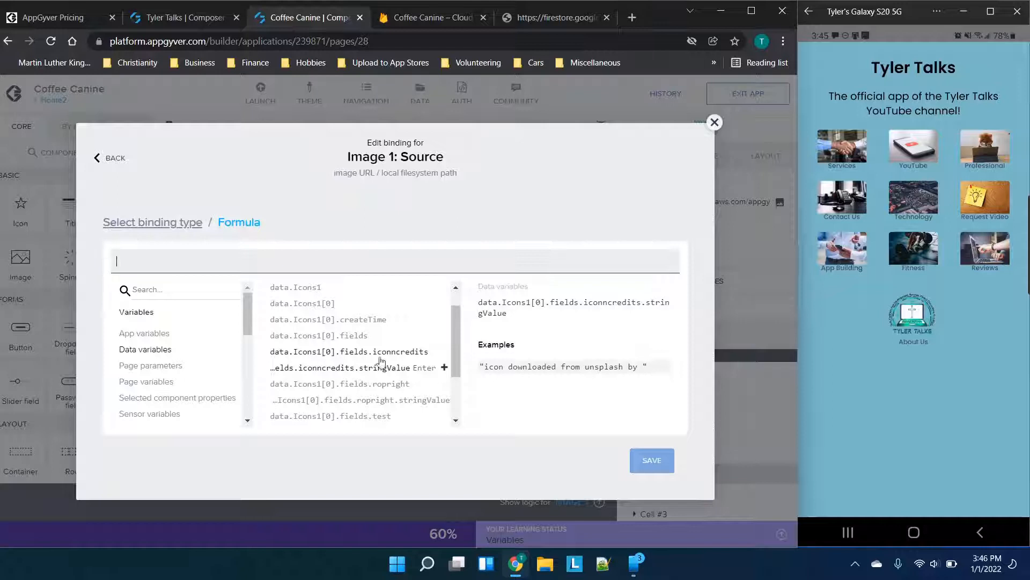
# Bind the first image's source to data.Icons1[0].fields.topleft.stringValue and save the application
pyautogui.scroll(-1, 427, 371)
pyautogui.scroll(-1, 426, 372)
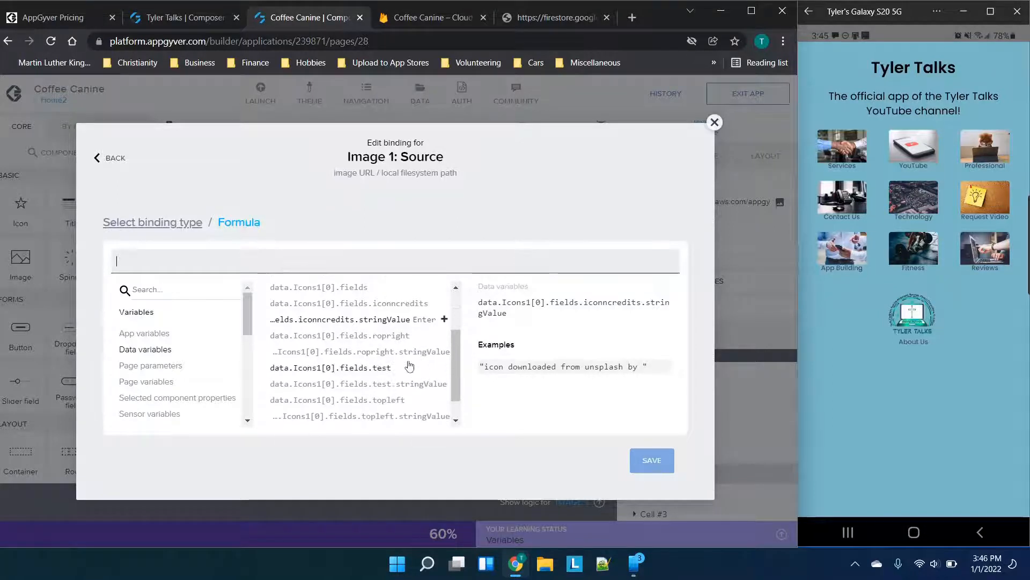
pyautogui.scroll(-1, 401, 359)
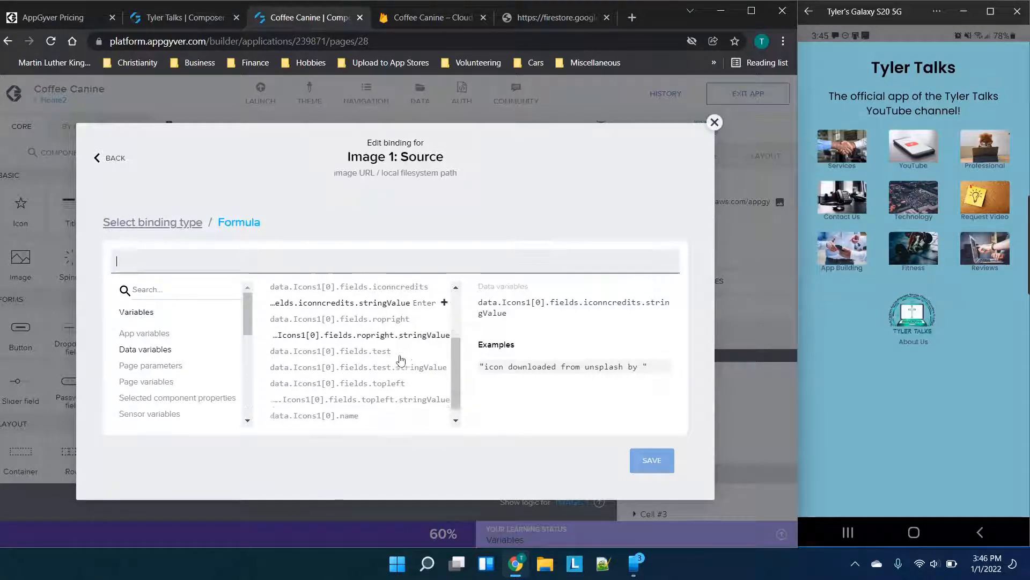
pyautogui.moveTo(390, 383)
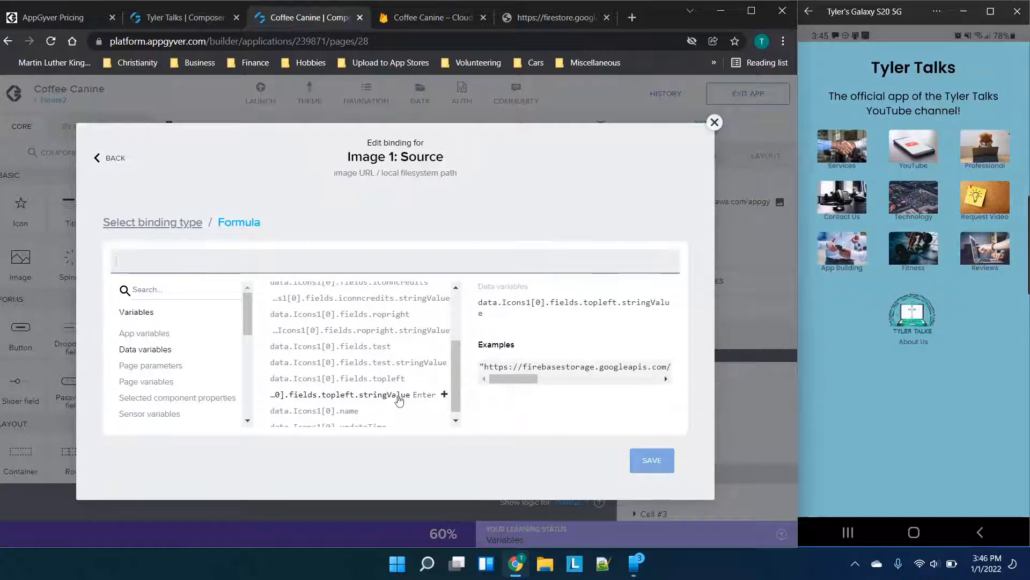
pyautogui.click(399, 400)
pyautogui.click(649, 470)
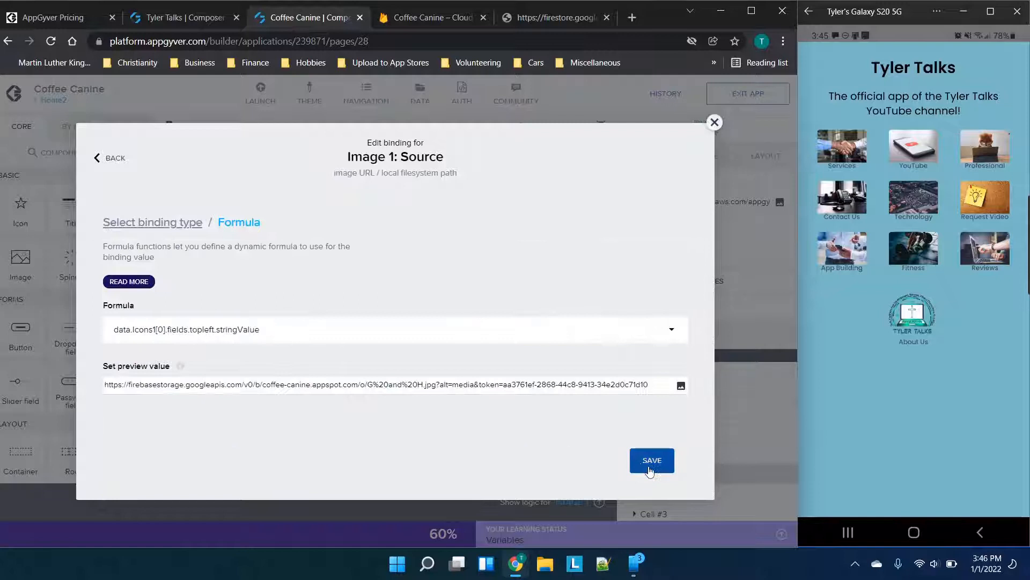
pyautogui.click(646, 462)
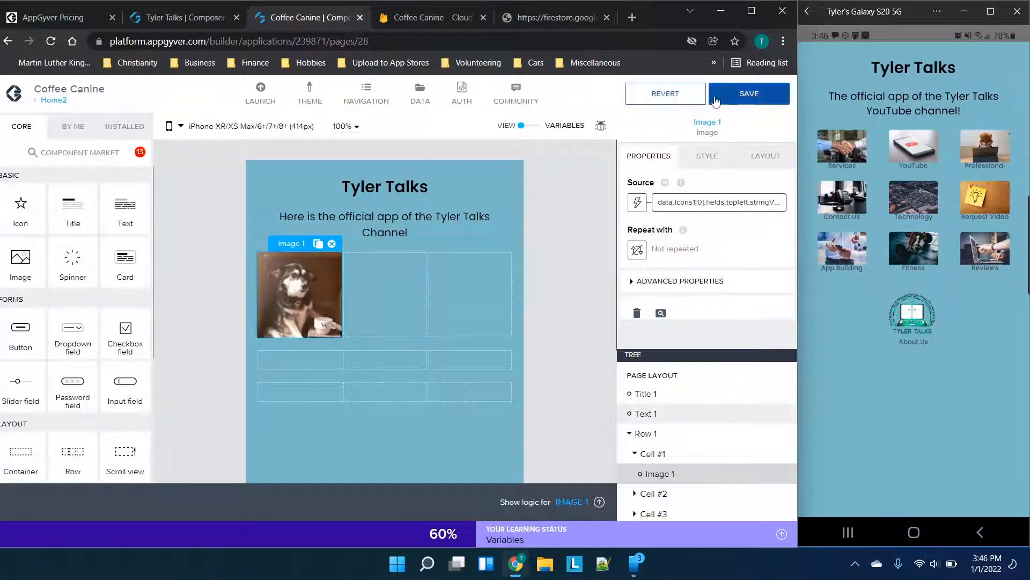
pyautogui.click(749, 93)
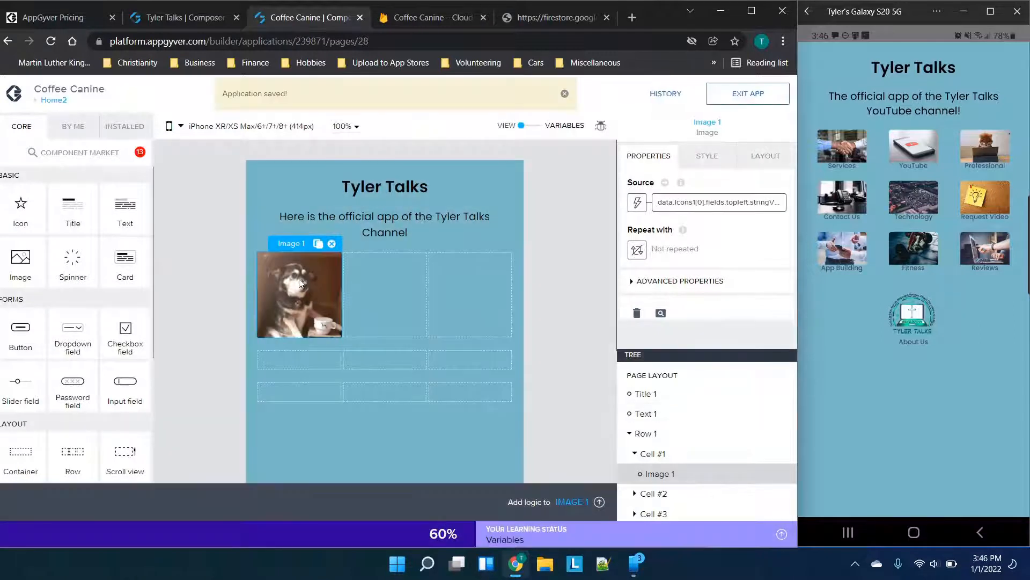
# Copy Image 1 from the first cell of Row 1 into the second and third cells
pyautogui.hotkey('ctrl', 'c')
pyautogui.click(388, 270)
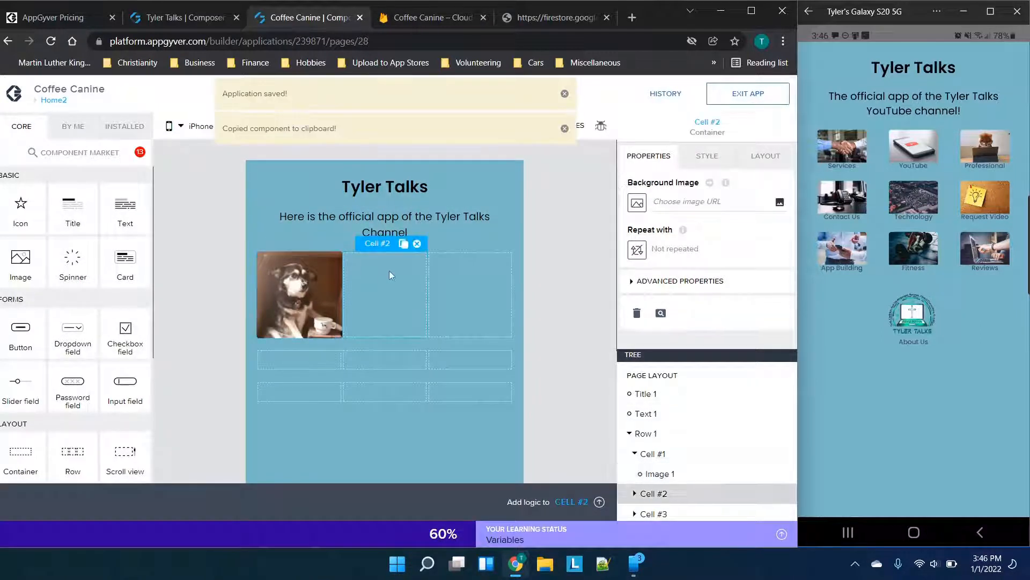
pyautogui.hotkey('ctrl', 'v')
pyautogui.click(467, 275)
pyautogui.hotkey('ctrl', 'v')
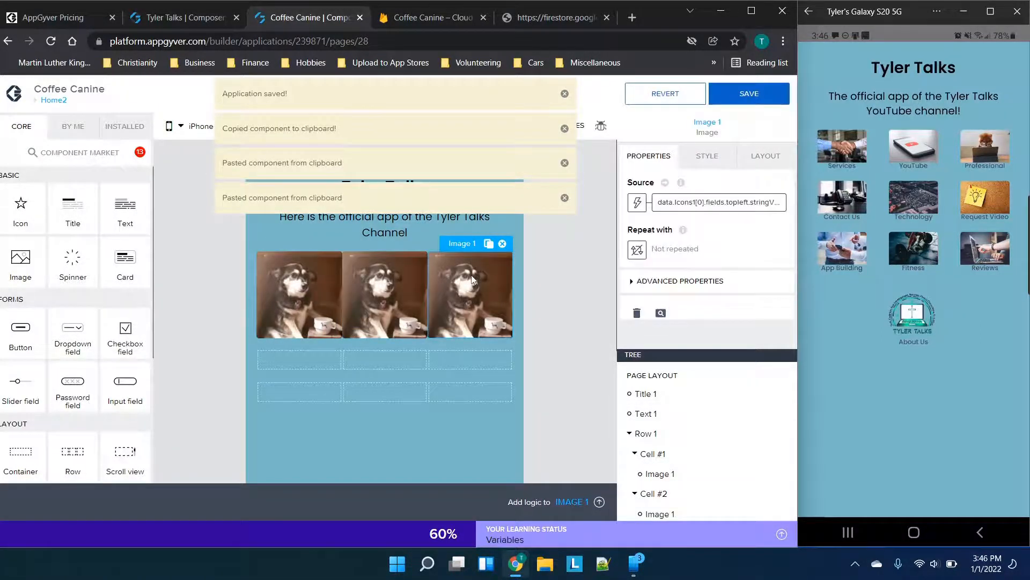
# Replace the source formula of the image in Row 1's third cell with data.Icons1[0].fields.ropright.stringValue
pyautogui.click(660, 207)
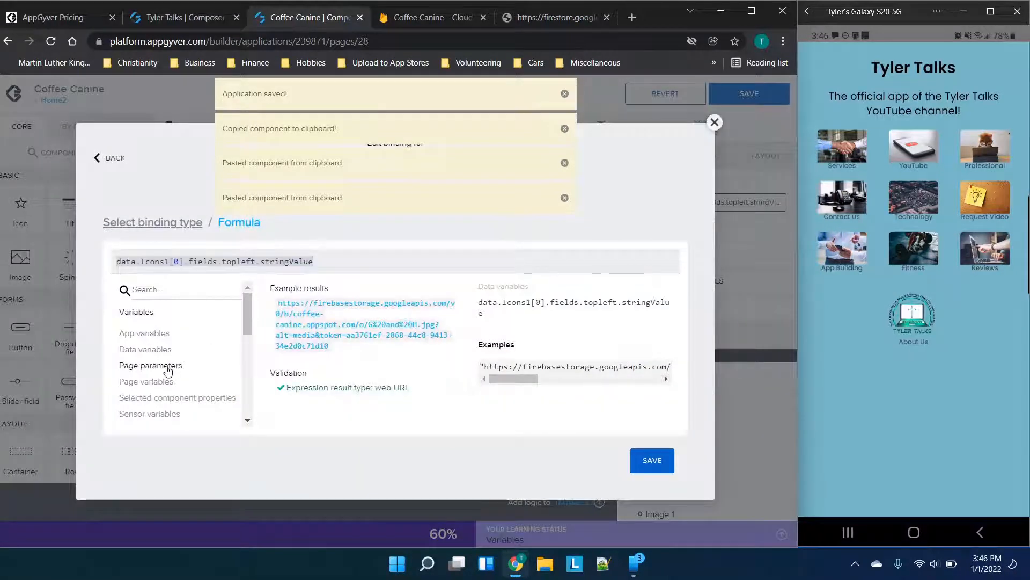
pyautogui.click(156, 349)
pyautogui.moveTo(325, 258); pyautogui.dragTo(1, 253)
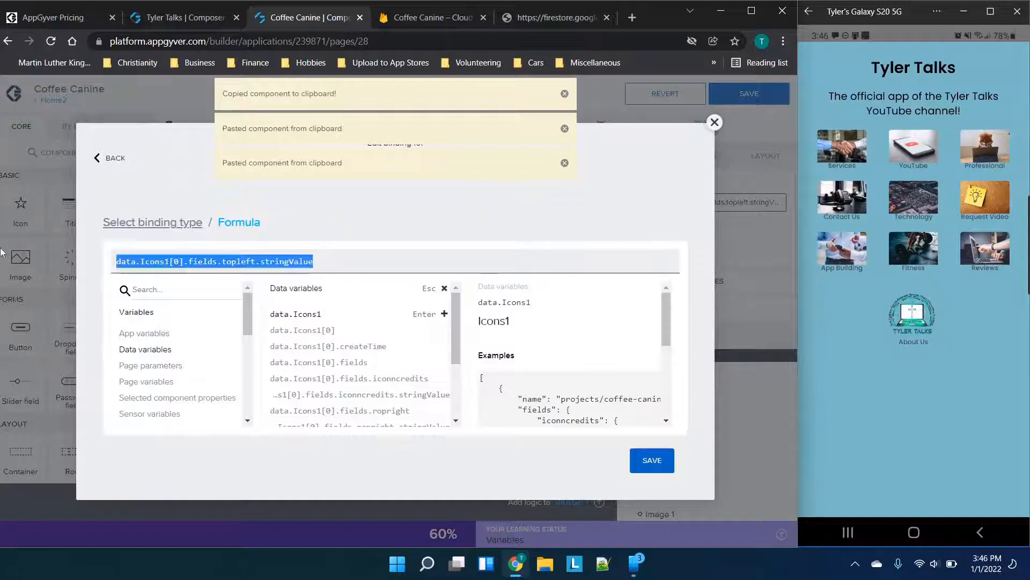
pyautogui.press('BackSpace')
pyautogui.click(152, 350)
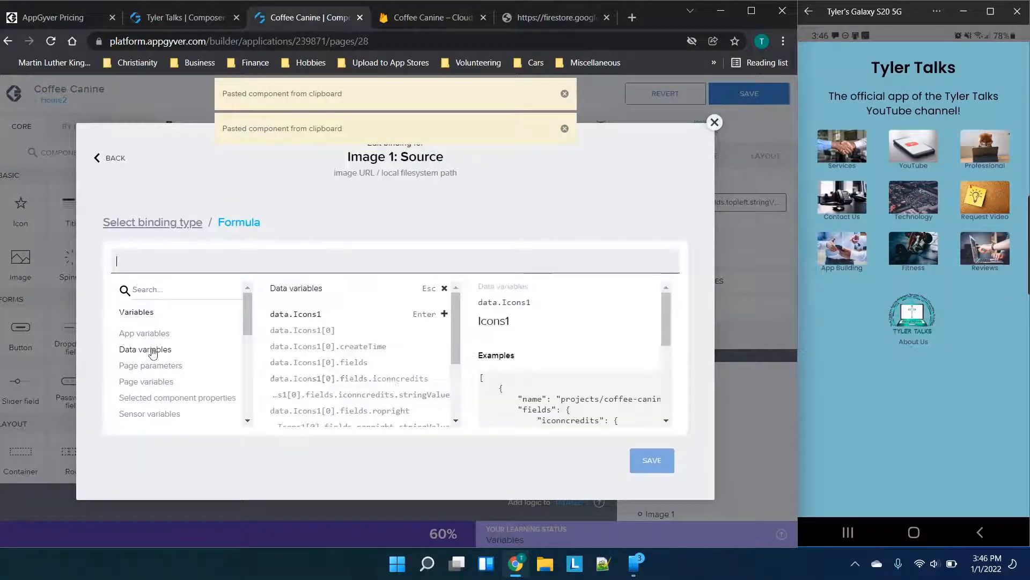
pyautogui.scroll(-1, 400, 381)
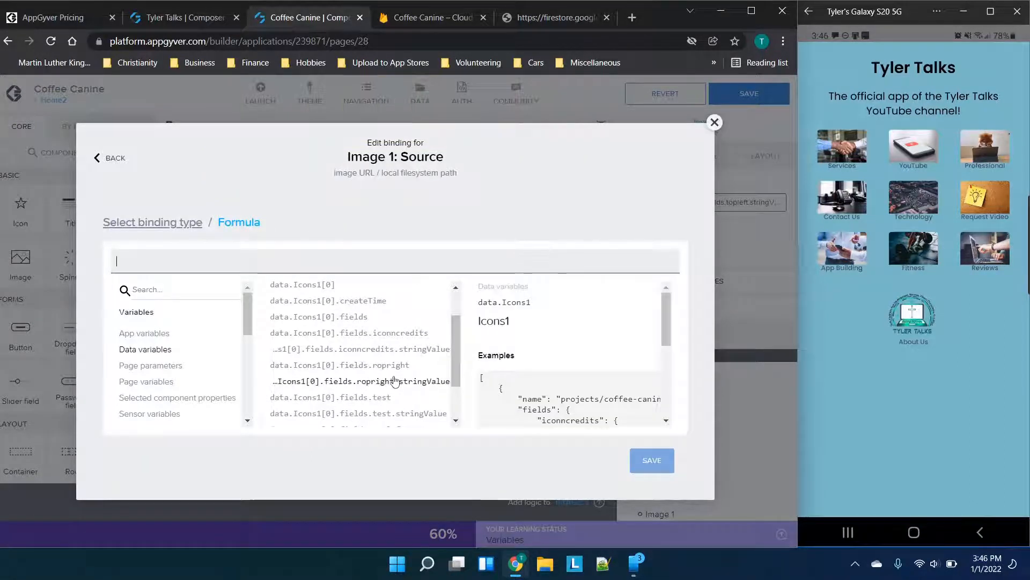
pyautogui.click(395, 381)
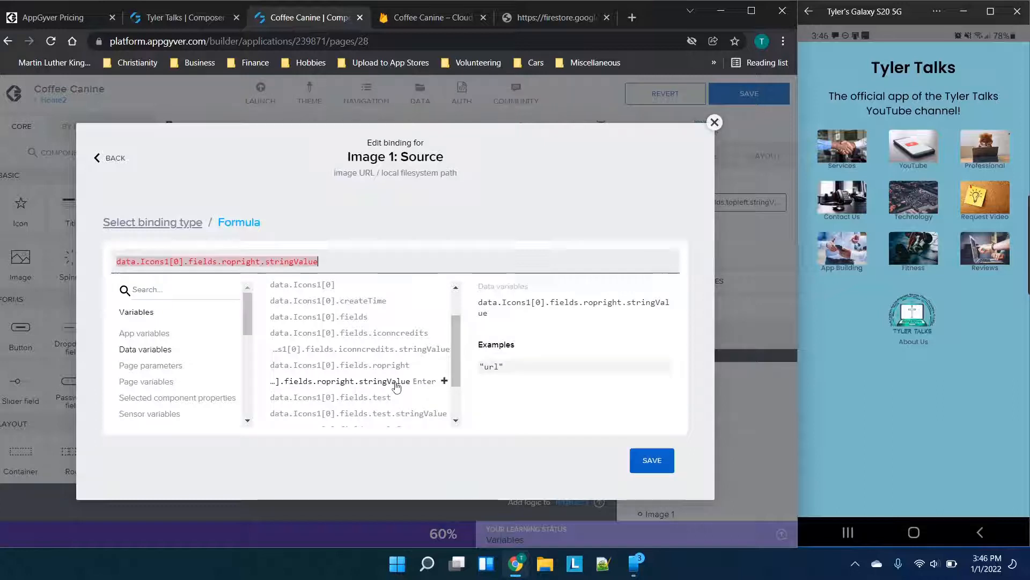
pyautogui.click(655, 466)
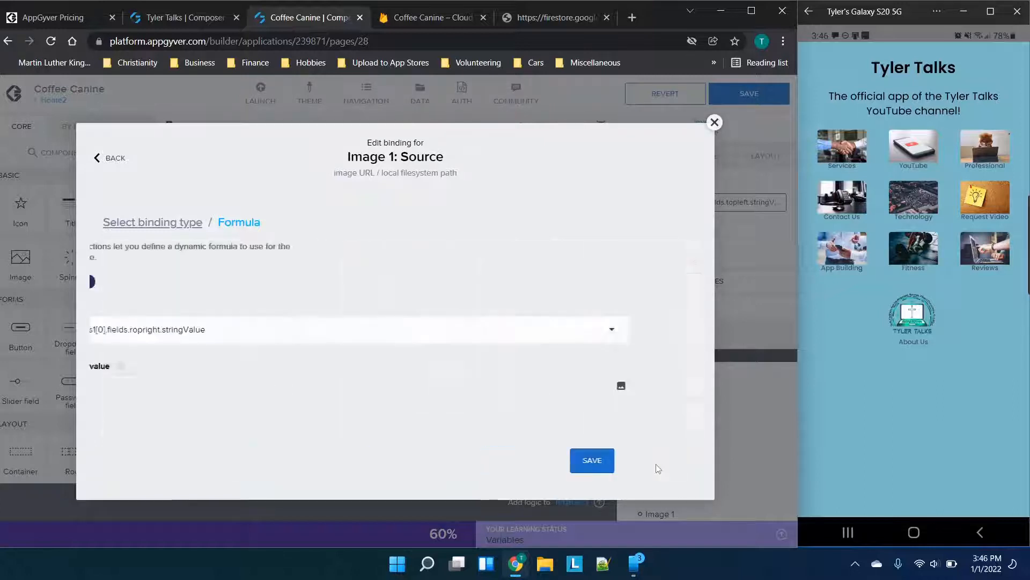
pyautogui.click(651, 461)
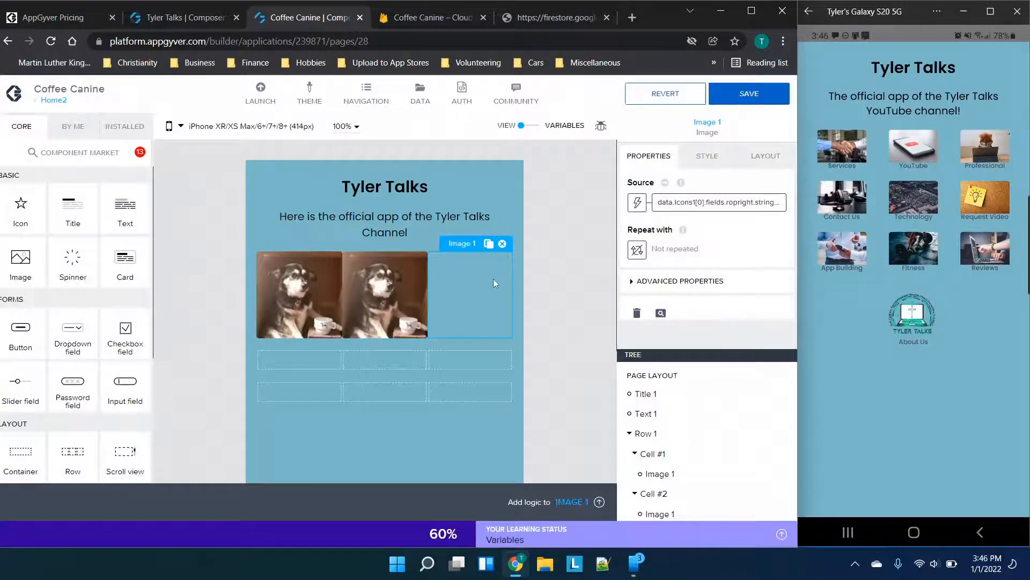
# Switch to the Icons document in Firebase and add a string field named height with the value 75
pyautogui.click(446, 4)
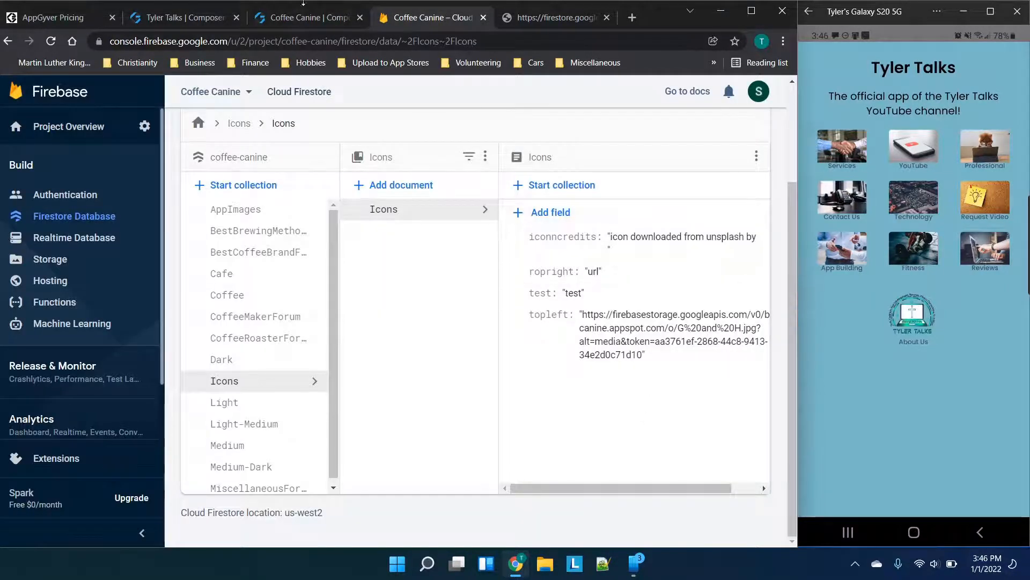
pyautogui.click(310, 22)
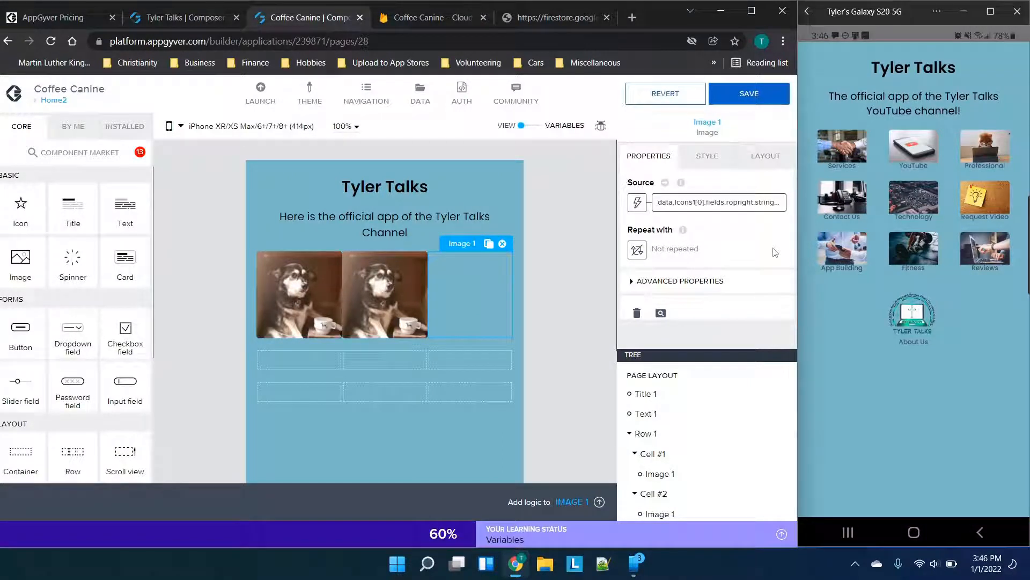
pyautogui.click(429, 18)
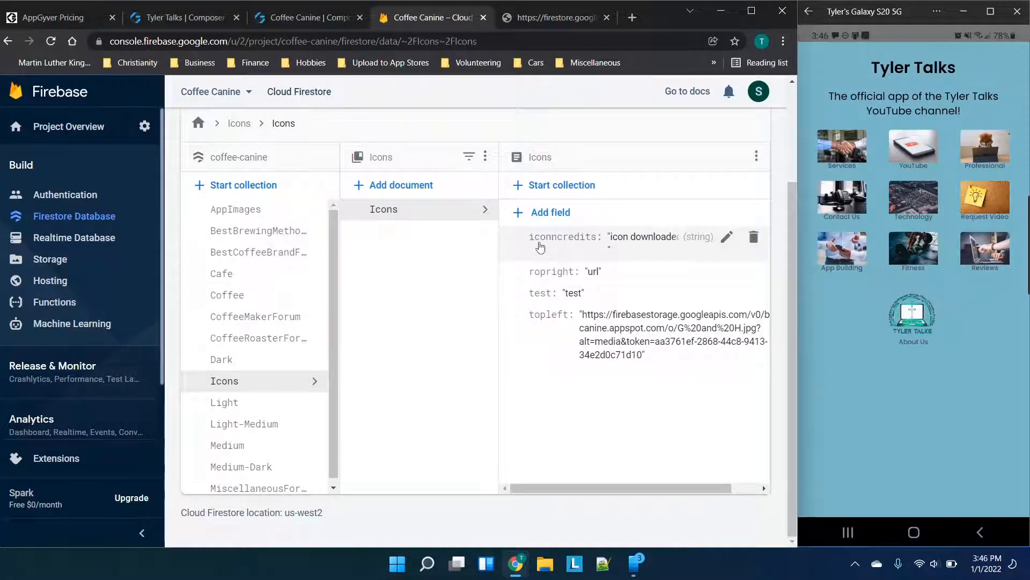
pyautogui.click(543, 213)
pyautogui.click(541, 241)
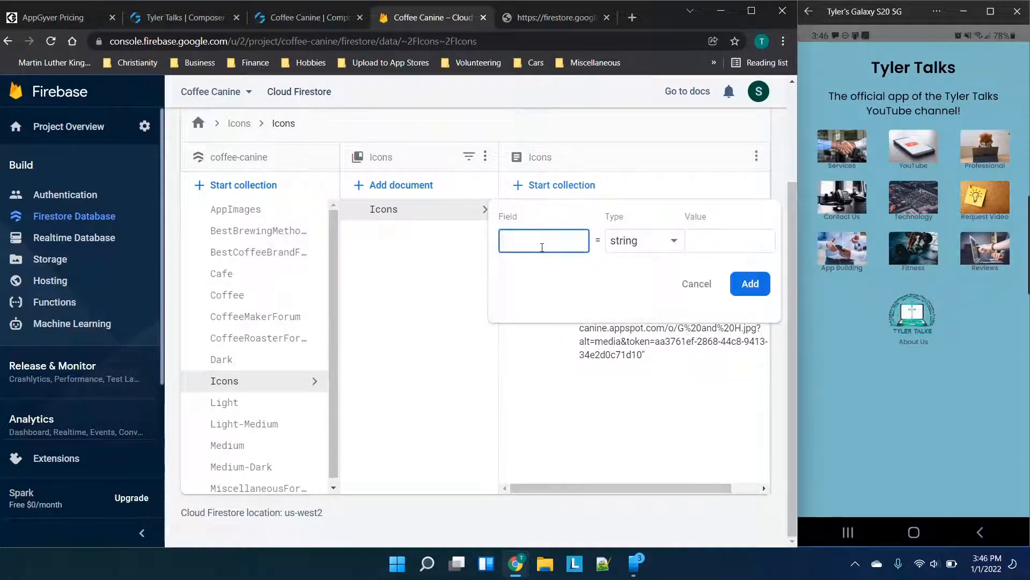
pyautogui.press('Tab')
pyautogui.press('Tab')
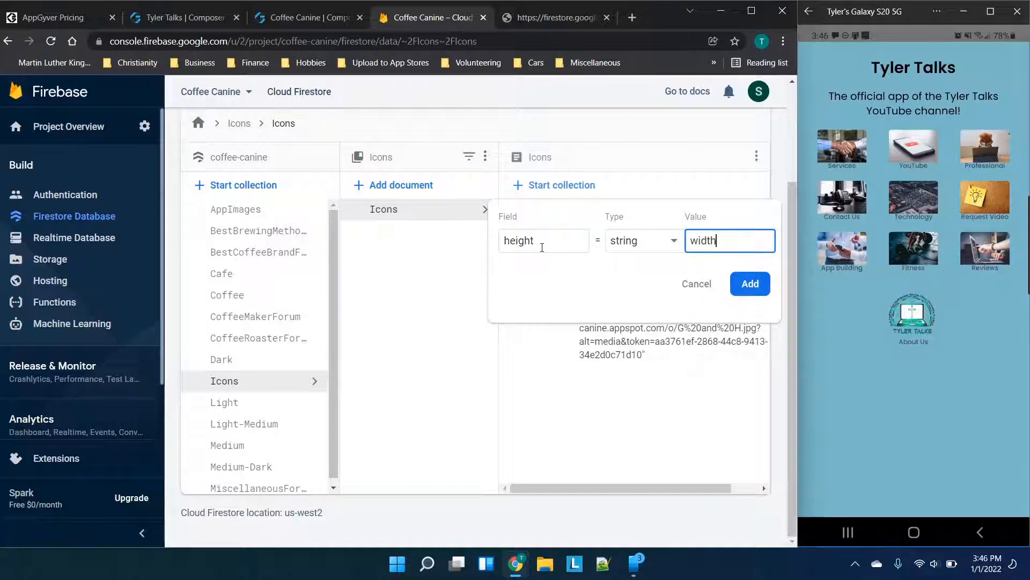
pyautogui.doubleClick(721, 236)
pyautogui.press('BackSpace')
pyautogui.click(749, 283)
# Add a string field named width with the value 75 to the Icons document
pyautogui.click(561, 215)
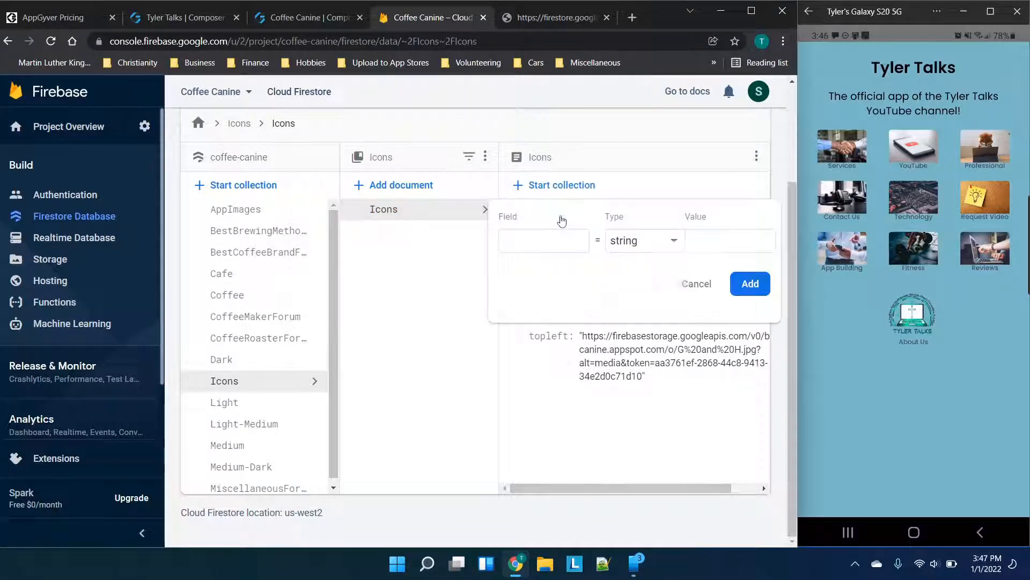
pyautogui.click(566, 241)
pyautogui.write('width')
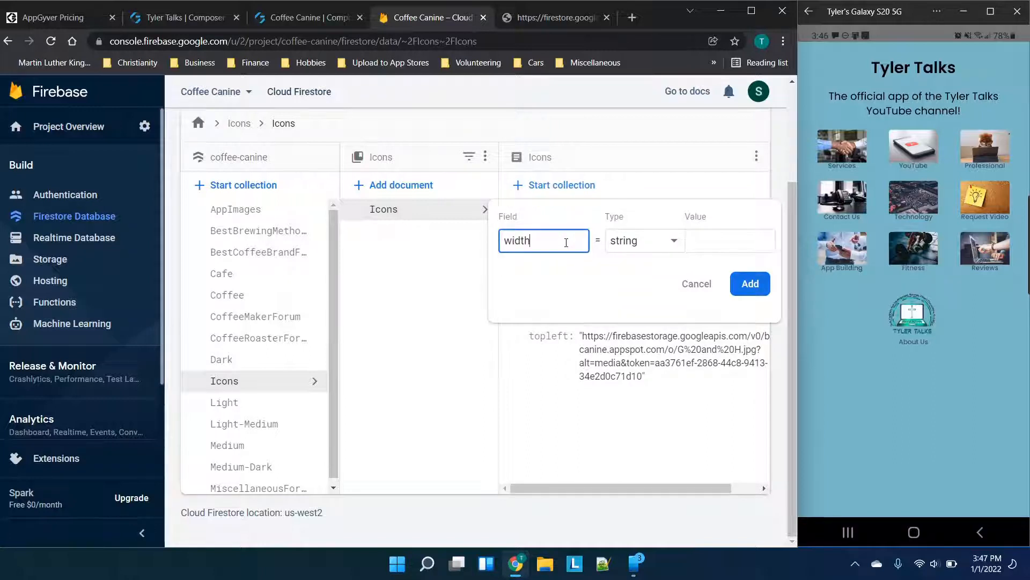
pyautogui.click(705, 233)
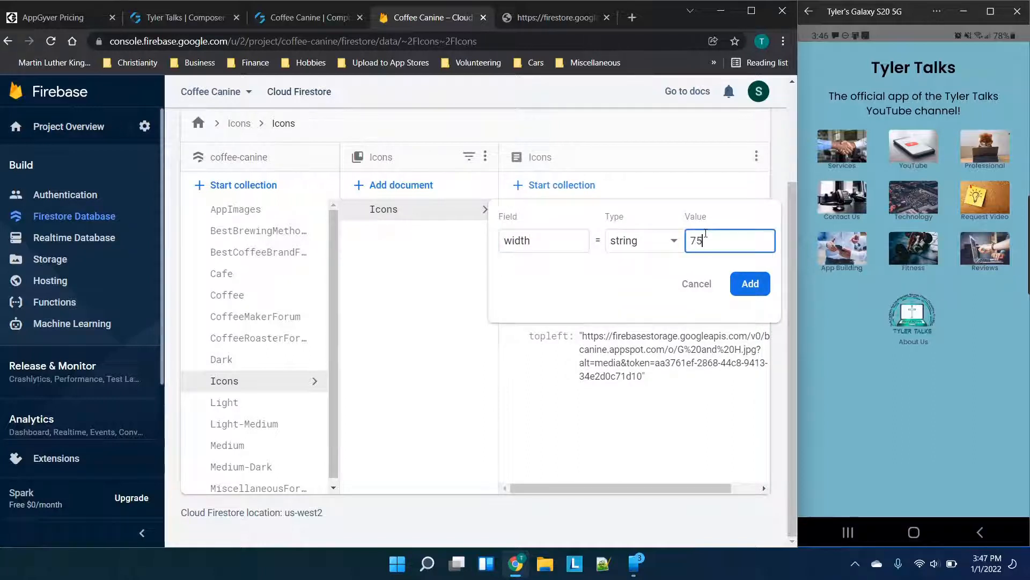
pyautogui.write('75')
pyautogui.click(749, 284)
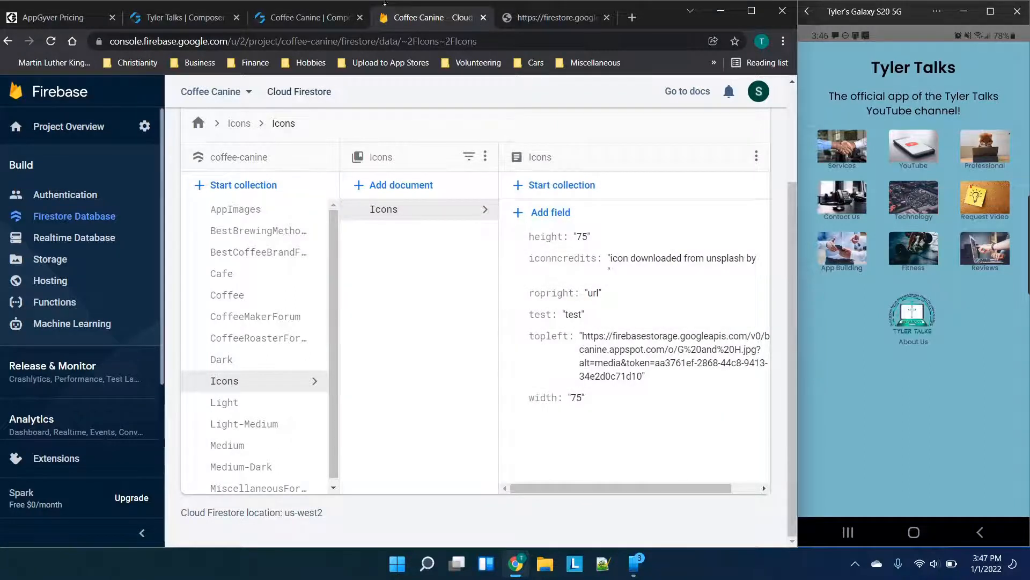
# Switch to the AppGyver composer and open the width and height layout options of the image in Row 1's first cell
pyautogui.click(276, 18)
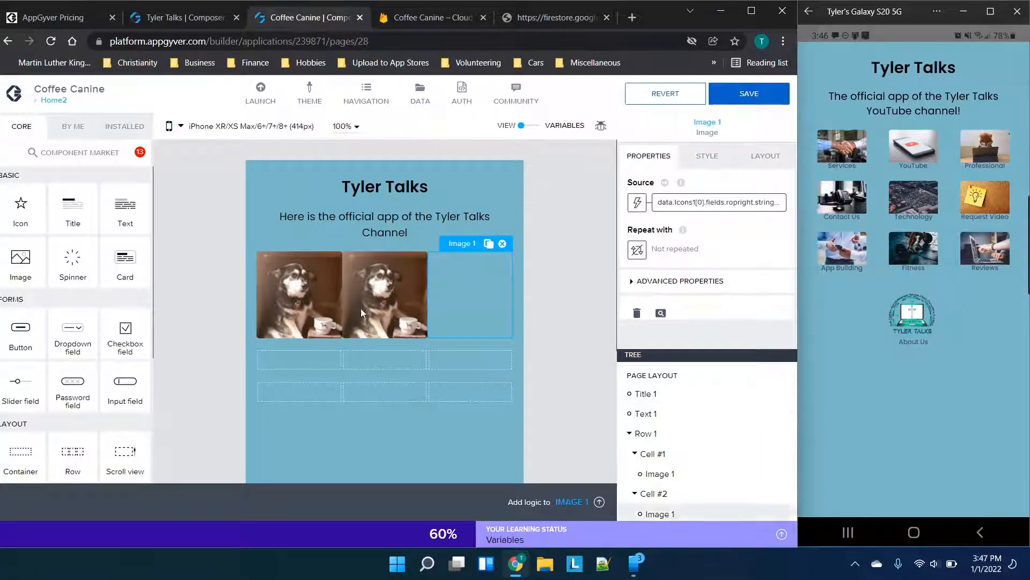
pyautogui.click(302, 273)
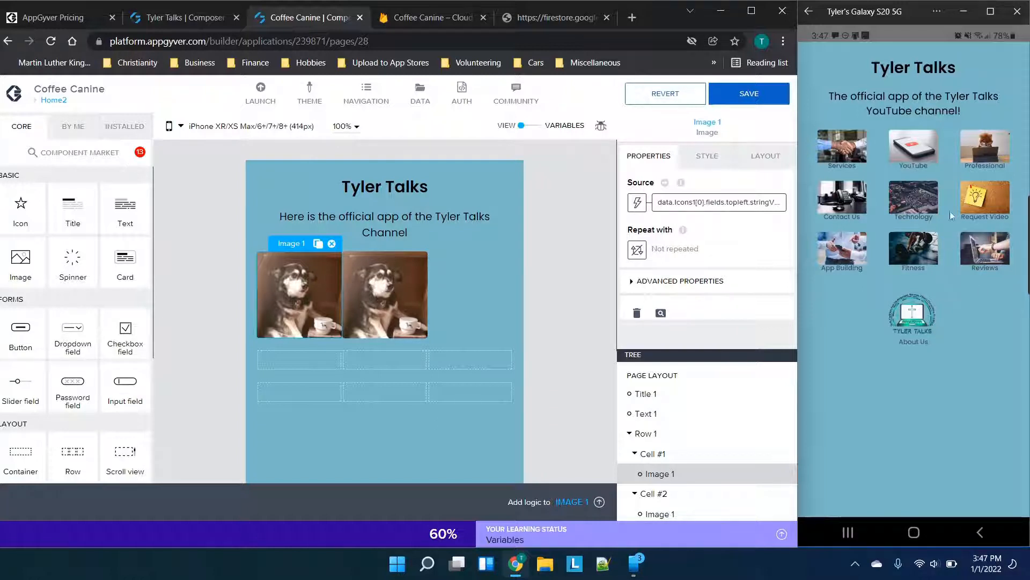
pyautogui.click(759, 168)
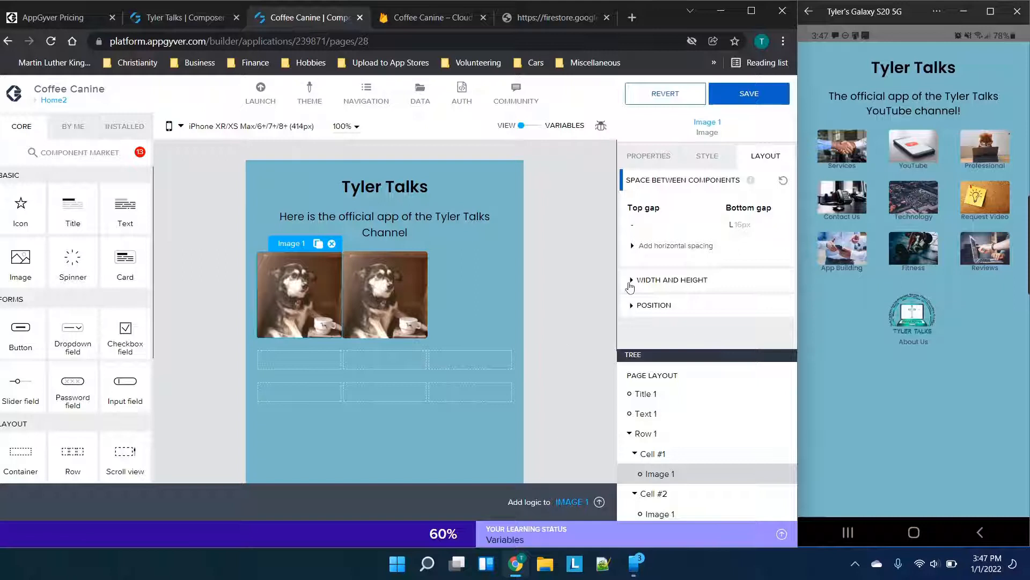
pyautogui.click(633, 305)
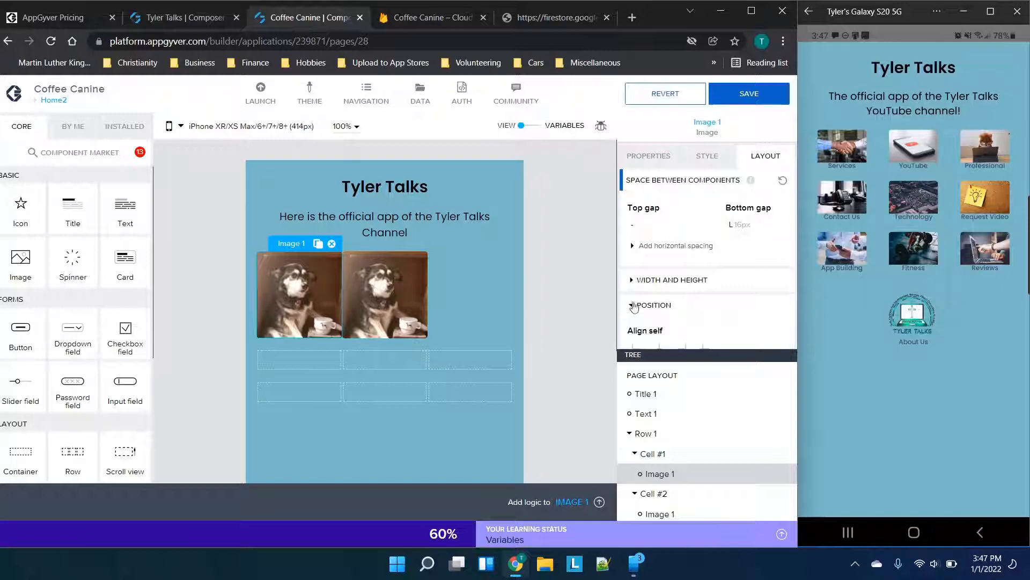
pyautogui.scroll(-1, 633, 306)
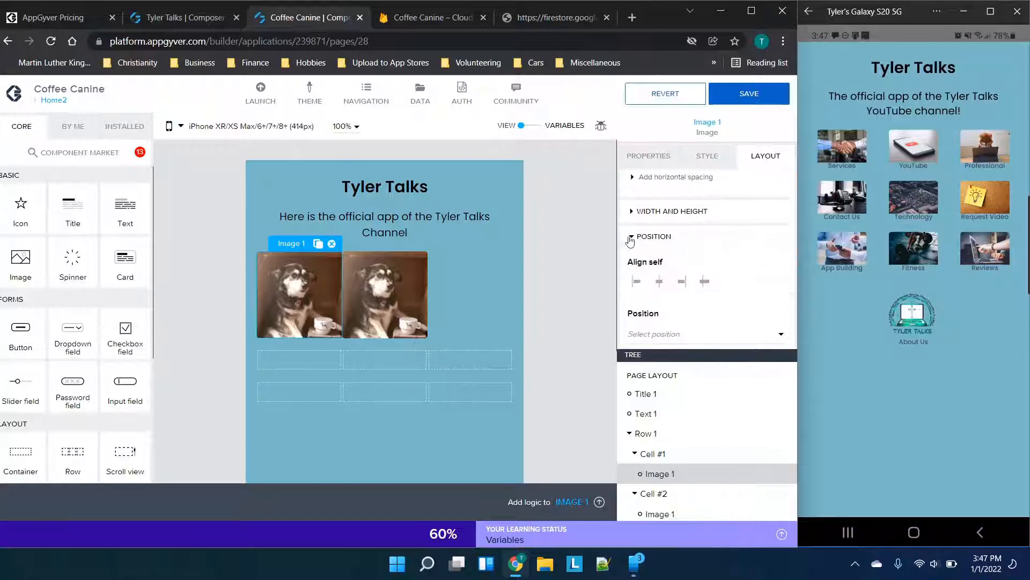
pyautogui.click(630, 213)
pyautogui.scroll(-1, 746, 228)
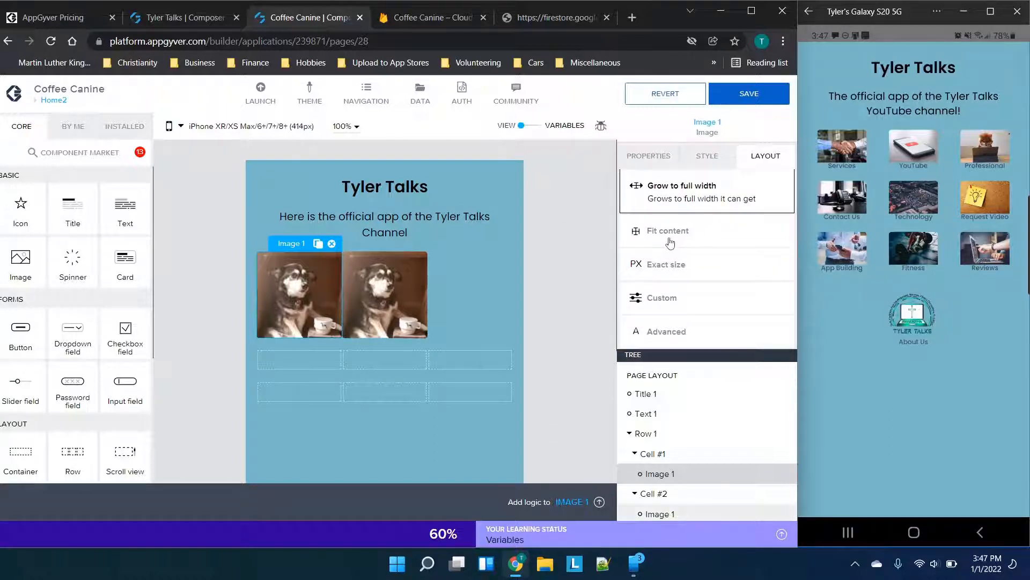
pyautogui.scroll(-1, 670, 254)
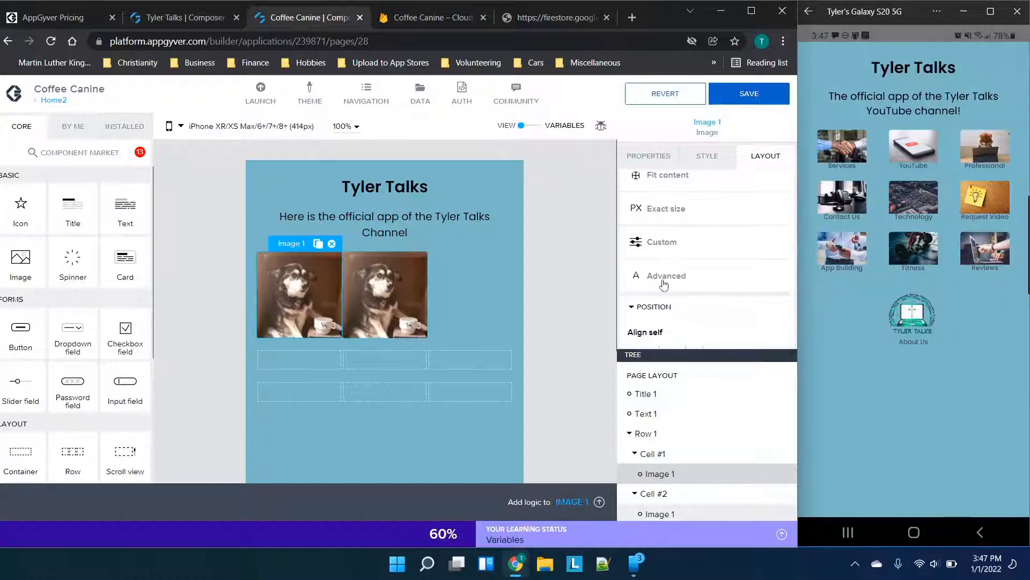
# Try to bind the first-cell image's width to a formula using the Exact size option
pyautogui.click(663, 278)
pyautogui.scroll(-2, 680, 280)
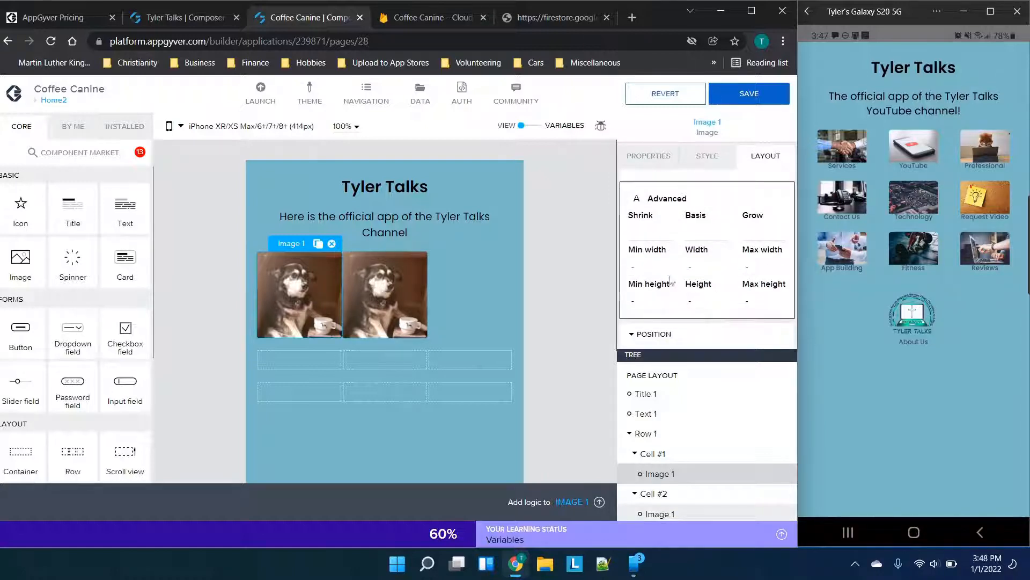
pyautogui.scroll(2, 775, 284)
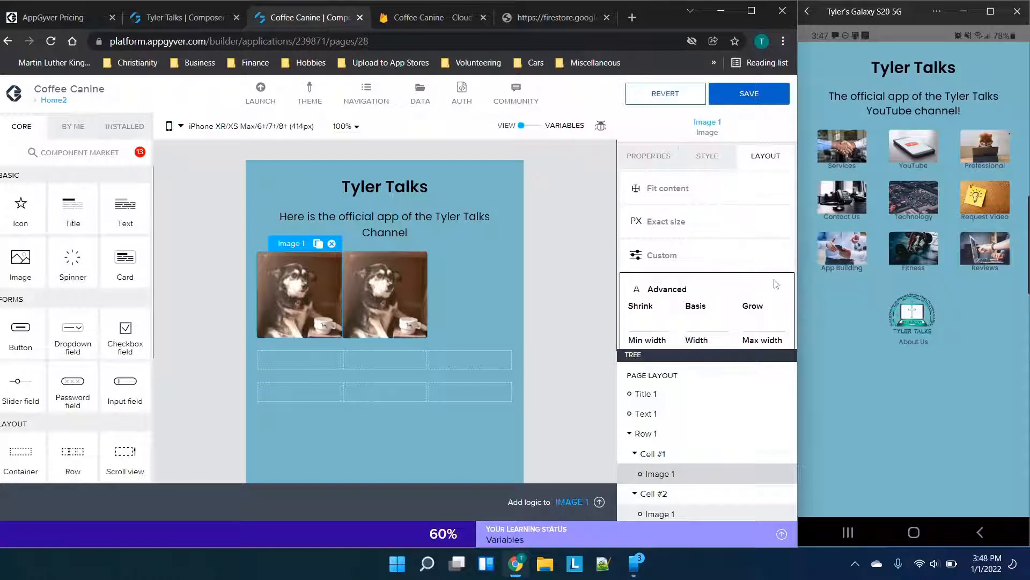
pyautogui.click(669, 223)
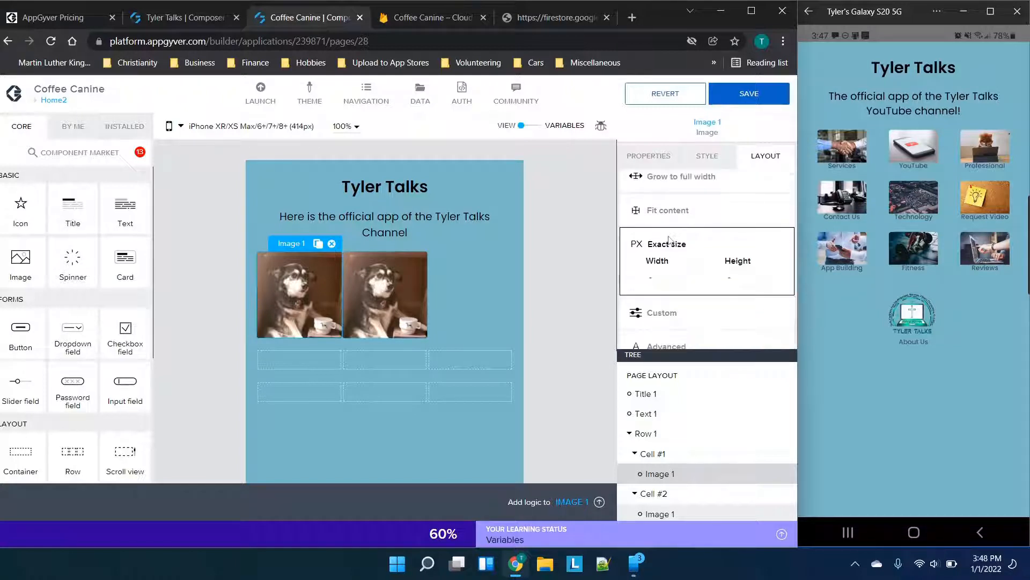
pyautogui.click(656, 277)
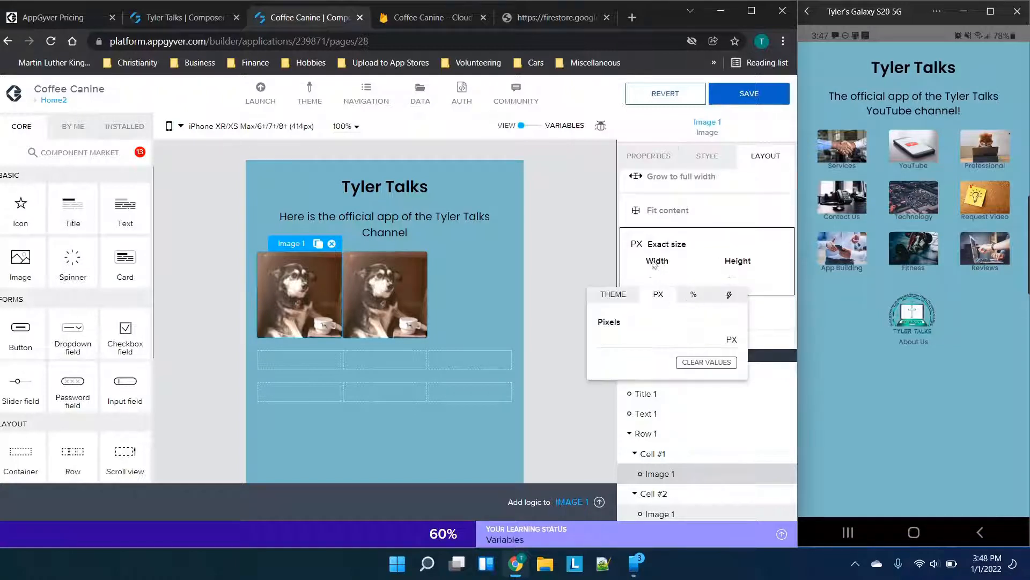
pyautogui.click(729, 295)
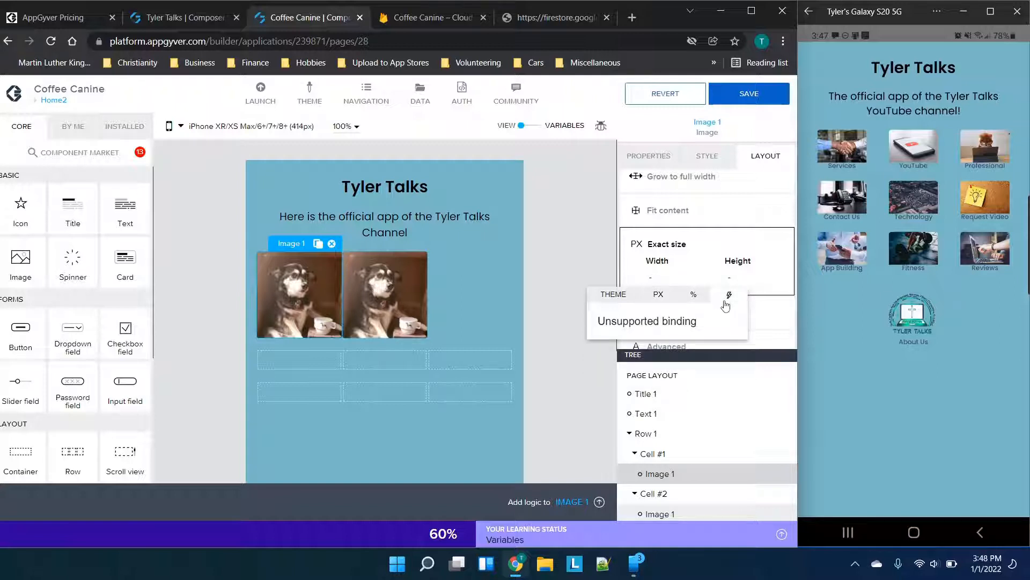
pyautogui.click(574, 271)
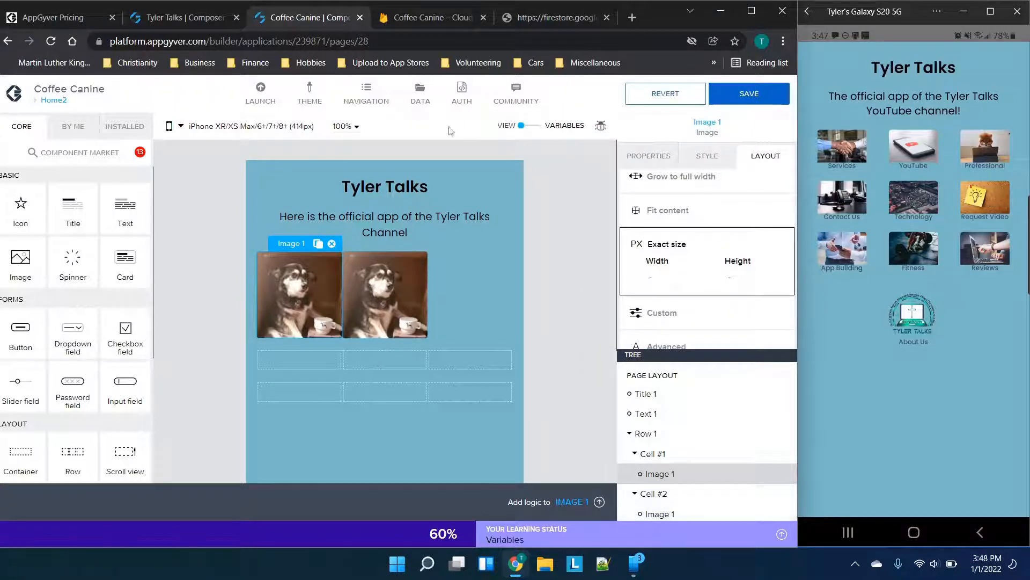
# Run the Get Collection test of the Icons data resource, set the schema from the response, and save the app
pyautogui.click(421, 96)
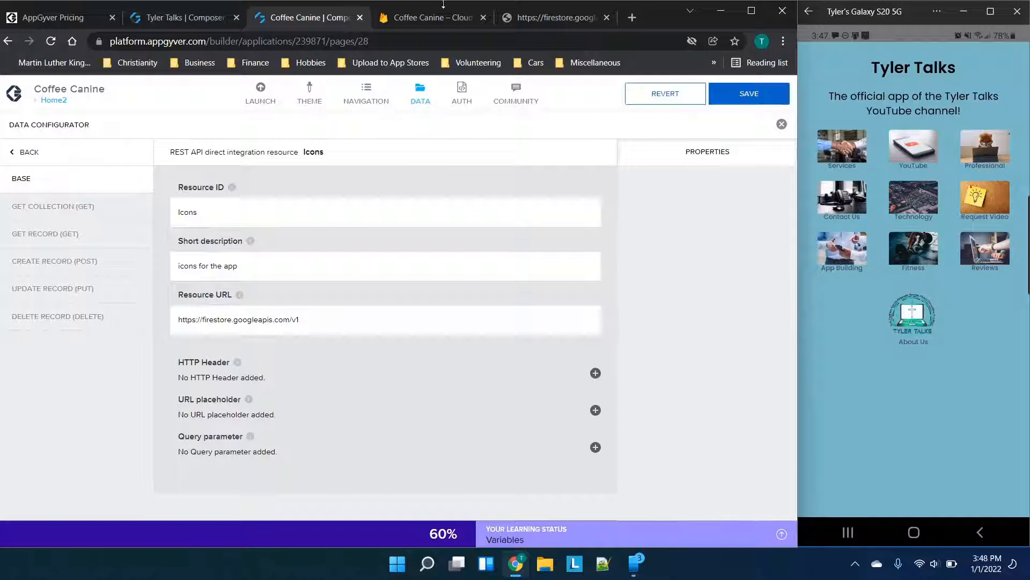
pyautogui.click(63, 209)
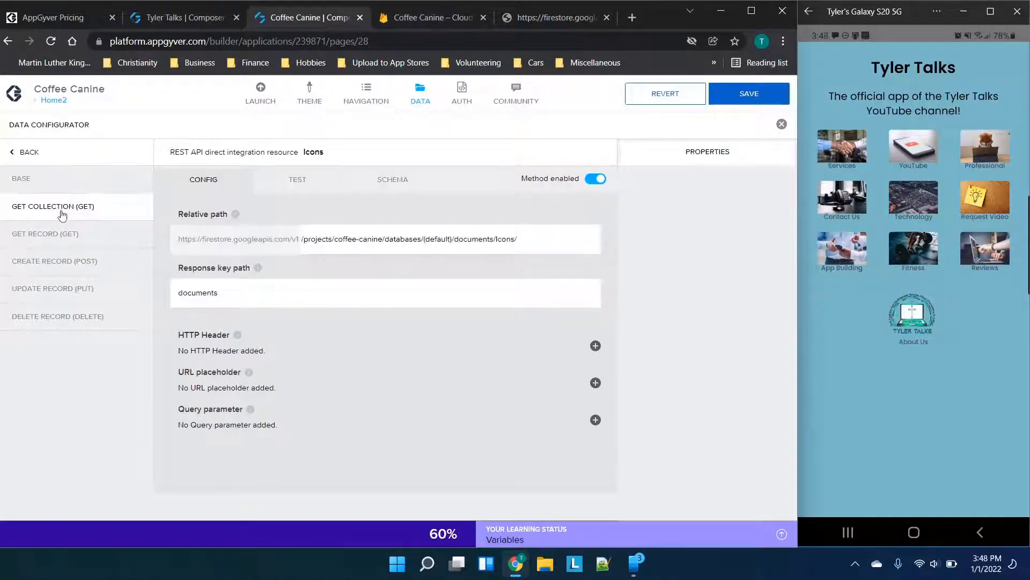
pyautogui.click(284, 193)
pyautogui.click(260, 216)
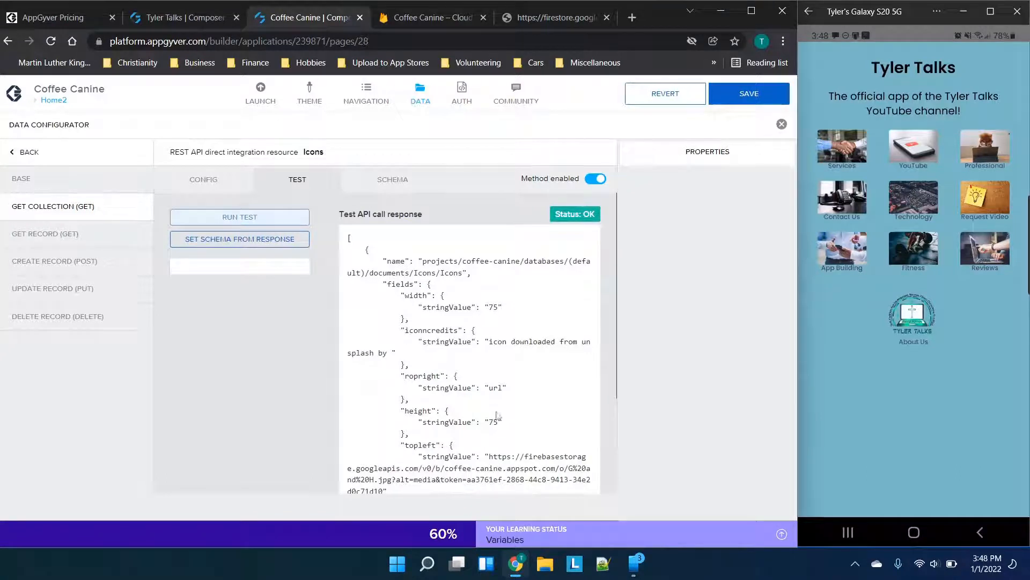
pyautogui.click(213, 240)
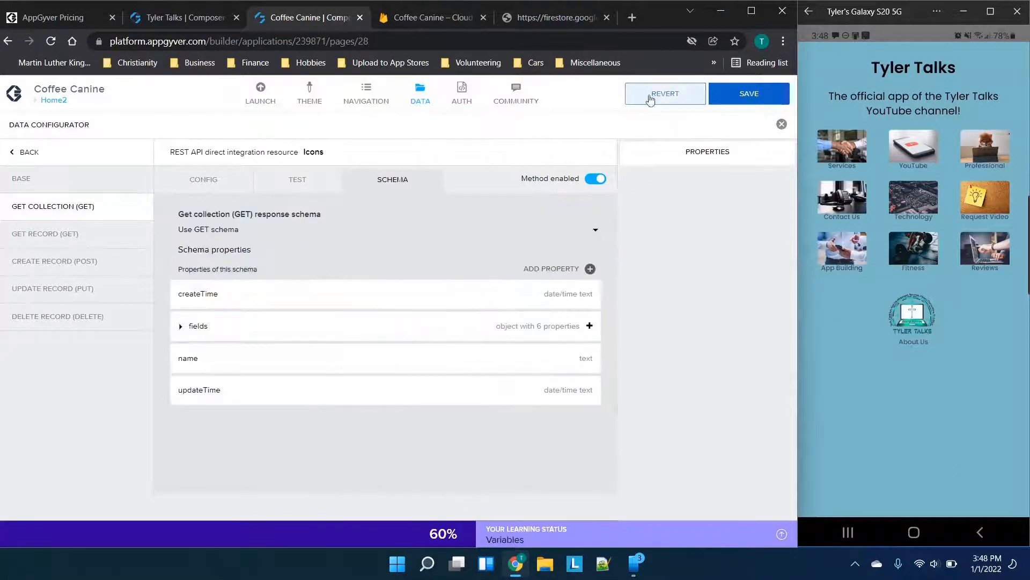
pyautogui.click(743, 94)
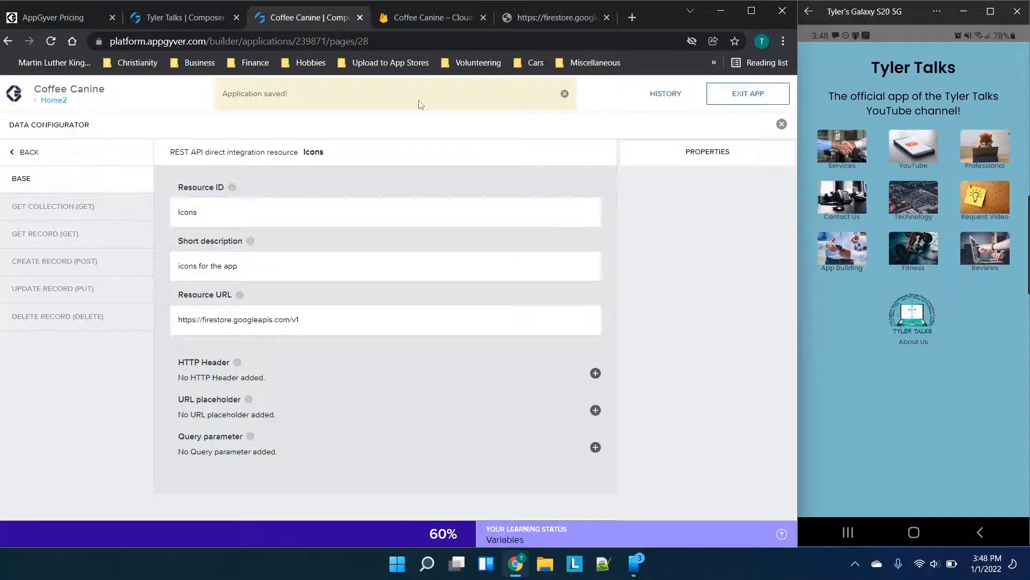
pyautogui.click(420, 106)
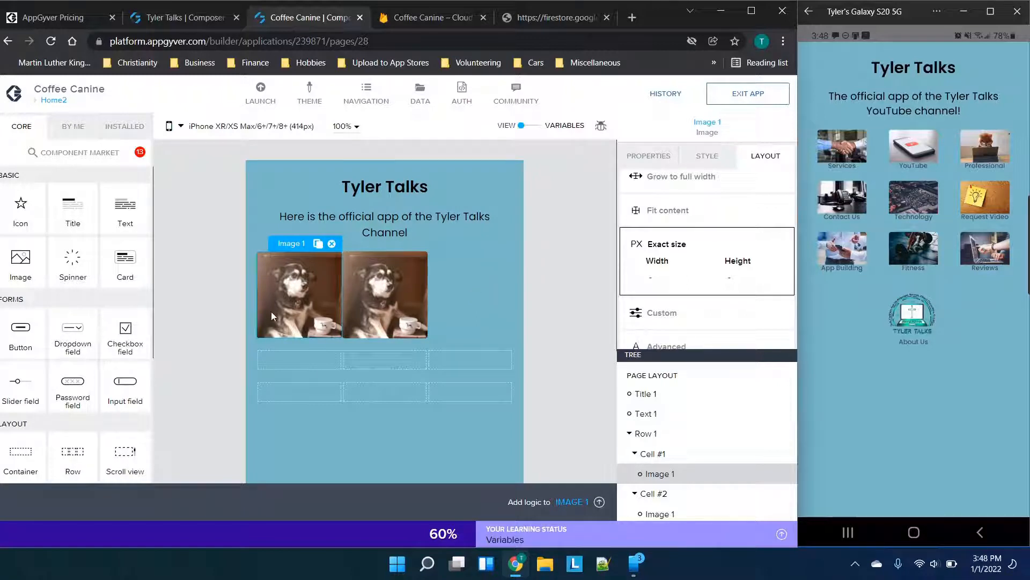
# Retry the formula binding for the image's exact width with the refreshed Icons schema
pyautogui.click(665, 284)
pyautogui.click(729, 294)
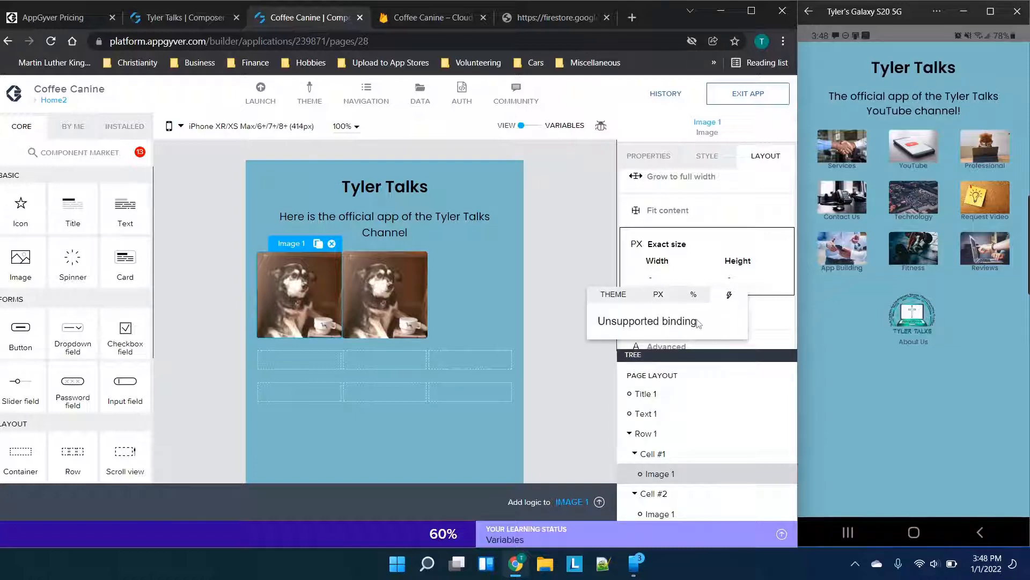
pyautogui.click(668, 298)
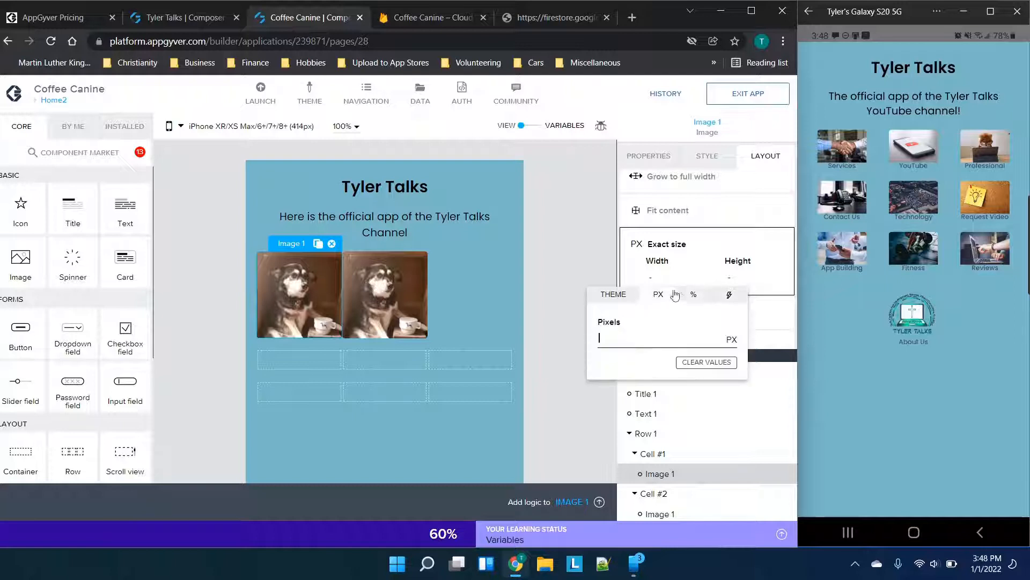
pyautogui.click(665, 259)
# Switch the image's sizing to Advanced, set its min width to the formula data.Icons1[0].fields.width.stringValue, and copy that formula
pyautogui.scroll(-2, 683, 240)
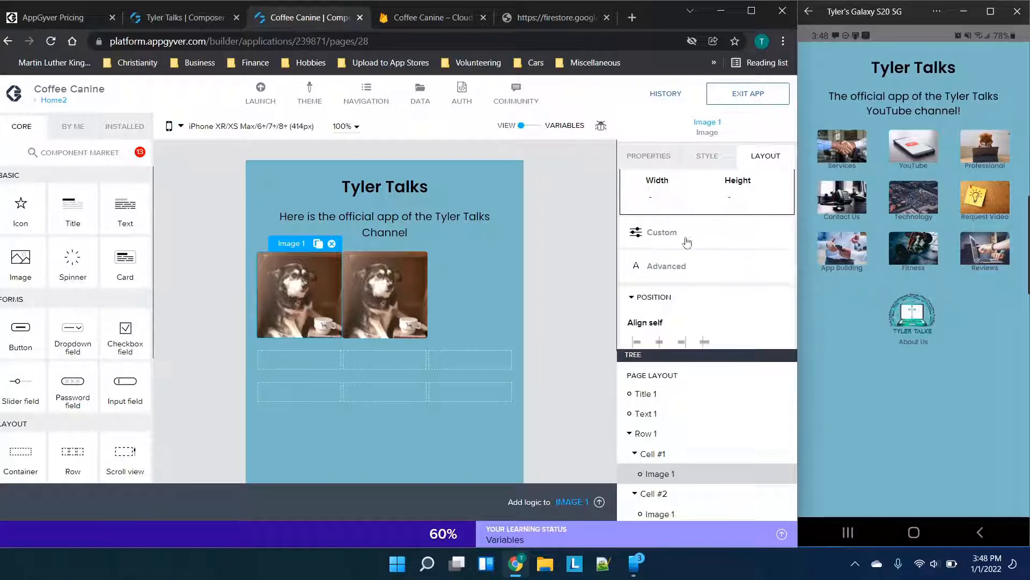
pyautogui.scroll(-1, 676, 260)
pyautogui.click(666, 298)
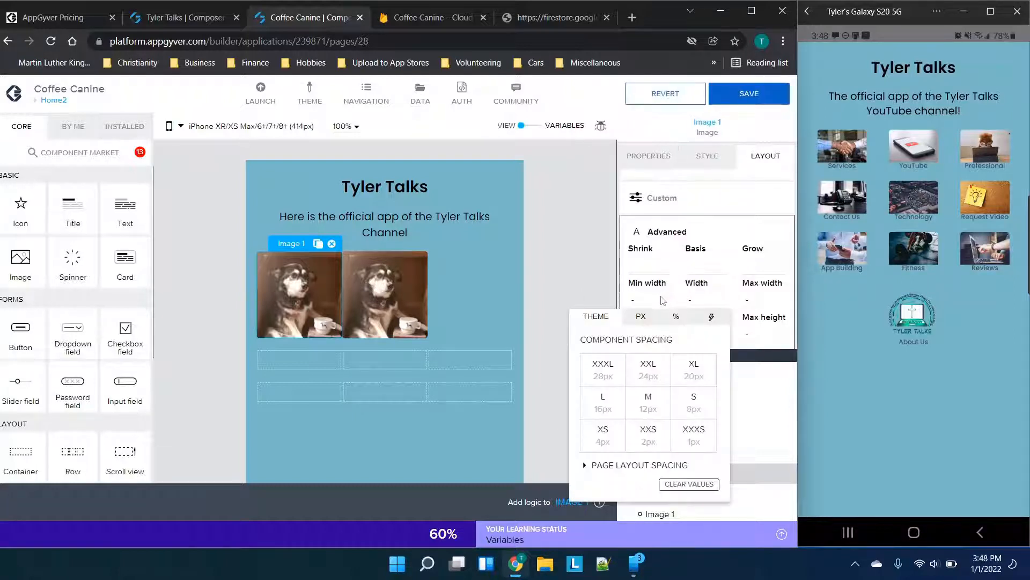
pyautogui.click(711, 319)
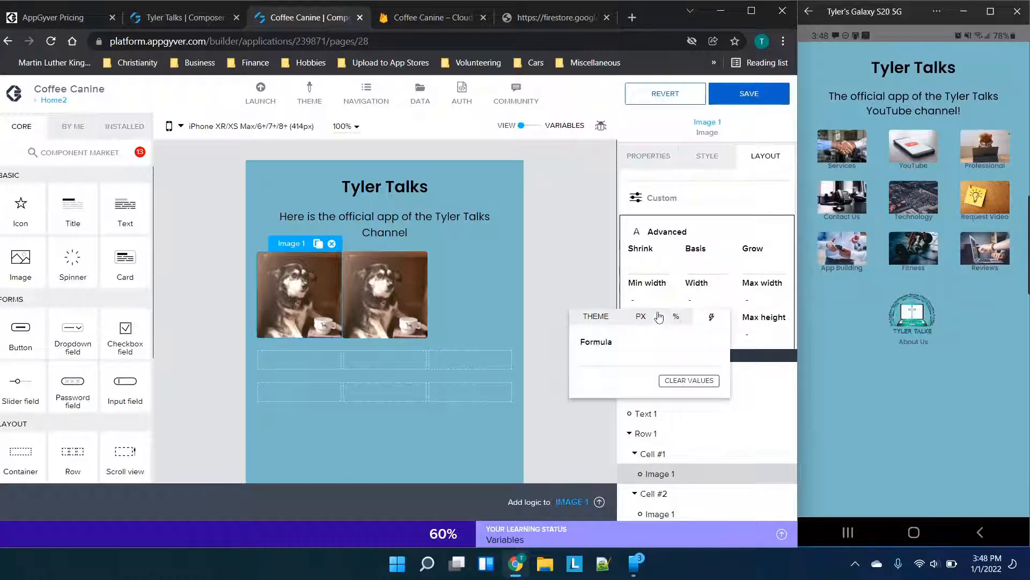
pyautogui.click(653, 355)
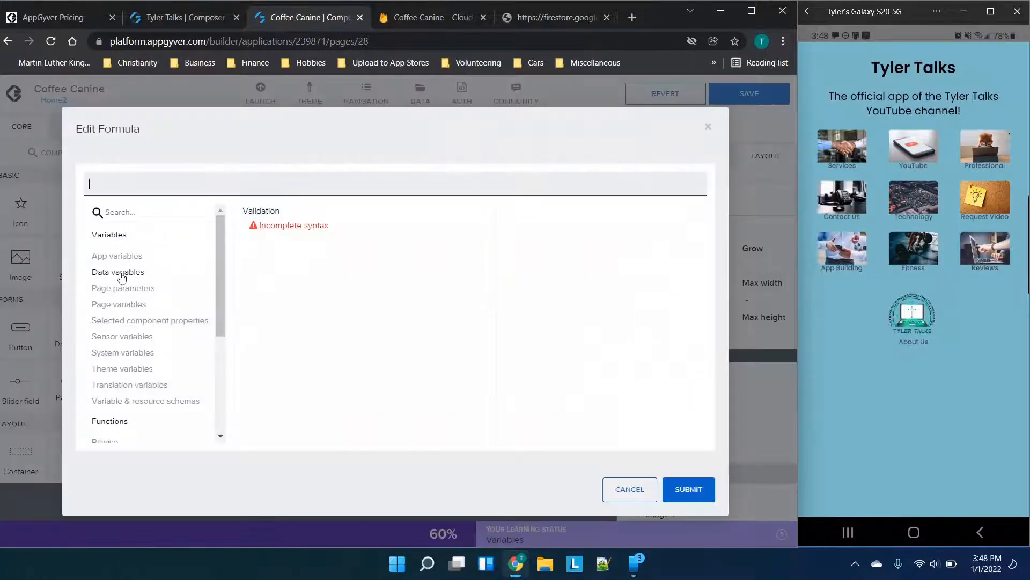
pyautogui.click(119, 272)
pyautogui.scroll(-3, 337, 277)
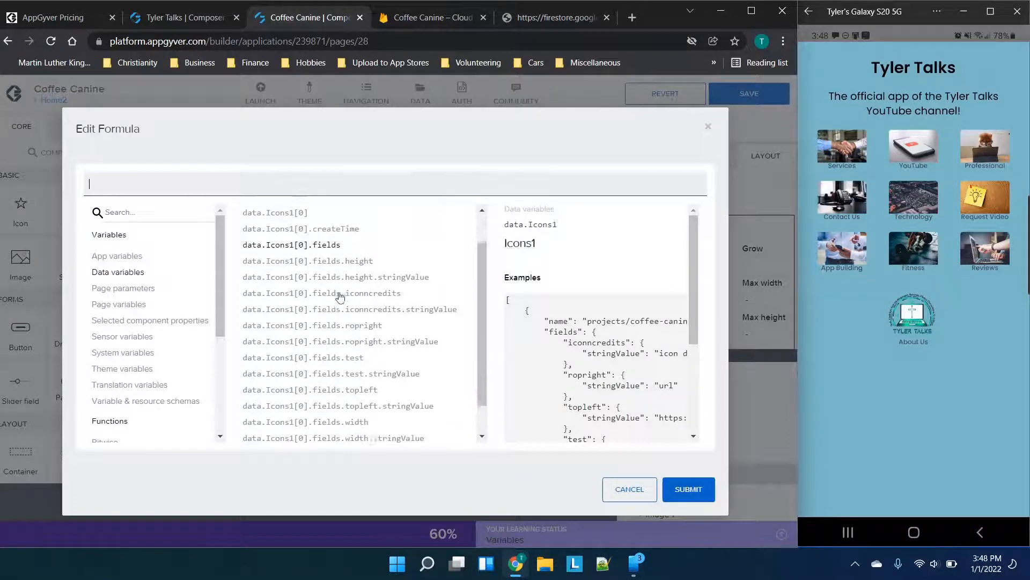
pyautogui.scroll(1, 380, 271)
pyautogui.click(384, 264)
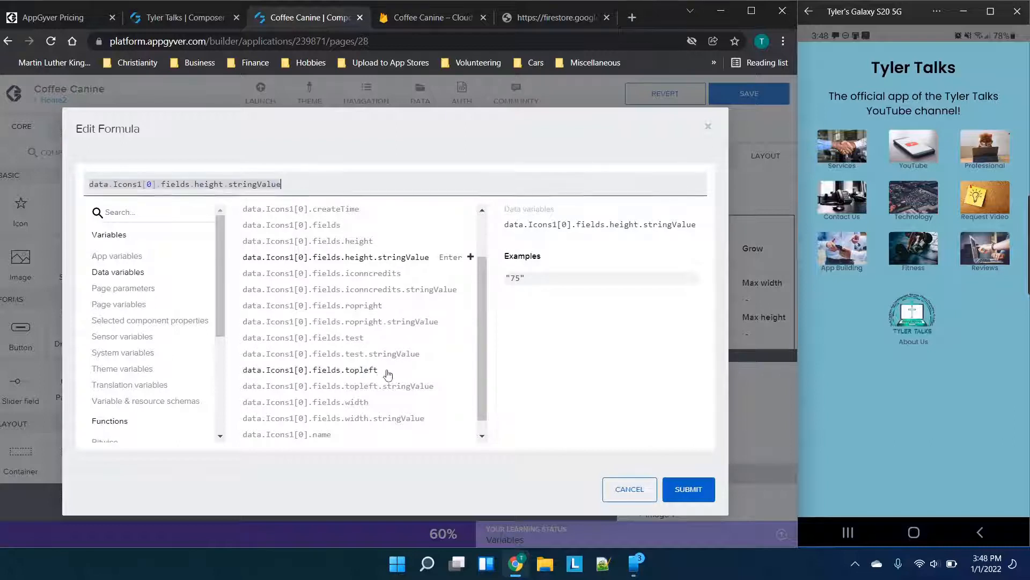
pyautogui.scroll(-1, 387, 370)
pyautogui.click(390, 405)
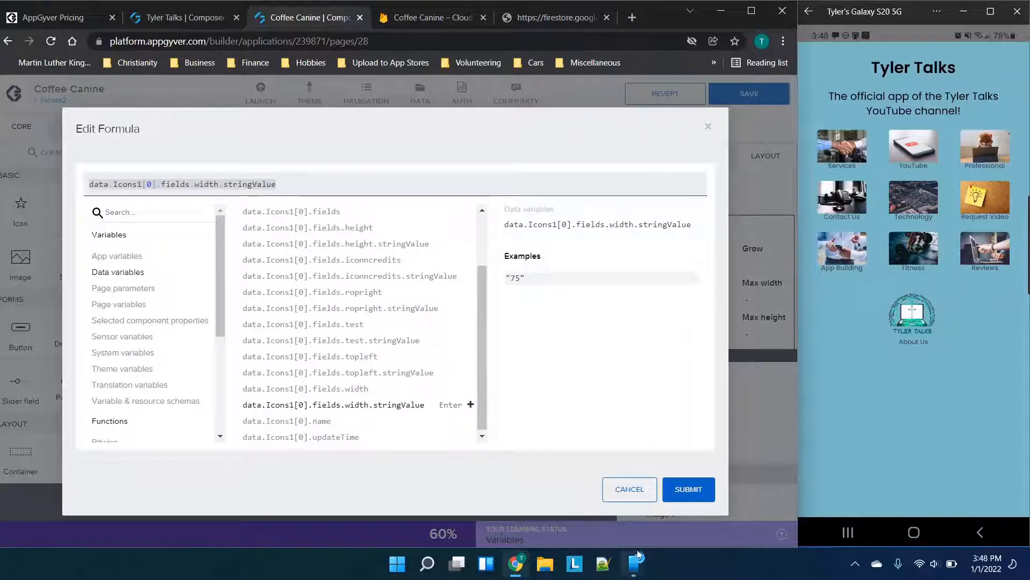
pyautogui.tripleClick(415, 178)
pyautogui.hotkey('ctrl', 'c')
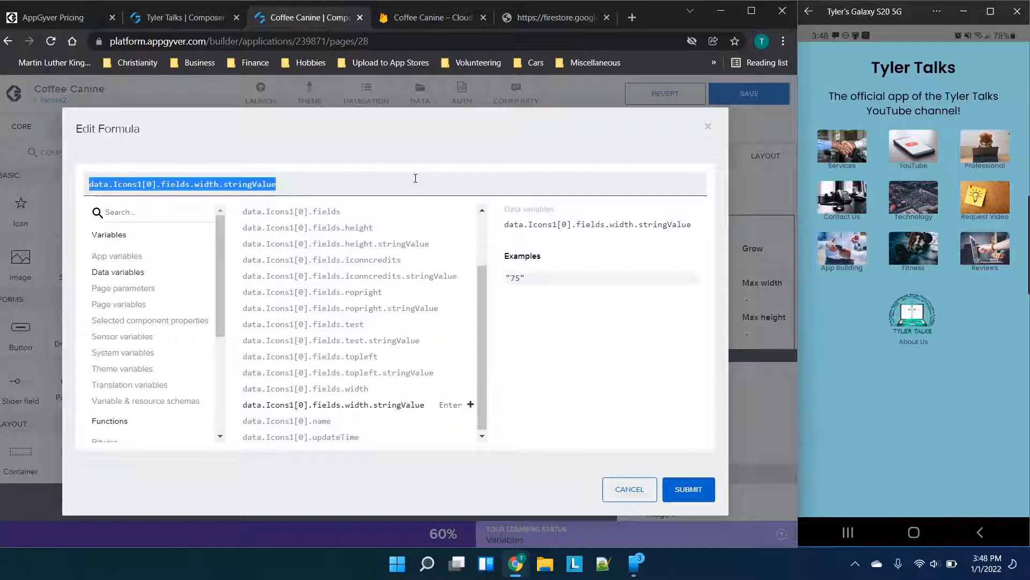
pyautogui.click(688, 489)
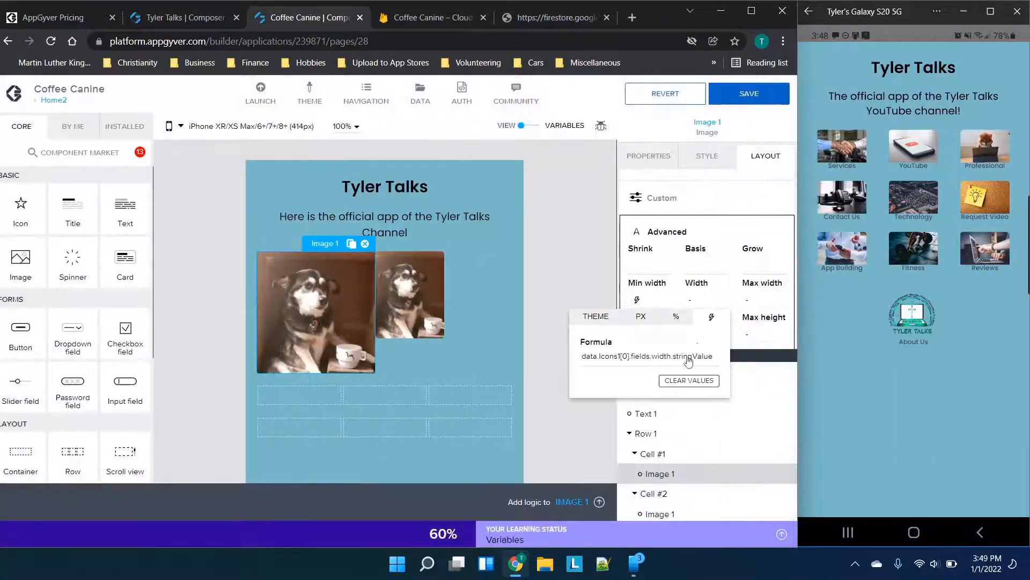
# Set the image's max width to the copied formula data.Icons1[0].fields.width.stringValue
pyautogui.click(755, 309)
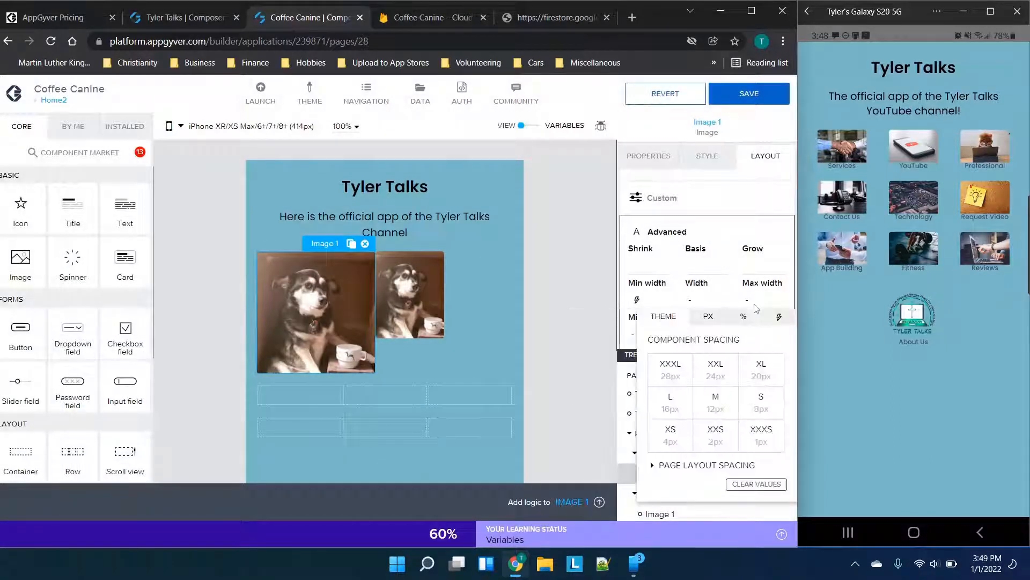
pyautogui.click(779, 320)
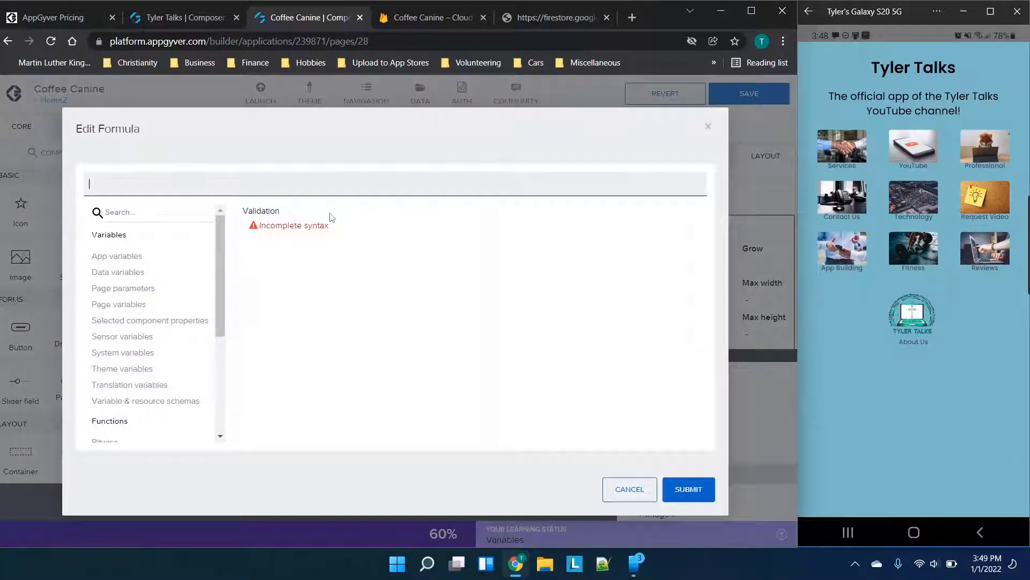
pyautogui.hotkey('ctrl', 'v')
pyautogui.click(688, 489)
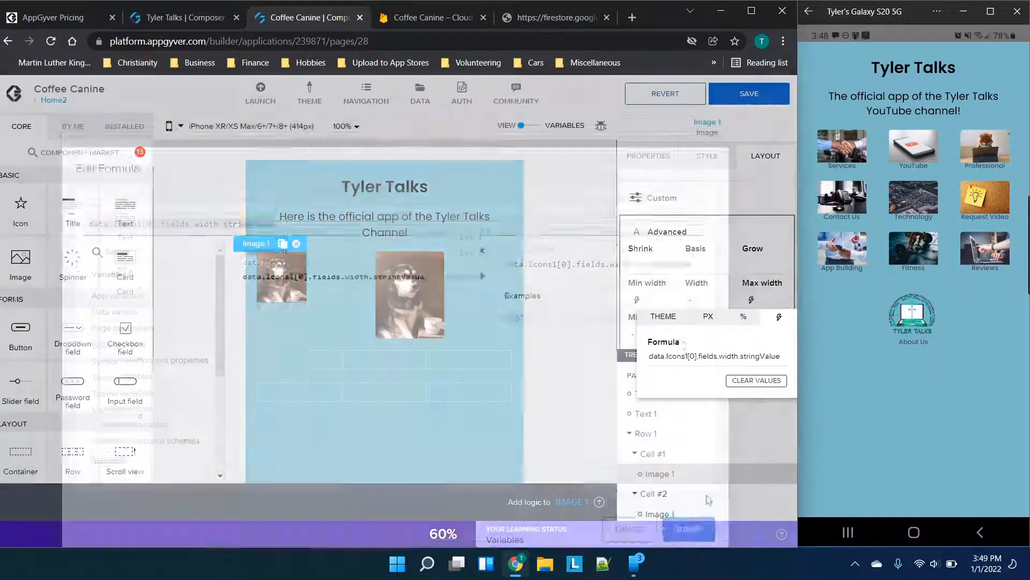
# Set the image's min height to the formula data.Icons1[0].fields.height.stringValue, adapted from the copied width formula, and copy it
pyautogui.click(639, 334)
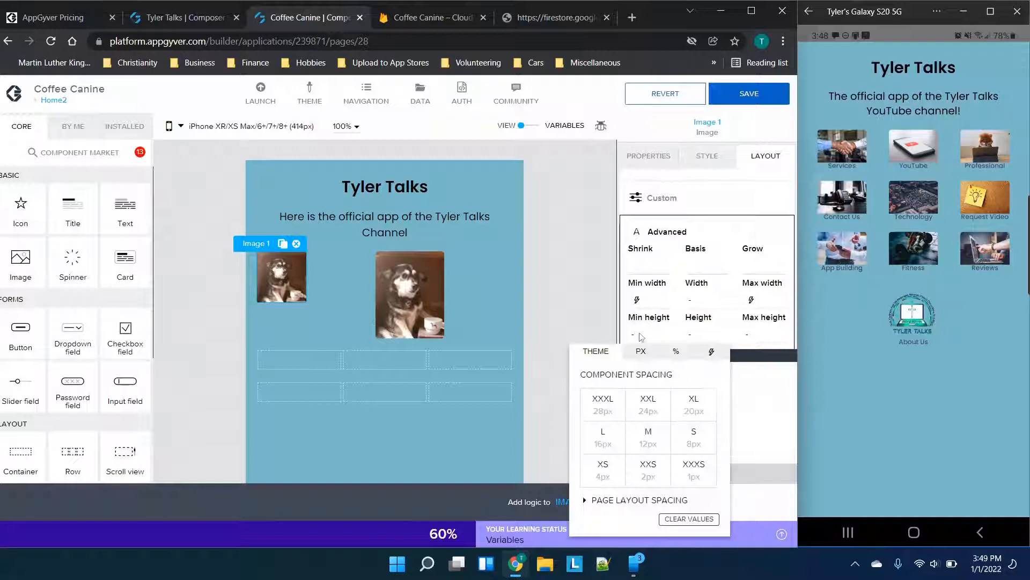
pyautogui.click(711, 351)
pyautogui.click(606, 384)
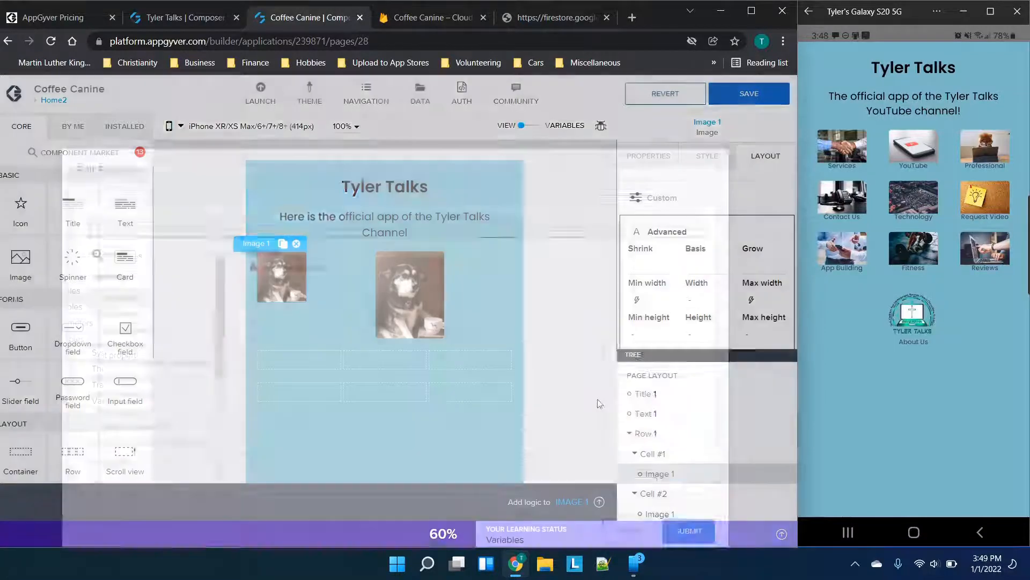
pyautogui.hotkey('ctrl', 'v')
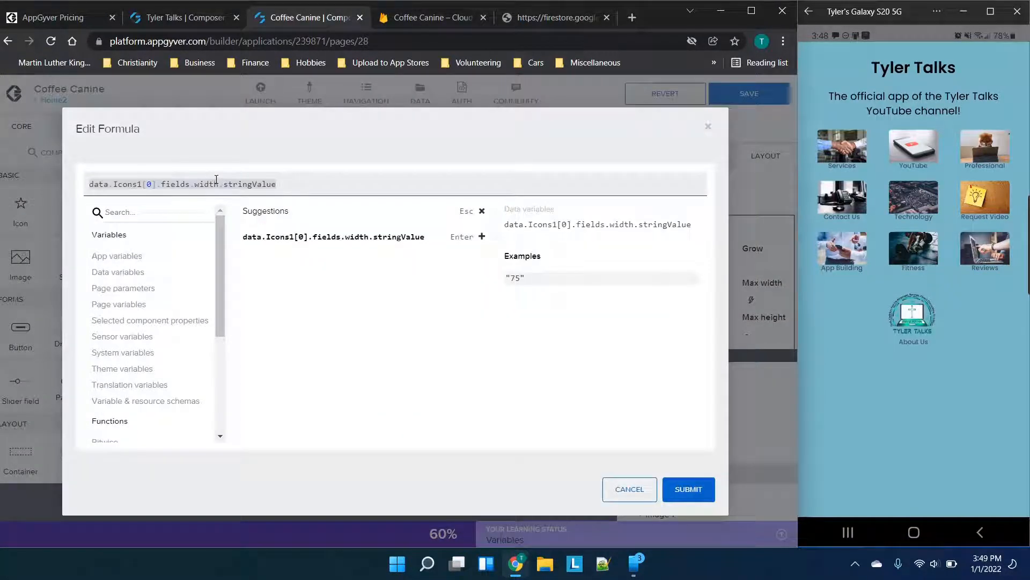
pyautogui.hotkey('ctrl', 'Left')
pyautogui.hotkey('ctrl', 'Left')
pyautogui.hotkey('ctrl', 'shift', 'Left')
pyautogui.press('BackSpace')
pyautogui.write('height')
pyautogui.hotkey('ctrl', 'a')
pyautogui.hotkey('ctrl', 'c')
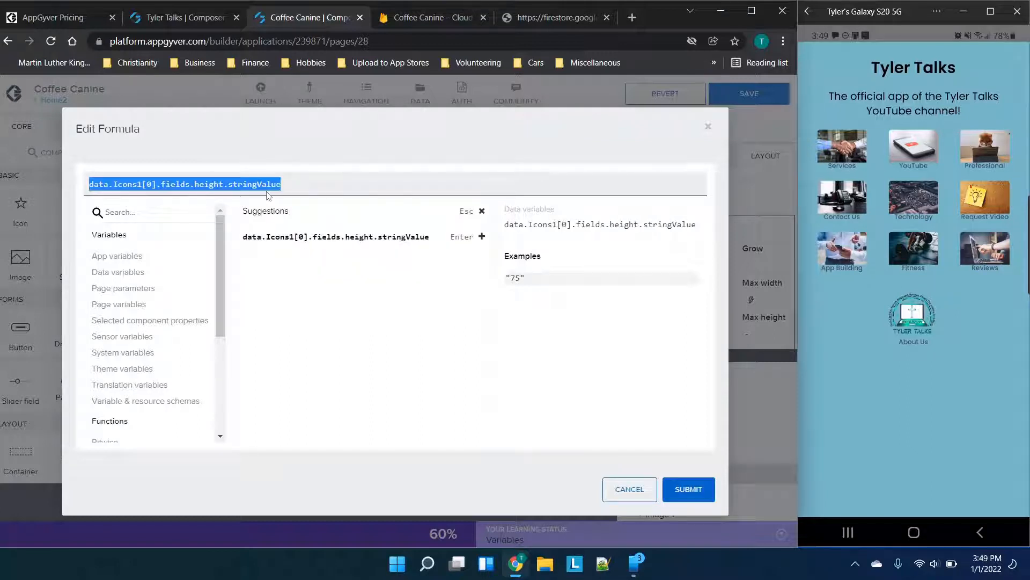
pyautogui.click(688, 489)
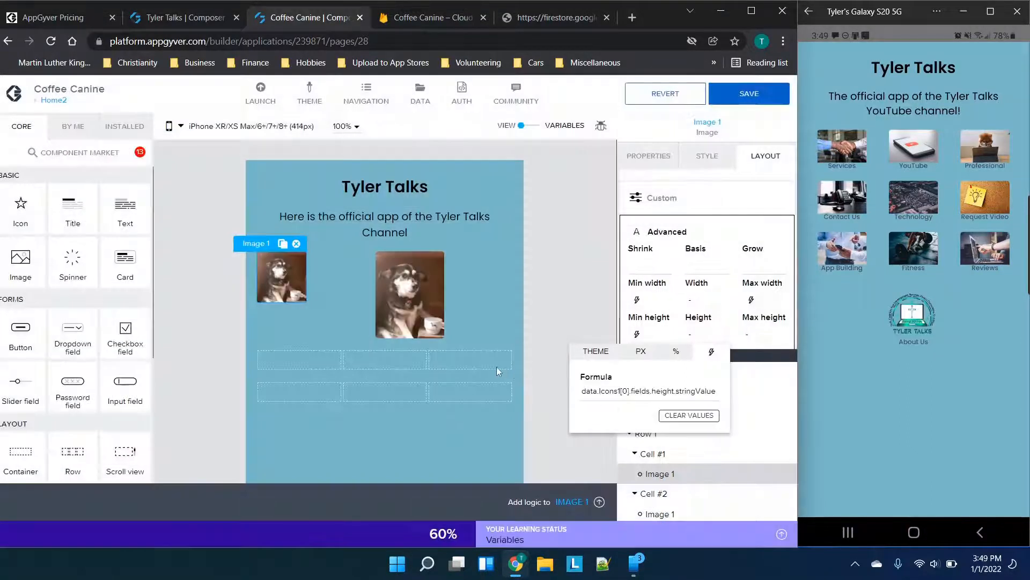
# Set the image's max height to the copied formula data.Icons1[0].fields.height.stringValue
pyautogui.click(766, 354)
pyautogui.click(767, 334)
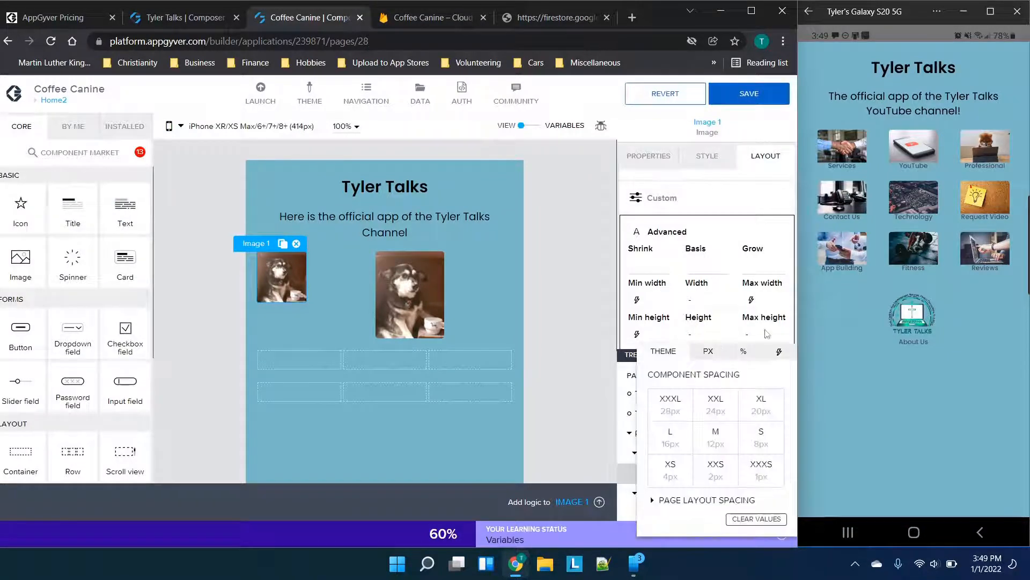
pyautogui.click(779, 351)
pyautogui.click(708, 379)
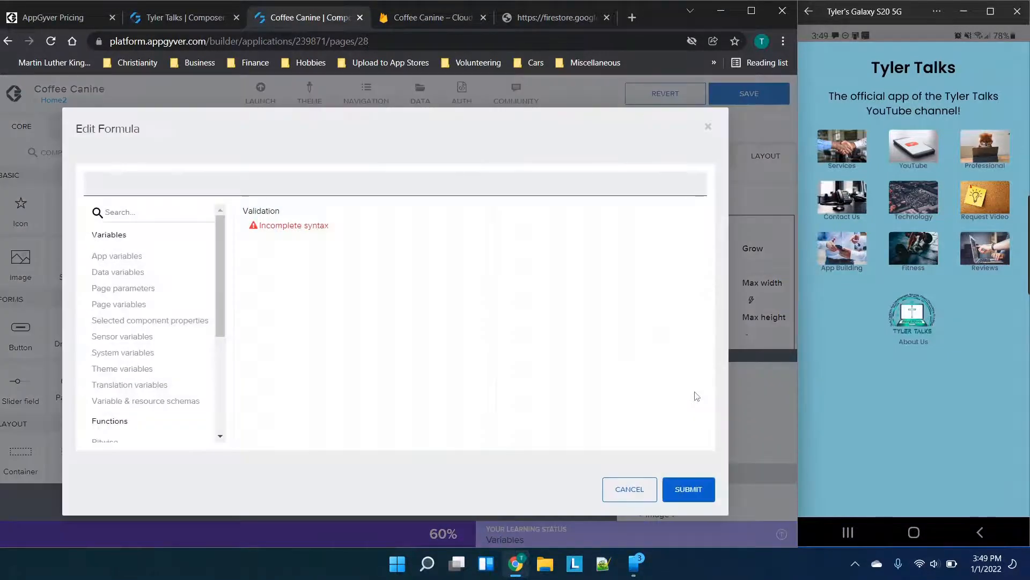
pyautogui.hotkey('ctrl', 'v')
pyautogui.click(690, 490)
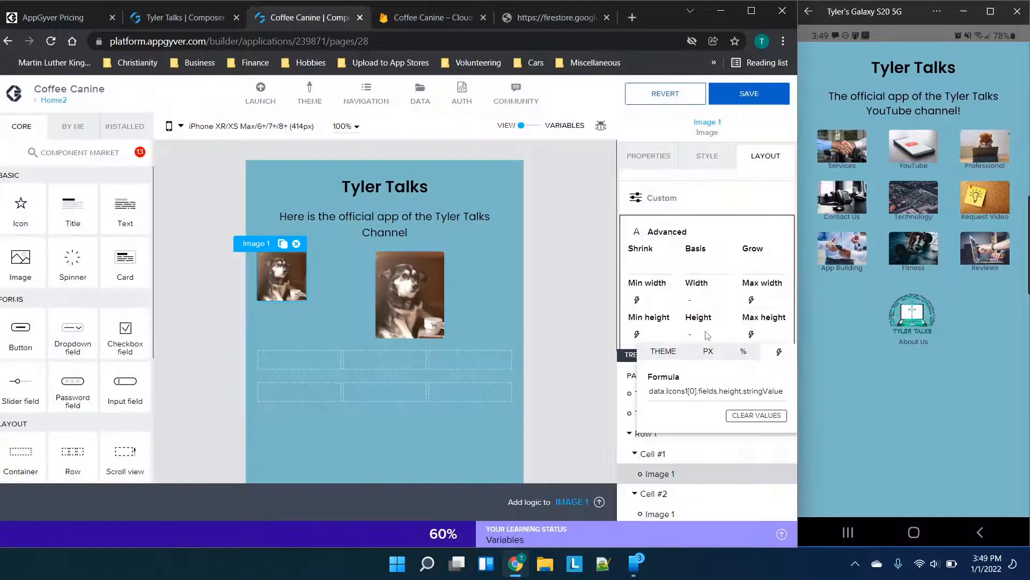
pyautogui.click(708, 352)
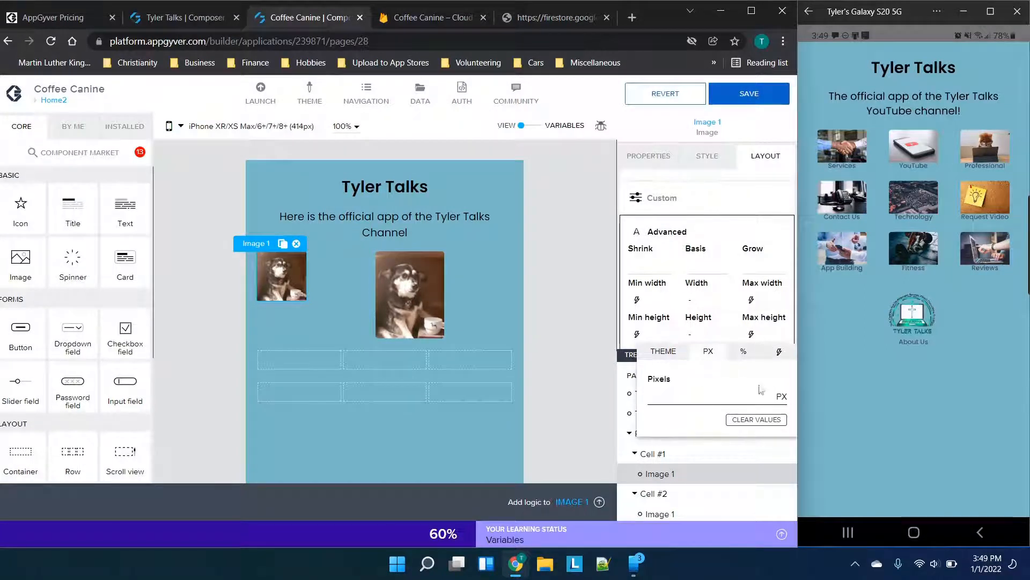
# Delete the larger dog image from the second cell of the first row, then reselect the small image in the first cell
pyautogui.click(476, 272)
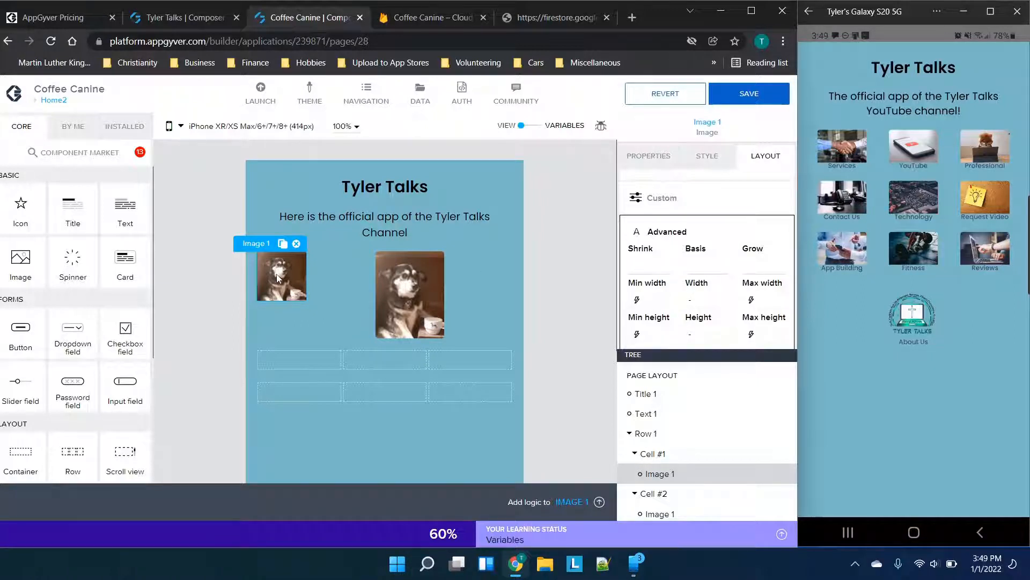
pyautogui.click(427, 262)
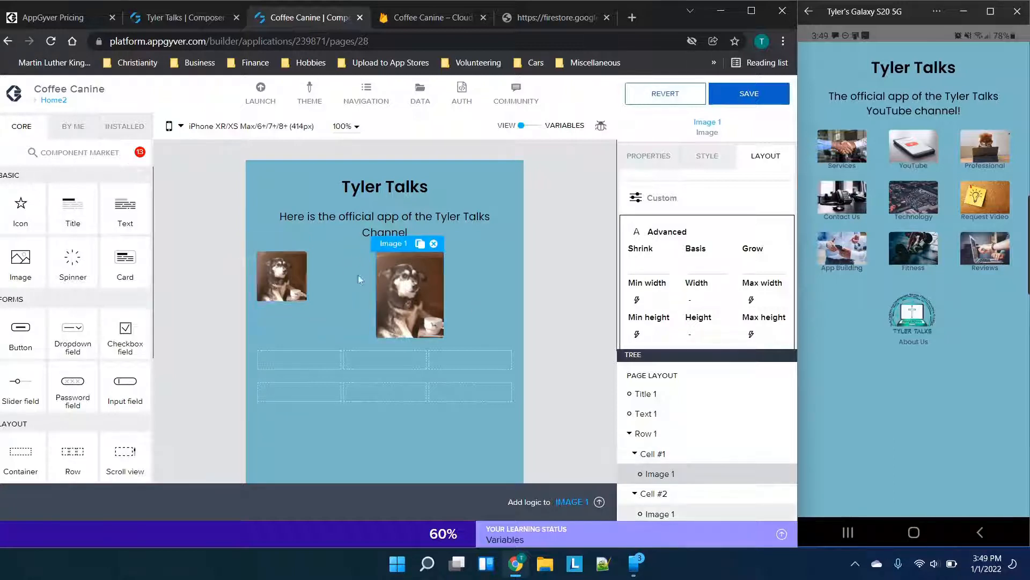
pyautogui.click(433, 244)
pyautogui.click(277, 277)
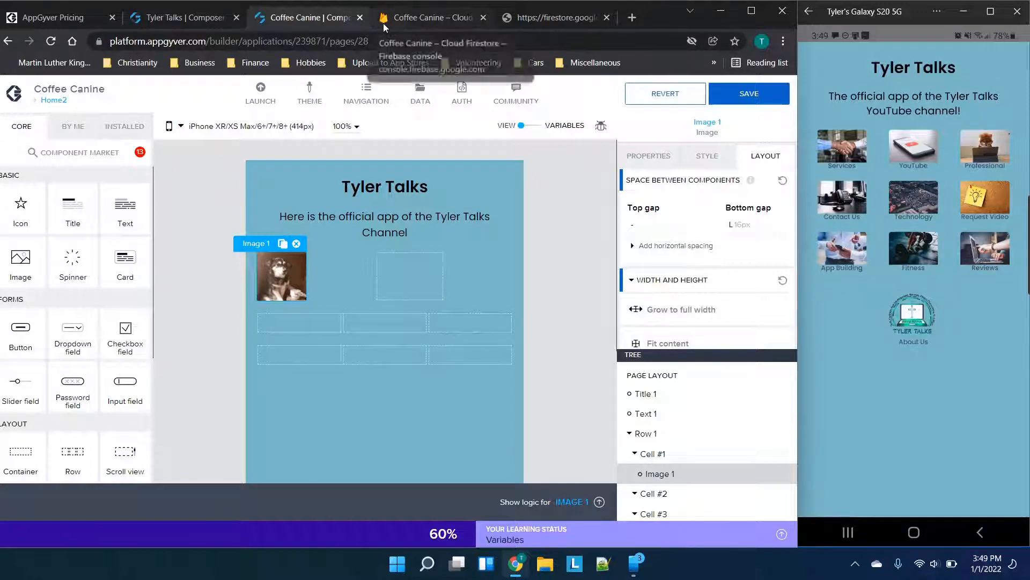
# Check the height and width fields of the Icons document in the Firebase console, then return to the Coffee Canine page editor
pyautogui.click(424, 26)
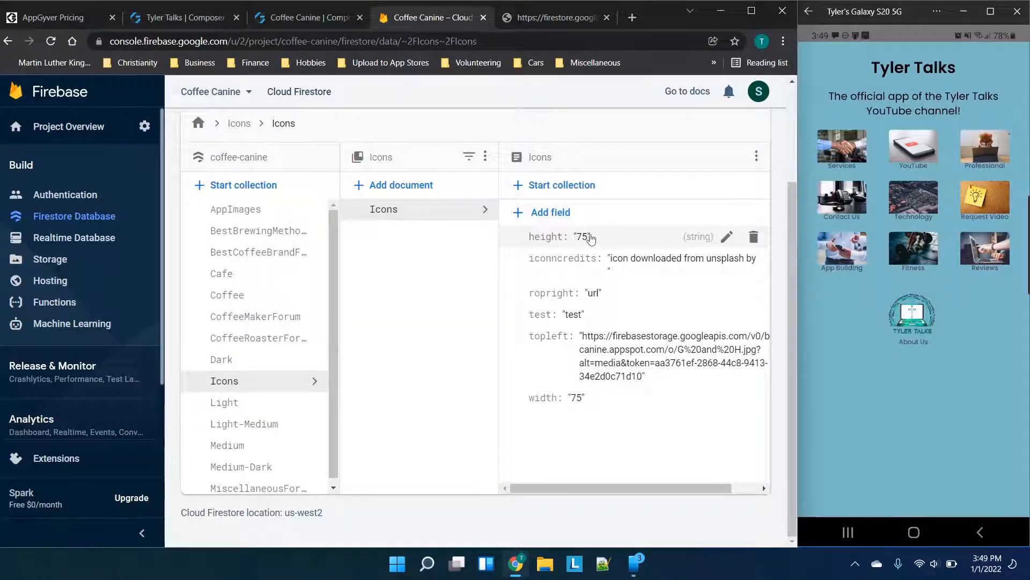
pyautogui.click(325, 24)
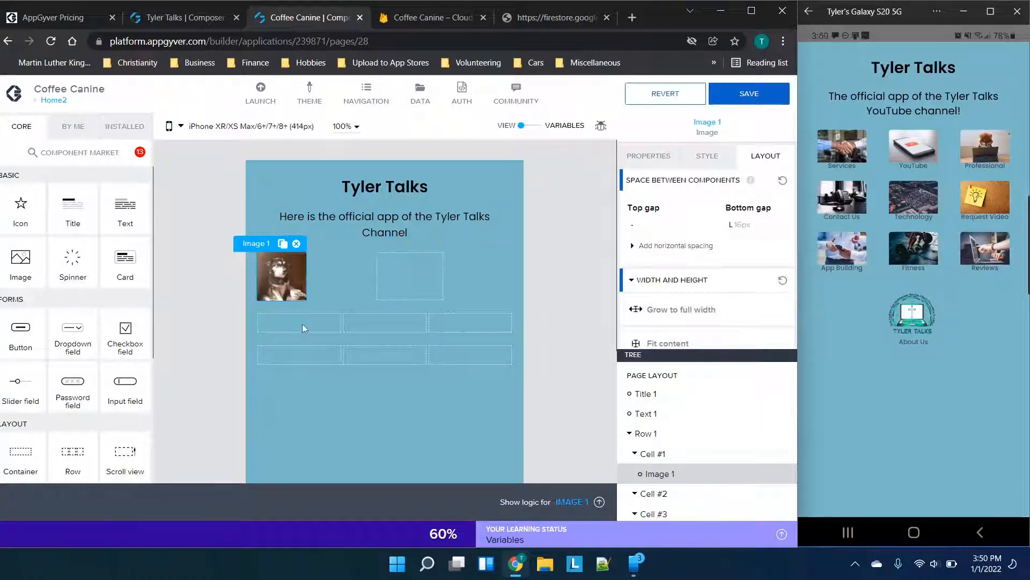
# Copy the small dog image and paste it into the first cell of the second row
pyautogui.hotkey('ctrl', 'c')
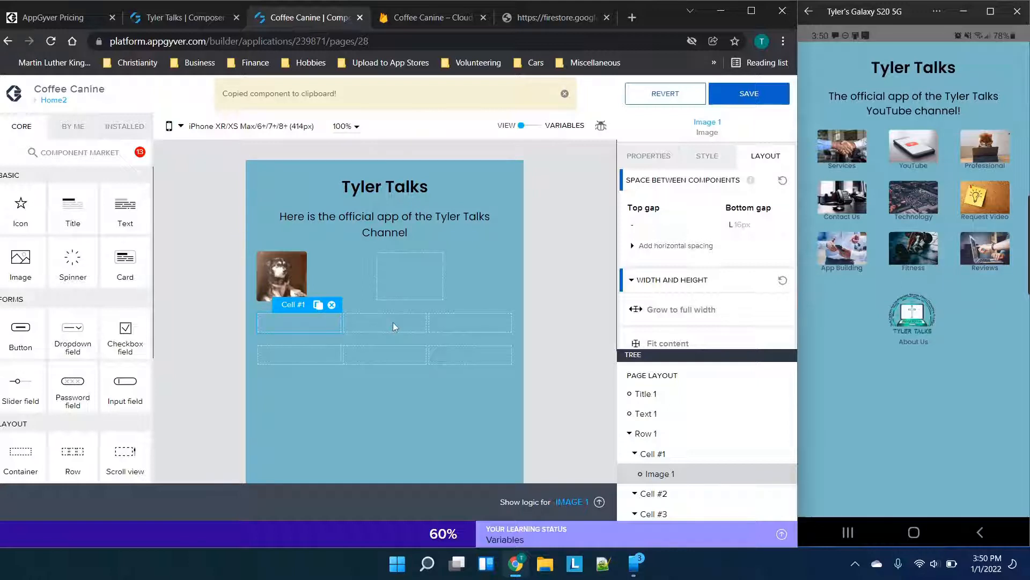
pyautogui.hotkey('ctrl', 'v')
pyautogui.click(419, 343)
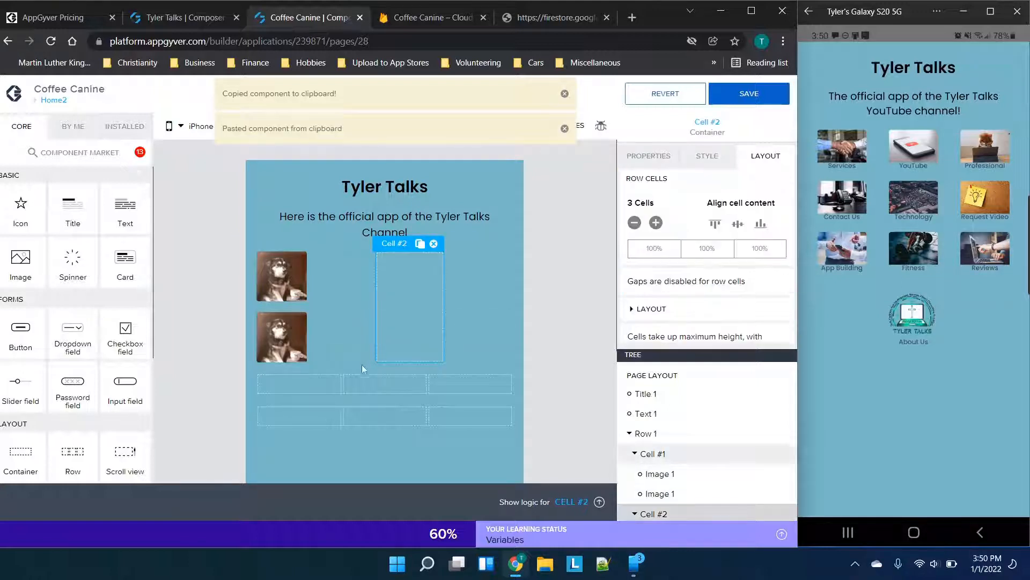
pyautogui.click(651, 434)
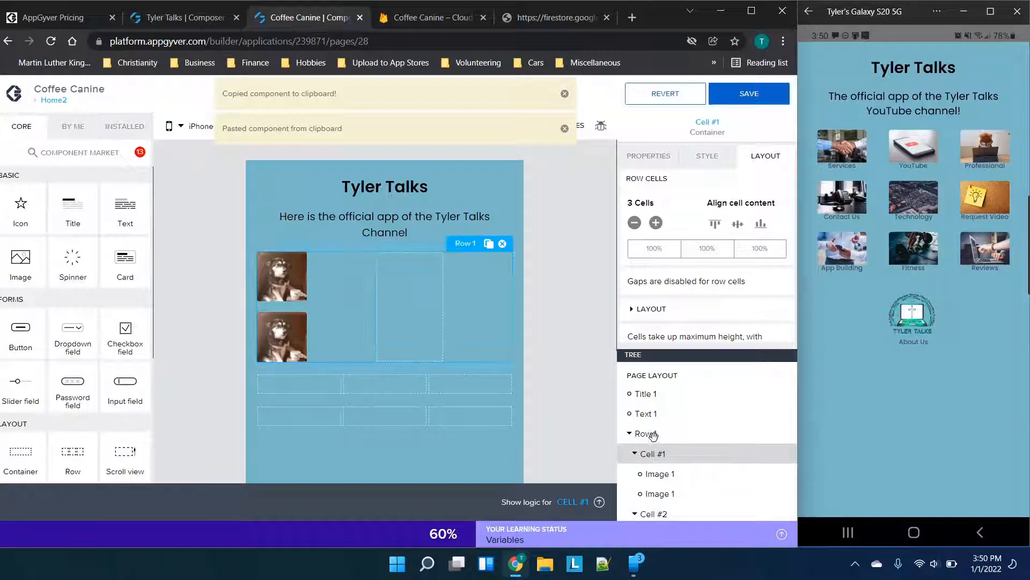
pyautogui.click(257, 385)
pyautogui.hotkey('ctrl', 'v')
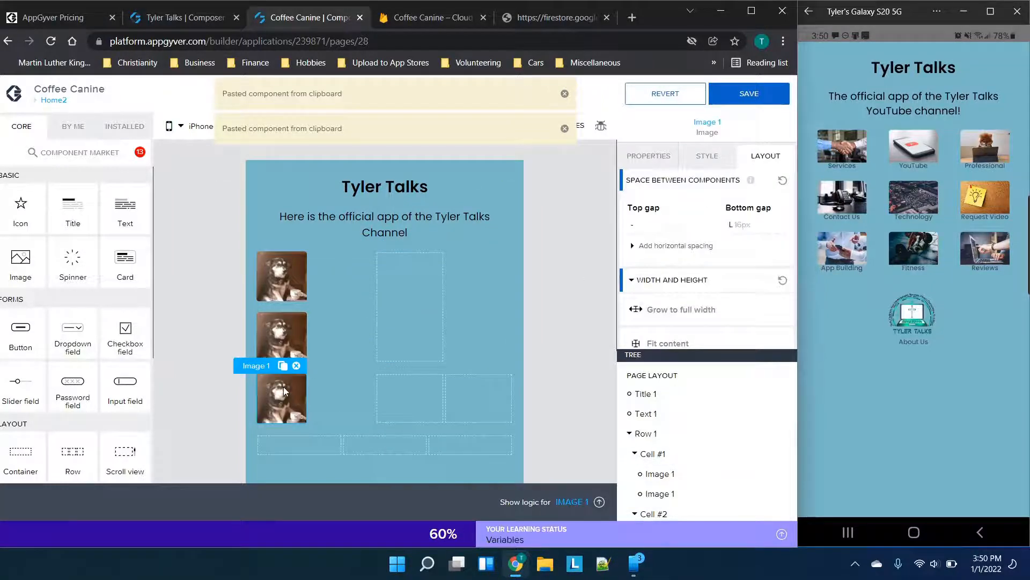
pyautogui.click(427, 398)
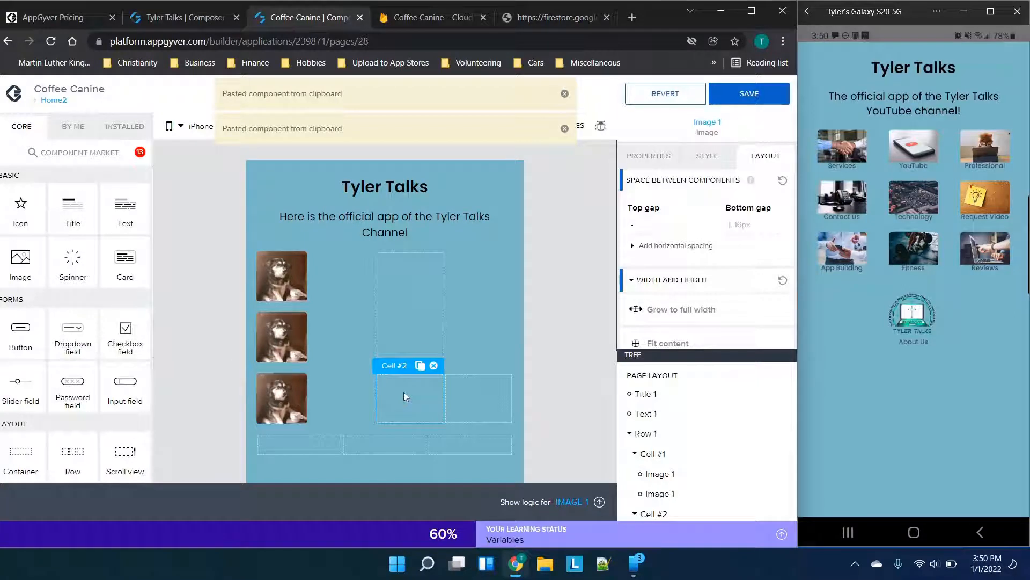
pyautogui.hotkey('ctrl', 'v')
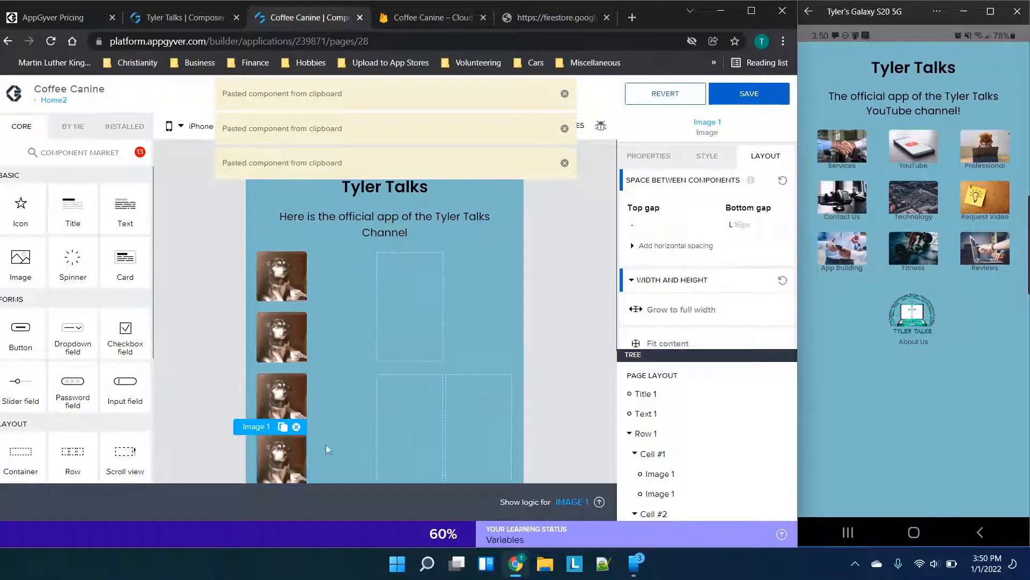
pyautogui.click(296, 426)
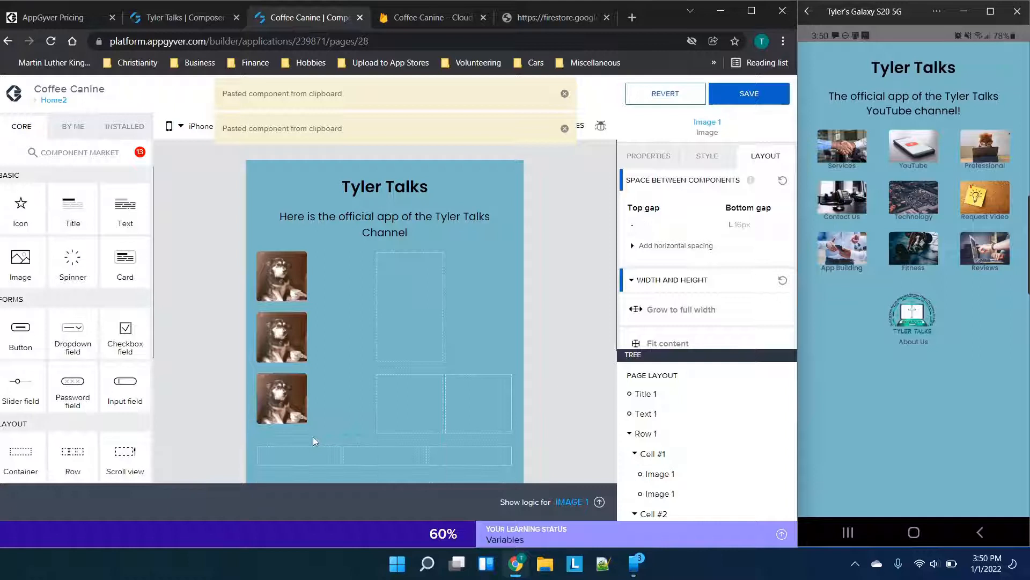
# Paste the copied dog image into the second and third cells of the second row
pyautogui.click(404, 410)
pyautogui.hotkey('ctrl', 'v')
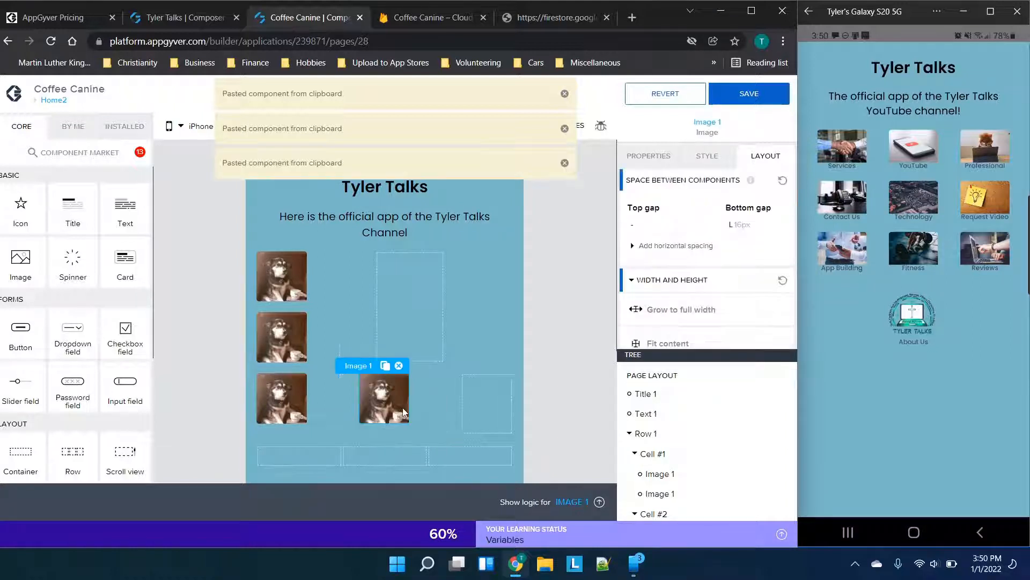
pyautogui.click(475, 405)
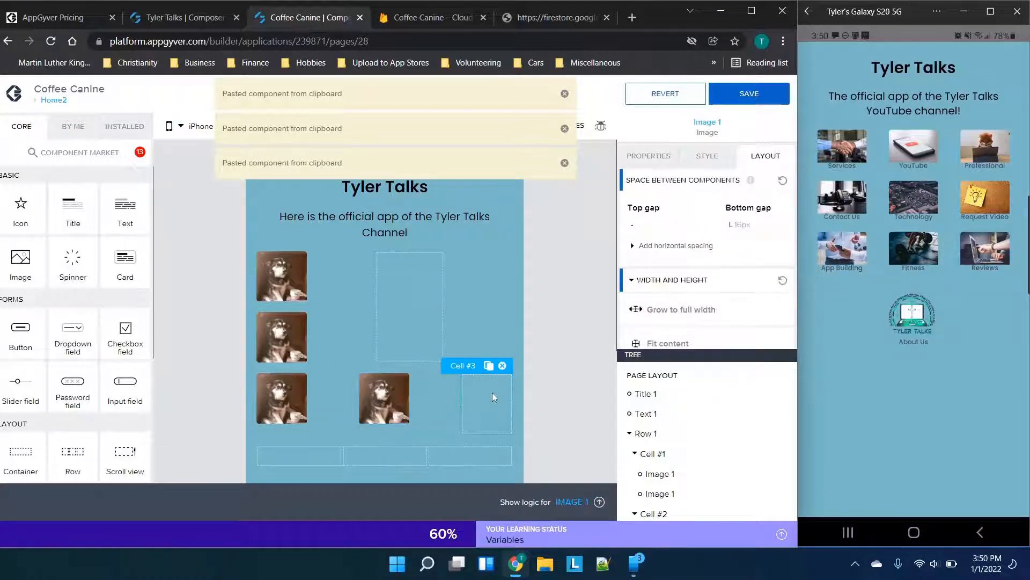
pyautogui.hotkey('ctrl', 'v')
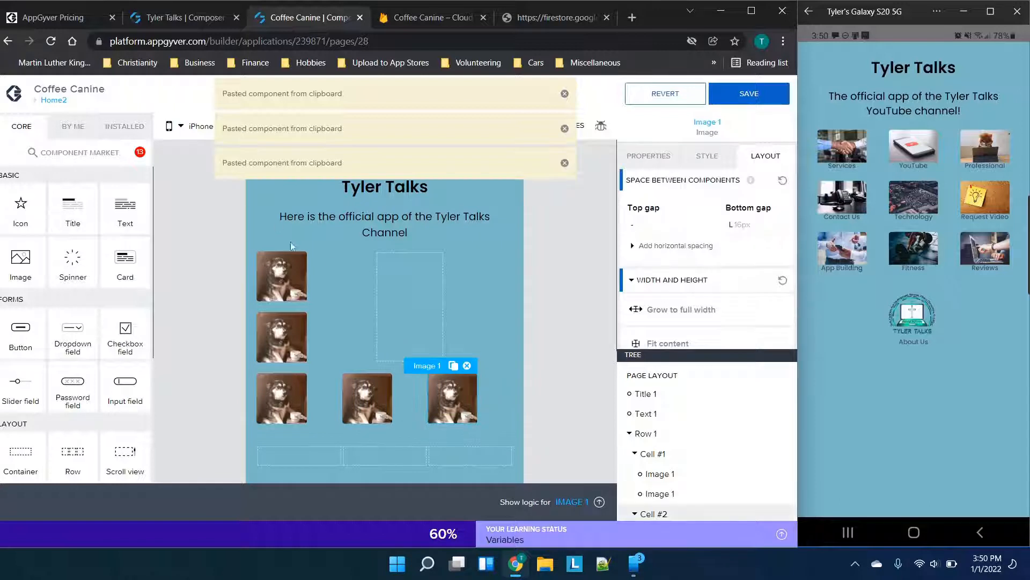
# Delete Row 1 and the empty Row 3, keeping only the row filled with three images
pyautogui.click(646, 433)
pyautogui.click(506, 247)
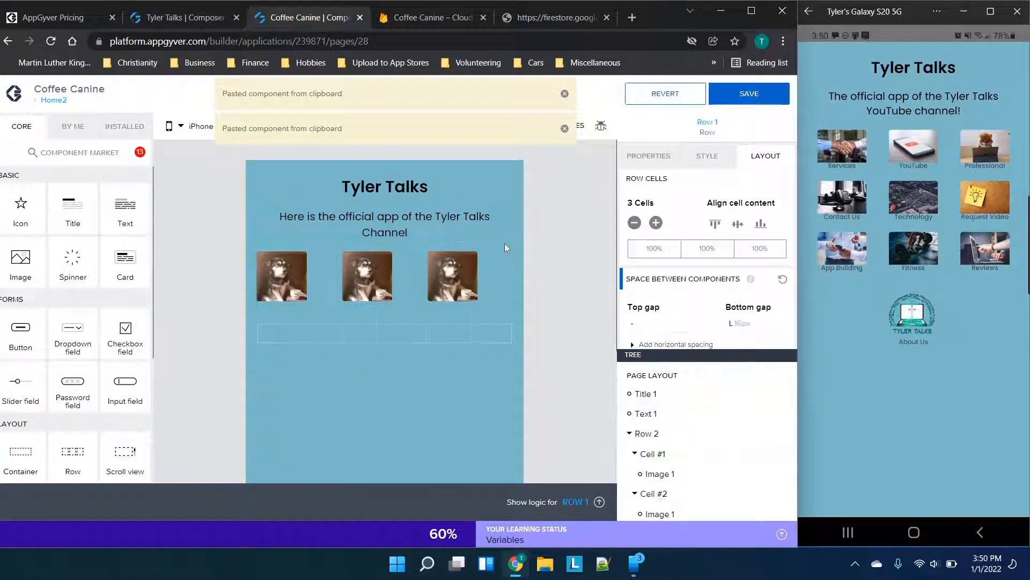
pyautogui.click(470, 334)
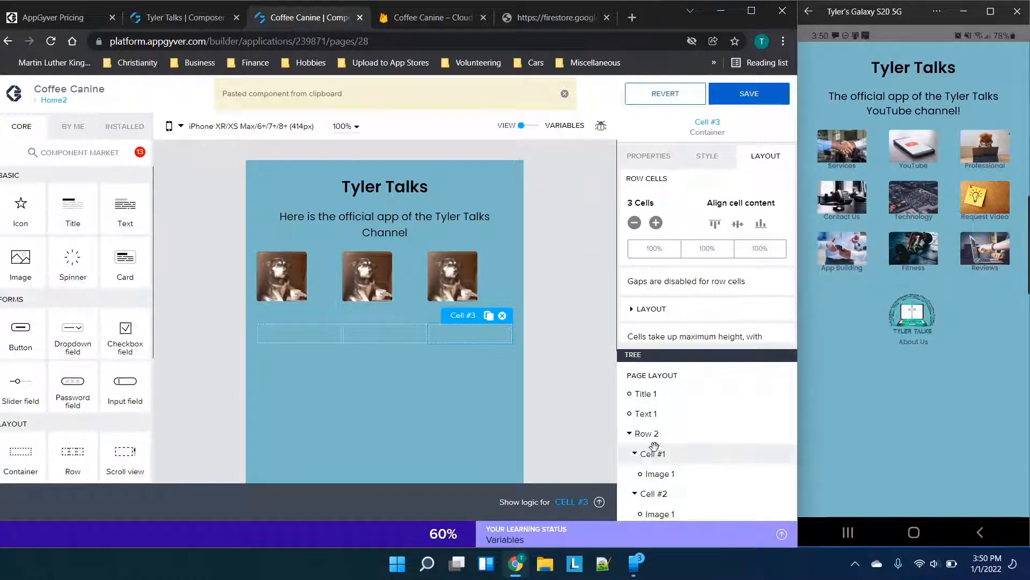
pyautogui.click(631, 433)
pyautogui.click(644, 453)
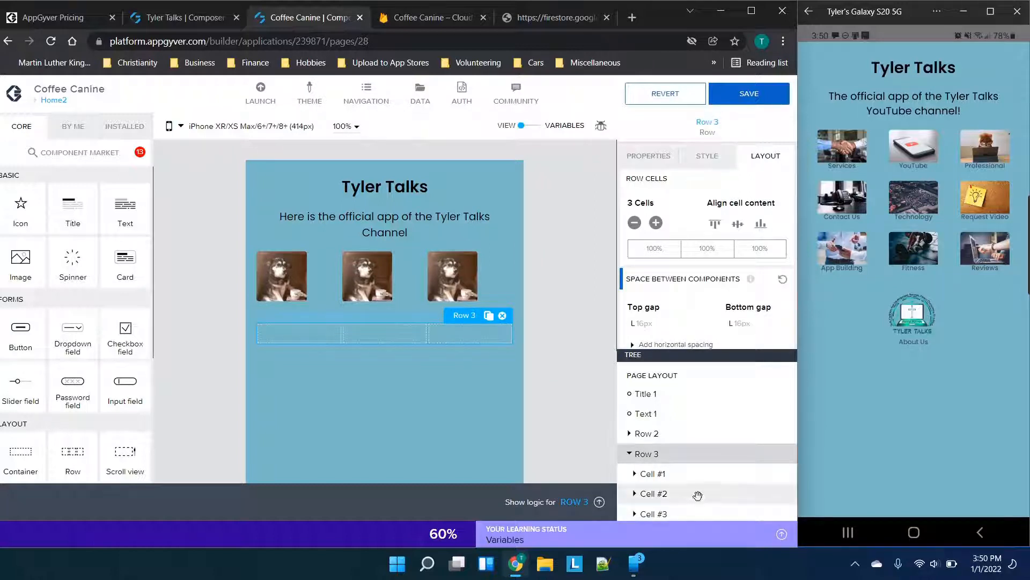
pyautogui.click(502, 315)
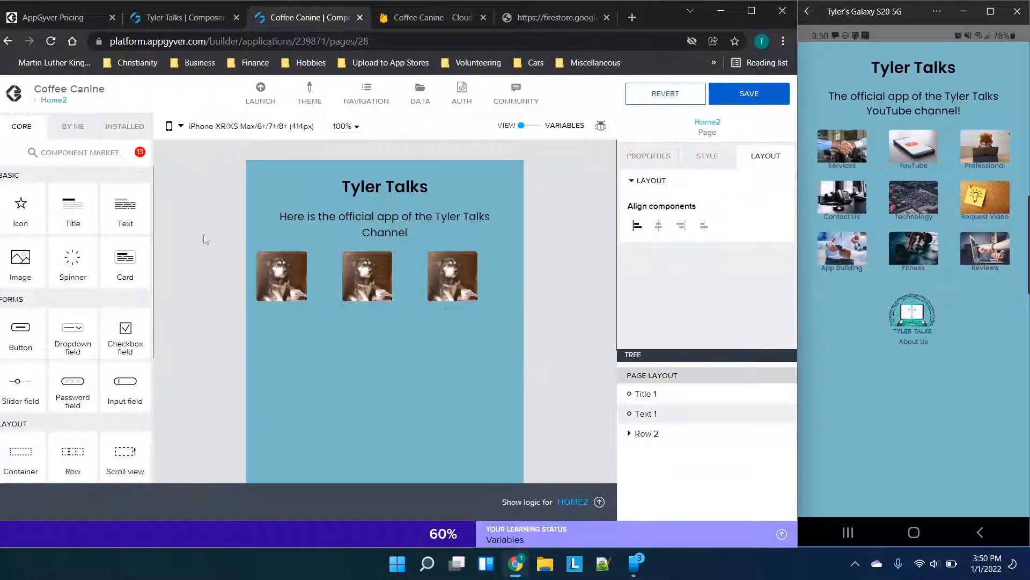
# Copy the three-image Row 2 and paste it twice to build a three-by-three image grid
pyautogui.click(663, 433)
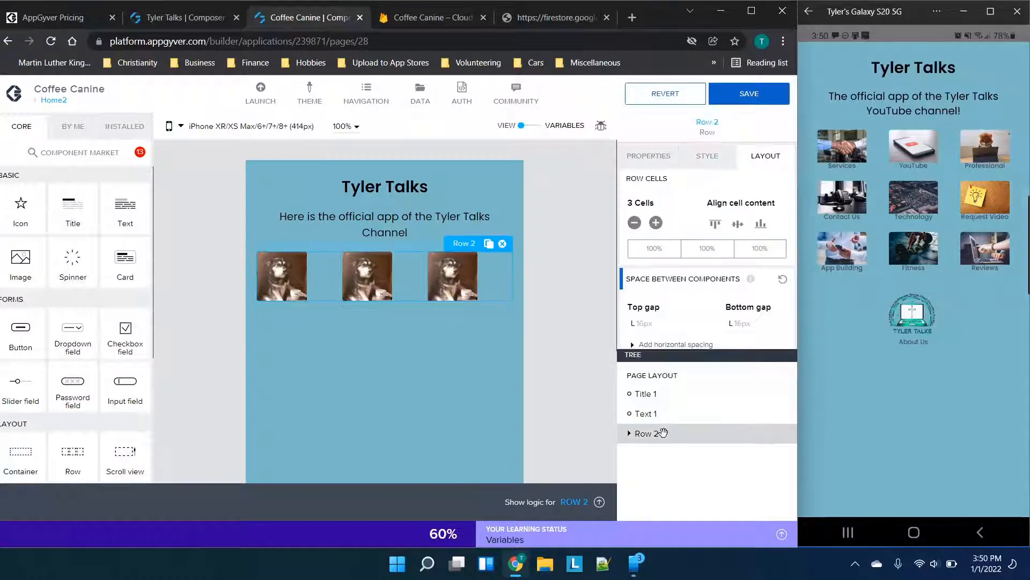
pyautogui.hotkey('ctrl', 'c')
pyautogui.hotkey('ctrl', 'v')
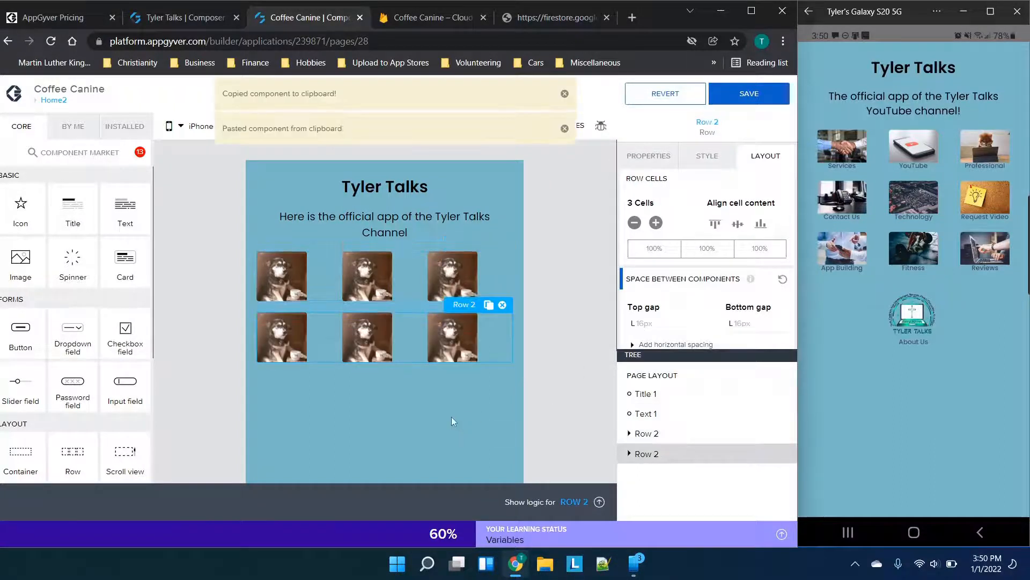
pyautogui.hotkey('ctrl', 'v')
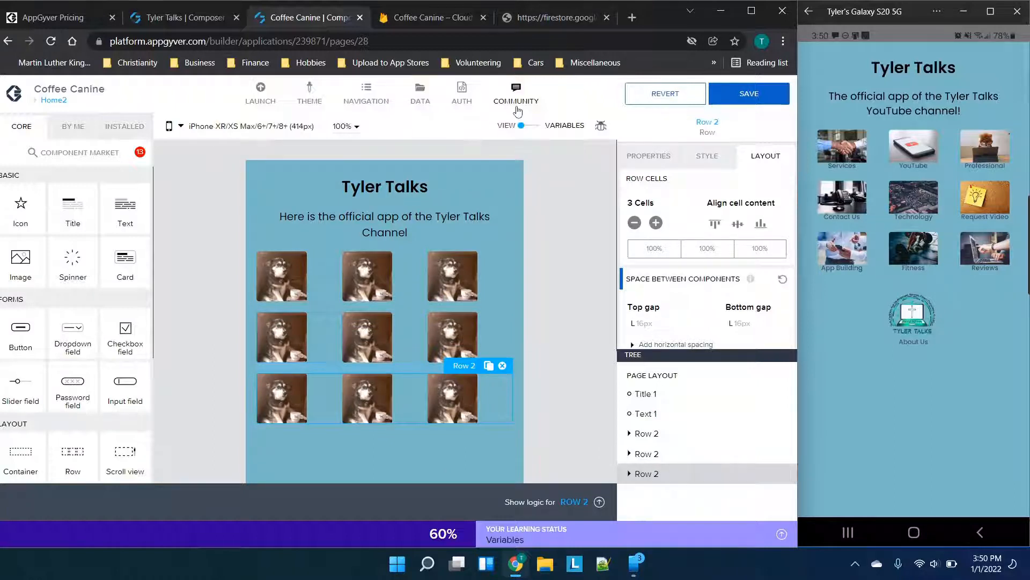
# Examine the Source binding types available for the third image in the grid's first row, leaving the binding unchanged
pyautogui.click(383, 290)
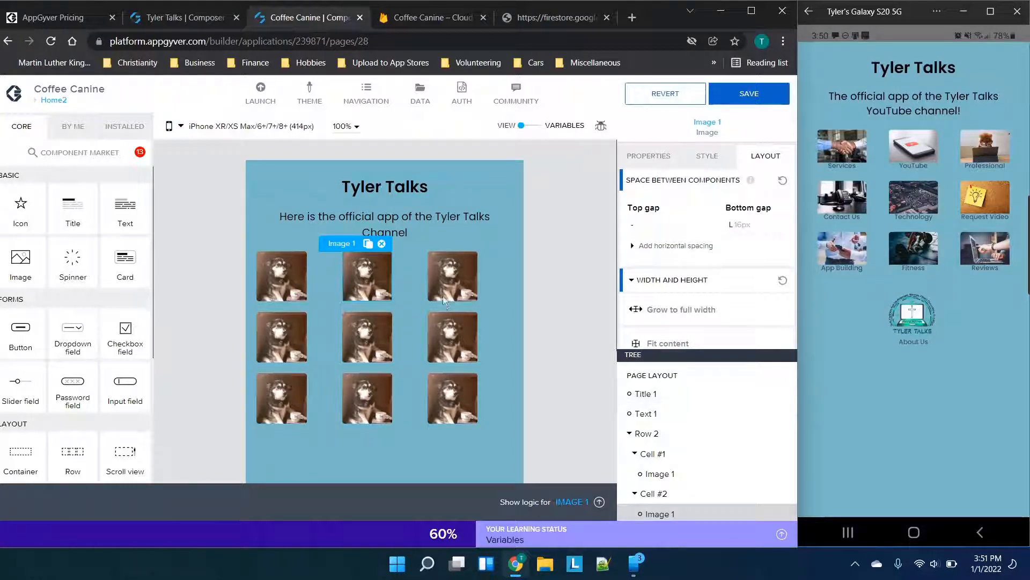
pyautogui.click(459, 284)
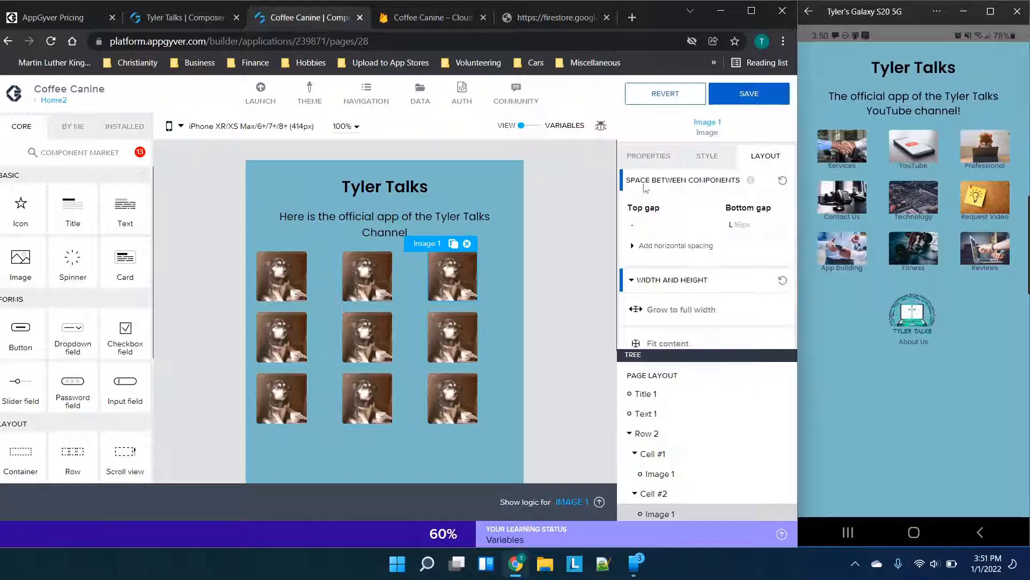
pyautogui.click(660, 154)
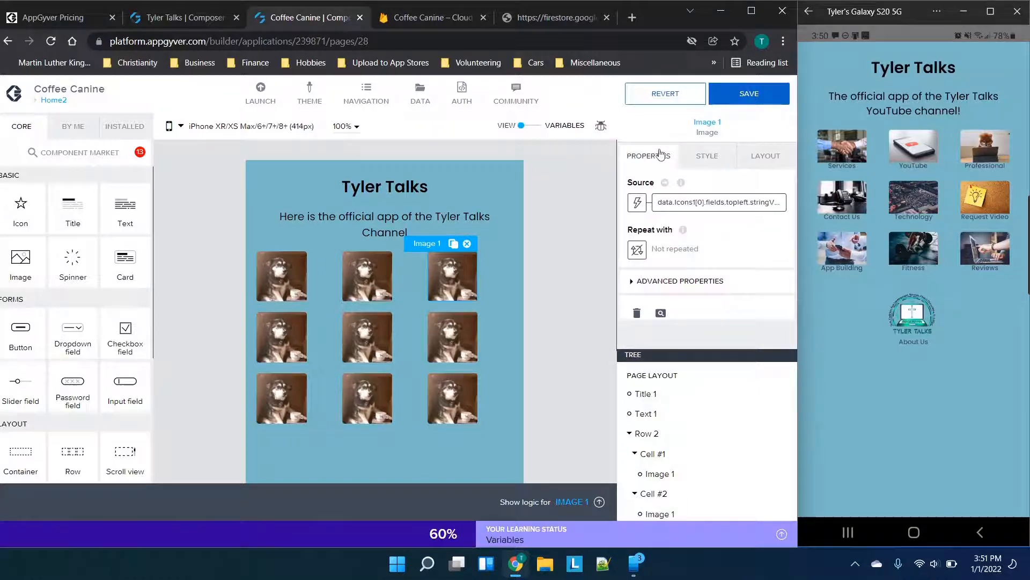
pyautogui.click(642, 204)
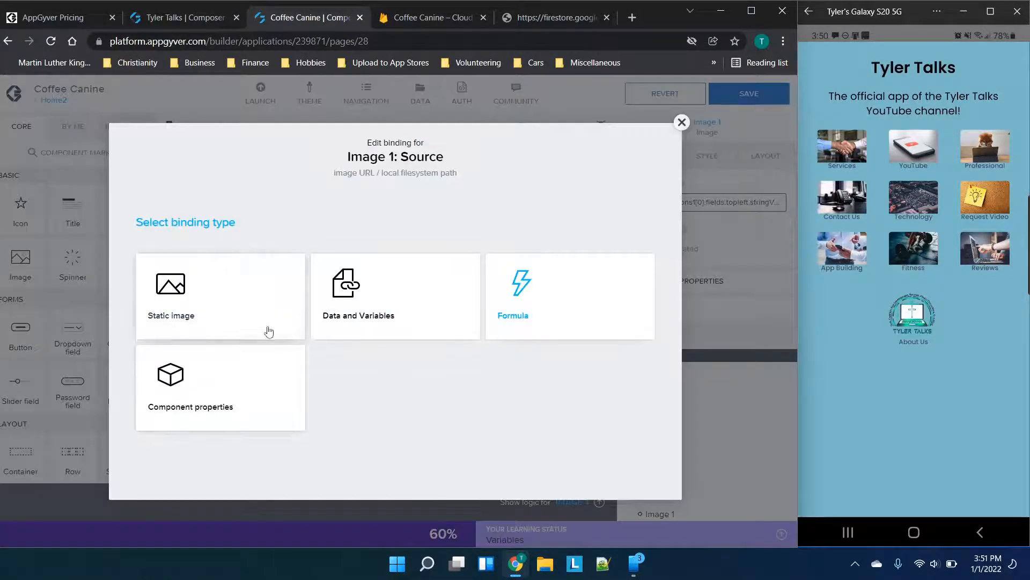
pyautogui.click(681, 125)
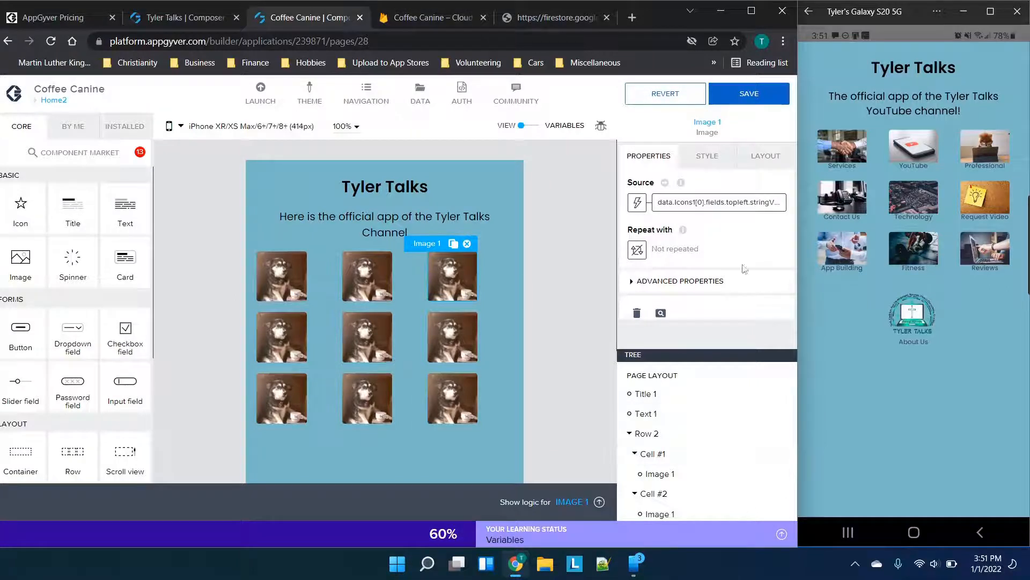
# Add a text component below the first image of the top row and apply the Tertiary Label style to it
pyautogui.moveTo(131, 206); pyautogui.dragTo(284, 301)
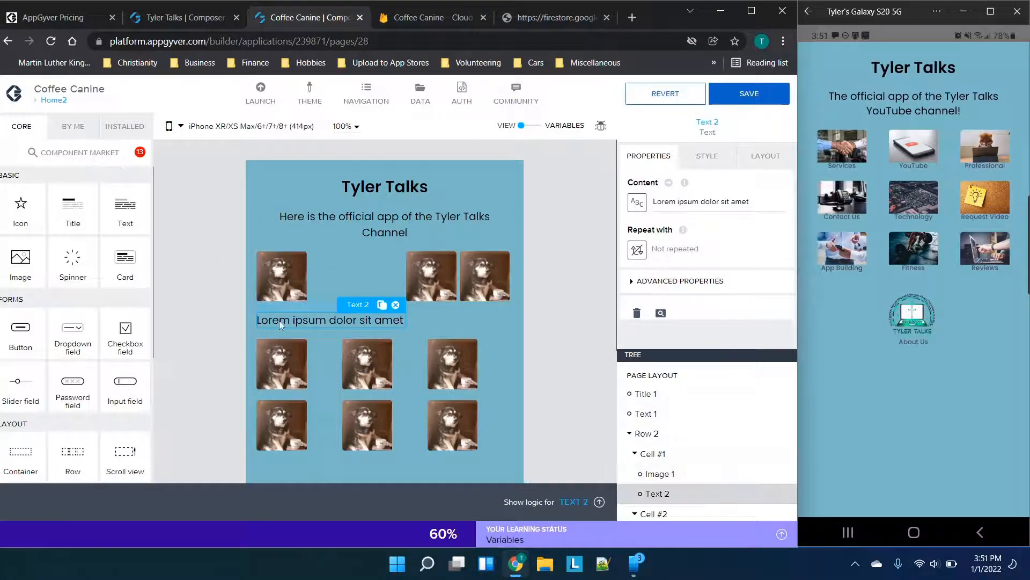
pyautogui.click(725, 156)
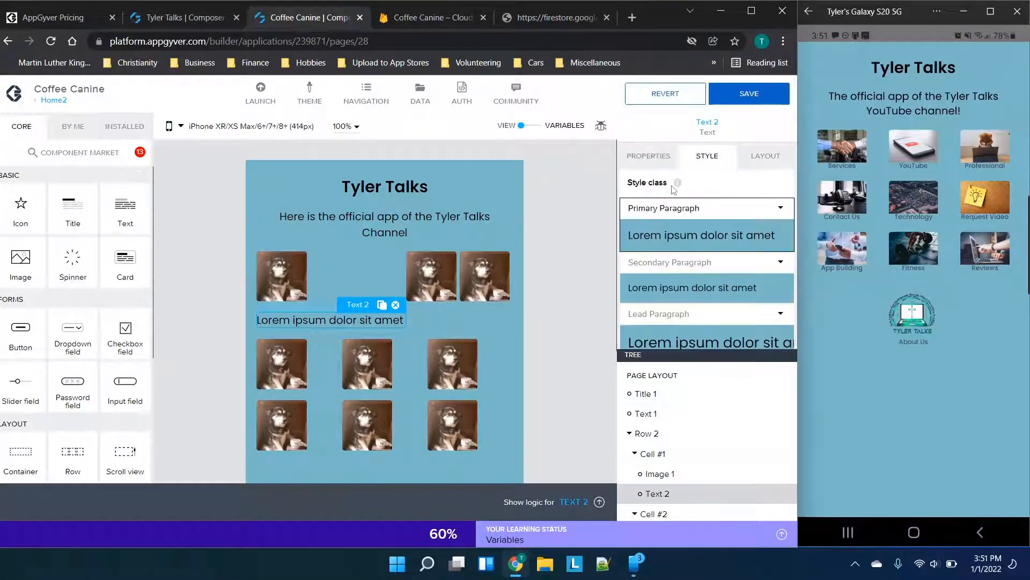
pyautogui.scroll(-3, 693, 263)
pyautogui.click(668, 328)
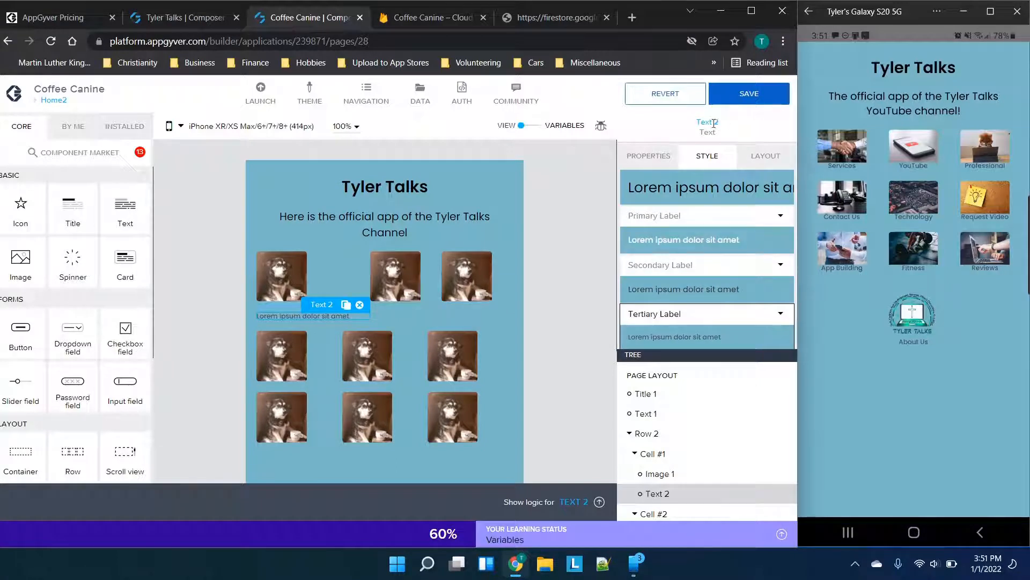
# Open the new text's alignment settings and inspect the YouTube image's layout spacing in the Tyler Talks project for comparison
pyautogui.click(765, 156)
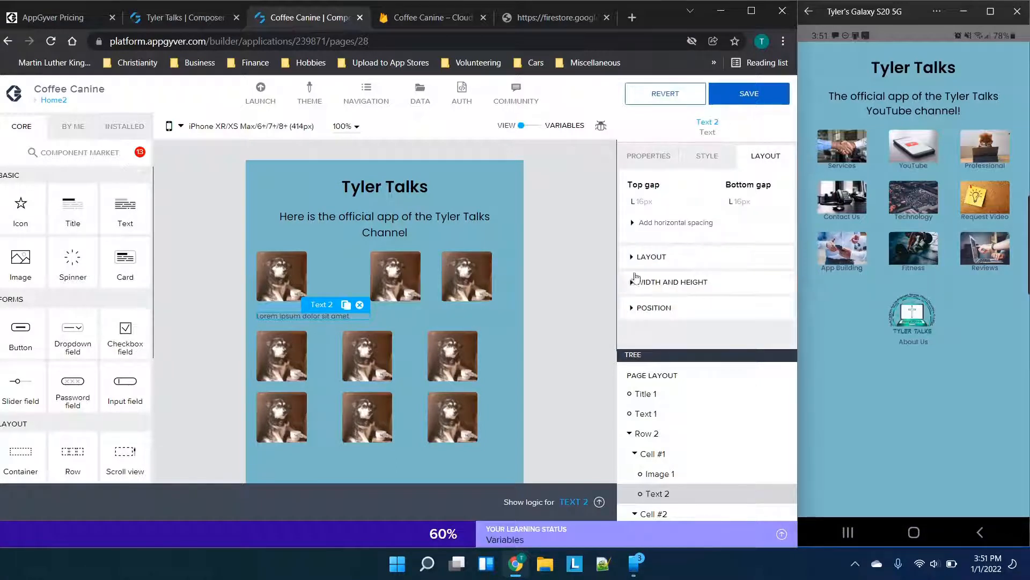
pyautogui.click(647, 256)
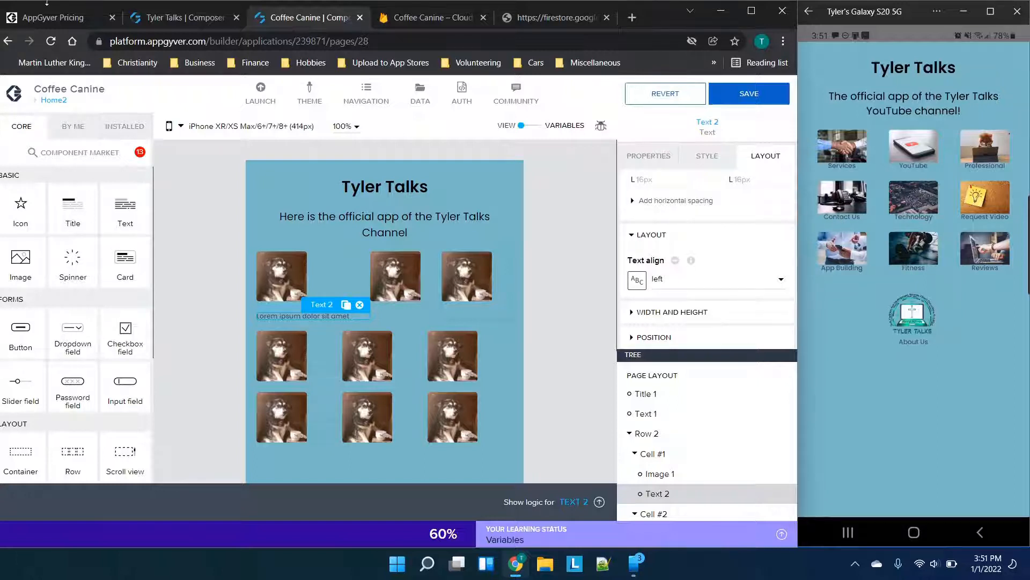
pyautogui.hotkey('ctrl', 'shift', 'Tab')
pyautogui.scroll(1, 420, 191)
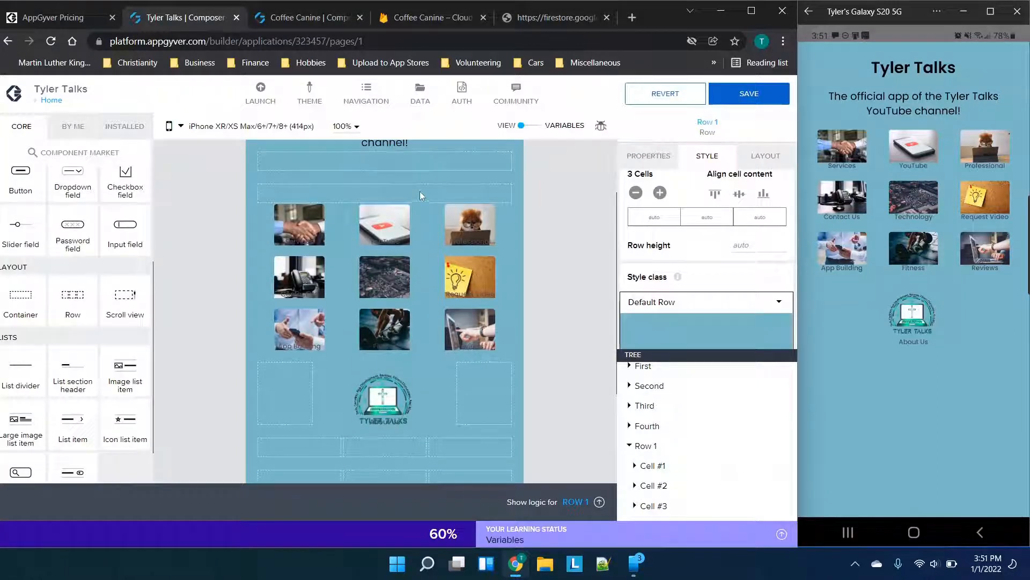
pyautogui.click(391, 215)
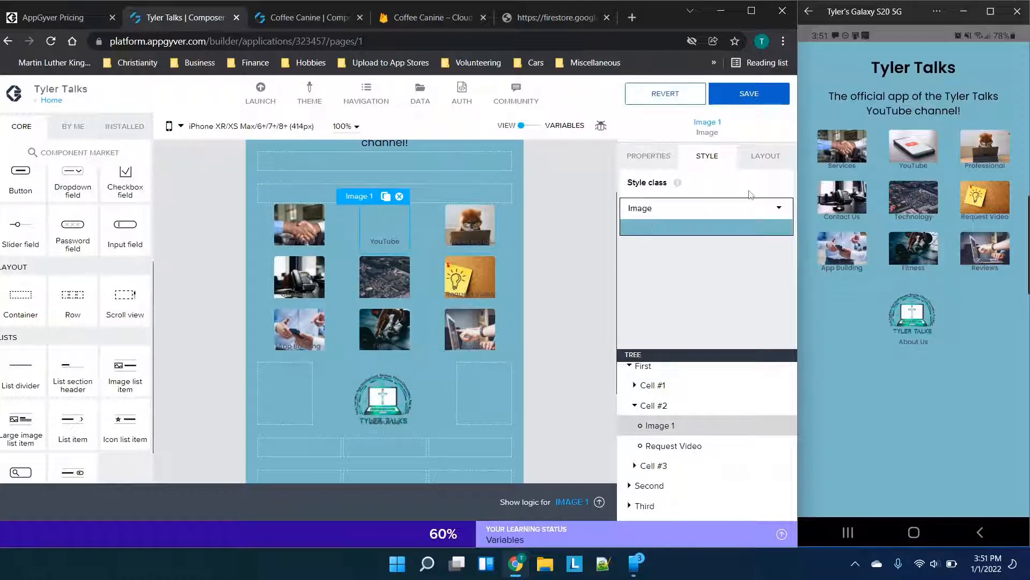
pyautogui.click(764, 159)
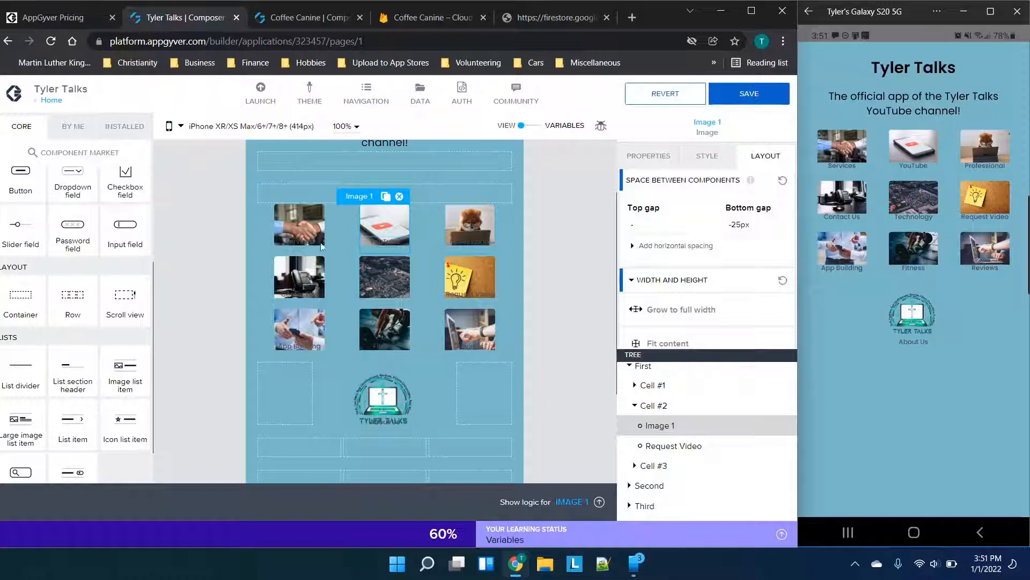
# Inspect the YouTube label's layout spacing in Tyler Talks and delete the text below the first grid image in Coffee Canine
pyautogui.click(382, 243)
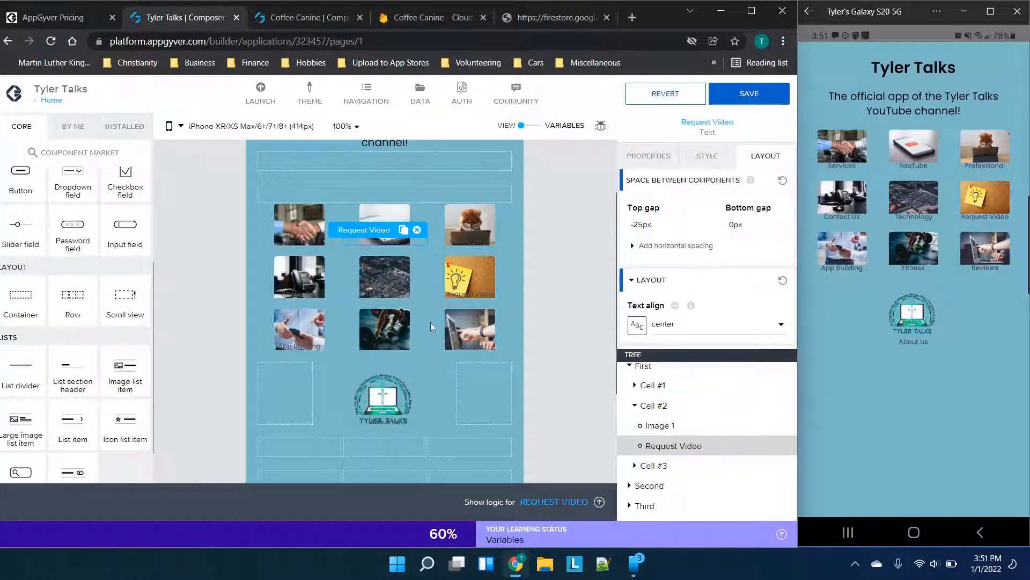
pyautogui.click(294, 17)
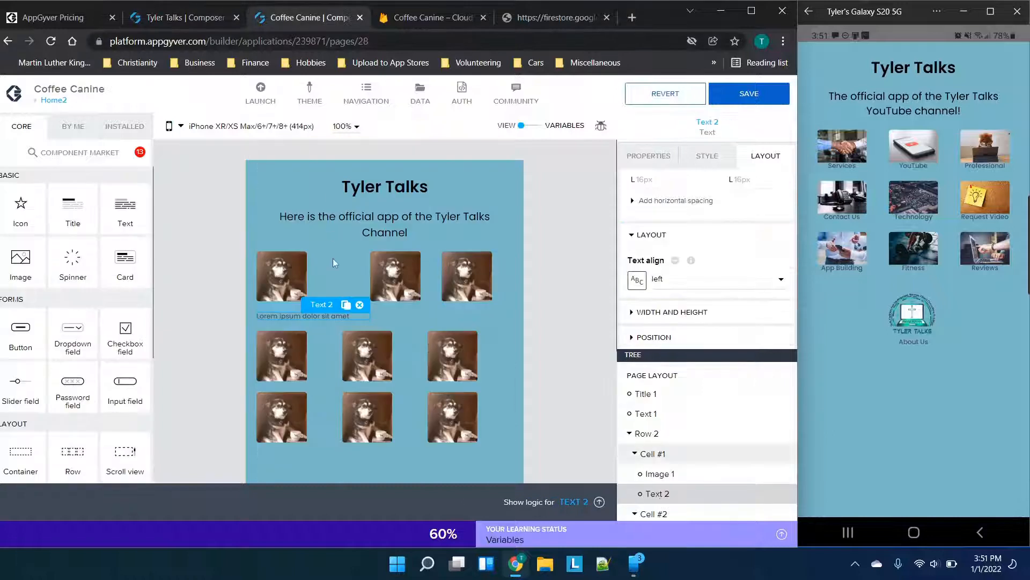
pyautogui.click(360, 304)
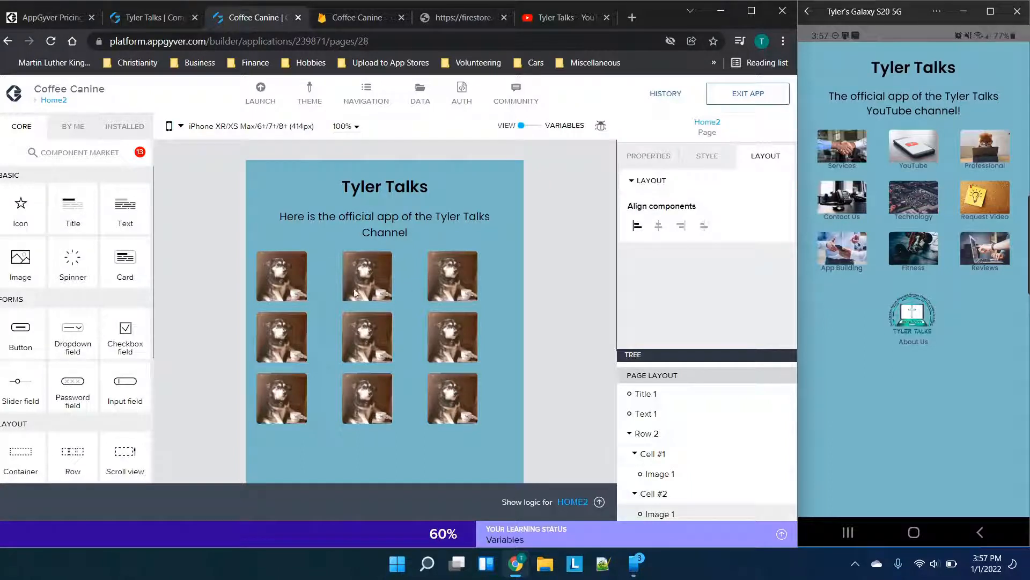
# Create a new page named Test in the Coffee Canine app and save the application
pyautogui.click(52, 102)
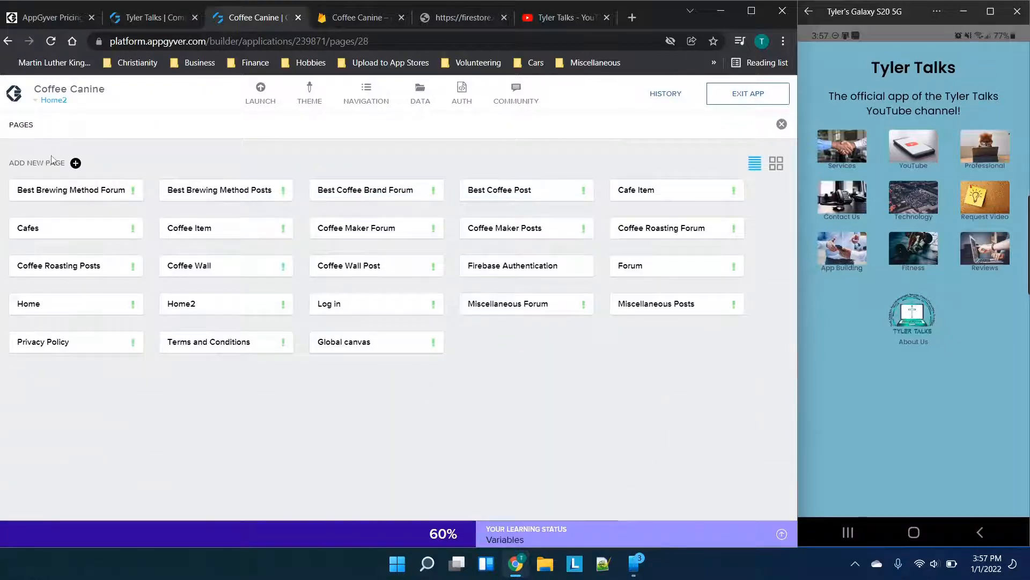
pyautogui.click(74, 162)
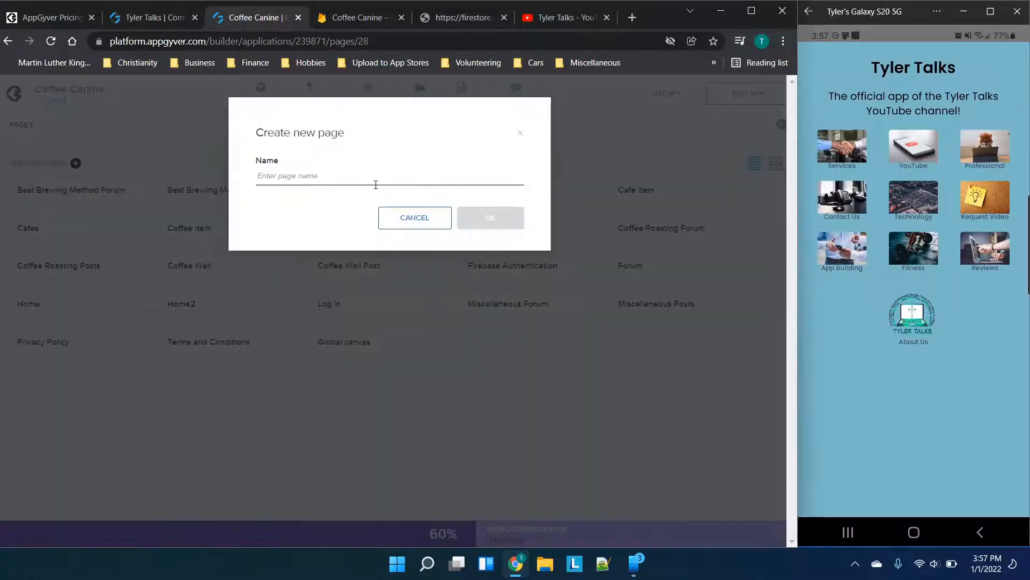
pyautogui.write('Test')
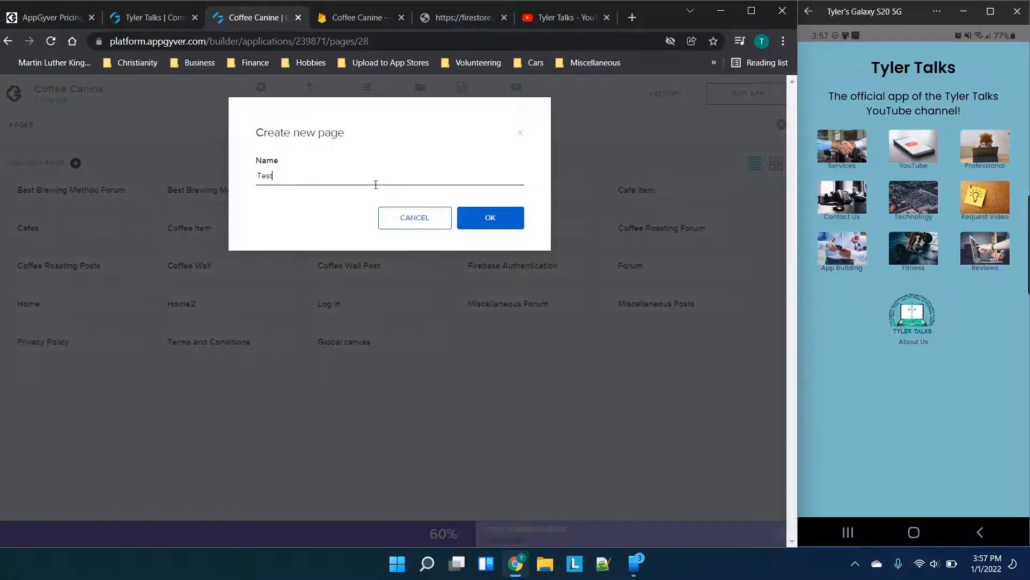
pyautogui.click(490, 217)
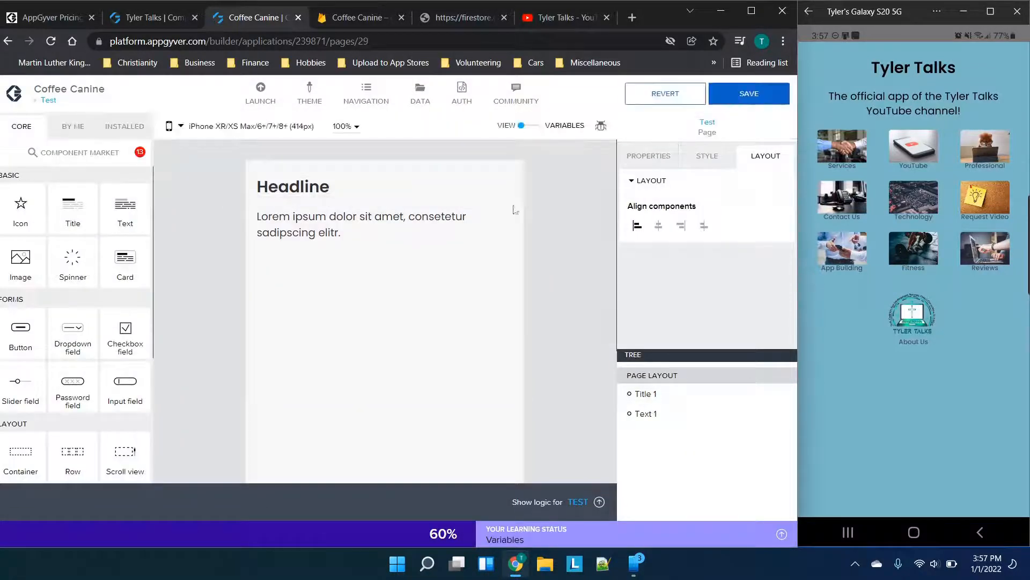
pyautogui.click(745, 102)
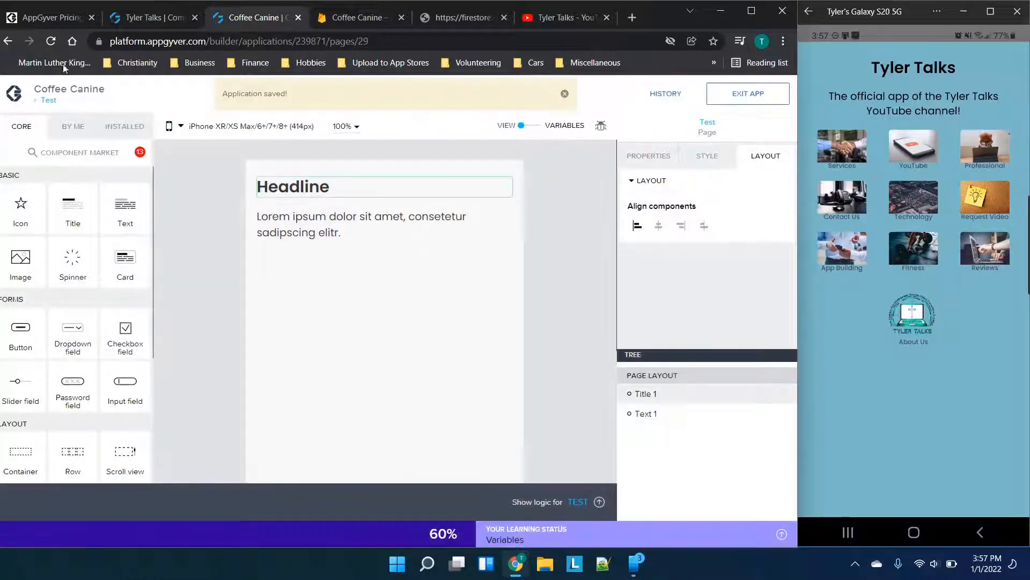
# Look over the app's page list and the Home2 page, and return to the Test page
pyautogui.click(48, 101)
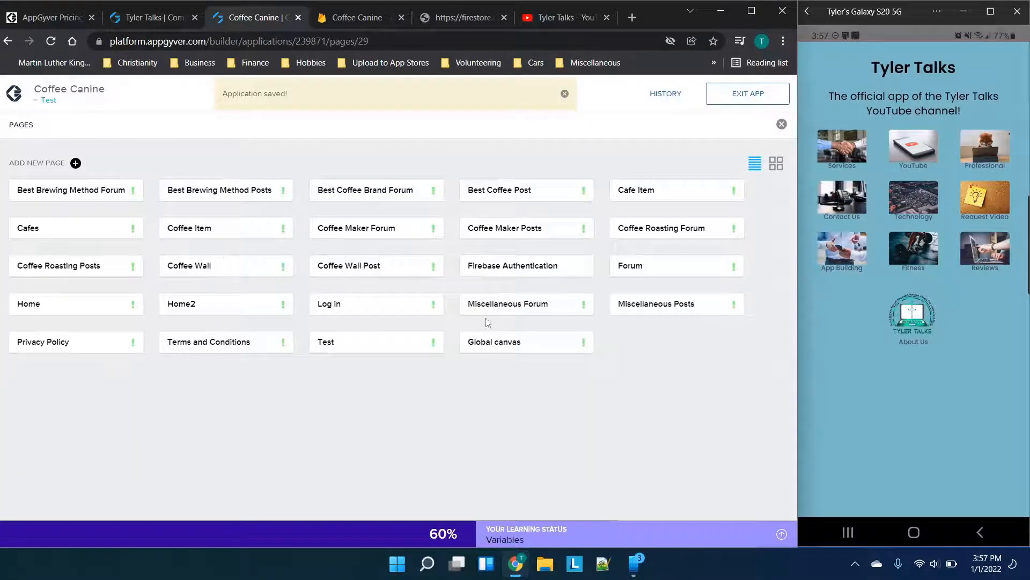
pyautogui.click(194, 316)
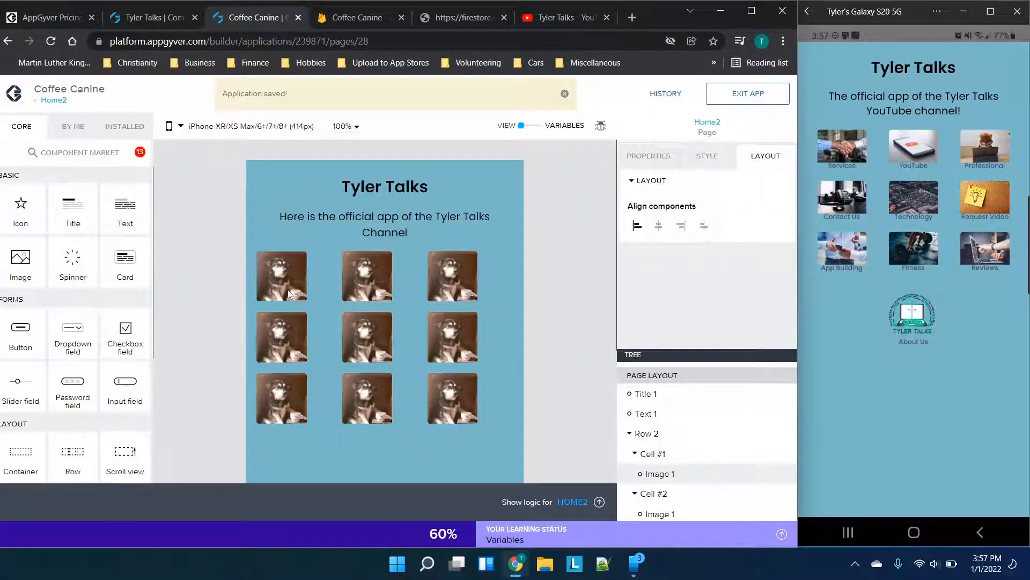
pyautogui.click(53, 101)
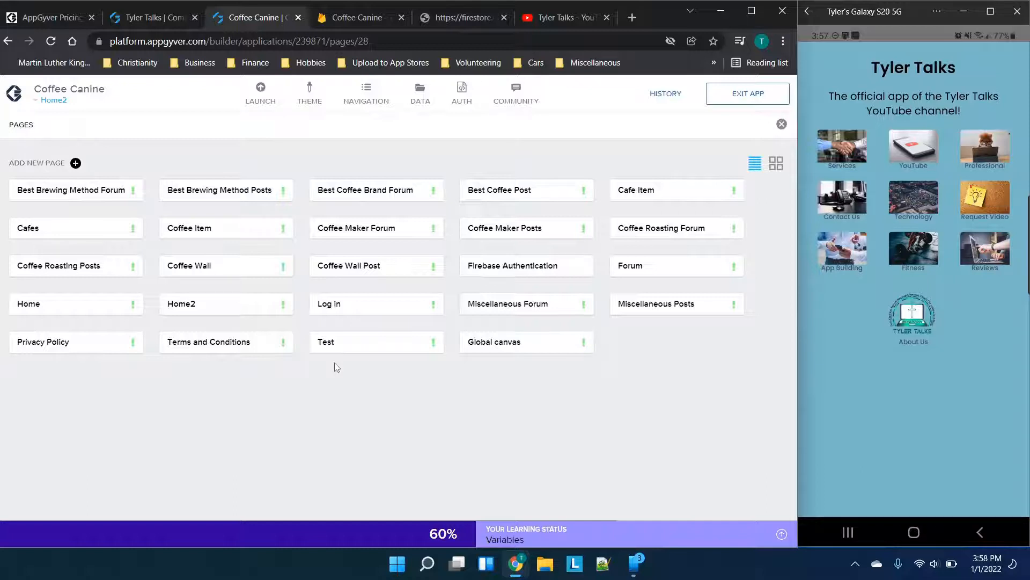
pyautogui.click(172, 310)
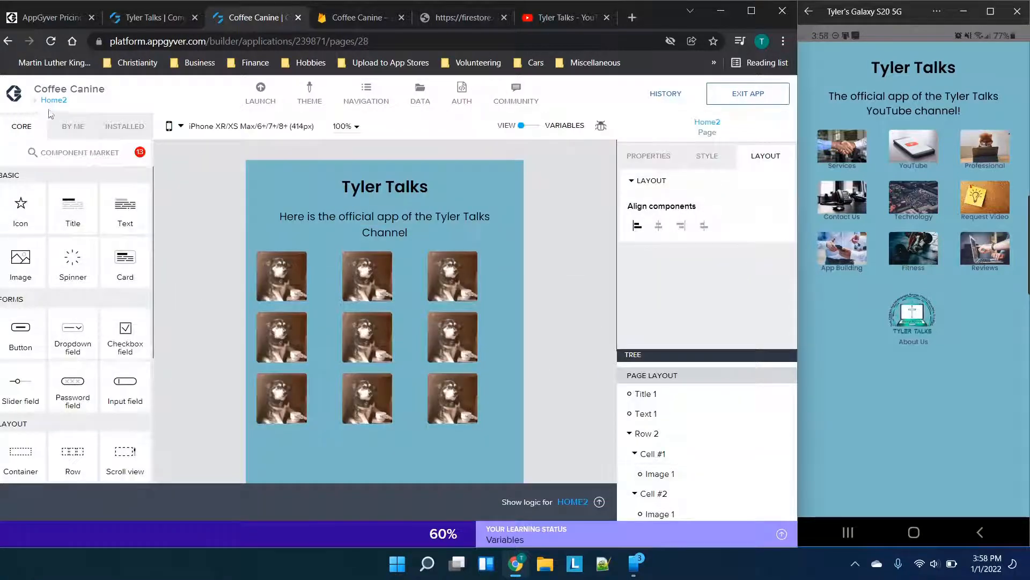
pyautogui.click(53, 101)
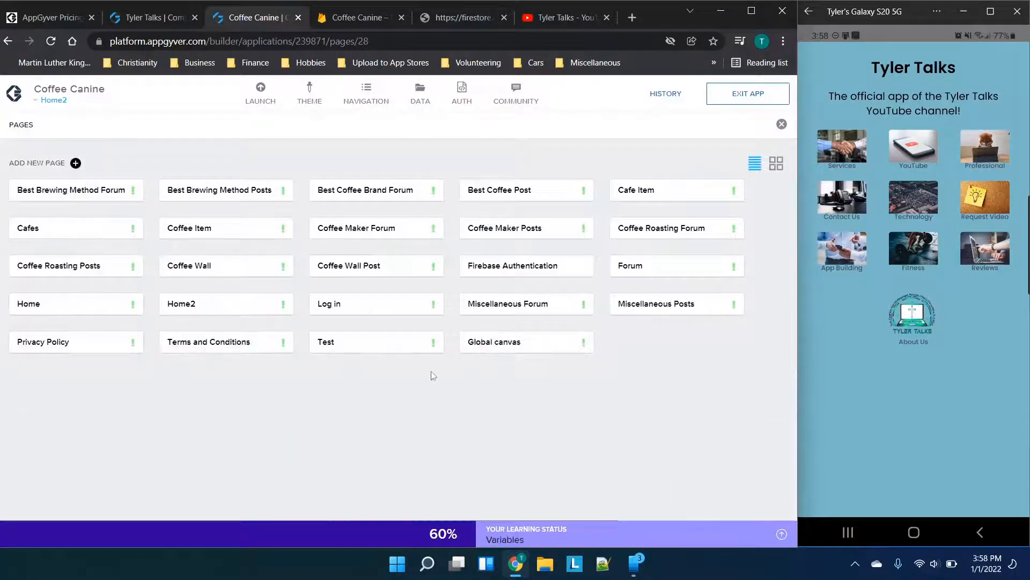
pyautogui.click(391, 348)
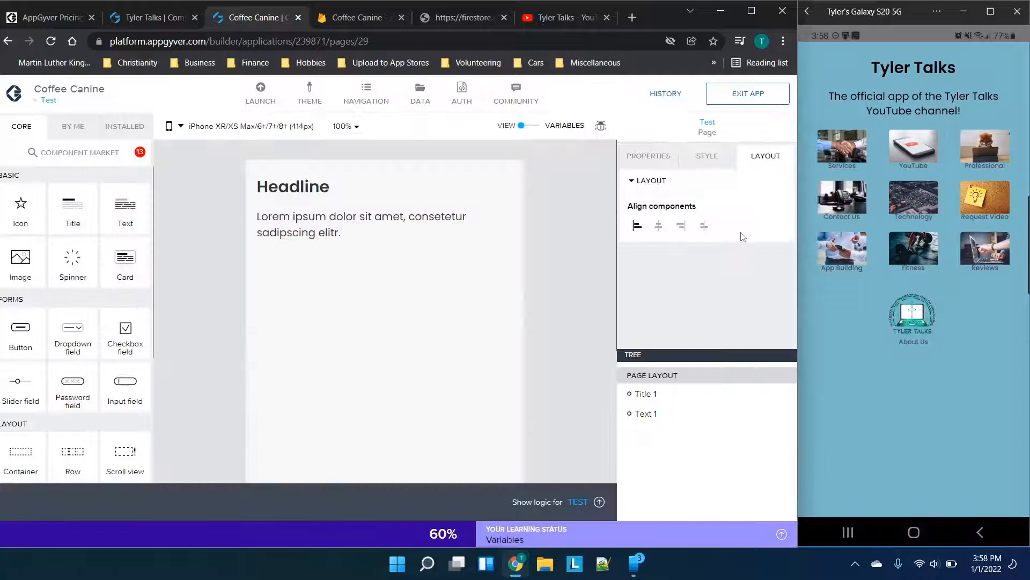
# View the Services page in the phone app for reference and set the Test page's background color to Secondary background
pyautogui.click(833, 157)
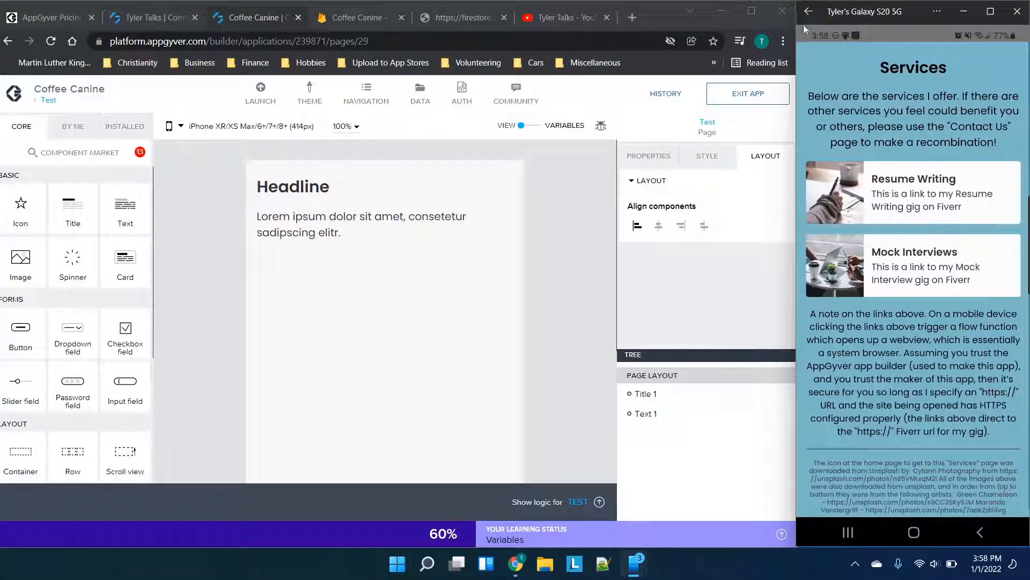
pyautogui.click(808, 11)
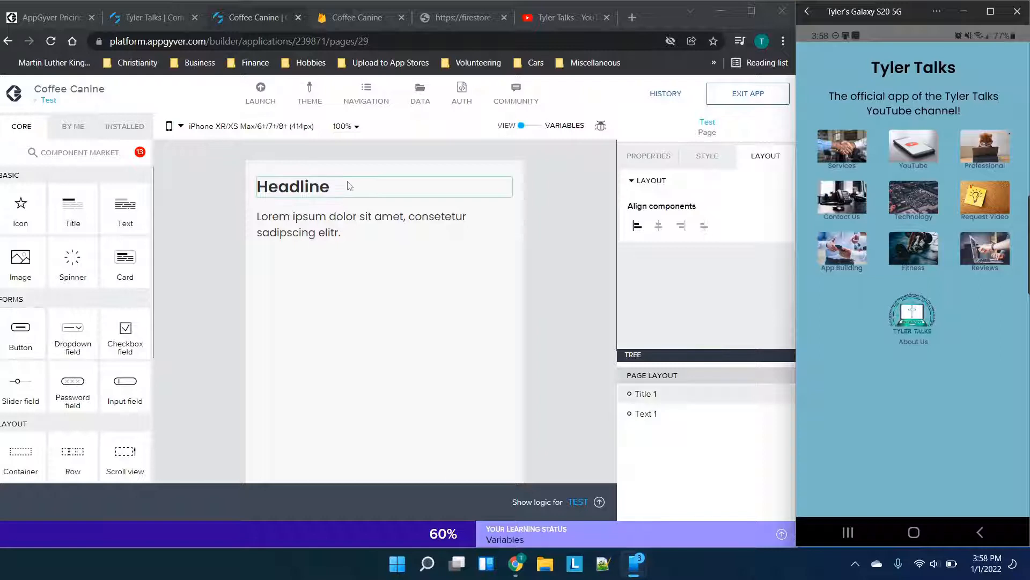
pyautogui.click(650, 377)
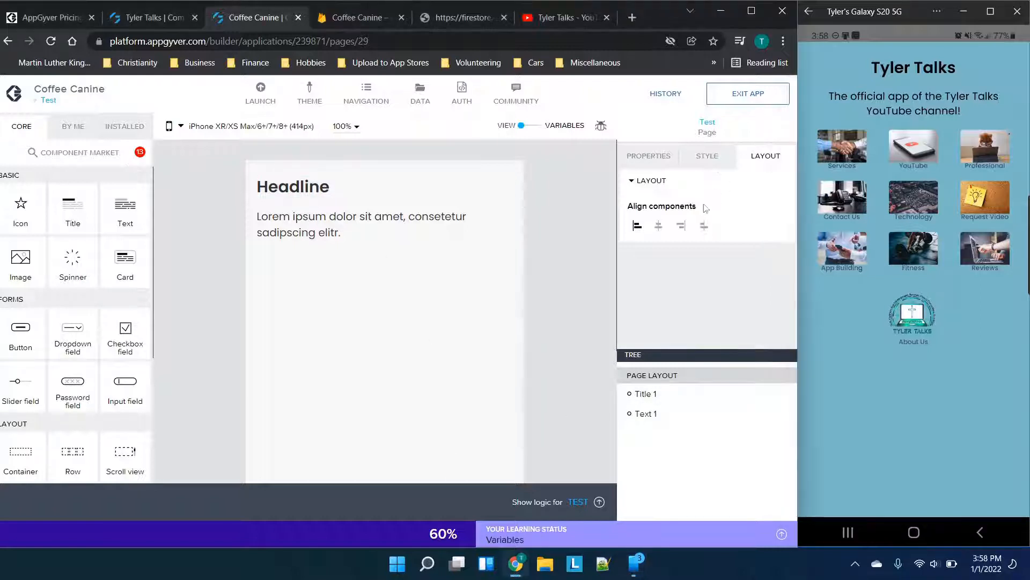
pyautogui.click(722, 161)
pyautogui.click(731, 203)
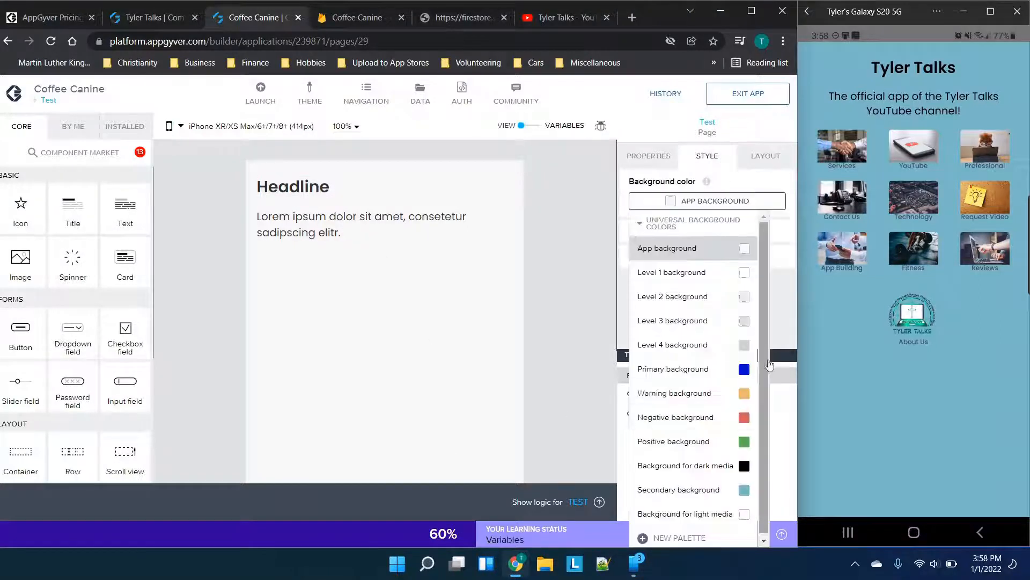
pyautogui.click(743, 493)
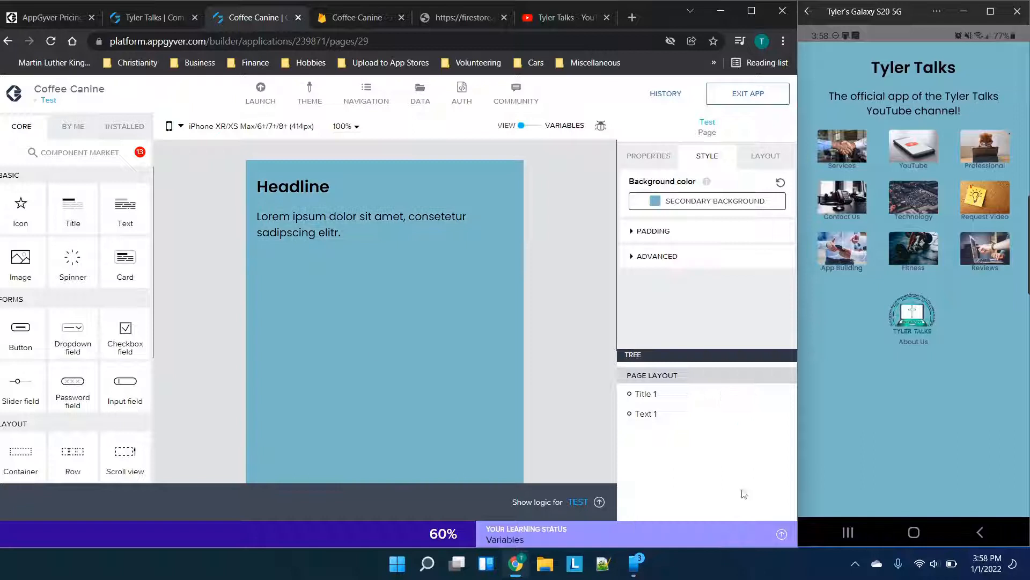
# Change the Test page's title to "Stuff" and set its text alignment to center
pyautogui.click(329, 188)
pyautogui.click(636, 161)
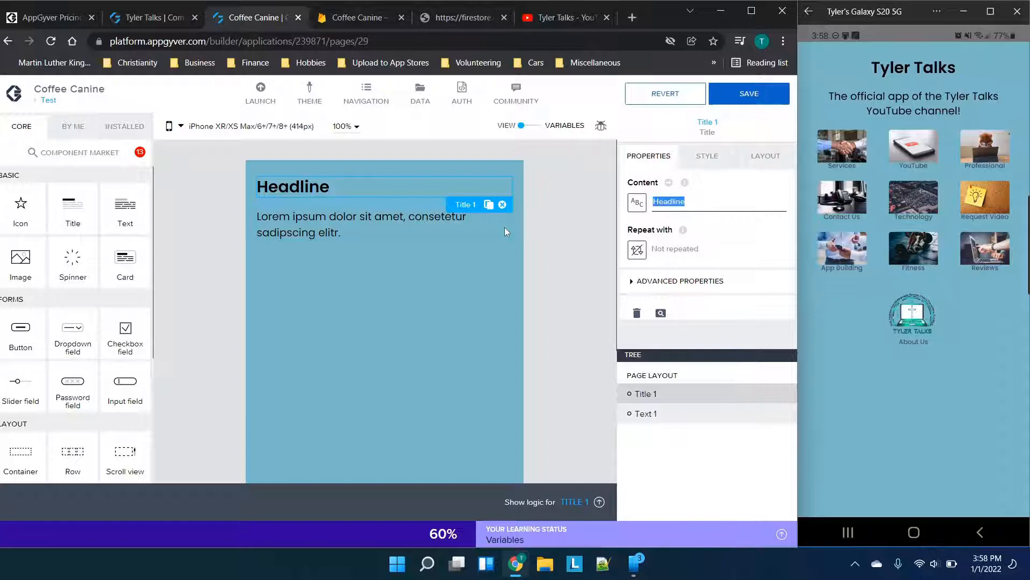
pyautogui.write('Stuff')
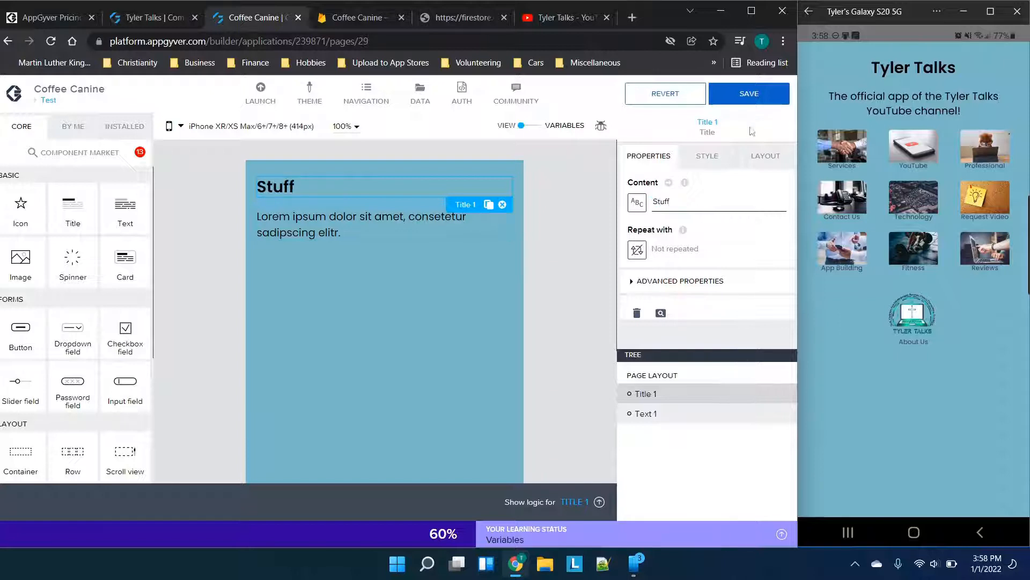
pyautogui.click(708, 156)
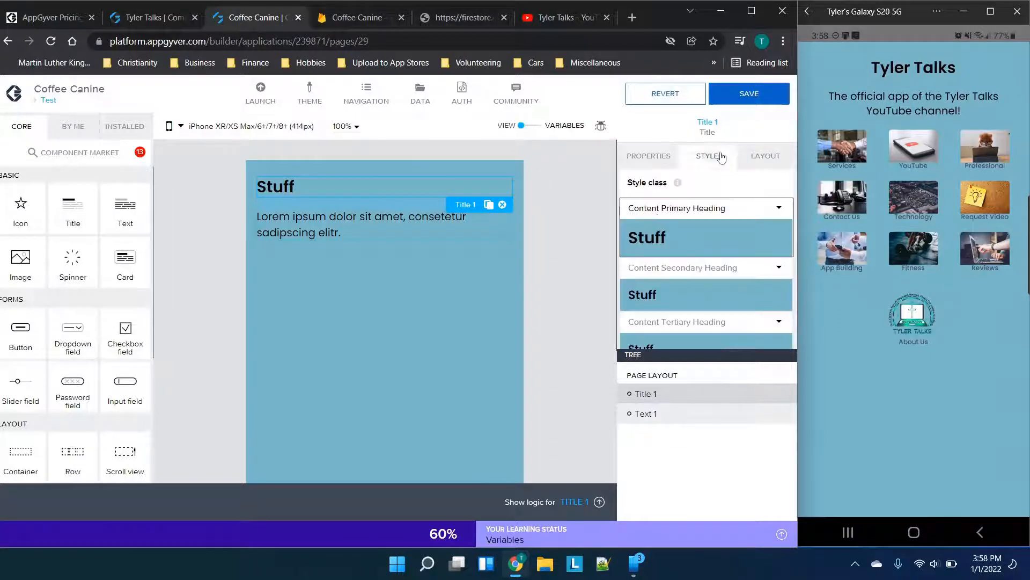
pyautogui.click(752, 161)
pyautogui.click(675, 285)
pyautogui.click(698, 324)
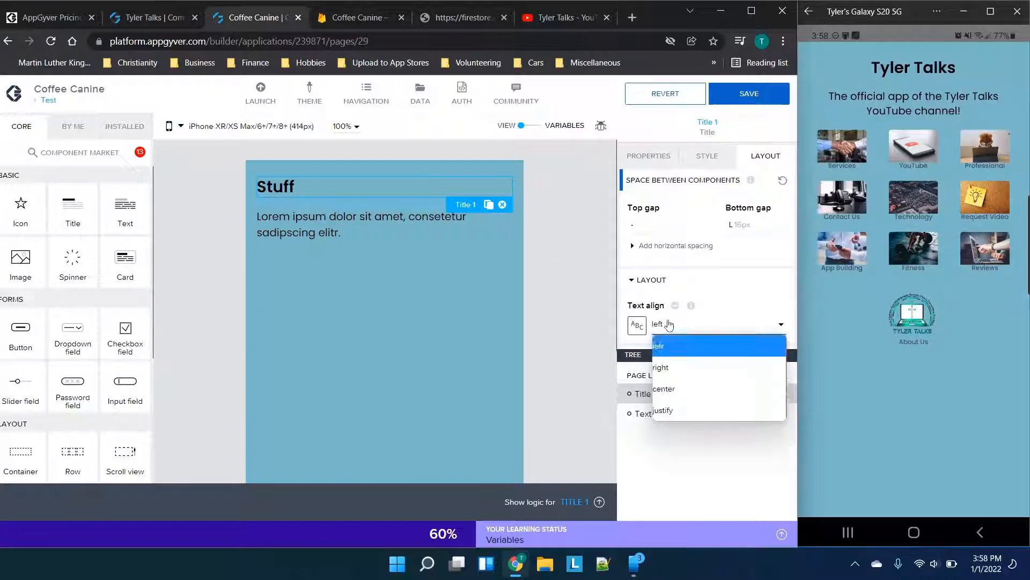
pyautogui.click(677, 389)
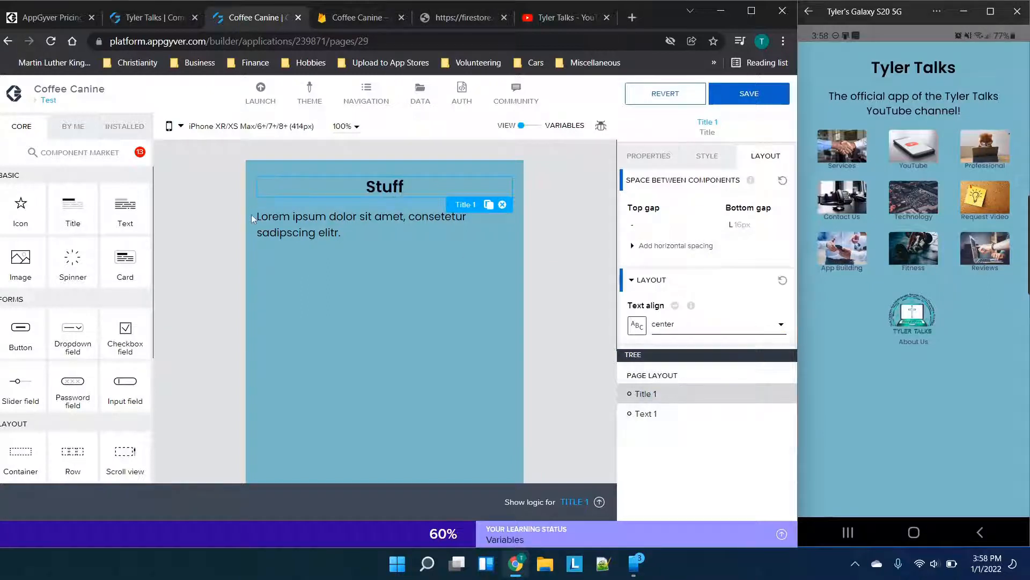
# Replace the placeholder paragraph below the title with "Check out the links below!", using the phone app's Services page as reference
pyautogui.click(297, 240)
pyautogui.click(696, 156)
pyautogui.click(649, 156)
pyautogui.click(843, 146)
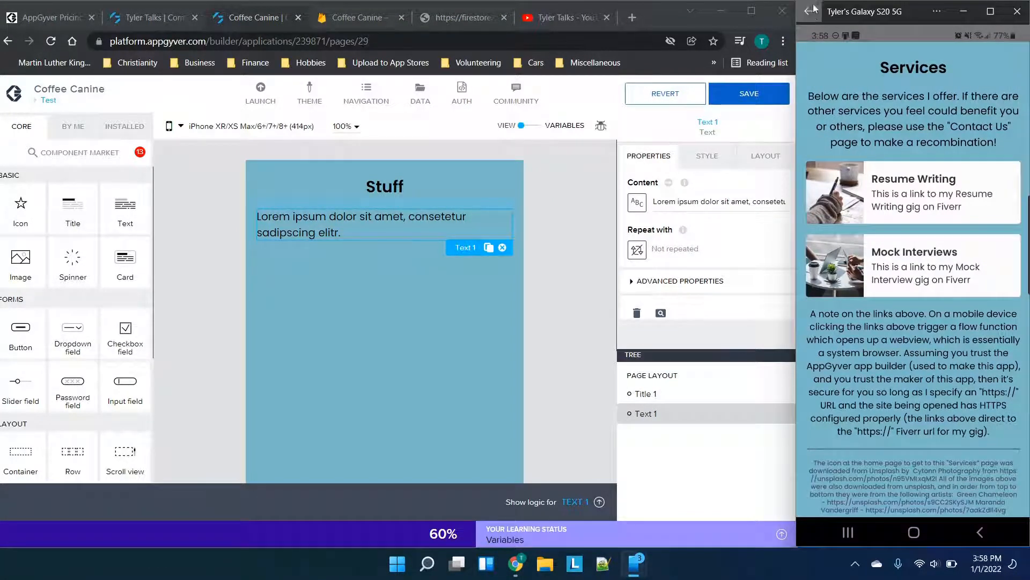
pyautogui.click(663, 202)
pyautogui.hotkey('ctrl', 'a')
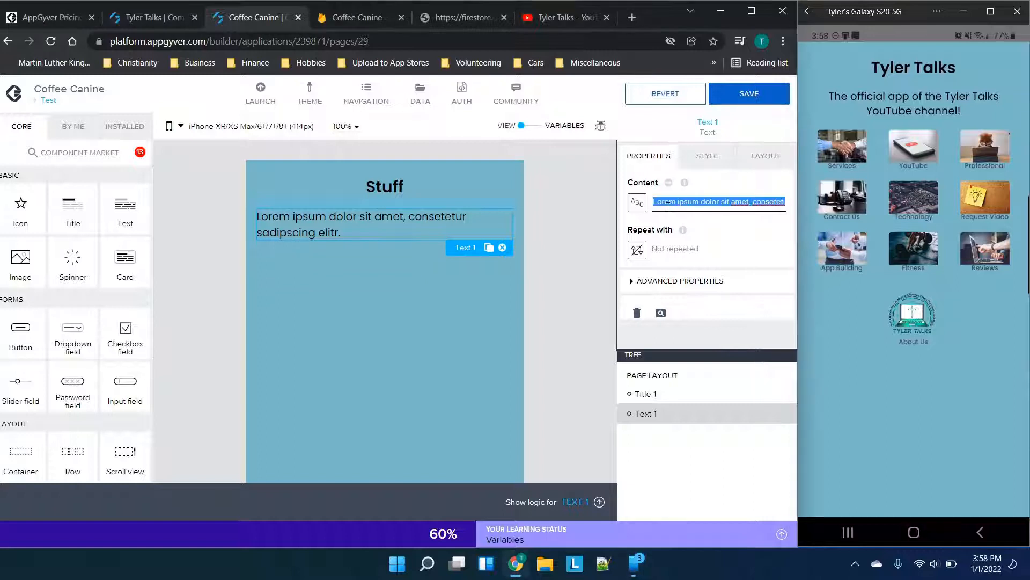
pyautogui.write('Check out the links below!')
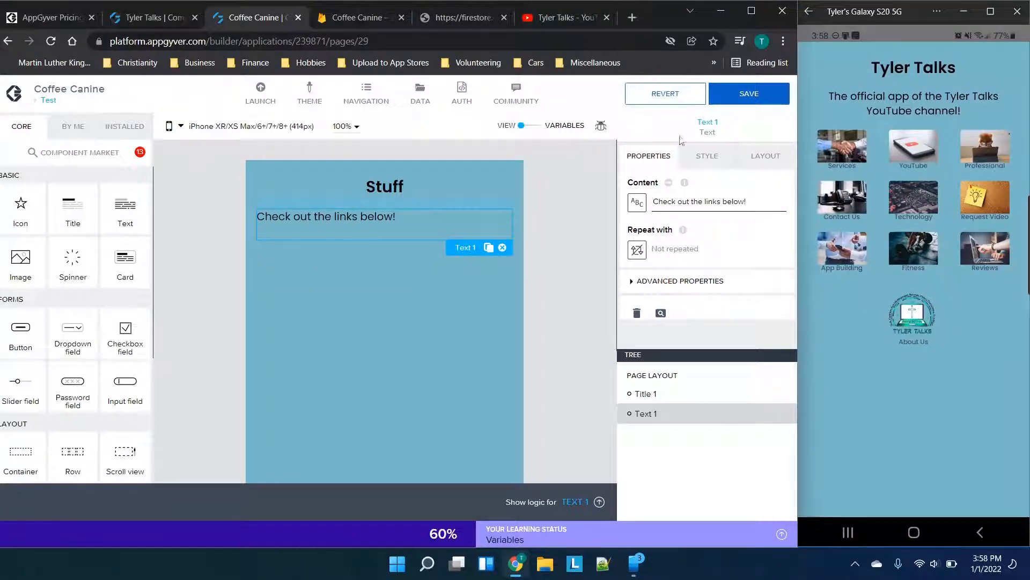
# Set the paragraph's text alignment to center and save the application
pyautogui.click(708, 157)
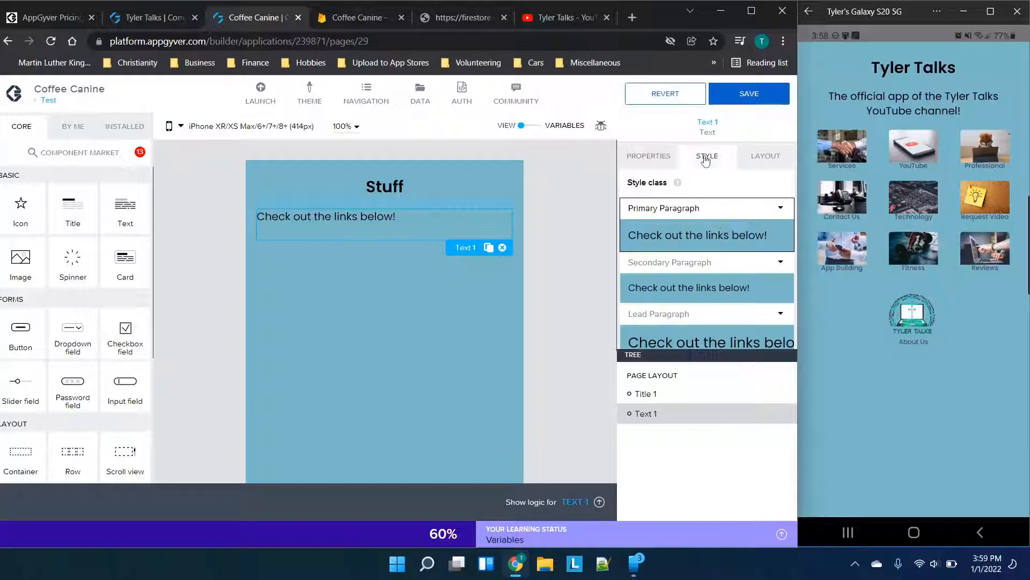
pyautogui.click(766, 156)
pyautogui.click(684, 280)
pyautogui.click(684, 324)
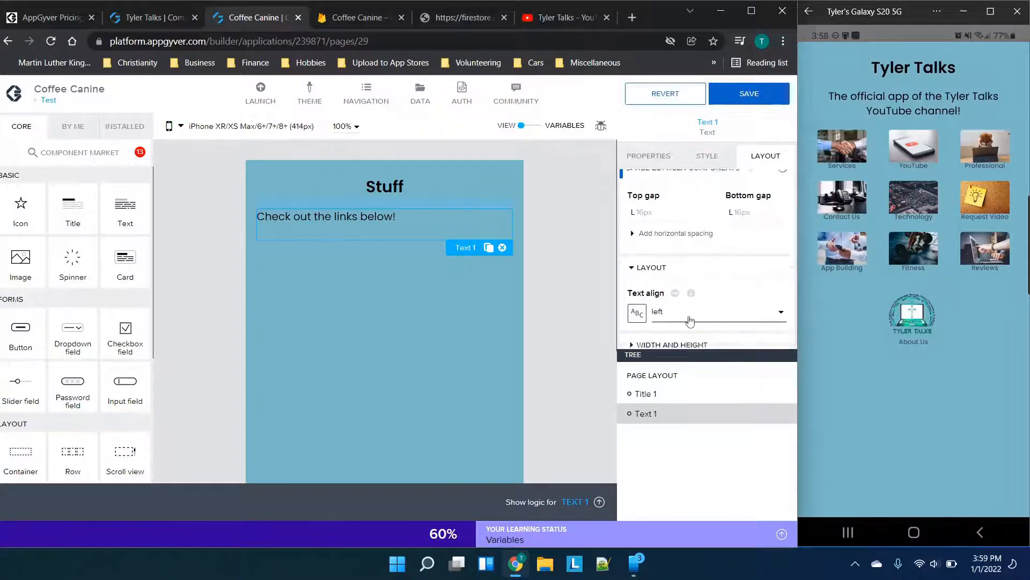
pyautogui.click(667, 374)
pyautogui.click(363, 293)
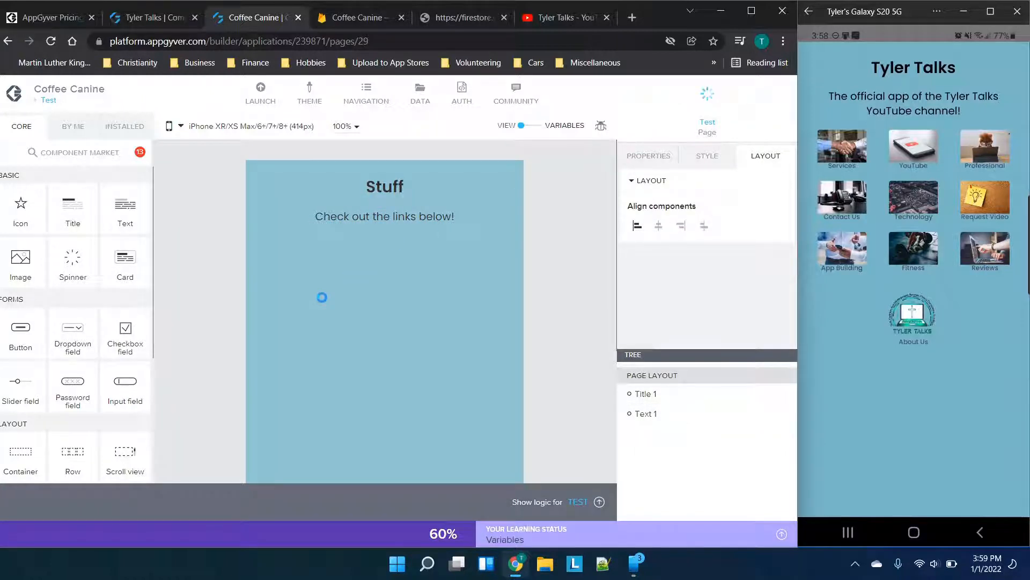
# Compare with the phone app's Services page and add two Large image list items below the Test page's paragraph
pyautogui.scroll(-1, 82, 335)
pyautogui.scroll(-3, 82, 335)
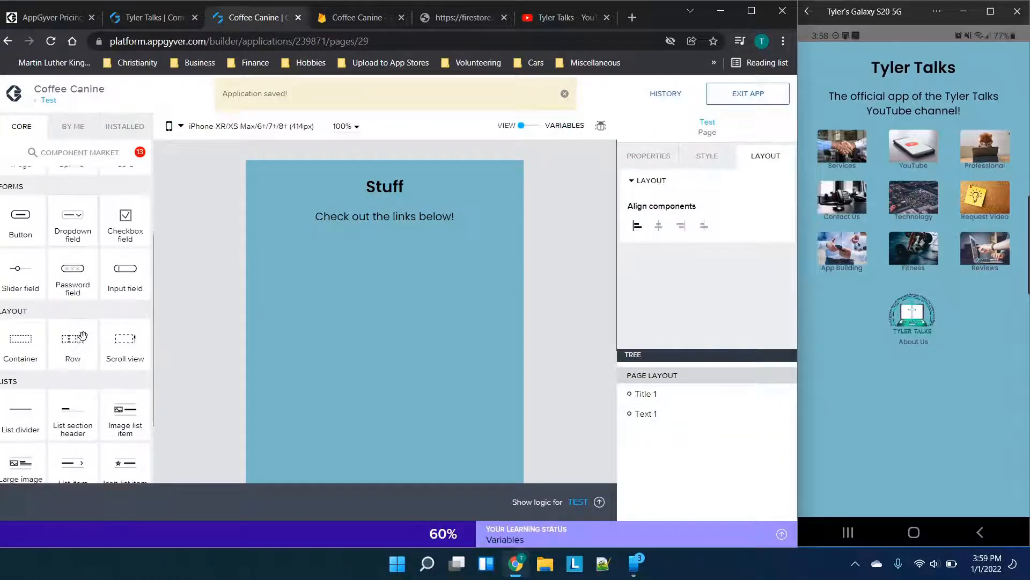
pyautogui.click(841, 155)
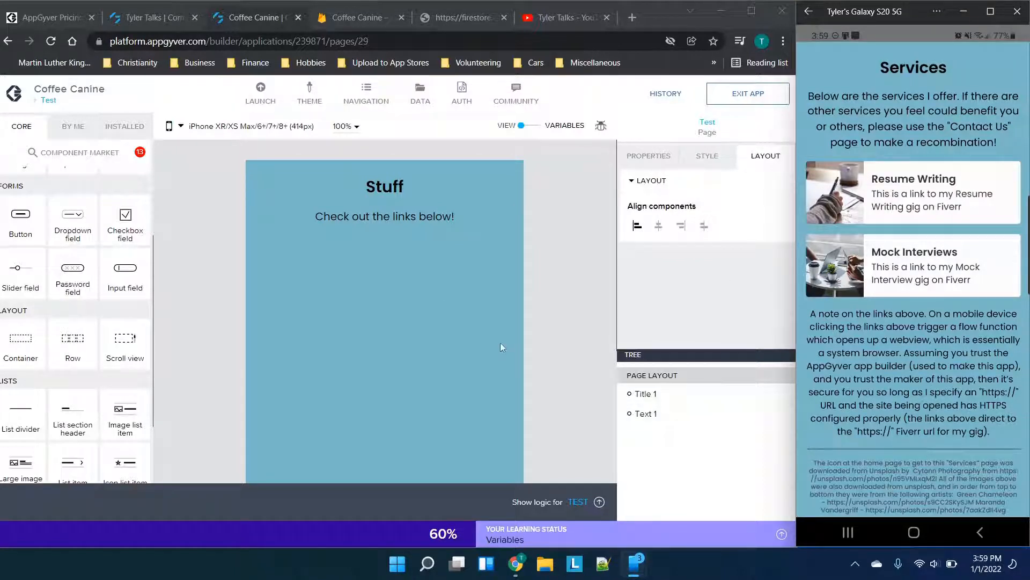
pyautogui.click(808, 16)
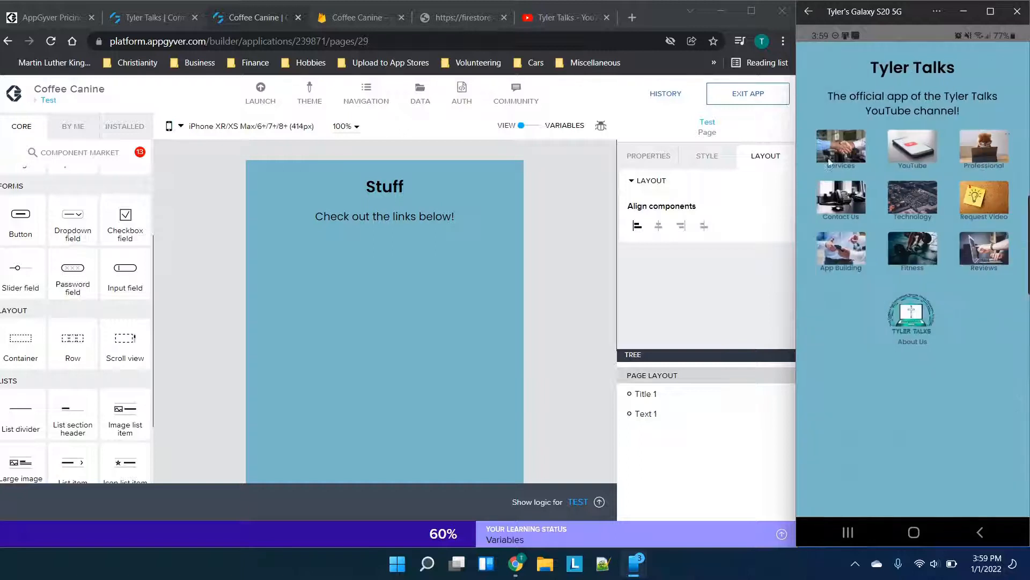
pyautogui.click(326, 269)
pyautogui.scroll(-2, 138, 283)
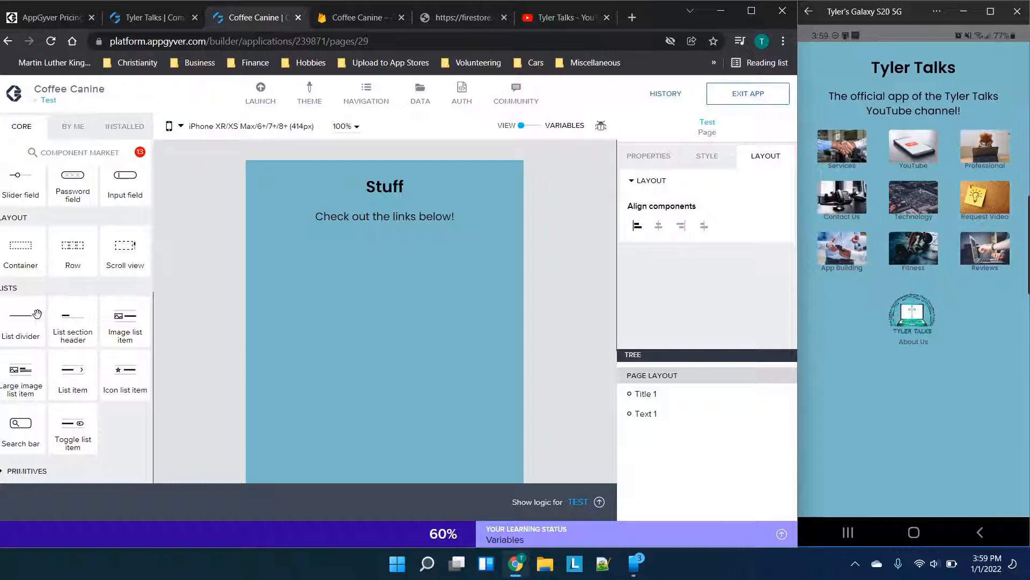
pyautogui.moveTo(23, 377); pyautogui.dragTo(356, 335)
pyautogui.moveTo(48, 372); pyautogui.dragTo(338, 349)
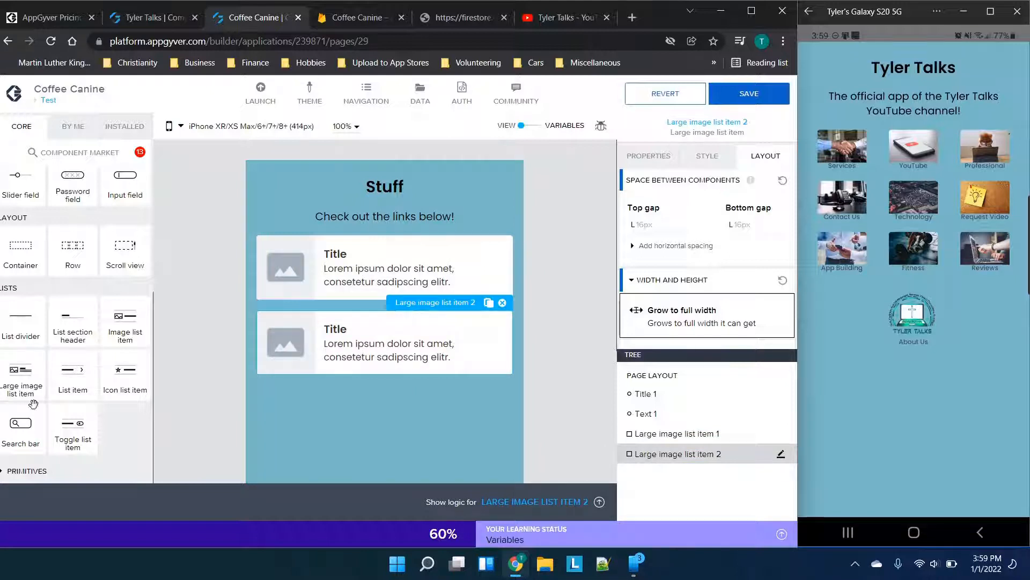
# Add a text, a list divider and another text, in that order, below the Test page's two large image list items
pyautogui.scroll(3, 74, 247)
pyautogui.scroll(1, 59, 220)
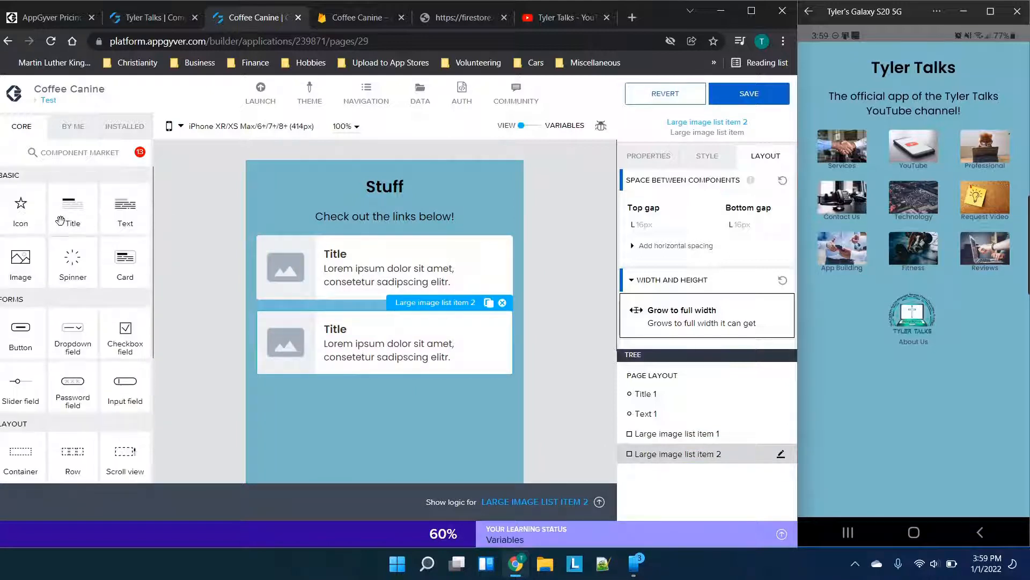
pyautogui.moveTo(119, 215); pyautogui.dragTo(413, 424)
pyautogui.scroll(-2, 165, 372)
pyautogui.scroll(-1, 61, 367)
pyautogui.scroll(-1, 61, 366)
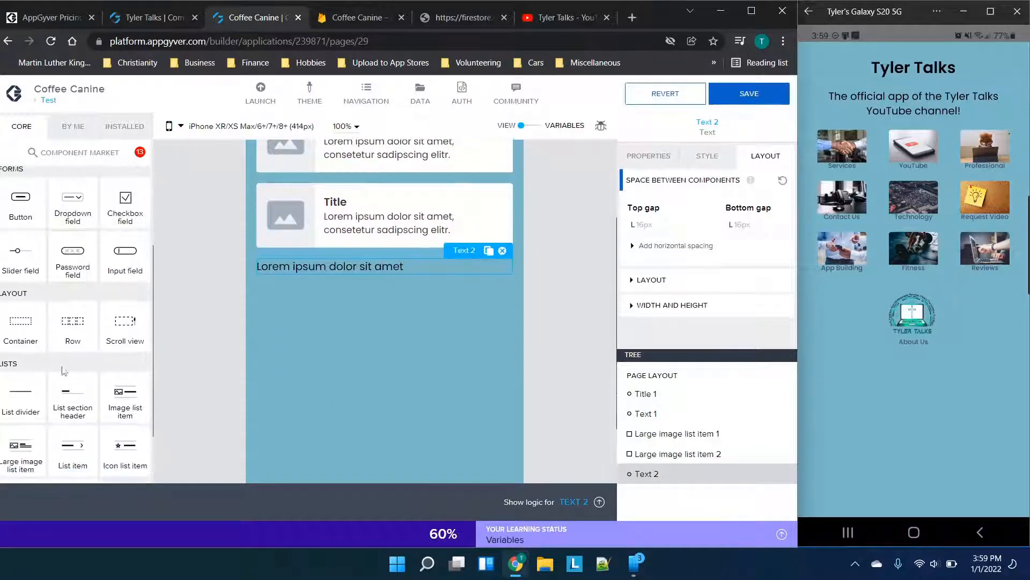
pyautogui.moveTo(17, 393); pyautogui.dragTo(322, 379)
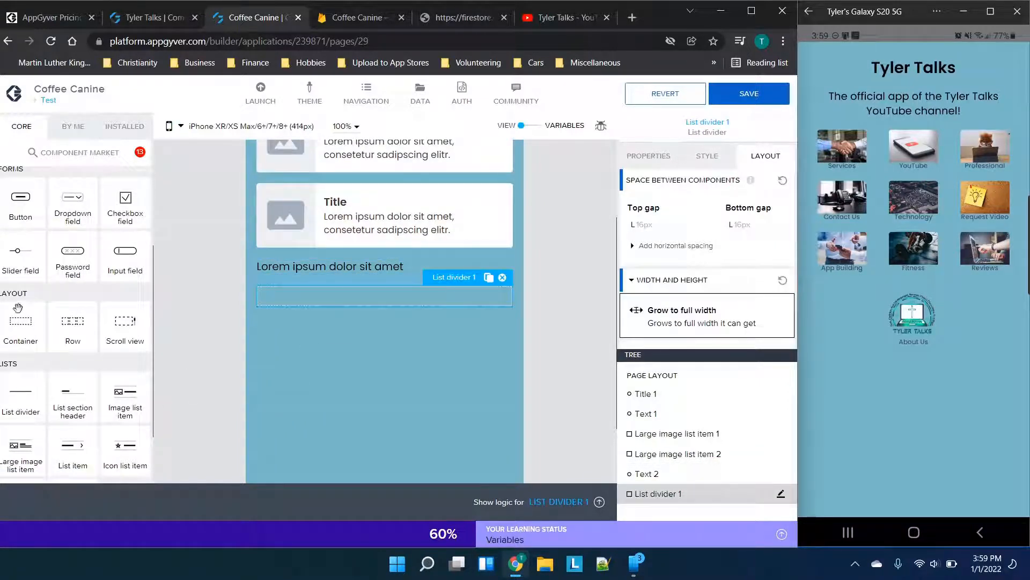
pyautogui.scroll(2, 29, 295)
pyautogui.moveTo(127, 206); pyautogui.dragTo(268, 368)
# Set the first large image list item's title to "Service 1" and its description to "Here is the service"
pyautogui.scroll(3, 339, 342)
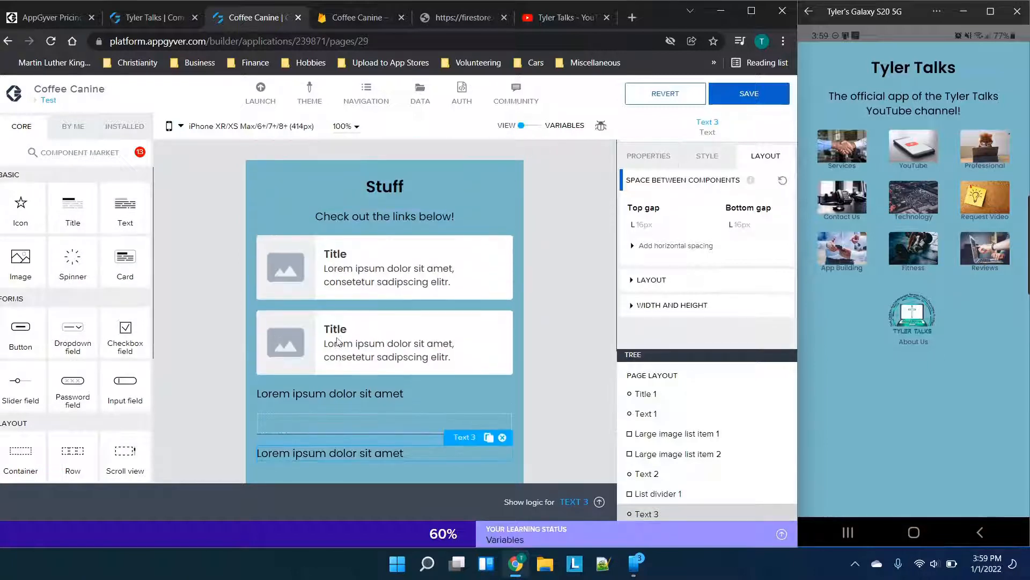
pyautogui.click(472, 269)
pyautogui.click(648, 155)
pyautogui.doubleClick(663, 201)
pyautogui.write('Servcie')
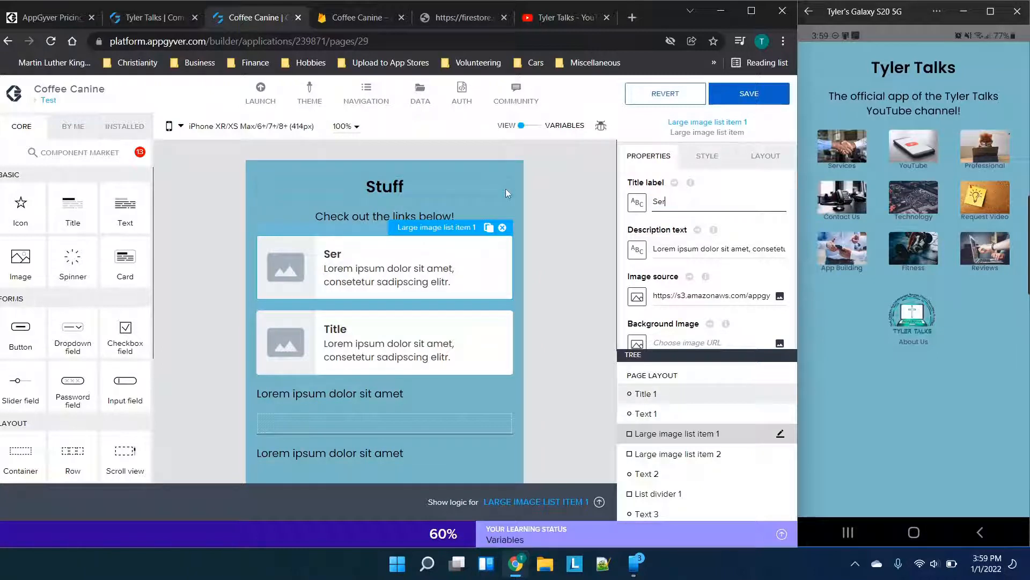
pyautogui.press('BackSpace')
pyautogui.press('BackSpace')
pyautogui.press('BackSpace')
pyautogui.write('ice 1')
pyautogui.tripleClick(722, 247)
pyautogui.write('Here is th')
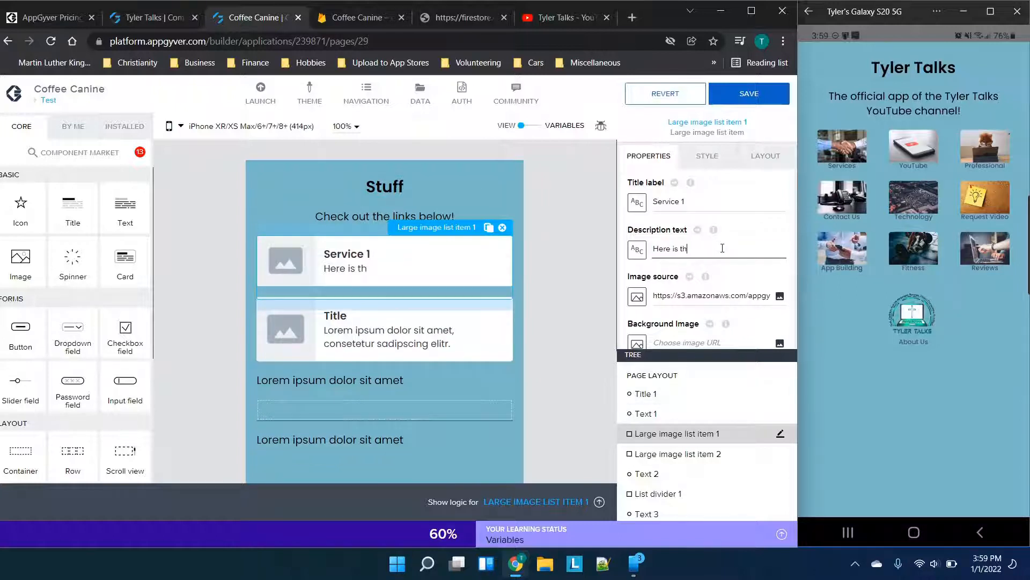
pyautogui.write('e service')
# Set the second large image list item's title to "Service 2" and its description to "Here is the second service"
pyautogui.click(475, 324)
pyautogui.moveTo(675, 206); pyautogui.dragTo(617, 211)
pyautogui.write('Service 2')
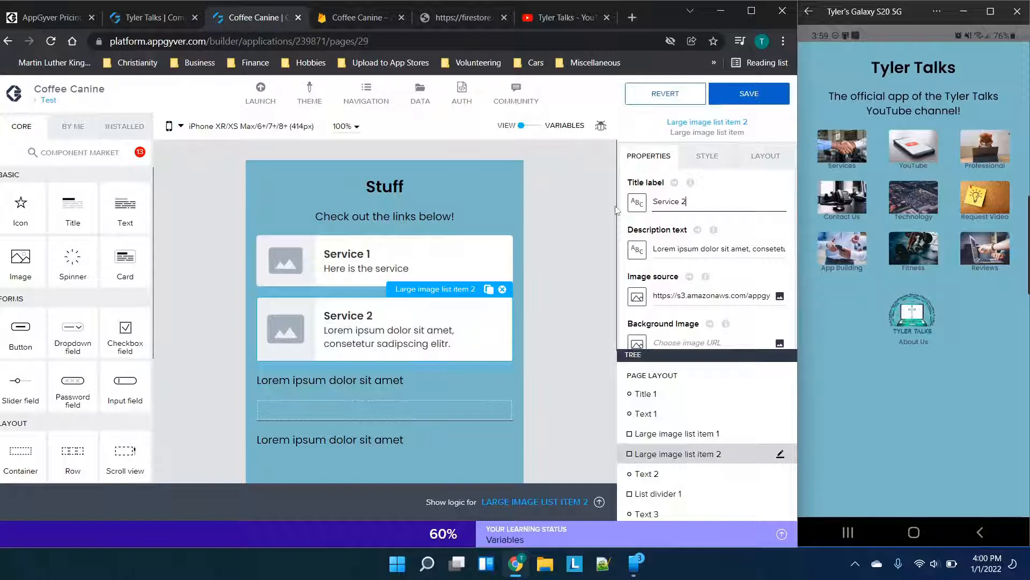
pyautogui.click(747, 254)
pyautogui.hotkey('ctrl', 'a')
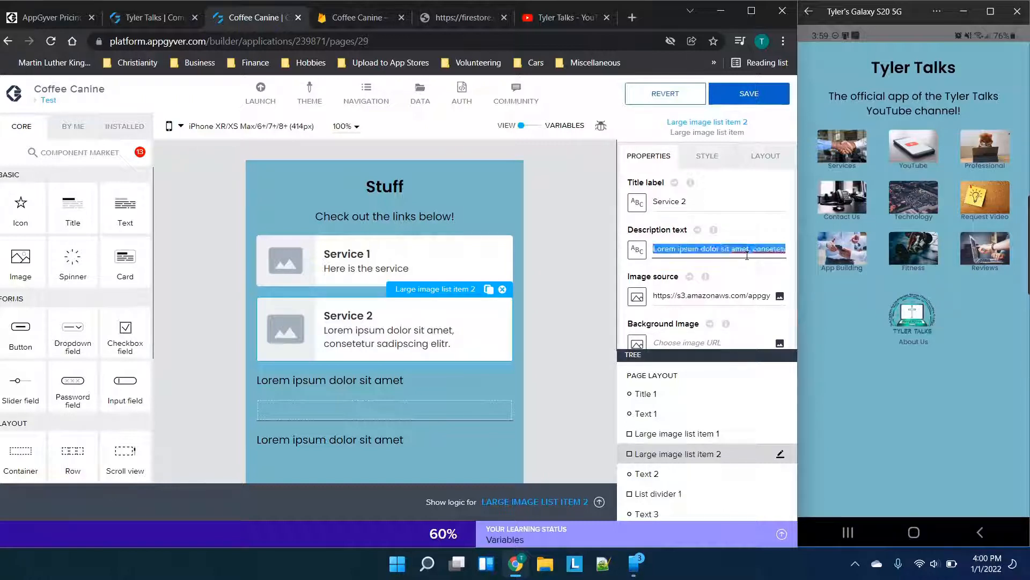
pyautogui.write('Here is the second service')
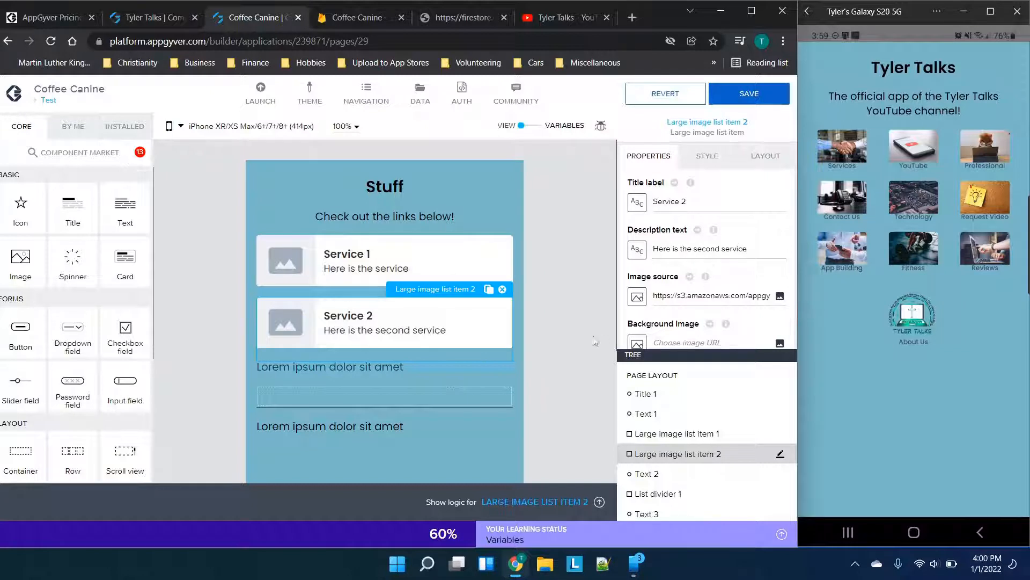
# Examine the image and container inside the second list item in the component style editor, including the container's layout settings
pyautogui.click(780, 455)
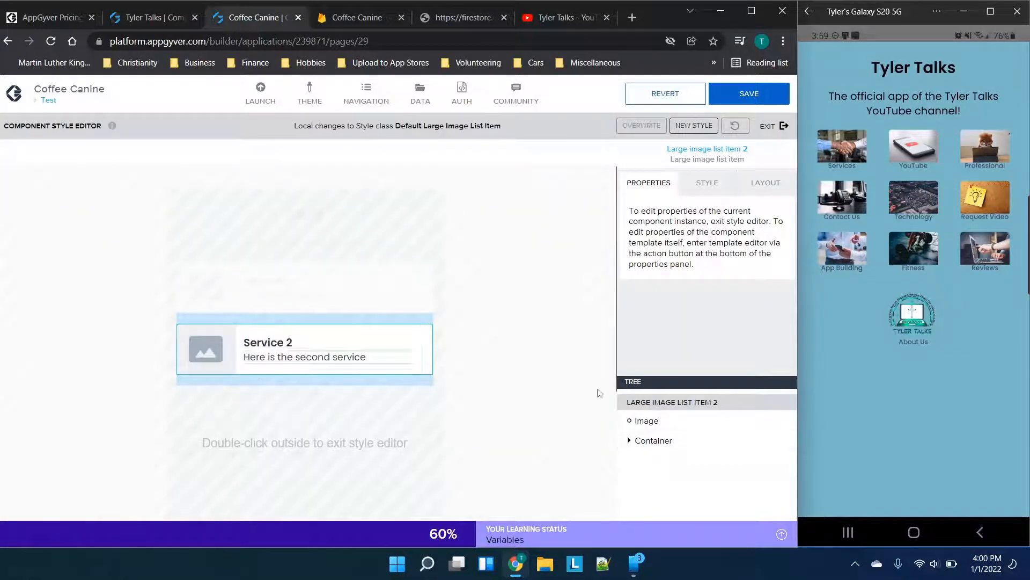
pyautogui.click(644, 421)
pyautogui.click(654, 441)
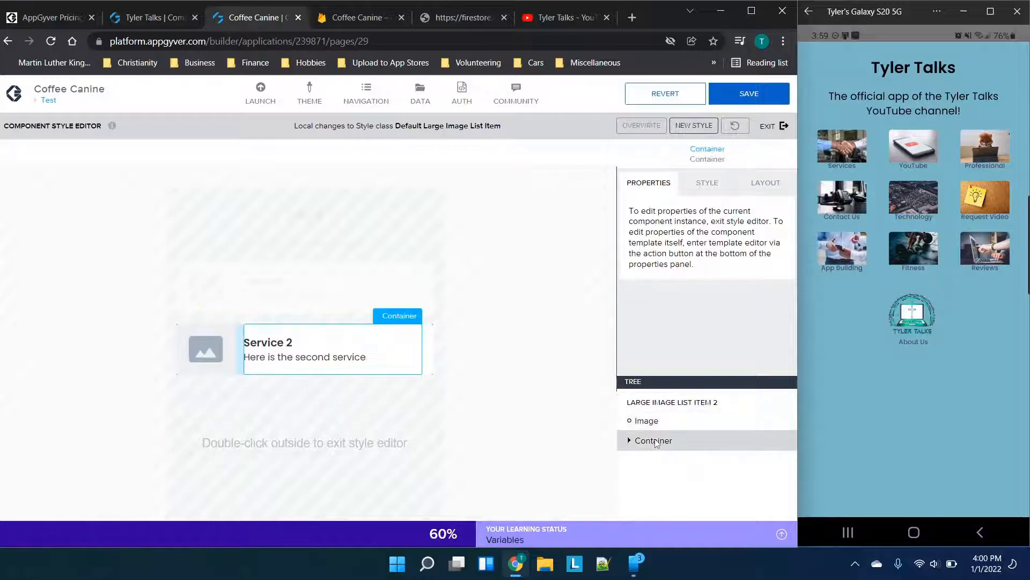
pyautogui.click(708, 186)
pyautogui.click(760, 188)
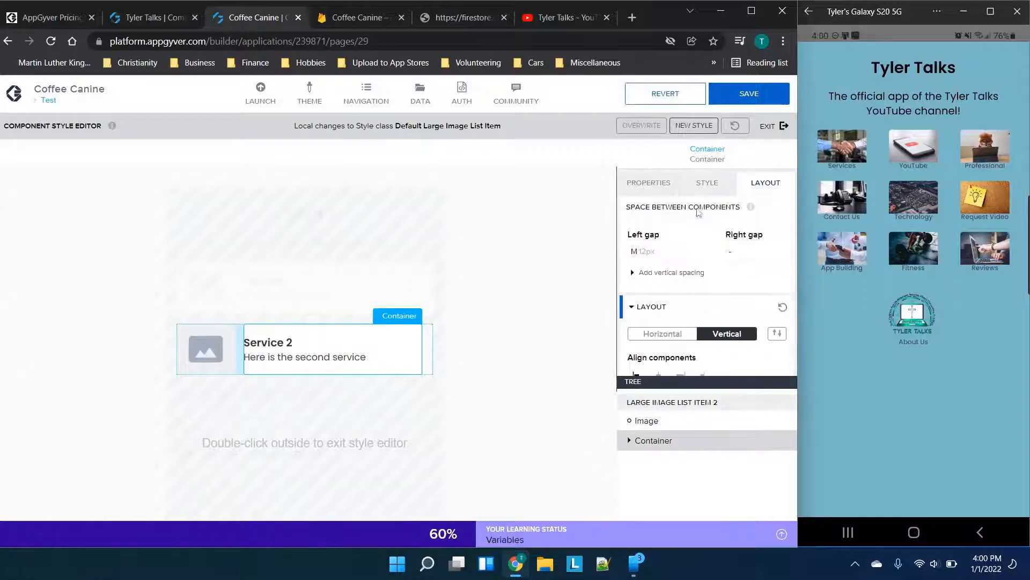
pyautogui.doubleClick(550, 296)
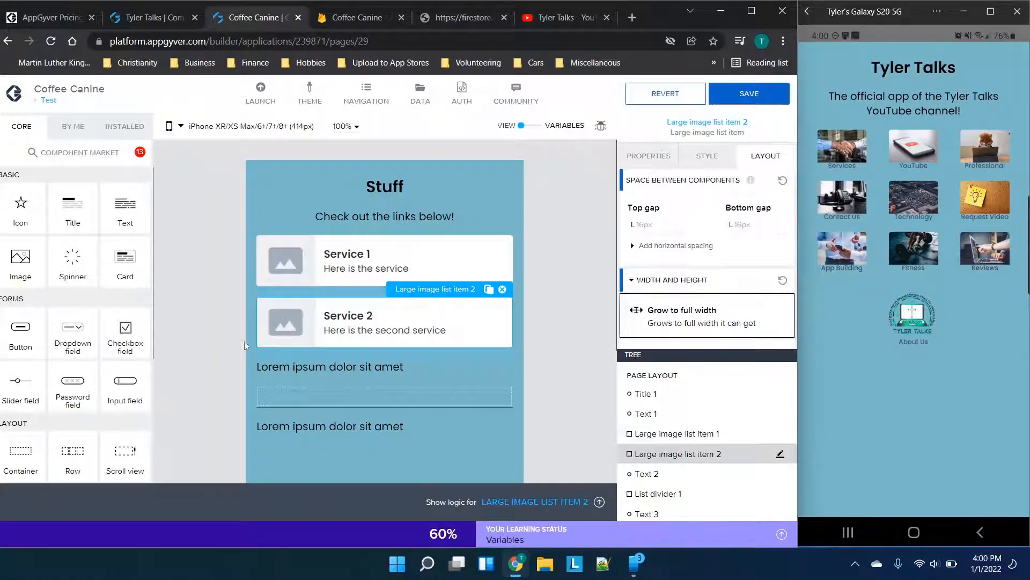
# Change the text directly below the list items to "Here is the extra text"
pyautogui.click(320, 369)
pyautogui.click(653, 157)
pyautogui.tripleClick(688, 201)
pyautogui.write('Here ')
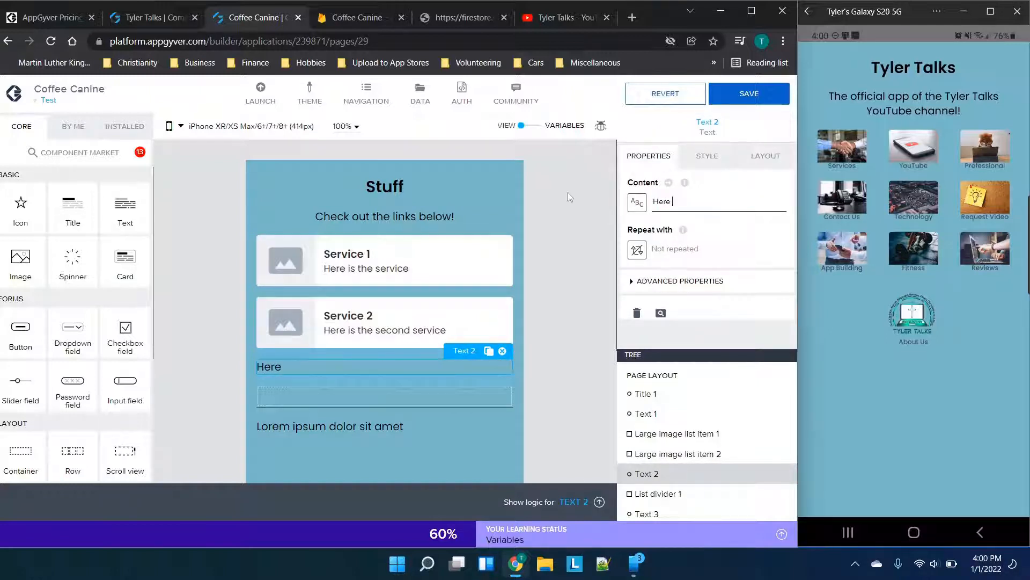
pyautogui.write('is the extra text')
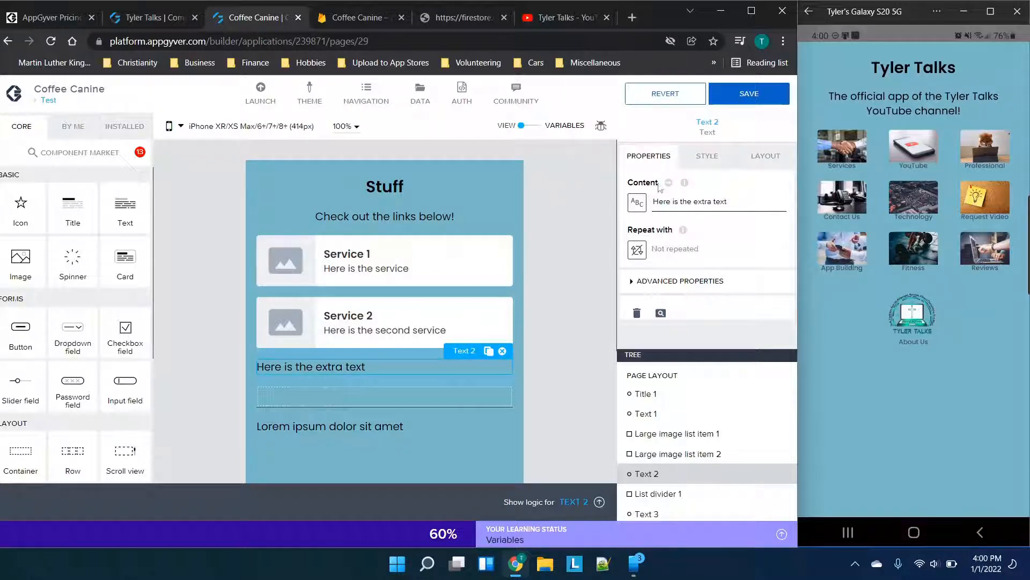
pyautogui.click(584, 236)
# Using the phone app's Services page as reference, apply the Tertiary Label style to the text below the divider and save the application
pyautogui.click(843, 162)
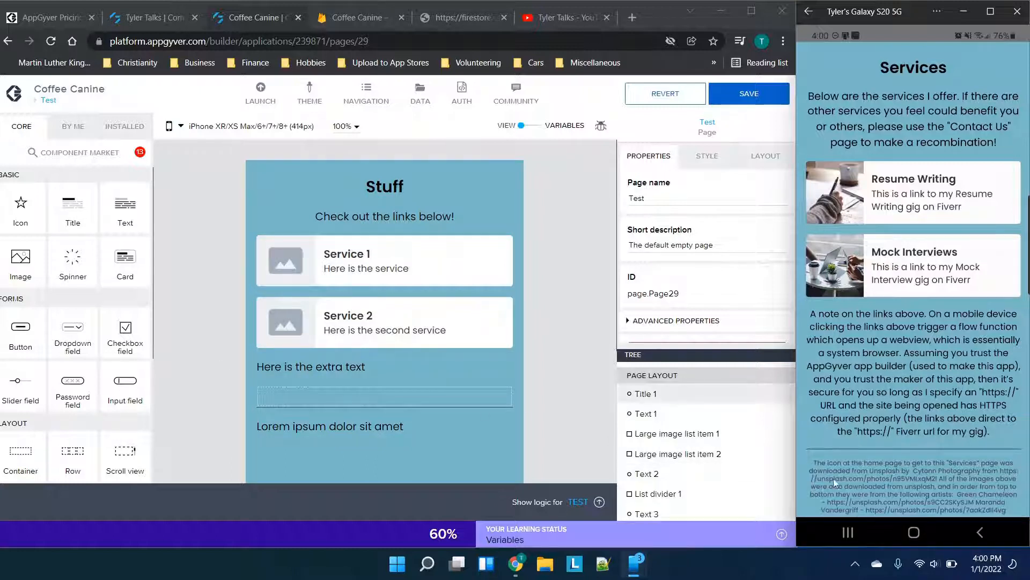
pyautogui.click(343, 426)
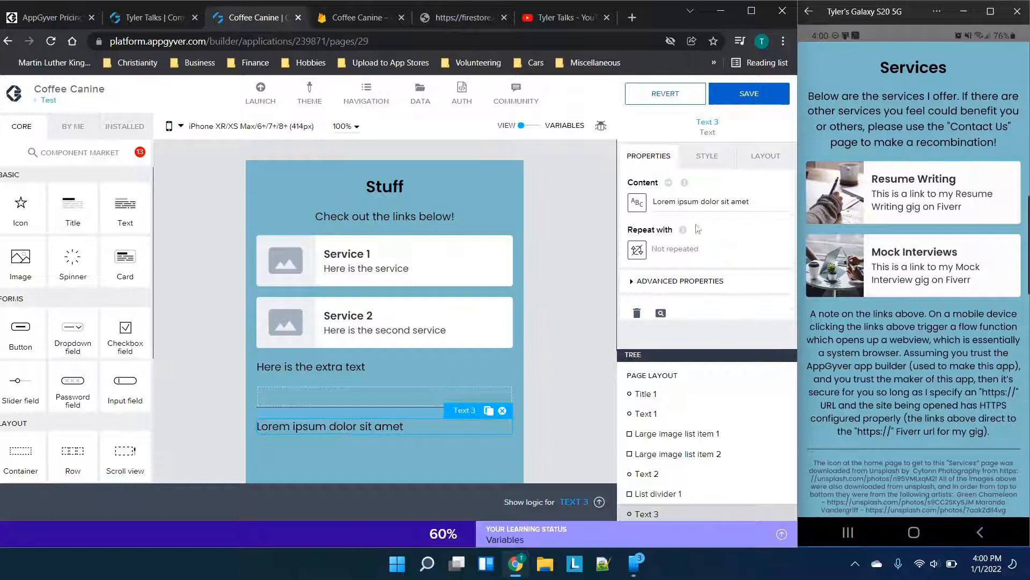
pyautogui.click(703, 160)
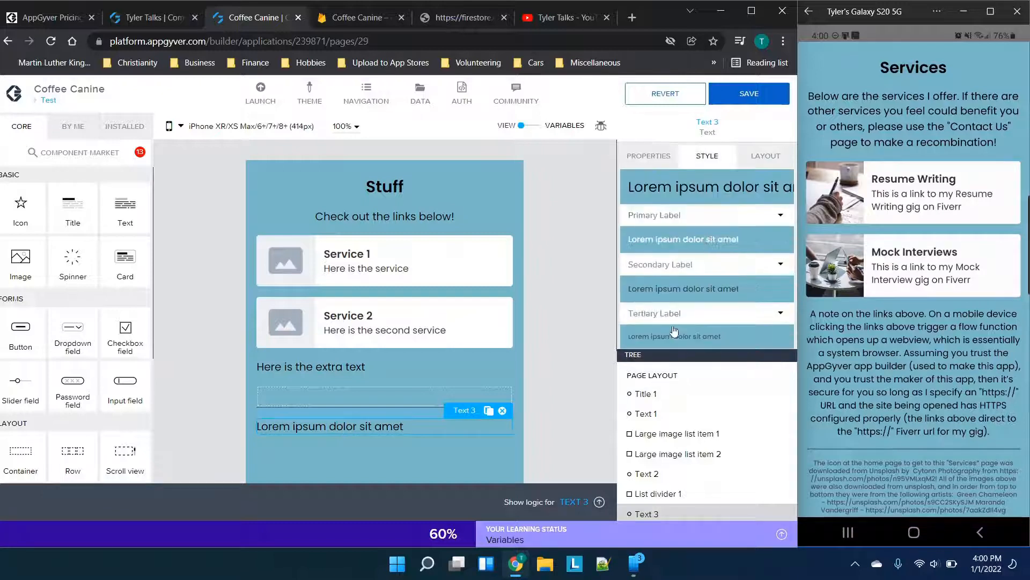
pyautogui.click(675, 330)
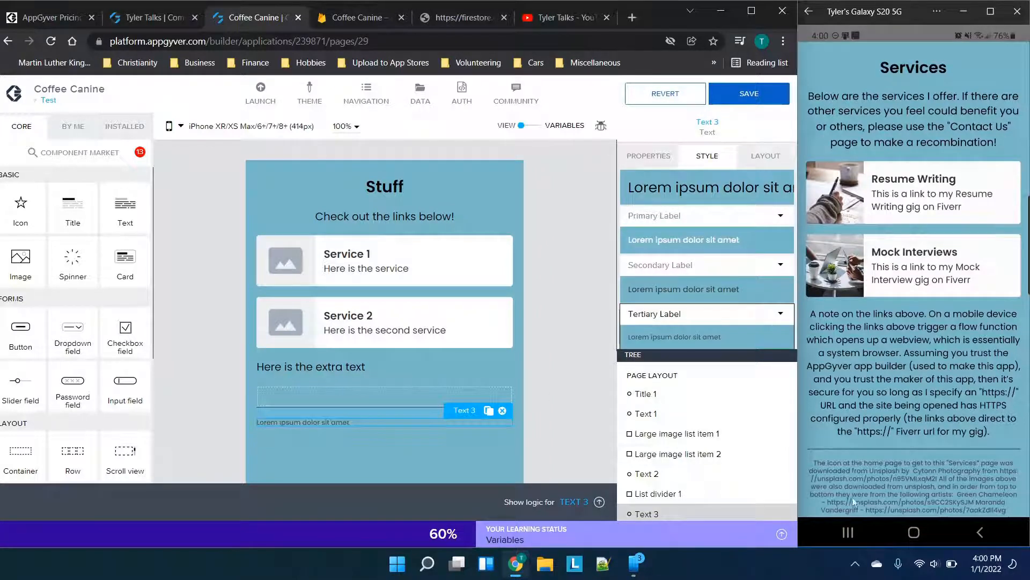
pyautogui.click(353, 372)
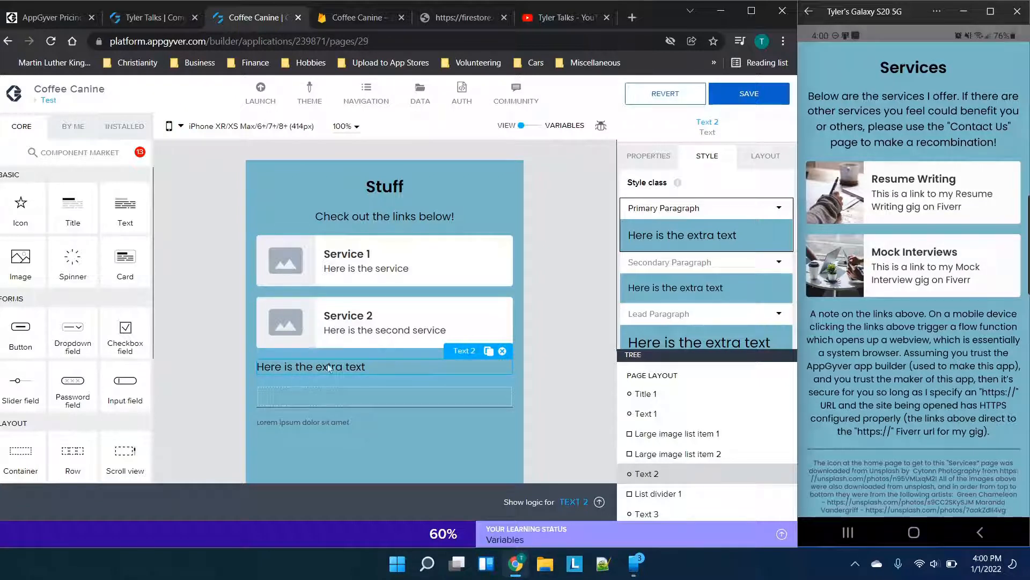
pyautogui.click(321, 427)
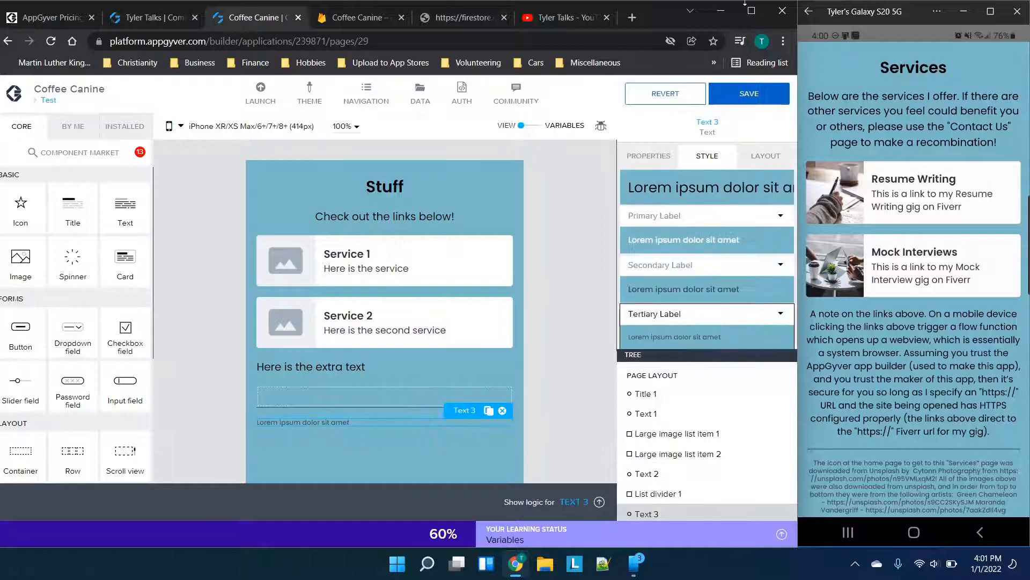
pyautogui.click(740, 90)
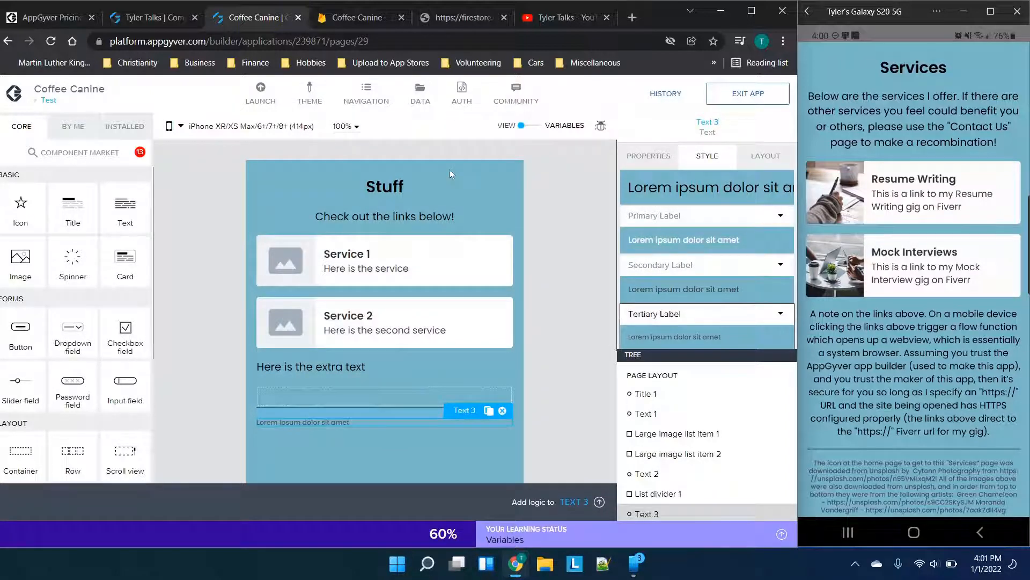
# Add a data variable from the Icons resource to the Test page as a collection of data records and save the application
pyautogui.click(422, 97)
pyautogui.click(422, 97)
pyautogui.click(535, 126)
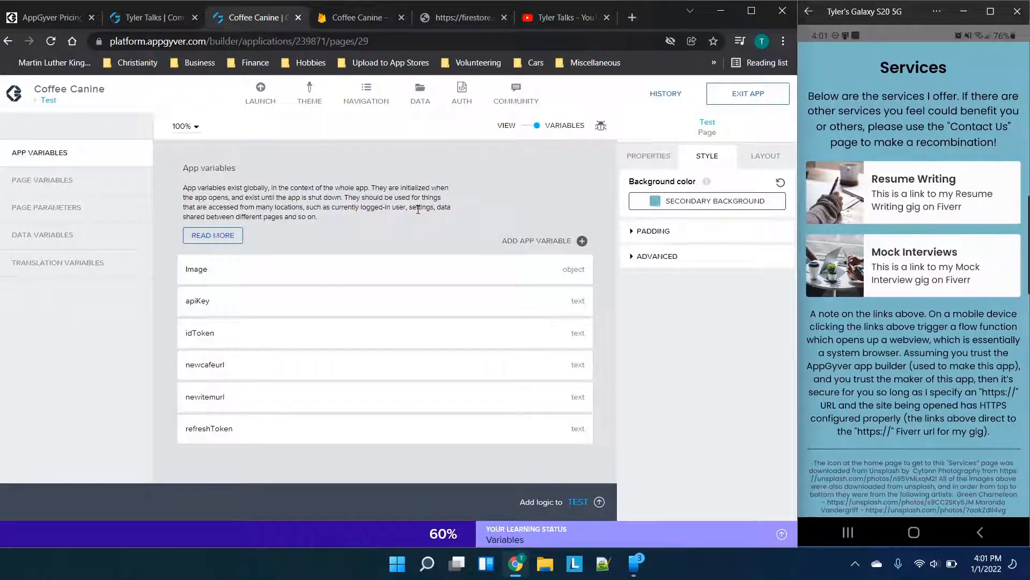
pyautogui.click(513, 241)
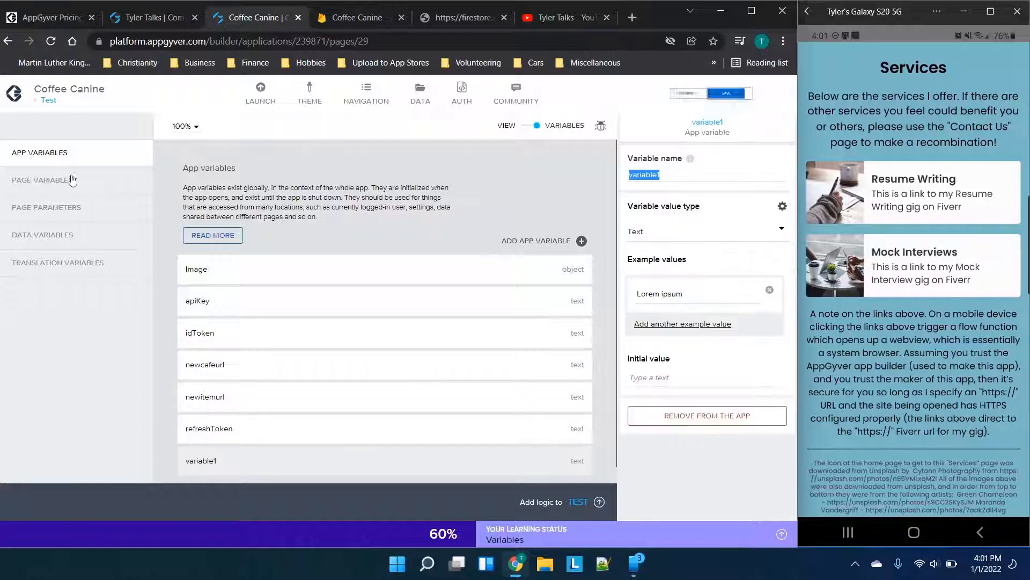
pyautogui.click(683, 417)
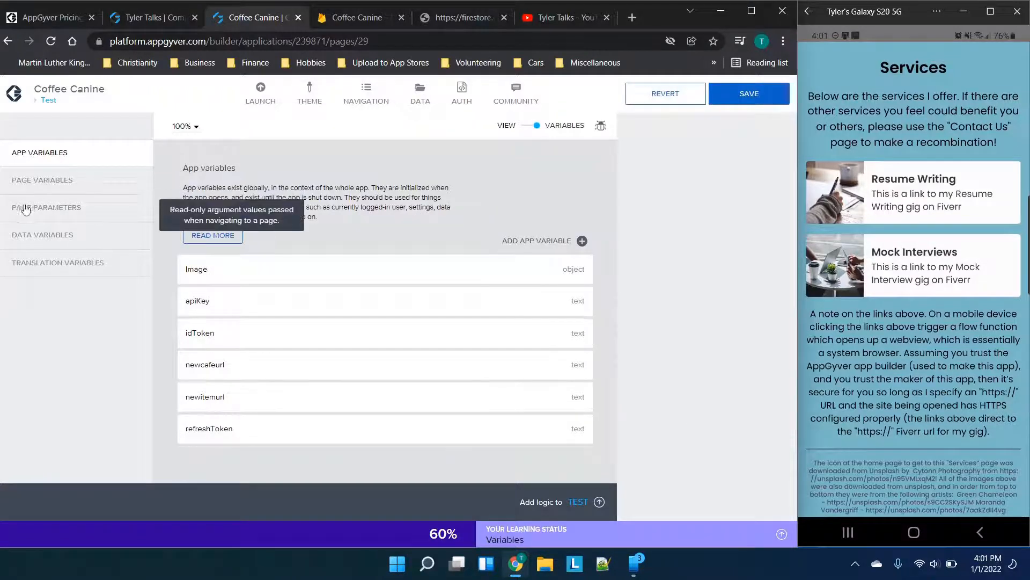
pyautogui.click(36, 229)
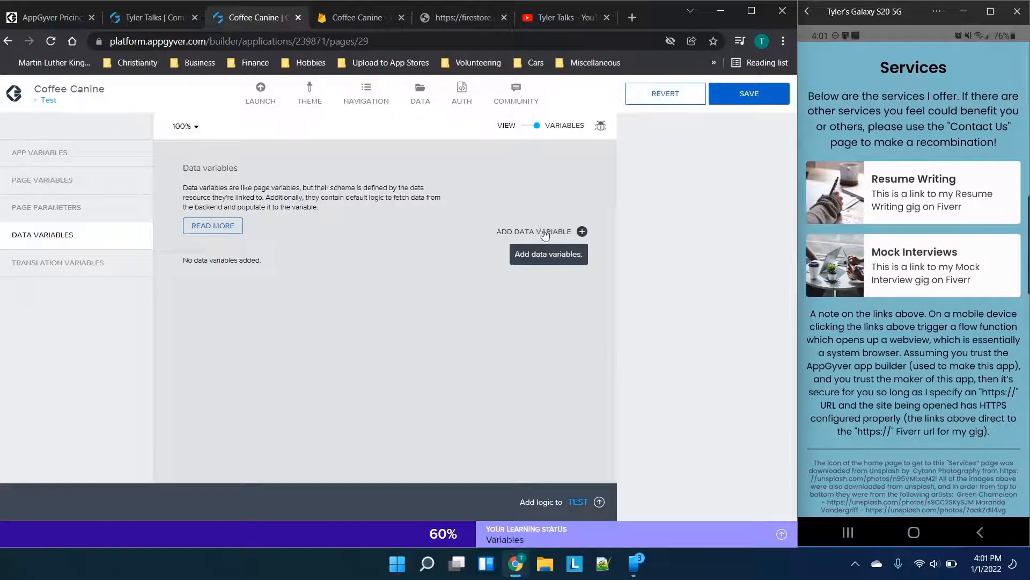
pyautogui.click(364, 349)
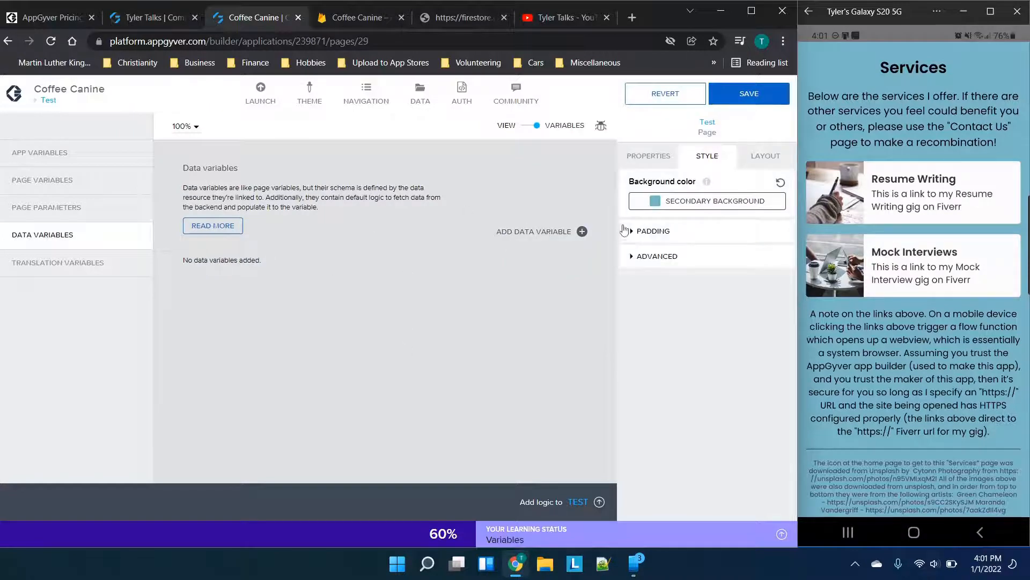
pyautogui.click(559, 234)
pyautogui.click(504, 465)
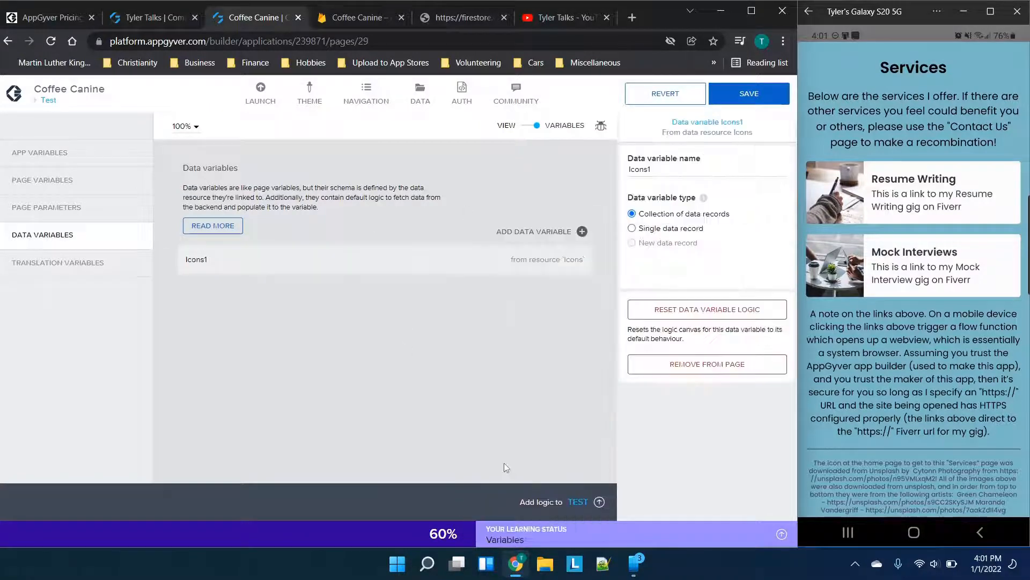
pyautogui.click(749, 94)
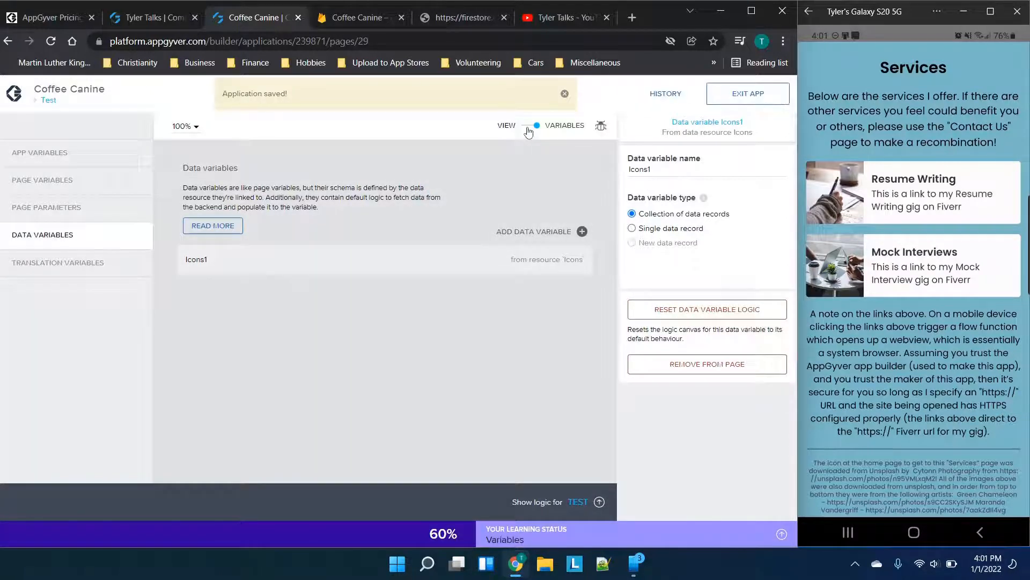
# Bind the content of the small text below the divider to the formula data.Icons1[0].fields.iconncredits.stringValue
pyautogui.click(521, 127)
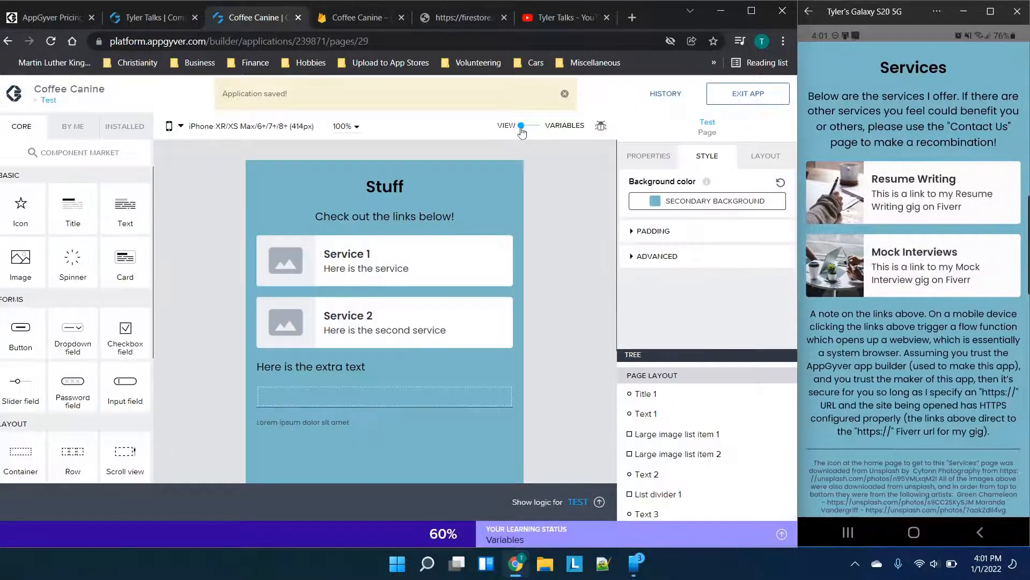
pyautogui.click(307, 423)
pyautogui.click(650, 157)
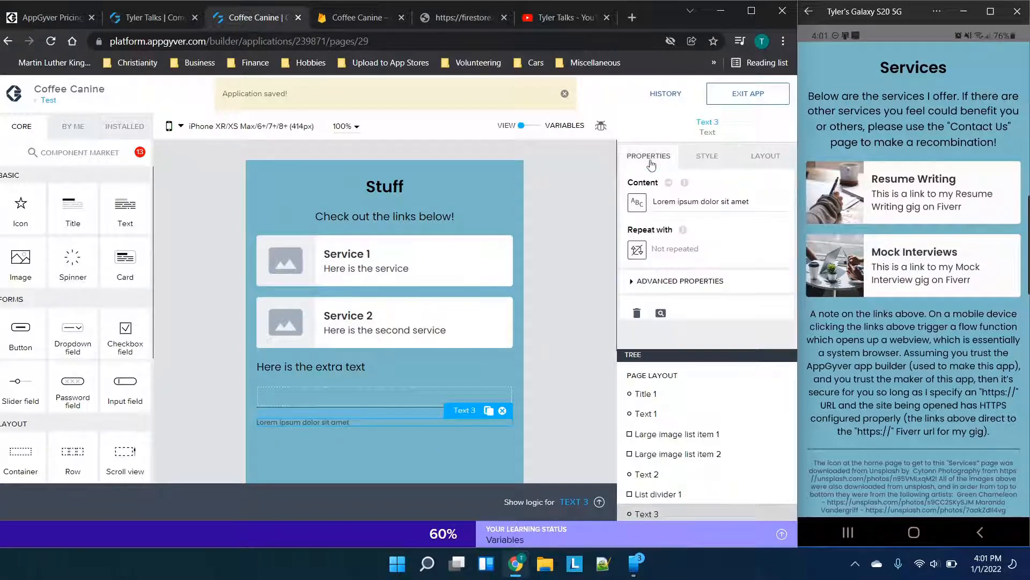
pyautogui.click(636, 205)
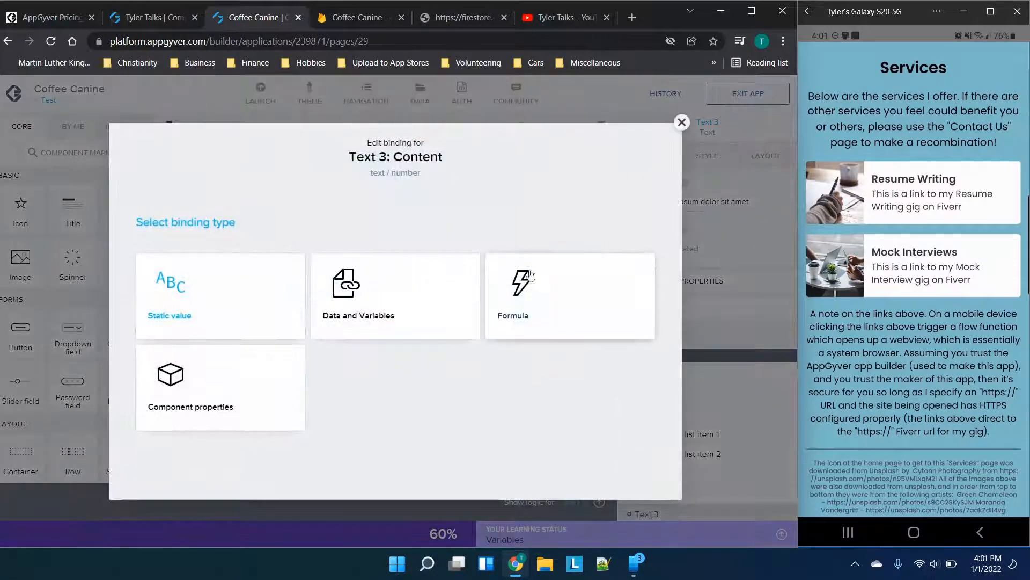
pyautogui.click(542, 298)
pyautogui.click(96, 160)
pyautogui.click(514, 274)
pyautogui.hotkey('ctrl', 'a')
pyautogui.press('BackSpace')
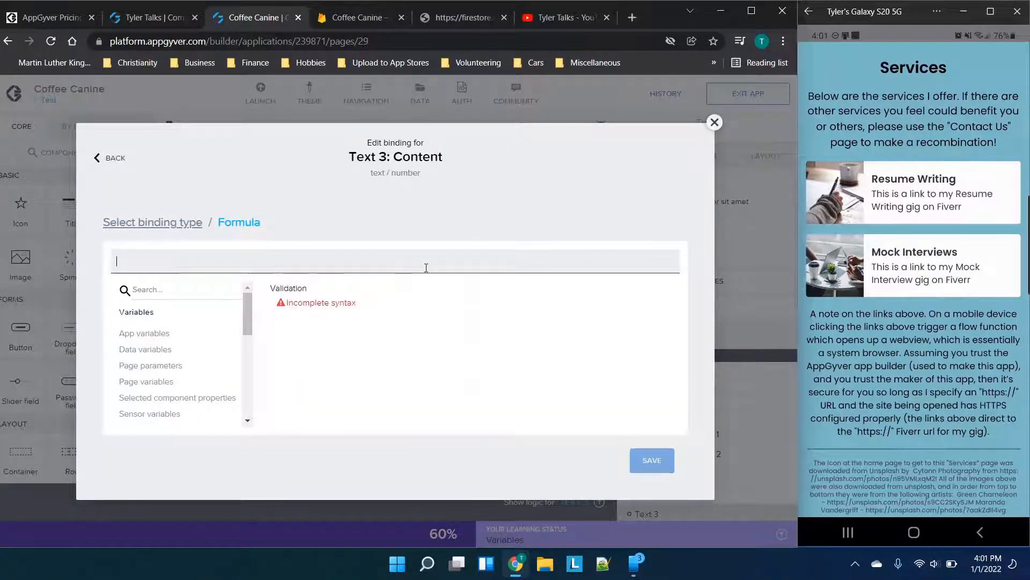
pyautogui.click(156, 349)
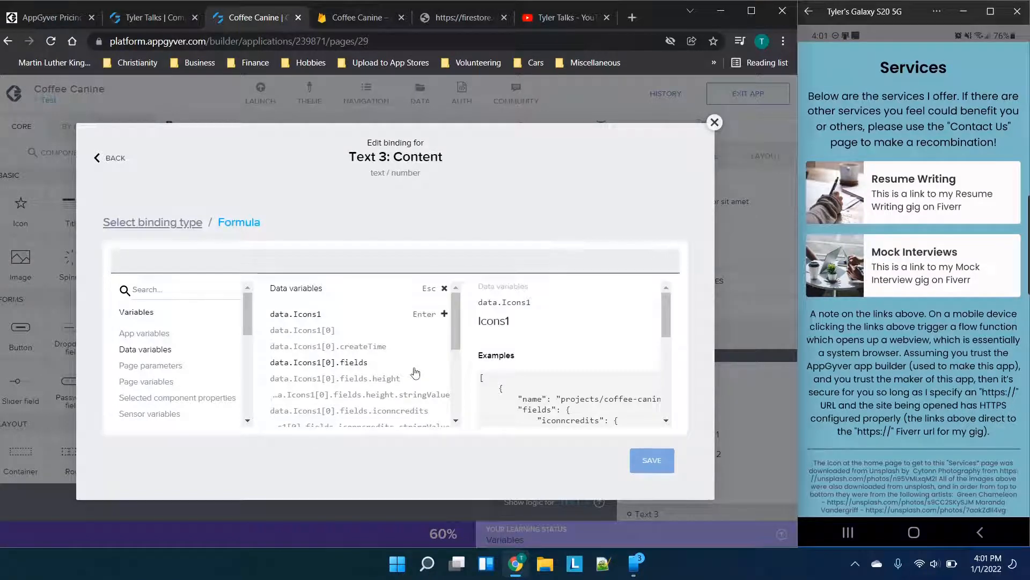
pyautogui.scroll(-1, 413, 373)
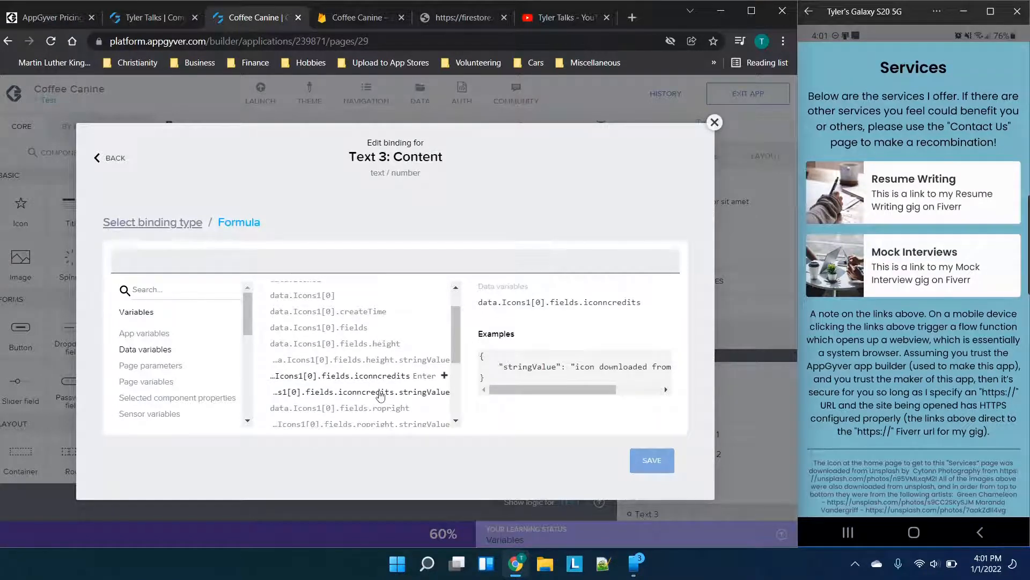
pyautogui.click(381, 396)
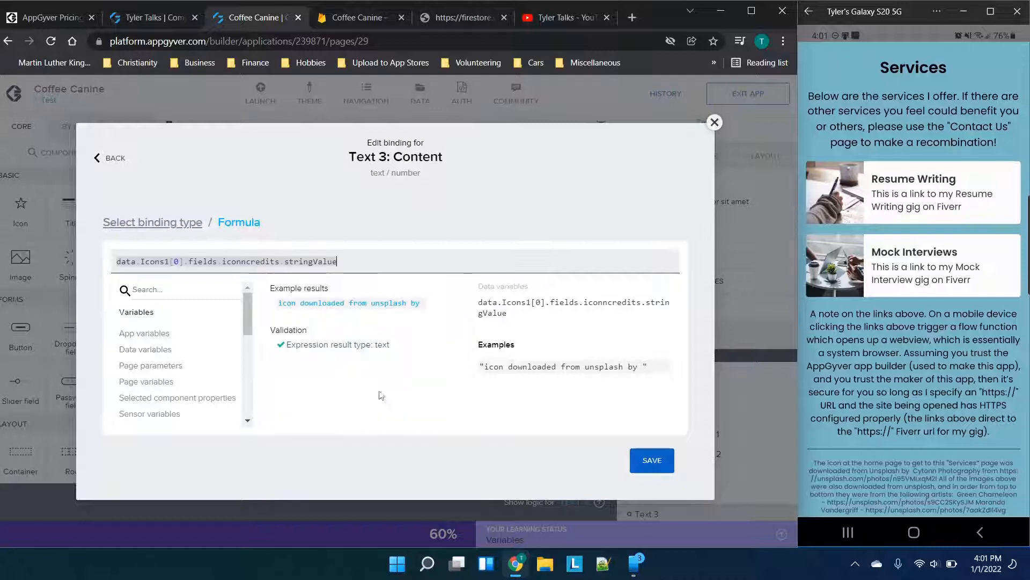
pyautogui.click(632, 465)
pyautogui.click(632, 465)
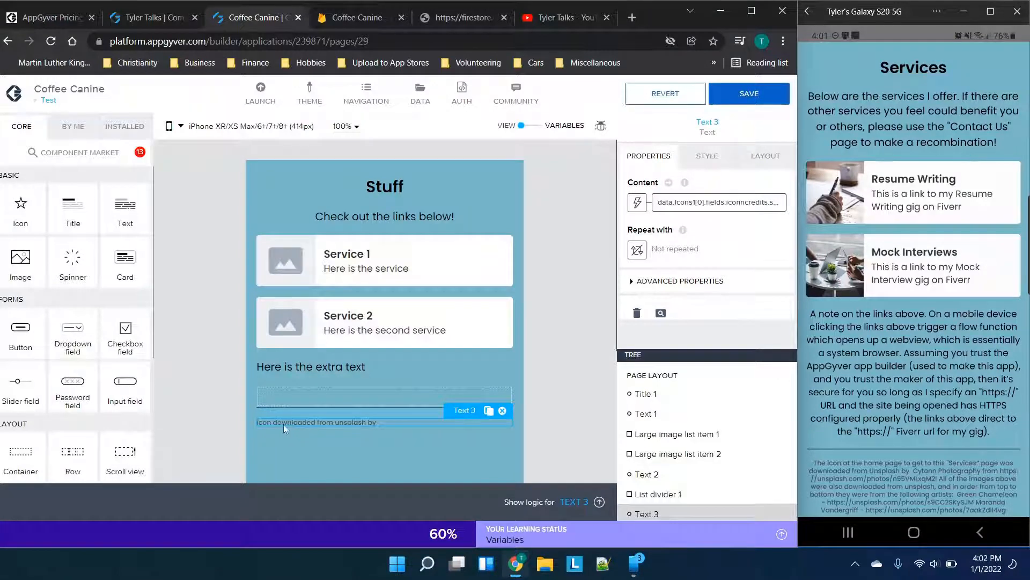
# Check the iconncredits and image fields of the Icons document in Firebase and in the raw Firestore response
pyautogui.click(367, 18)
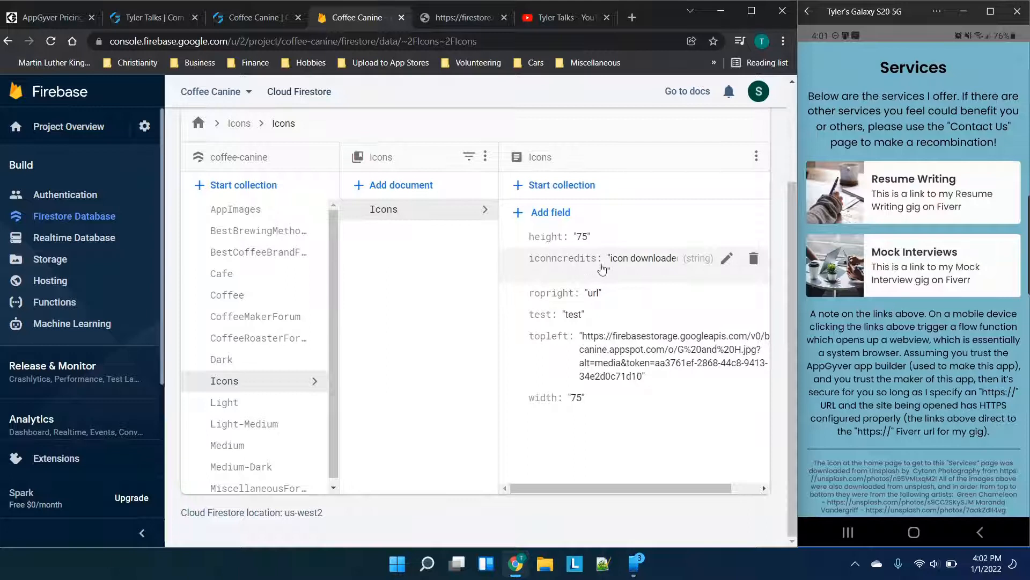
pyautogui.click(253, 16)
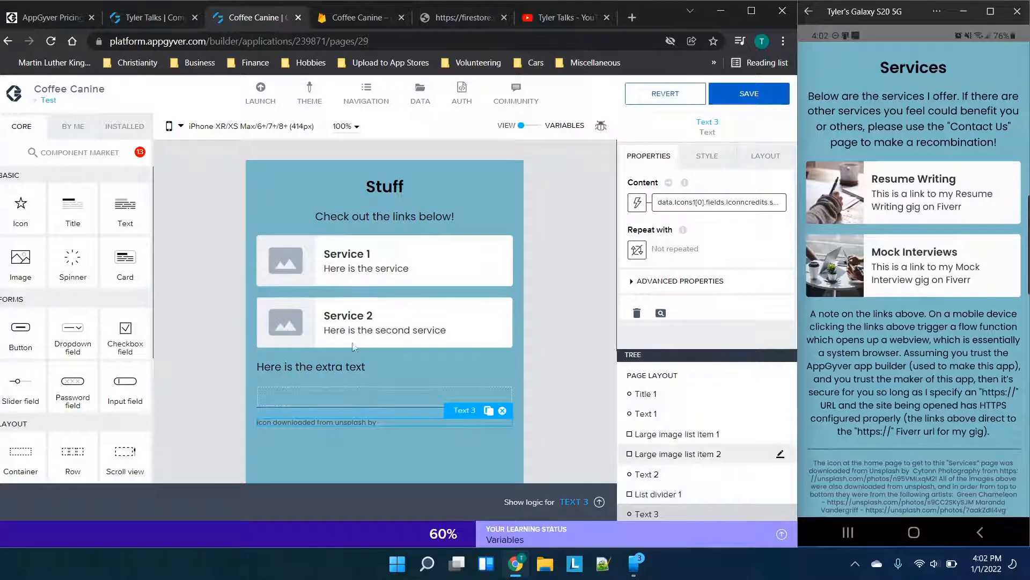
pyautogui.click(344, 365)
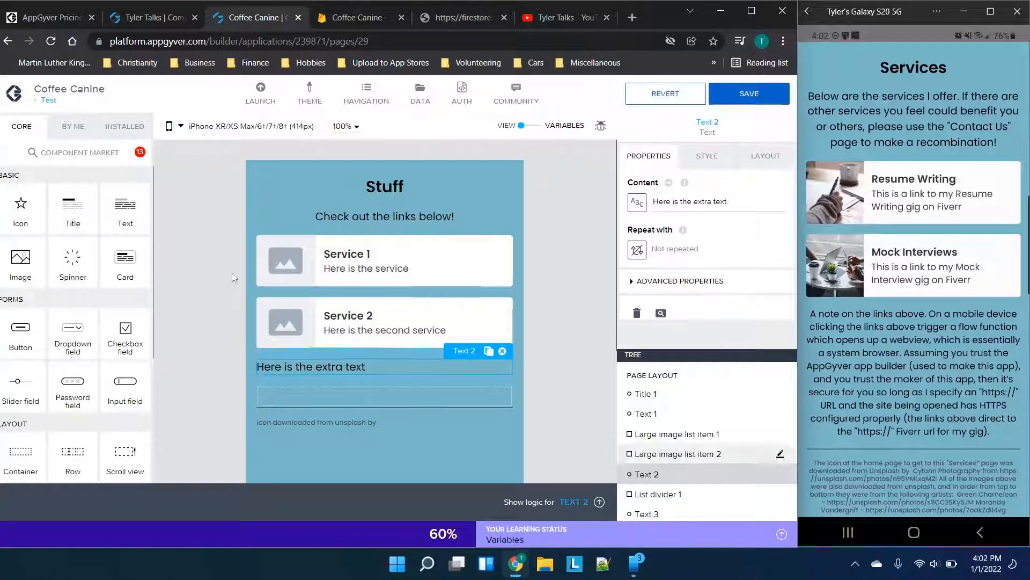
pyautogui.click(274, 271)
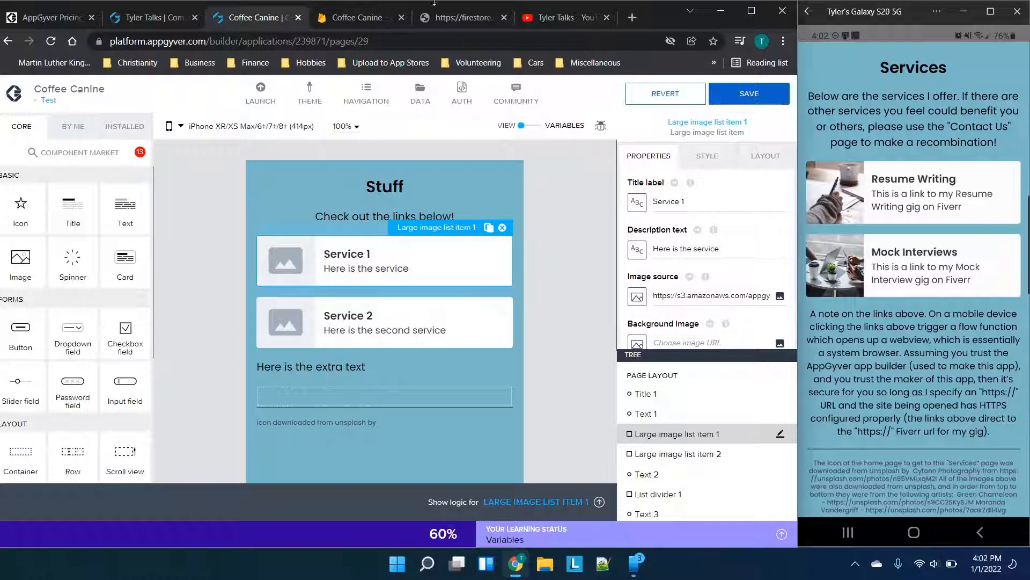
pyautogui.click(431, 25)
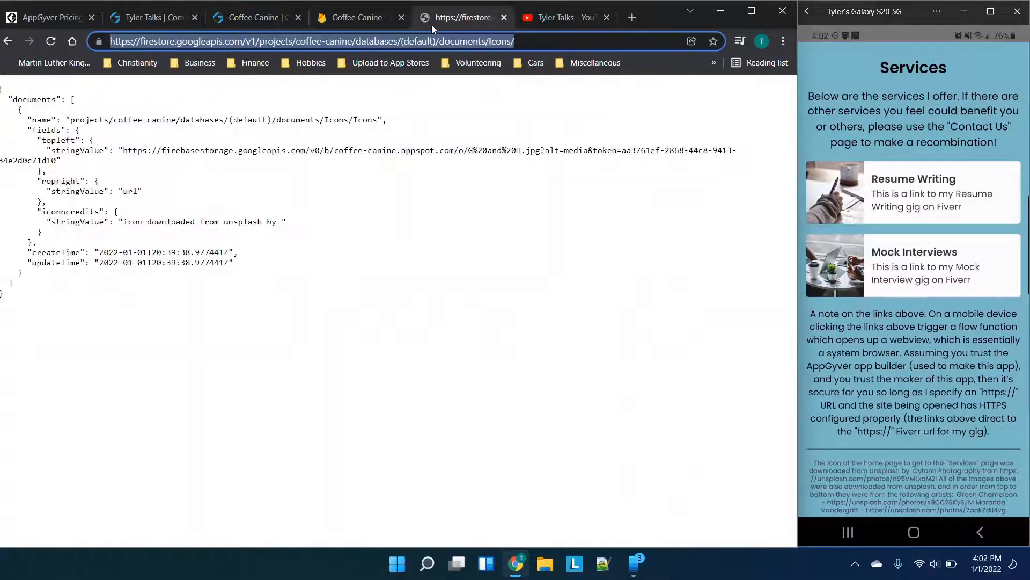
pyautogui.click(390, 19)
pyautogui.click(262, 19)
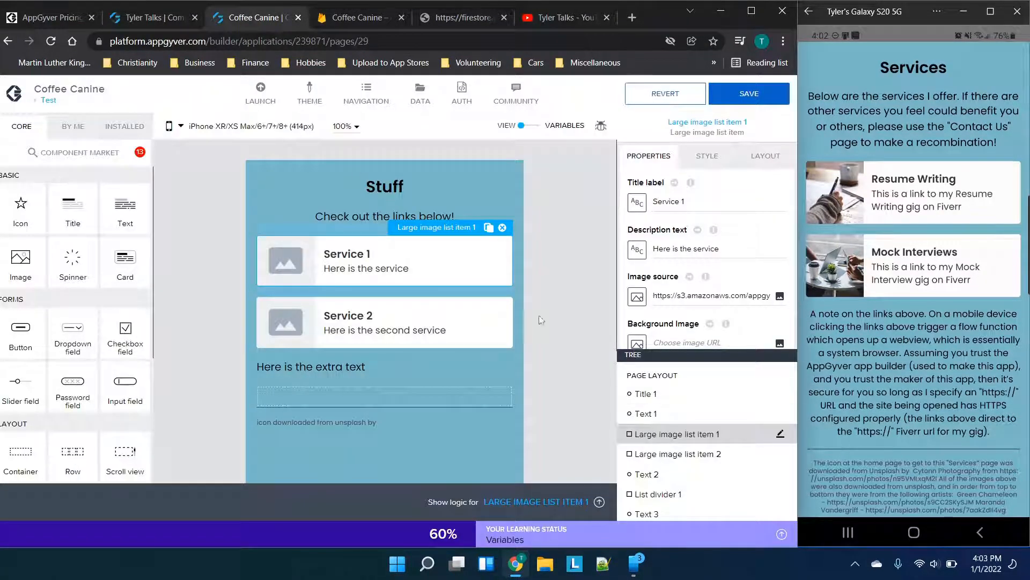
# Bind the Service 1 list item's image source to the formula data.Icons1[0].fields.topleft.stringValue
pyautogui.click(637, 297)
pyautogui.click(509, 317)
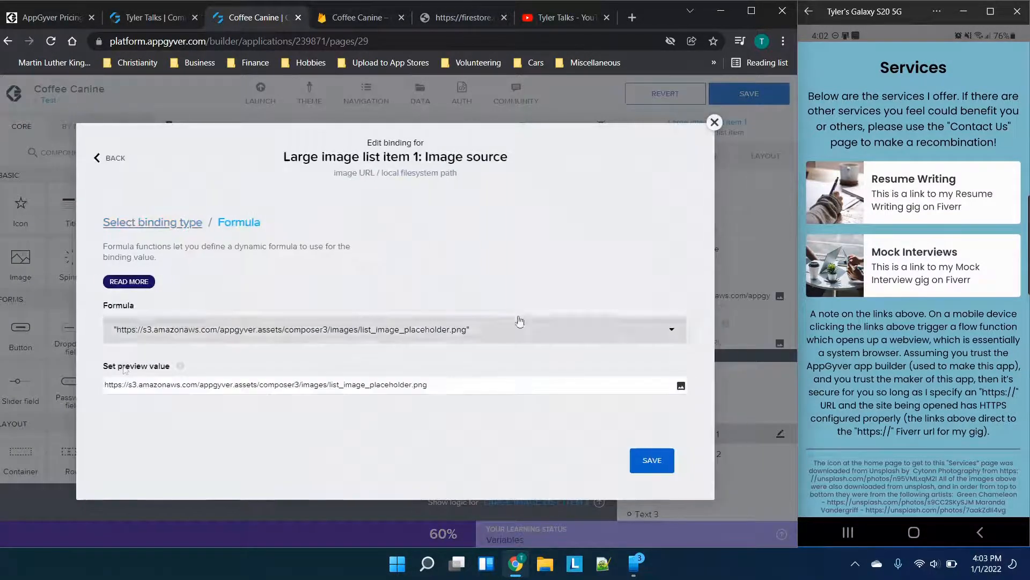
pyautogui.hotkey('ctrl', 'a')
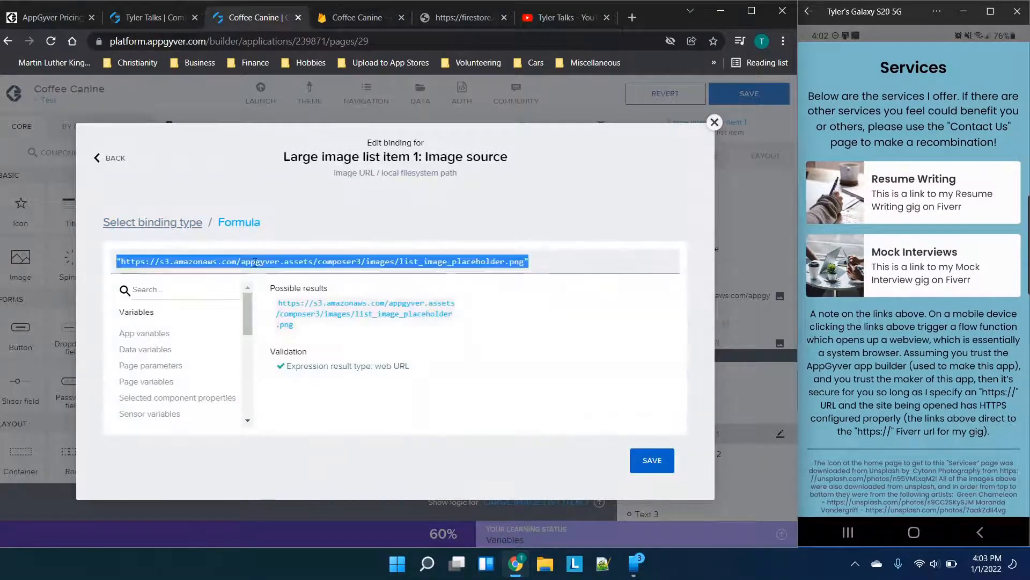
pyautogui.press('BackSpace')
pyautogui.click(143, 349)
pyautogui.scroll(-2, 422, 362)
pyautogui.scroll(-1, 423, 367)
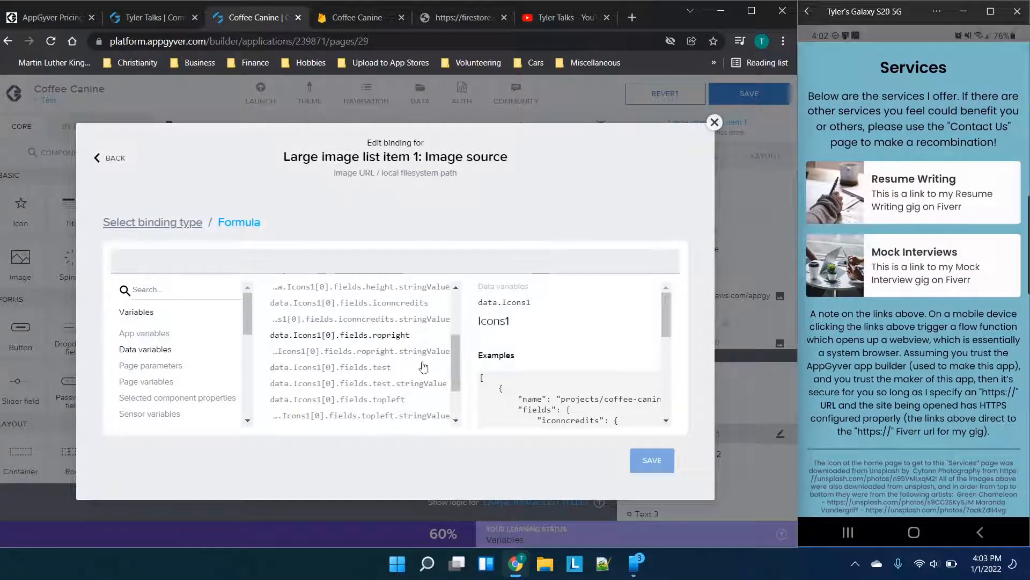
pyautogui.scroll(-1, 359, 396)
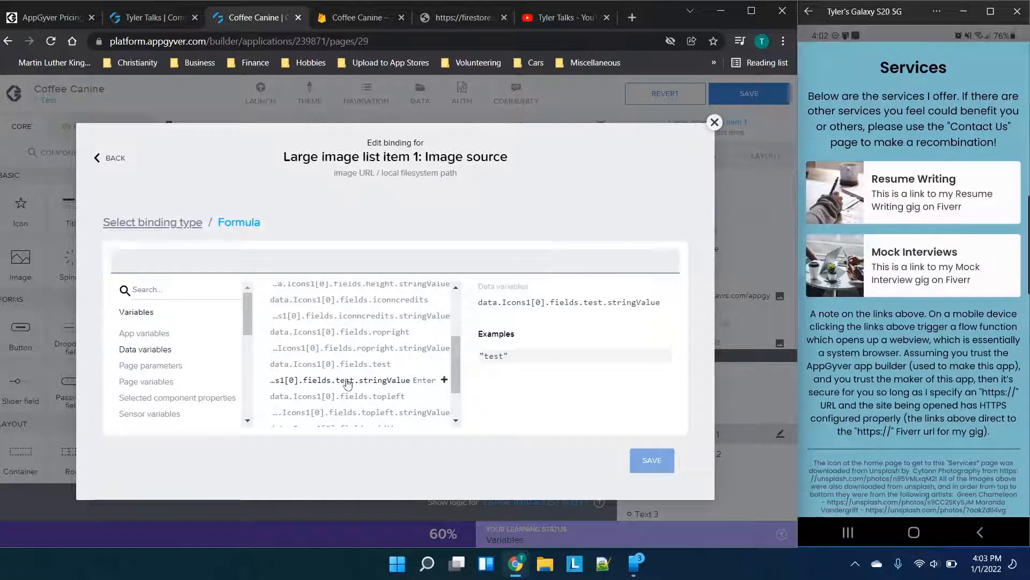
pyautogui.scroll(-1, 348, 384)
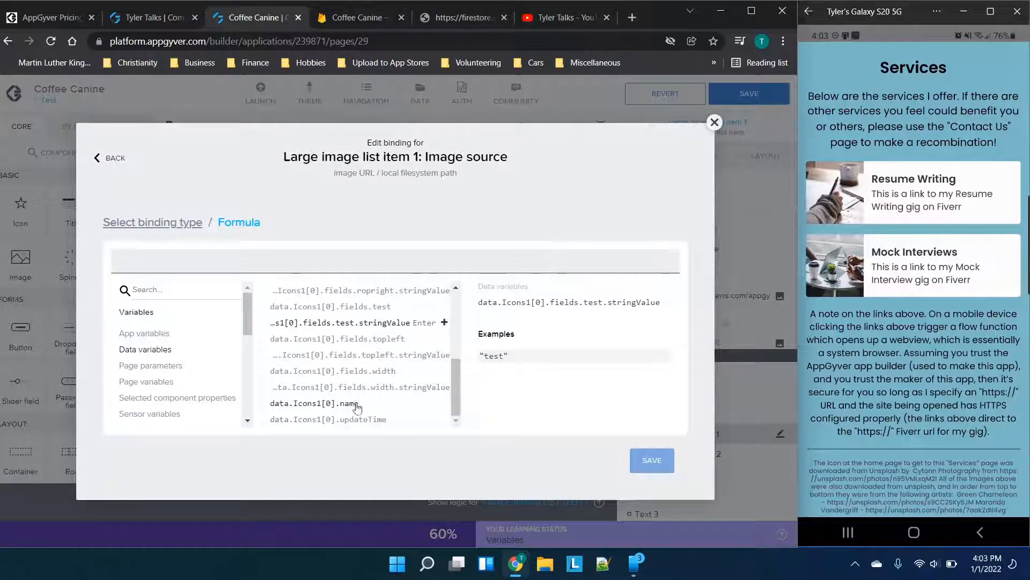
pyautogui.scroll(1, 365, 386)
pyautogui.scroll(3, 365, 385)
pyautogui.scroll(-1, 374, 367)
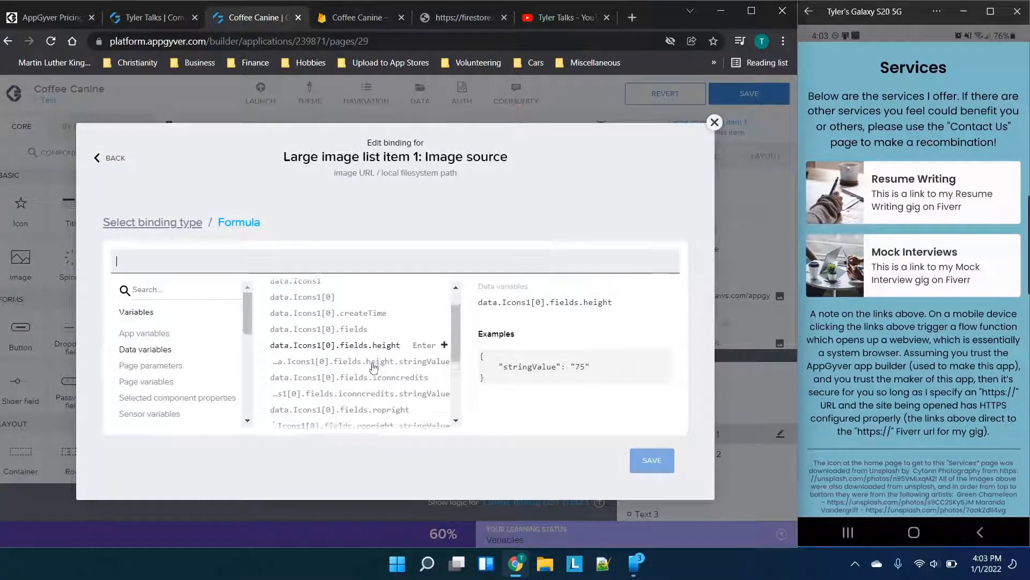
pyautogui.scroll(-1, 359, 388)
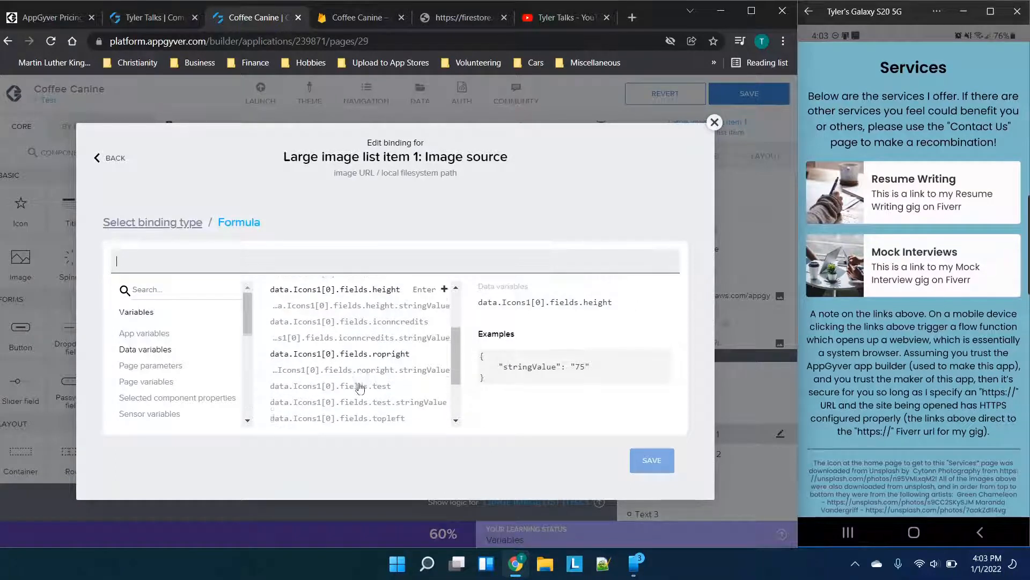
pyautogui.scroll(-1, 359, 388)
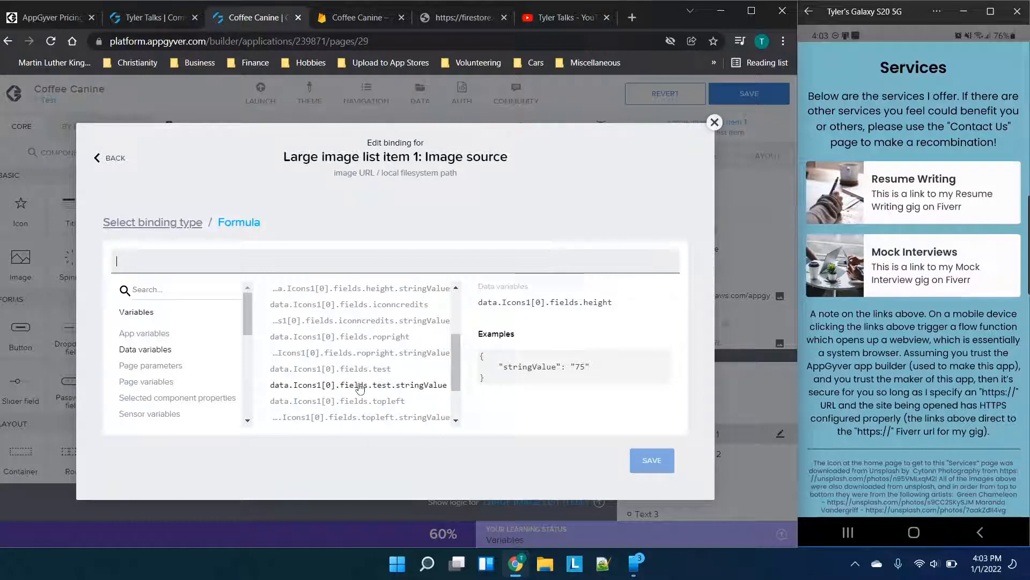
pyautogui.click(363, 416)
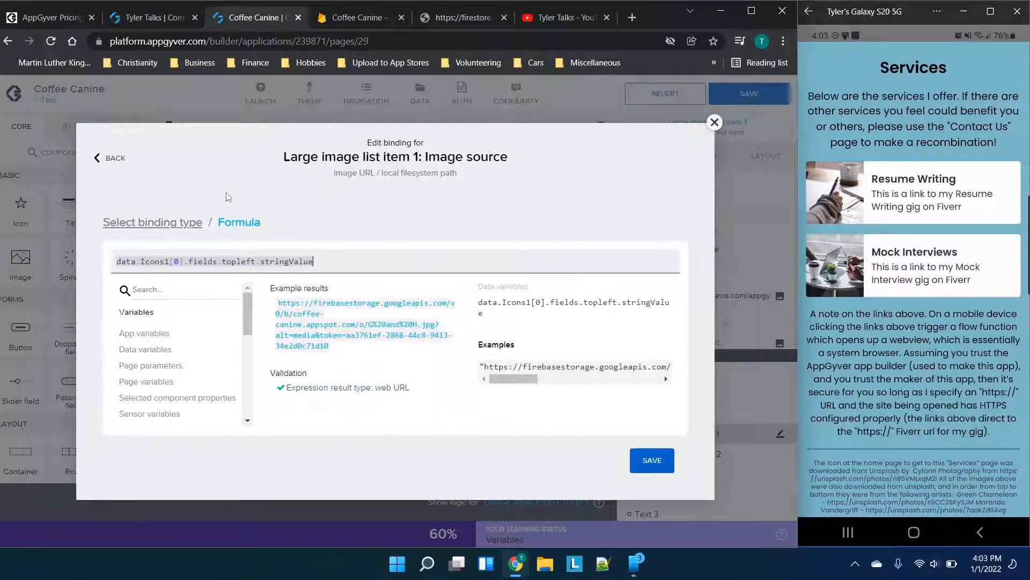
pyautogui.click(654, 467)
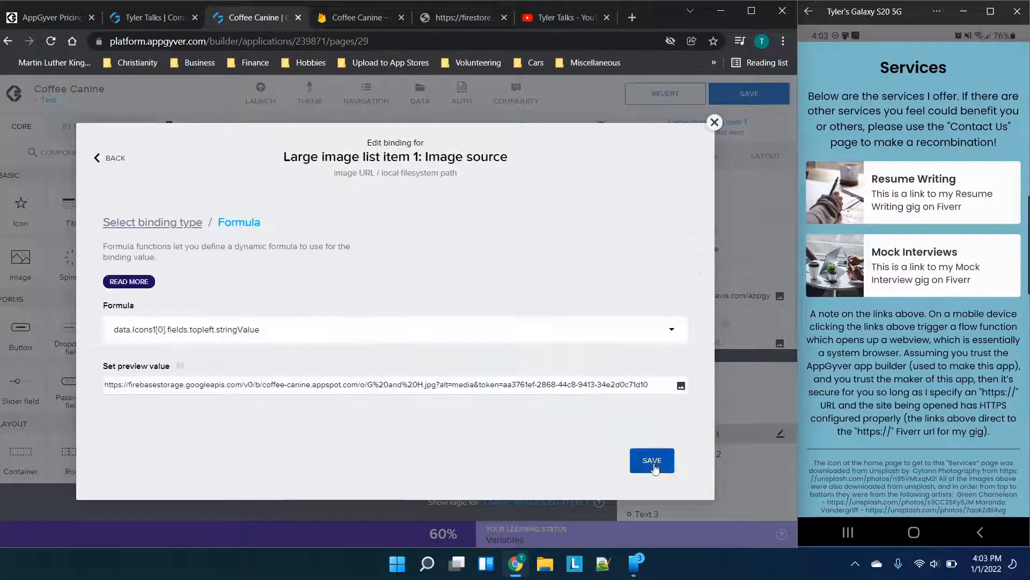
pyautogui.click(654, 466)
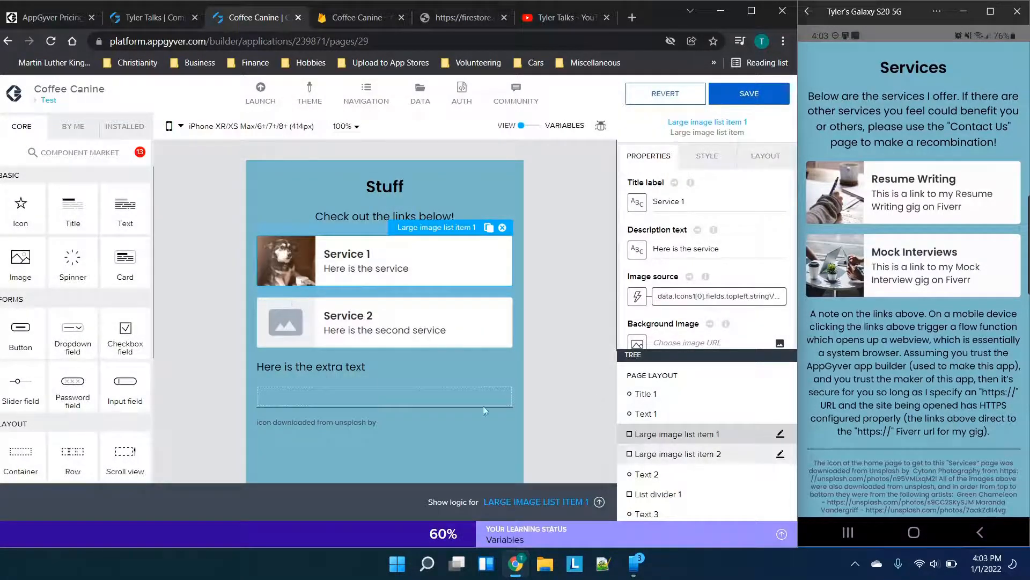
# Bind the Service 2 list item's image source to data.Icons1[0].fields.topleft.stringValue and save the application
pyautogui.click(267, 330)
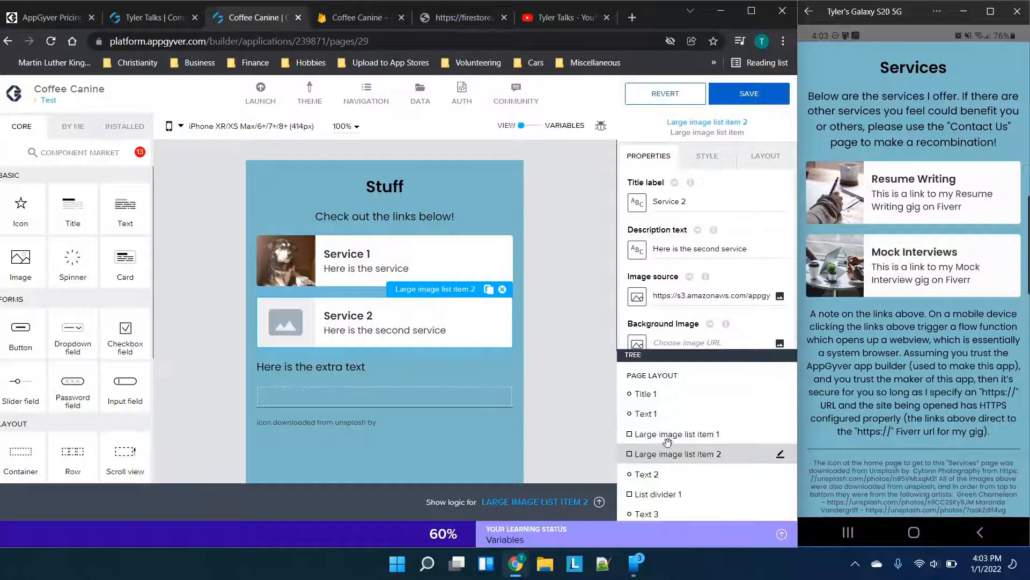
pyautogui.click(636, 300)
pyautogui.click(515, 305)
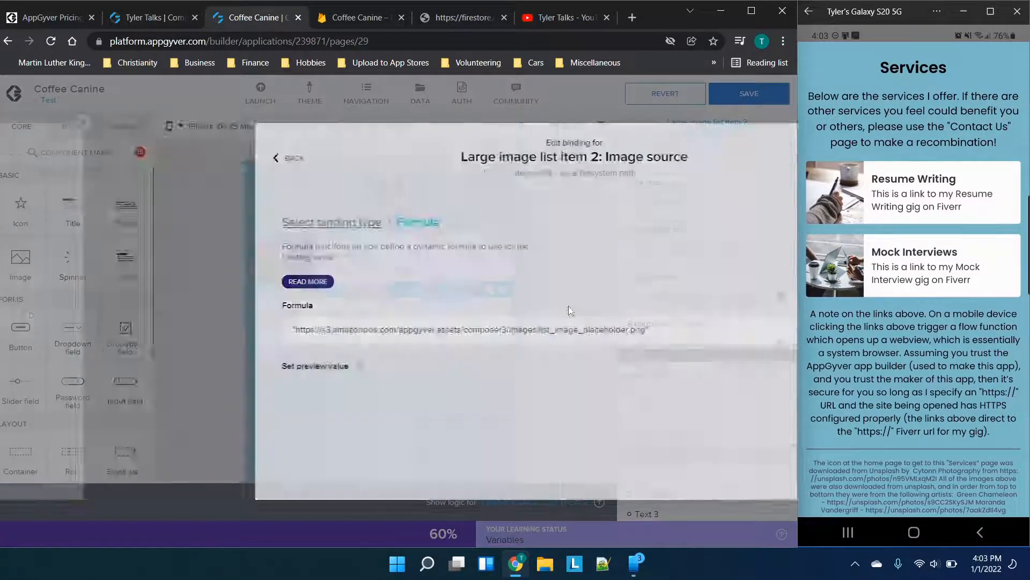
pyautogui.click(414, 324)
pyautogui.hotkey('ctrl', 'a')
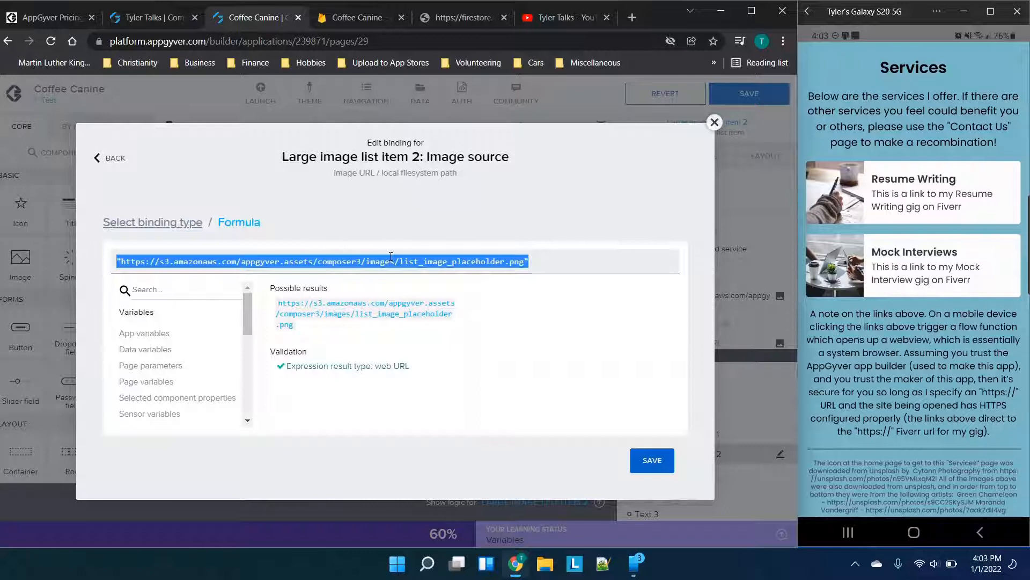
pyautogui.write('data.Icons1[0].fields.topleft.stringValue')
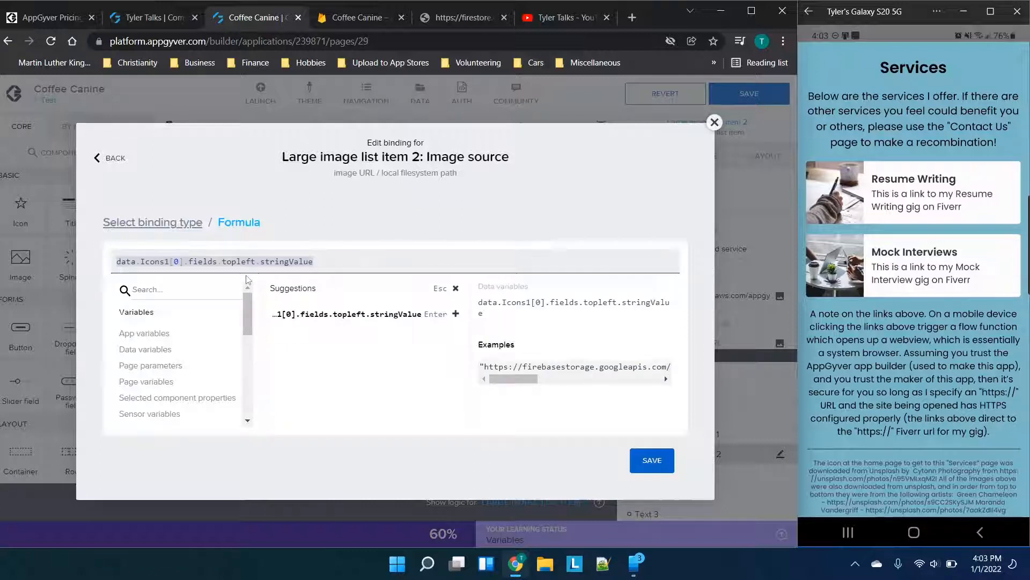
pyautogui.click(642, 453)
pyautogui.click(648, 460)
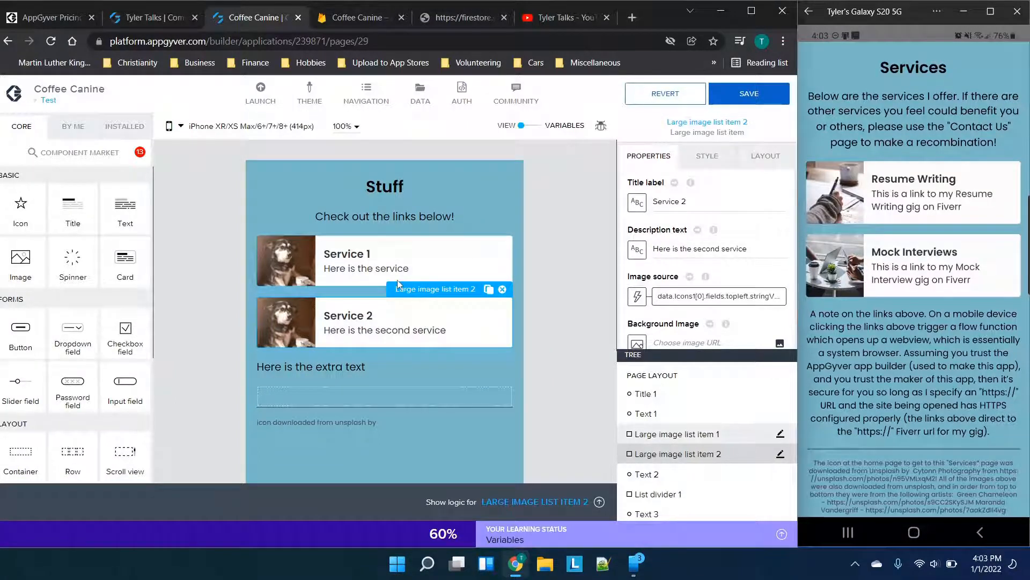
pyautogui.click(738, 103)
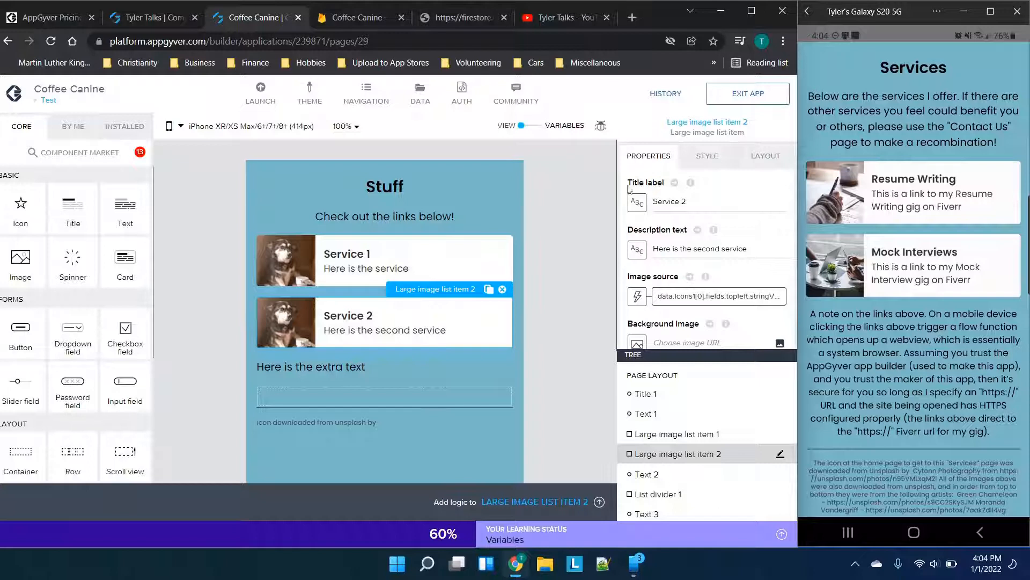
pyautogui.click(203, 353)
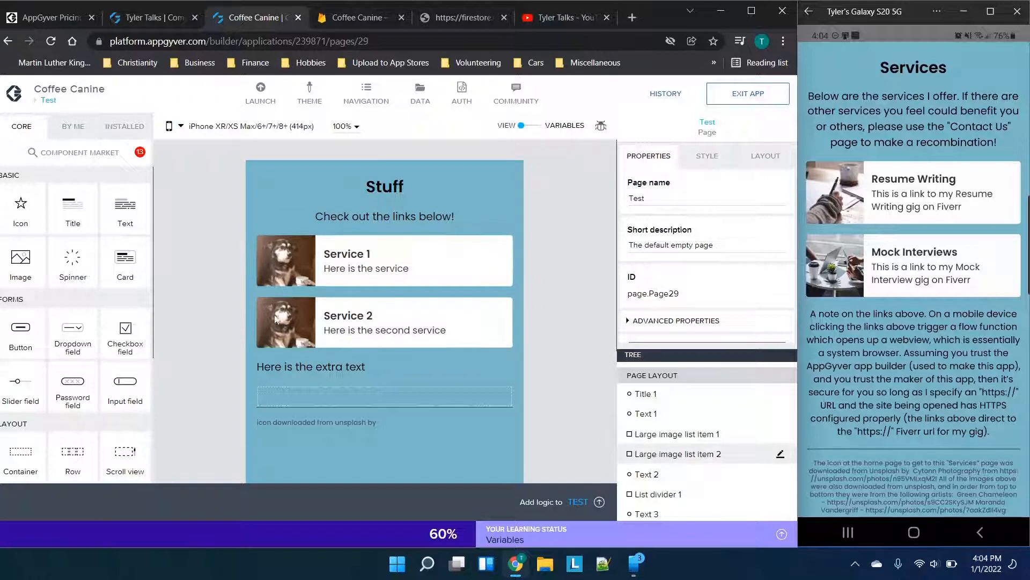
pyautogui.click(309, 272)
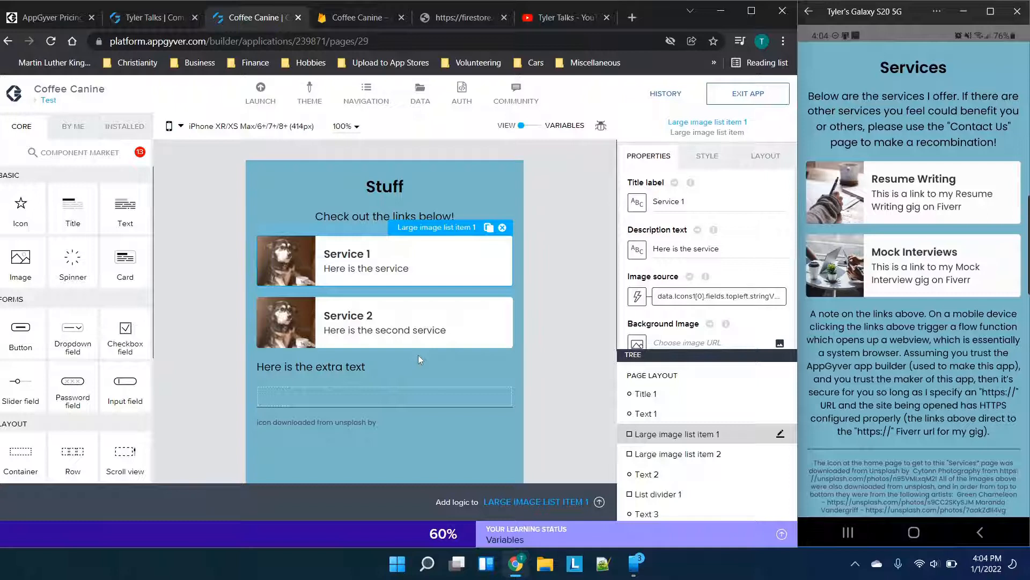
# Create a new page named Web in the Coffee Canine app
pyautogui.click(49, 101)
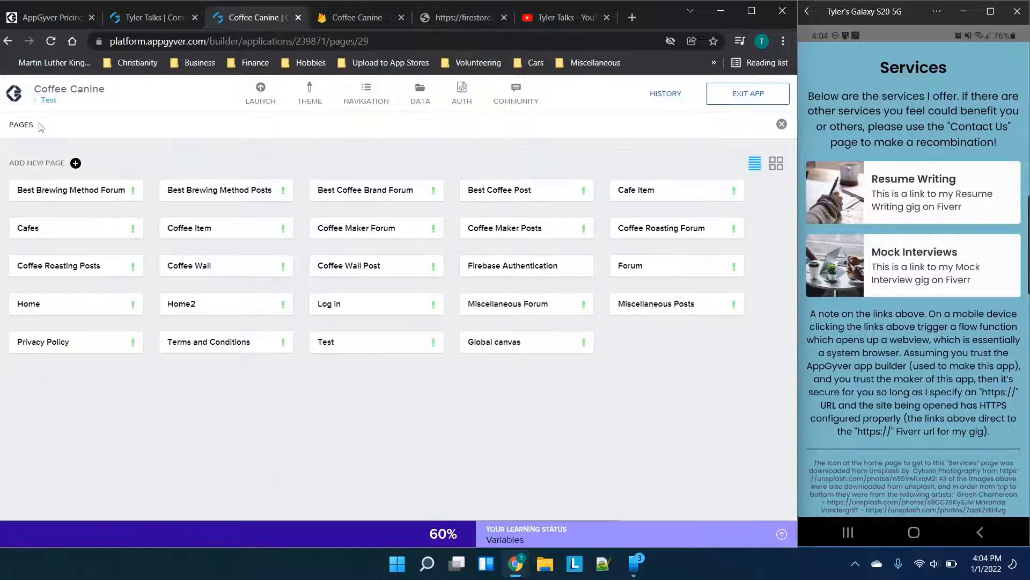
pyautogui.click(55, 163)
pyautogui.write('Web')
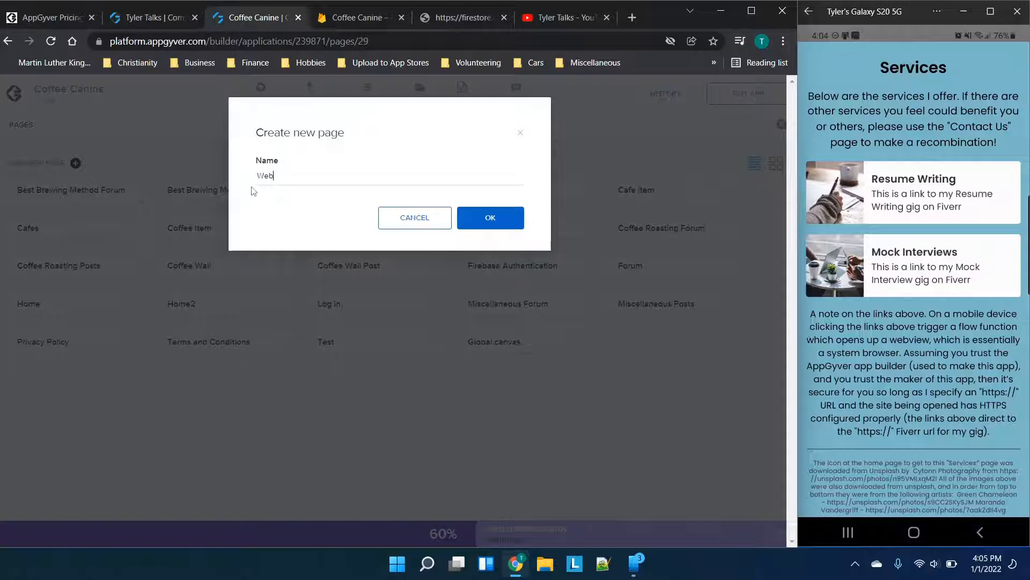
pyautogui.click(489, 217)
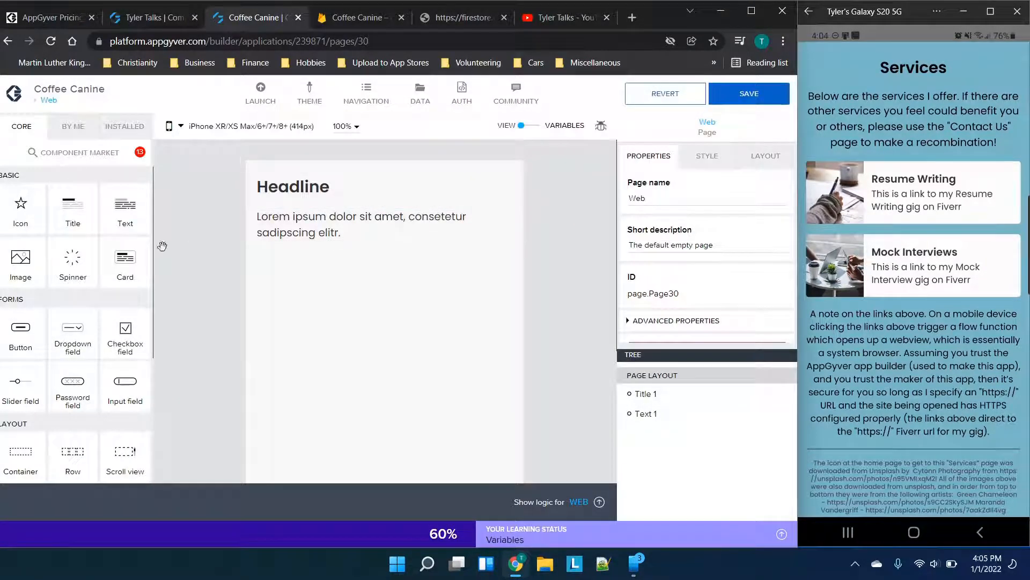
# Delete the default headline and placeholder text from the Web page
pyautogui.click(473, 188)
pyautogui.click(502, 204)
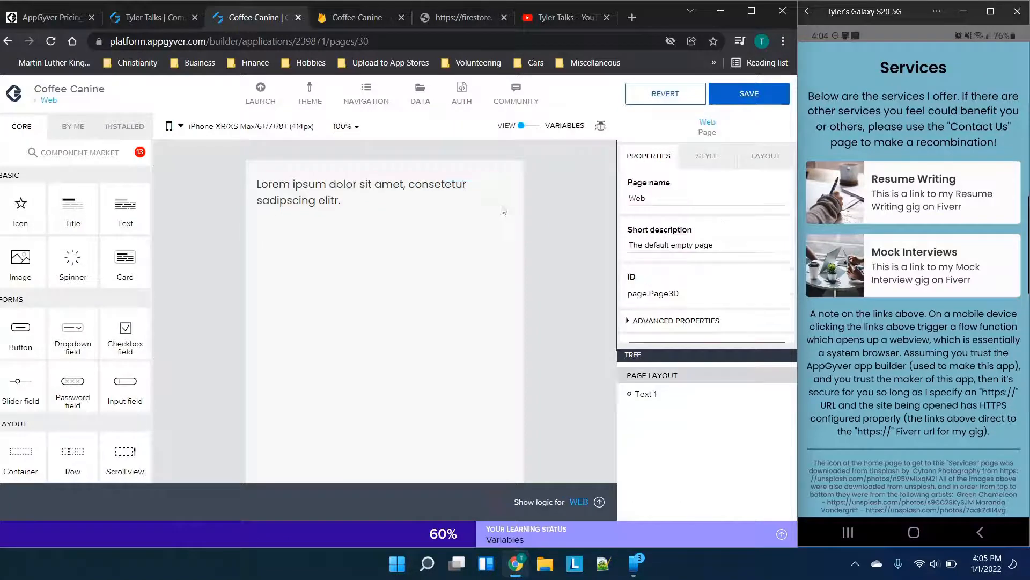
pyautogui.click(465, 195)
pyautogui.click(505, 215)
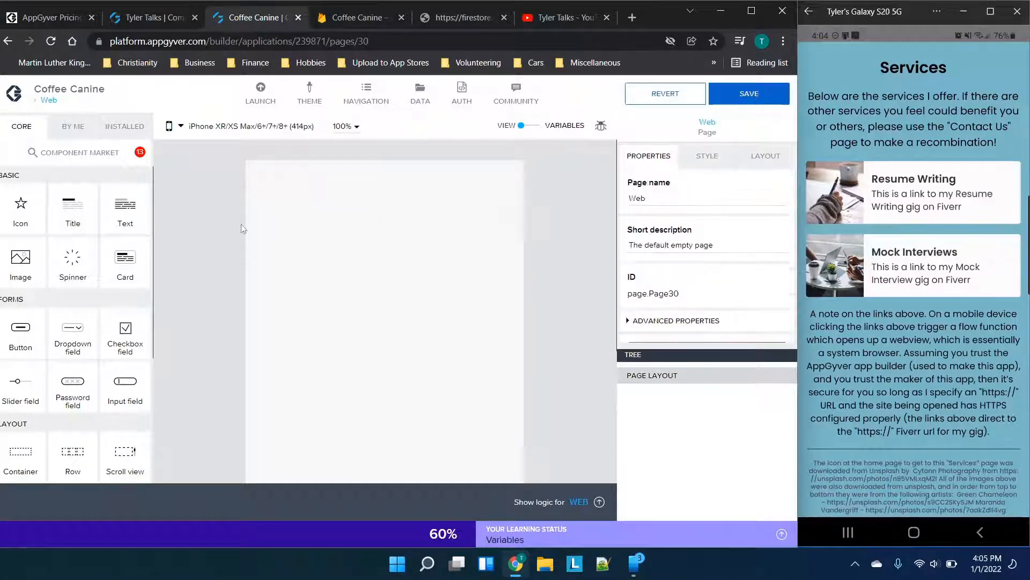
# Search the component market for web, install the WebView component and place it on the empty Web page
pyautogui.scroll(-4, 41, 351)
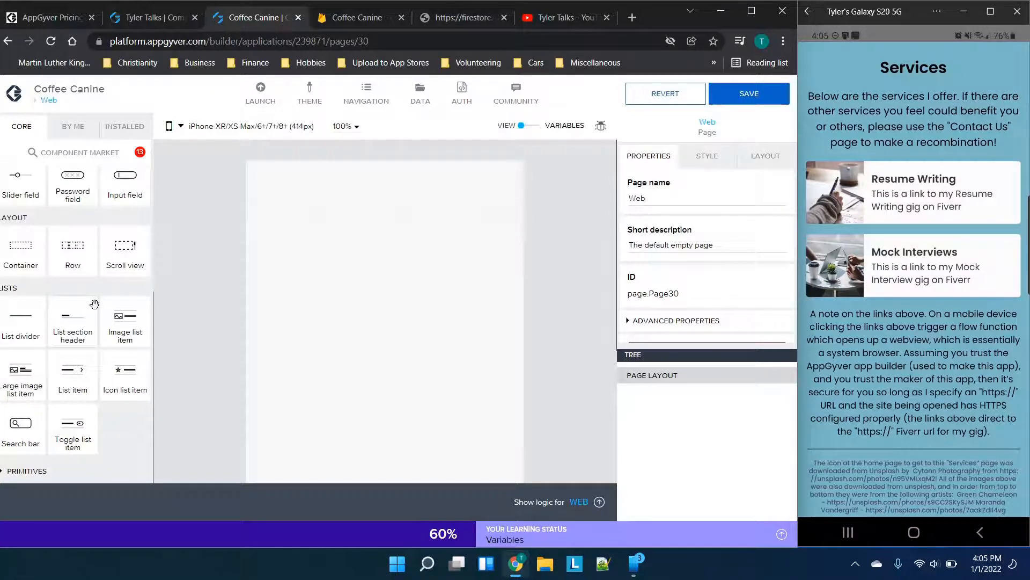
pyautogui.scroll(4, 93, 303)
pyautogui.click(126, 129)
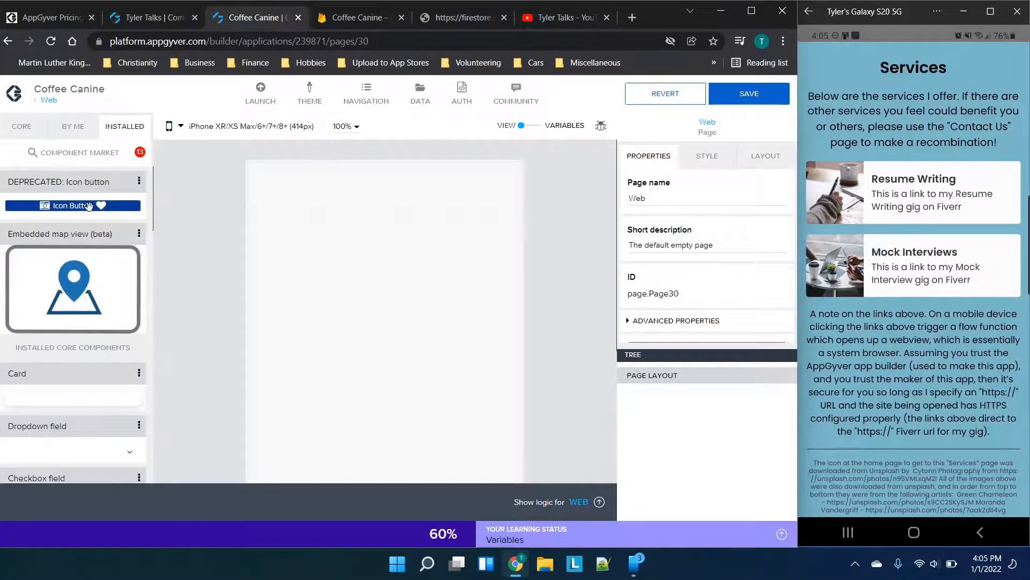
pyautogui.click(84, 155)
pyautogui.write('web')
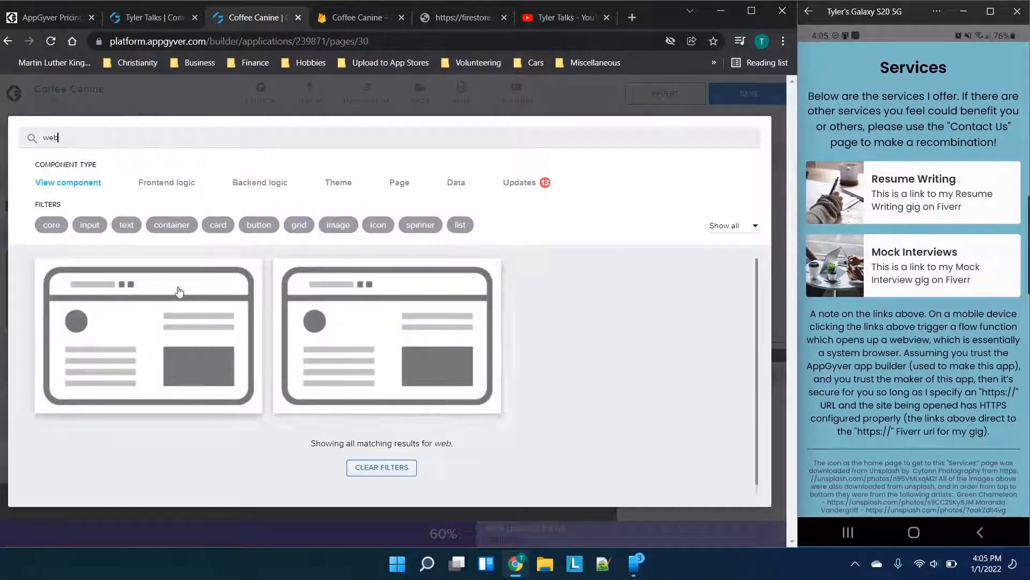
pyautogui.click(338, 314)
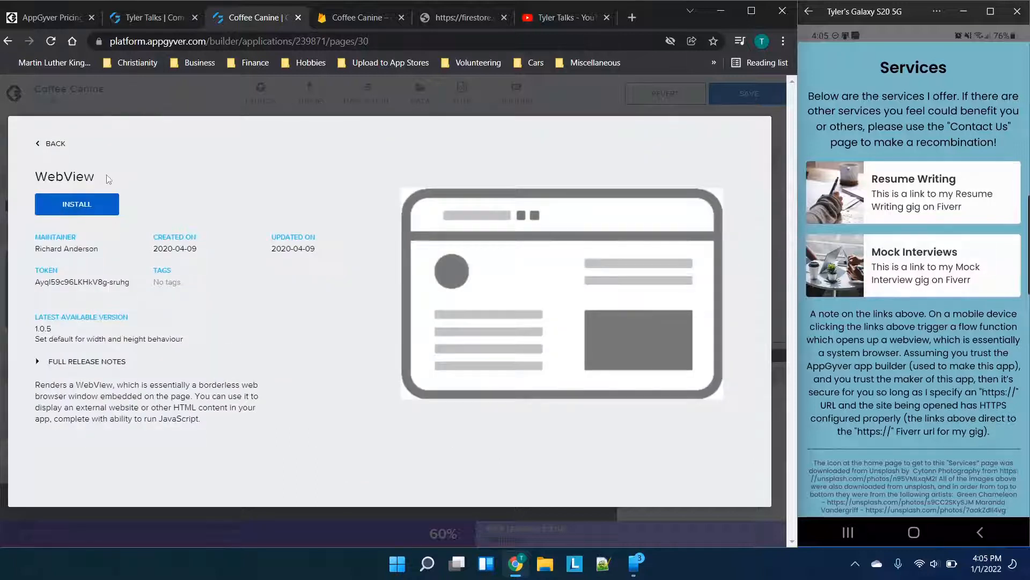
pyautogui.click(51, 143)
pyautogui.click(152, 331)
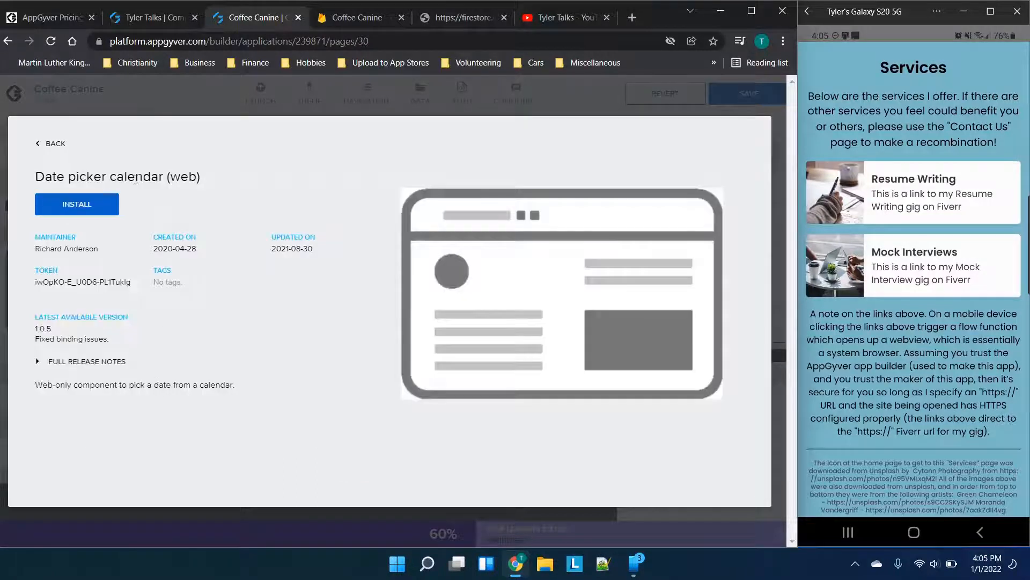
pyautogui.click(51, 143)
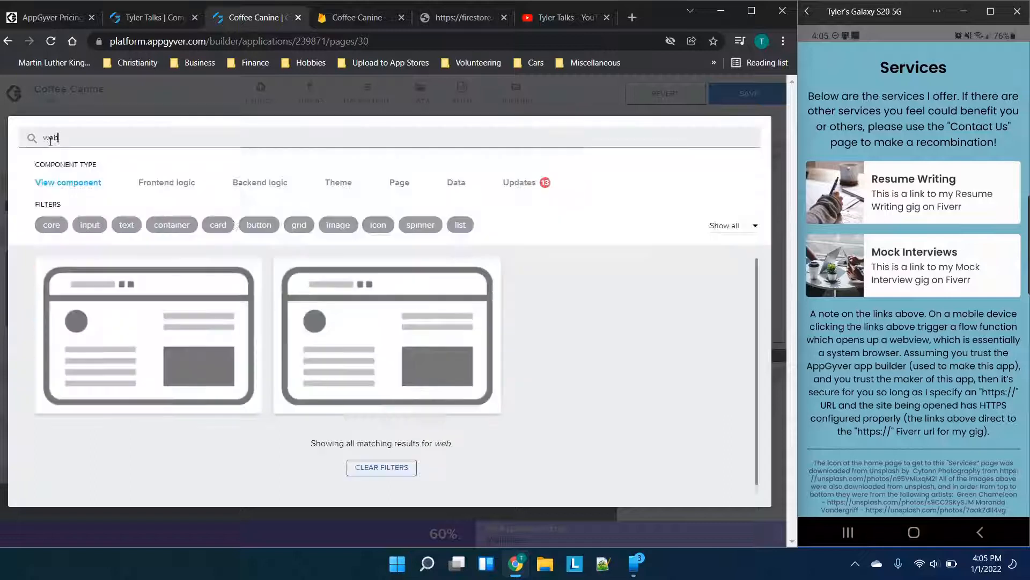
pyautogui.click(349, 297)
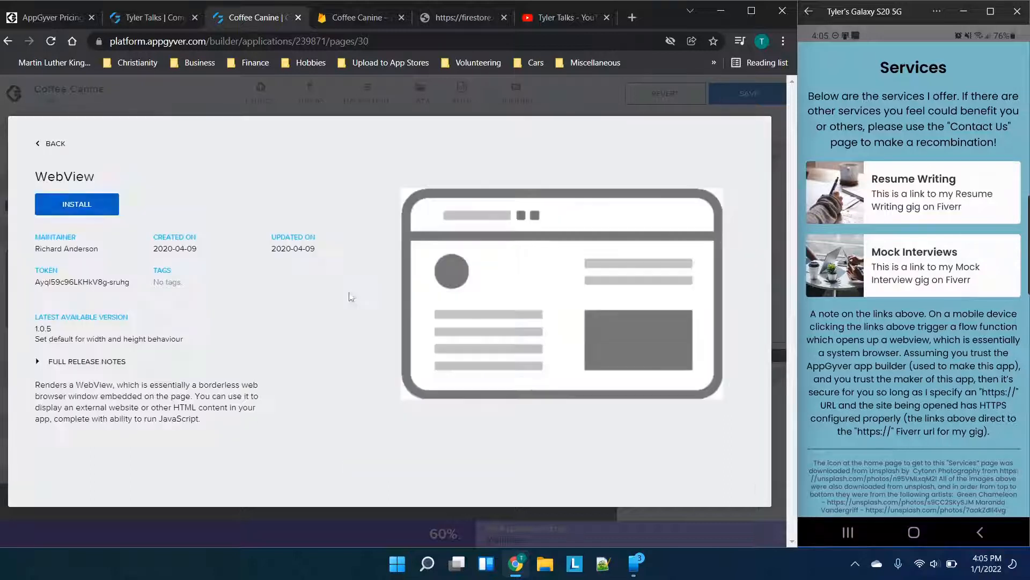
pyautogui.click(75, 209)
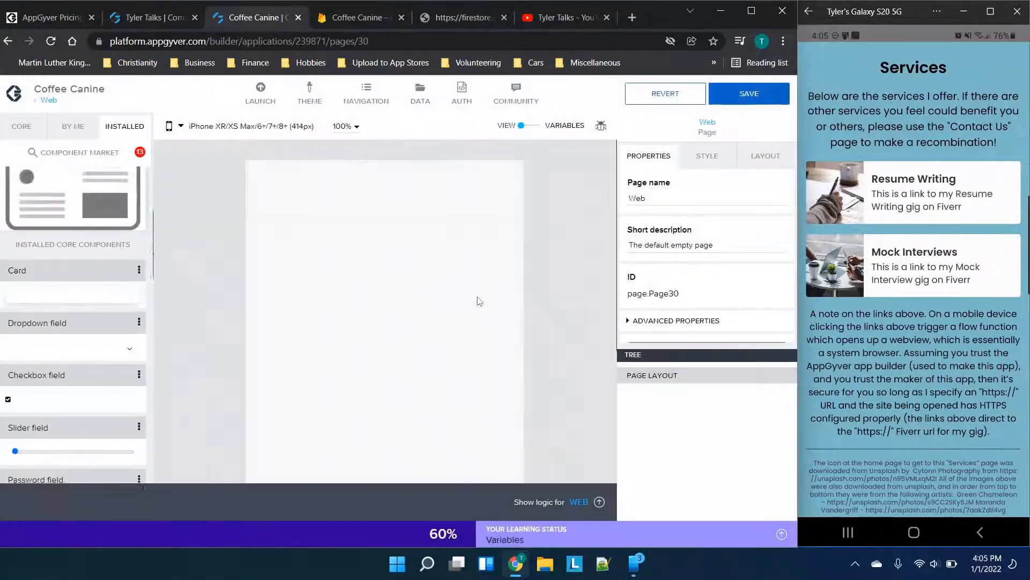
pyautogui.scroll(2, 72, 299)
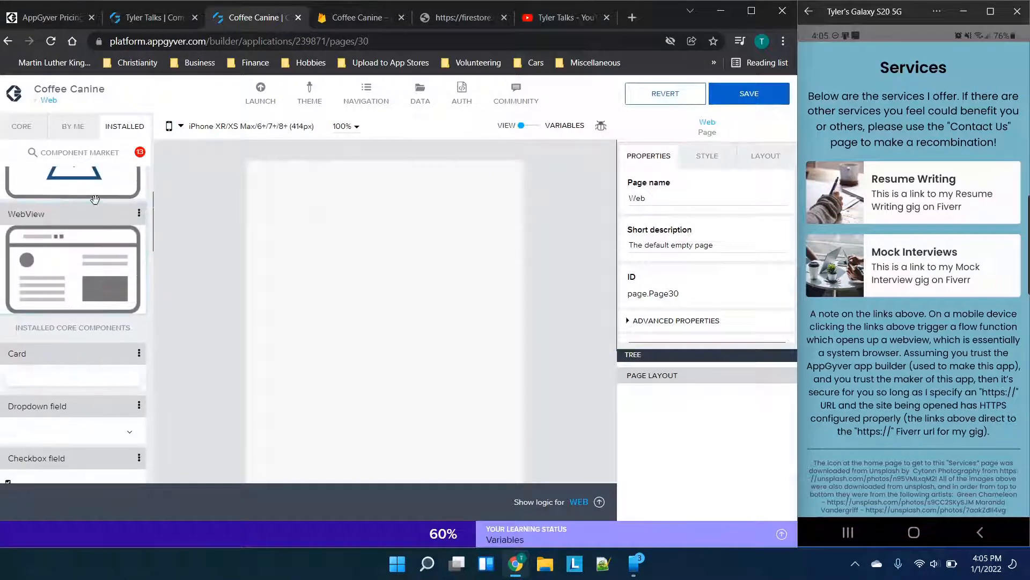
pyautogui.moveTo(61, 291); pyautogui.dragTo(375, 257)
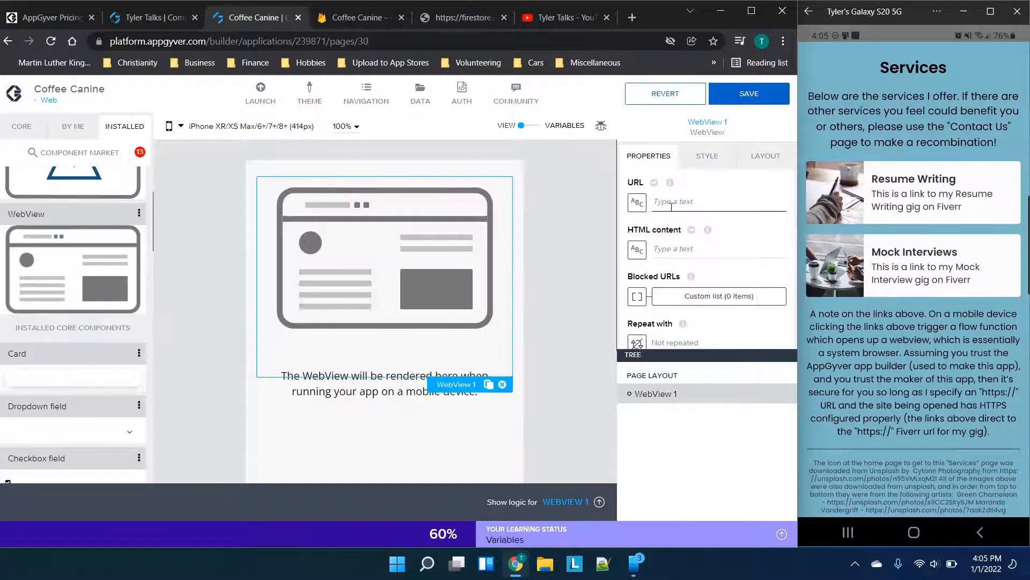
pyautogui.click(546, 21)
pyautogui.click(465, 41)
pyautogui.hotkey('ctrl', 'c')
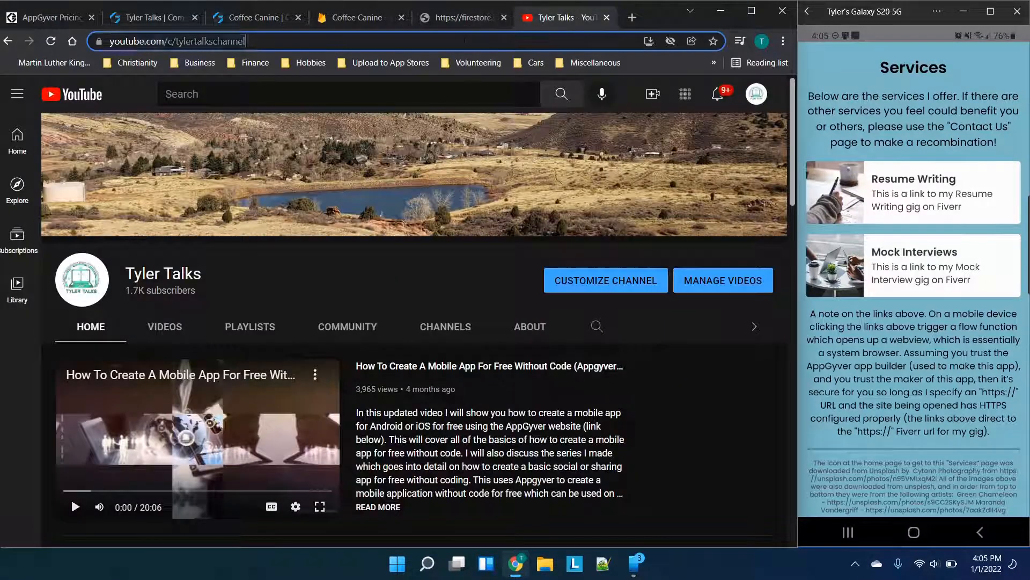
pyautogui.click(607, 17)
pyautogui.click(296, 18)
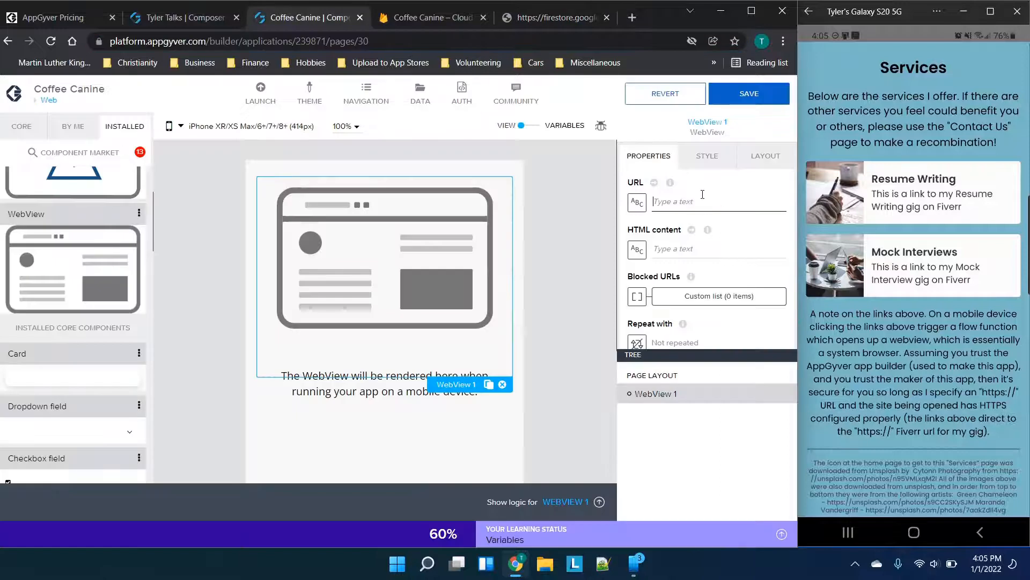
pyautogui.hotkey('ctrl', 'v')
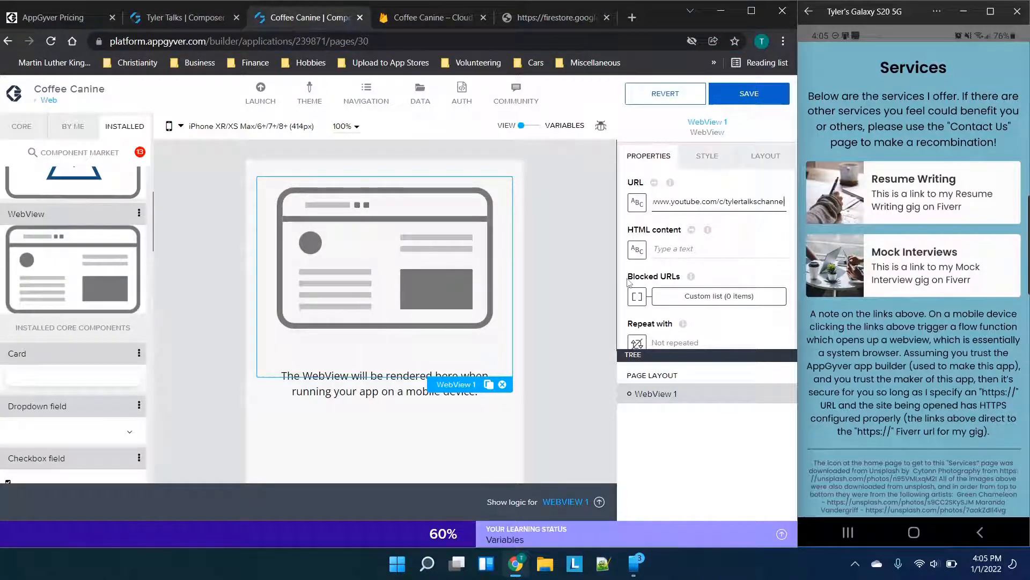
pyautogui.click(749, 94)
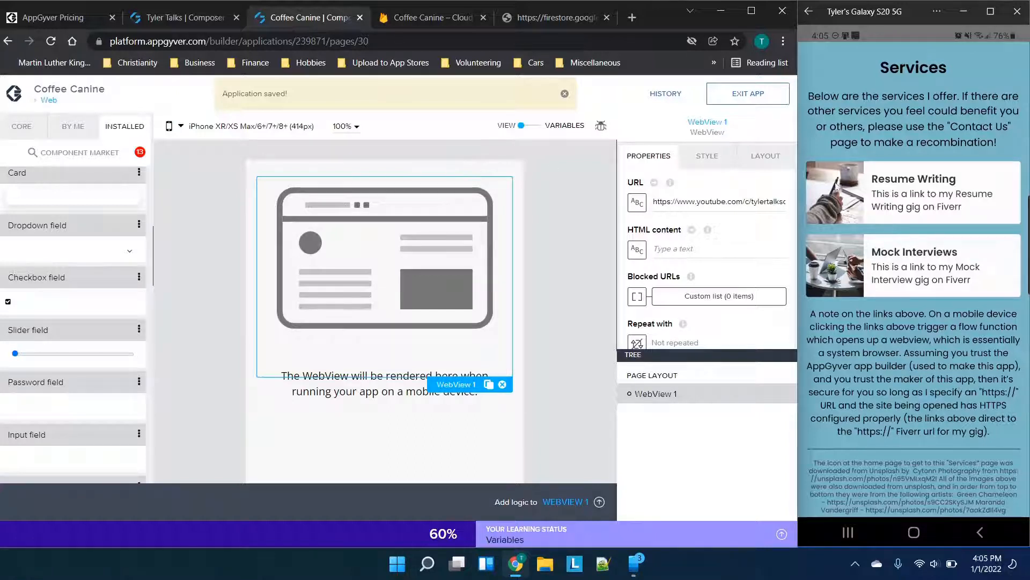
# Examine the page previews of the Tyler Talks app and the Firestore response for Icons, then return to the Web page
pyautogui.click(162, 18)
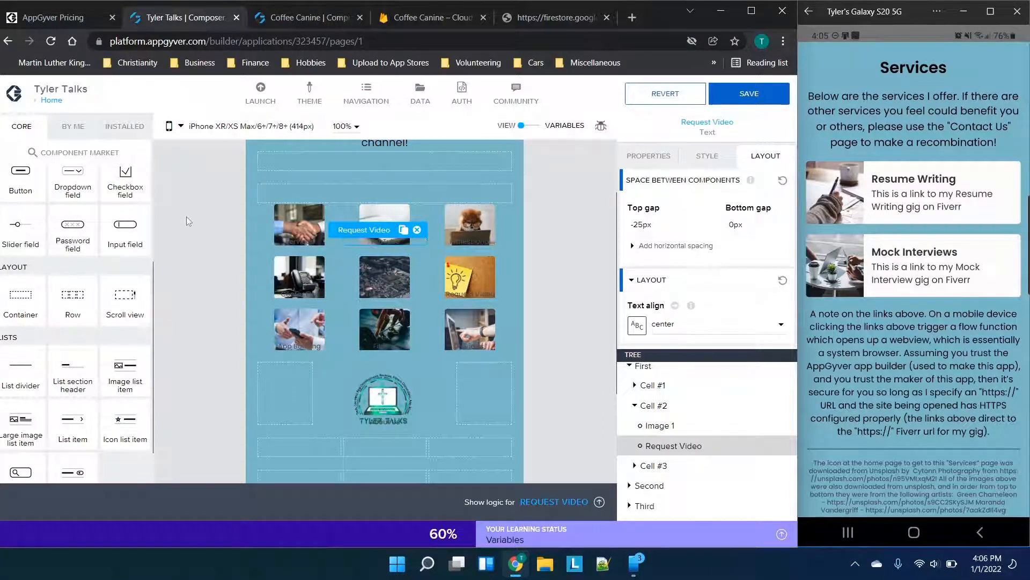
pyautogui.scroll(2, 186, 222)
pyautogui.click(51, 102)
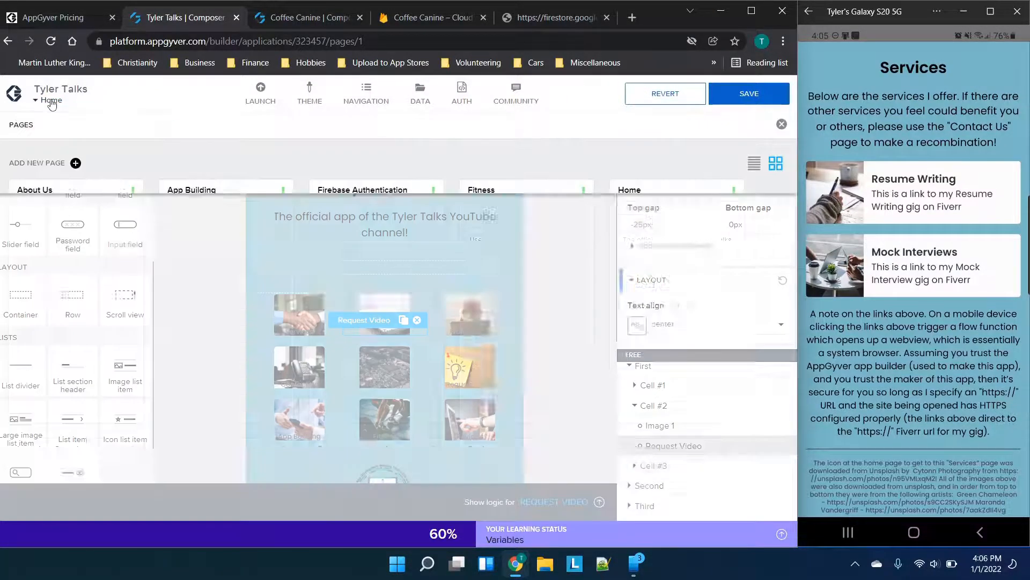
pyautogui.scroll(-3, 582, 241)
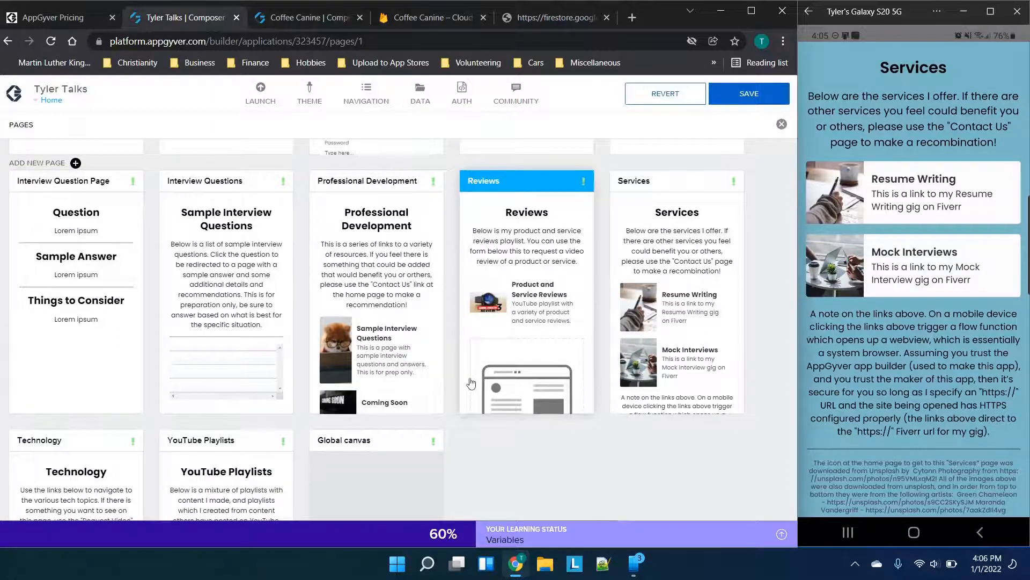
pyautogui.scroll(-1, 475, 332)
pyautogui.scroll(5, 483, 330)
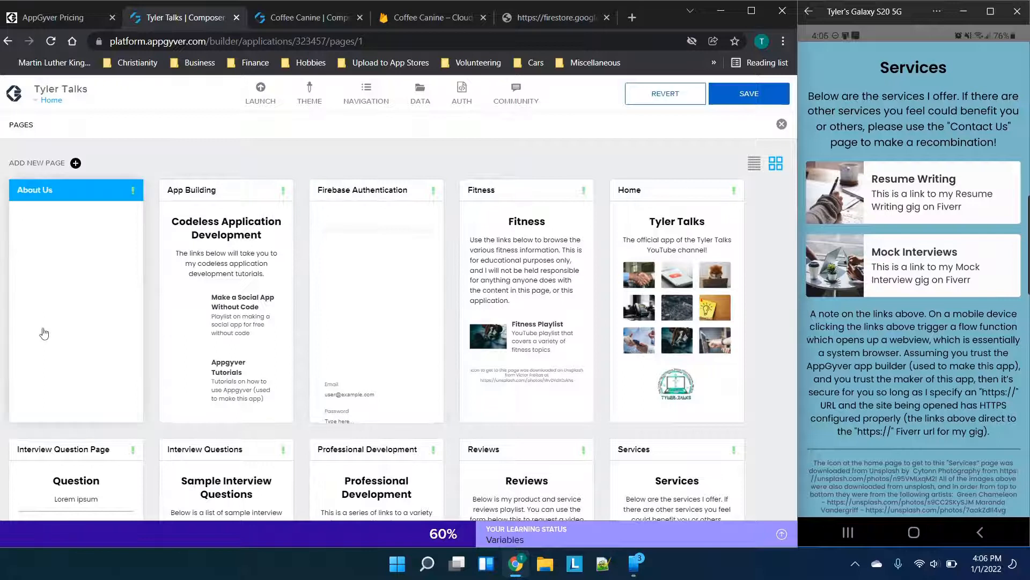
pyautogui.scroll(-8, 403, 338)
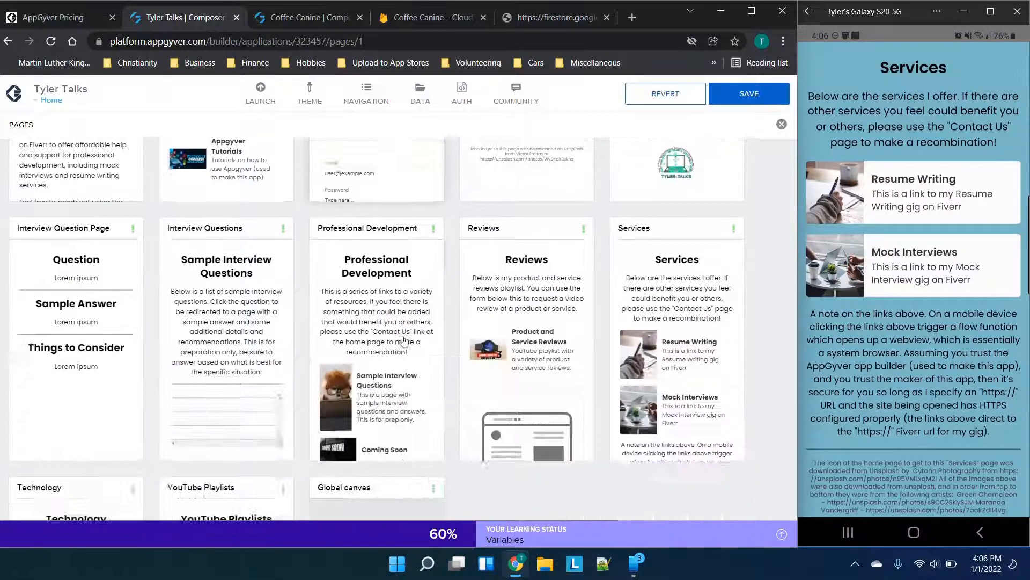
pyautogui.scroll(10, 447, 260)
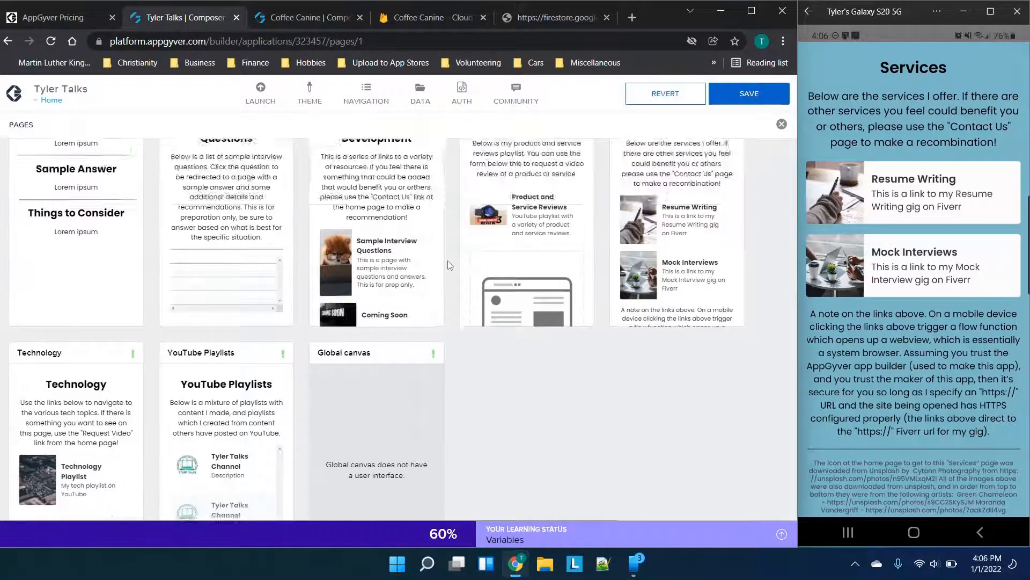
pyautogui.click(544, 19)
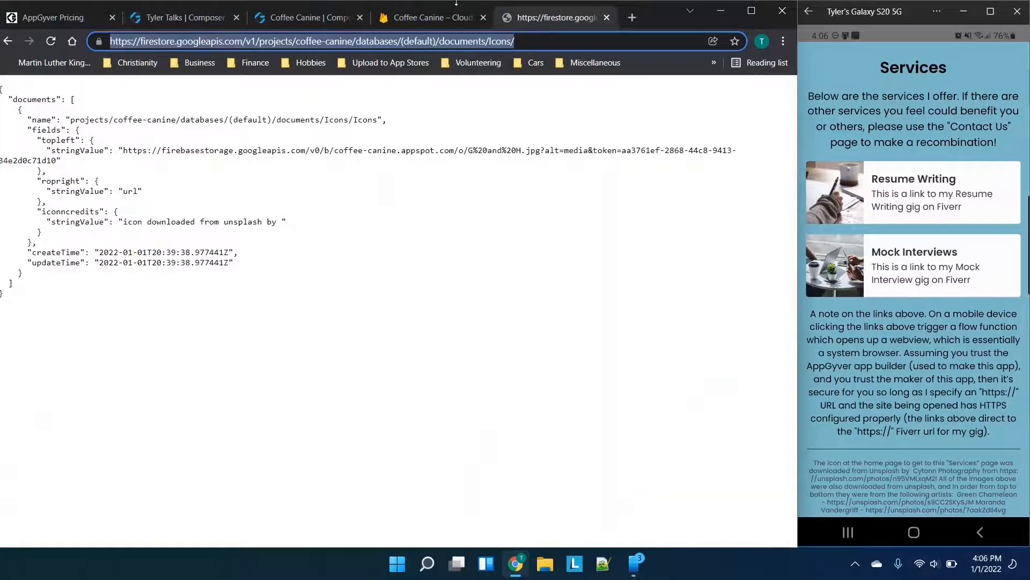
pyautogui.click(445, 18)
pyautogui.click(336, 23)
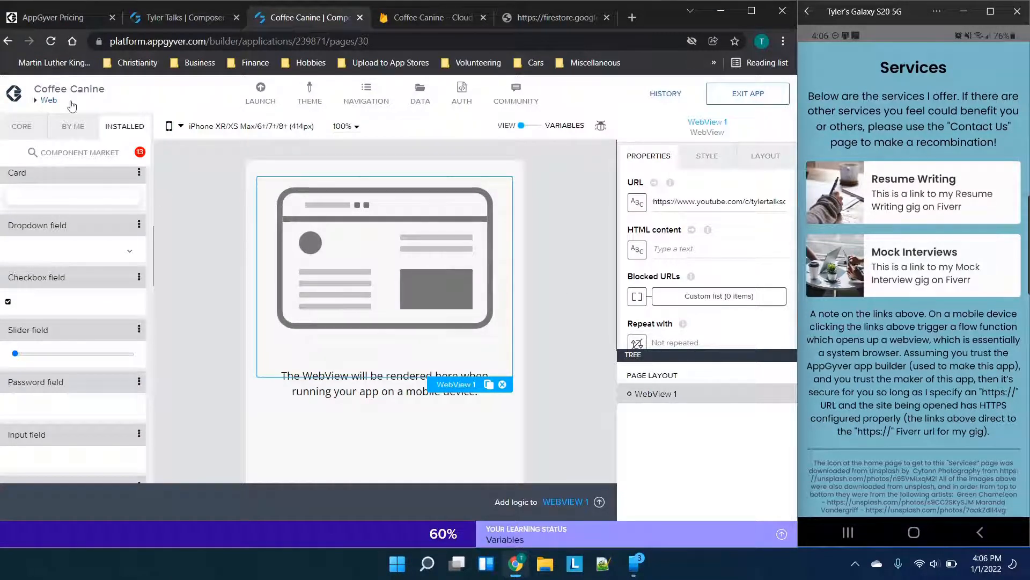
# Examine the Web page's style and layout settings and the WebView's width and height options
pyautogui.click(548, 175)
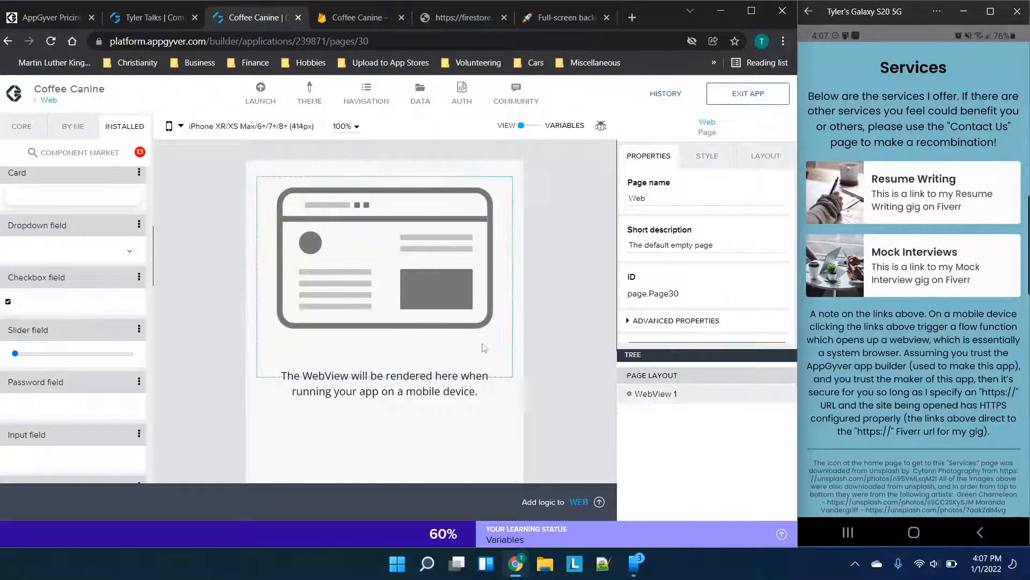
pyautogui.click(710, 157)
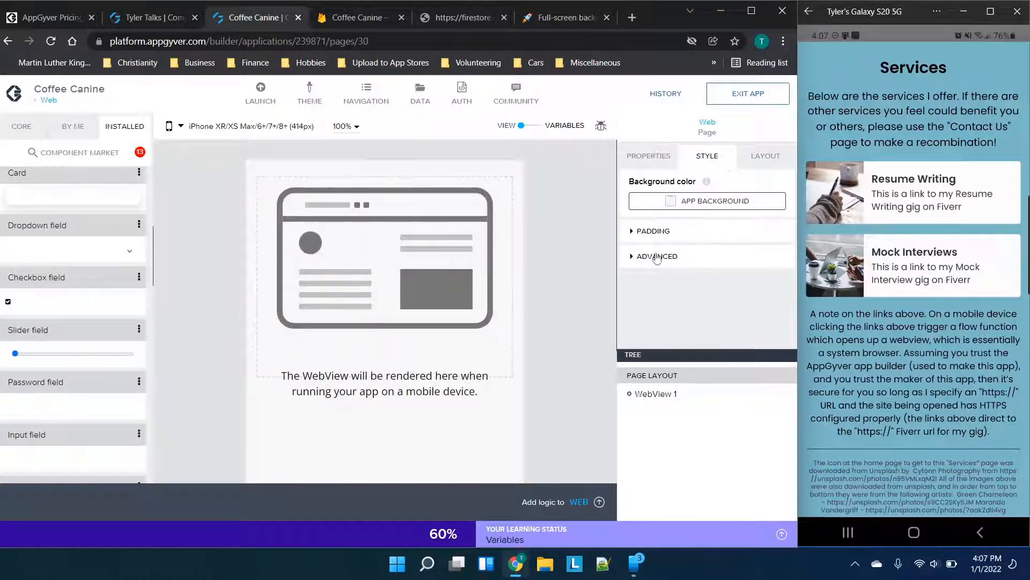
pyautogui.click(758, 162)
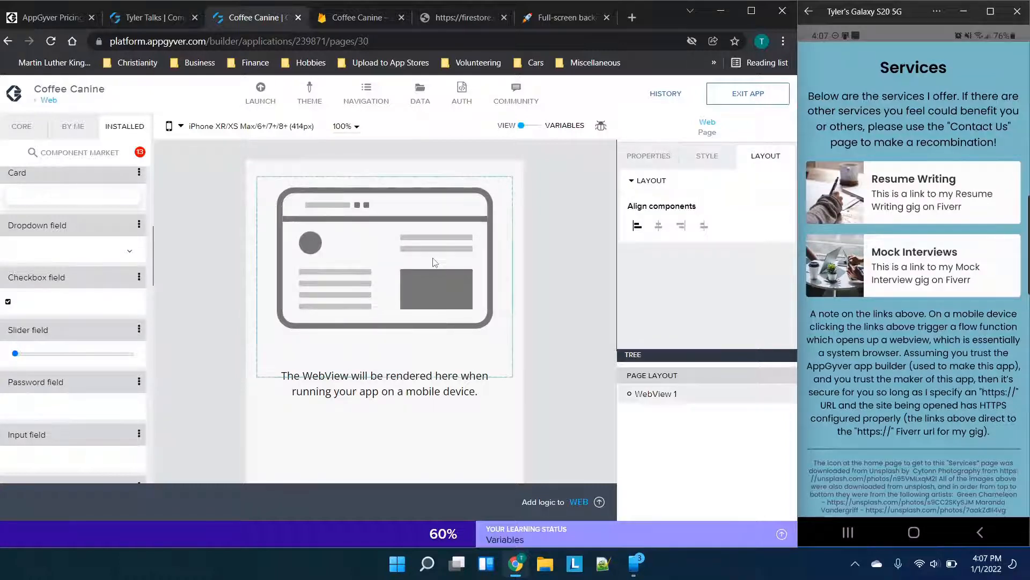
pyautogui.click(438, 279)
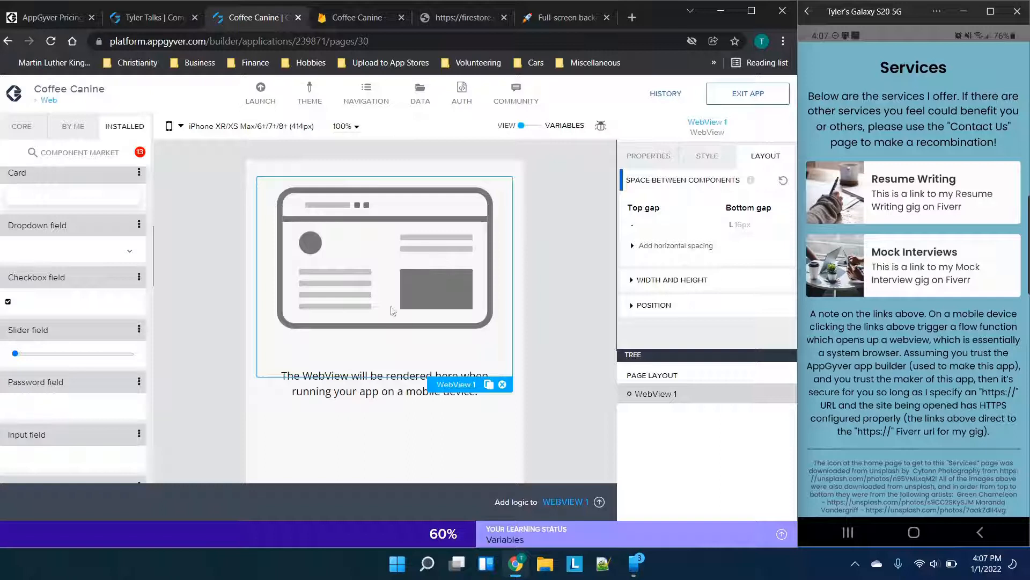
pyautogui.click(671, 290)
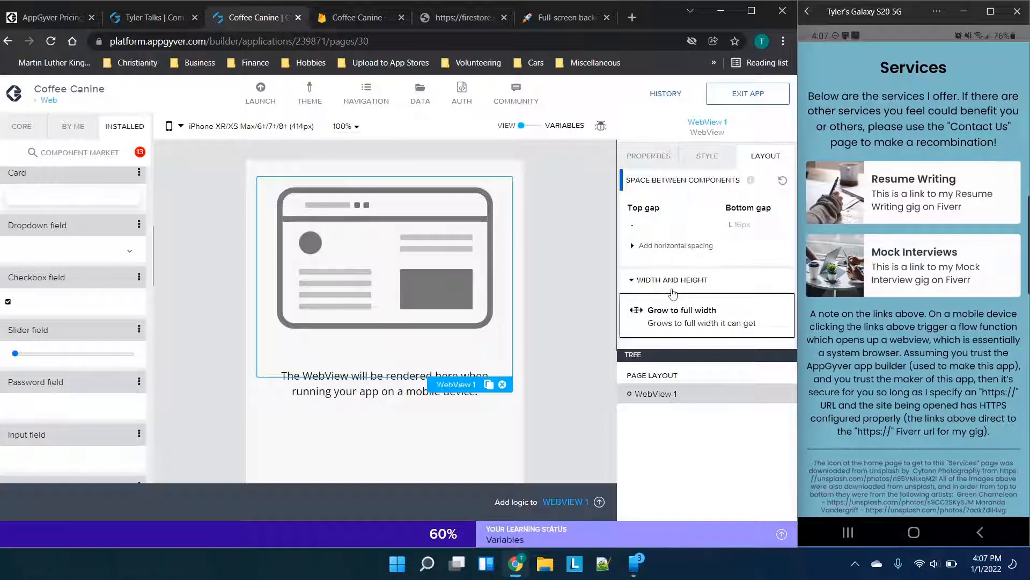
pyautogui.scroll(-3, 740, 237)
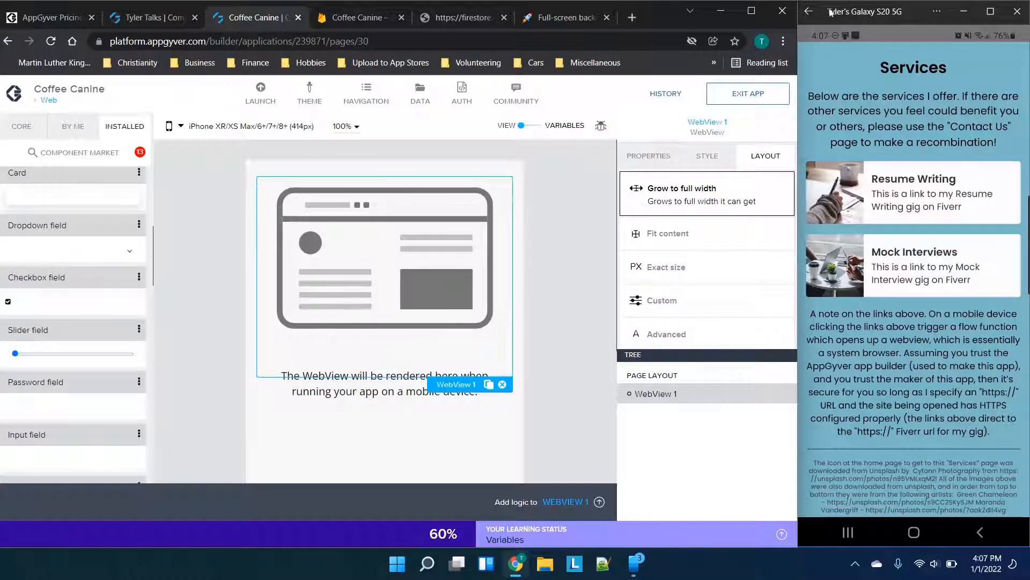
# Return the mirrored phone app from the Services page to its home page
pyautogui.click(813, 13)
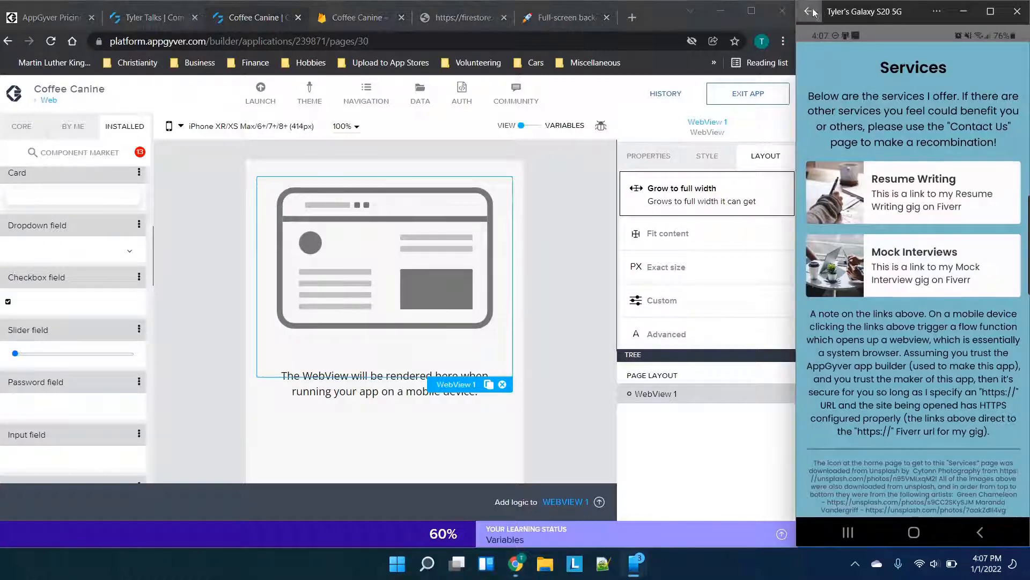
pyautogui.click(813, 13)
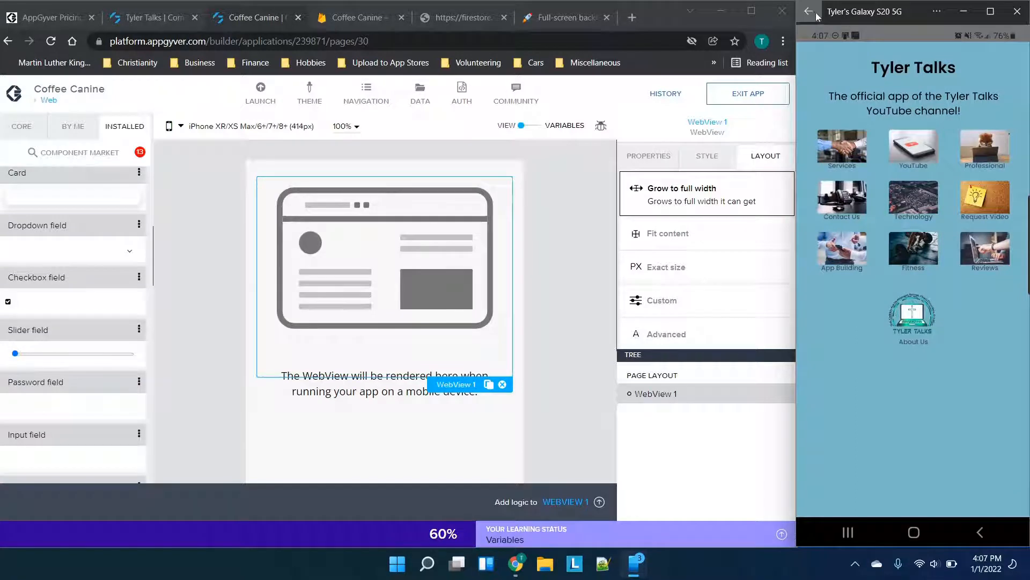
# Leave the Tyler Talks app on the mirrored phone, preview Coffee Canine, and return to the app list
pyautogui.click(814, 13)
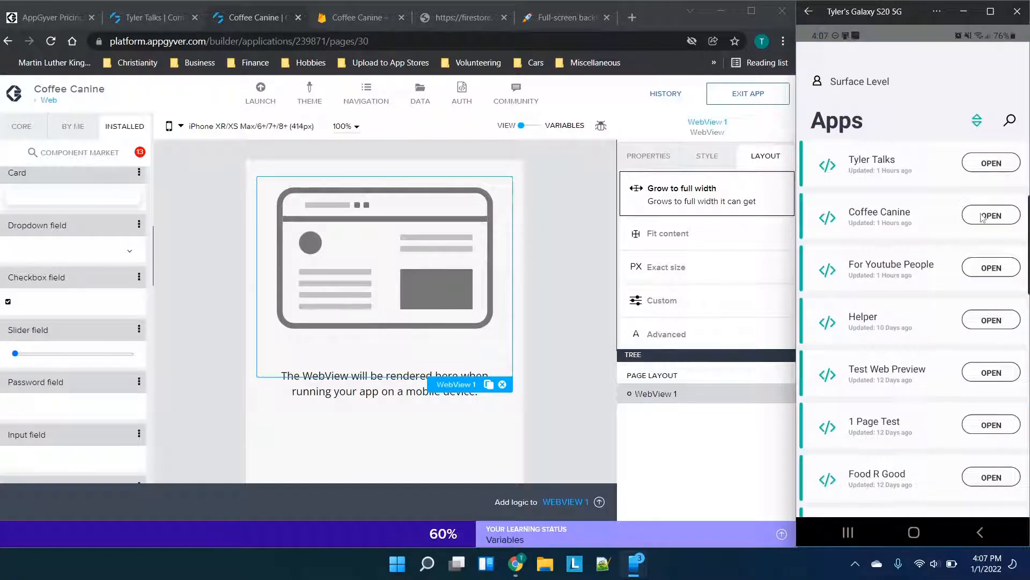
pyautogui.click(982, 217)
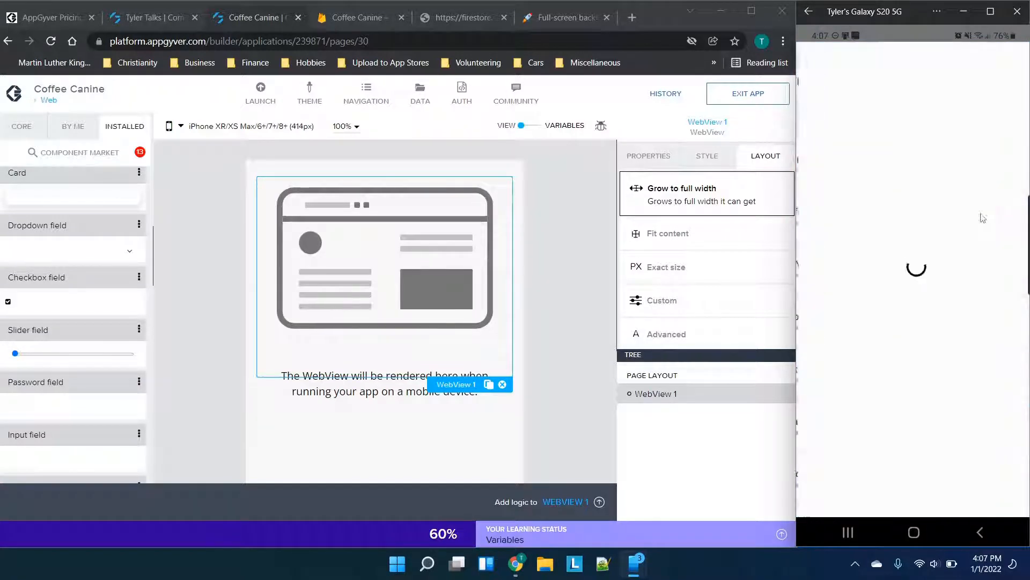
pyautogui.click(808, 11)
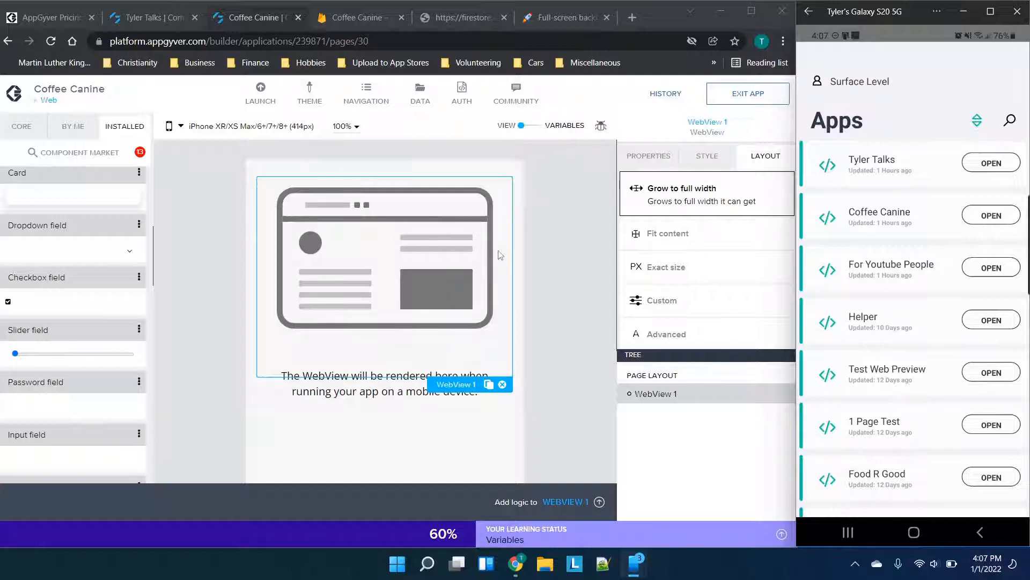
# Open Coffee Canine's Home page in the builder and launch the Coffee Canine app on the mirrored phone
pyautogui.click(598, 193)
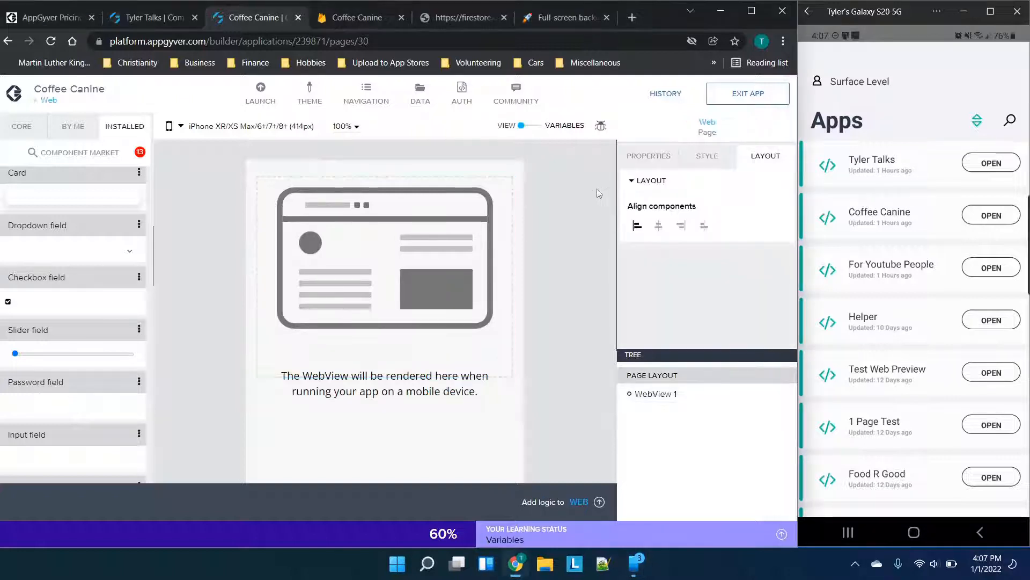
pyautogui.click(44, 101)
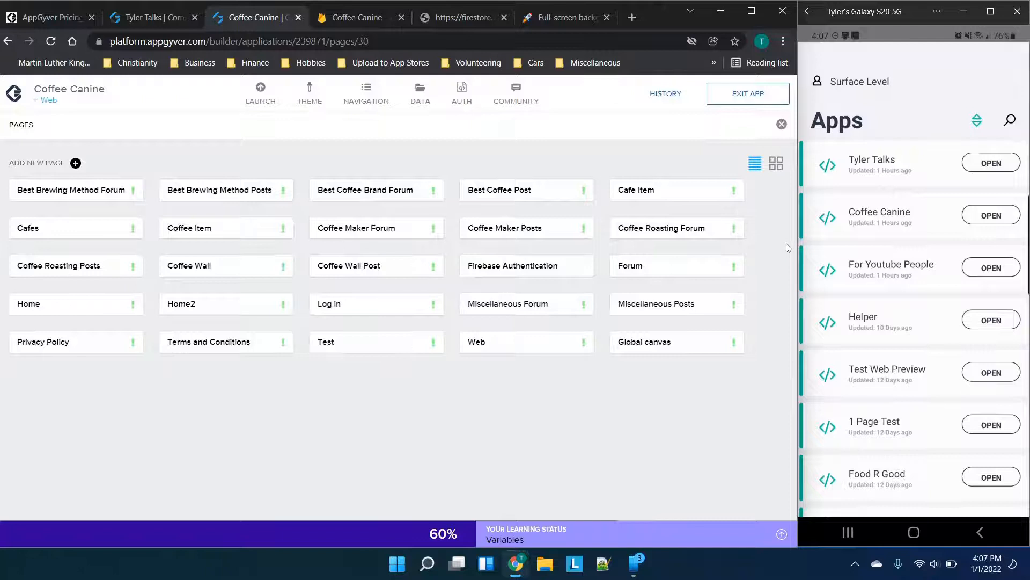
pyautogui.click(87, 311)
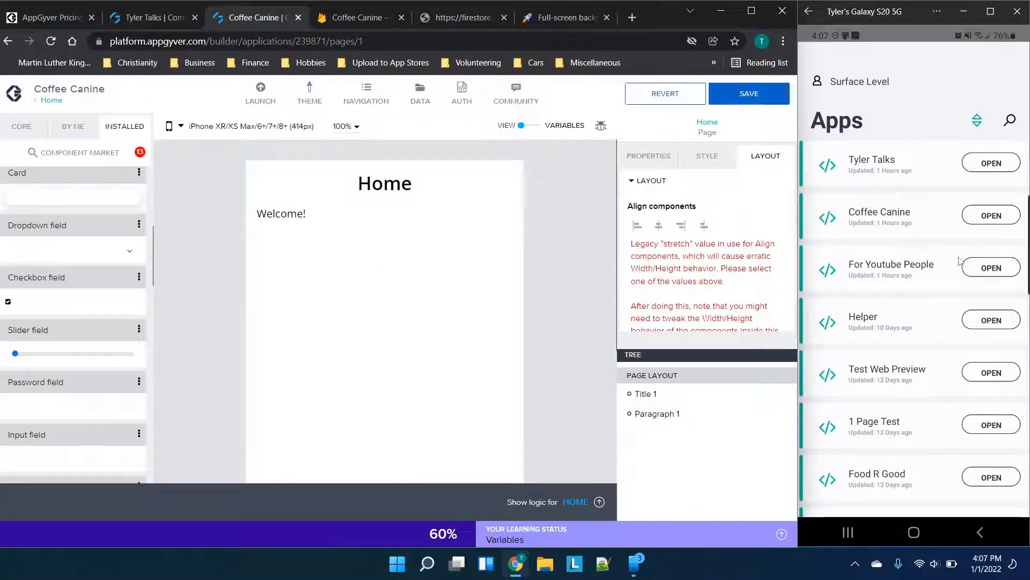
pyautogui.click(983, 223)
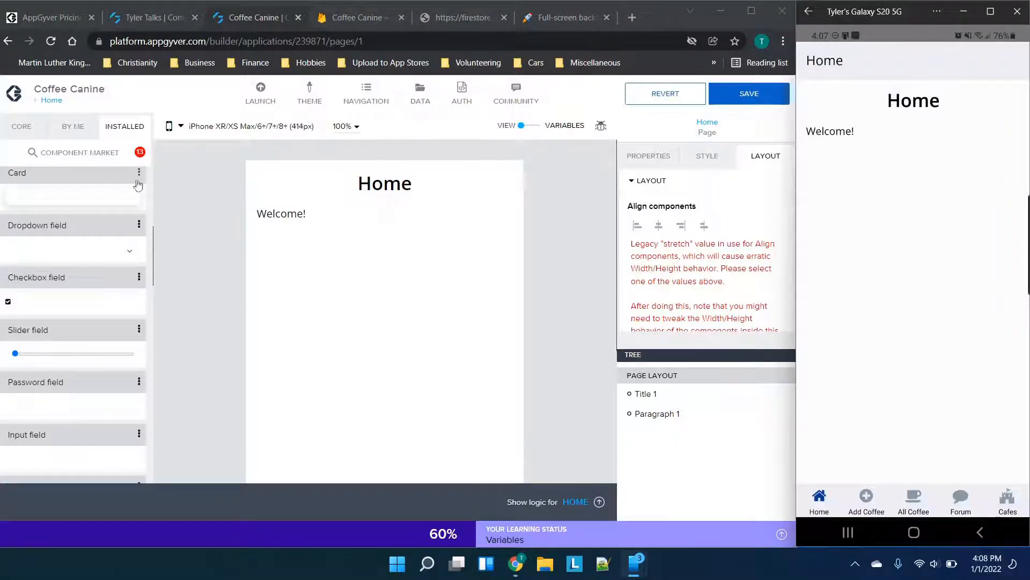
# Add a button below the Welcome text and connect its Component tap event to an Open page function
pyautogui.click(18, 122)
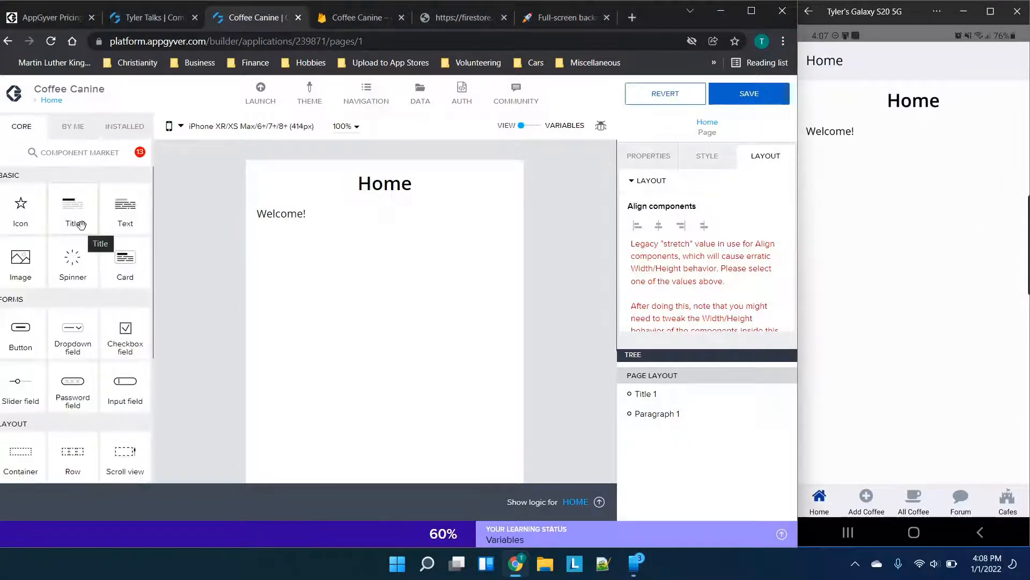
pyautogui.moveTo(27, 329); pyautogui.dragTo(400, 292)
pyautogui.click(580, 510)
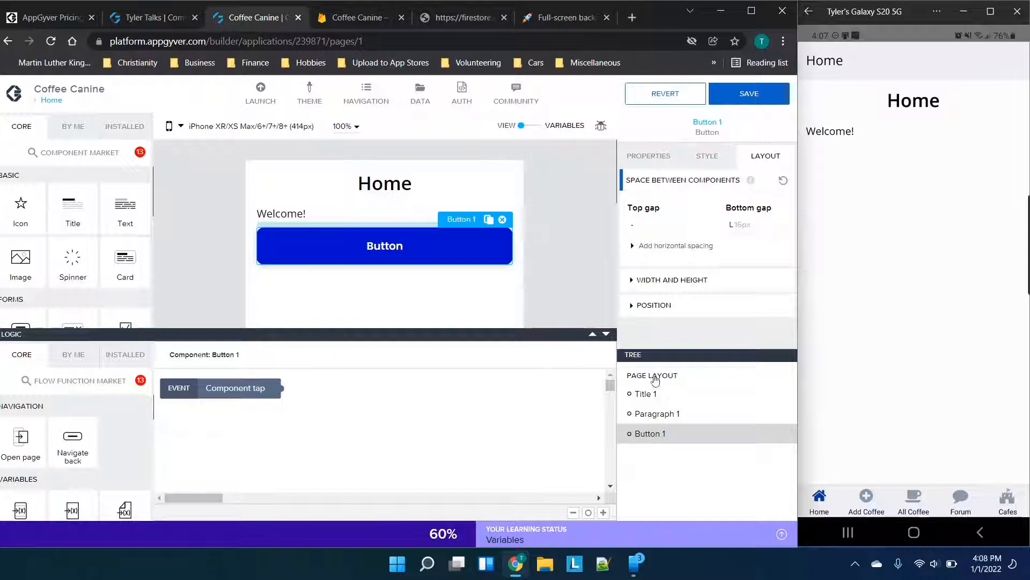
pyautogui.moveTo(32, 449); pyautogui.dragTo(373, 407)
pyautogui.moveTo(281, 387); pyautogui.dragTo(308, 406)
pyautogui.click(342, 406)
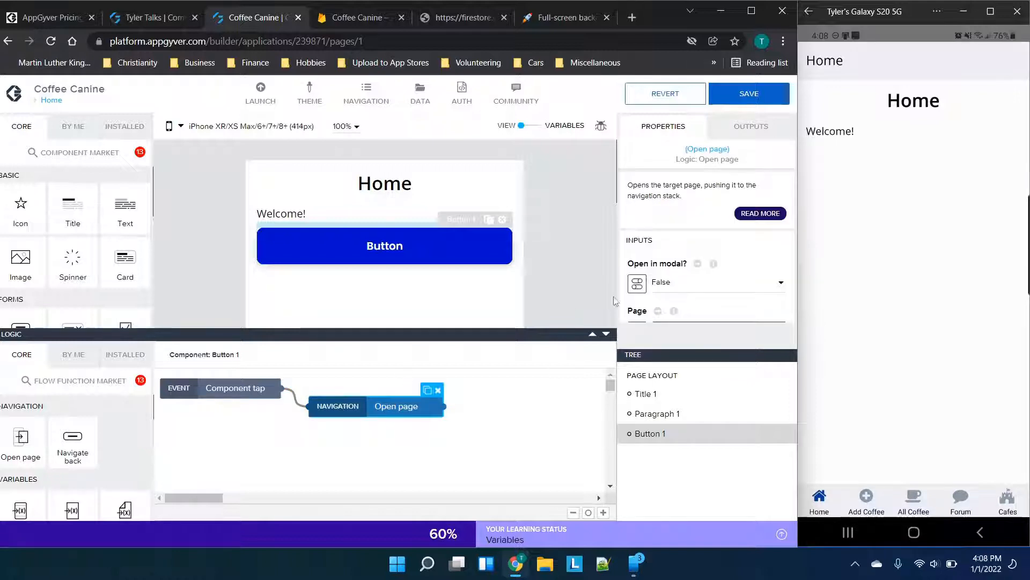
# Set the target page of the first button's Open page function to Test
pyautogui.scroll(-2, 692, 293)
pyautogui.click(682, 256)
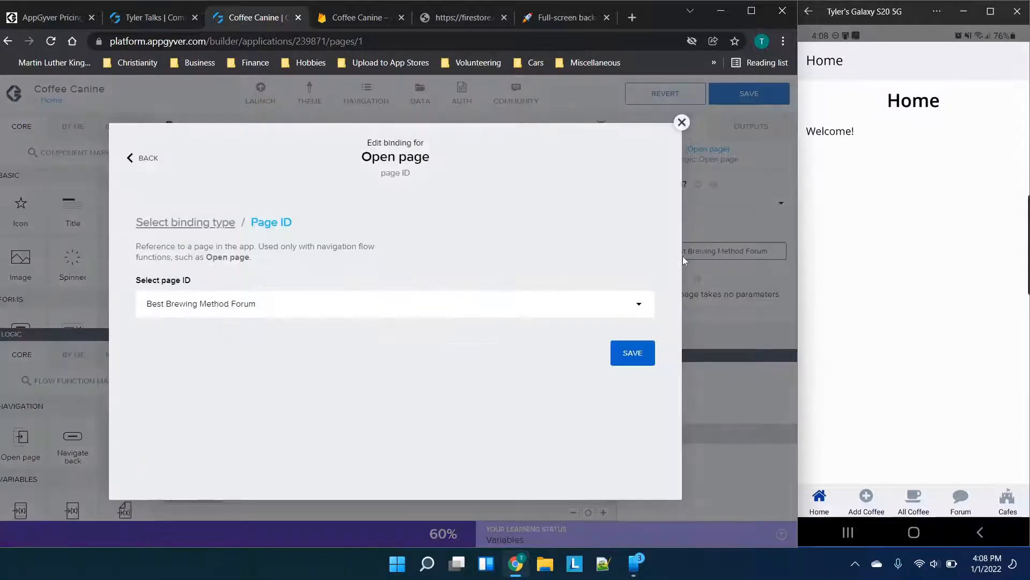
pyautogui.click(214, 302)
pyautogui.scroll(-1, 248, 370)
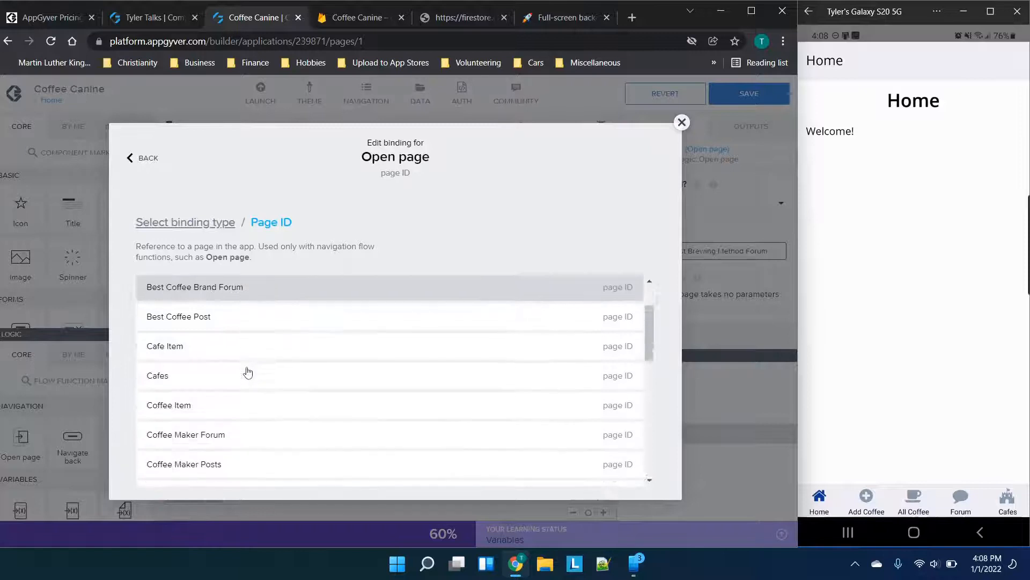
pyautogui.scroll(-6, 246, 370)
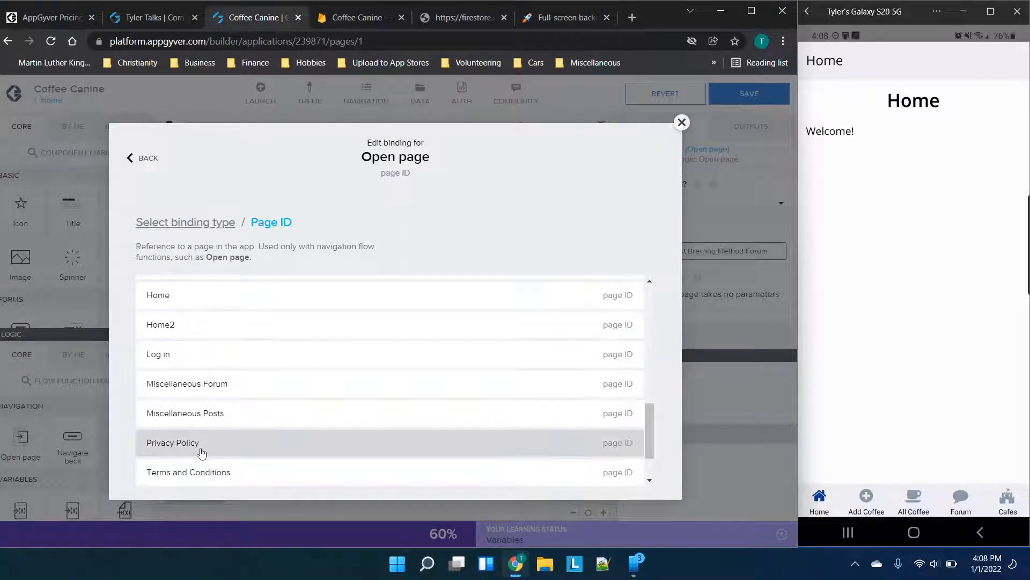
pyautogui.scroll(-1, 201, 452)
pyautogui.click(191, 447)
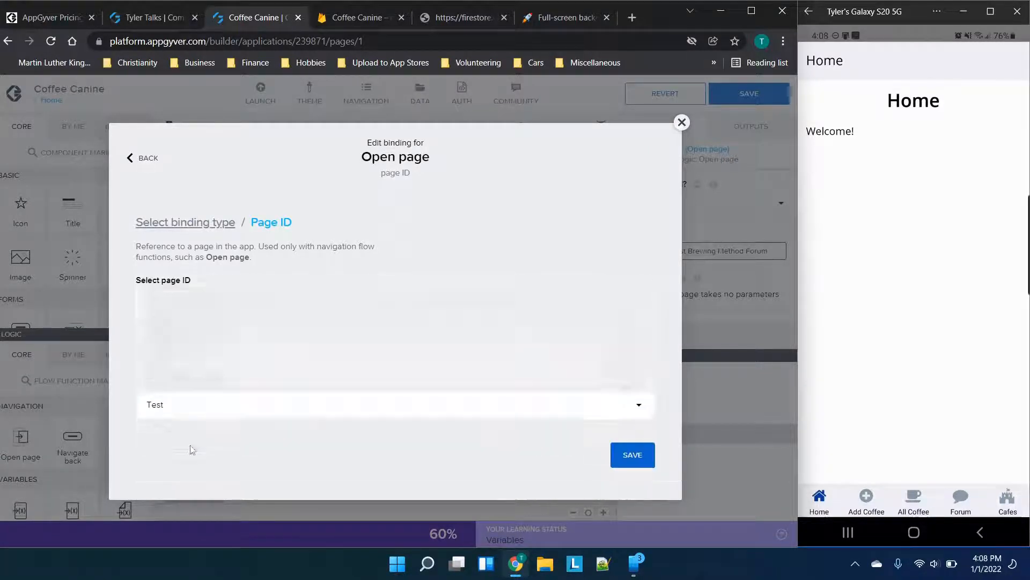
pyautogui.click(636, 353)
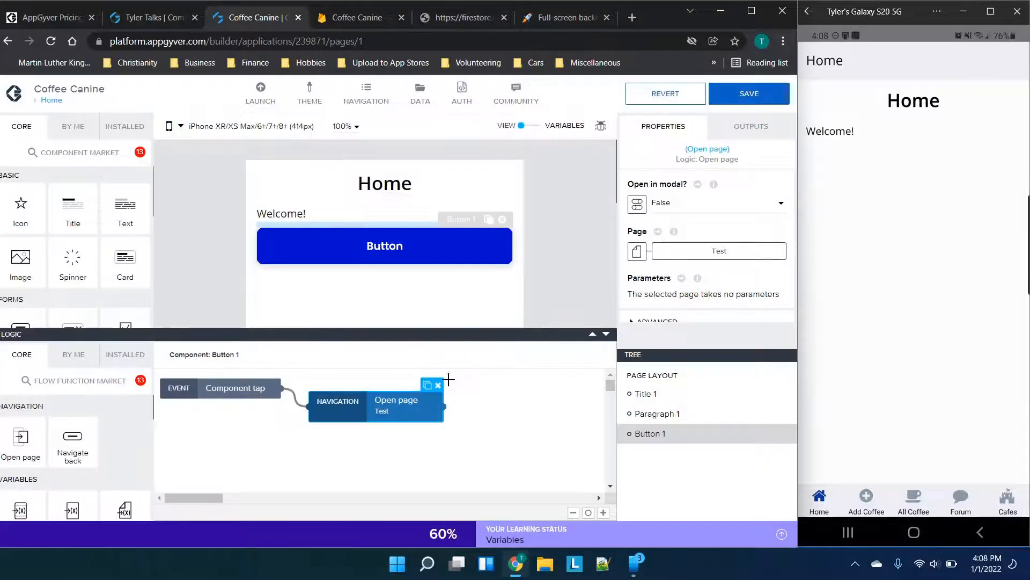
# Add a second button below the first and connect its Component tap event to an Open page function
pyautogui.scroll(-3, 83, 259)
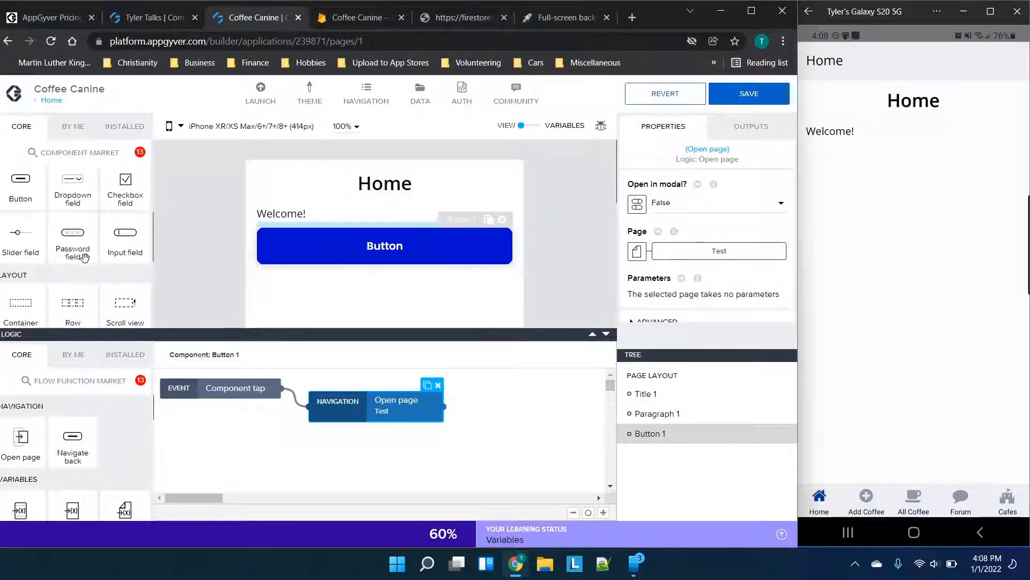
pyautogui.moveTo(11, 185); pyautogui.dragTo(365, 298)
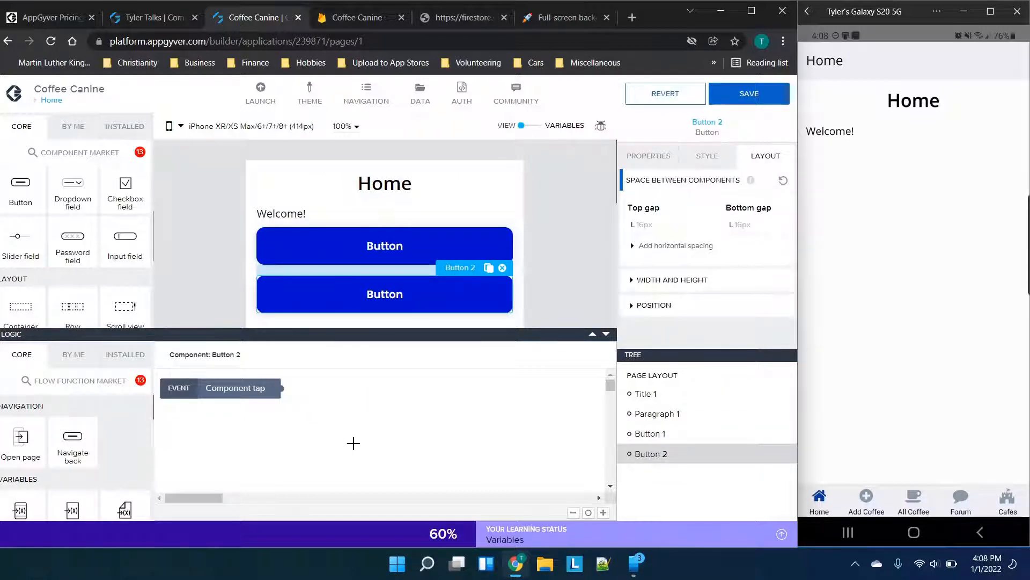
pyautogui.moveTo(20, 434); pyautogui.dragTo(379, 424)
pyautogui.moveTo(296, 412); pyautogui.dragTo(311, 421)
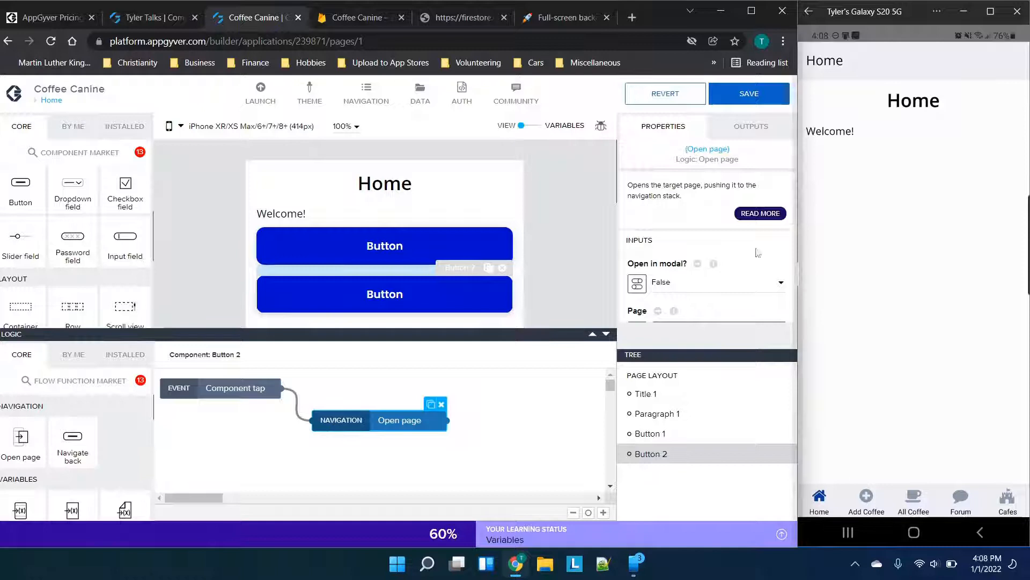
# Set the target page of the second button's Open page function to Web and save the application
pyautogui.scroll(-2, 756, 253)
pyautogui.click(724, 236)
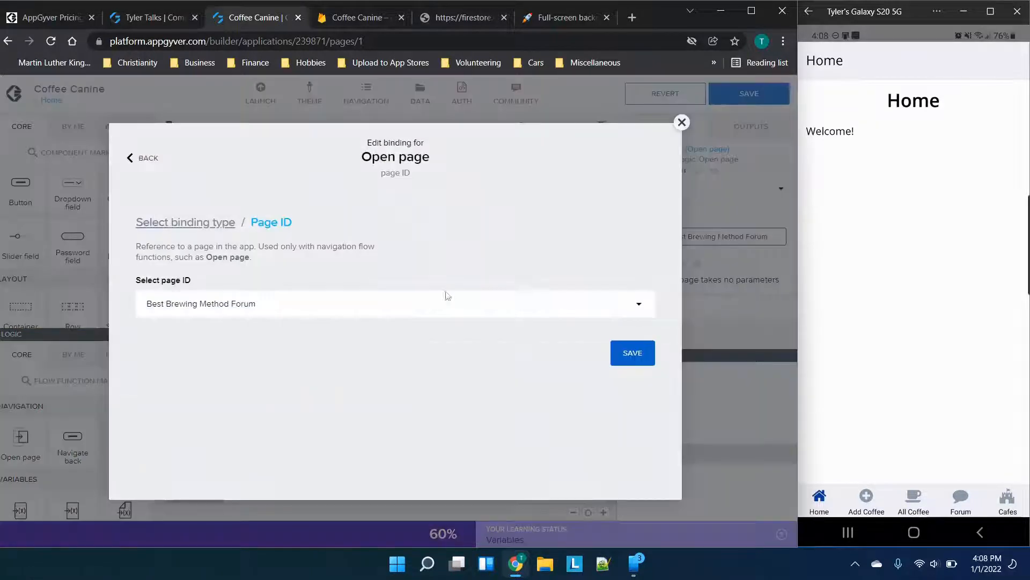
pyautogui.click(418, 298)
pyautogui.scroll(-5, 361, 392)
pyautogui.scroll(-3, 361, 393)
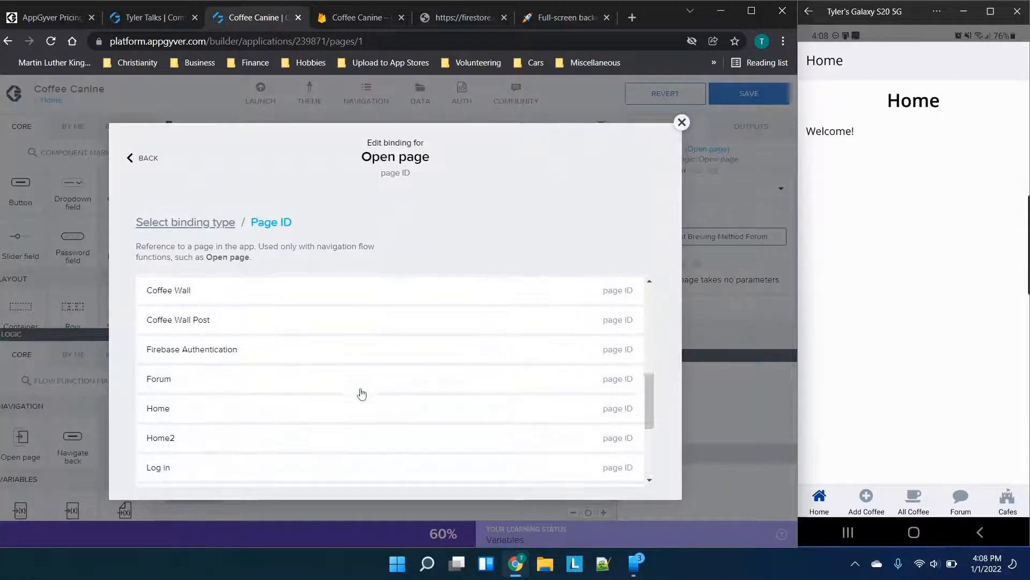
pyautogui.scroll(-5, 322, 430)
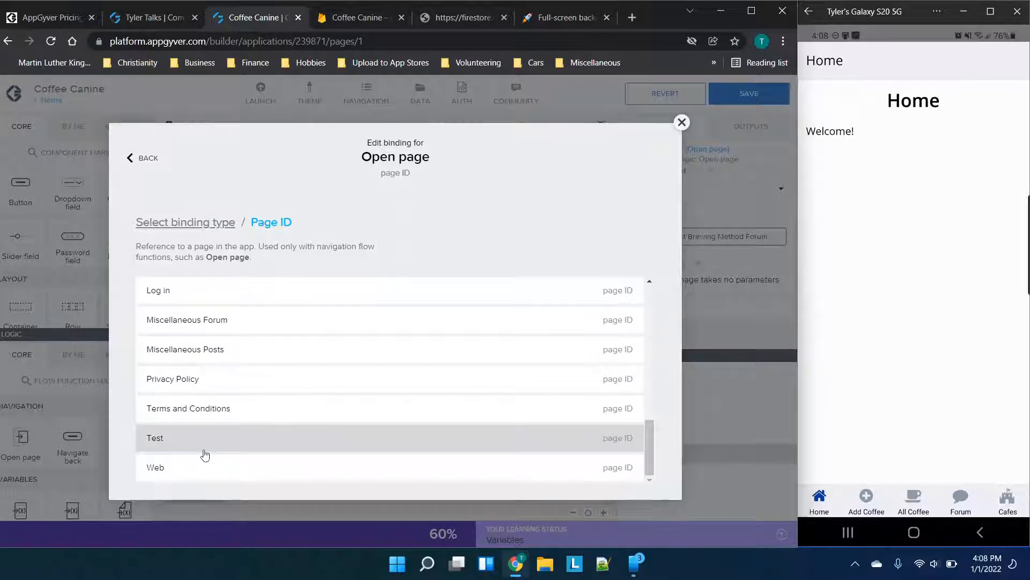
pyautogui.click(198, 471)
pyautogui.click(618, 361)
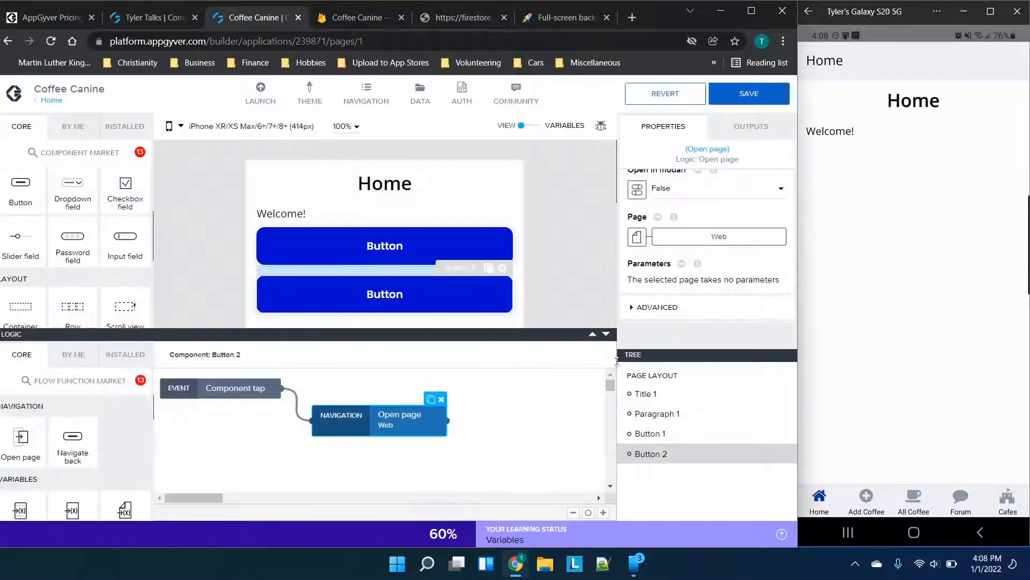
pyautogui.click(749, 97)
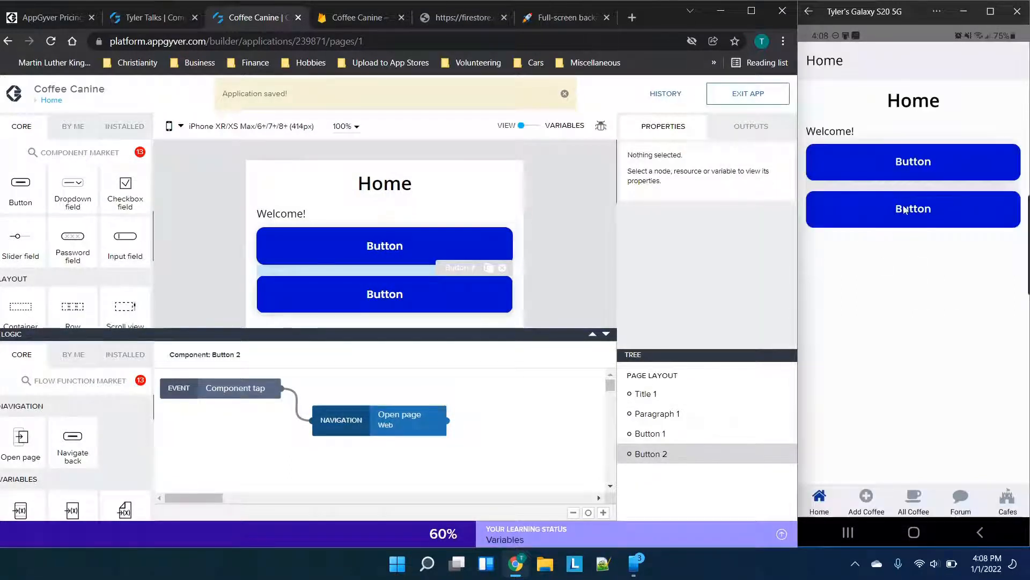
# Test the second button on the mirrored phone, examine the embedded YouTube channel on the Web page, and return to Home
pyautogui.click(906, 211)
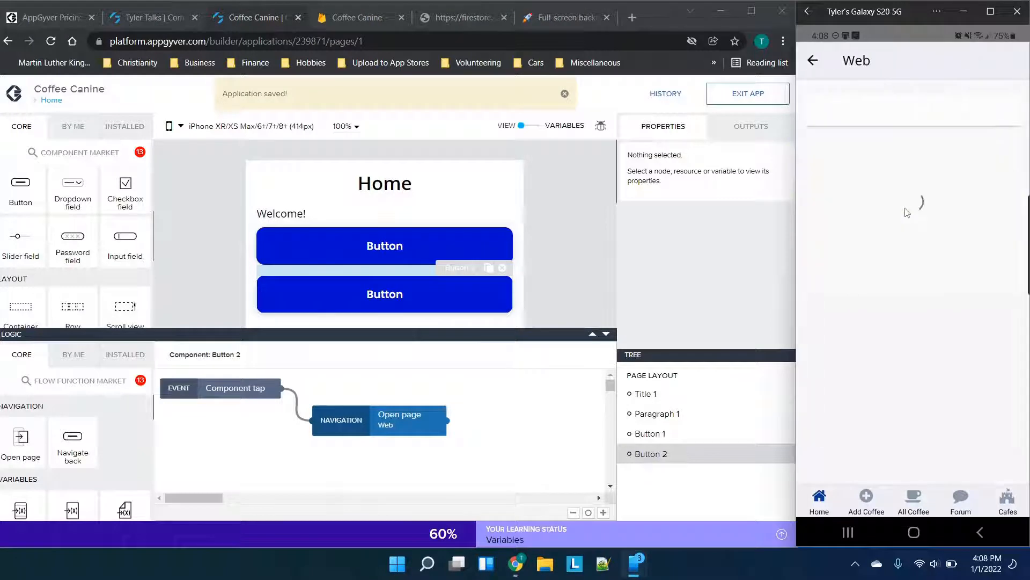
pyautogui.scroll(-6, 923, 193)
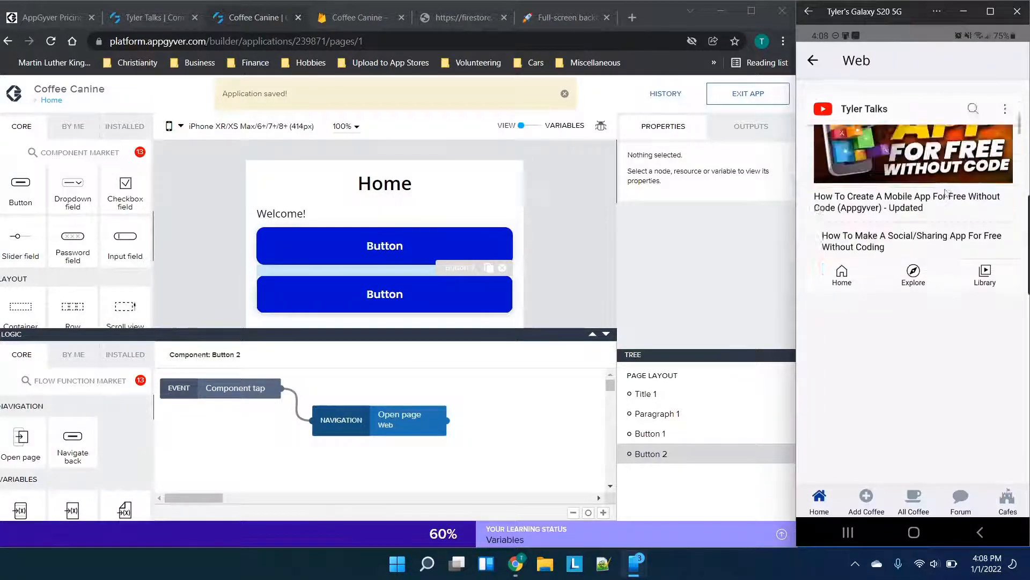
pyautogui.scroll(-3, 947, 194)
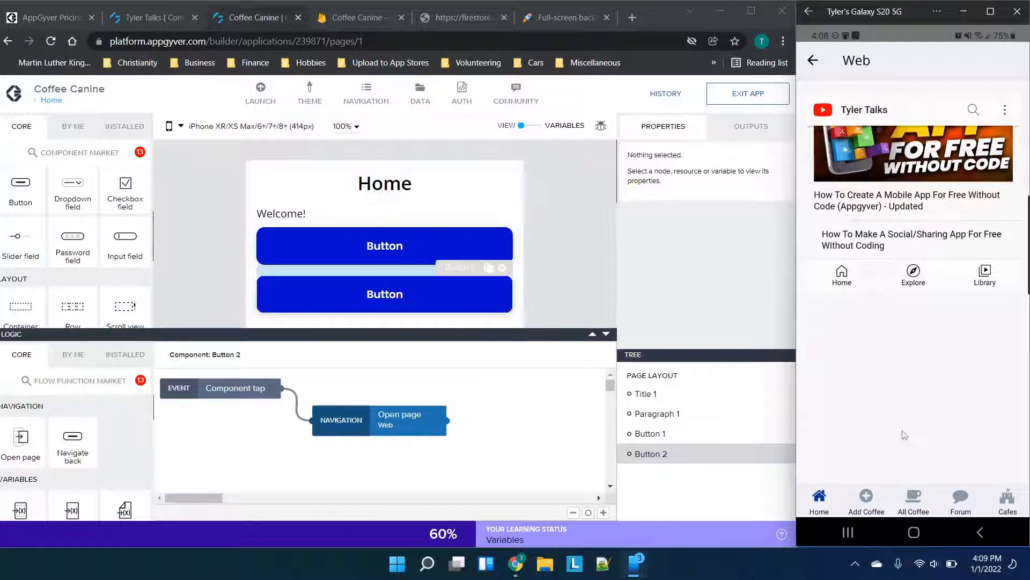
pyautogui.scroll(3, 923, 239)
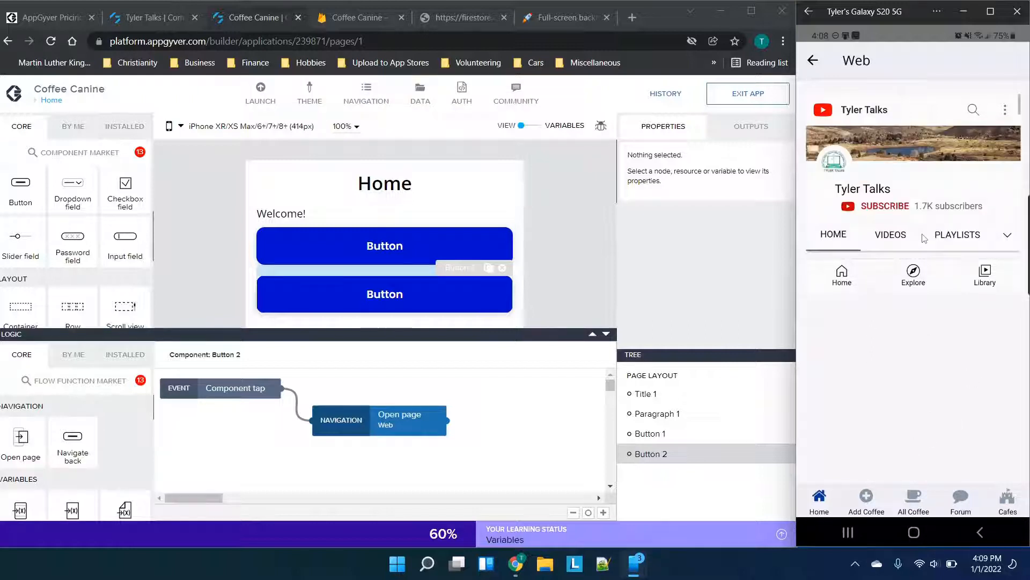
pyautogui.click(813, 59)
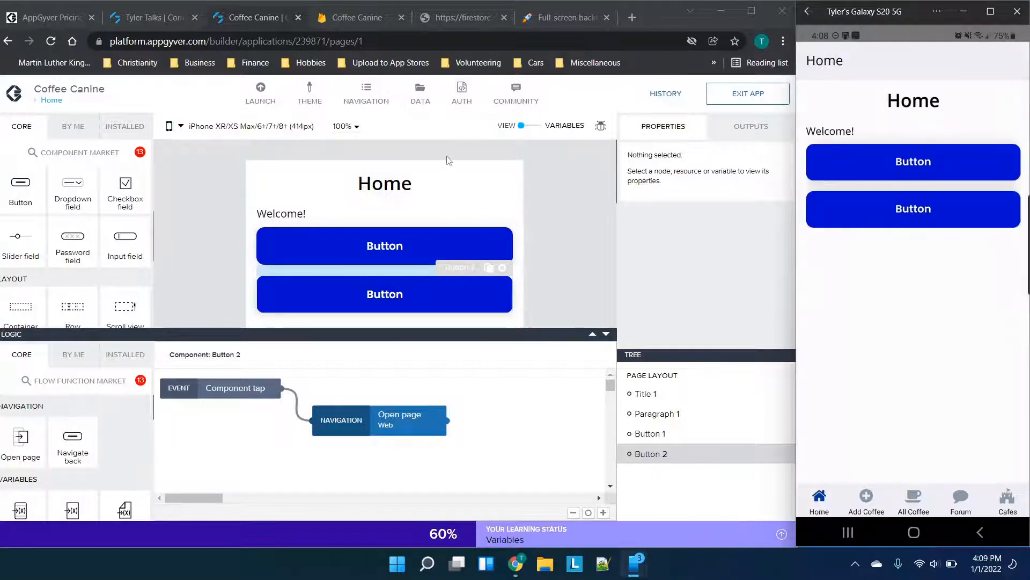
# Open the Web page in the builder, copy the formula systemVars.dimensions.viewport.height from the Full-screen background article, and return to the builder
pyautogui.click(49, 99)
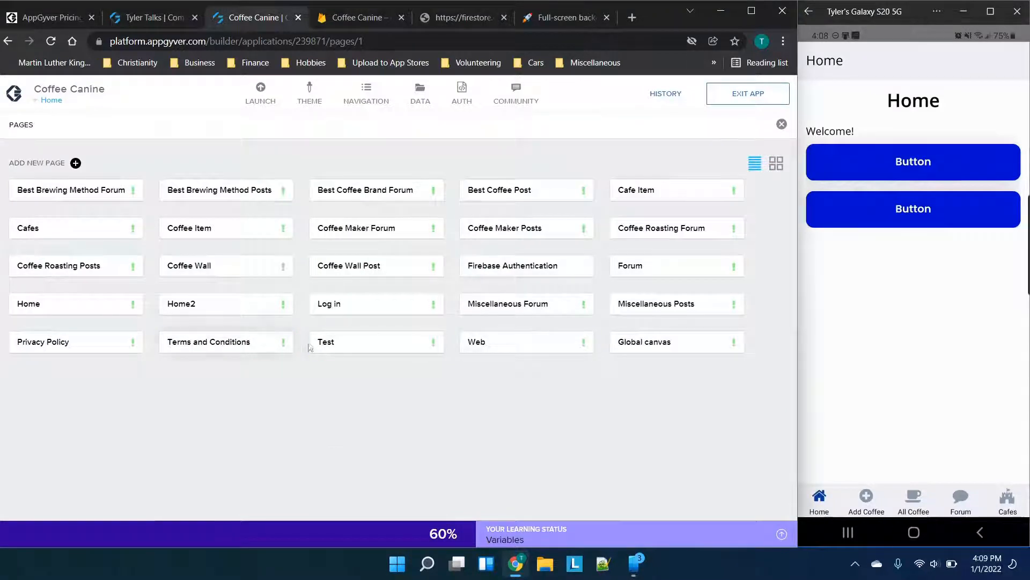
pyautogui.click(487, 342)
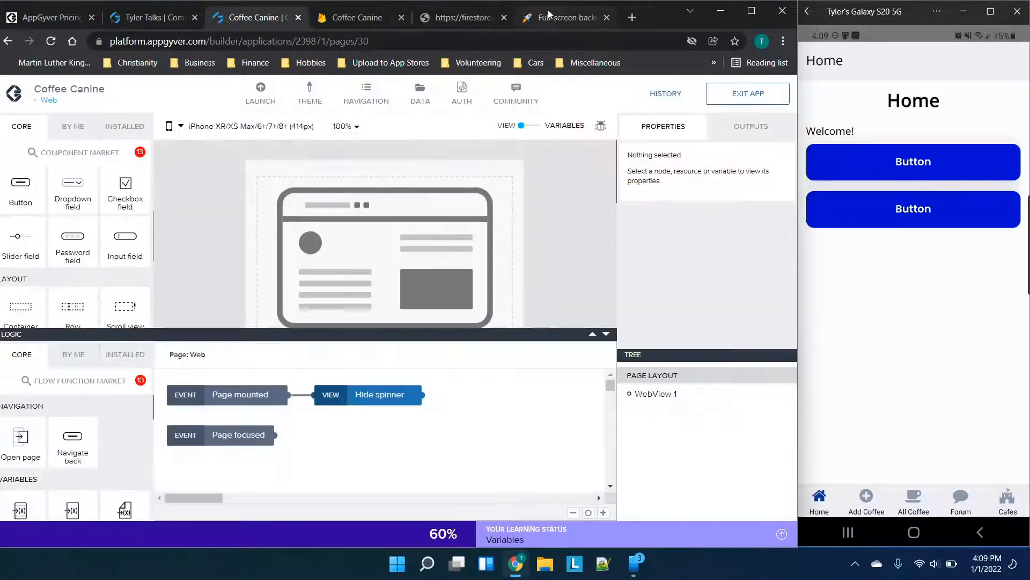
pyautogui.click(546, 16)
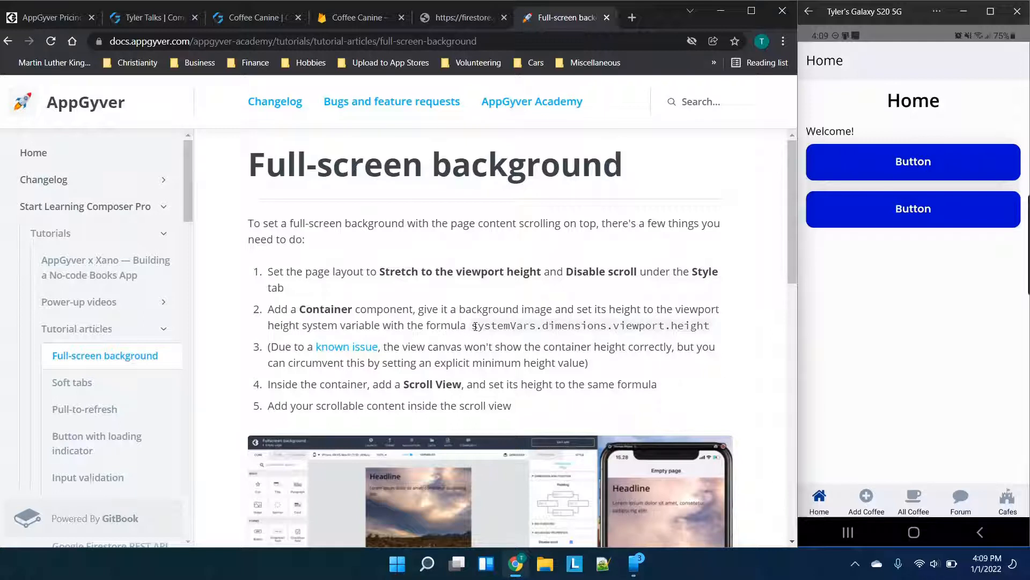
pyautogui.moveTo(473, 325); pyautogui.dragTo(712, 325)
pyautogui.hotkey('ctrl', 'c')
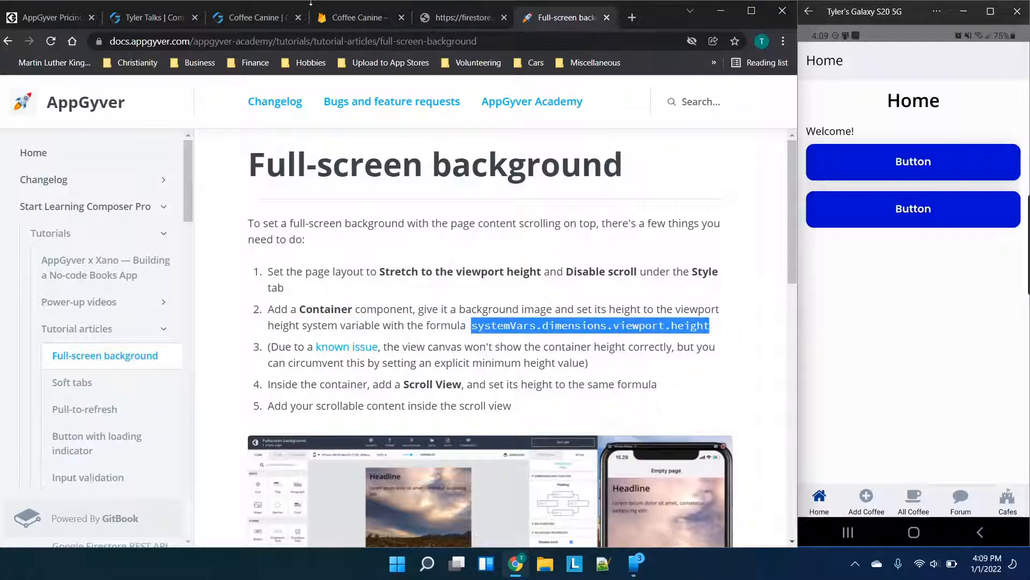
pyautogui.scroll(-3, 566, 247)
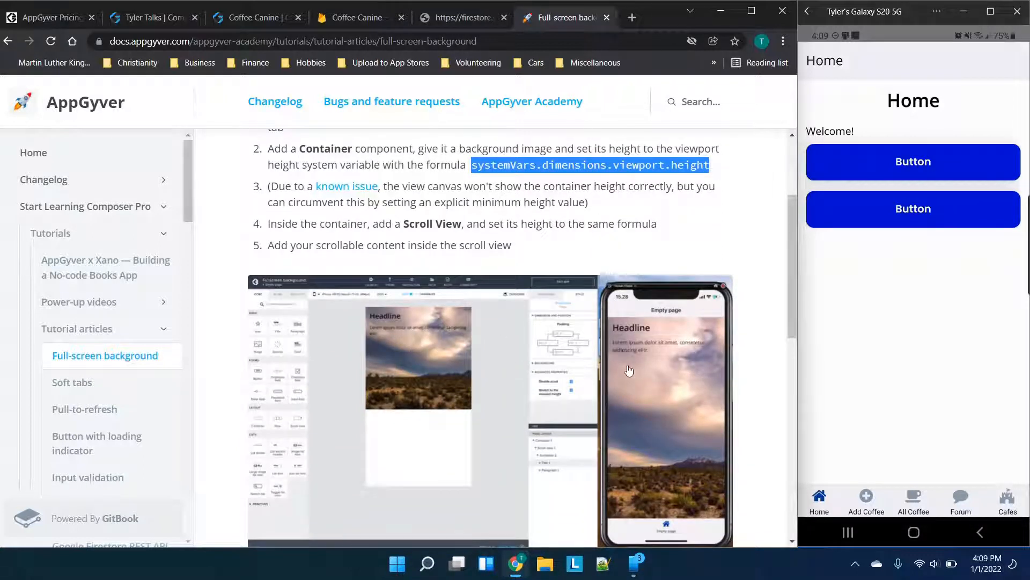
pyautogui.click(463, 17)
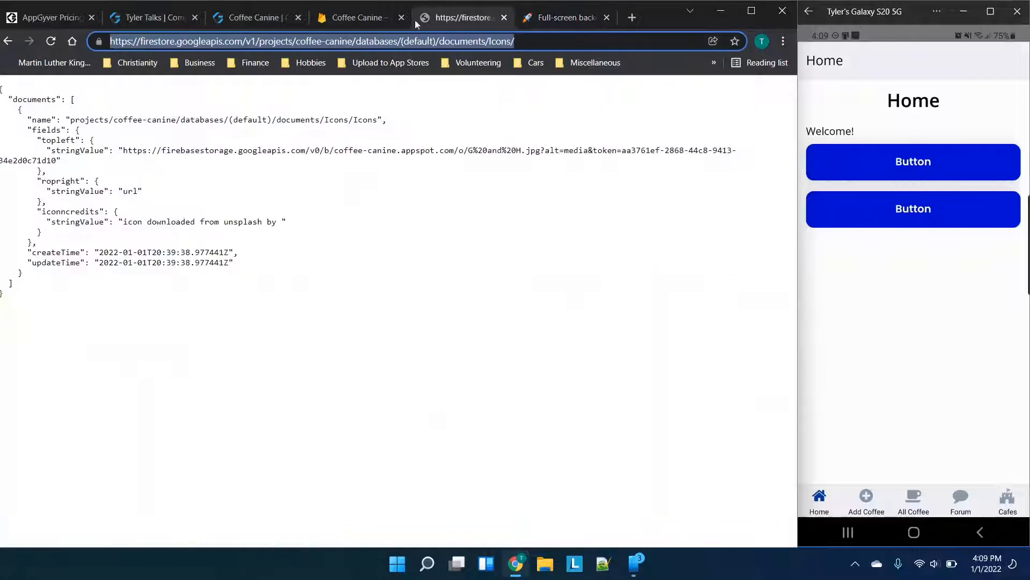
pyautogui.click(372, 19)
pyautogui.click(256, 17)
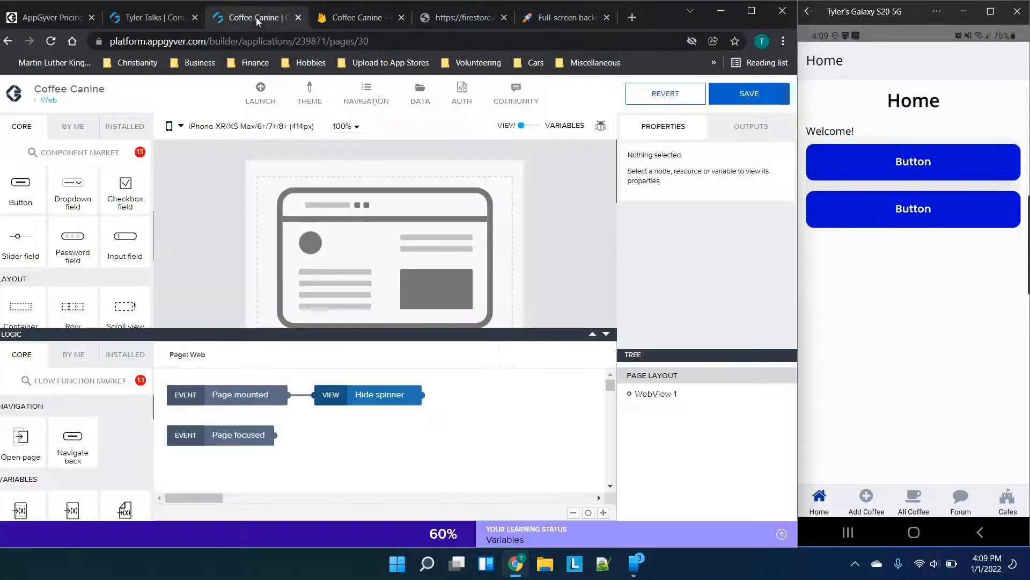
# Switch the Web page's WebView to Advanced sizing and open its minimum width for editing
pyautogui.click(379, 214)
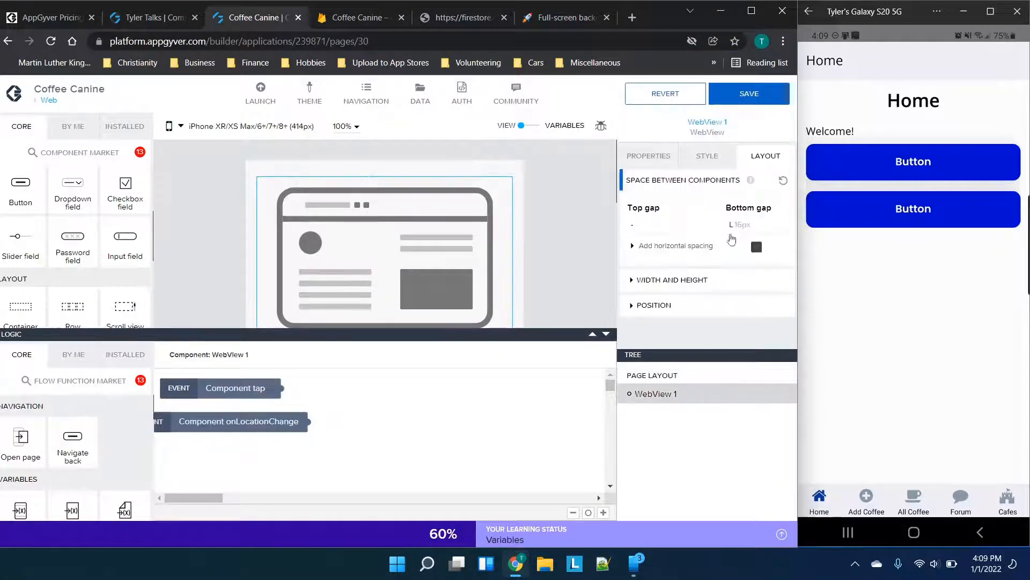
pyautogui.click(608, 335)
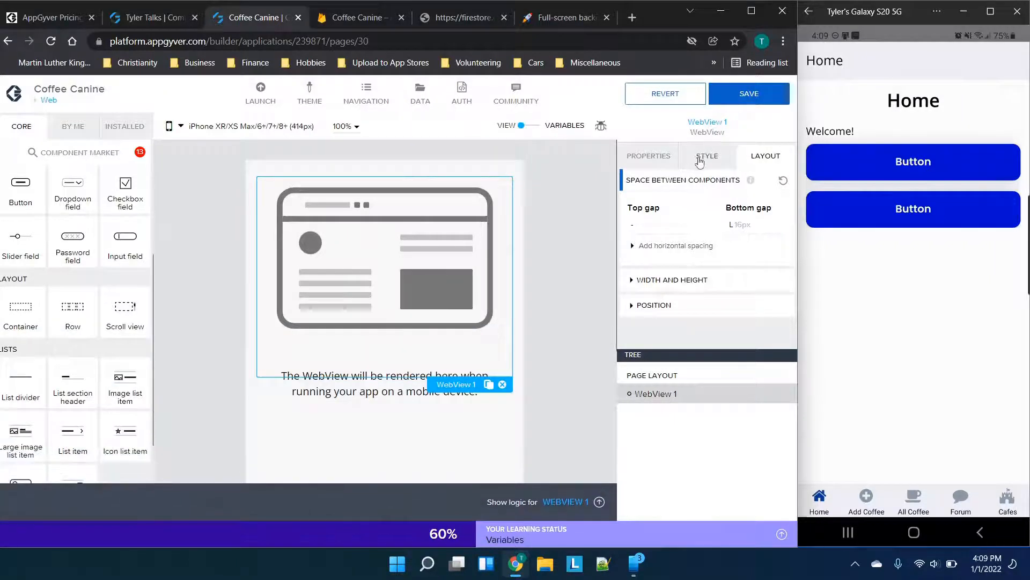
pyautogui.click(686, 278)
pyautogui.scroll(-3, 679, 287)
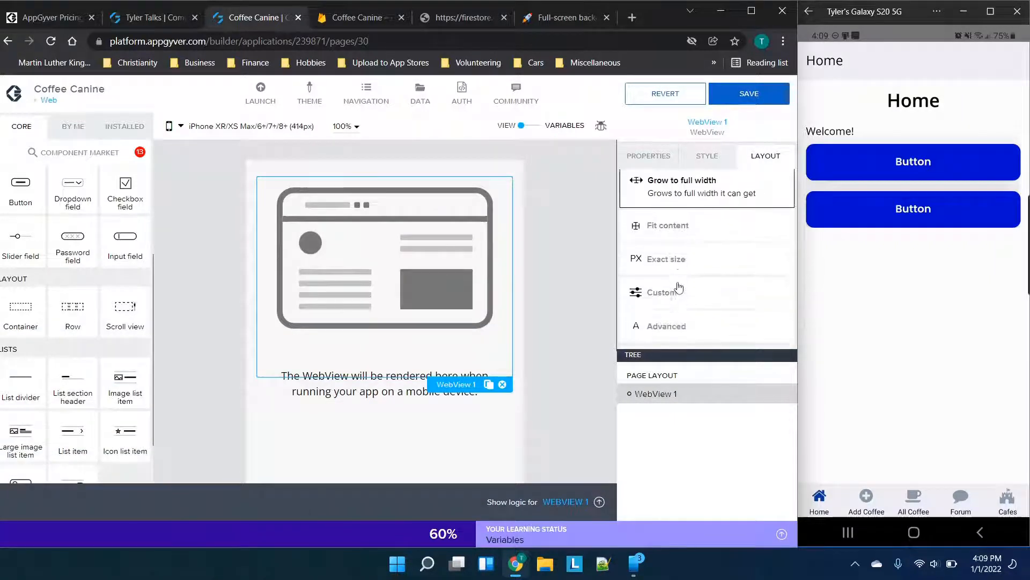
pyautogui.click(677, 331)
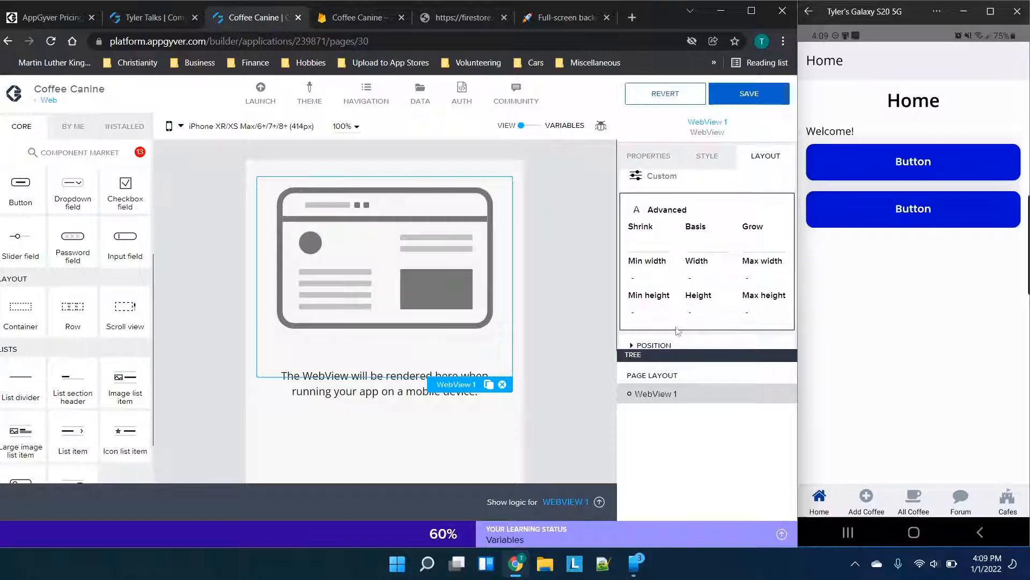
pyautogui.click(653, 278)
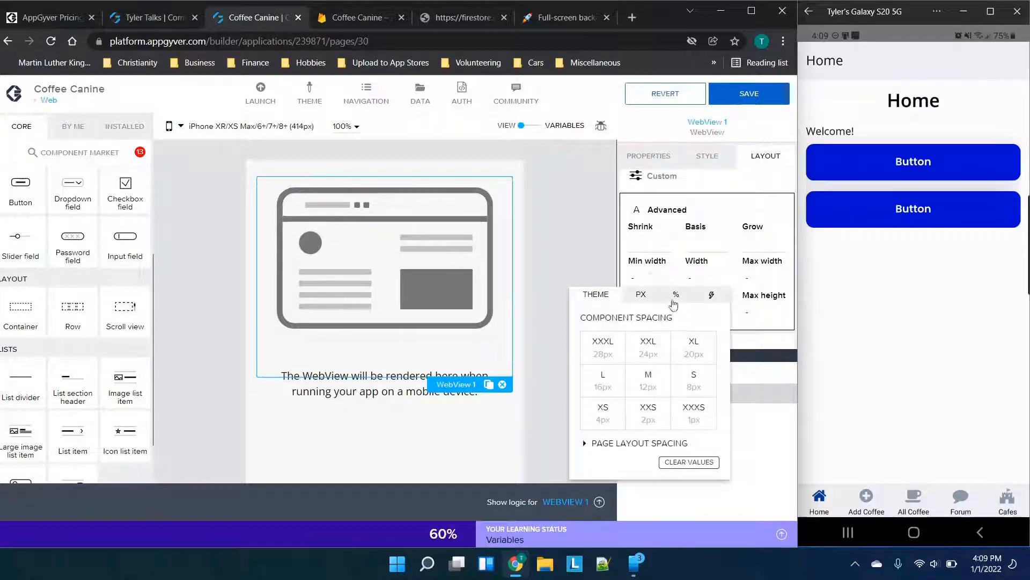
pyautogui.click(675, 295)
pyautogui.click(712, 296)
pyautogui.click(707, 335)
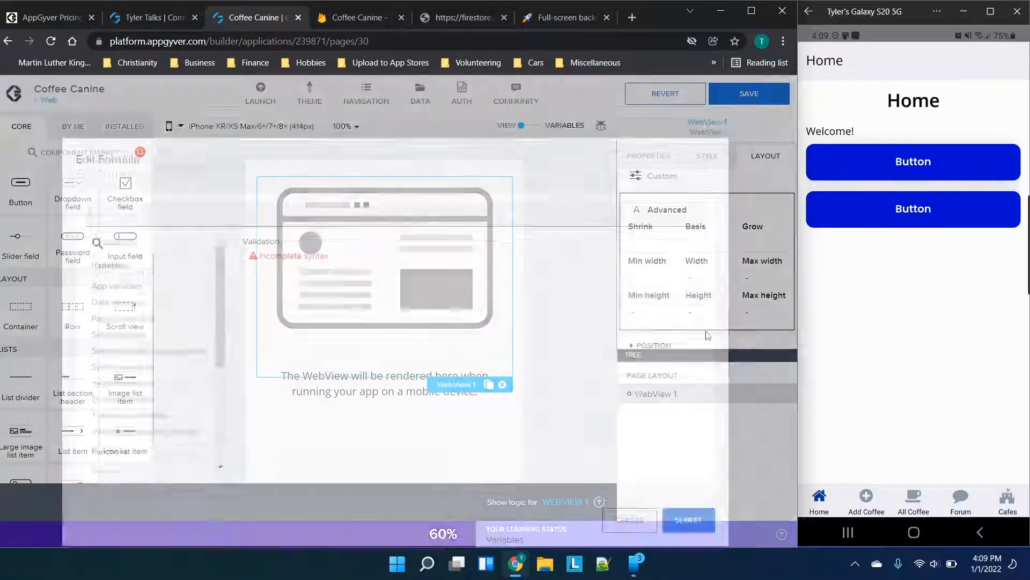
pyautogui.click(708, 129)
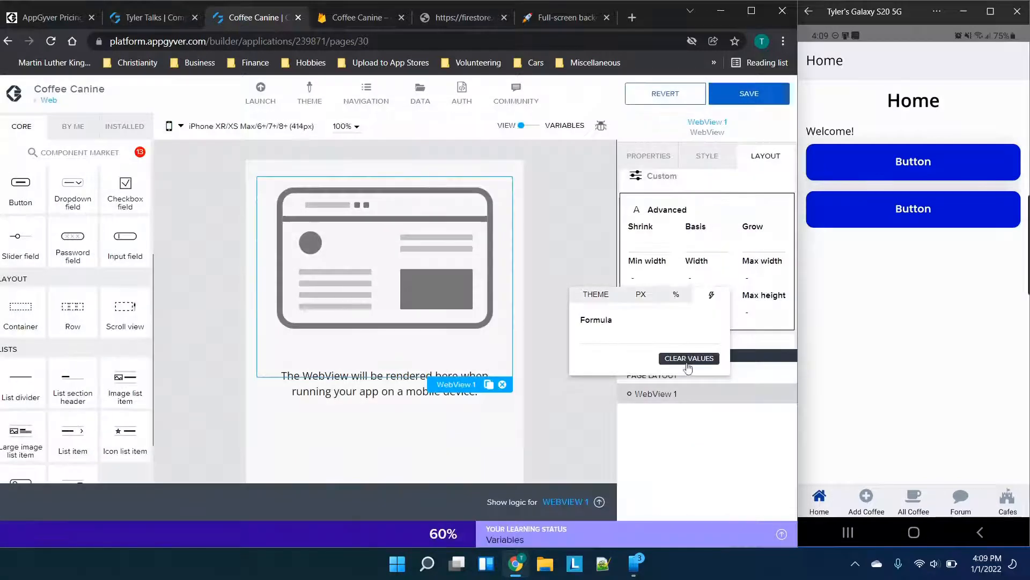
# Set the WebView's minimum width to 100%
pyautogui.click(675, 295)
pyautogui.click(660, 338)
pyautogui.write('10')
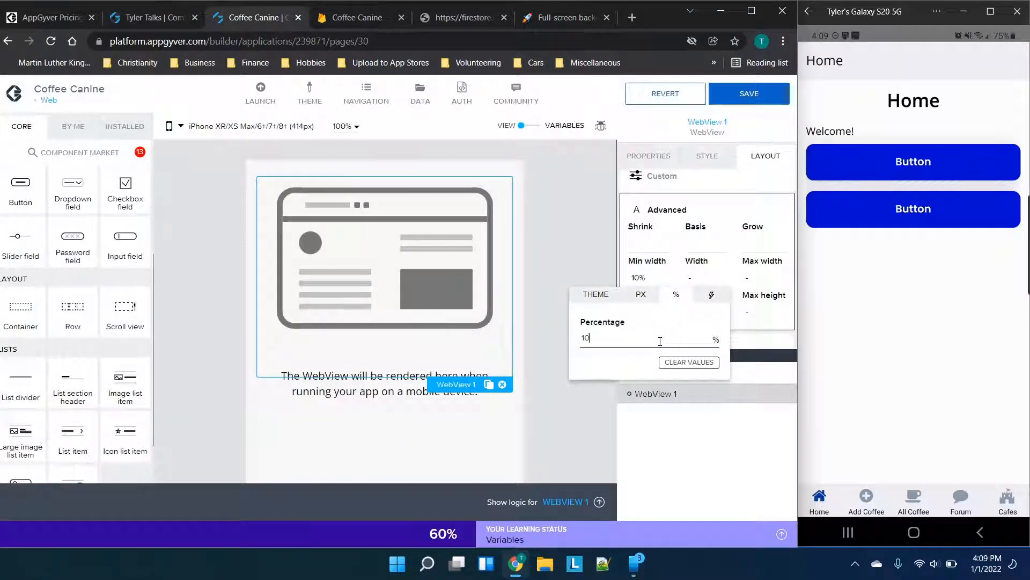
pyautogui.click(757, 278)
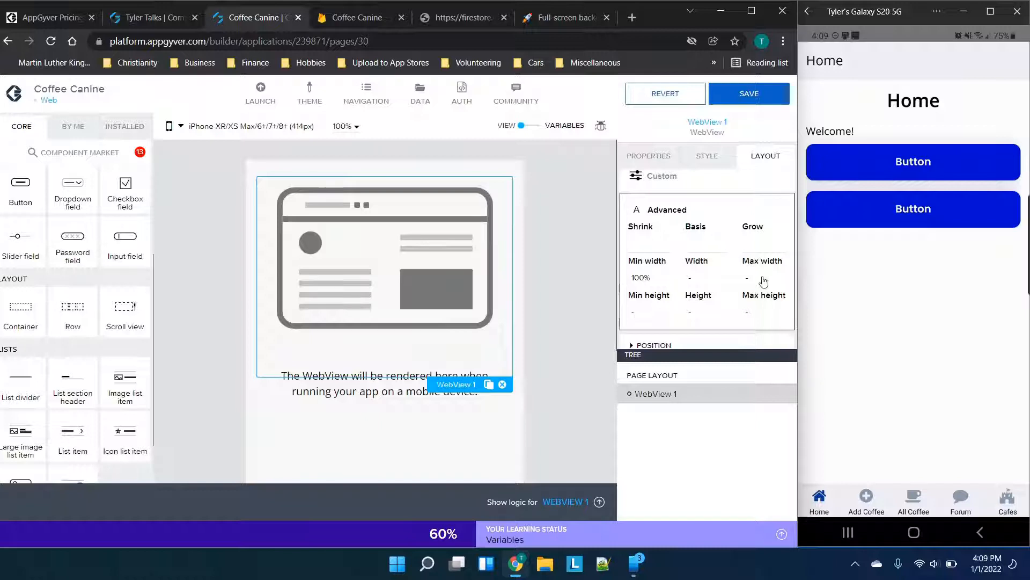
# Set the WebView's maximum width to the formula systemVars.dimensions.viewport.width, adapting the copied height formula
pyautogui.click(764, 278)
pyautogui.click(779, 296)
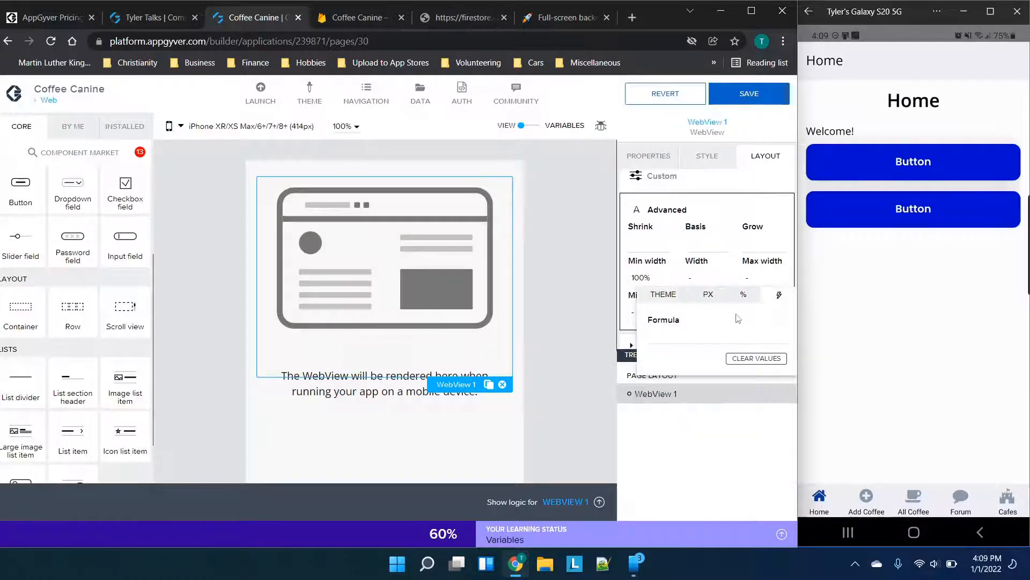
pyautogui.click(716, 343)
pyautogui.hotkey('ctrl', 'v')
pyautogui.press('BackSpace')
pyautogui.press('BackSpace')
pyautogui.press('BackSpace')
pyautogui.press('BackSpace')
pyautogui.write('w')
pyautogui.click(475, 237)
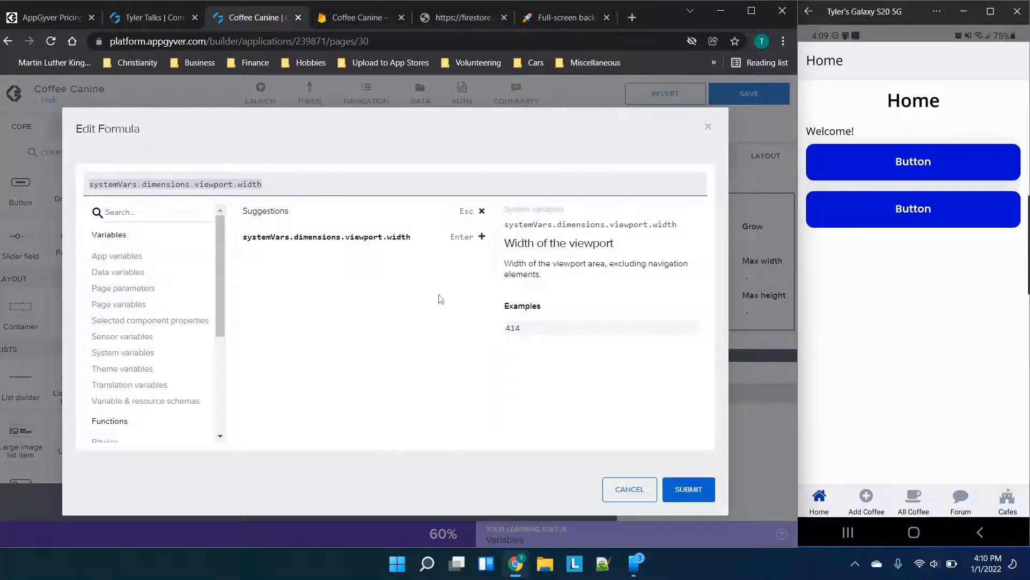
pyautogui.click(705, 495)
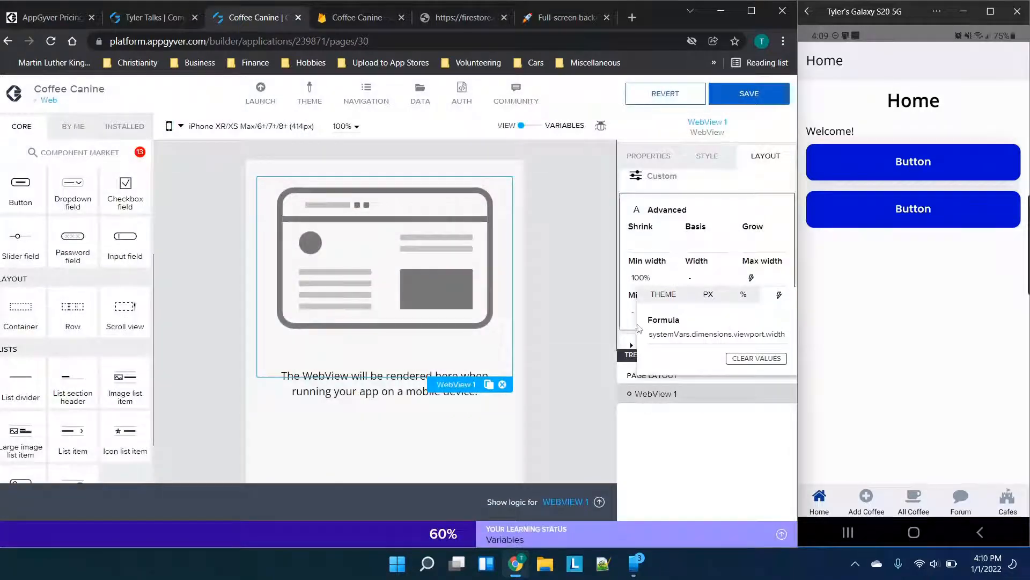
# Set the WebView's minimum height to the formula systemVars.dimensions.viewport.height
pyautogui.click(641, 315)
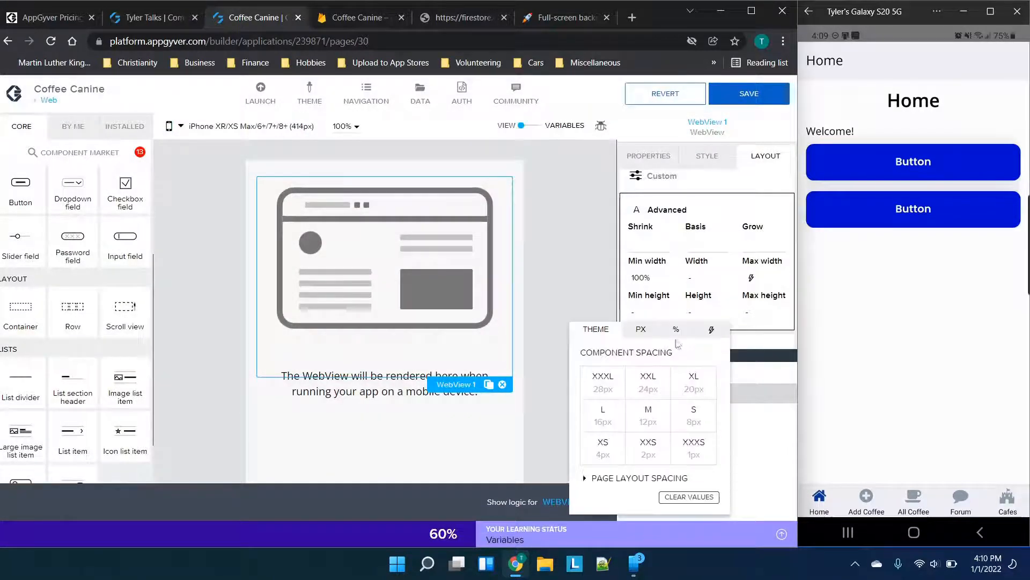
pyautogui.click(705, 336)
pyautogui.click(620, 361)
pyautogui.hotkey('ctrl', 'v')
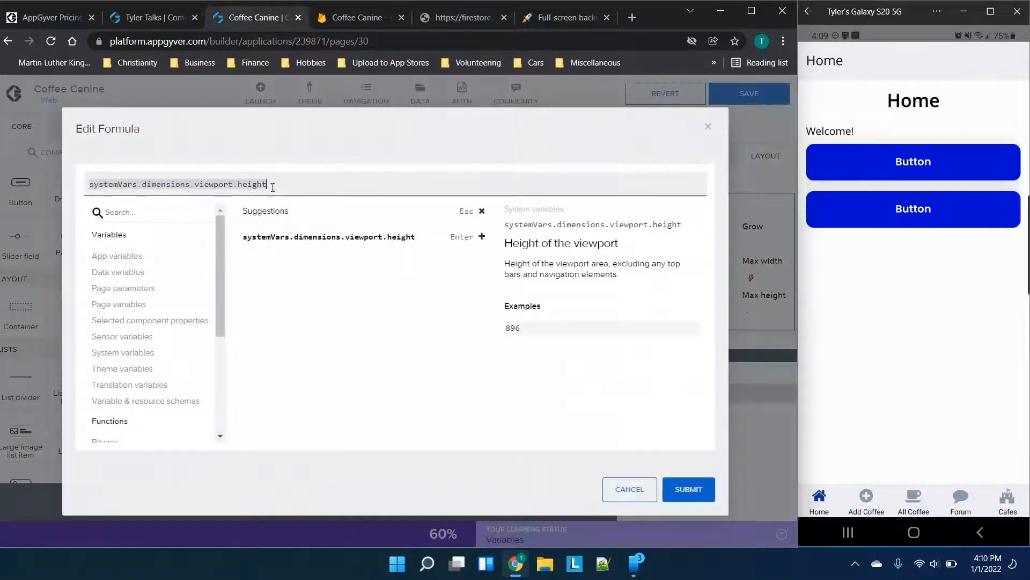
pyautogui.click(687, 489)
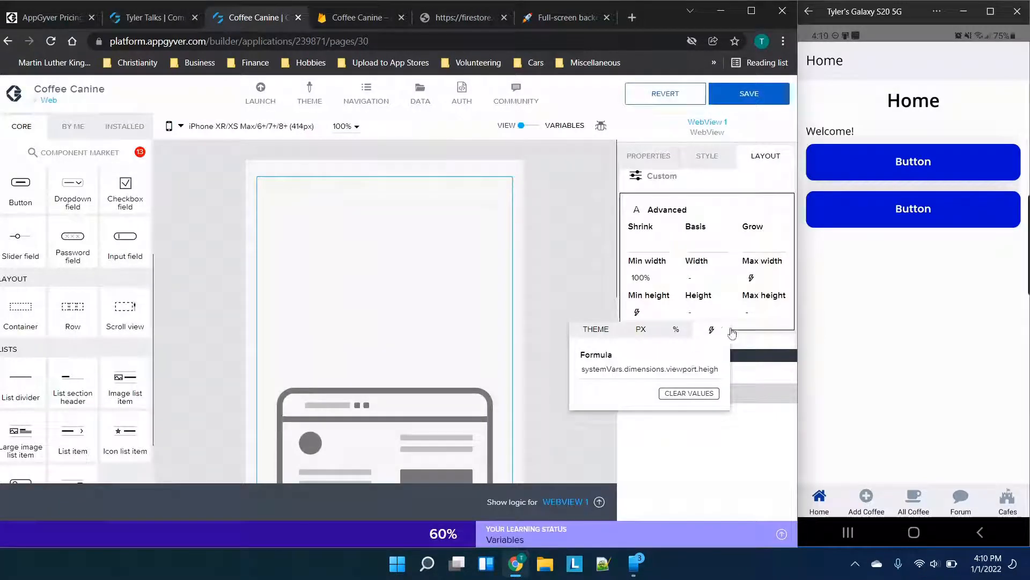
# Set the WebView's maximum height to the formula systemVars.dimensions.viewport.height and save the application
pyautogui.click(754, 320)
pyautogui.click(779, 329)
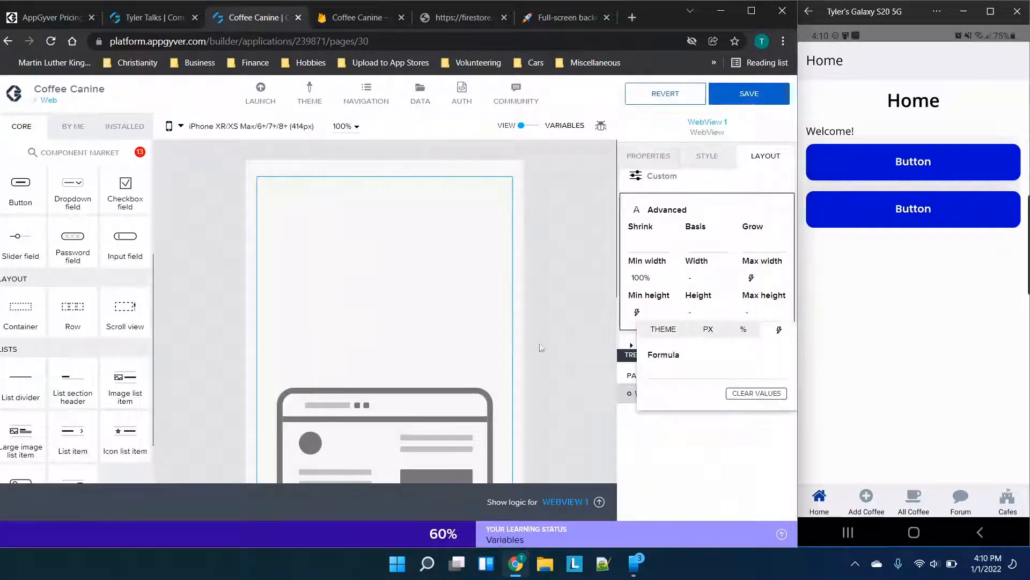
pyautogui.click(708, 378)
pyautogui.write('systemVars.dimensions.viewport.height')
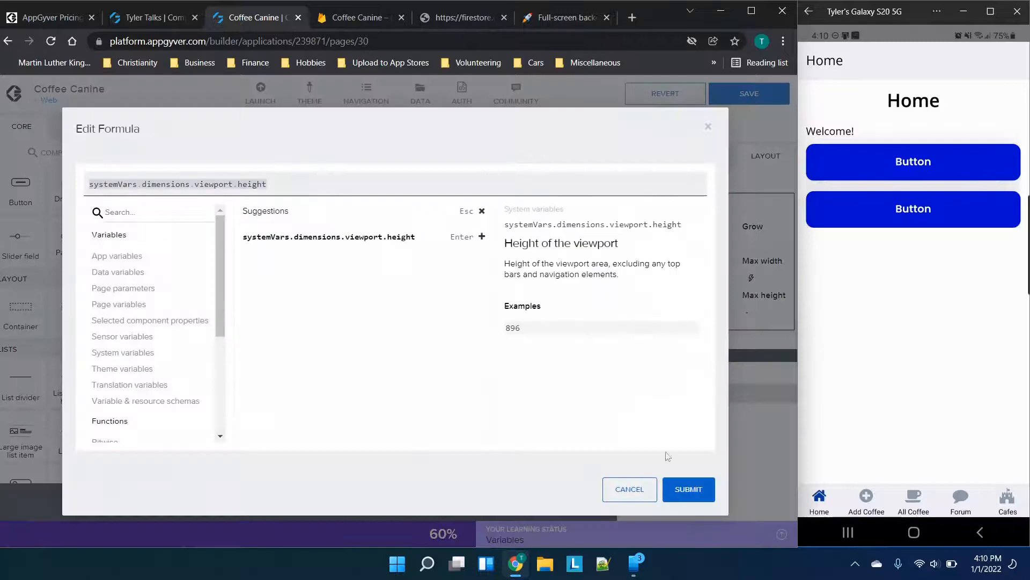
pyautogui.click(688, 488)
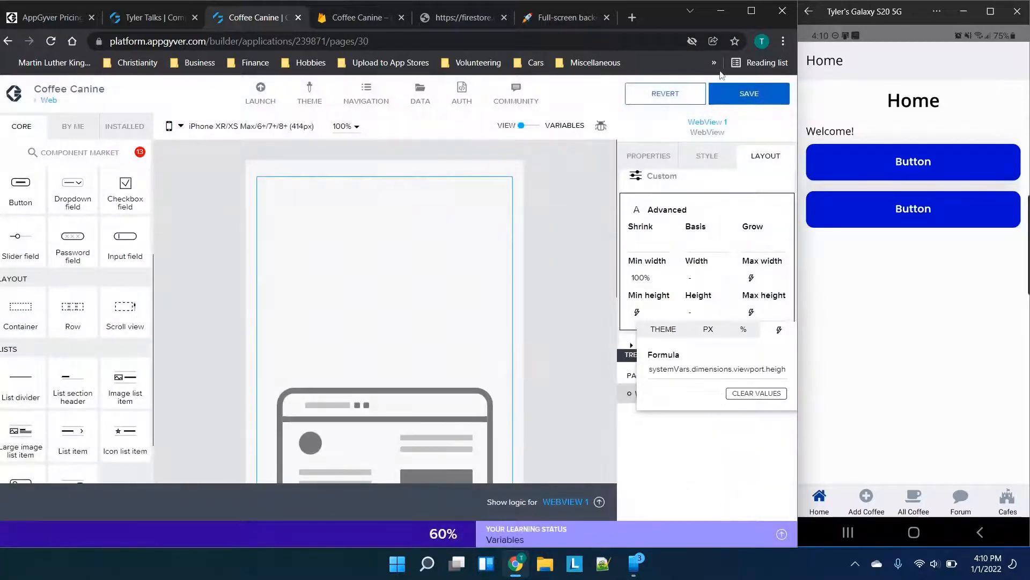
pyautogui.click(732, 94)
pyautogui.click(733, 95)
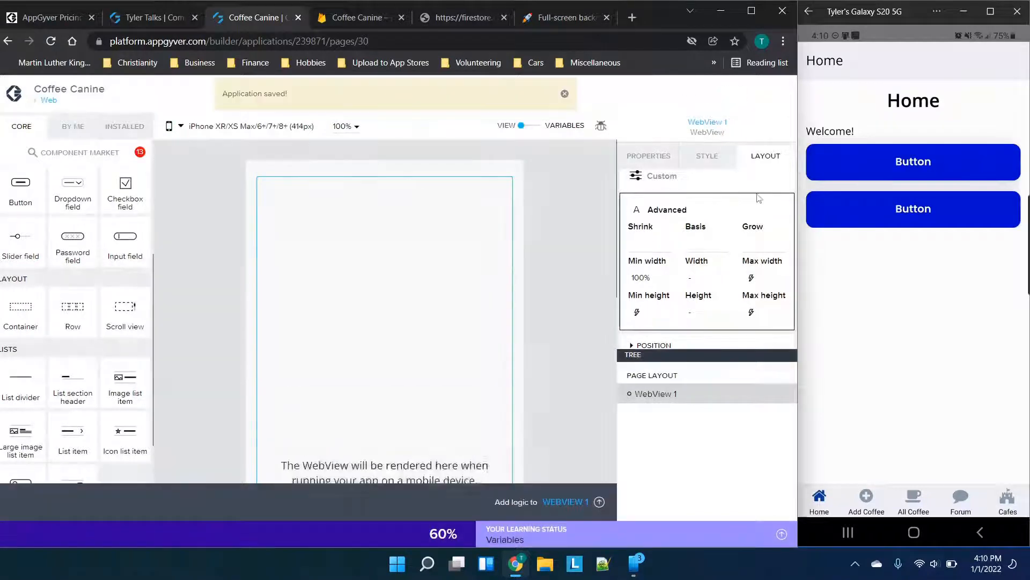
# Open the Web page with the second Home button on the mirrored phone and examine how the WebView fills and scrolls
pyautogui.click(933, 208)
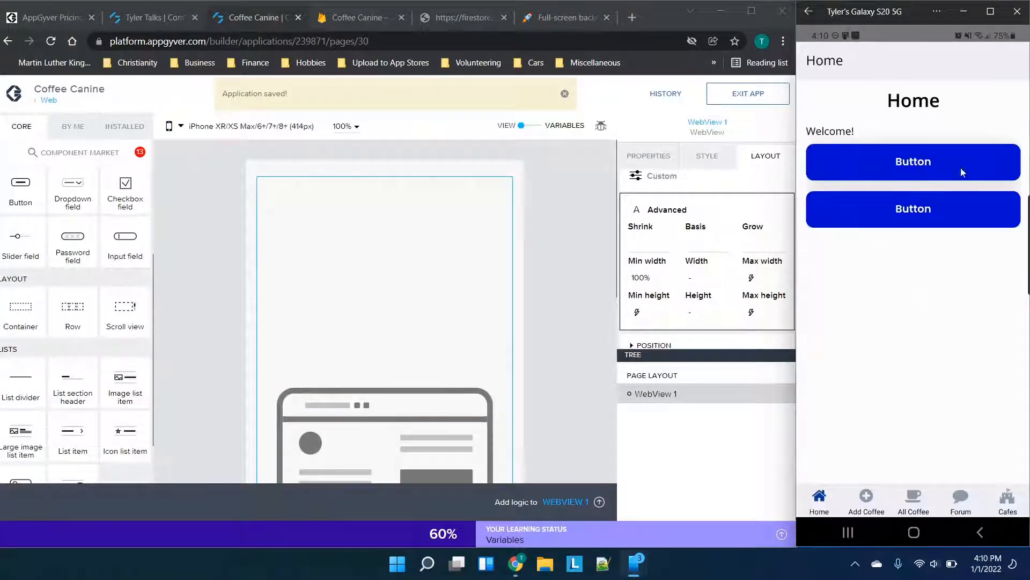
pyautogui.click(897, 213)
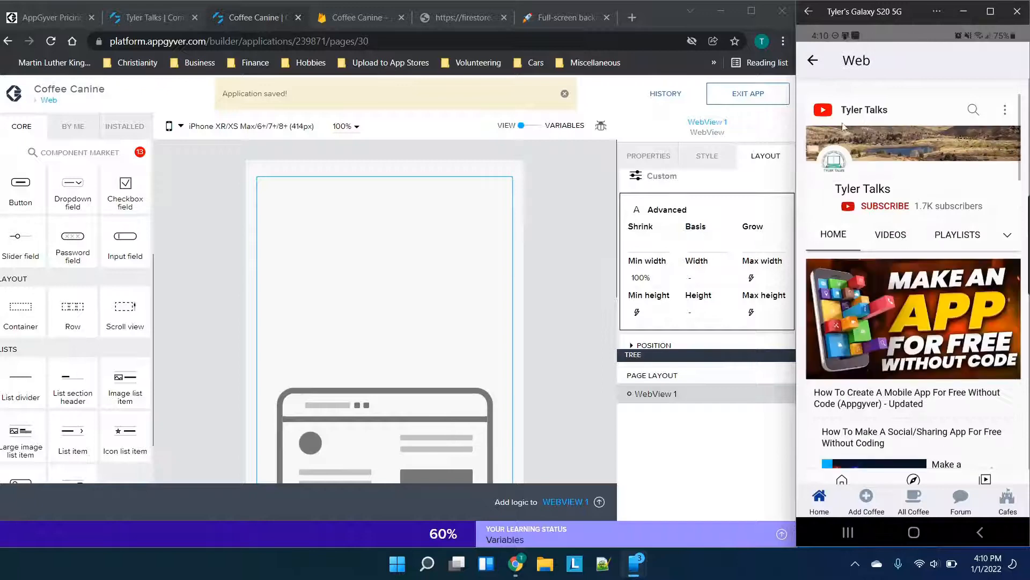
pyautogui.scroll(-10, 932, 242)
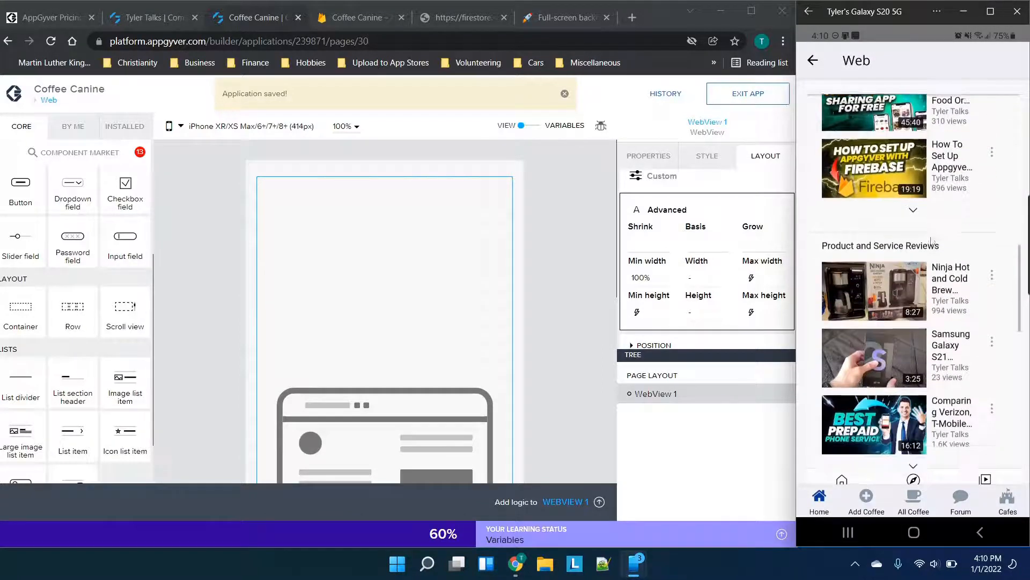
pyautogui.scroll(-5, 932, 242)
pyautogui.scroll(2, 932, 242)
pyautogui.scroll(-10, 933, 242)
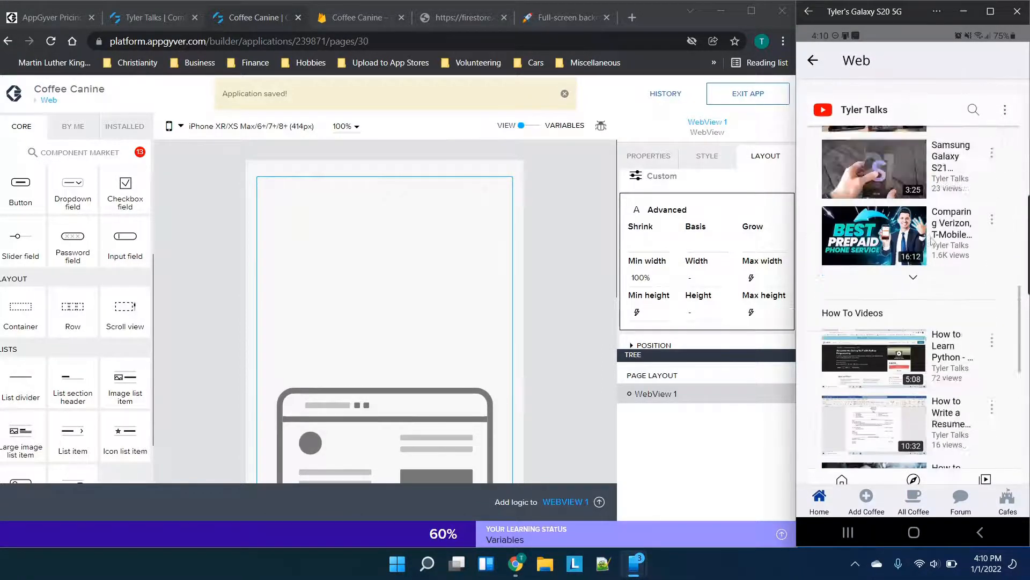
pyautogui.scroll(10, 933, 242)
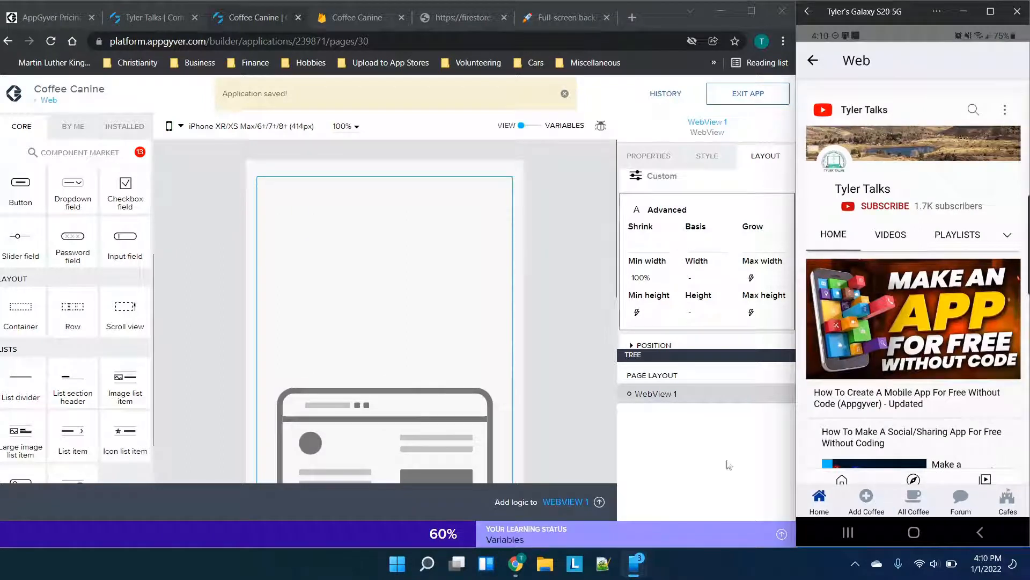
# Examine the app's navigation settings and menu items, and return to the Web page canvas
pyautogui.click(376, 124)
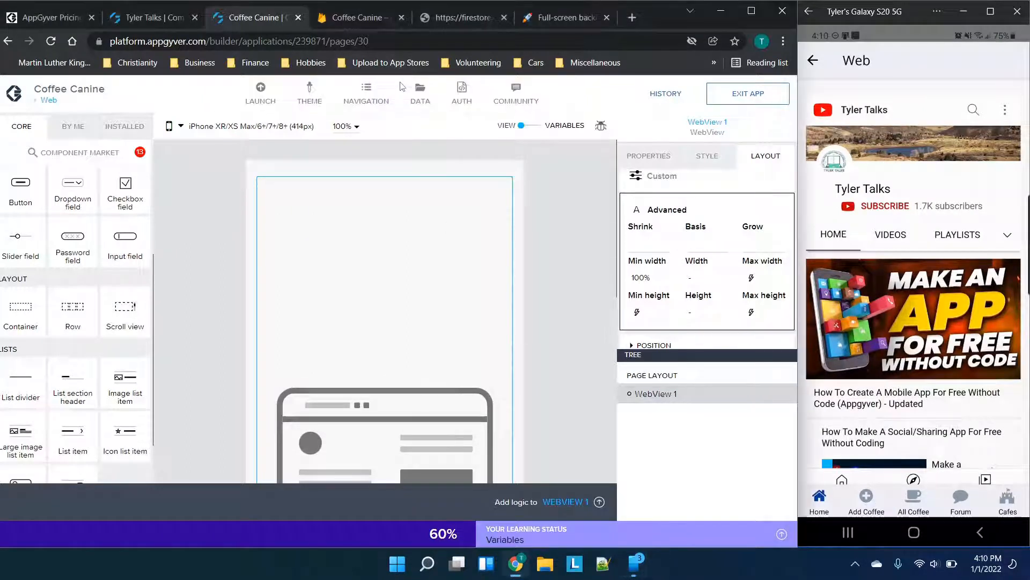
pyautogui.click(381, 103)
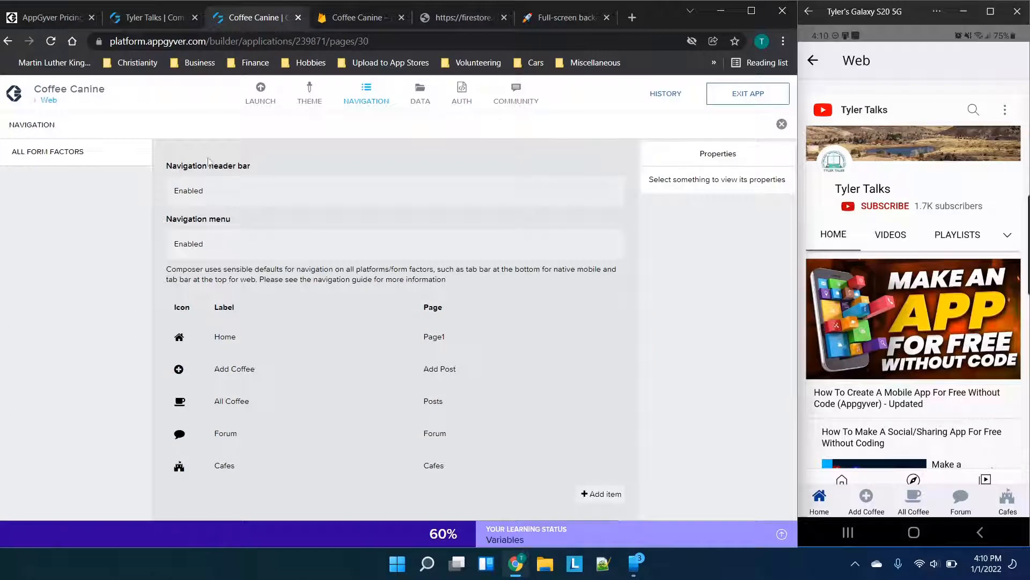
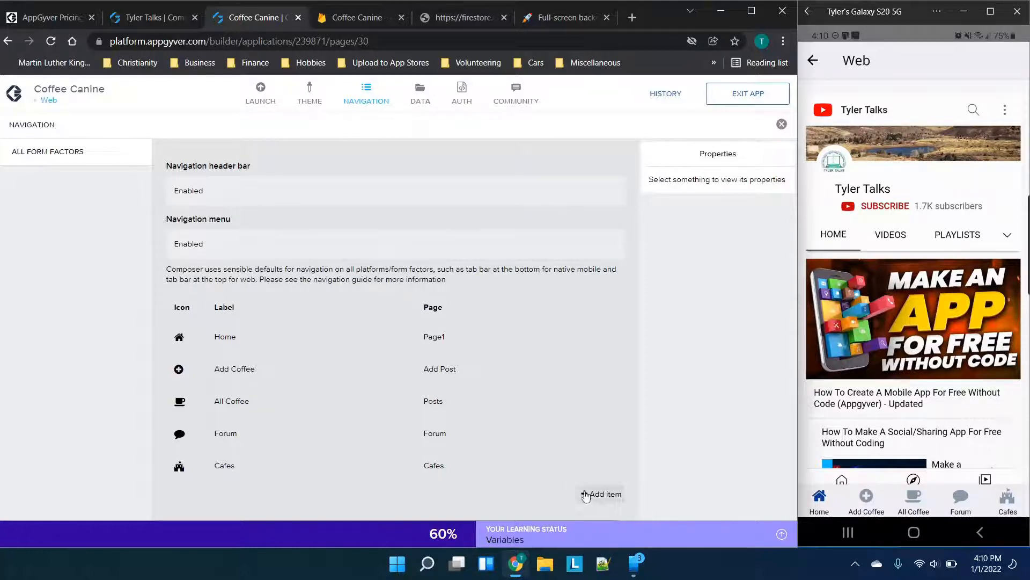
pyautogui.click(366, 94)
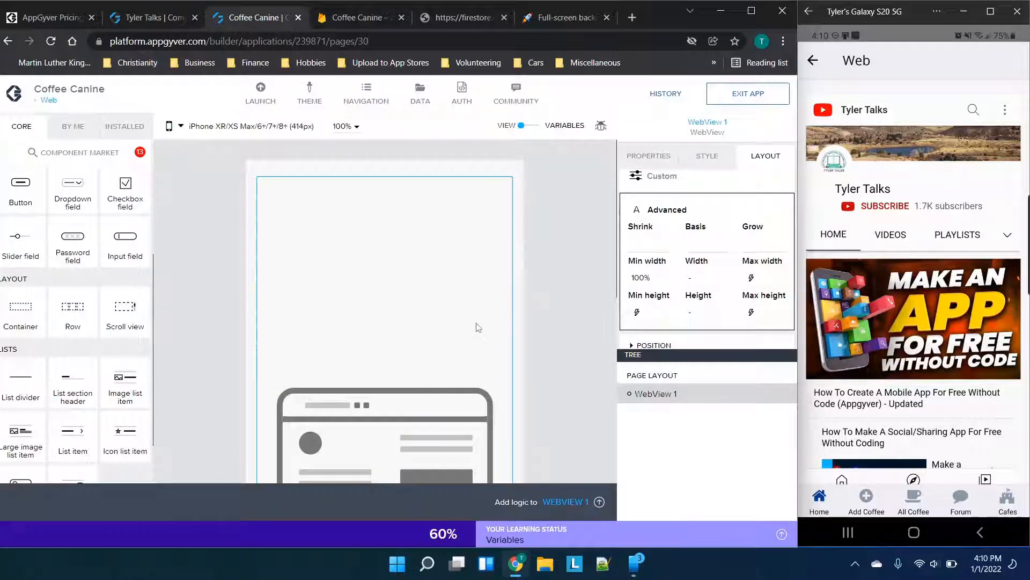
# On the Test page, connect the Service 1 list item's Component tap event to an Open page function and show that function's inputs
pyautogui.click(47, 100)
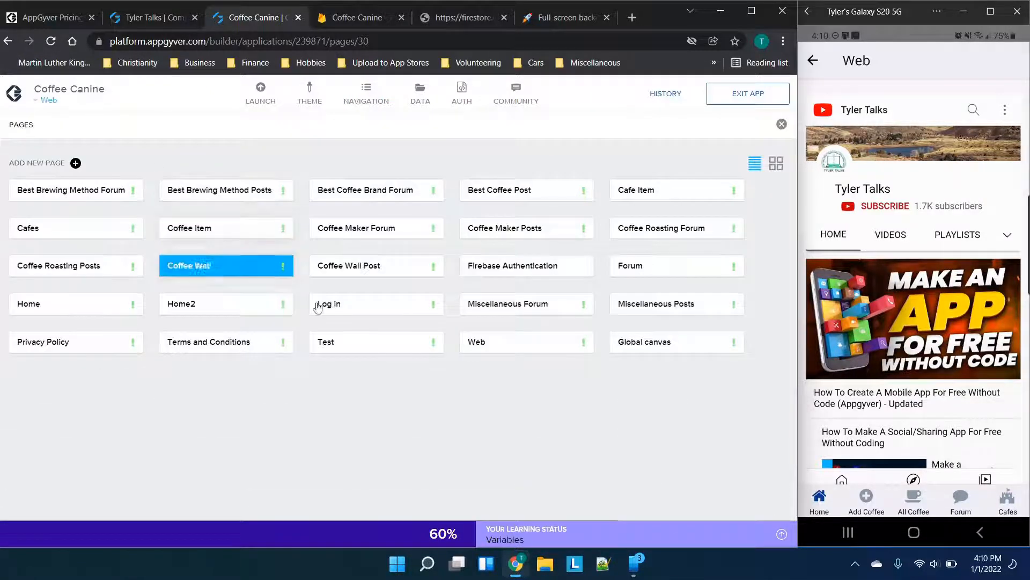
pyautogui.click(382, 350)
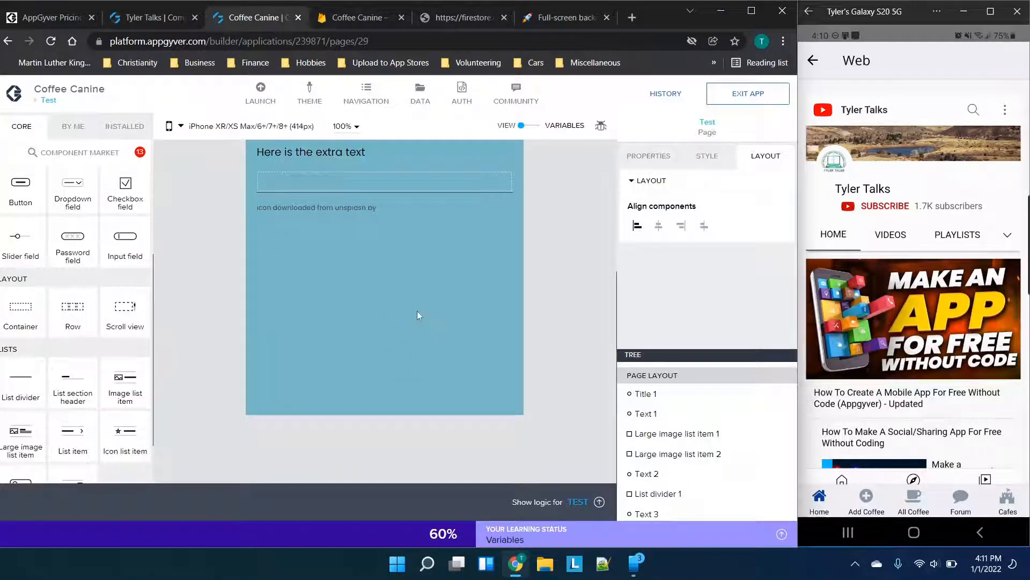
pyautogui.scroll(1, 417, 314)
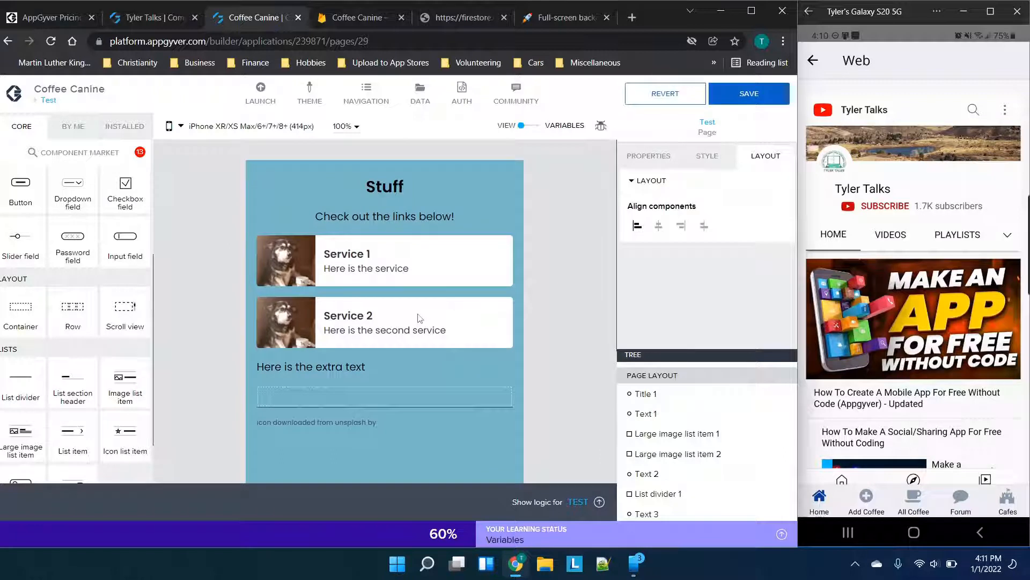
pyautogui.click(375, 260)
pyautogui.click(567, 499)
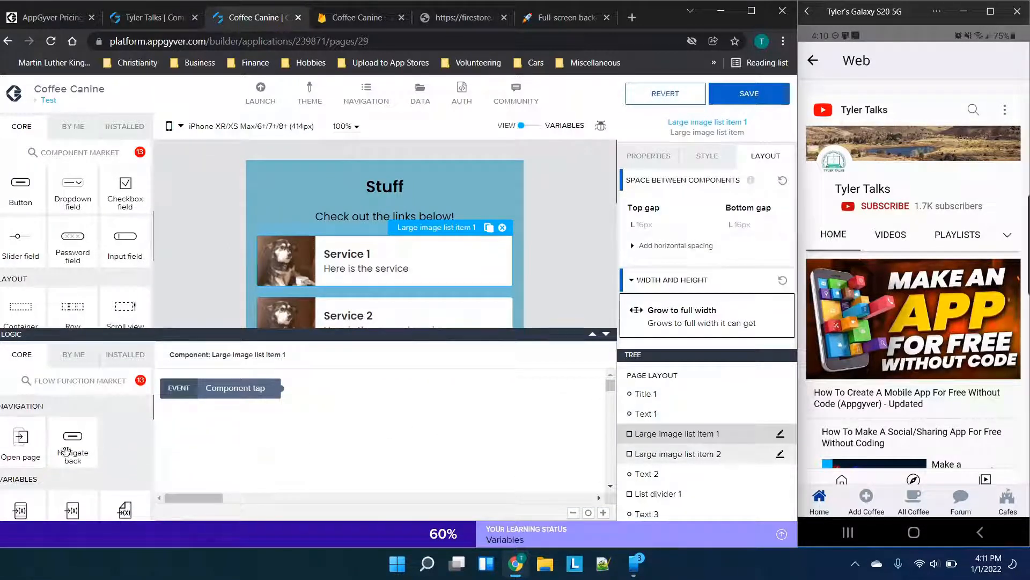
pyautogui.moveTo(21, 437); pyautogui.dragTo(424, 416)
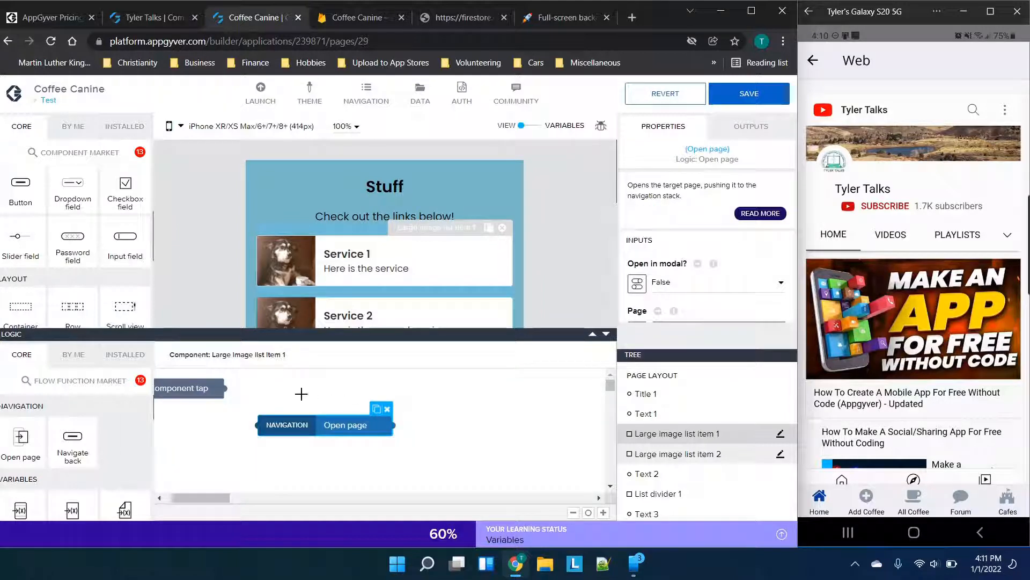
pyautogui.moveTo(224, 386); pyautogui.dragTo(257, 425)
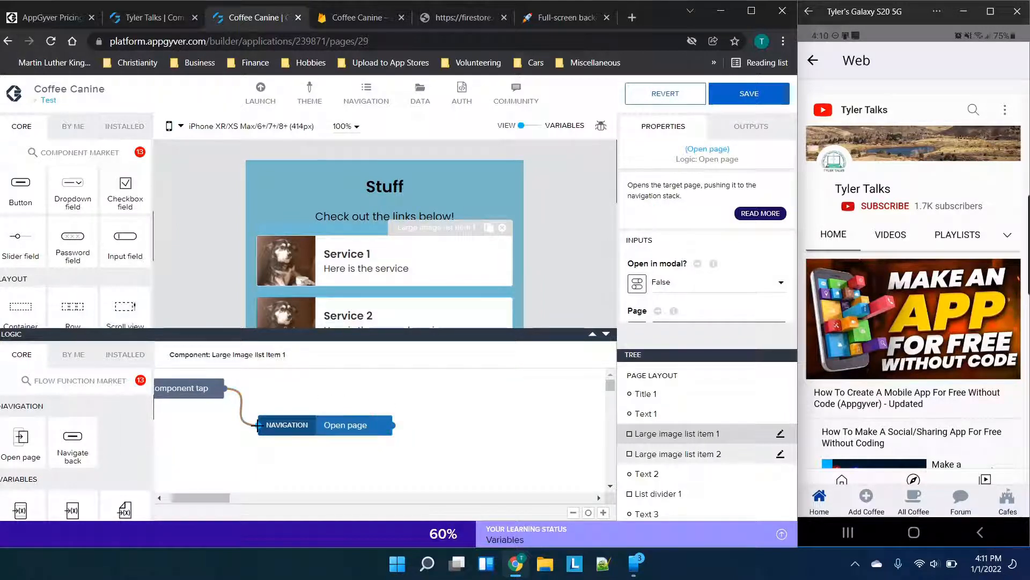
pyautogui.click(340, 419)
pyautogui.scroll(-1, 684, 258)
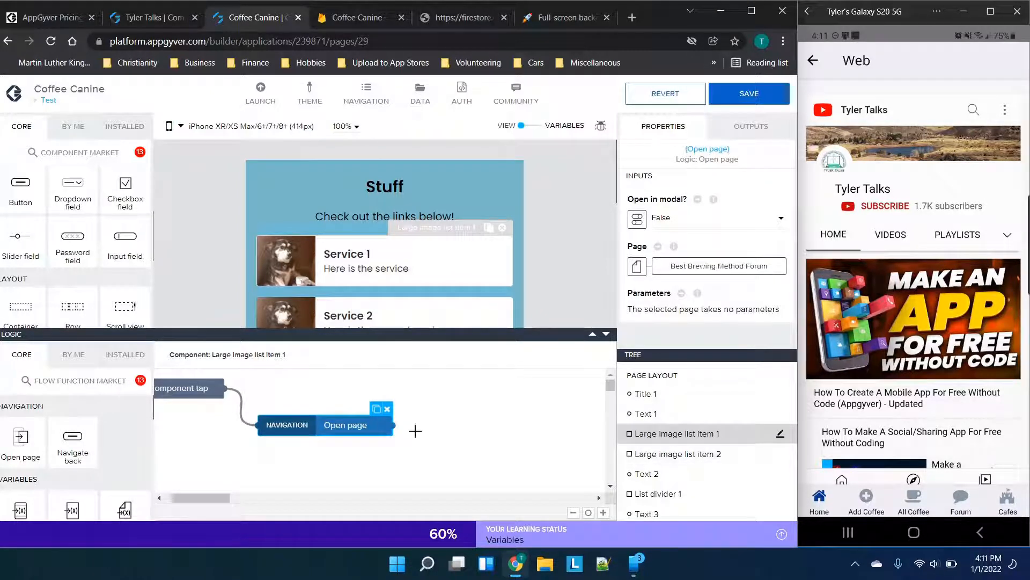
# Set the page opened by the Service 1 list item's Open page function to Web and save the application
pyautogui.click(654, 263)
pyautogui.click(434, 303)
pyautogui.scroll(-2, 375, 407)
pyautogui.scroll(-10, 375, 407)
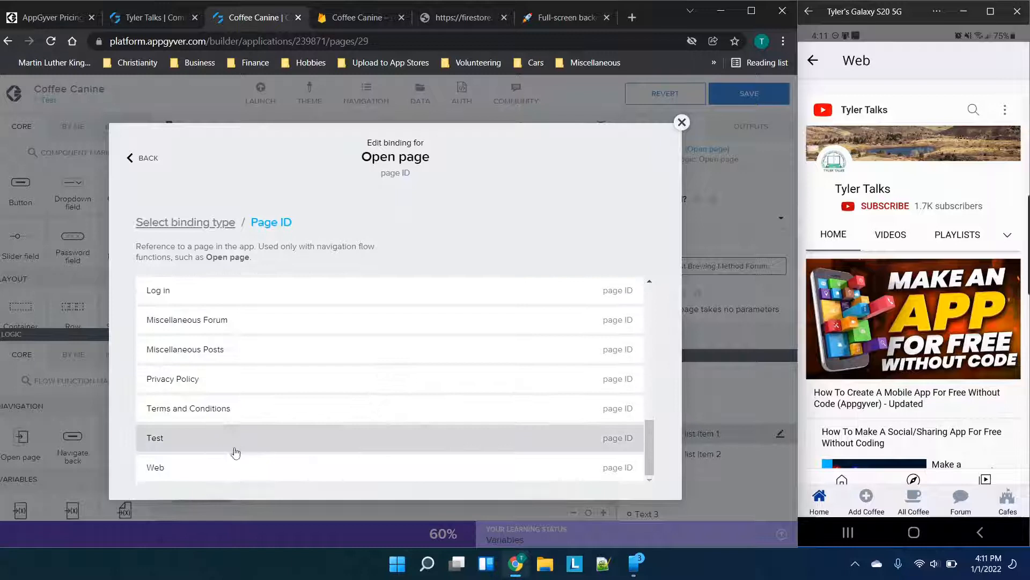
pyautogui.click(231, 467)
pyautogui.click(631, 351)
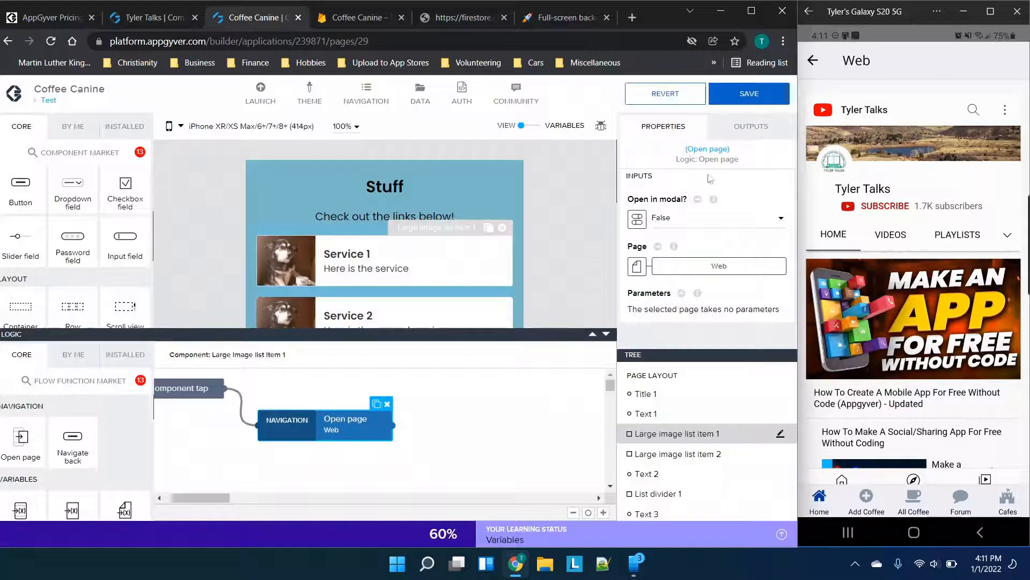
pyautogui.click(741, 104)
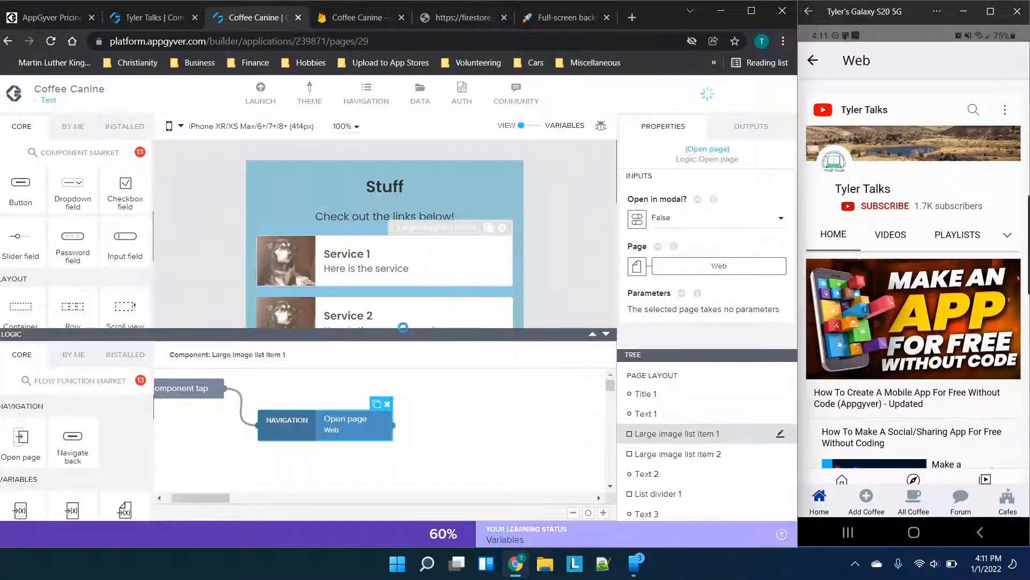
# Show the Service 2 list item's logic, search the flow function market for "web" and install the Open web browser function
pyautogui.click(378, 321)
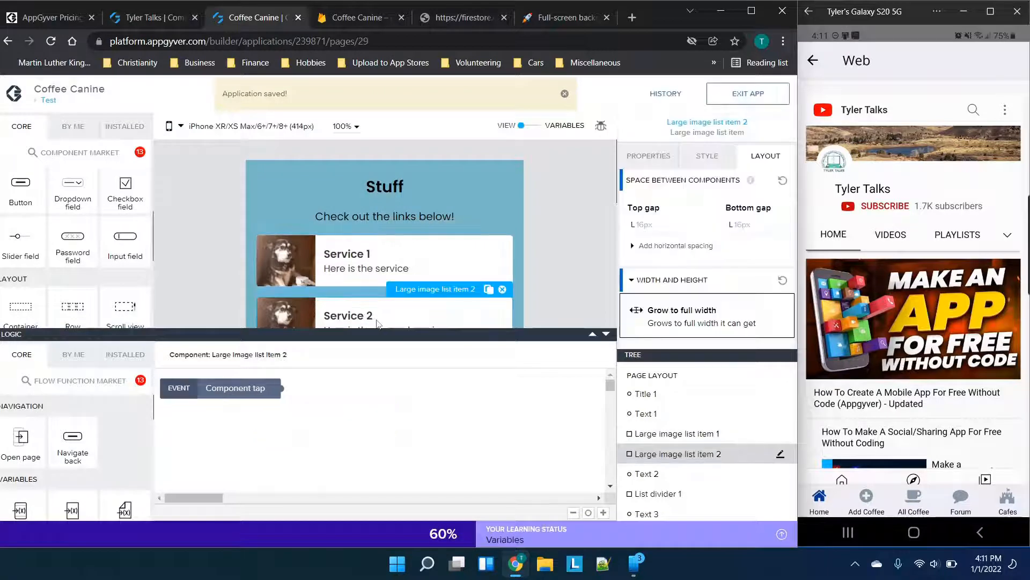
pyautogui.click(606, 334)
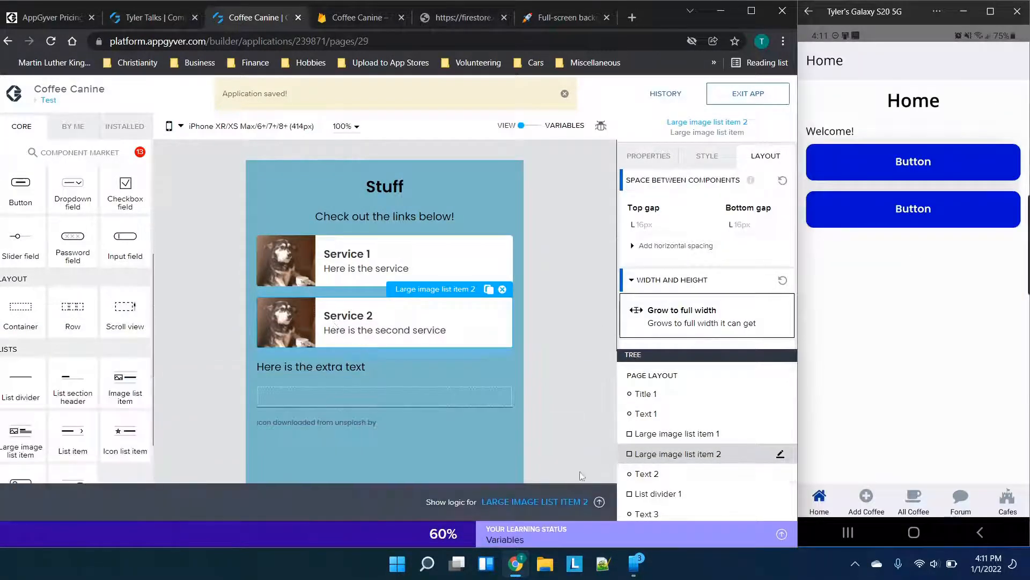
pyautogui.click(559, 510)
pyautogui.click(134, 361)
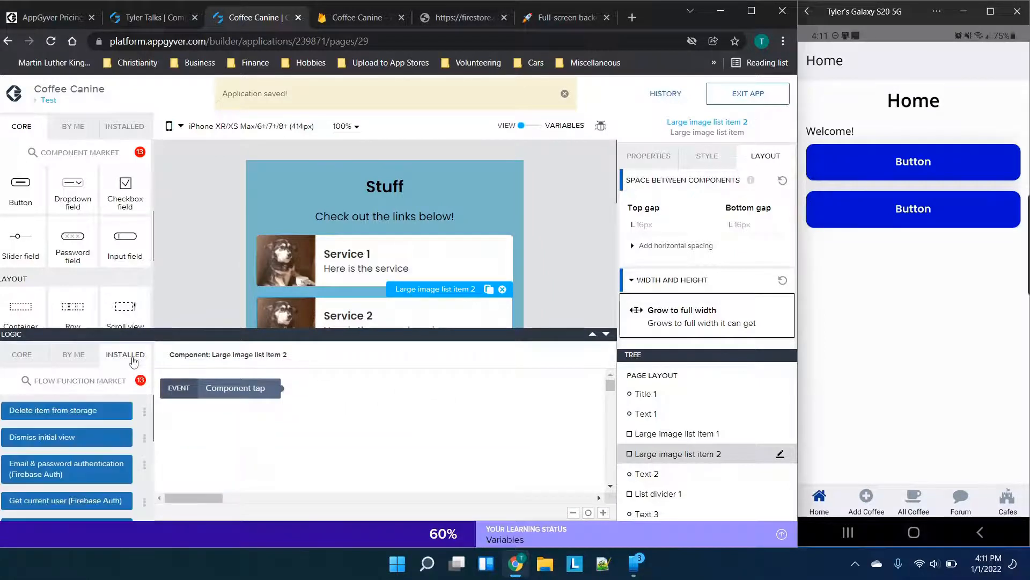
pyautogui.click(102, 382)
pyautogui.write('web')
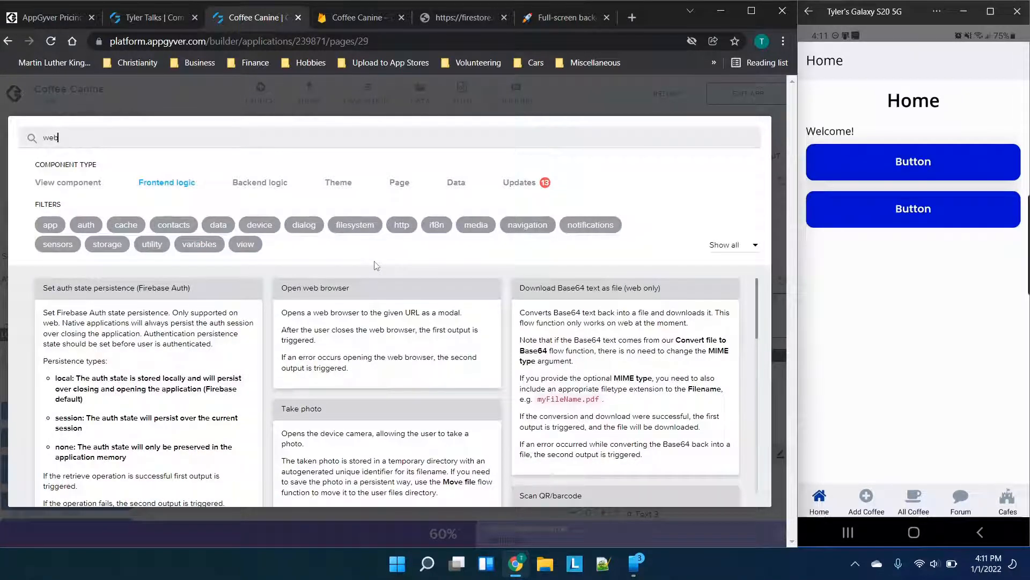
pyautogui.click(345, 337)
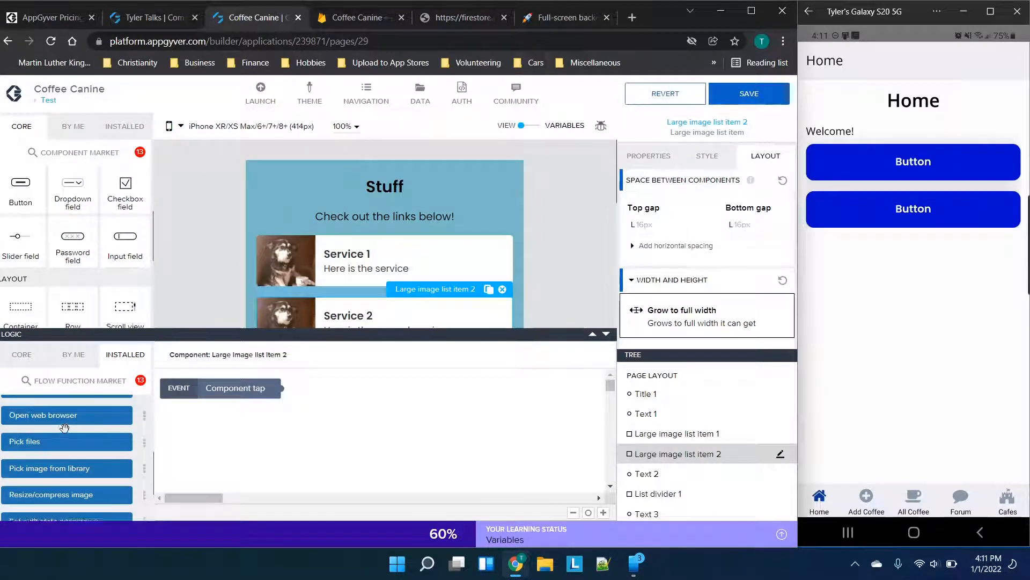
# Connect the Service 2 list item's Component tap event to an Open web browser function and save the application
pyautogui.moveTo(64, 427); pyautogui.dragTo(399, 414)
pyautogui.moveTo(282, 389)
pyautogui.mouseDown()
pyautogui.moveTo(346, 418)
pyautogui.moveTo(333, 414)
pyautogui.mouseUp()
pyautogui.click(351, 417)
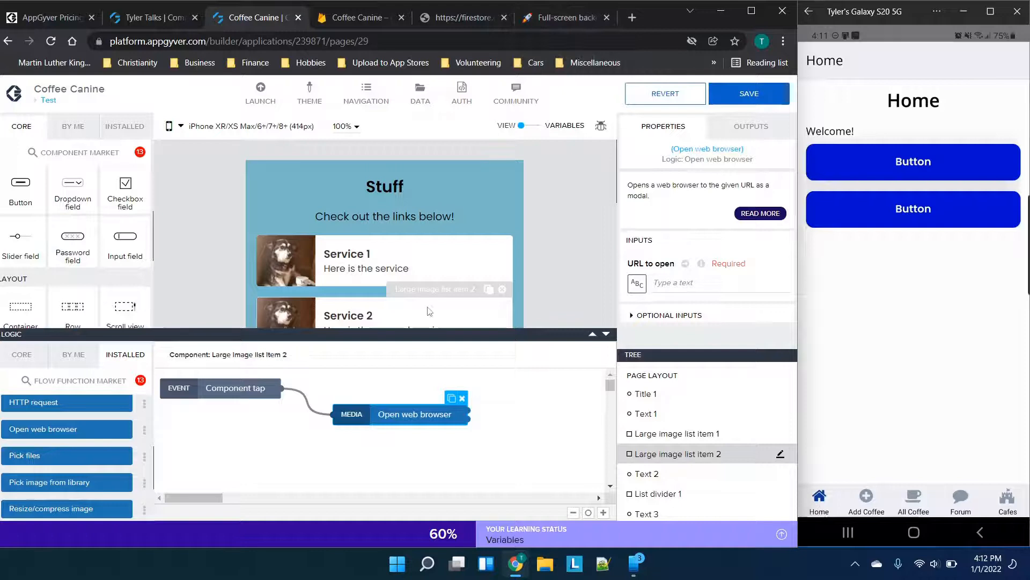
pyautogui.hotkey('ctrl', 's')
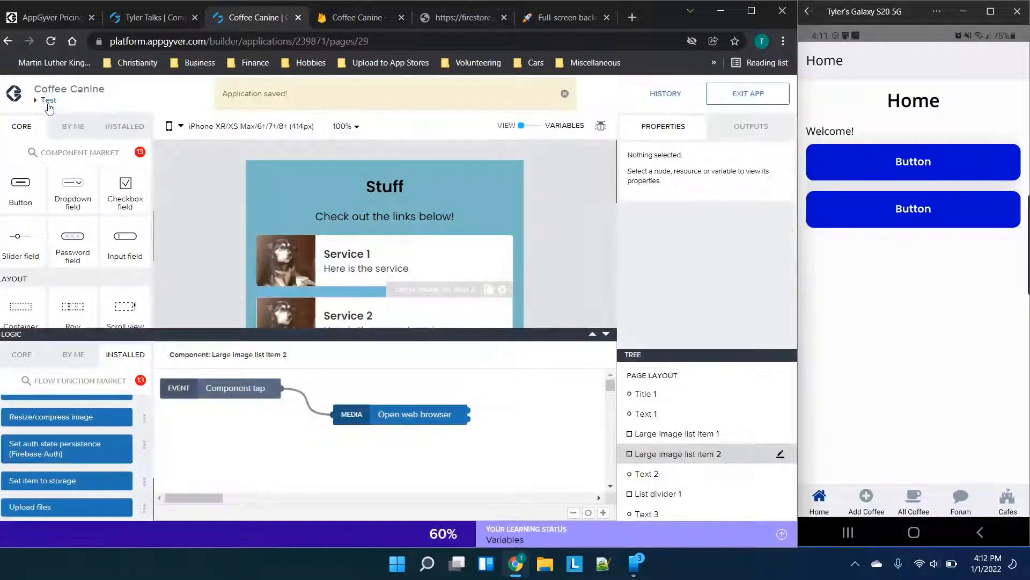
# Copy the YouTube channel URL from the WebView's properties on the Web page
pyautogui.click(48, 102)
pyautogui.click(48, 102)
pyautogui.click(48, 102)
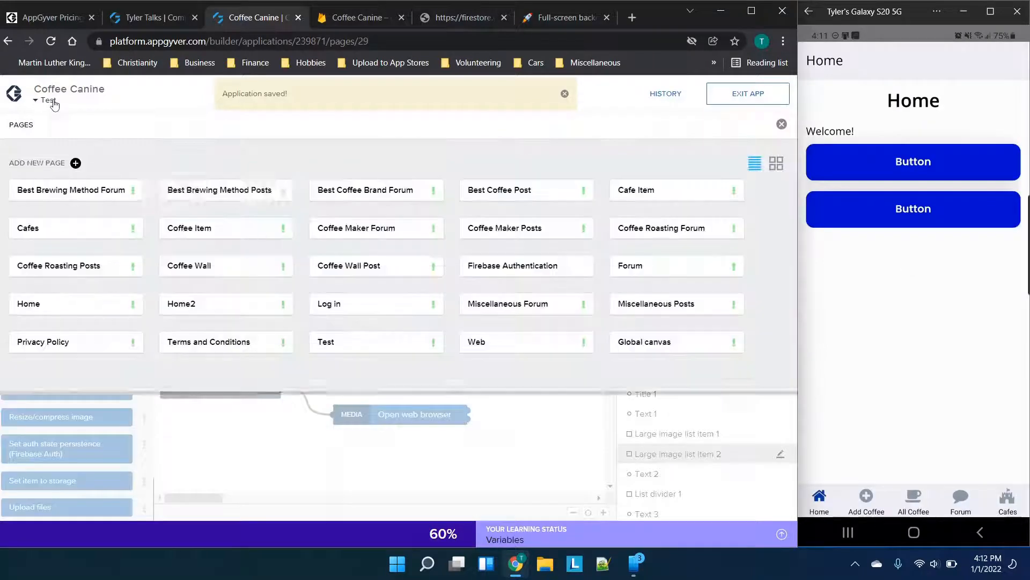
pyautogui.click(518, 345)
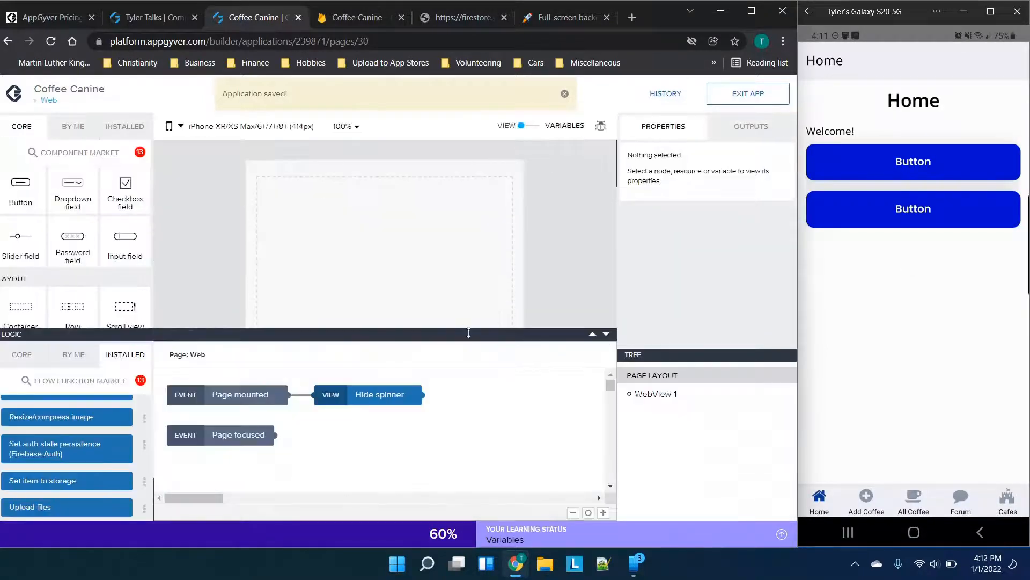
pyautogui.click(398, 280)
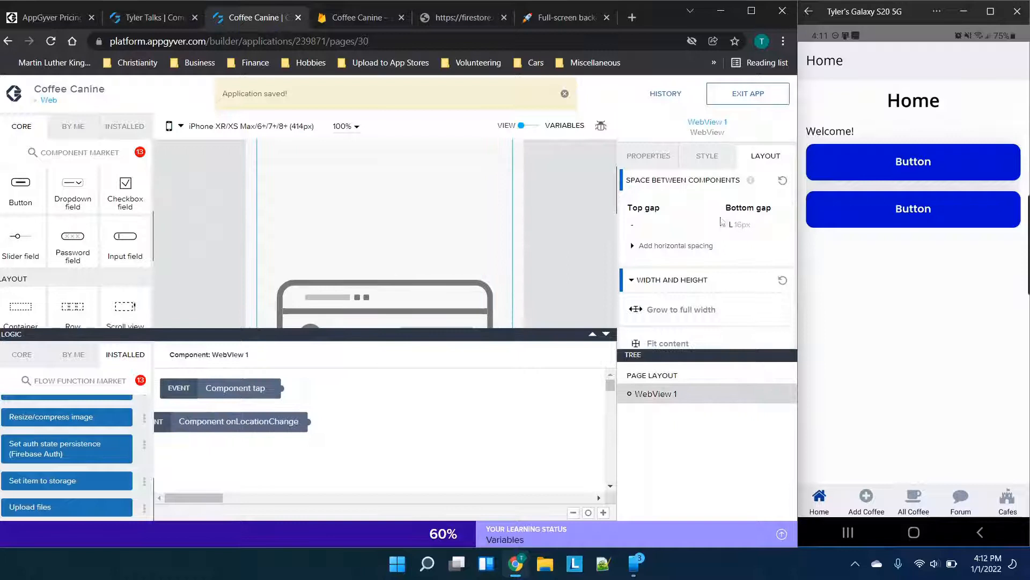
pyautogui.click(649, 155)
pyautogui.tripleClick(679, 201)
pyautogui.hotkey('ctrl', 'c')
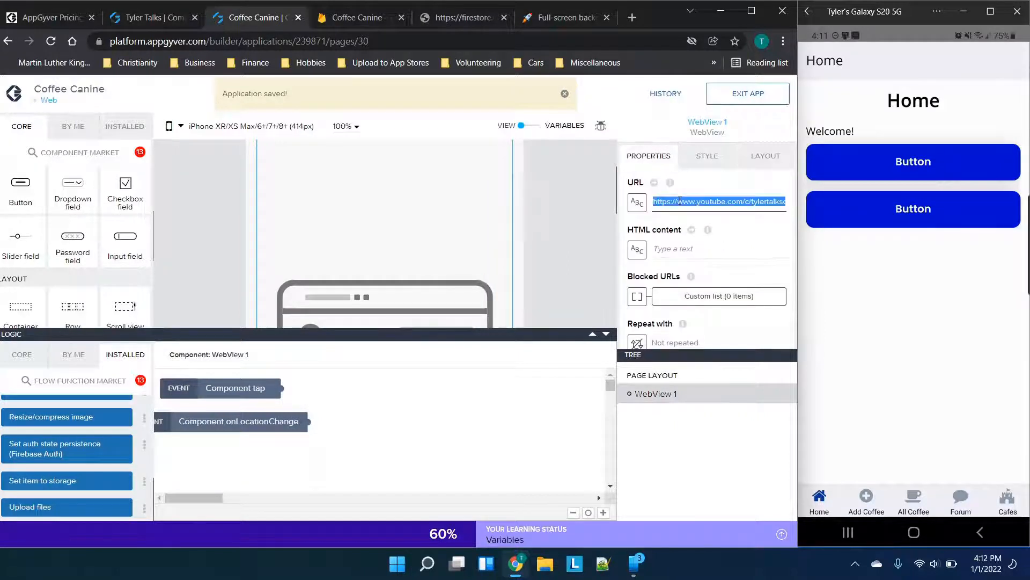
# On the Test page, paste the YouTube channel URL as Service 2's Open web browser URL to open and save the application
pyautogui.click(47, 98)
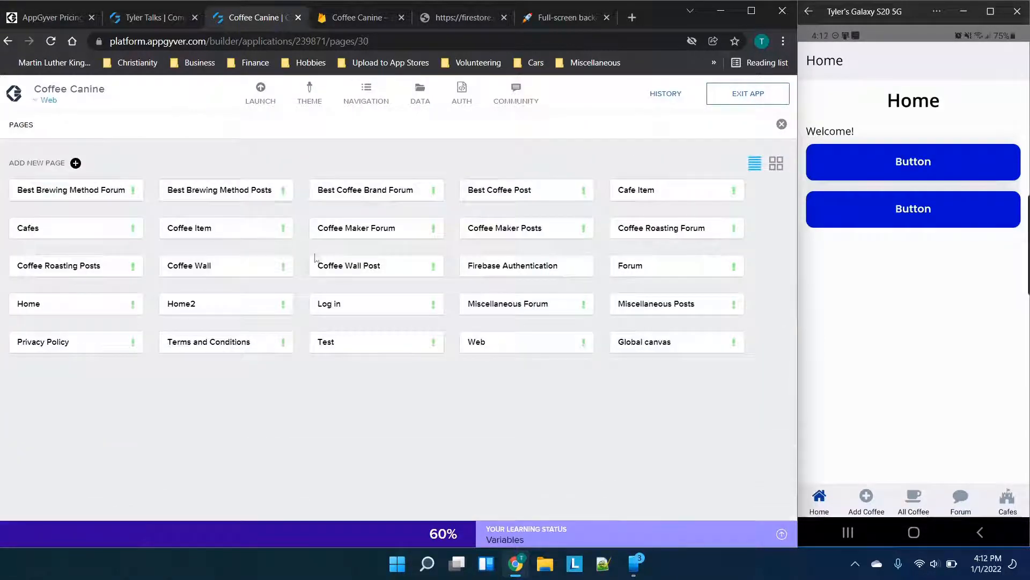
pyautogui.click(379, 343)
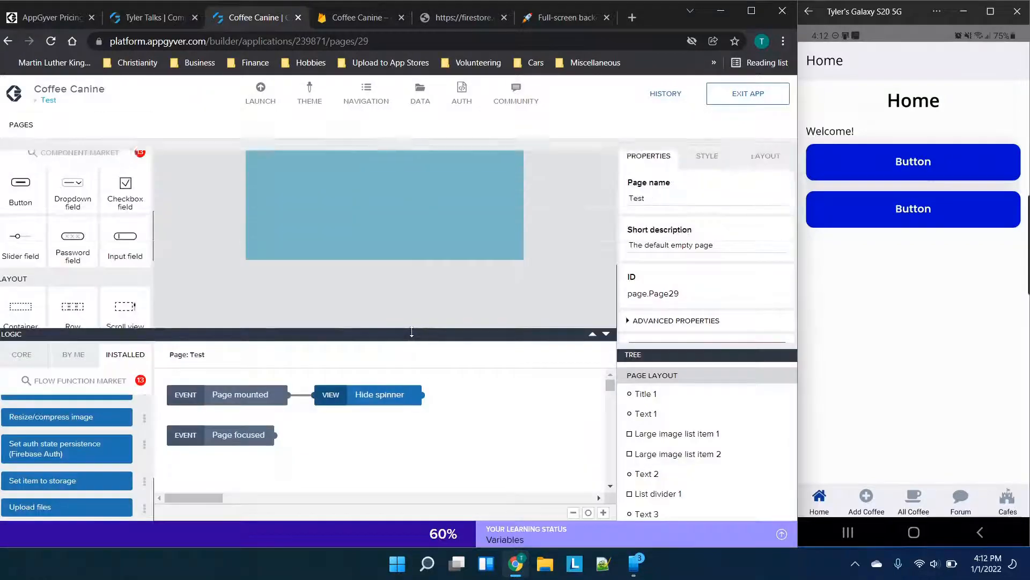
pyautogui.click(338, 242)
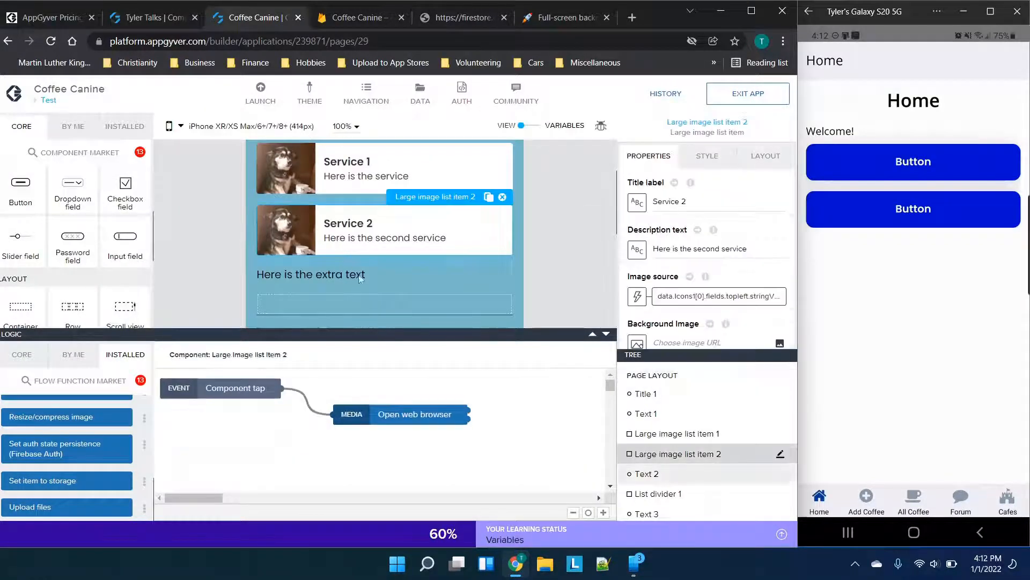
pyautogui.click(417, 421)
pyautogui.click(684, 281)
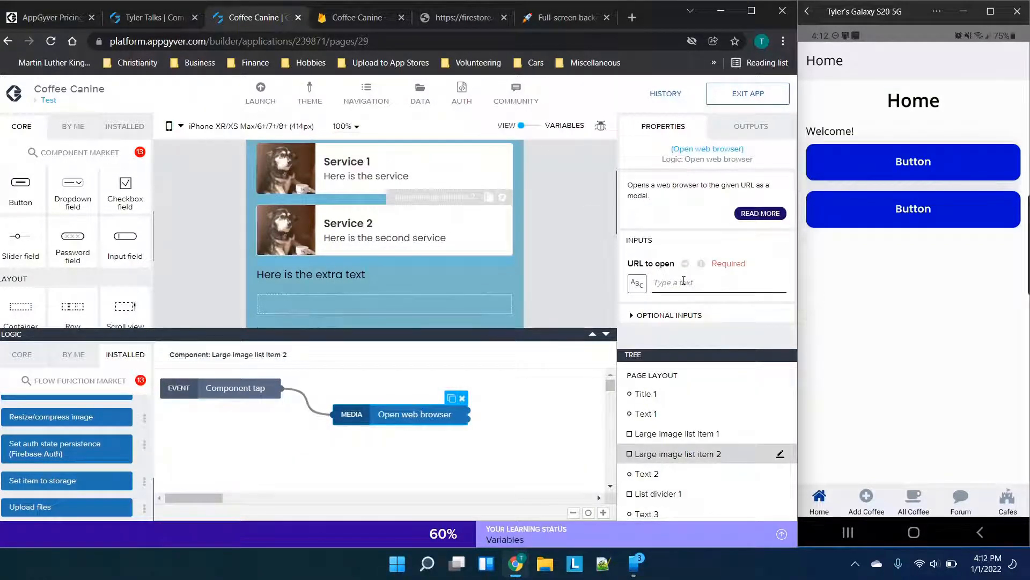
pyautogui.hotkey('ctrl', 'v')
pyautogui.click(746, 92)
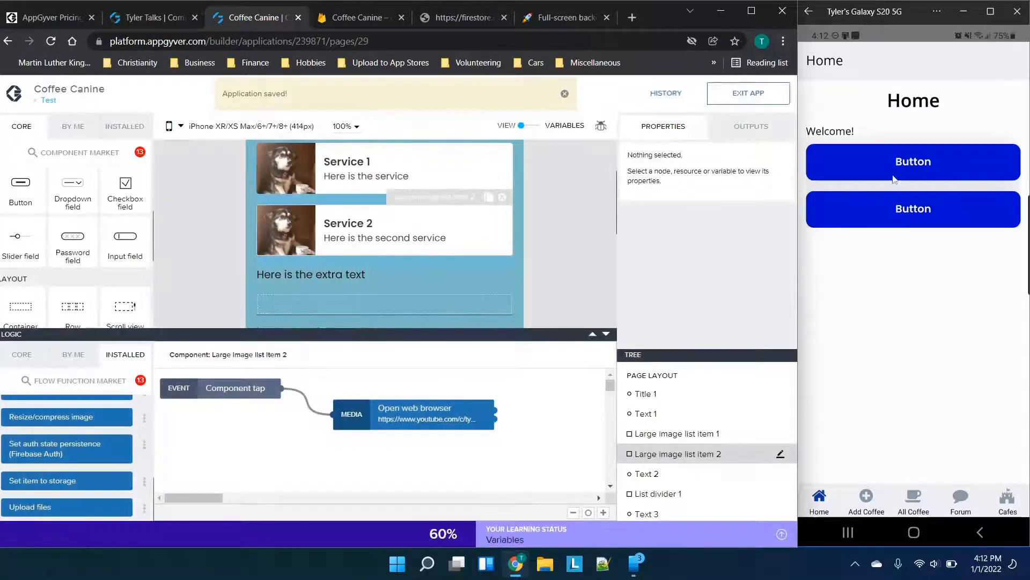
# On the mirrored phone, open the Test page from Home and test the Service 1 list item, returning to the Test page
pyautogui.click(920, 167)
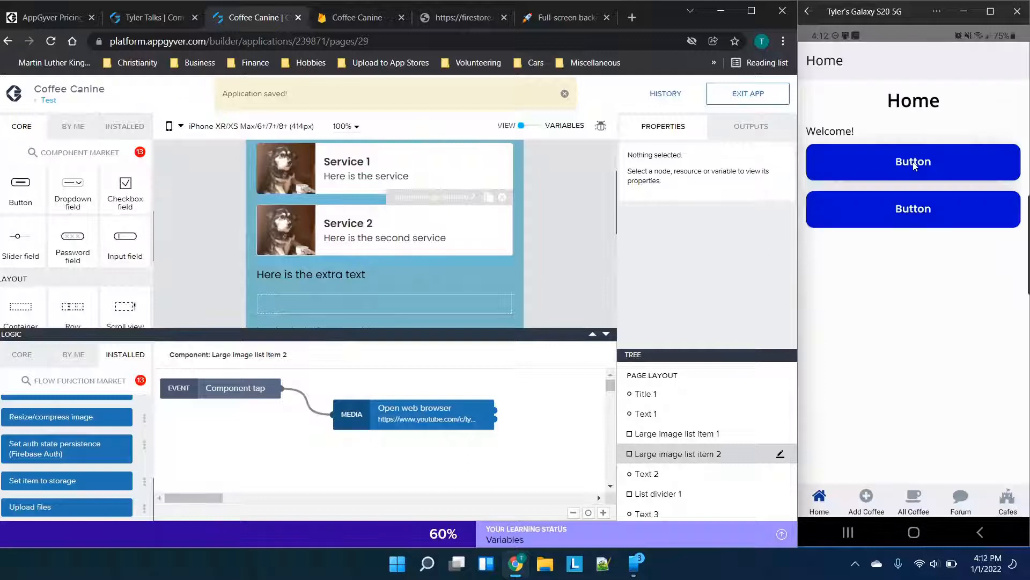
pyautogui.click(918, 164)
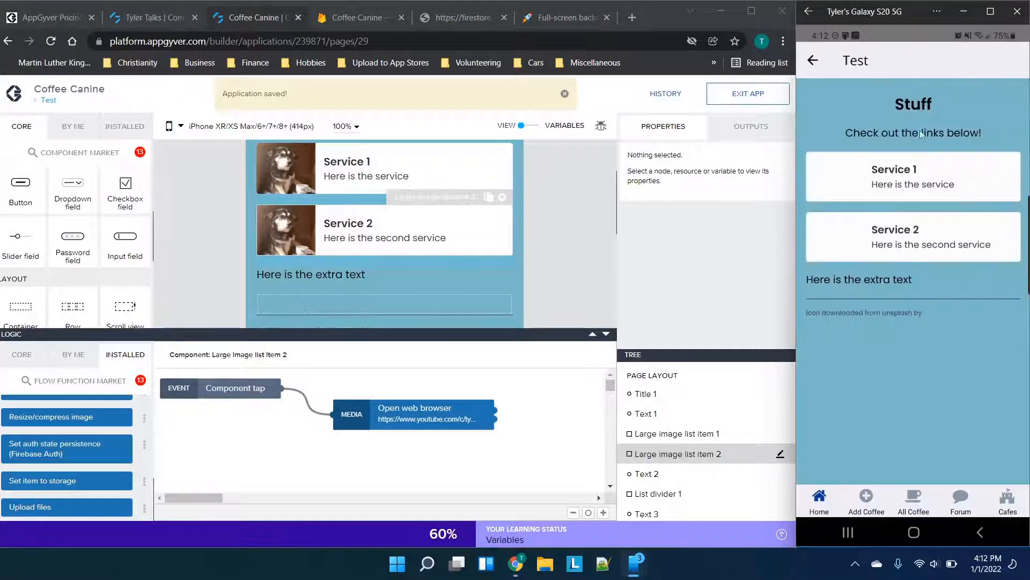
pyautogui.scroll(2, 485, 206)
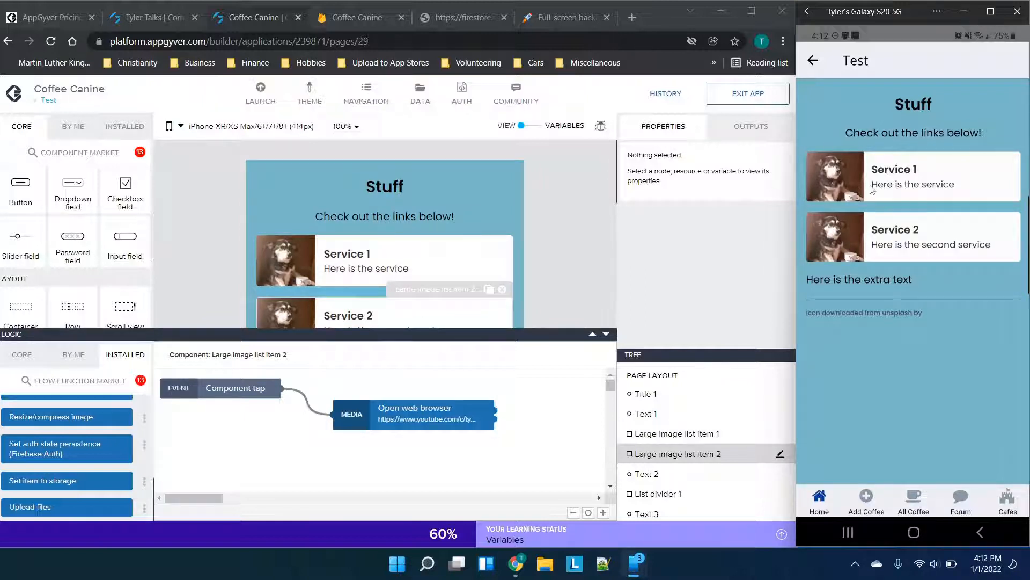
pyautogui.click(872, 189)
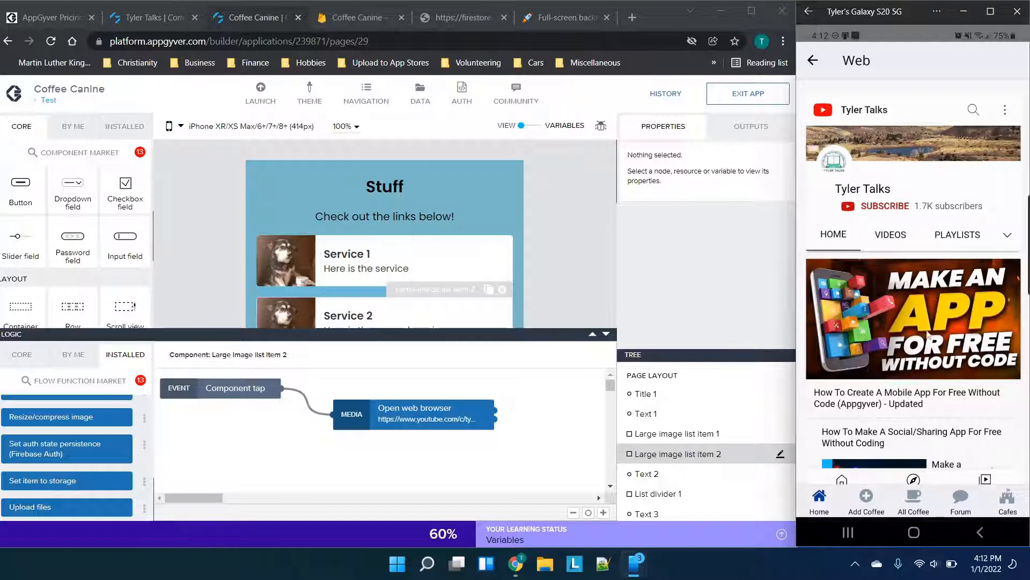
pyautogui.click(813, 60)
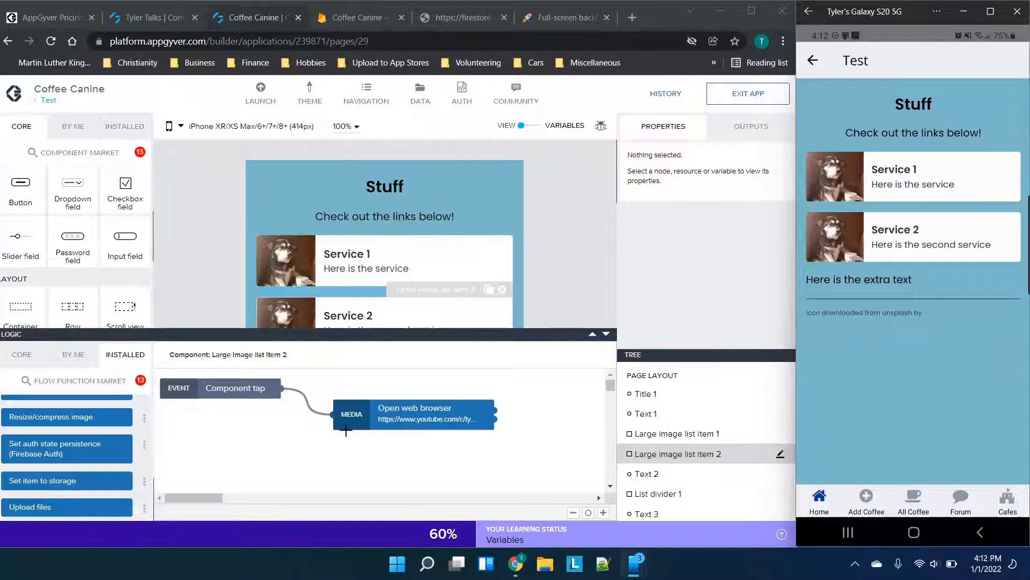
# Compare on the phone how Service 2's web browser opens against Service 1's Web page, going back after each
pyautogui.click(888, 250)
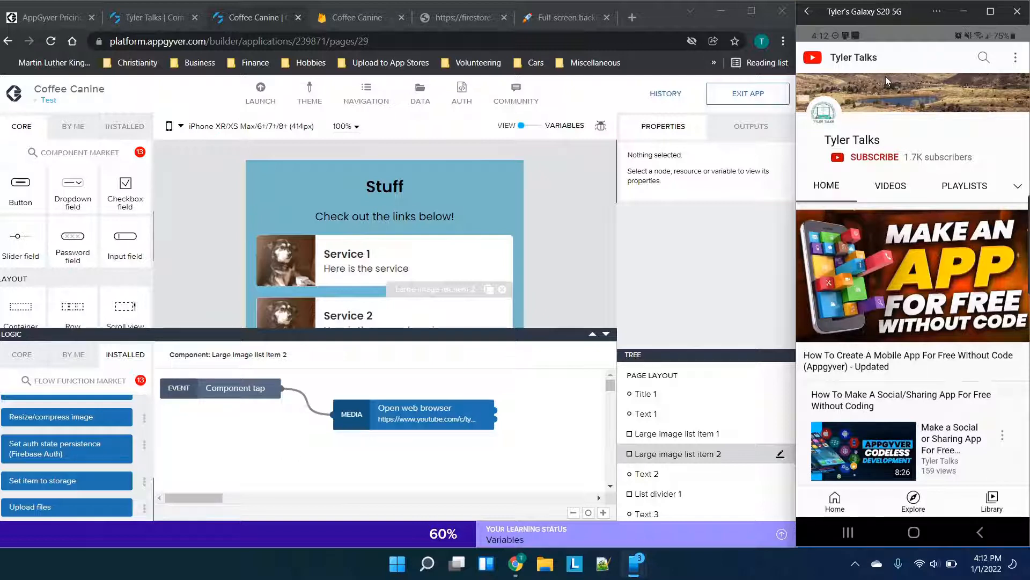
pyautogui.click(811, 16)
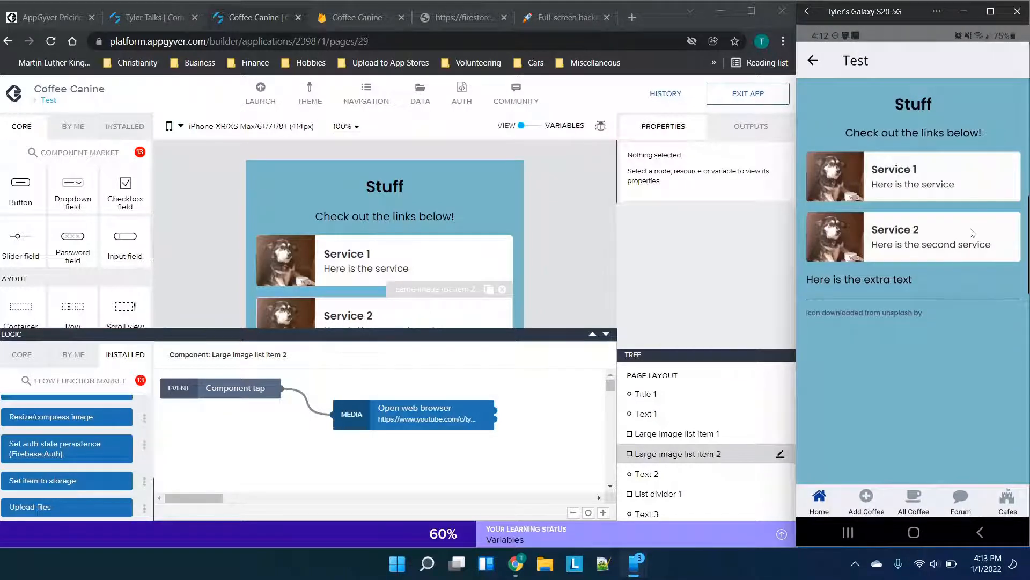
pyautogui.click(930, 248)
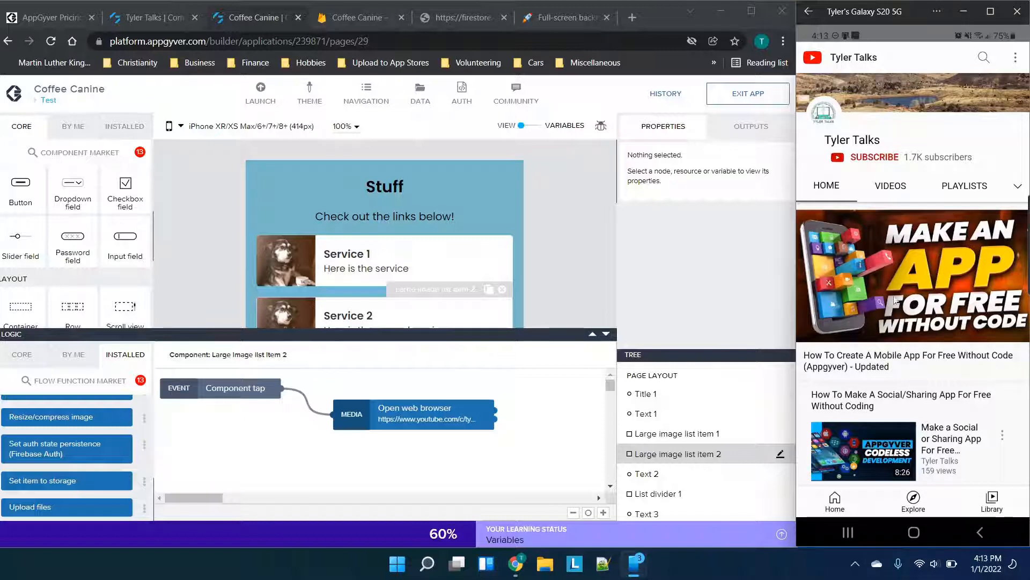
pyautogui.click(807, 16)
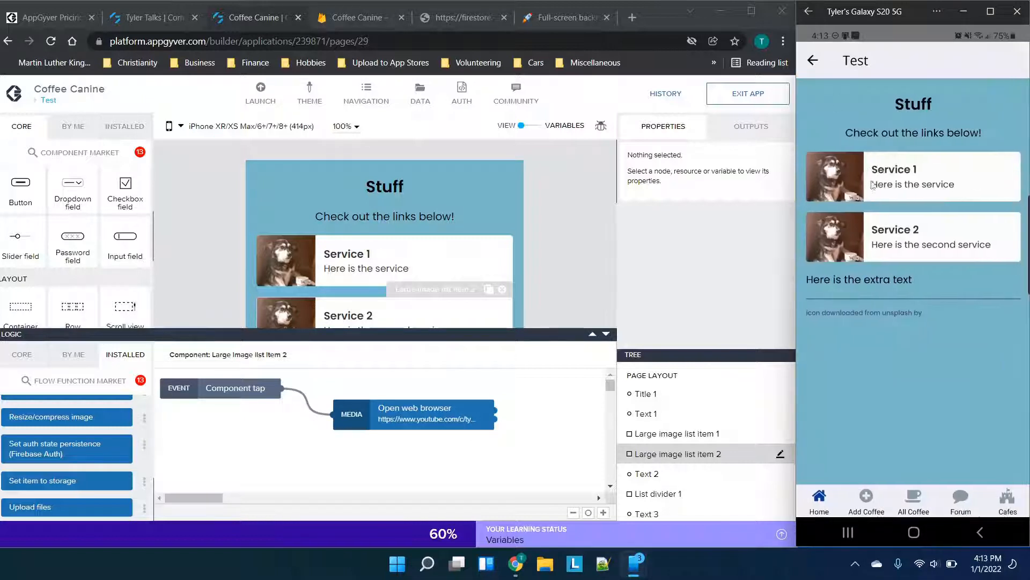
pyautogui.click(869, 203)
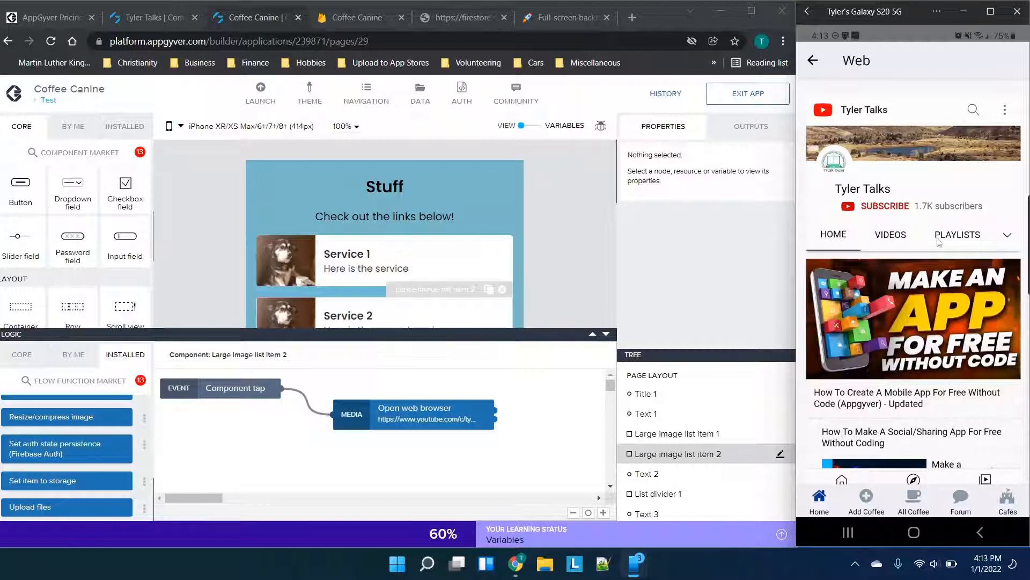
pyautogui.click(811, 62)
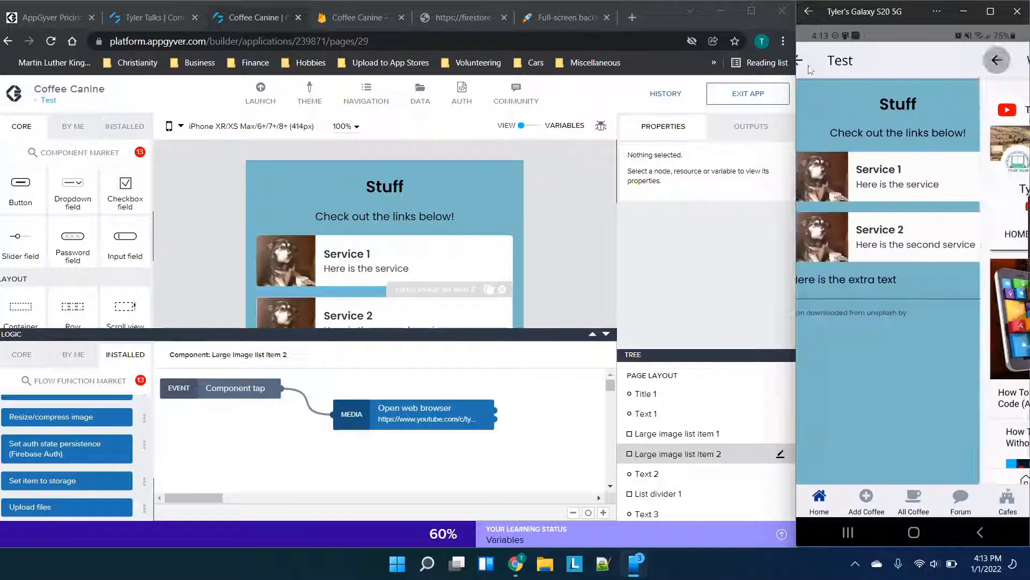
pyautogui.click(811, 60)
# Exit the Coffee Canine preview, open the Tyler Talks app on the phone and examine its Services and YouTube pages
pyautogui.click(808, 11)
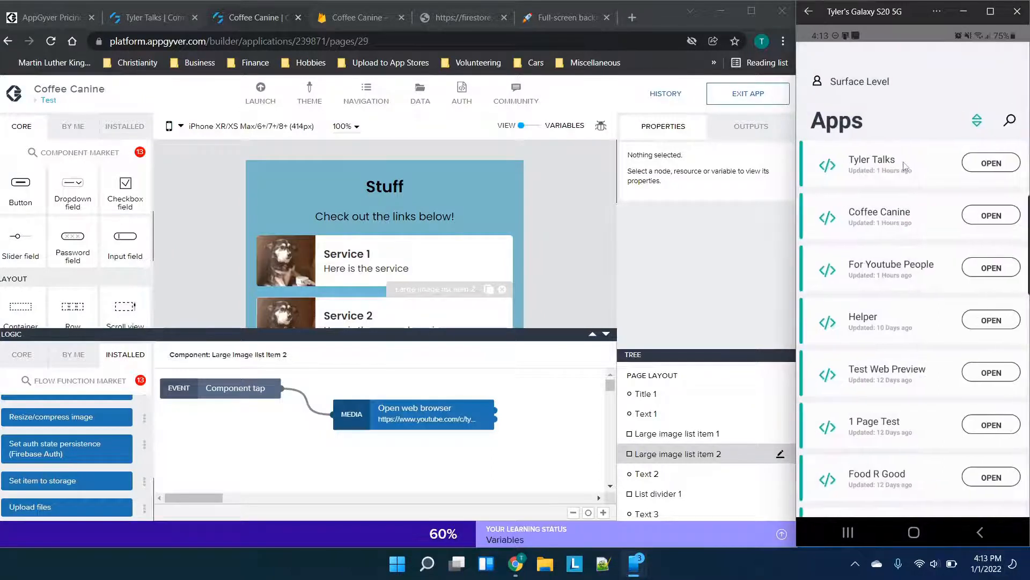
pyautogui.click(988, 169)
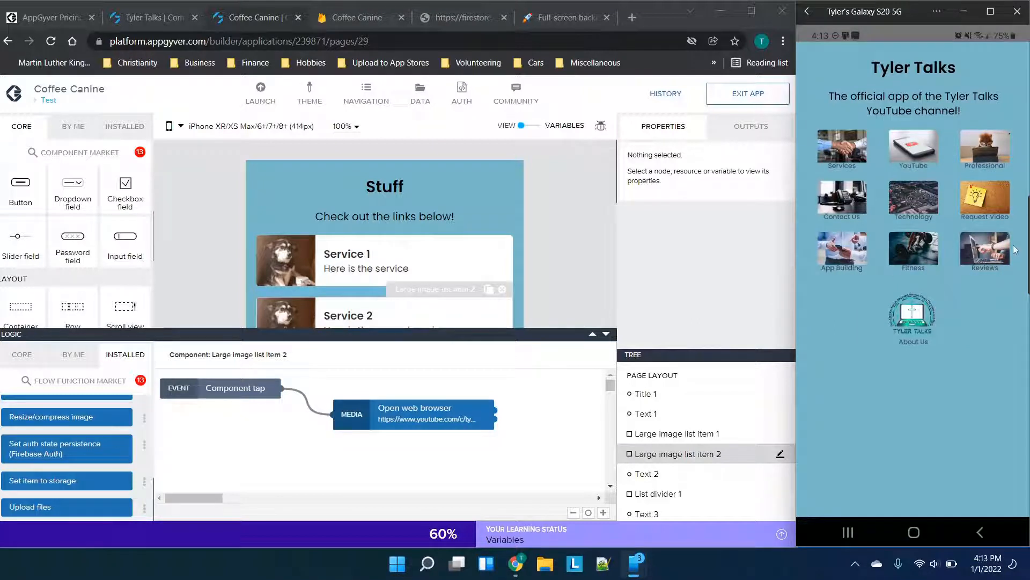
pyautogui.click(848, 147)
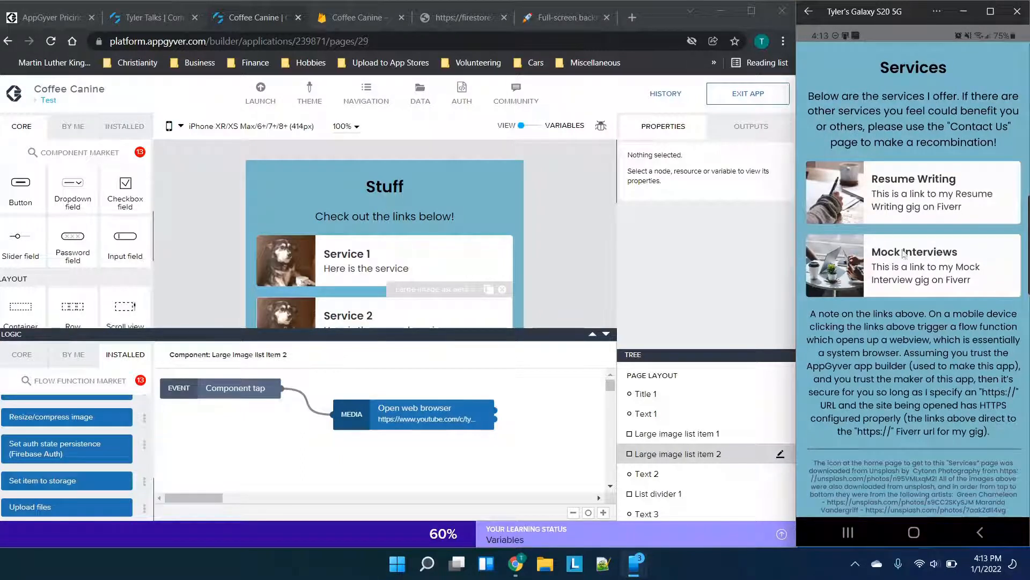
pyautogui.click(808, 10)
pyautogui.click(912, 145)
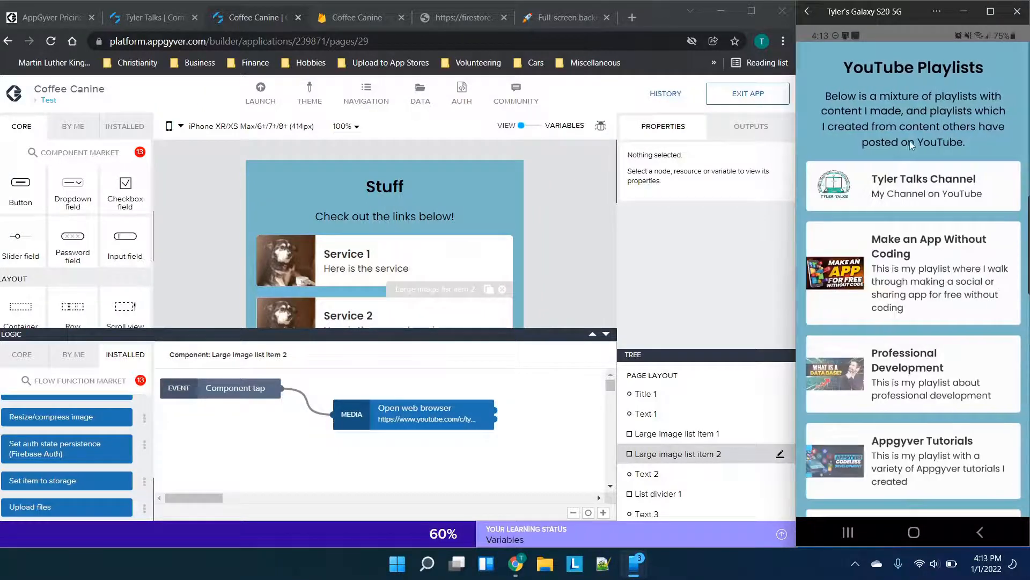
pyautogui.scroll(-5, 931, 376)
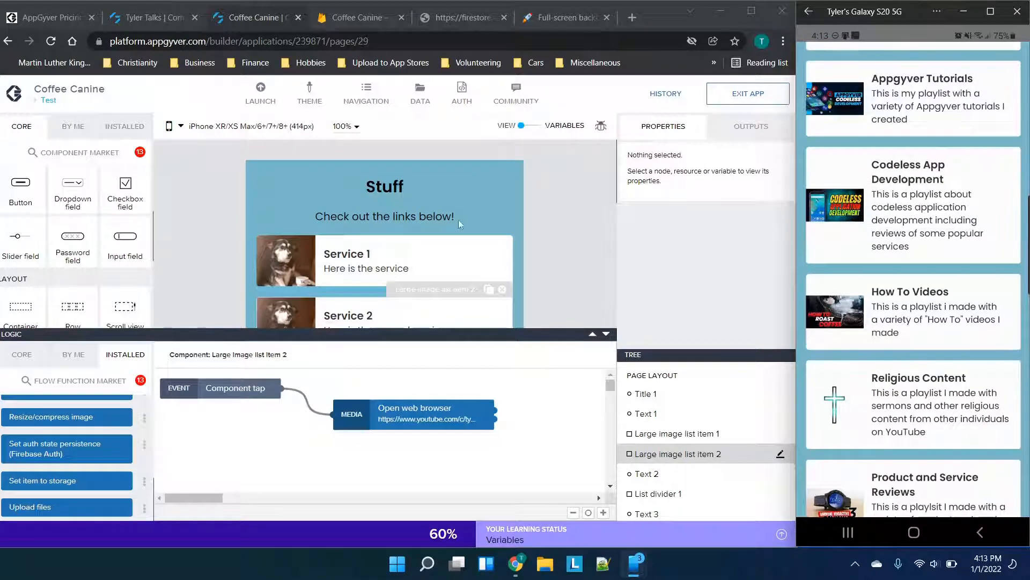
# On the mirrored phone, return to the Tyler Talks home screen and open the Professional page
pyautogui.click(397, 265)
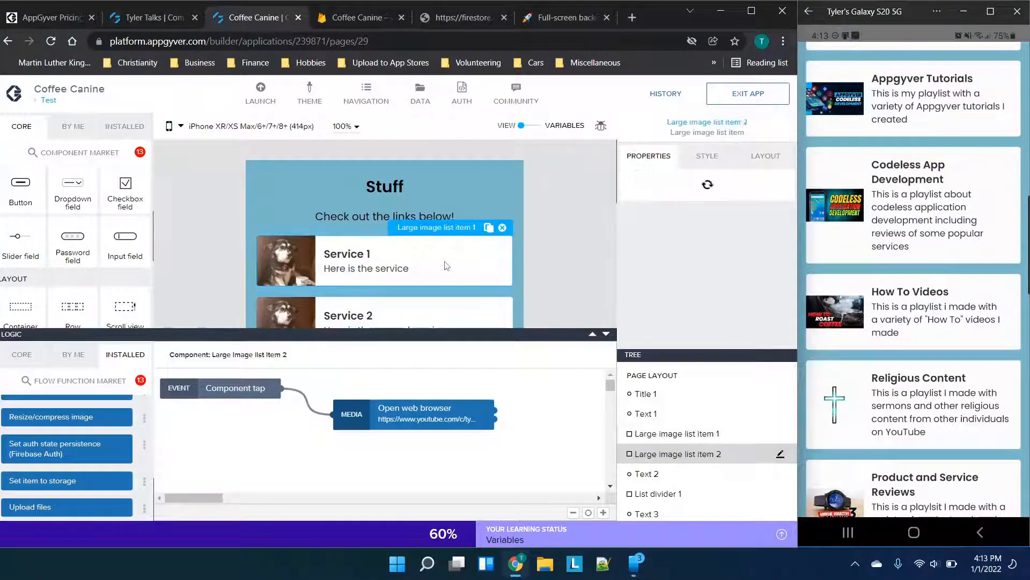
pyautogui.click(395, 300)
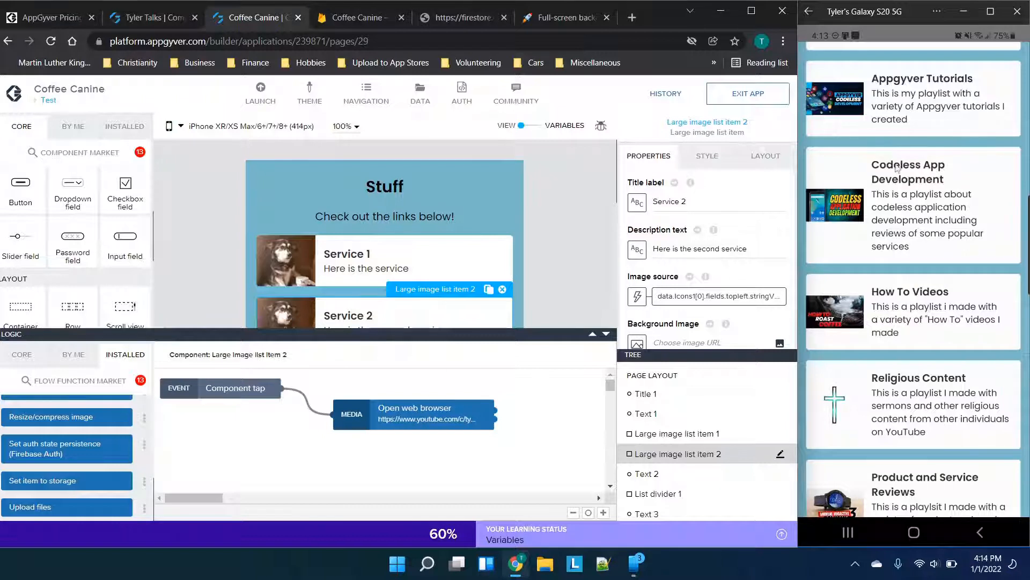
pyautogui.scroll(4, 900, 210)
pyautogui.click(809, 11)
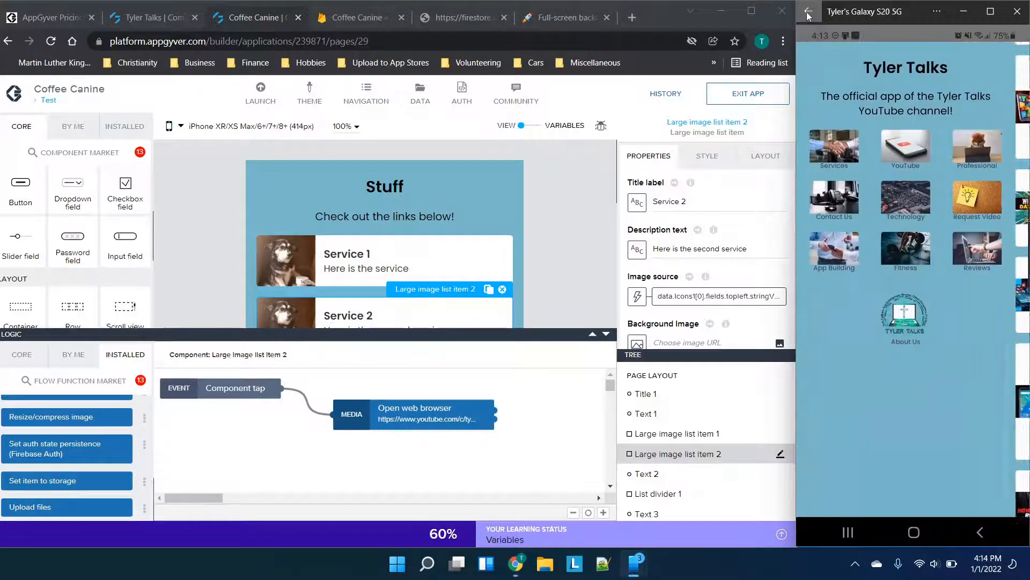
pyautogui.click(984, 148)
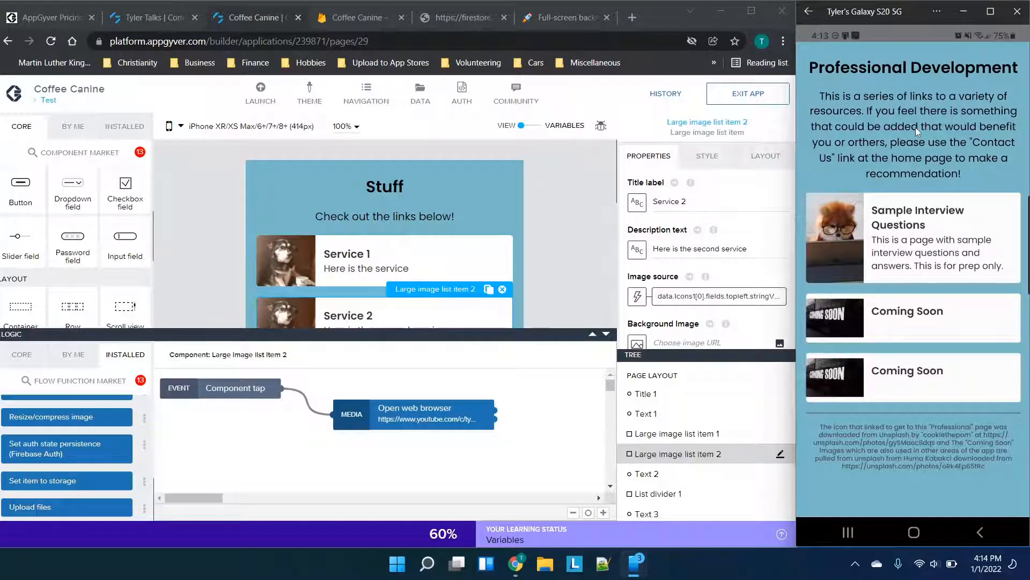
# Collapse the logic canvas, review the Test page's layout down to the credit text, and bring up the page list
pyautogui.click(606, 334)
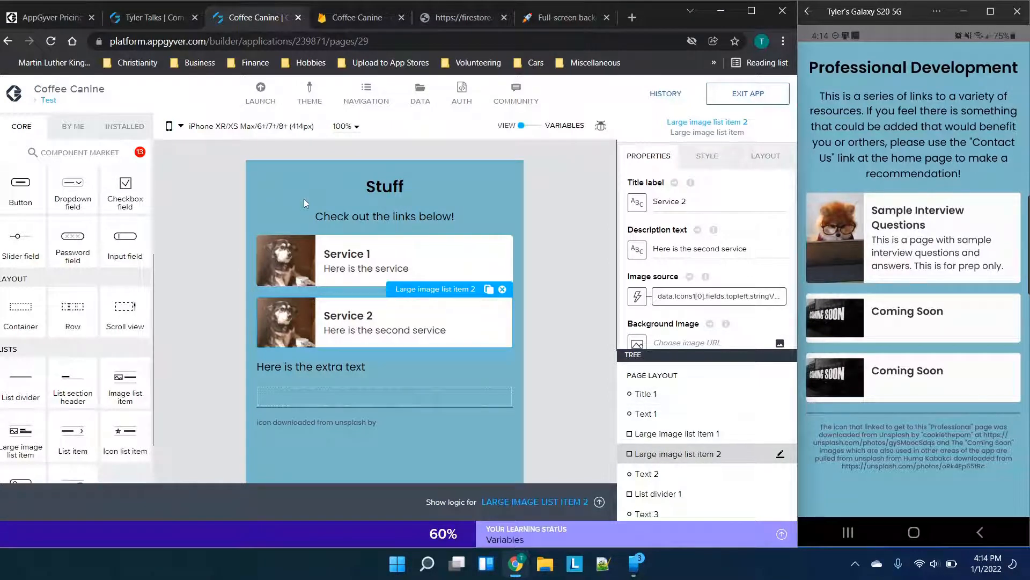
pyautogui.click(47, 102)
pyautogui.click(324, 340)
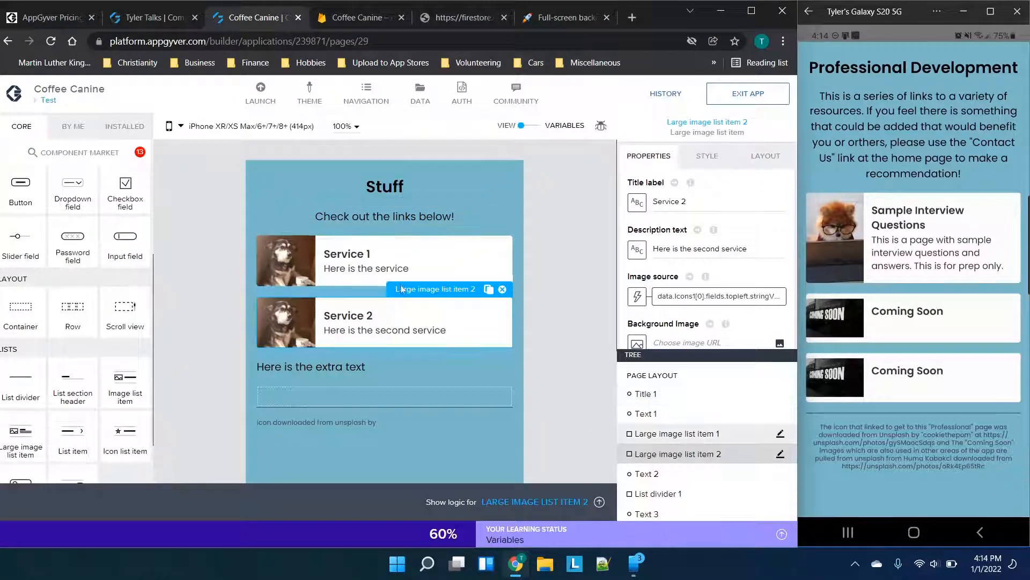
pyautogui.scroll(-3, 401, 288)
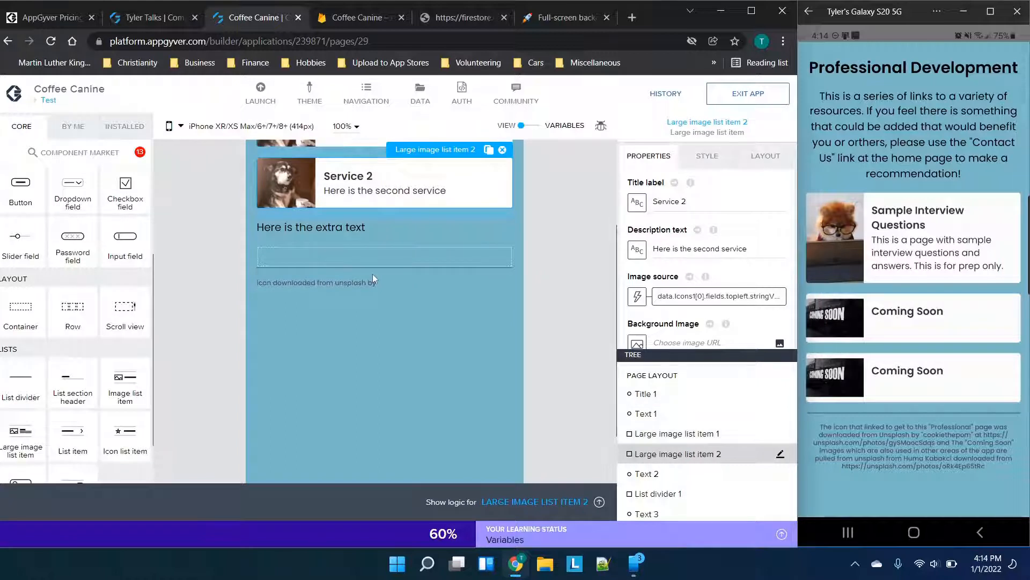
pyautogui.click(48, 101)
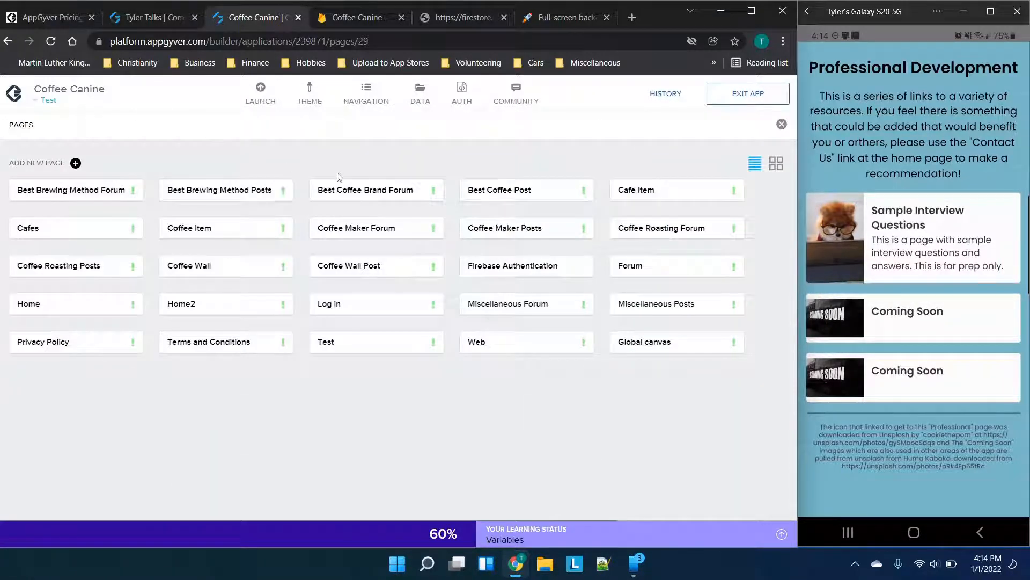
# Exit the Tyler Talks preview on the mirrored phone and open the Coffee Canine app
pyautogui.click(807, 15)
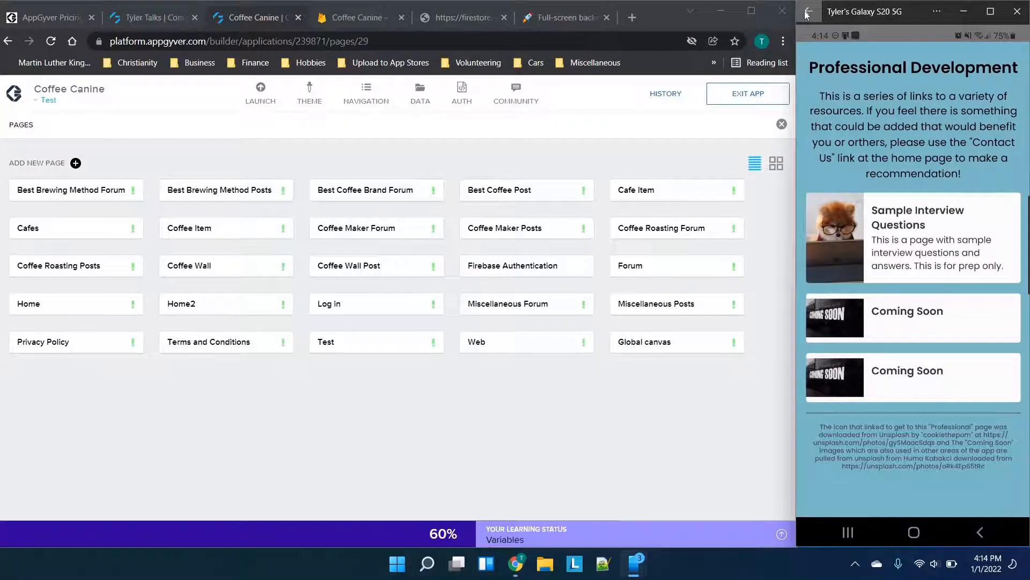
pyautogui.click(809, 14)
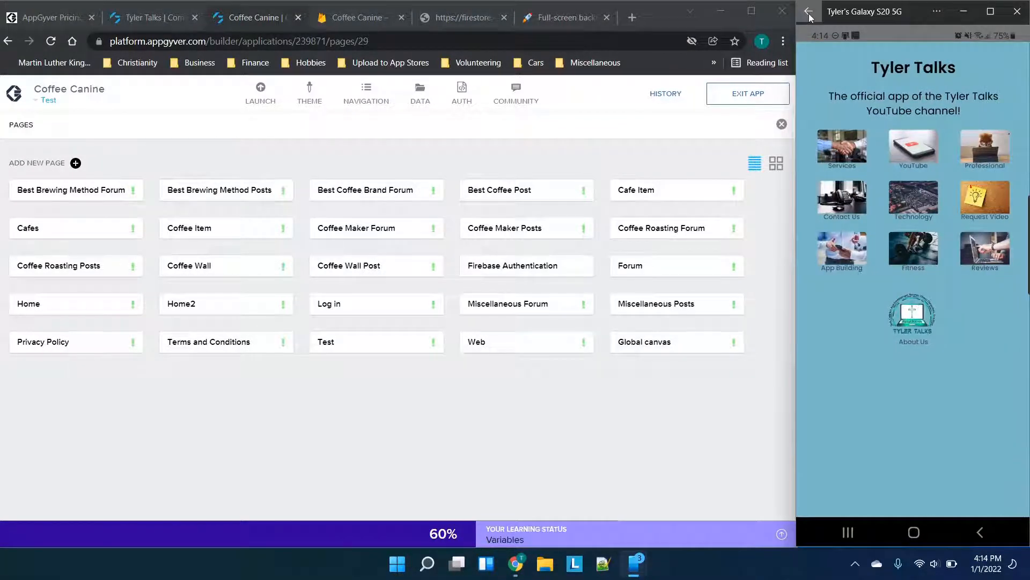
pyautogui.click(808, 14)
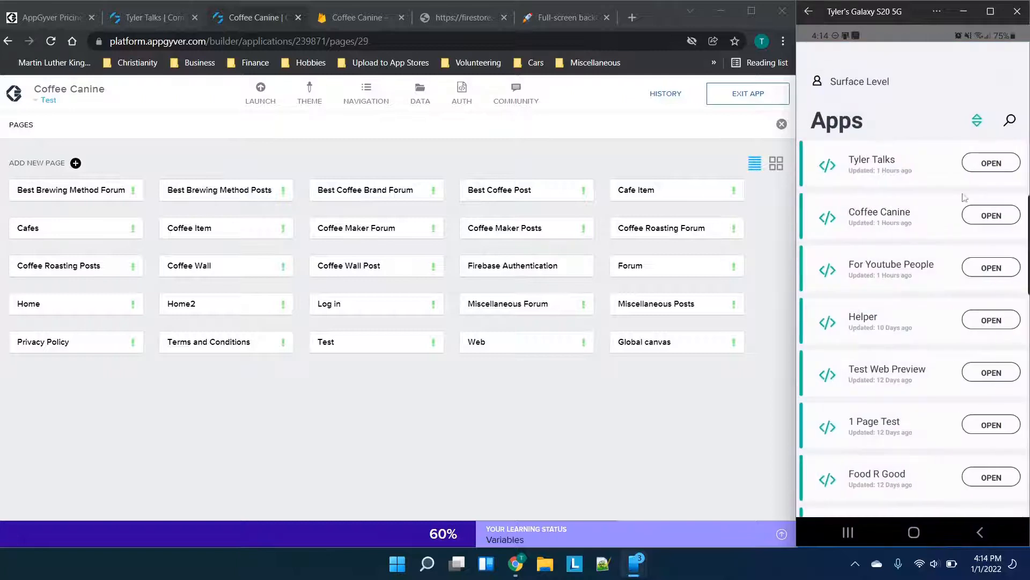
pyautogui.click(986, 216)
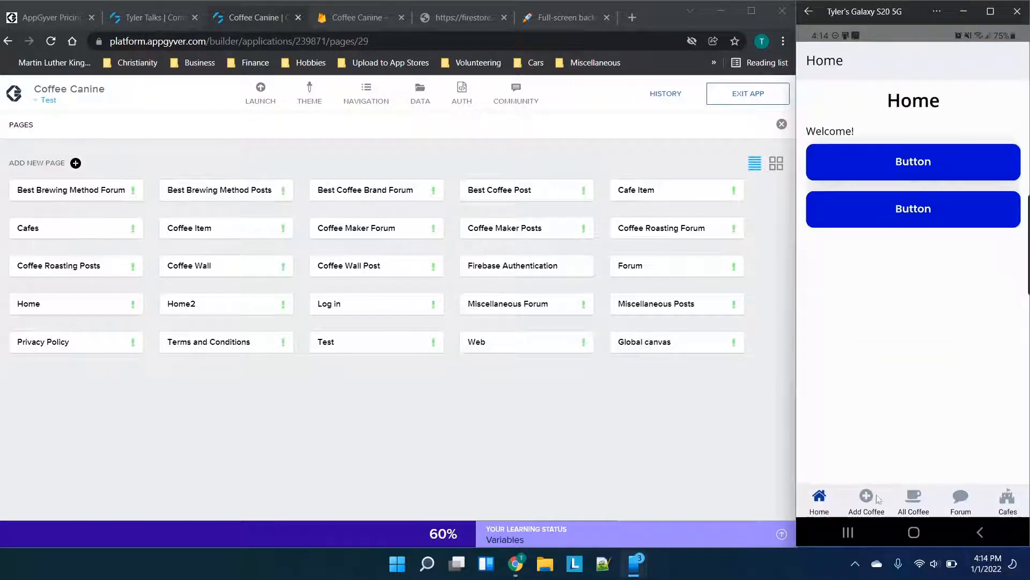
# On the phone, view Coffee Canine's All Coffee and Forum pages and open the Coffee Roasting forum
pyautogui.click(911, 503)
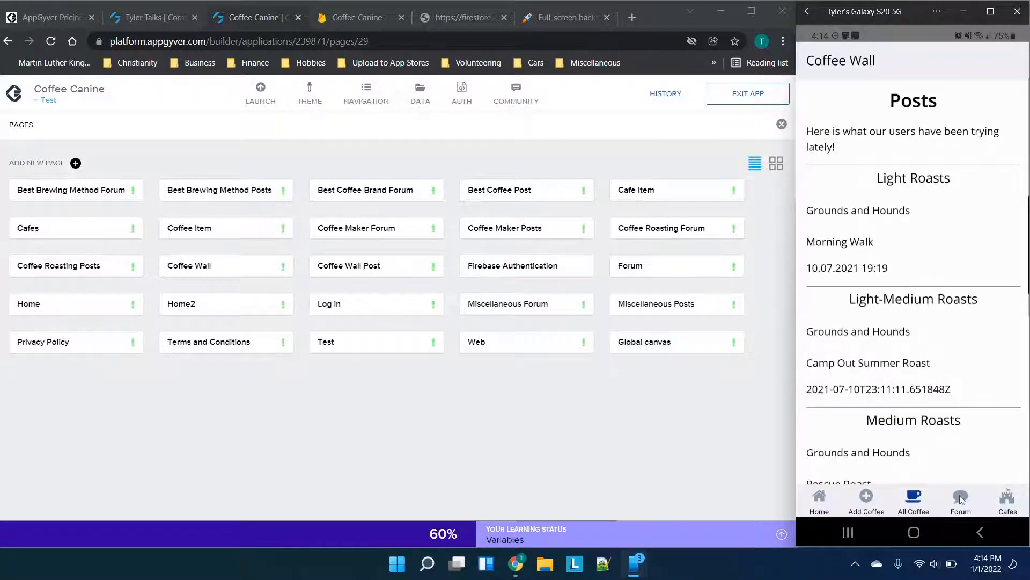
pyautogui.click(960, 499)
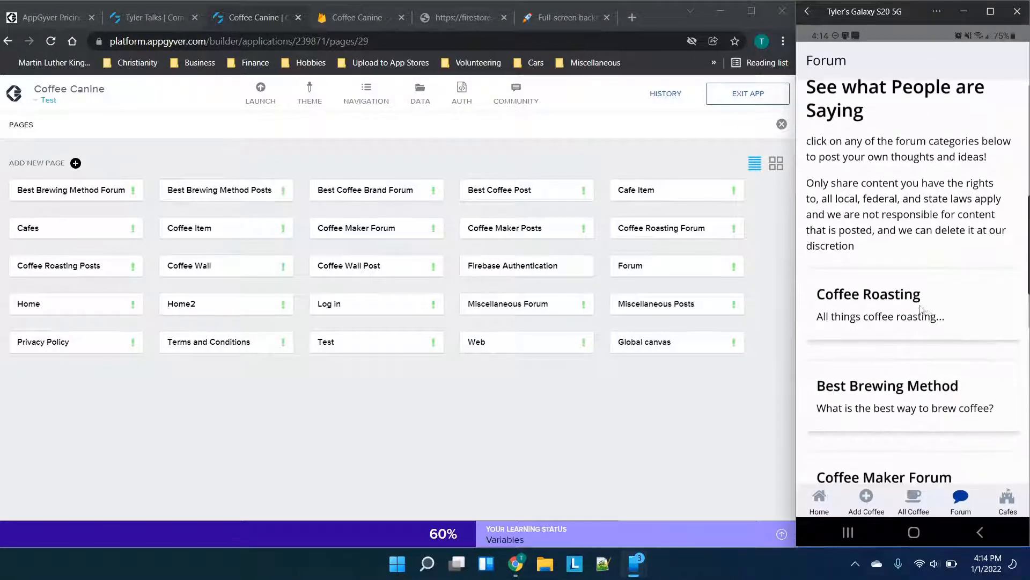
pyautogui.click(912, 322)
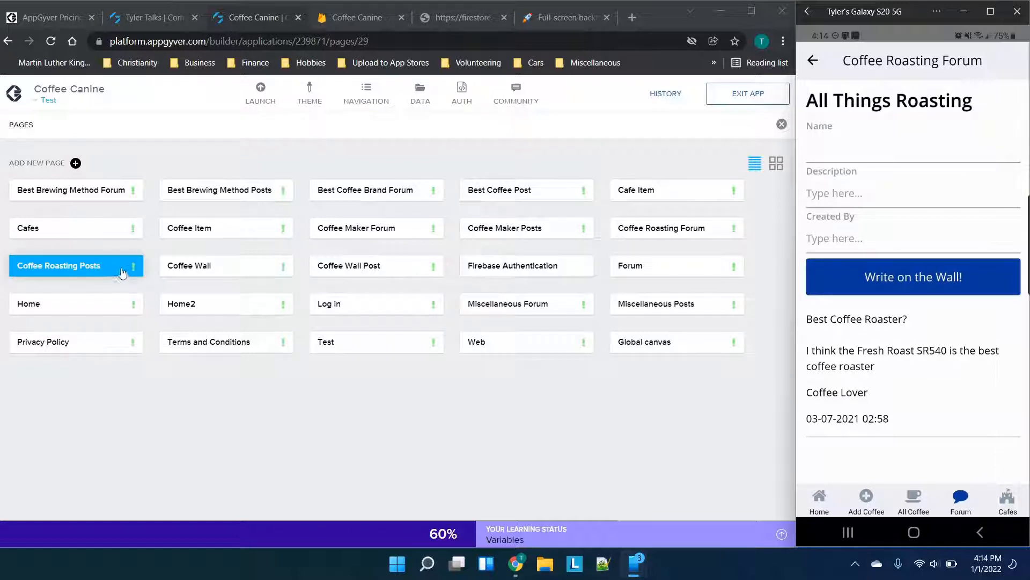
# In the builder, open the Coffee Roasting Forum page and show the logic of the "Write on the Wall!" button
pyautogui.click(648, 228)
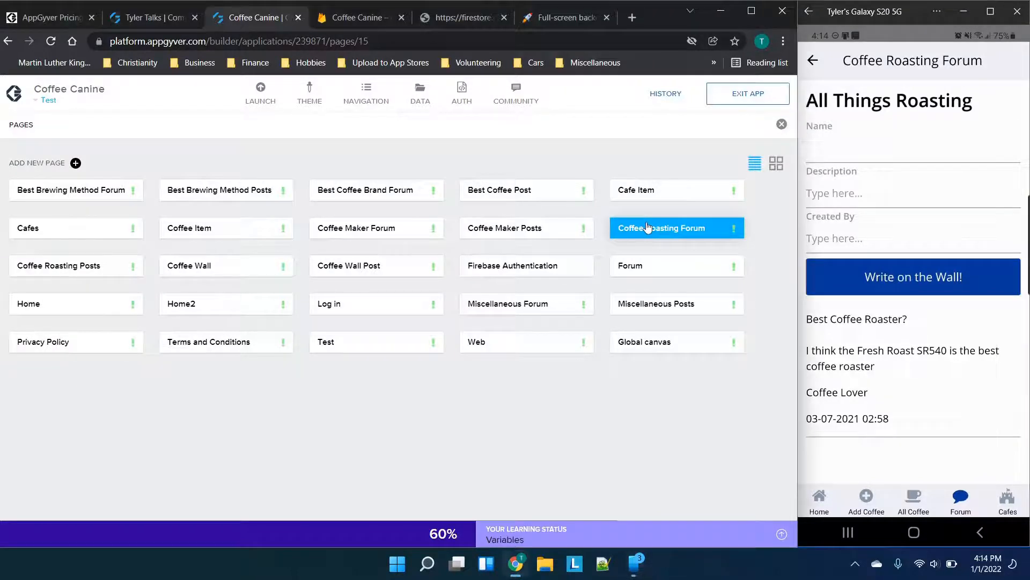
pyautogui.scroll(3, 420, 237)
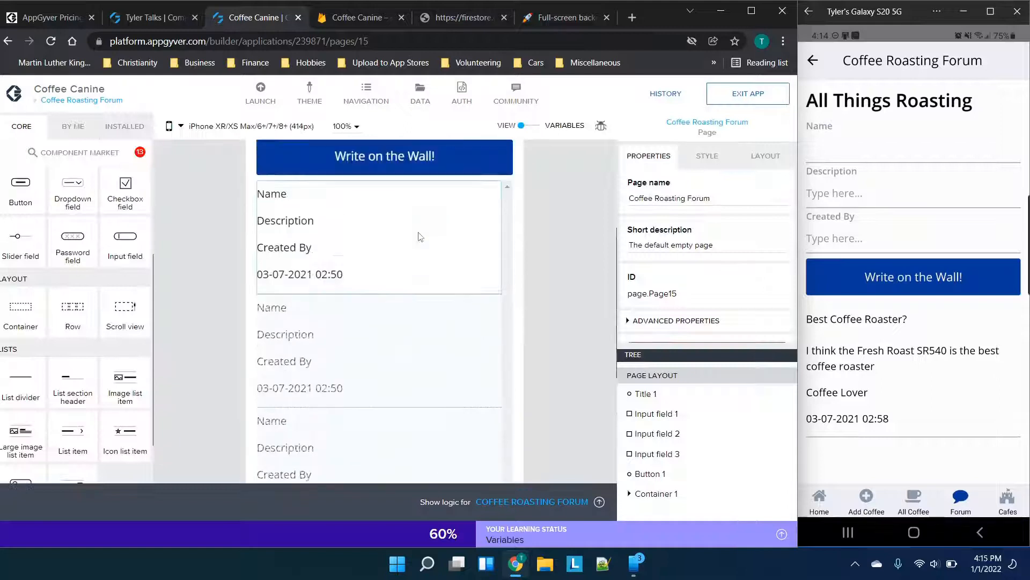
pyautogui.scroll(3, 420, 236)
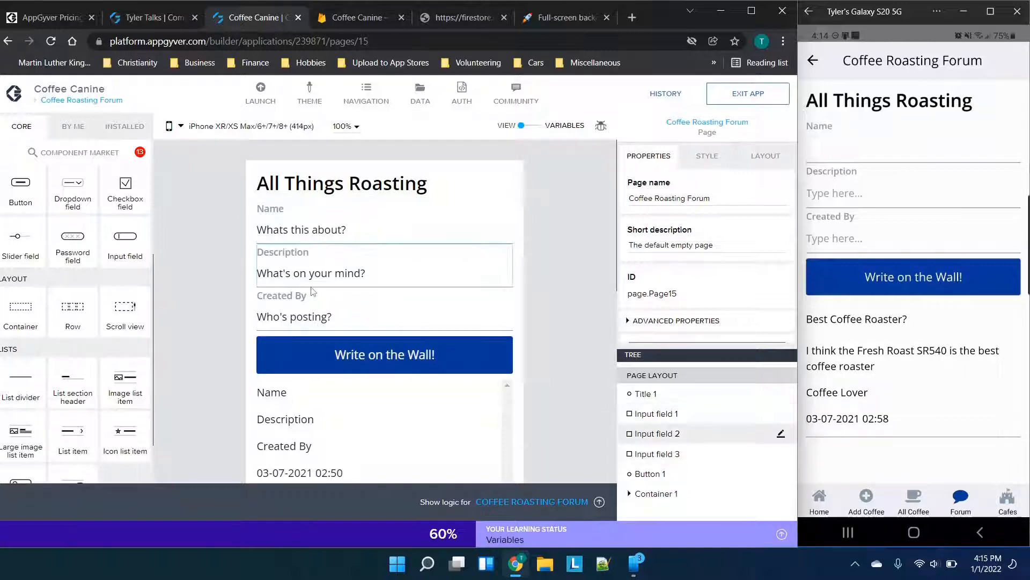
pyautogui.click(406, 363)
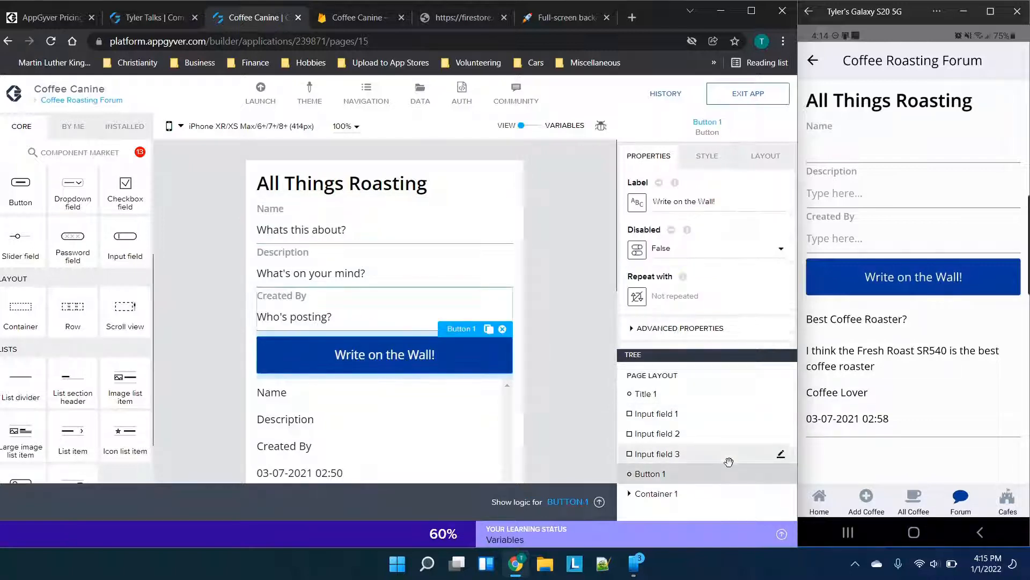
pyautogui.click(566, 502)
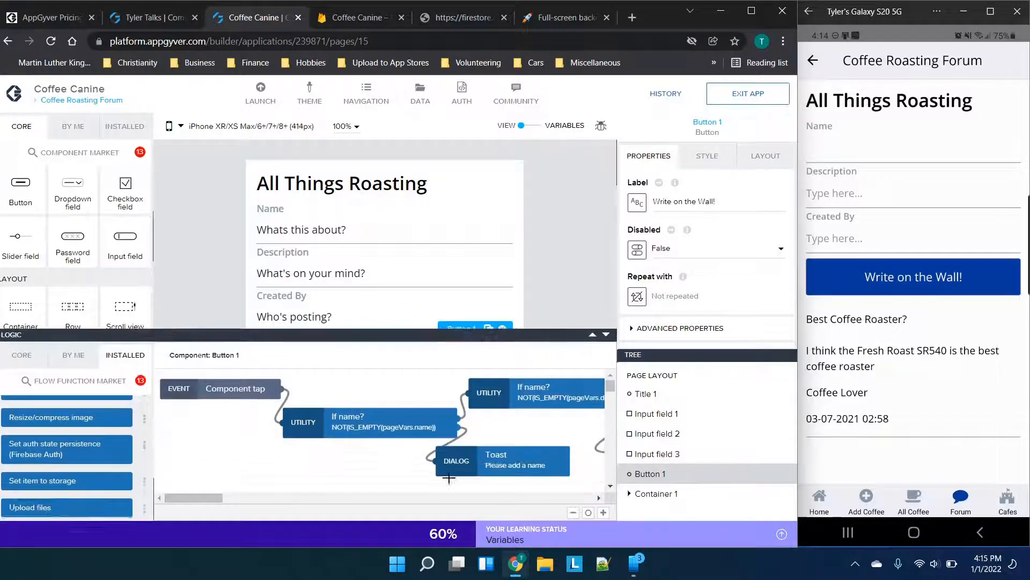
# Examine the first If condition in the button's logic and the nodes connected after it
pyautogui.moveTo(182, 498)
pyautogui.mouseDown()
pyautogui.moveTo(296, 503)
pyautogui.moveTo(193, 502)
pyautogui.mouseUp()
pyautogui.click(264, 427)
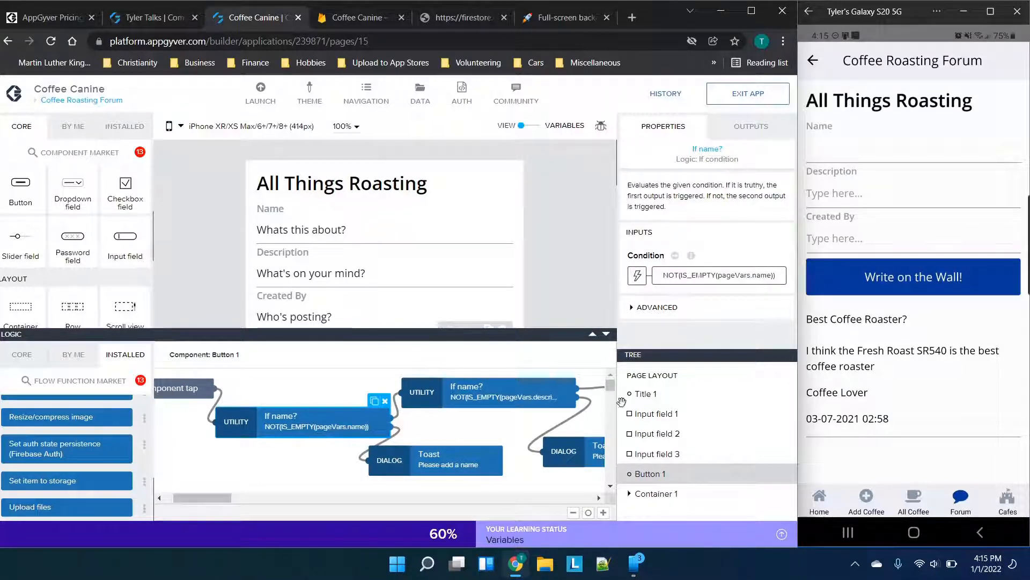
pyautogui.moveTo(209, 502); pyautogui.dragTo(200, 502)
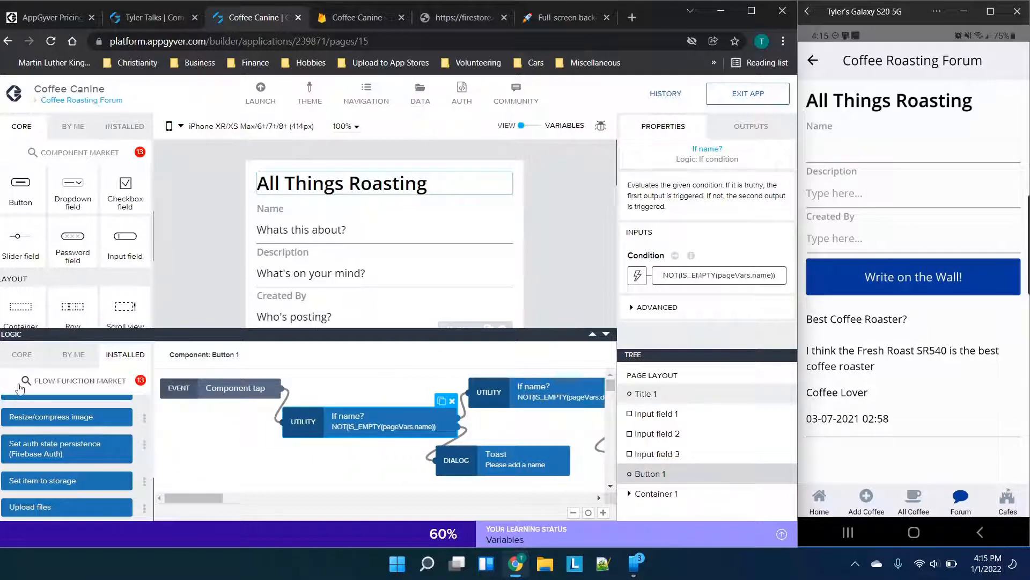
# Add an If condition from the core flow functions to the button's logic and remove it again
pyautogui.click(23, 355)
pyautogui.scroll(-5, 39, 402)
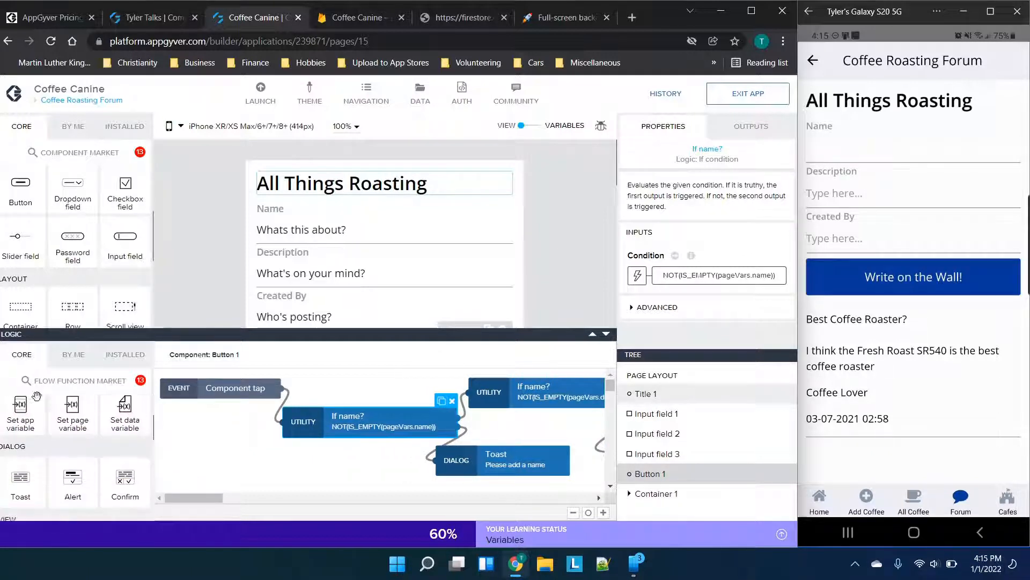
pyautogui.scroll(-6, 36, 396)
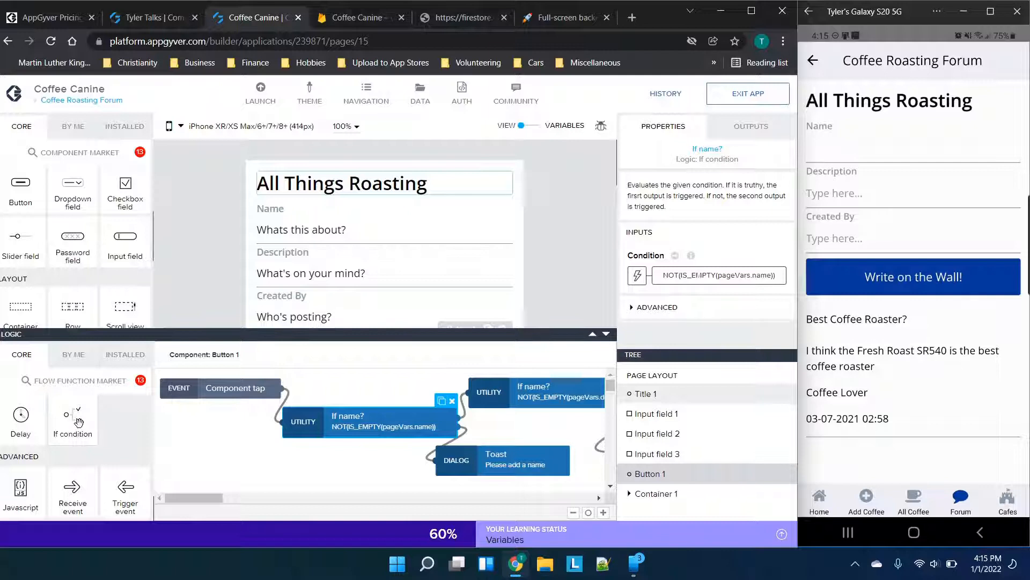
pyautogui.moveTo(129, 433); pyautogui.dragTo(231, 454)
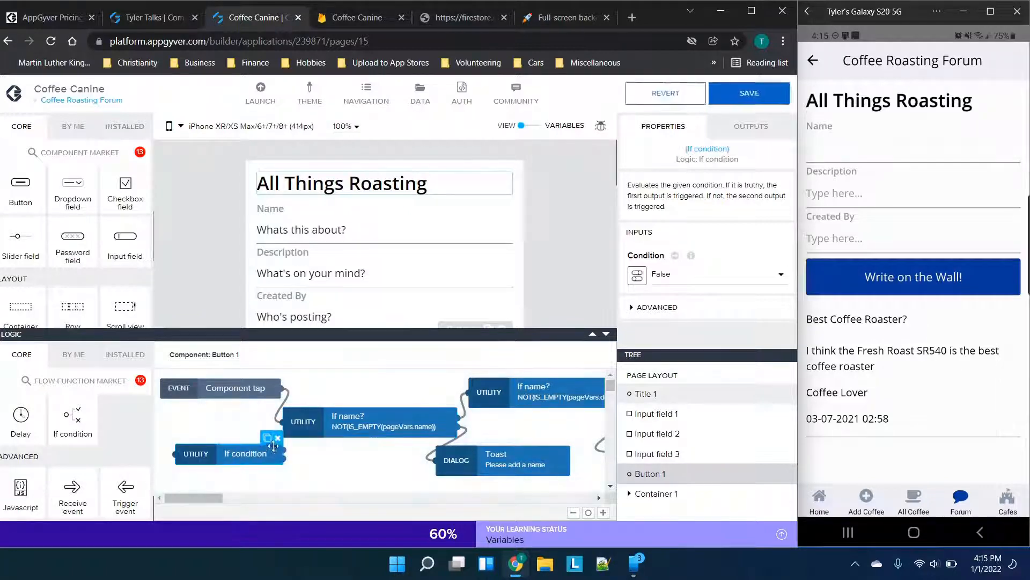
pyautogui.click(277, 438)
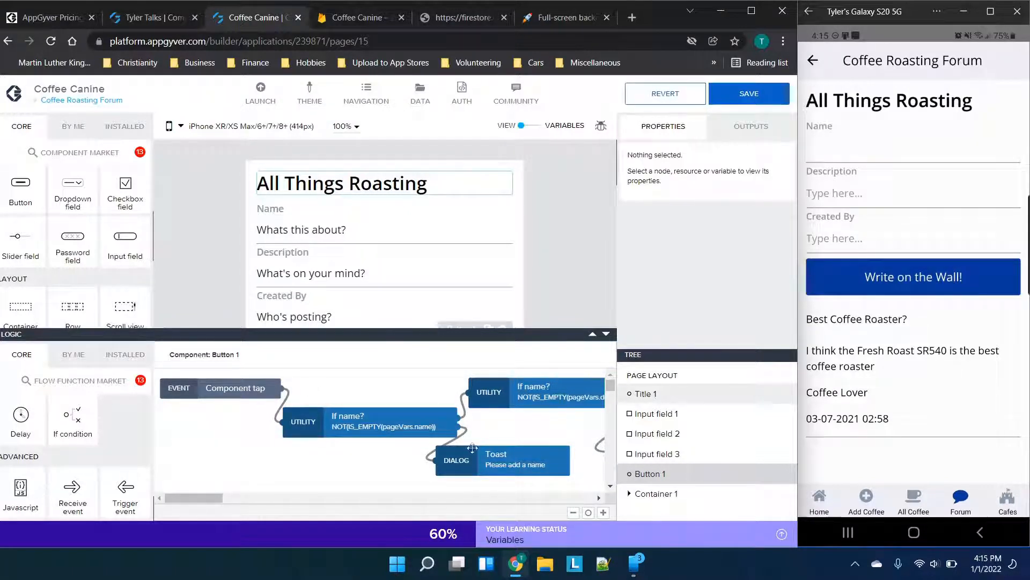
# Inspect the formula behind the If condition that checks the name and close it without editing
pyautogui.click(408, 426)
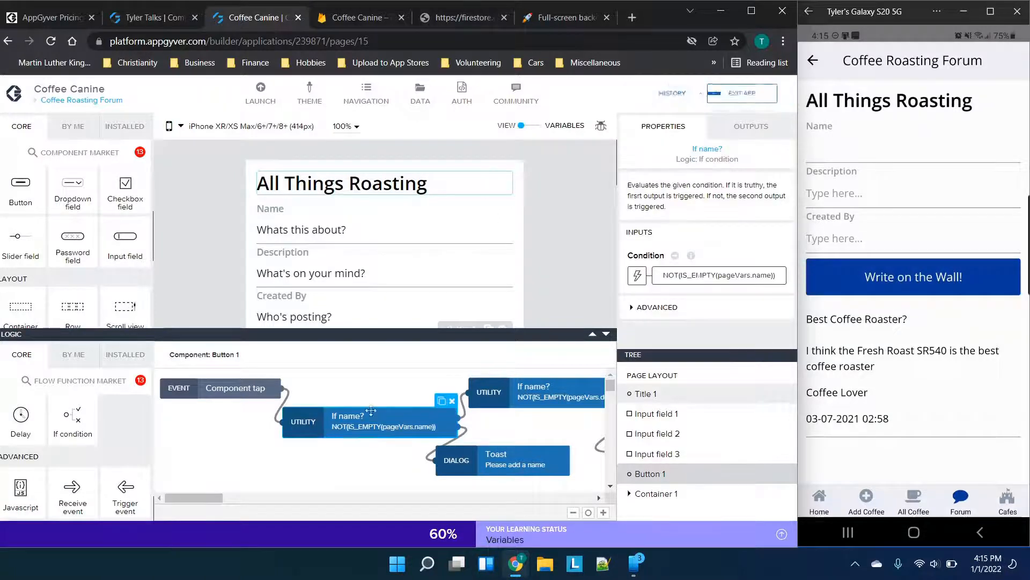
pyautogui.click(664, 276)
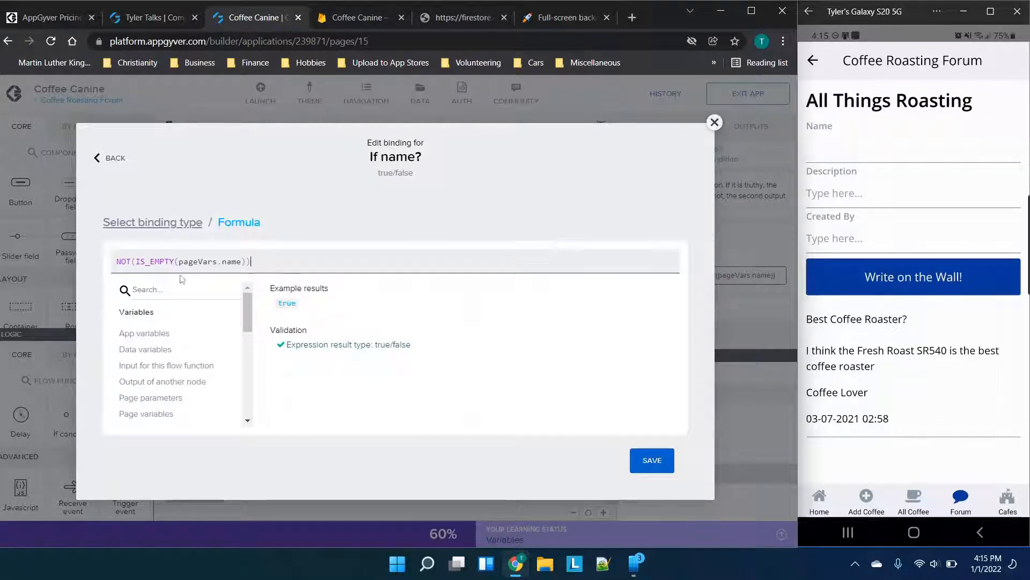
pyautogui.click(714, 123)
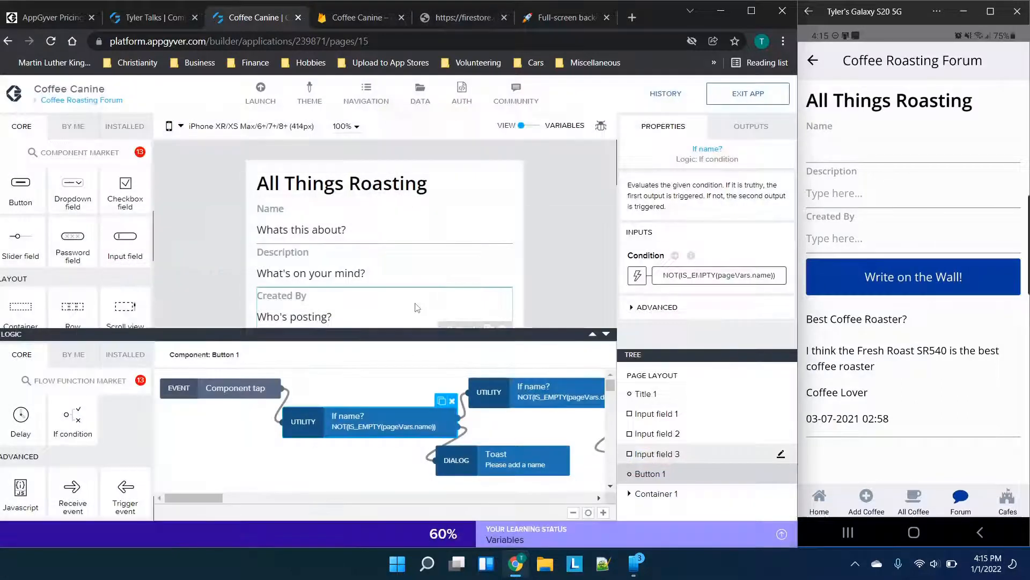
# Check which variable the Name input field is bound to and return to the "Write on the Wall!" button's logic
pyautogui.moveTo(185, 501); pyautogui.dragTo(195, 500)
pyautogui.click(293, 222)
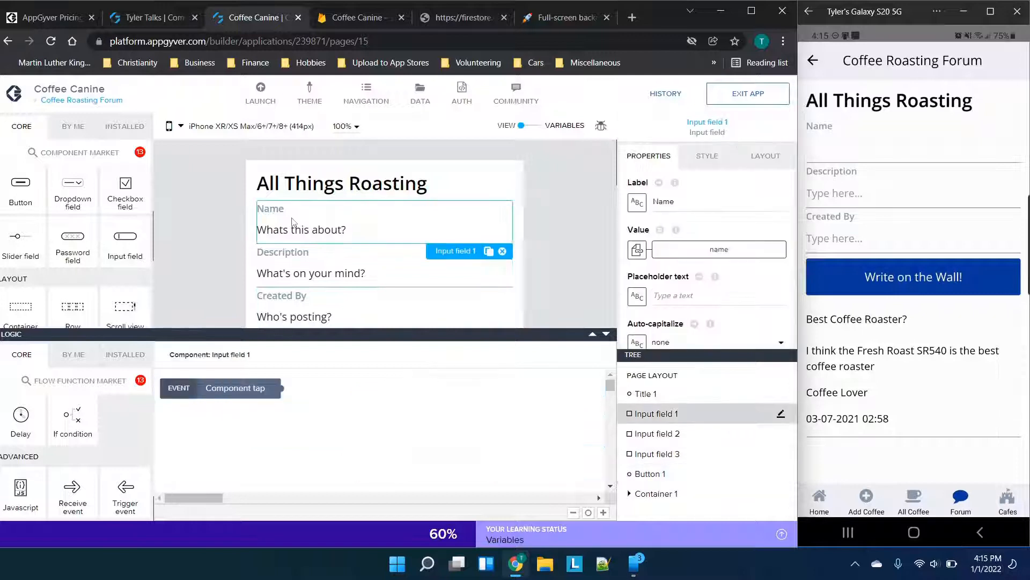
pyautogui.scroll(-2, 482, 281)
pyautogui.click(456, 270)
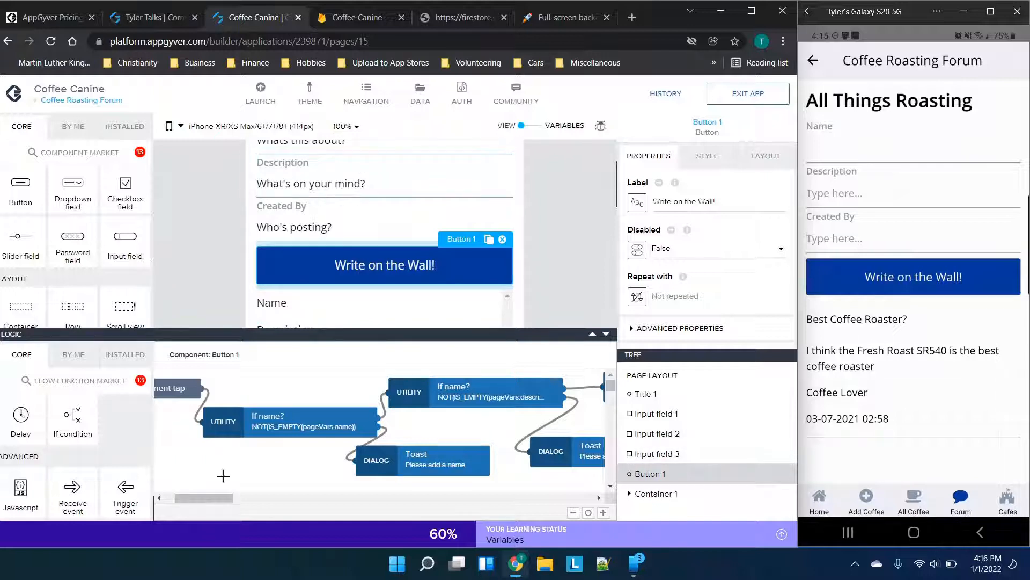
# Examine the message of the Toast that runs when the name check fails
pyautogui.moveTo(225, 501); pyautogui.dragTo(247, 502)
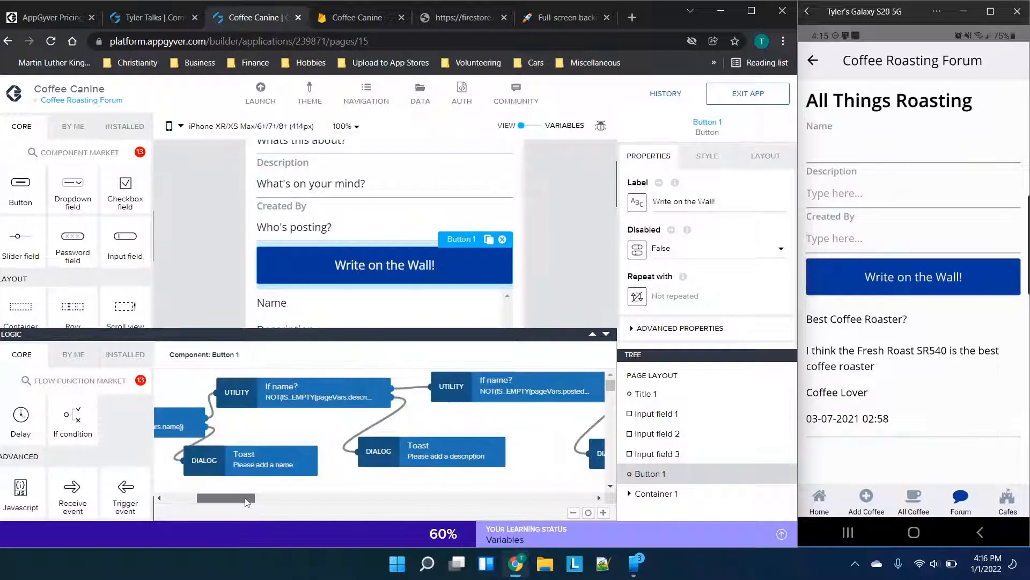
pyautogui.click(290, 399)
pyautogui.click(244, 462)
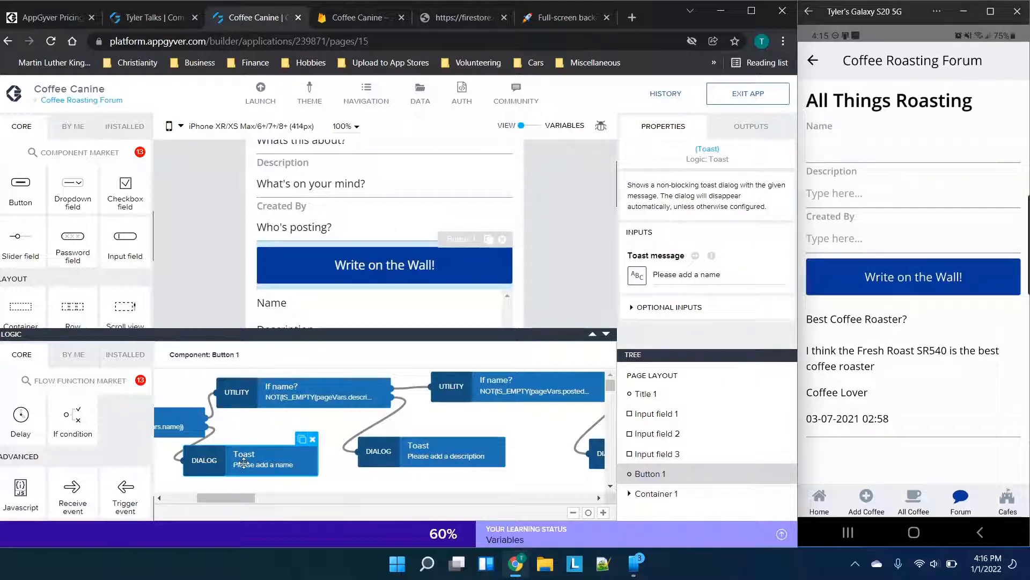
# Inspect the formula behind the If condition that checks the description and close it without editing
pyautogui.click(290, 380)
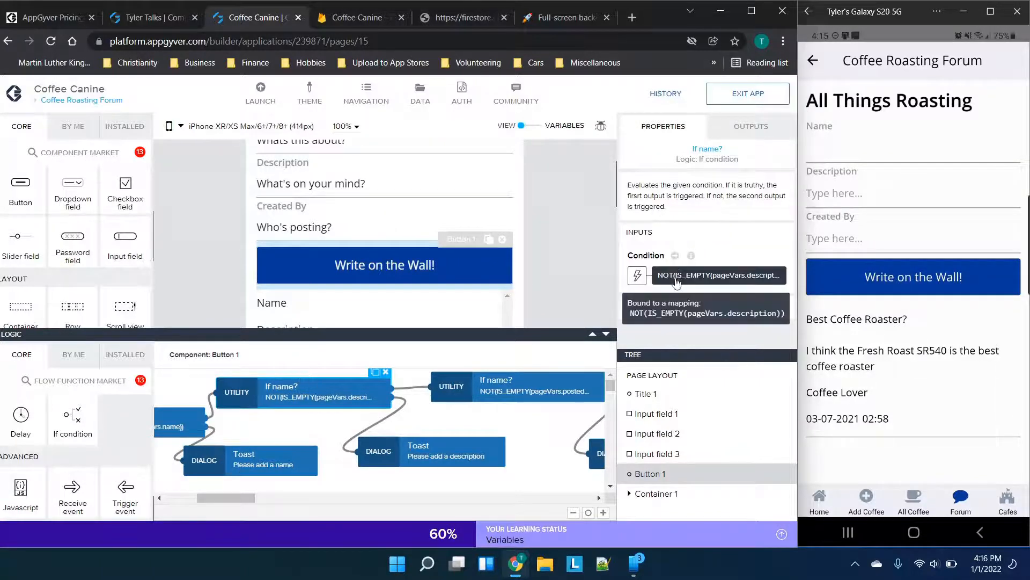
pyautogui.click(709, 275)
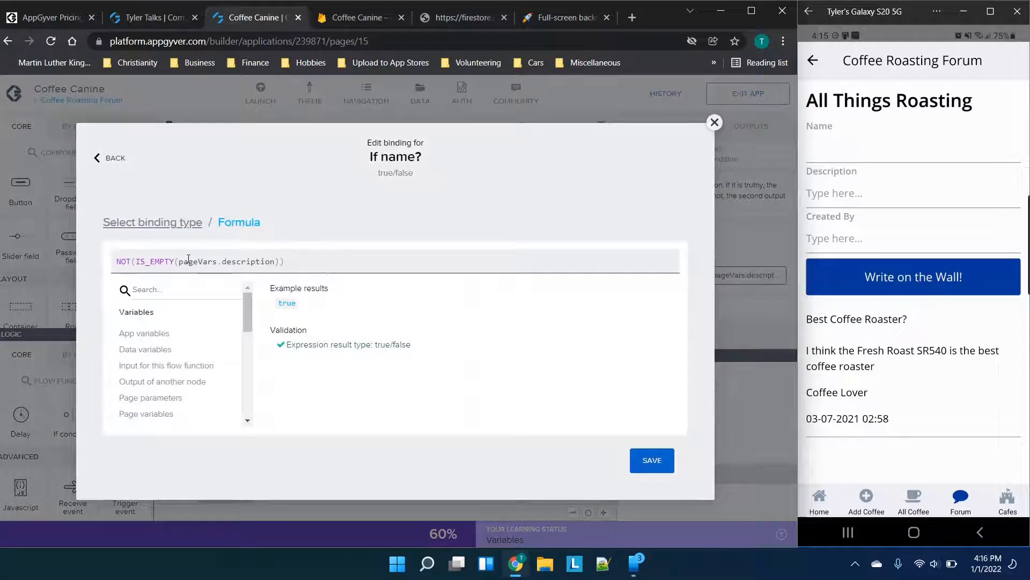
pyautogui.click(712, 124)
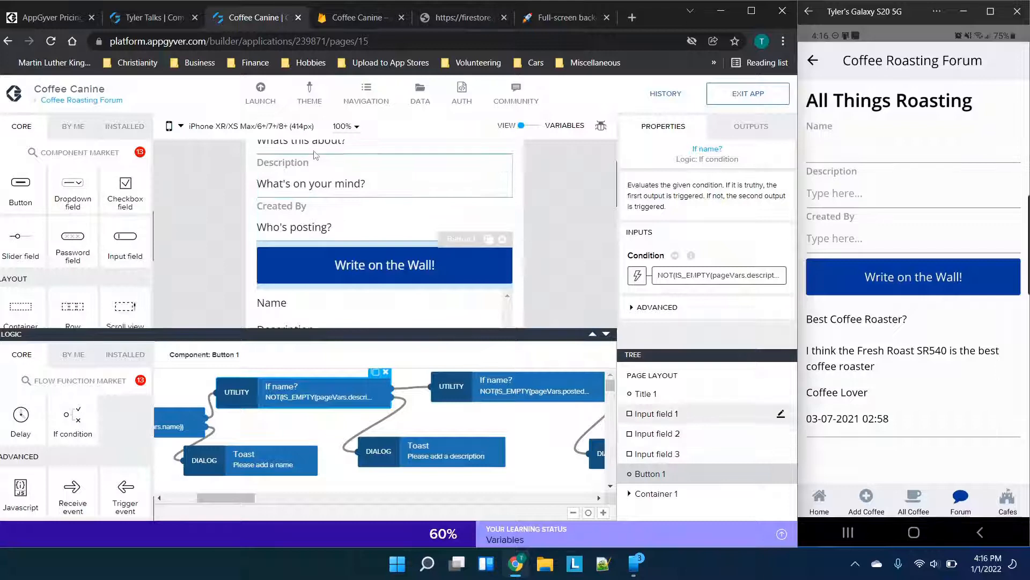
pyautogui.scroll(1, 301, 183)
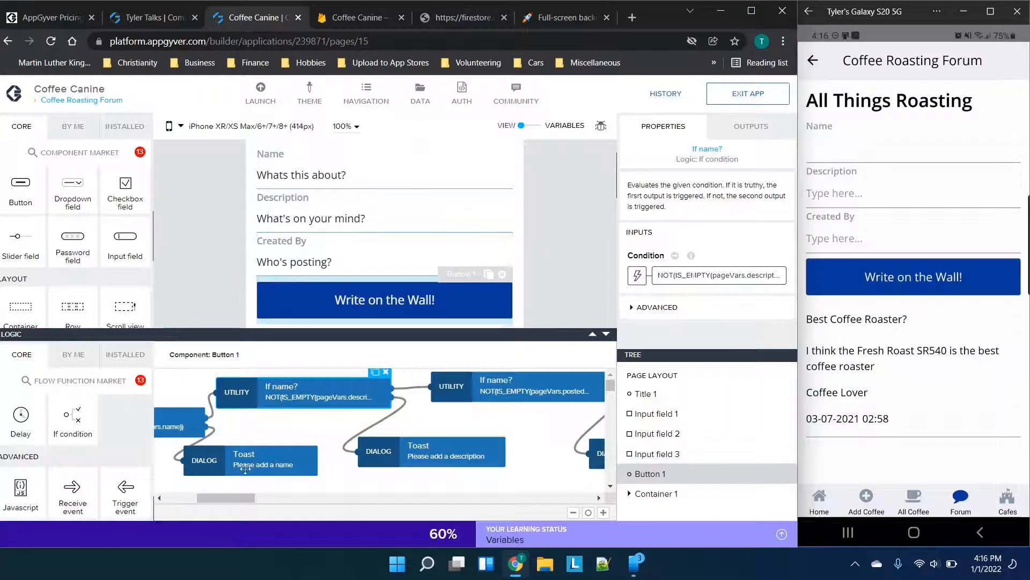
# Examine the "Write on the Wall!" button's tap logic, including its name checks and toasts, along with the available flow functions
pyautogui.moveTo(251, 498); pyautogui.dragTo(186, 502)
pyautogui.scroll(2, 99, 467)
pyautogui.scroll(-2, 100, 467)
pyautogui.scroll(-5, 100, 467)
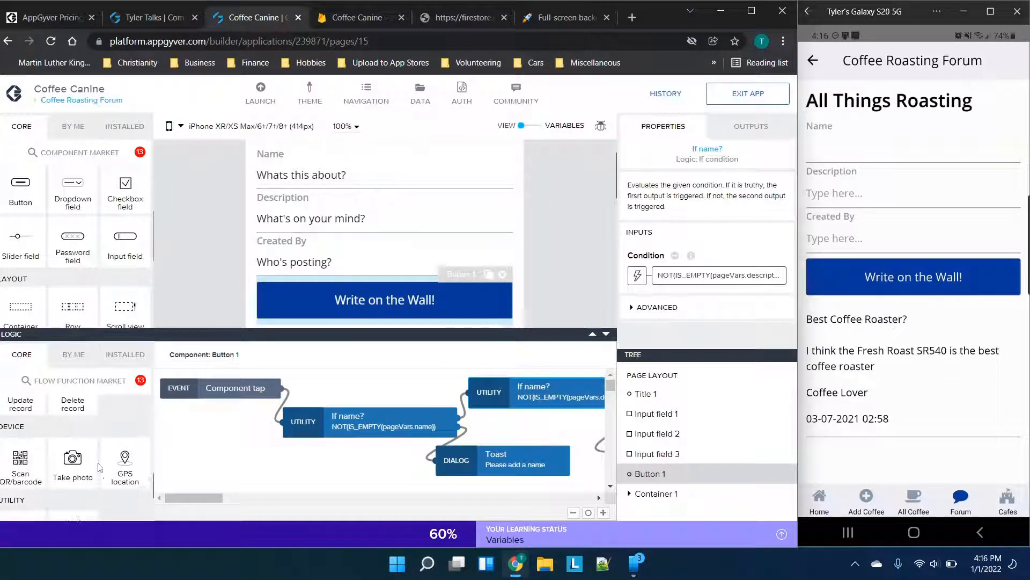
pyautogui.scroll(-5, 100, 467)
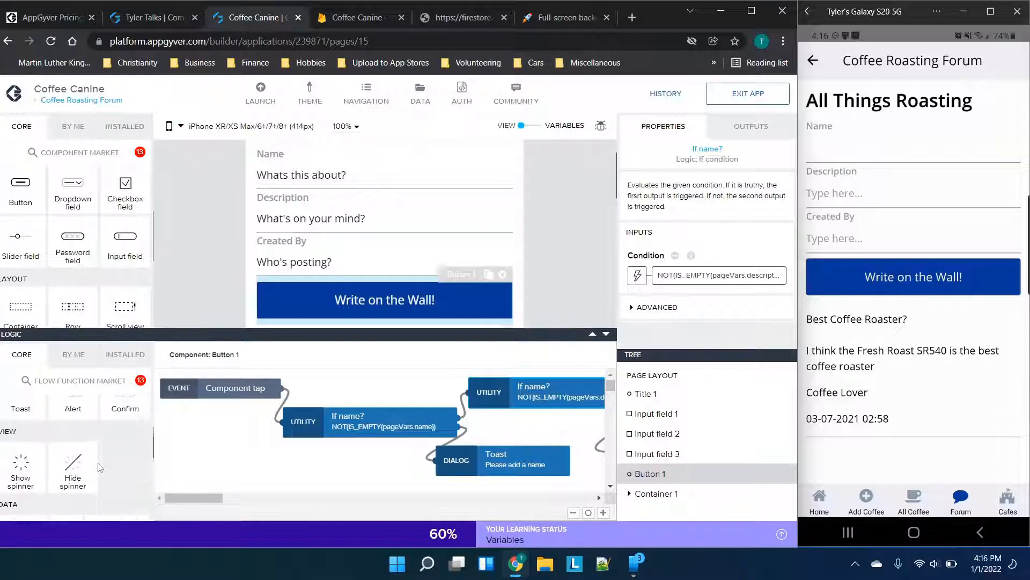
pyautogui.scroll(1, 100, 467)
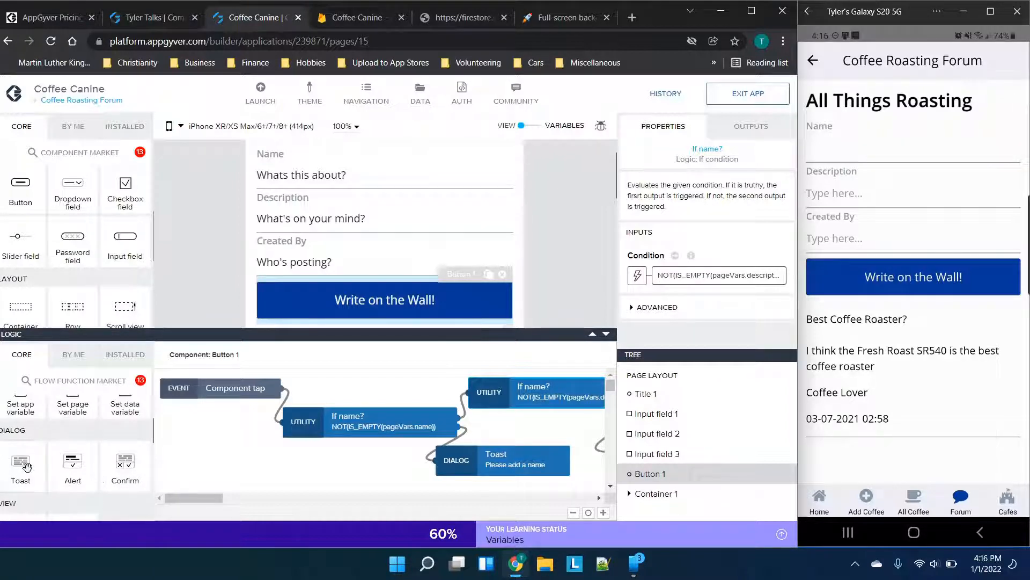
pyautogui.moveTo(121, 464); pyautogui.dragTo(309, 449)
pyautogui.moveTo(204, 497); pyautogui.dragTo(280, 492)
# Copy the Firestore address from the URL formula of the button's HTTP request
pyautogui.click(429, 408)
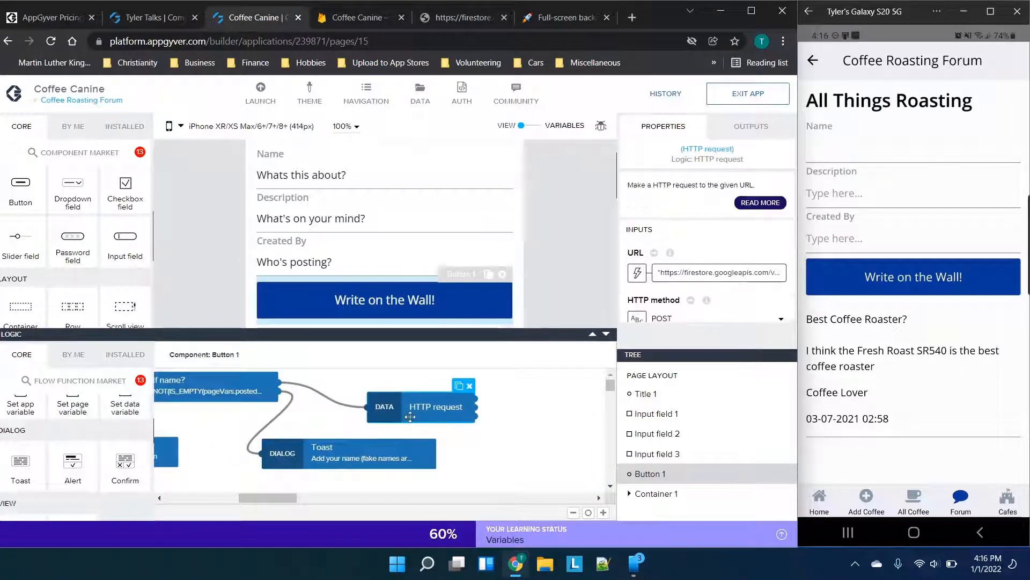
pyautogui.scroll(-1, 686, 312)
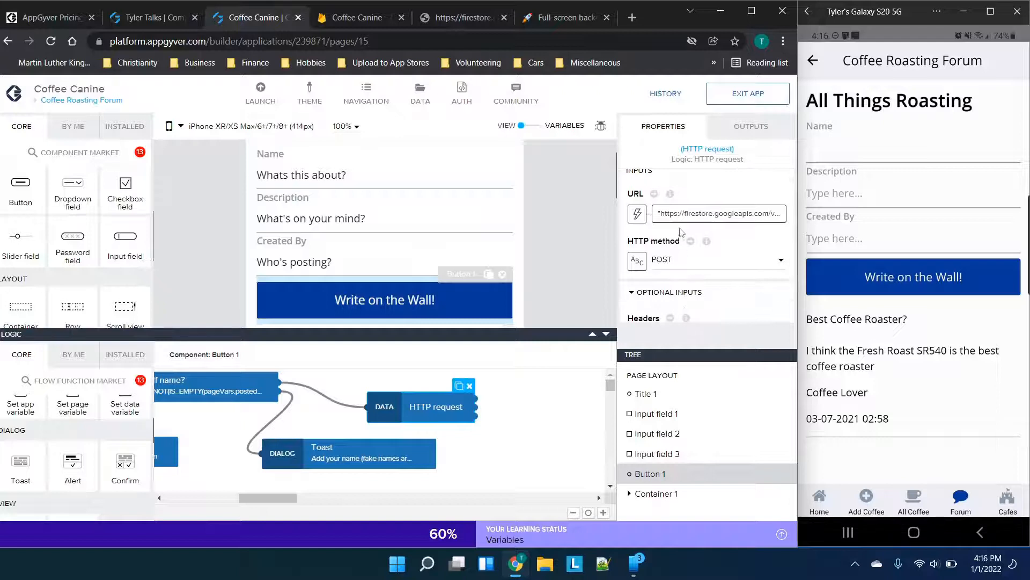
pyautogui.click(680, 222)
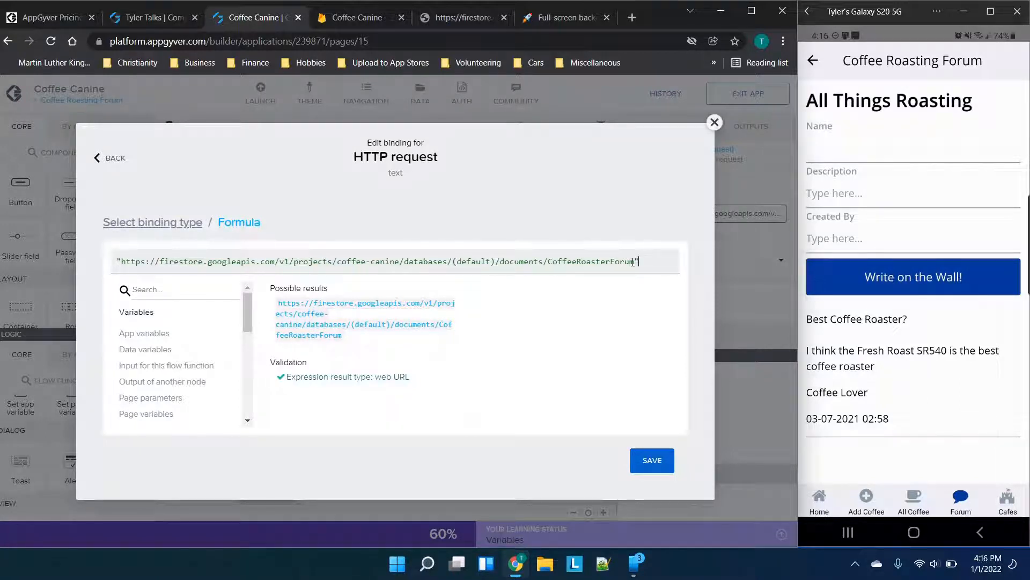
pyautogui.moveTo(635, 261); pyautogui.dragTo(456, 262)
pyautogui.click(524, 261)
pyautogui.moveTo(635, 261); pyautogui.dragTo(120, 267)
pyautogui.hotkey('ctrl', 'c')
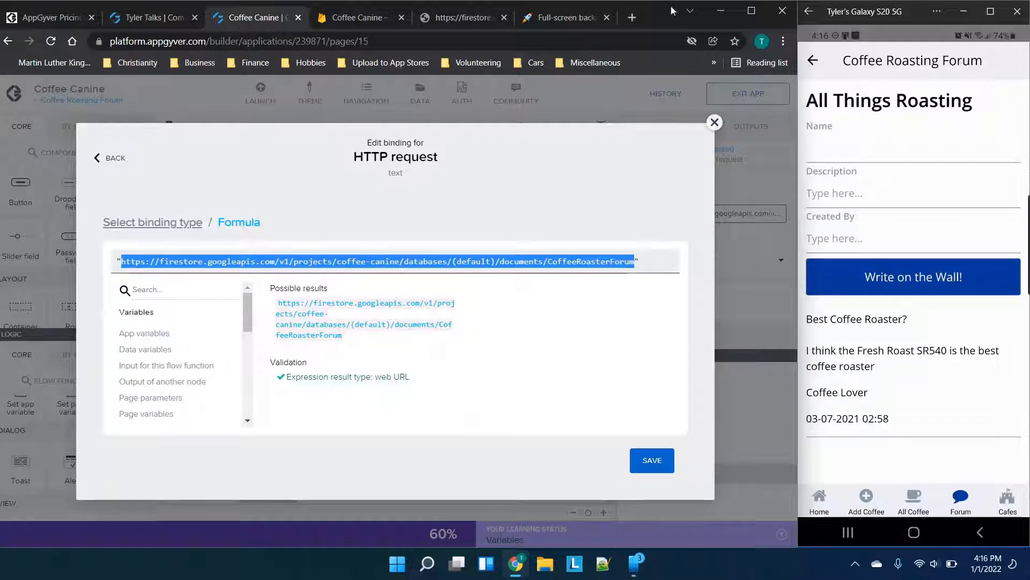
# Open the copied CoffeeRoasterForum address in a new browser tab and examine the Description, CreatedBy and Name fields
pyautogui.click(637, 18)
pyautogui.hotkey('ctrl', 'v')
pyautogui.press('Return')
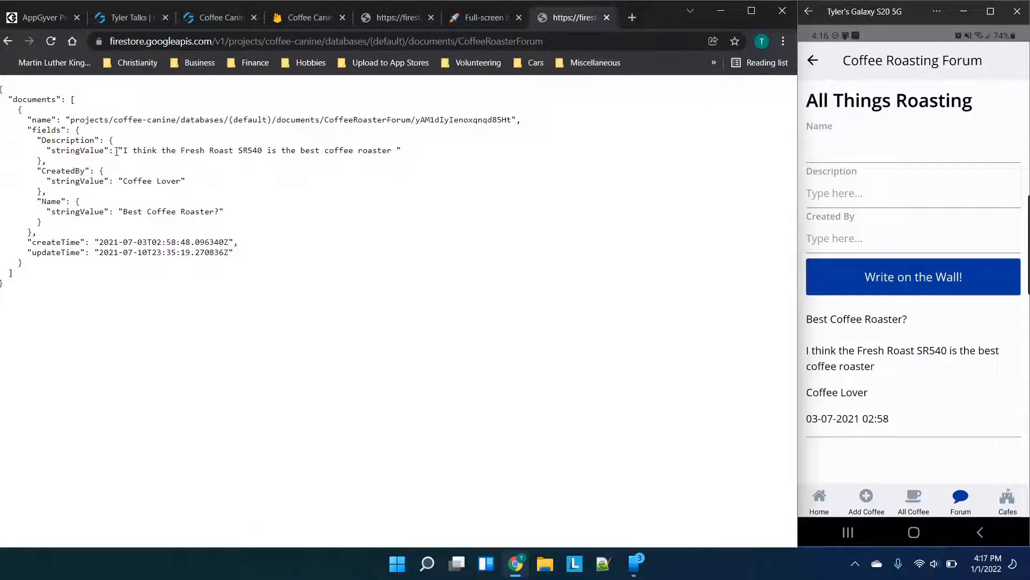
pyautogui.moveTo(115, 152); pyautogui.dragTo(176, 182)
pyautogui.moveTo(133, 212); pyautogui.dragTo(196, 212)
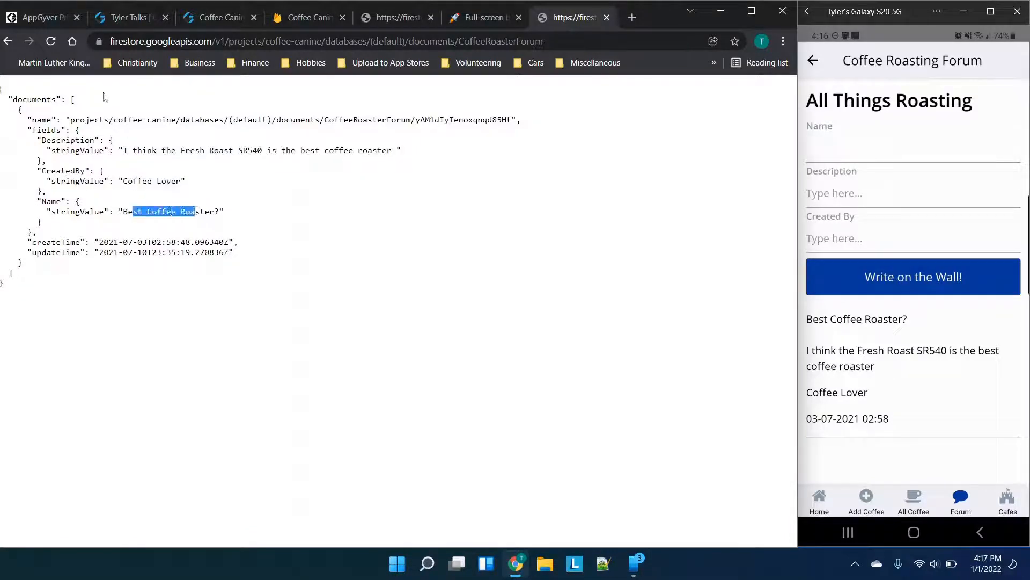
pyautogui.click(197, 207)
# Check the Icons document in the Firebase console and return to the HTTP request's URL formula in AppGyver
pyautogui.click(282, 18)
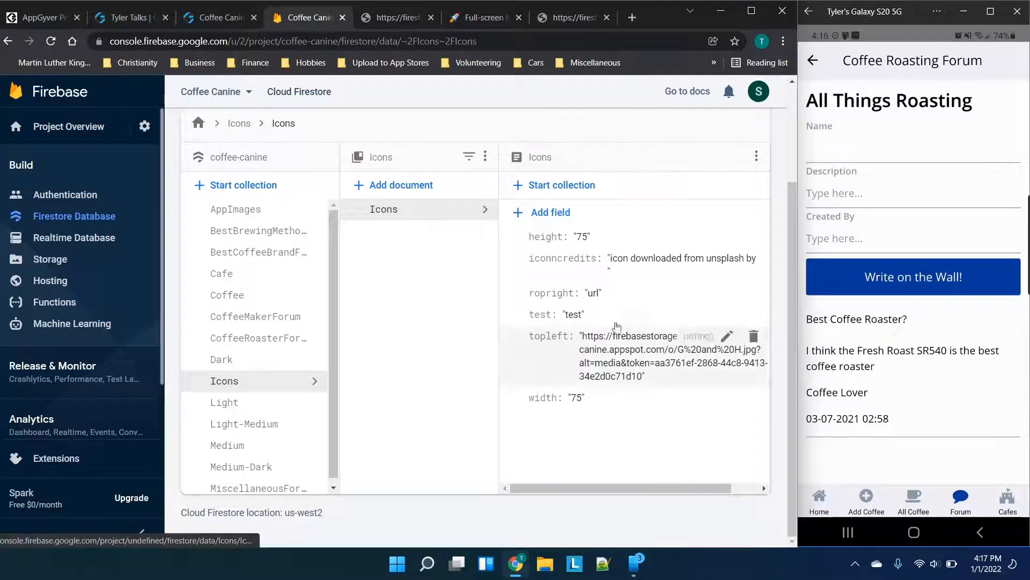
pyautogui.click(212, 18)
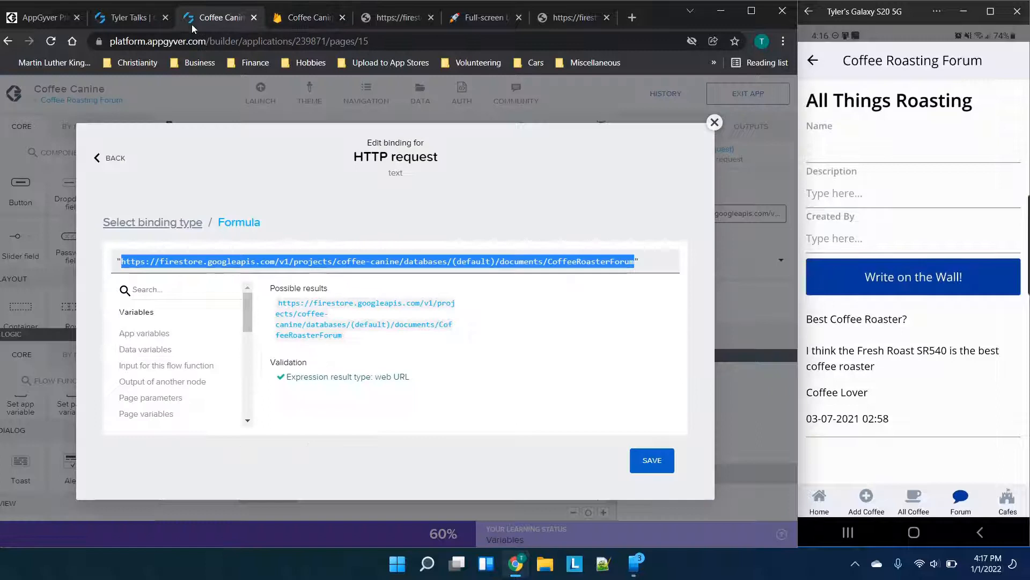
pyautogui.click(418, 260)
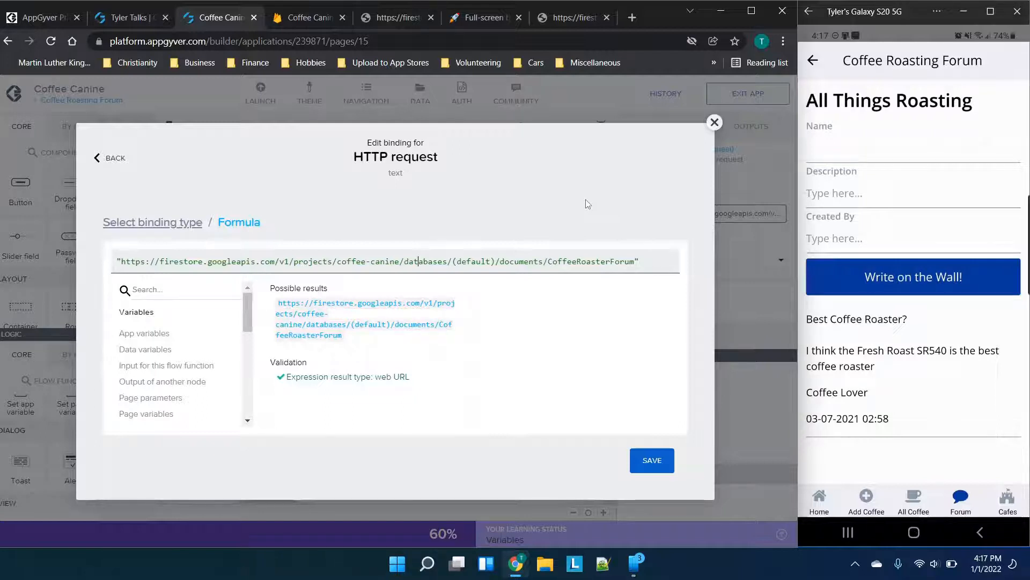
# In the phone preview, leave Coffee Canine, launch Tyler Talks and view Sample Interview Questions under Professional
pyautogui.click(813, 61)
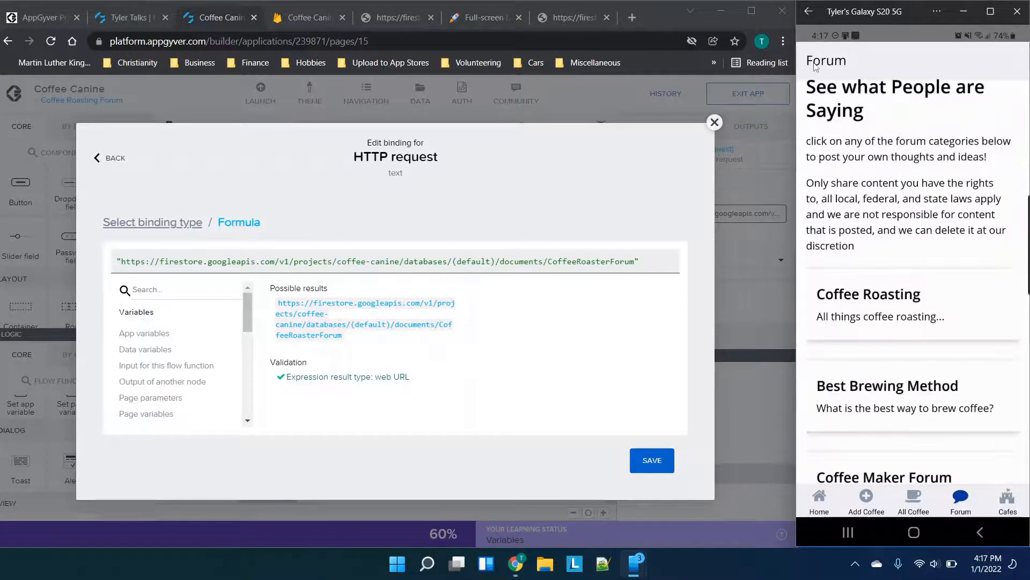
pyautogui.click(812, 15)
pyautogui.click(812, 15)
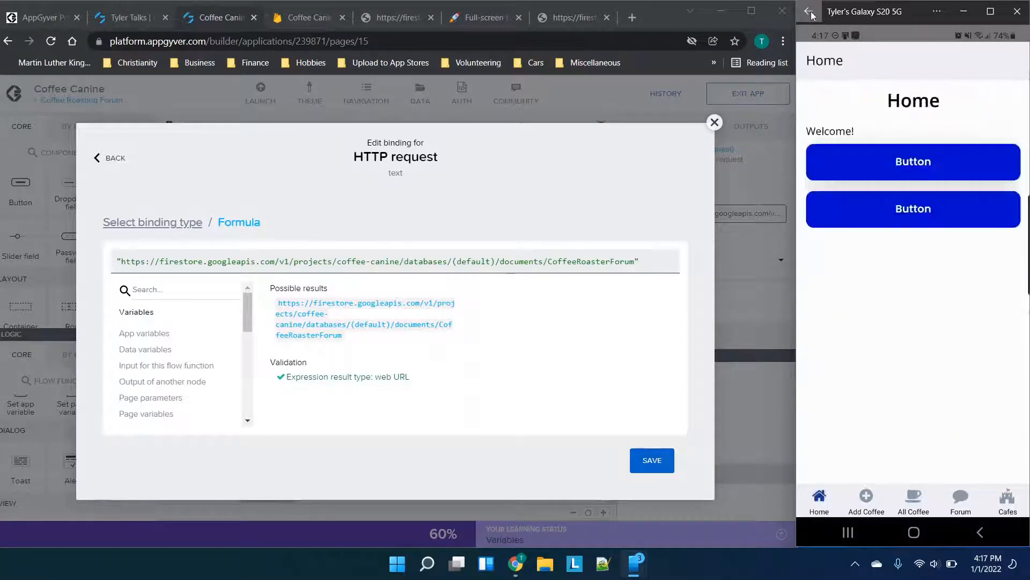
pyautogui.click(812, 15)
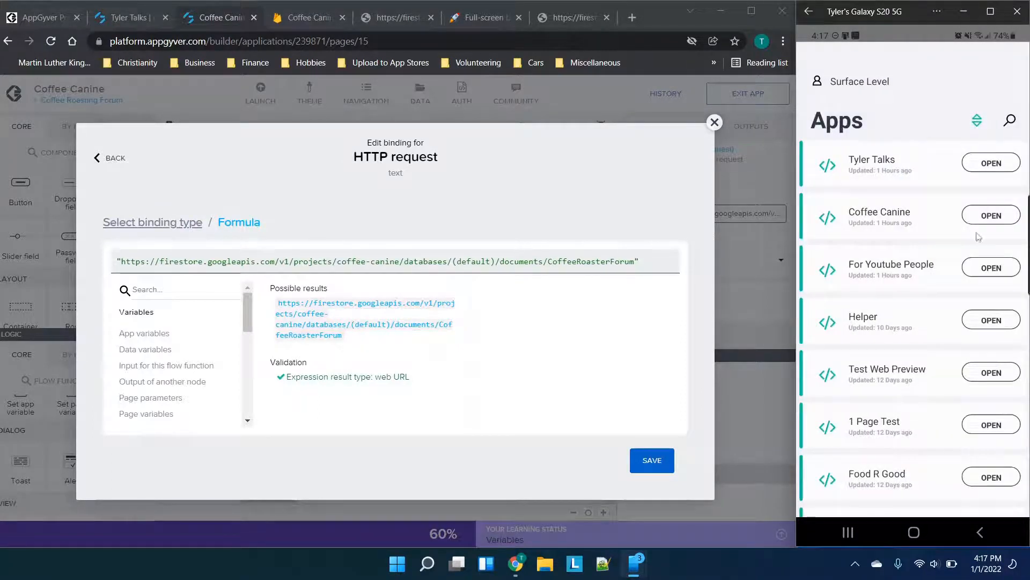
pyautogui.click(993, 166)
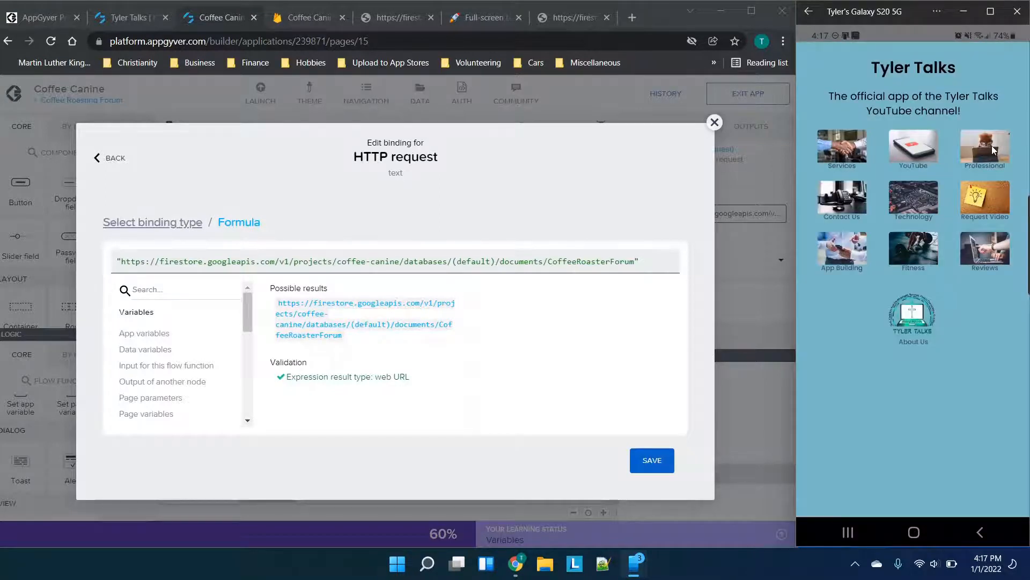
pyautogui.click(991, 146)
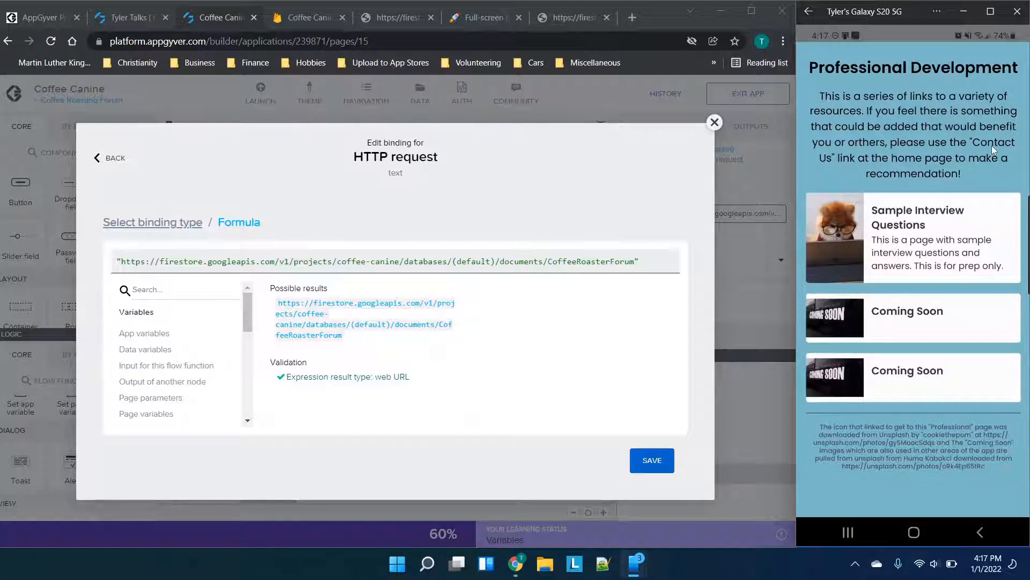
pyautogui.click(926, 241)
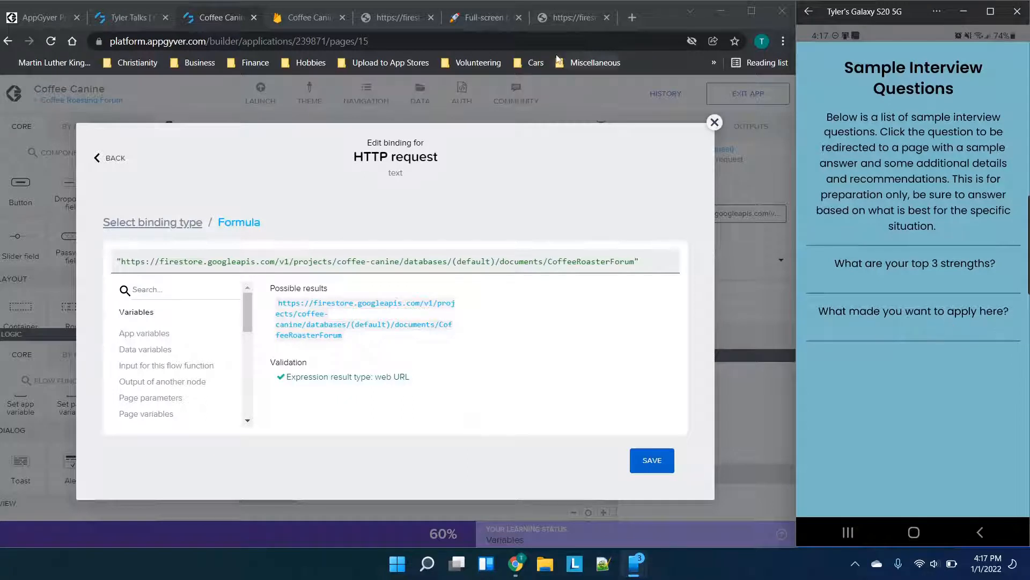
# Close the browser tab with the CoffeeRoasterForum data and return to the HTTP request's URL formula
pyautogui.click(406, 17)
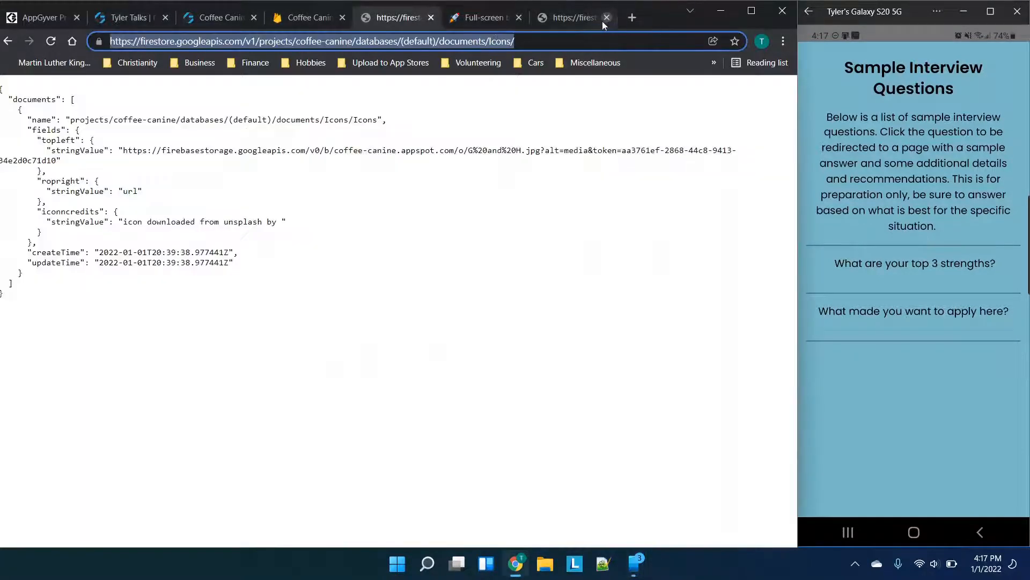
pyautogui.click(603, 20)
pyautogui.click(264, 18)
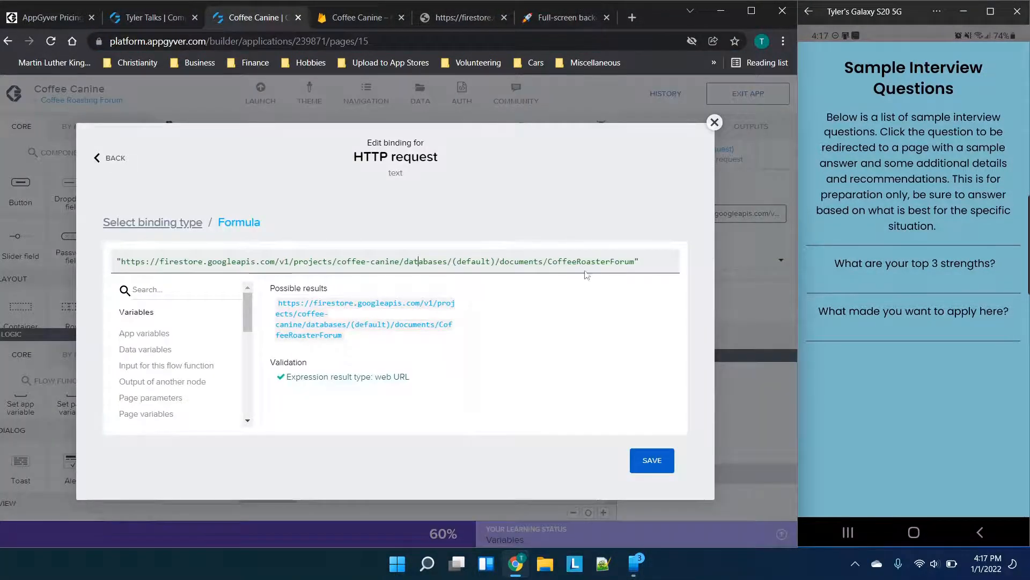
# In the Firebase console, start a root-level Firestore collection with the ID "Interviewquestions"
pyautogui.click(371, 18)
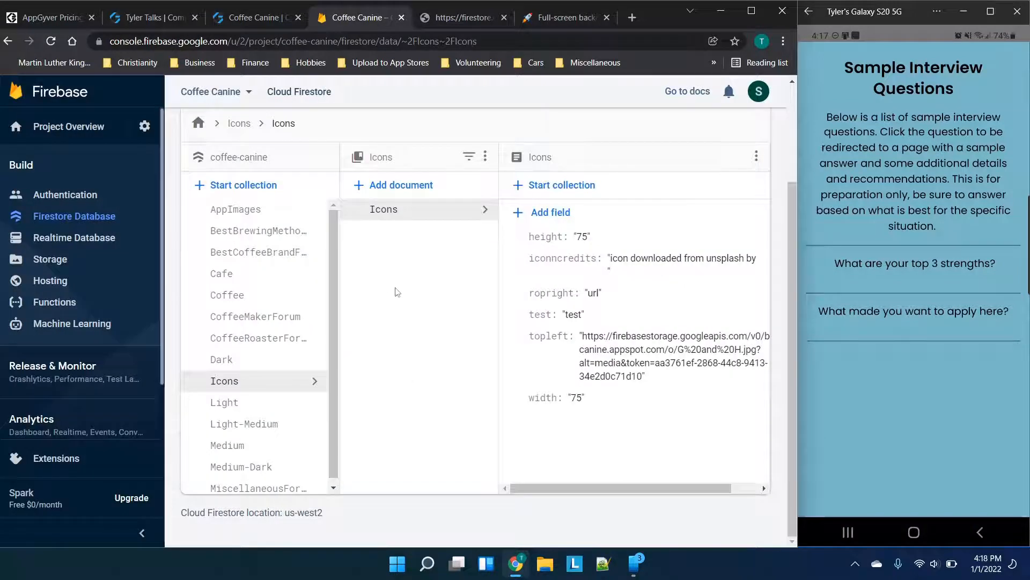
pyautogui.click(262, 187)
pyautogui.click(320, 348)
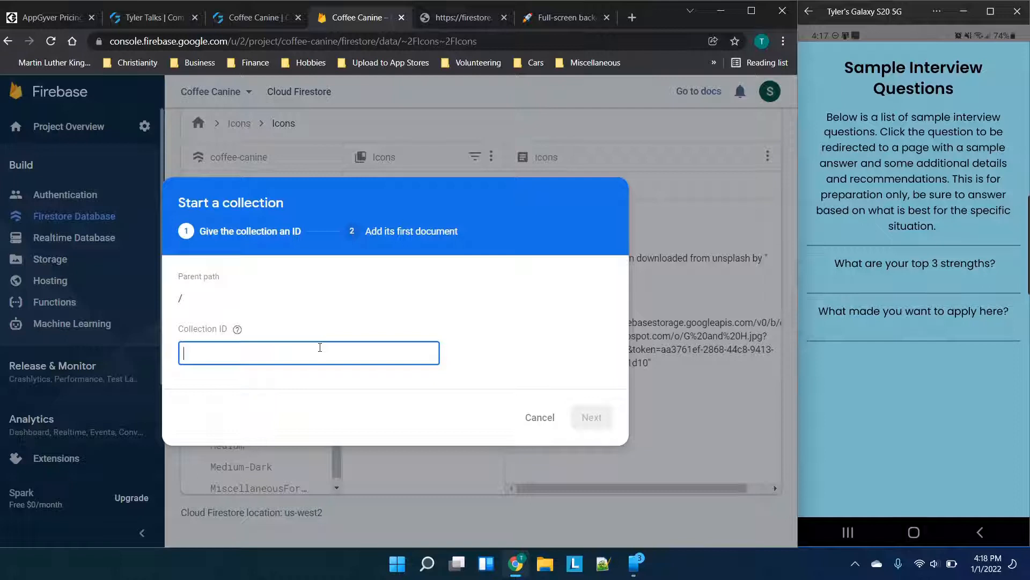
pyautogui.write('Interview')
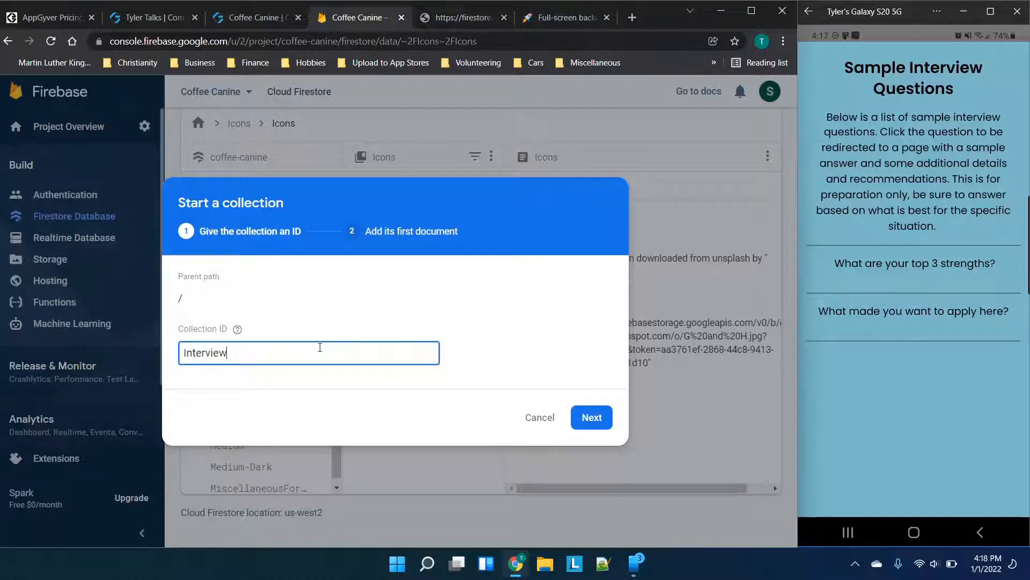
pyautogui.write('questions')
pyautogui.click(591, 417)
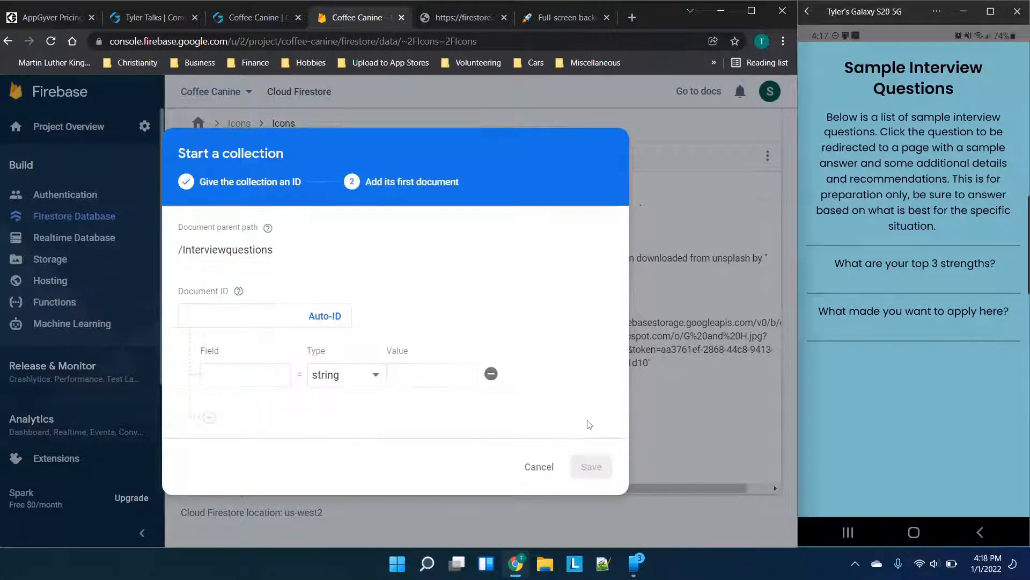
# Set the first document's ID to 1 and name its first string field "name"
pyautogui.click(238, 320)
pyautogui.write('1')
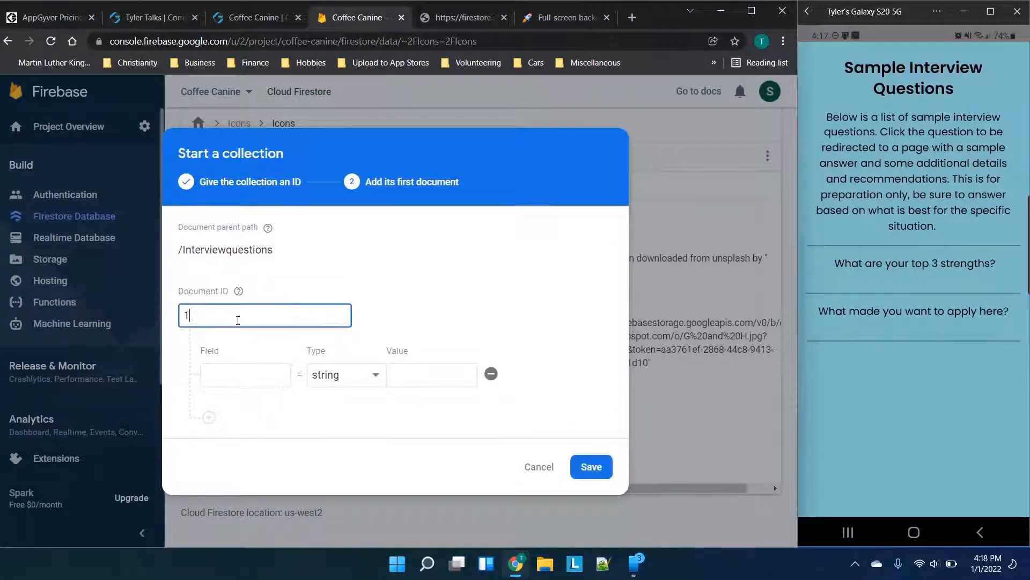
pyautogui.click(263, 375)
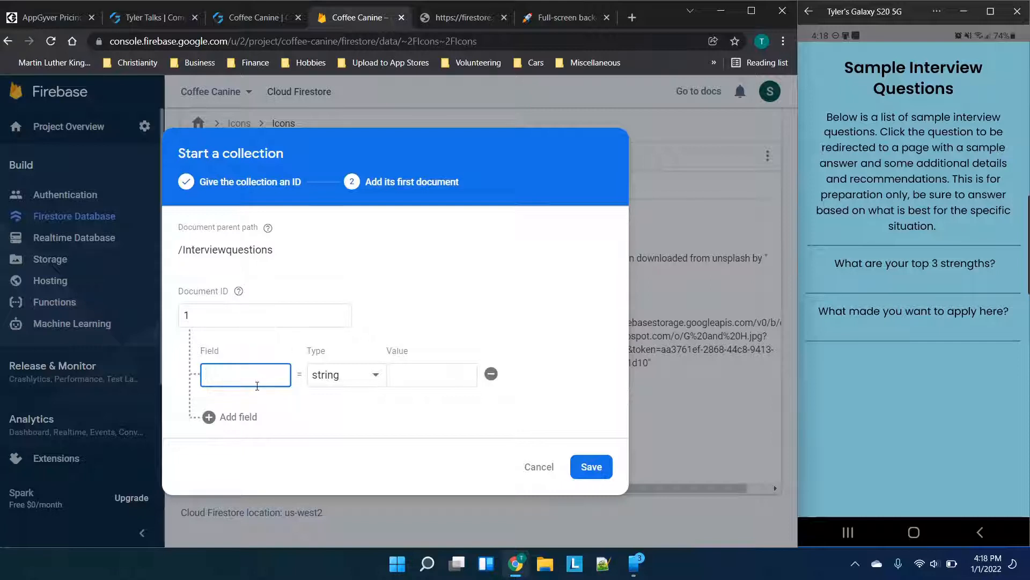
pyautogui.write('me')
# Add two more string fields named "answer" and "toconsider", using the phone's top 3 strengths question page as reference
pyautogui.click(240, 410)
pyautogui.click(237, 410)
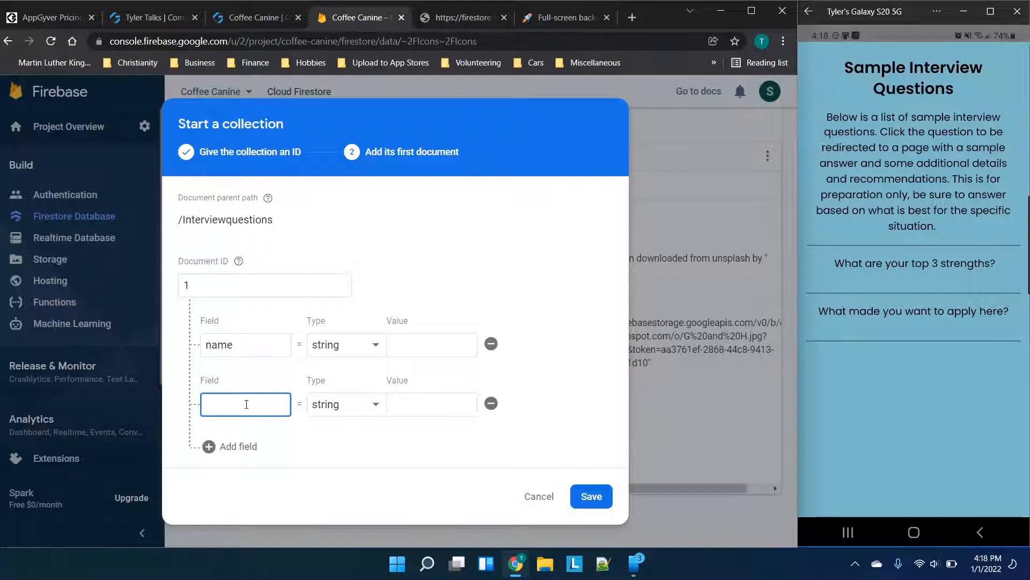
pyautogui.click(904, 265)
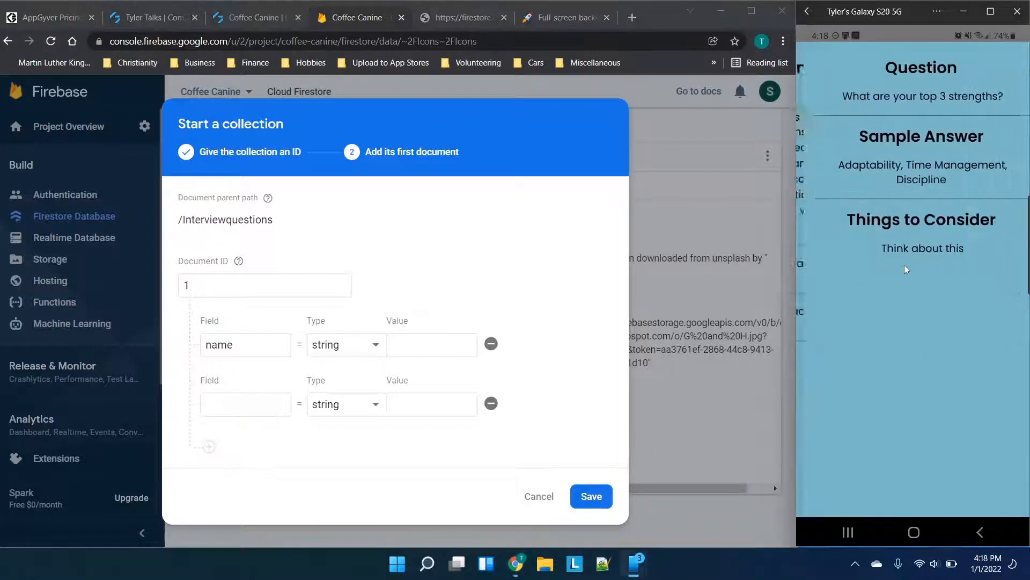
pyautogui.click(279, 397)
pyautogui.write('answer')
pyautogui.click(236, 446)
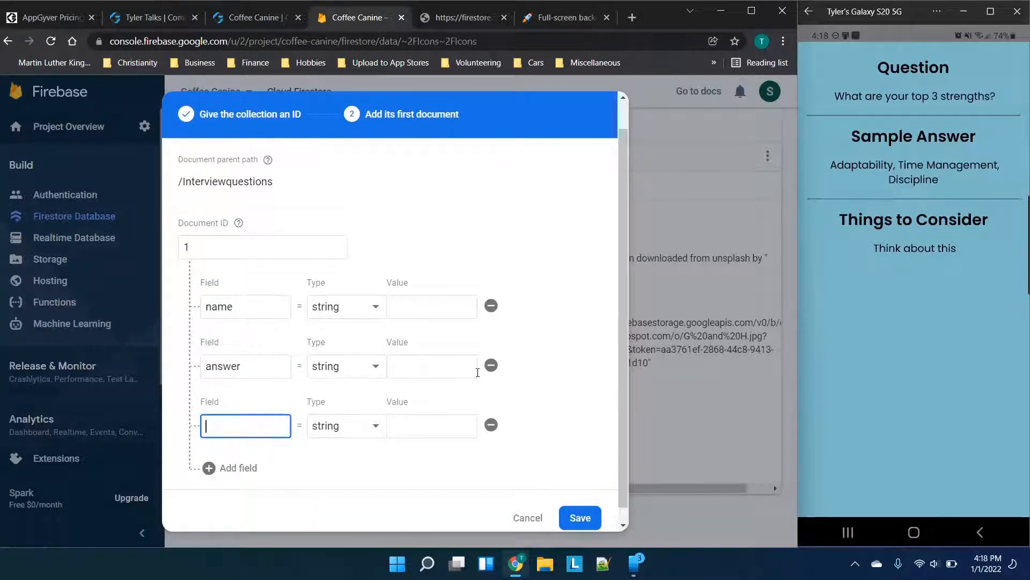
pyautogui.write('to con')
pyautogui.press('BackSpace')
pyautogui.write('consider')
# Set the values to "name", "answer" and "think about it" for the three fields and save the document
pyautogui.click(444, 302)
pyautogui.write('name')
pyautogui.press('Tab')
pyautogui.press('Tab')
pyautogui.press('Tab')
pyautogui.press('Tab')
pyautogui.write('answer')
pyautogui.click(430, 423)
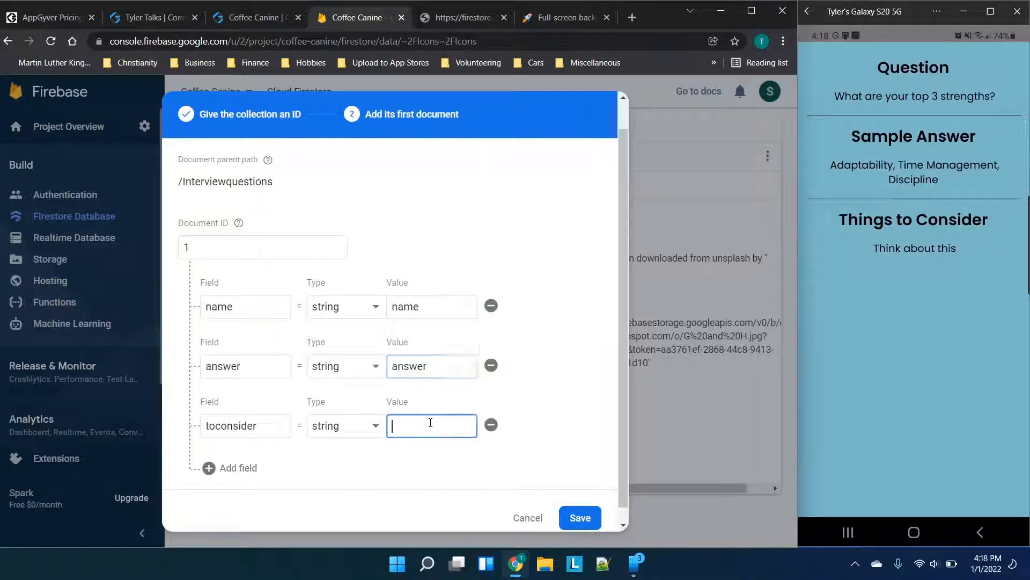
pyautogui.write('think about it')
pyautogui.click(584, 518)
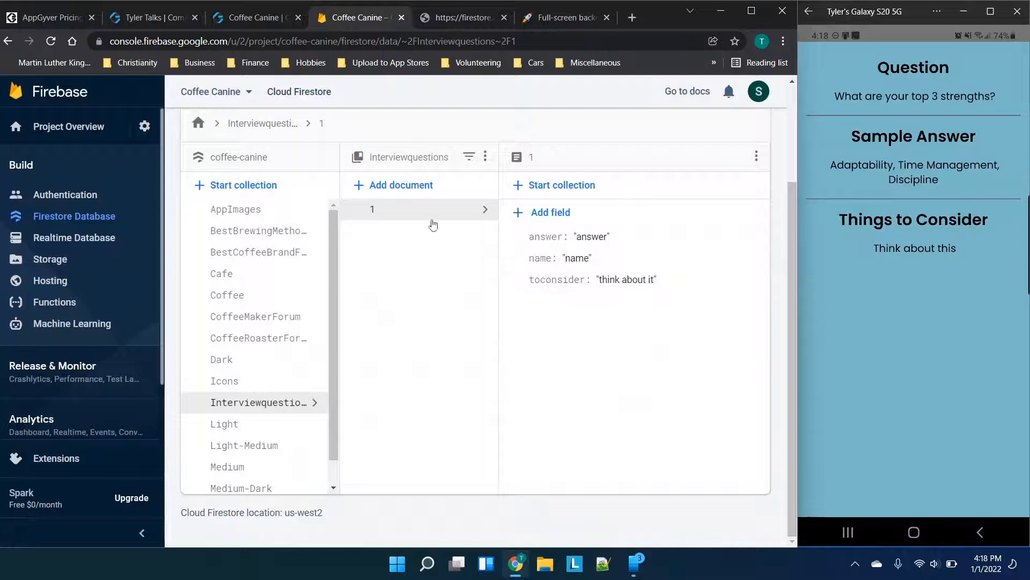
# Switch back to AppGyver, review the full CoffeeRoasterForum address in the HTTP request's URL formula, and close the binding editor
pyautogui.click(262, 27)
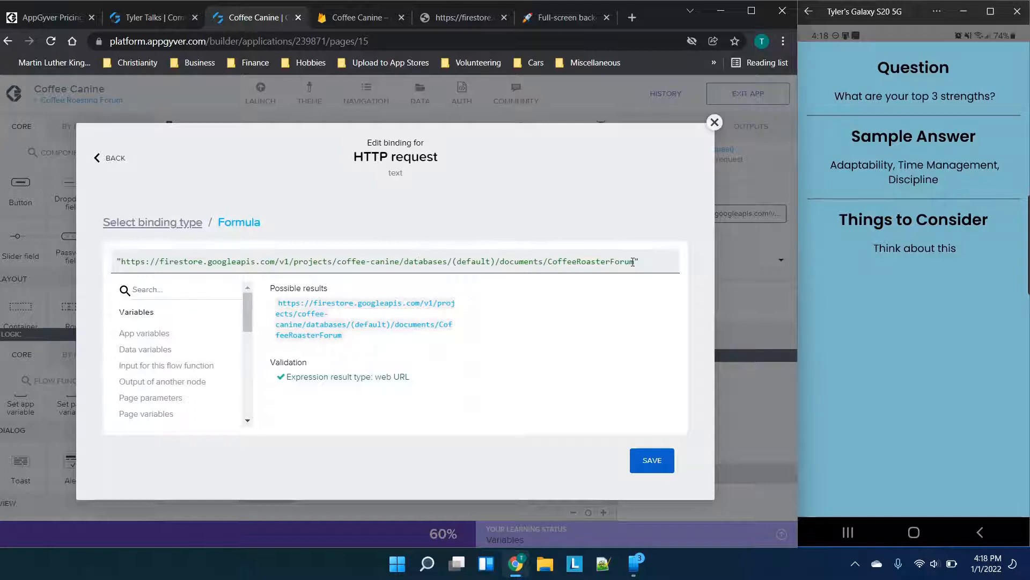
pyautogui.moveTo(636, 262); pyautogui.dragTo(123, 279)
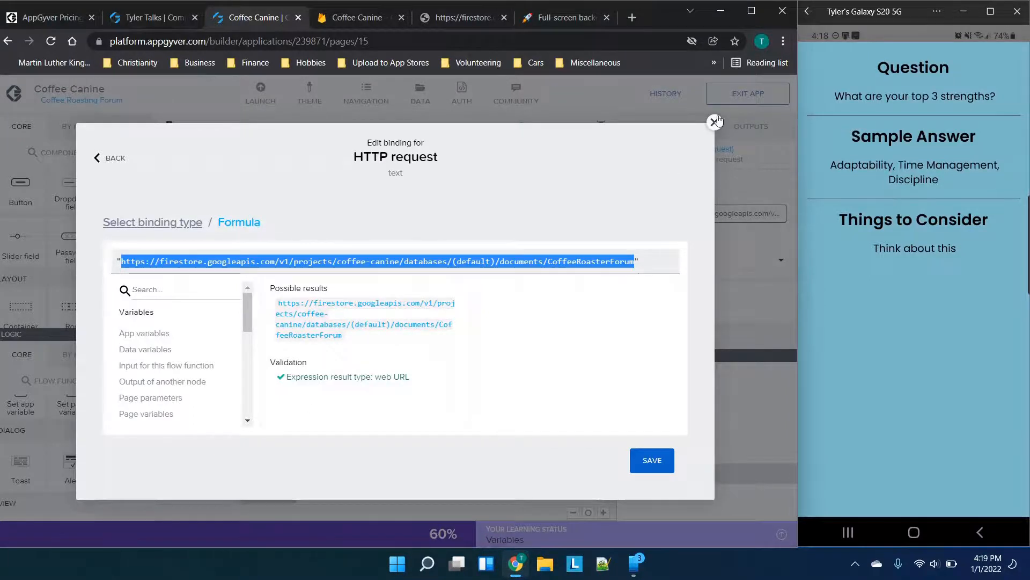
pyautogui.press('Escape')
# Select the first Name paragraph below the "Write on the Wall!" button to examine its content binding and tap logic
pyautogui.scroll(1, 495, 239)
pyautogui.scroll(-5, 494, 236)
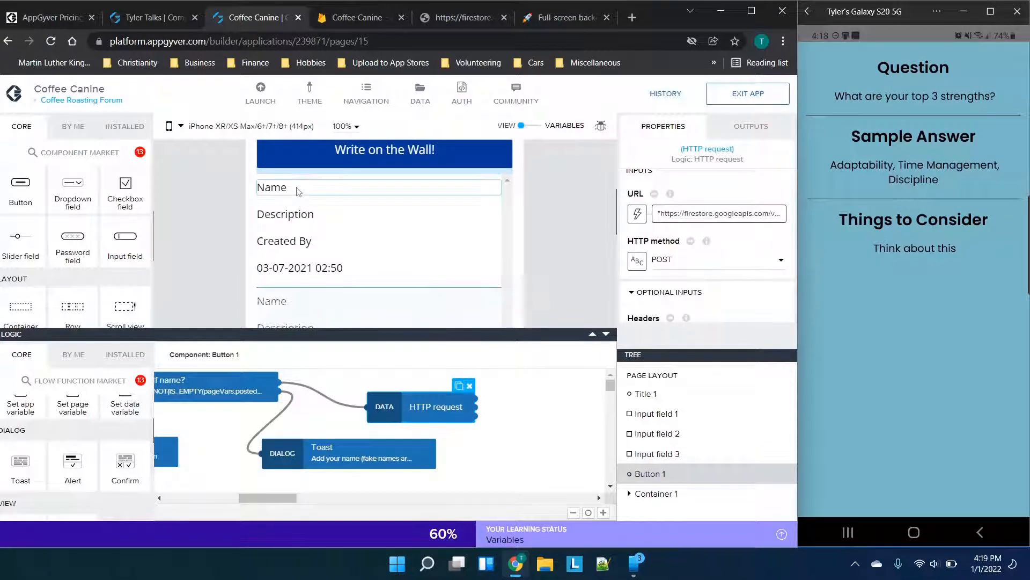
pyautogui.click(311, 187)
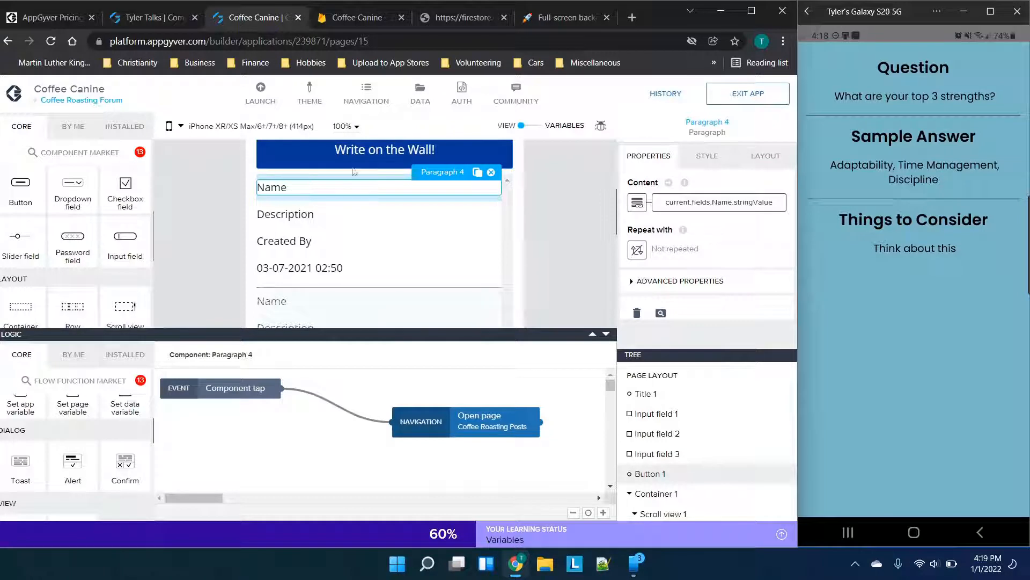
# Open the app's Test page and look over its service items, extra text and attribution line
pyautogui.click(55, 101)
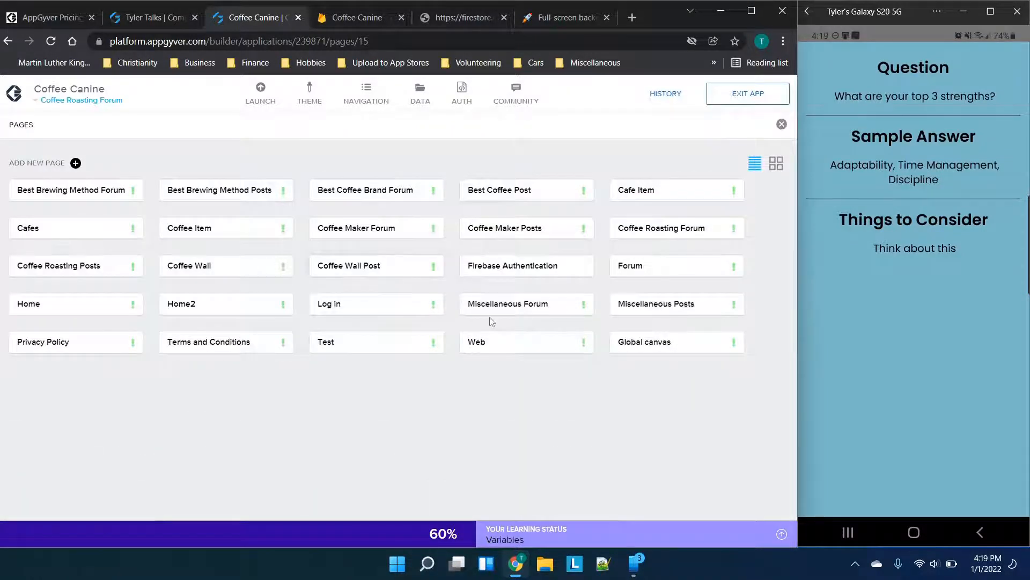
pyautogui.click(366, 347)
pyautogui.scroll(-2, 414, 237)
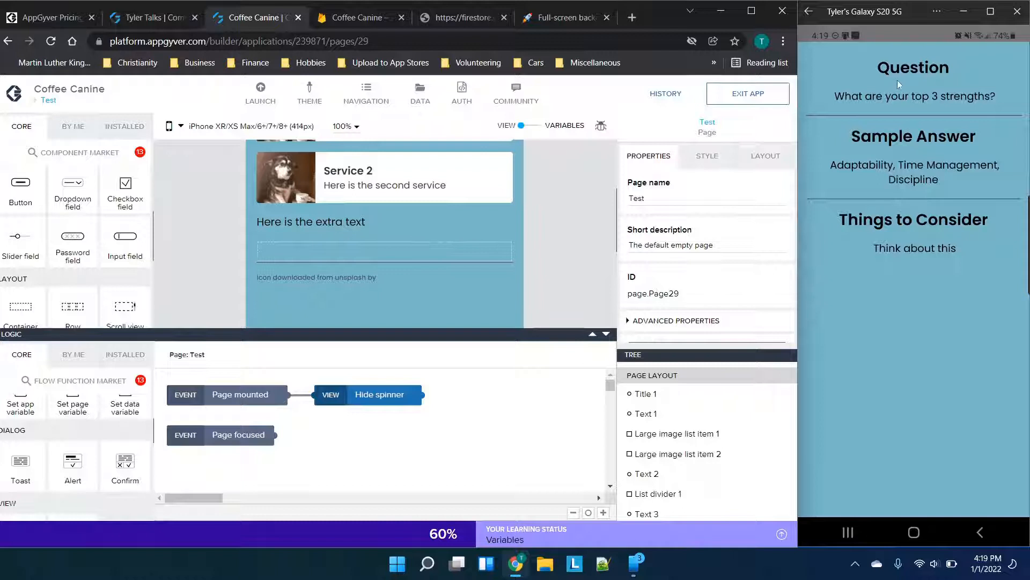
pyautogui.scroll(-1, 392, 245)
pyautogui.scroll(3, 391, 245)
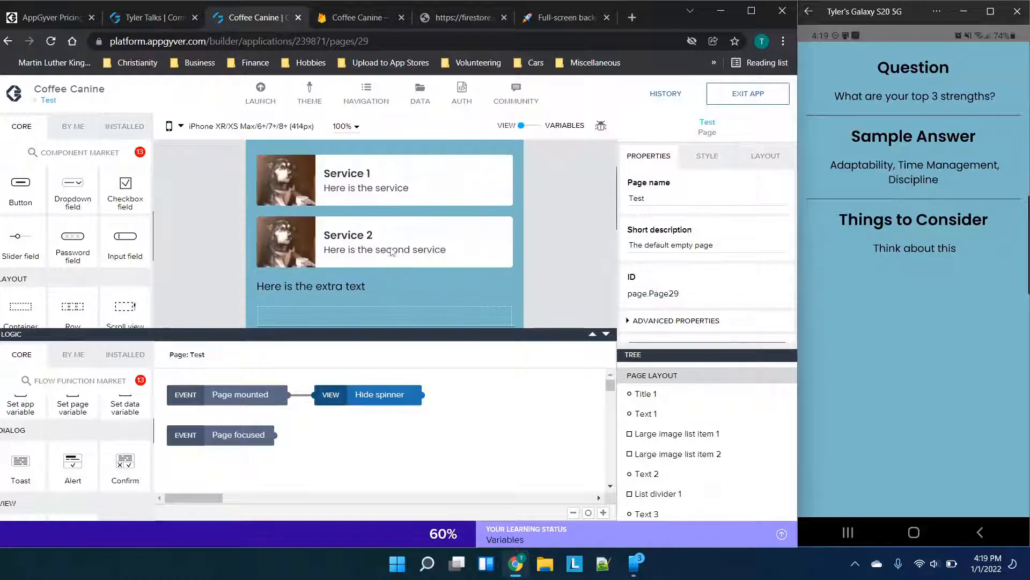
pyautogui.click(811, 13)
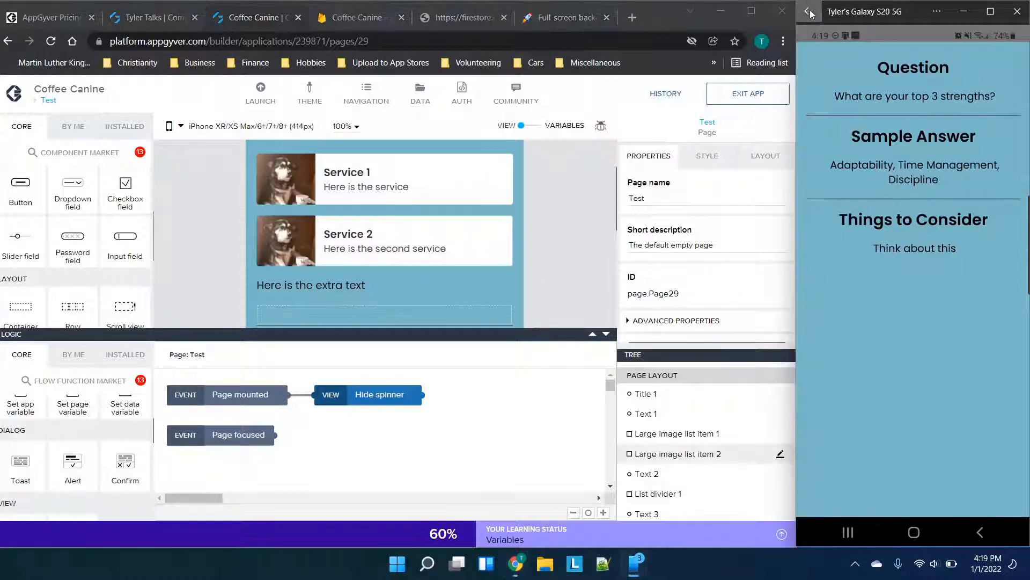
pyautogui.scroll(-2, 504, 200)
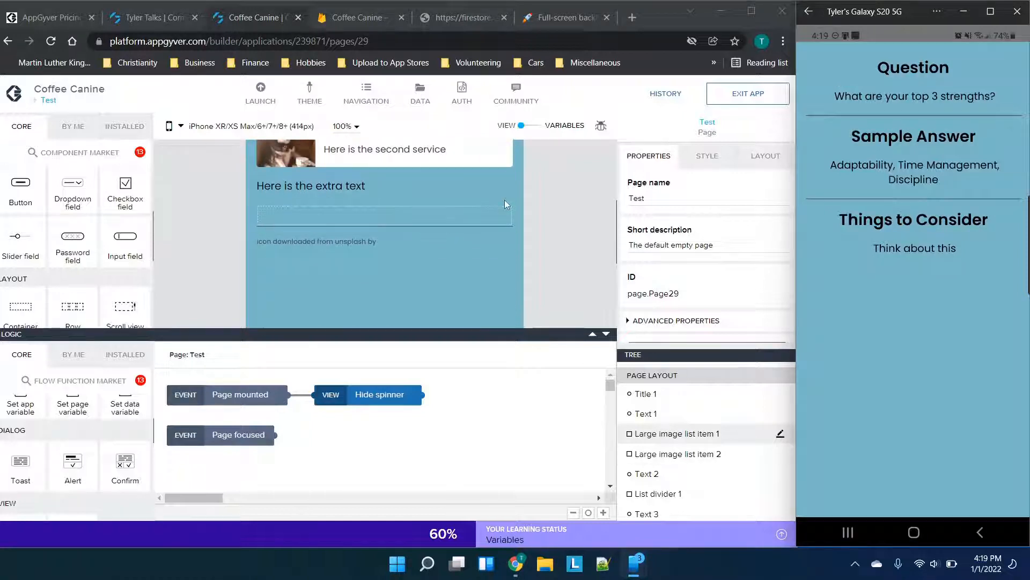
pyautogui.scroll(-1, 349, 249)
pyautogui.scroll(2, 350, 249)
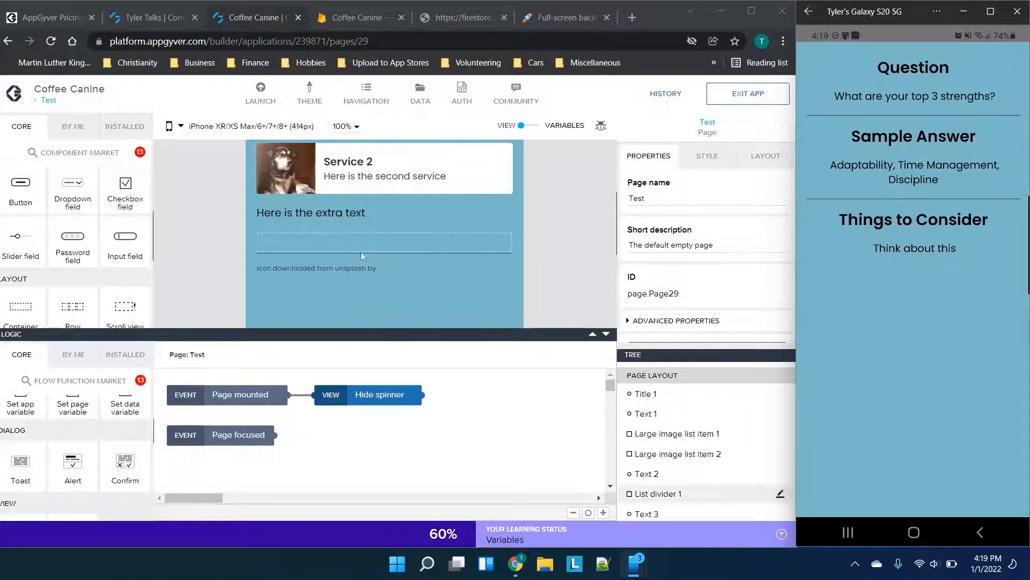
# Hide the logic canvas and delete the "Icon downloaded from unsplash by" text from the Test page
pyautogui.rightClick(374, 255)
pyautogui.click(363, 331)
pyautogui.moveTo(363, 330); pyautogui.dragTo(363, 332)
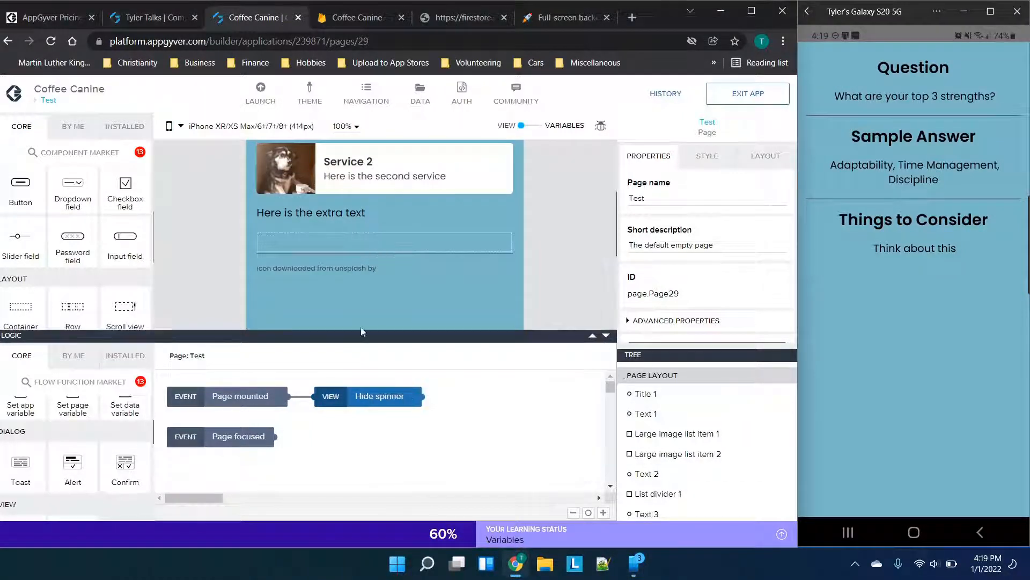
pyautogui.click(606, 335)
pyautogui.click(308, 272)
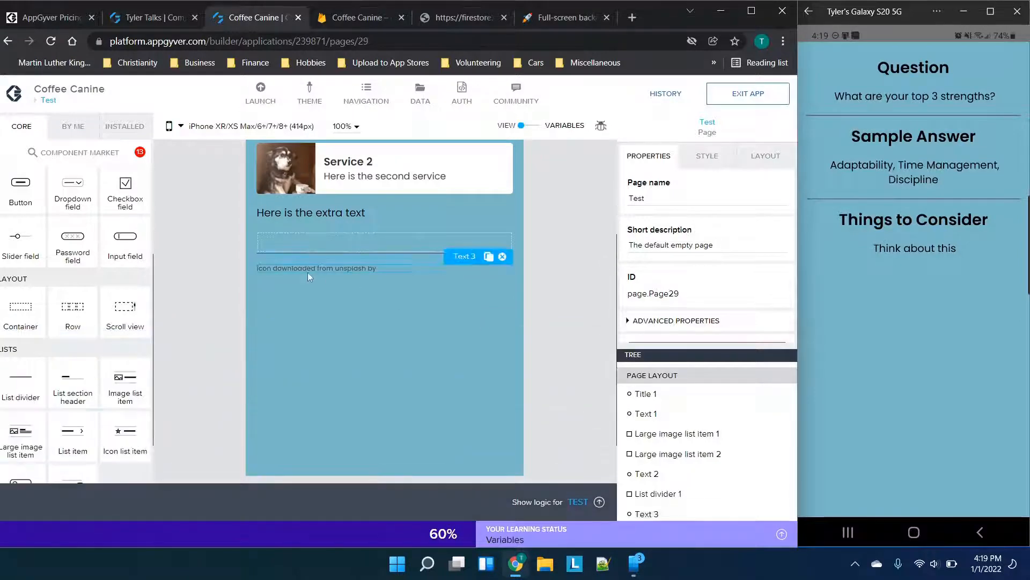
pyautogui.click(503, 256)
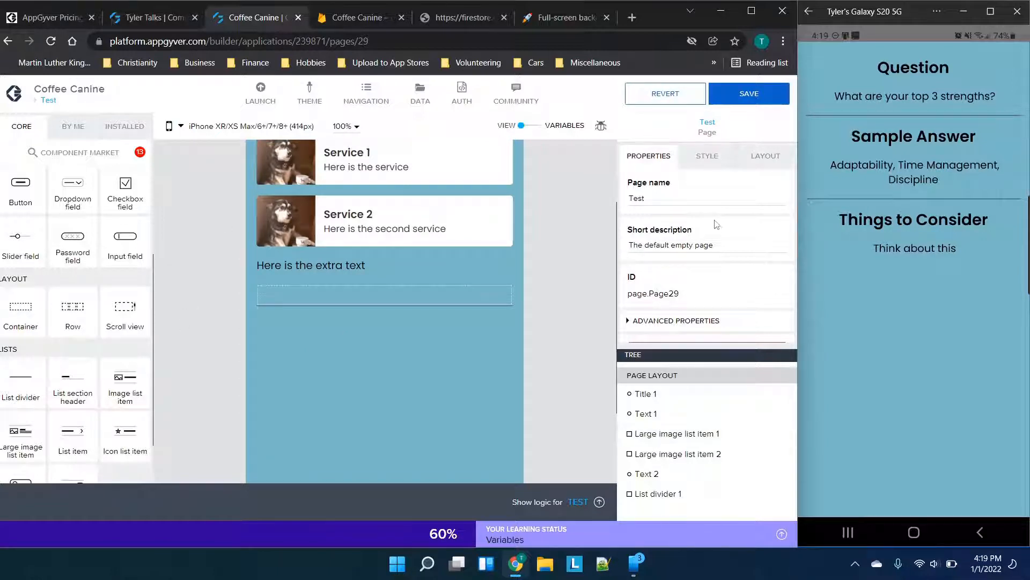
# Check the Interviewquestions document in Firebase, and copy the BestCoffeeForum data resource's URL from AppGyver into the browser address bar
pyautogui.click(353, 19)
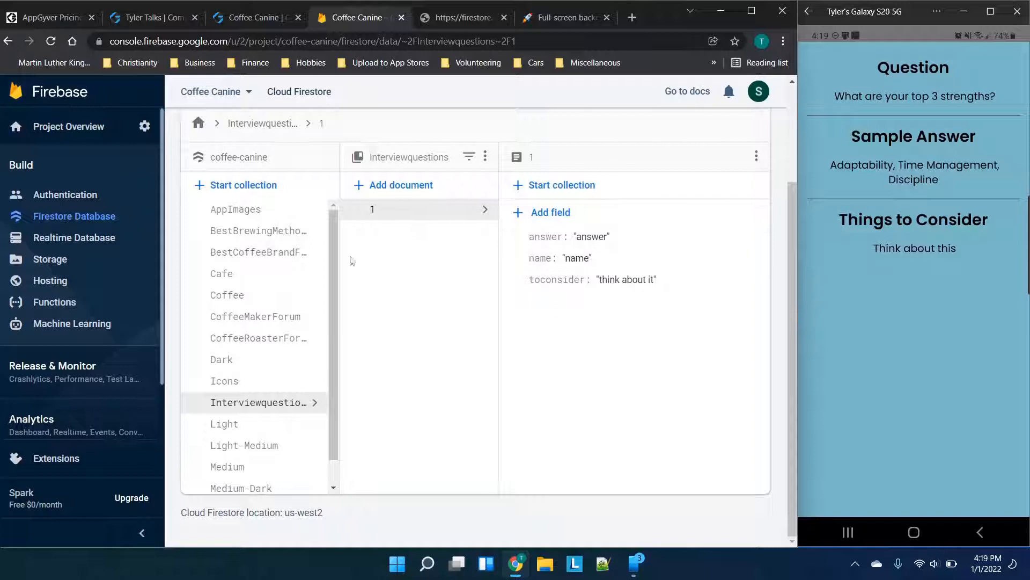
pyautogui.click(240, 20)
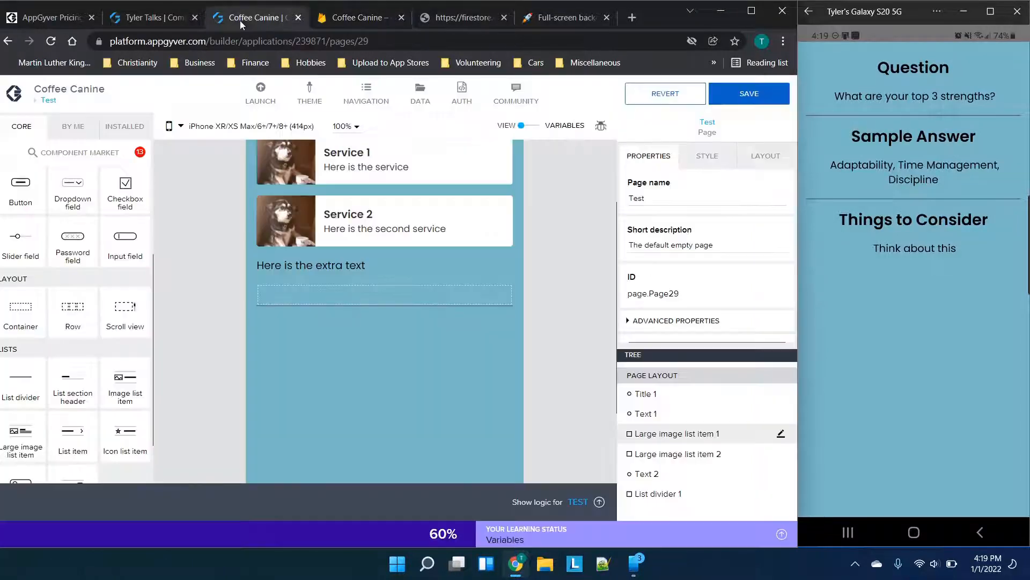
pyautogui.click(428, 101)
pyautogui.click(275, 209)
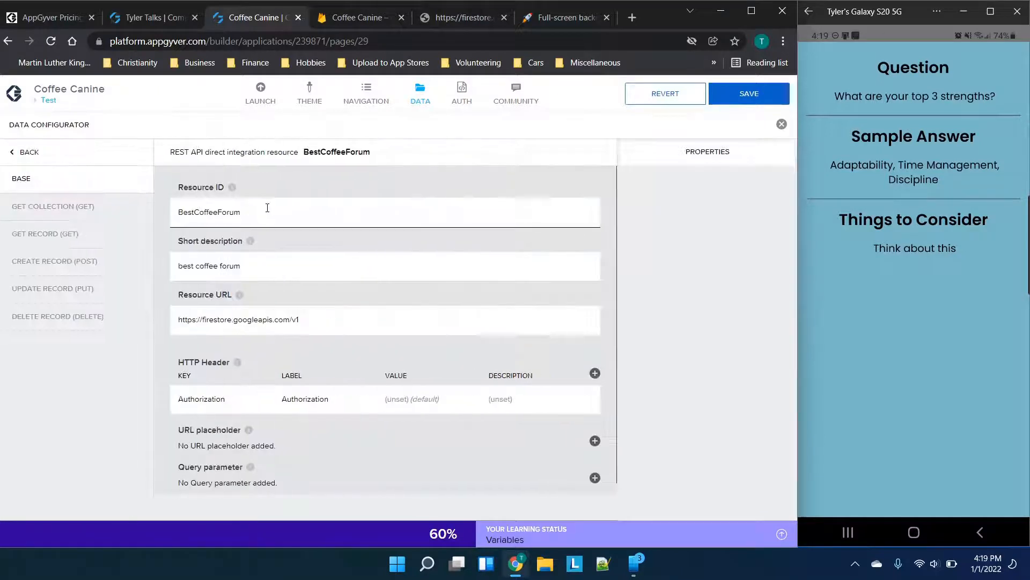
pyautogui.tripleClick(311, 325)
pyautogui.hotkey('ctrl', 'c')
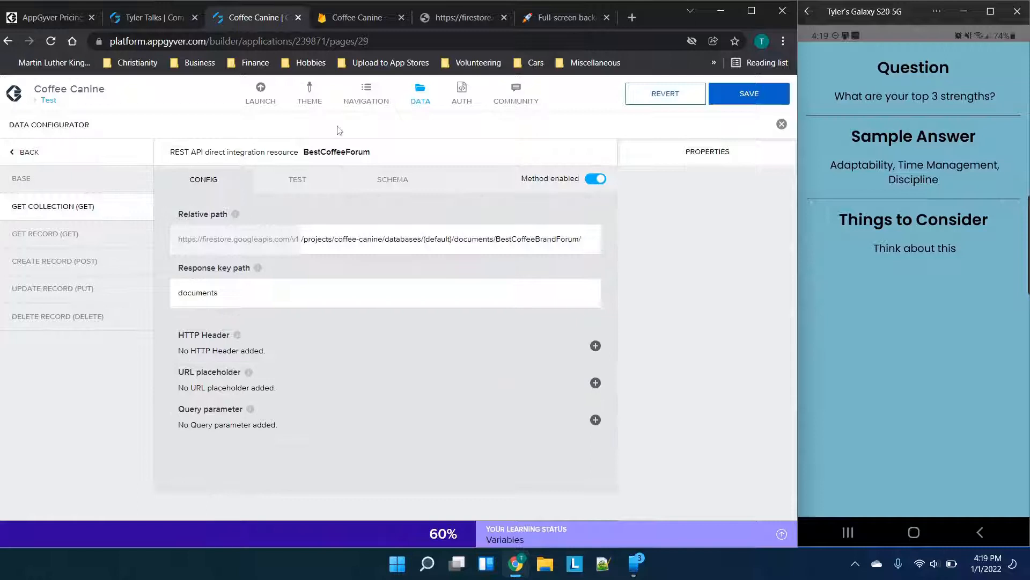
pyautogui.click(310, 44)
pyautogui.hotkey('ctrl', 'v')
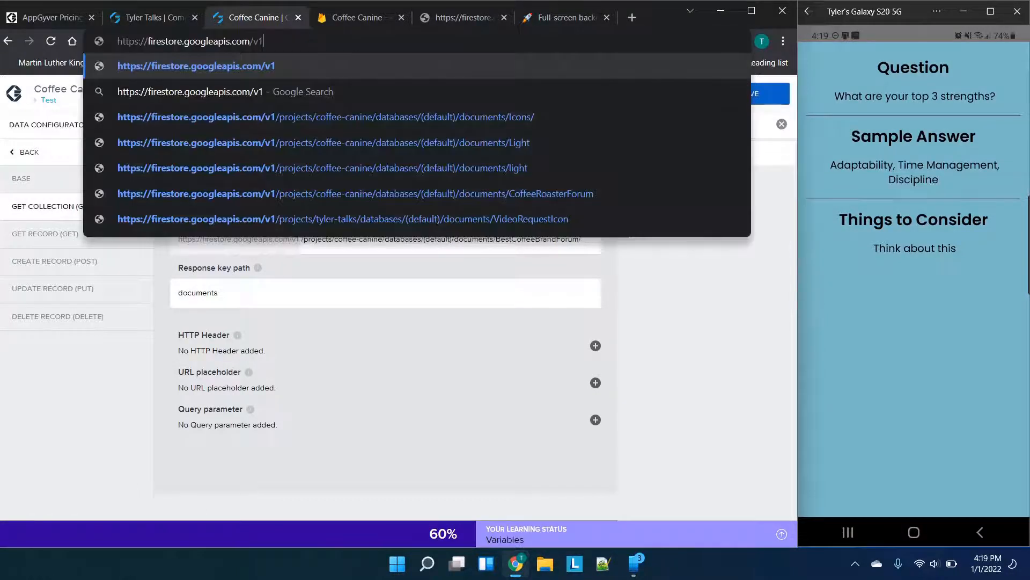
# Append BestCoffeeForum's Get Collection relative path to the URL in the address bar, and cut the combined address for reuse
pyautogui.click(347, 311)
pyautogui.moveTo(581, 239); pyautogui.dragTo(302, 239)
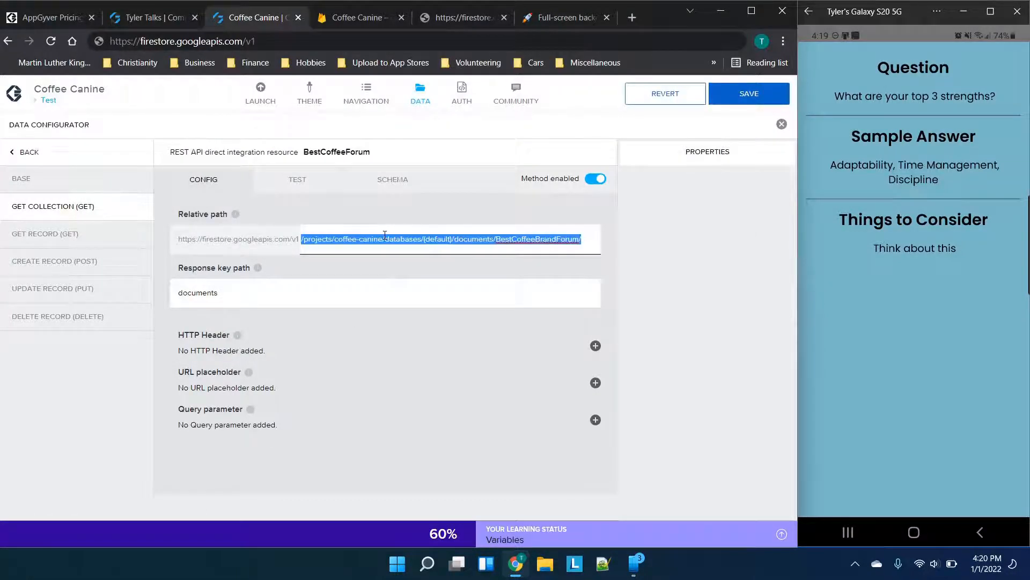
pyautogui.hotkey('ctrl', 'c')
pyautogui.click(329, 41)
pyautogui.click(329, 41)
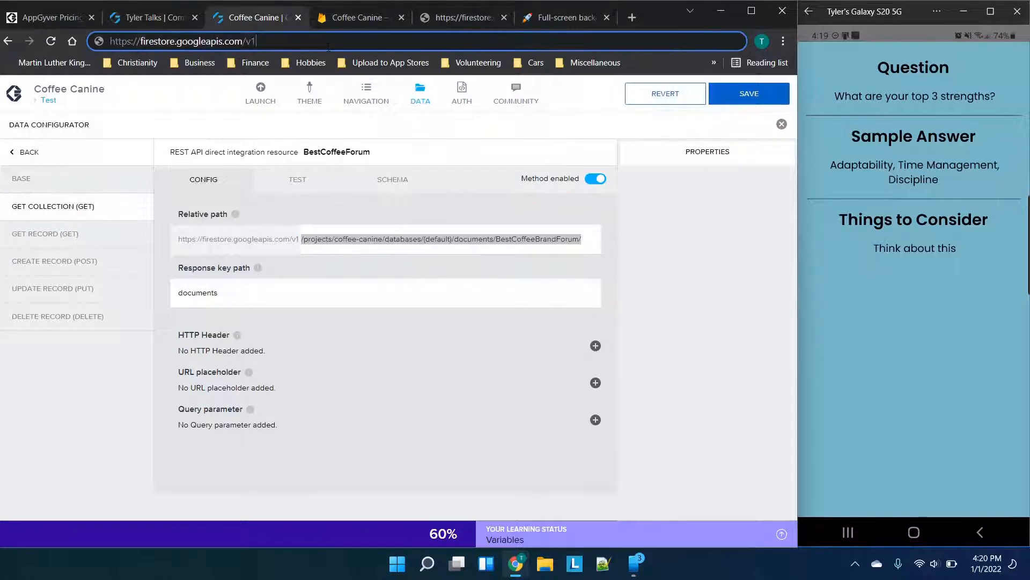
pyautogui.hotkey('ctrl', 'v')
pyautogui.hotkey('ctrl', 'a')
pyautogui.press('BackSpace')
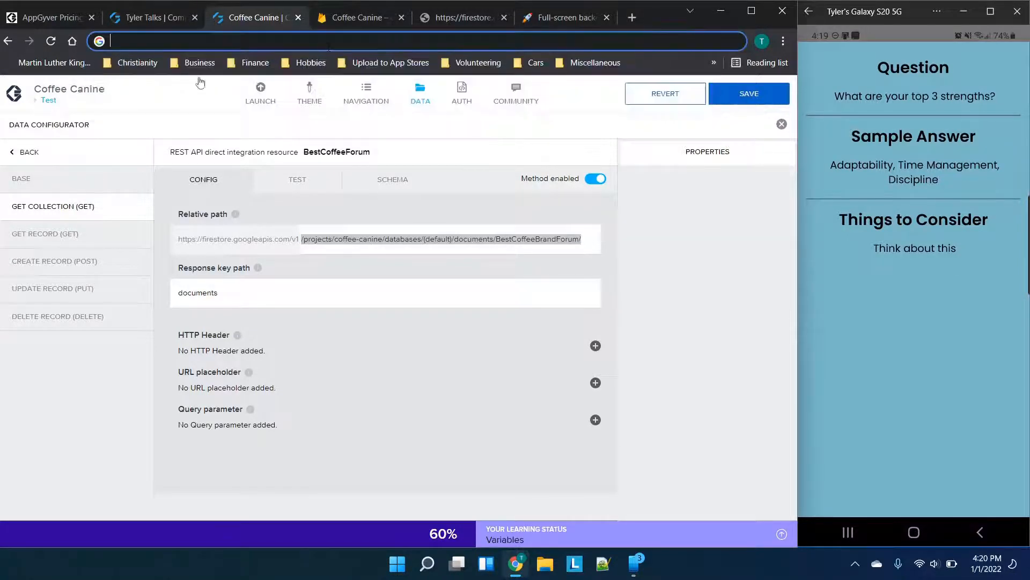
# Create a REST API direct integration data resource with the resource ID and short description "questions"
pyautogui.click(25, 155)
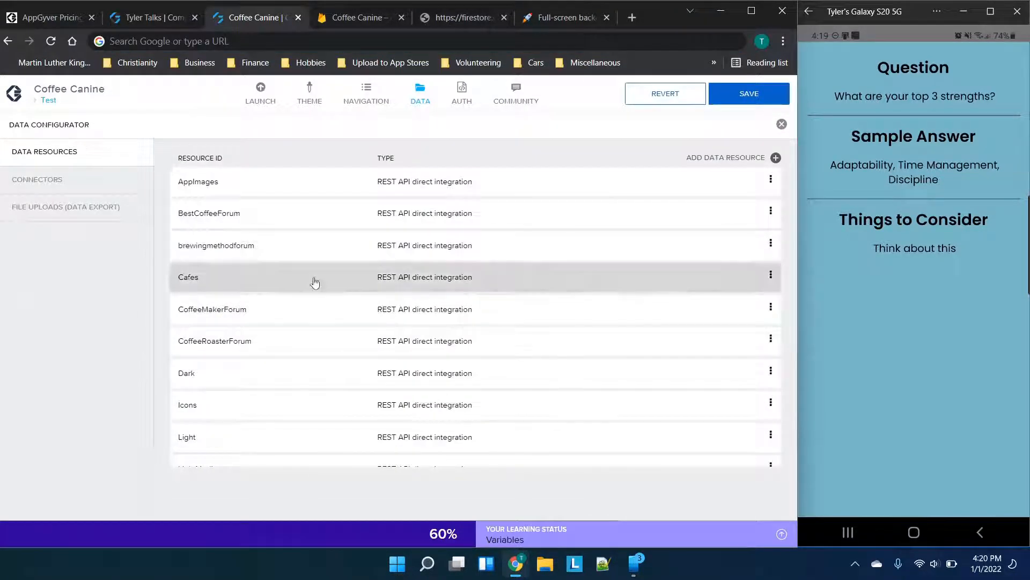
pyautogui.click(782, 124)
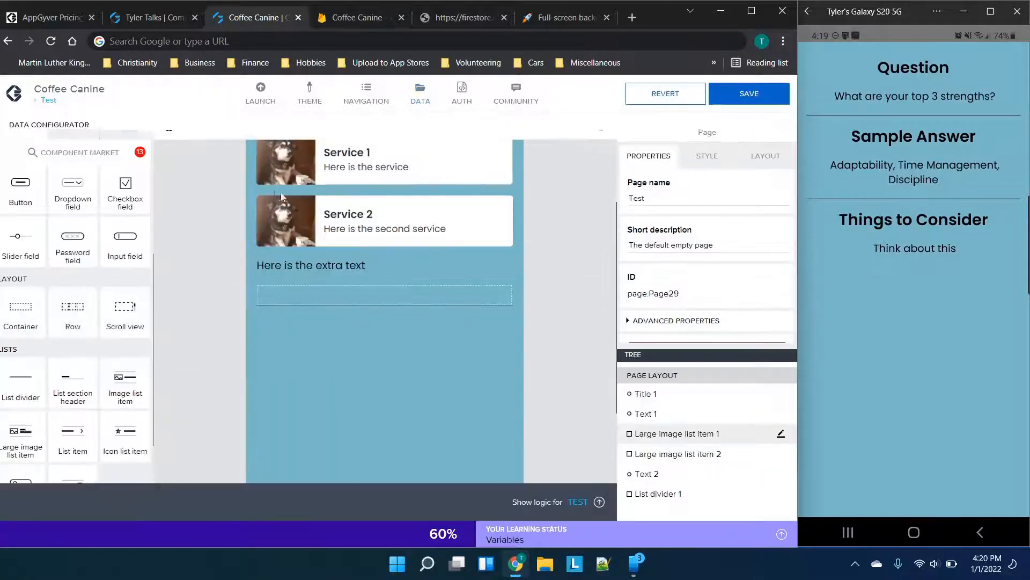
pyautogui.click(431, 96)
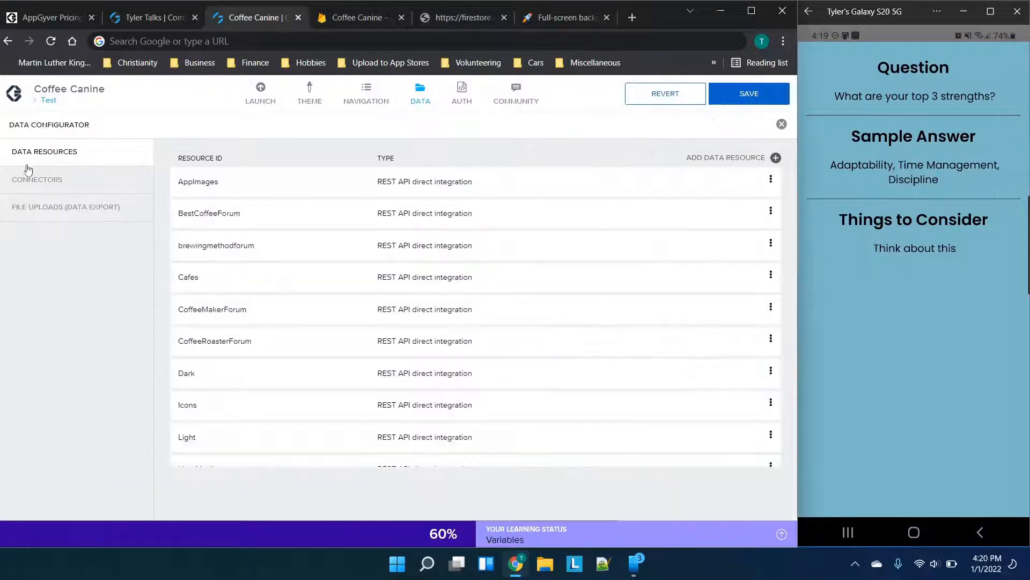
pyautogui.click(713, 158)
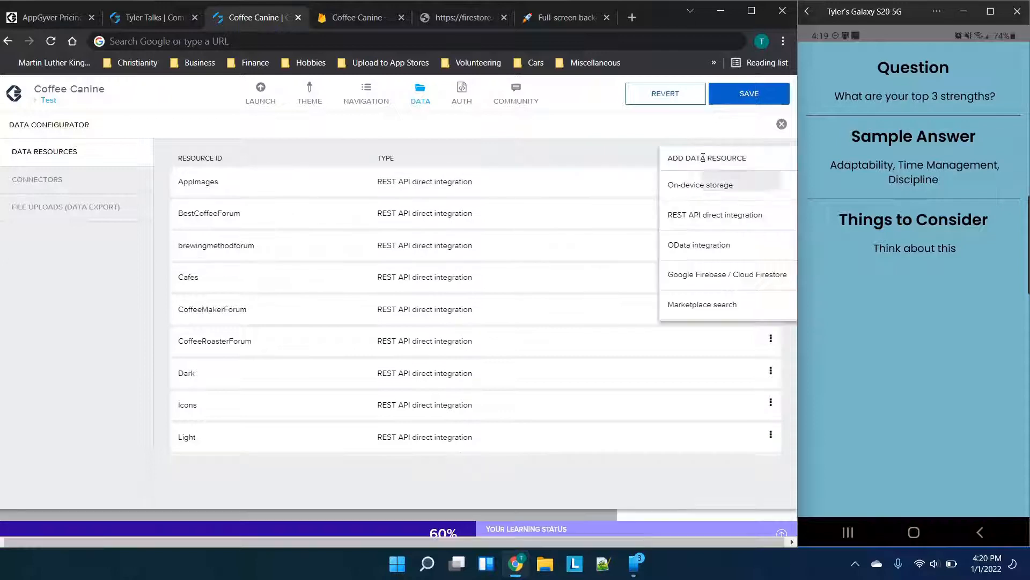
pyautogui.click(710, 216)
pyautogui.click(244, 212)
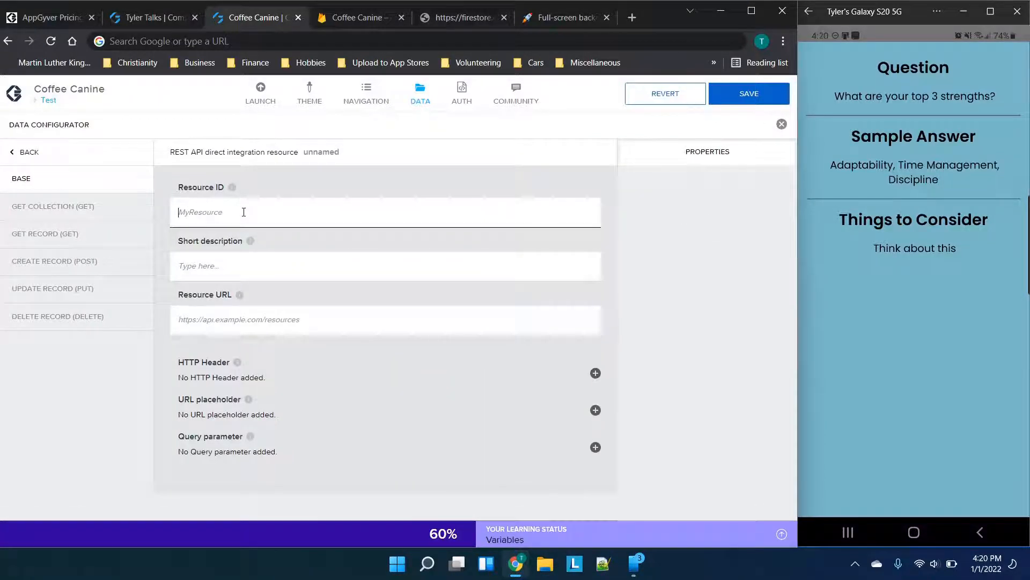
pyautogui.write('questions')
pyautogui.press('Tab')
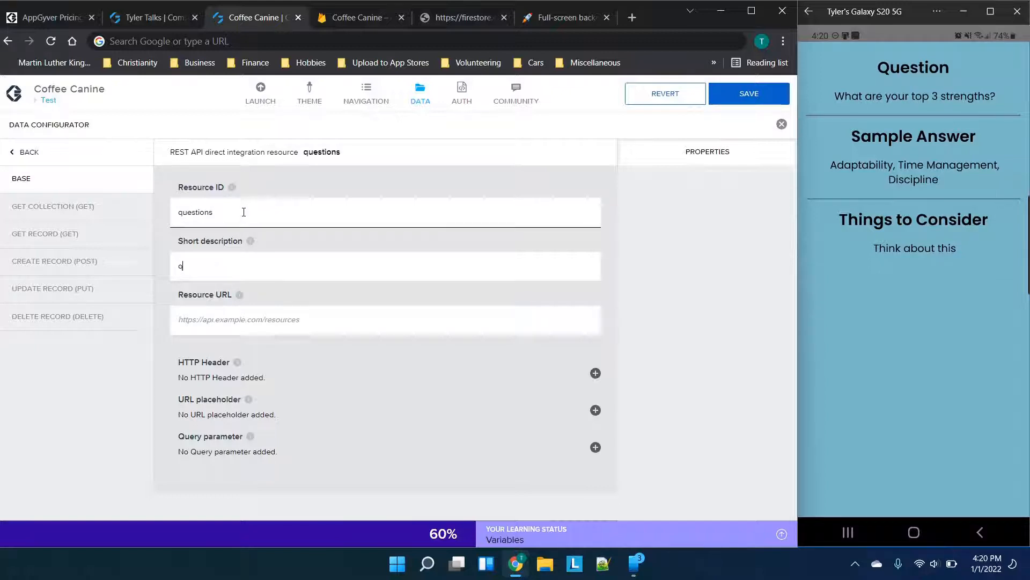
pyautogui.write('questions')
pyautogui.press('Tab')
pyautogui.hotkey('ctrl', 'v')
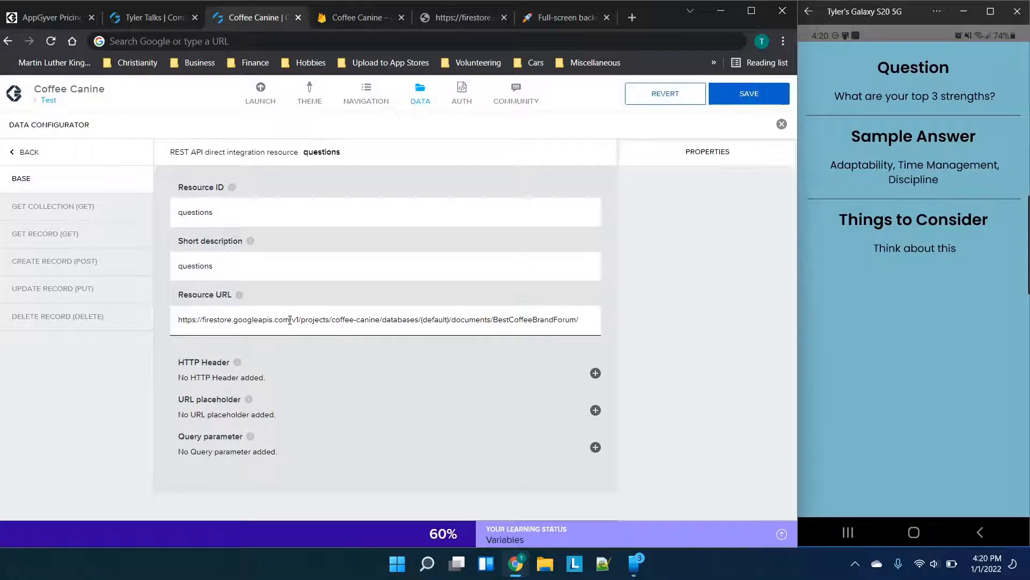
pyautogui.moveTo(299, 319); pyautogui.dragTo(691, 349)
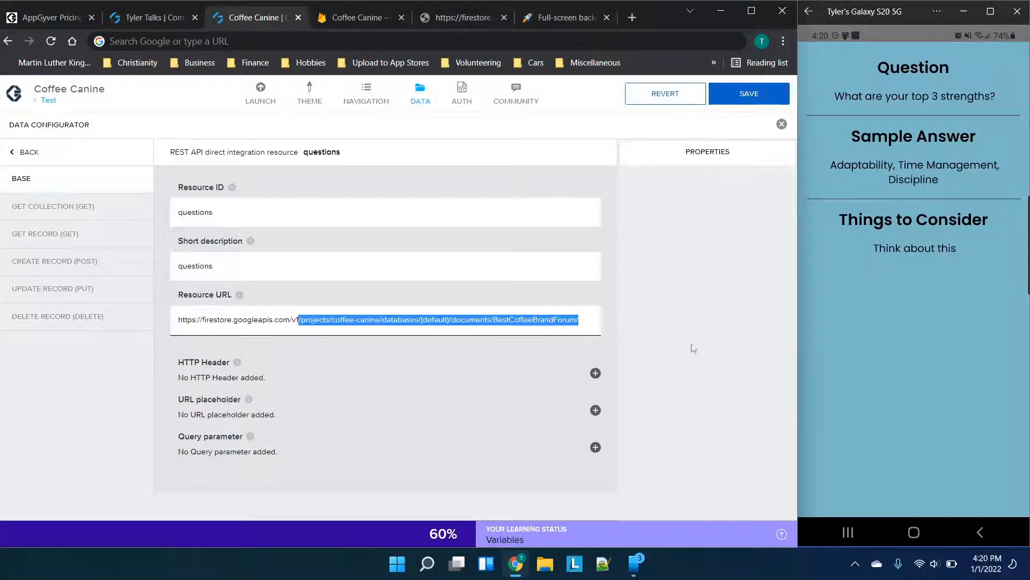
pyautogui.press('BackSpace')
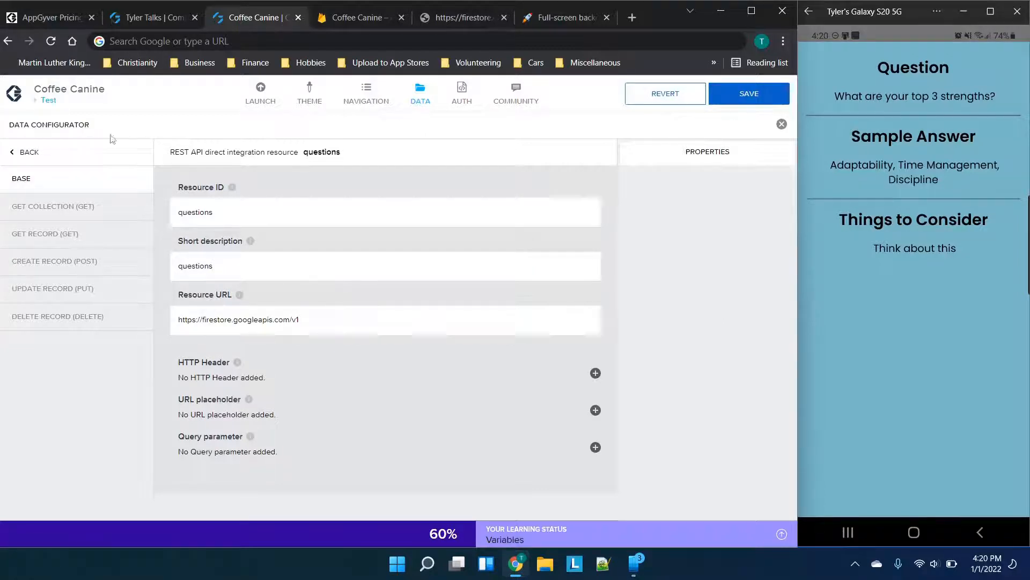
# Set the Get Collection relative path to "/projects/coffee-canine/databases/(default)/documents/Interviewquestions/", matching the Firebase collection name, and the response key path to "documents"
pyautogui.click(46, 209)
pyautogui.click(420, 246)
pyautogui.hotkey('ctrl', 'v')
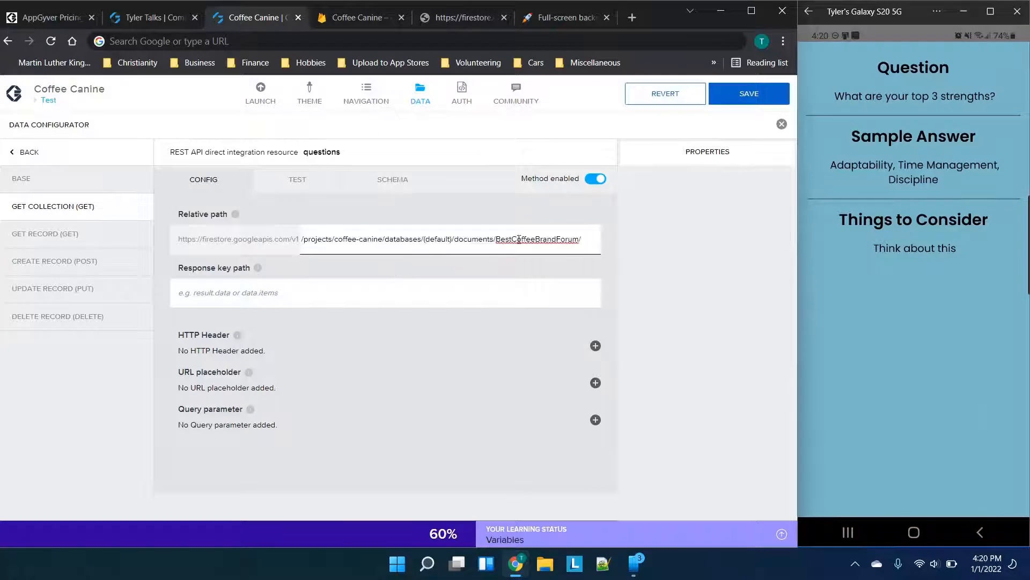
pyautogui.moveTo(497, 238); pyautogui.dragTo(580, 239)
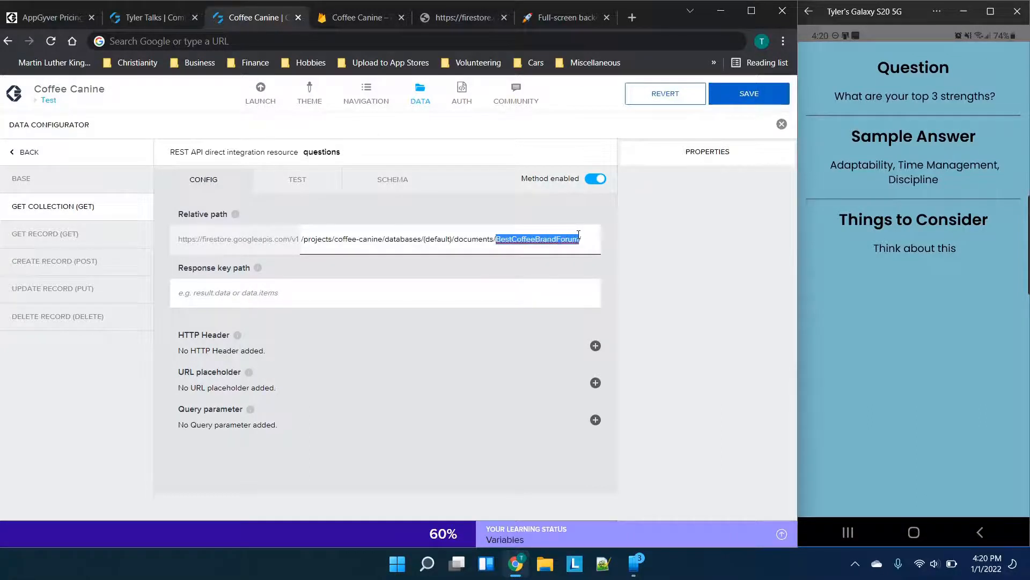
pyautogui.click(368, 17)
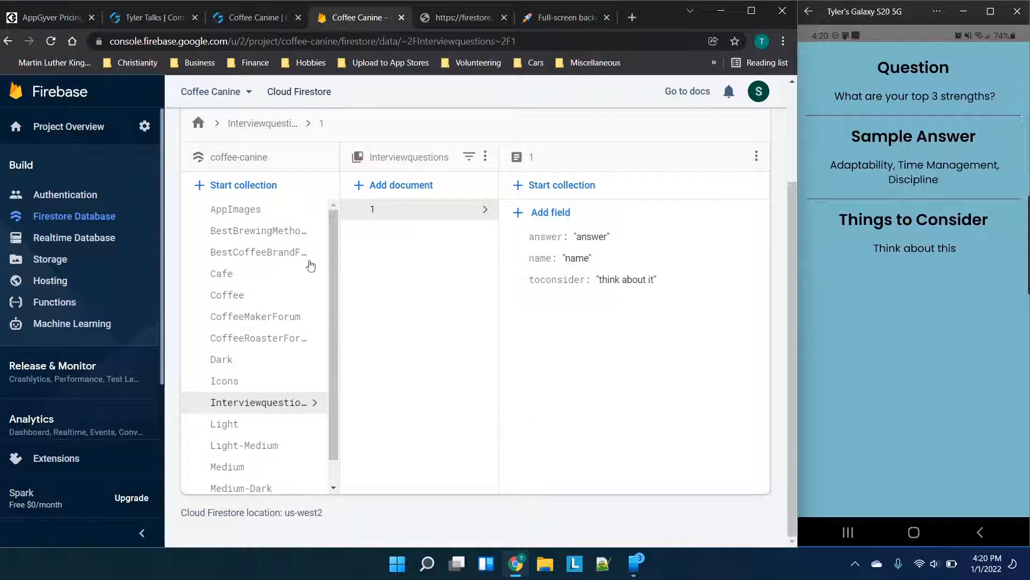
pyautogui.click(267, 25)
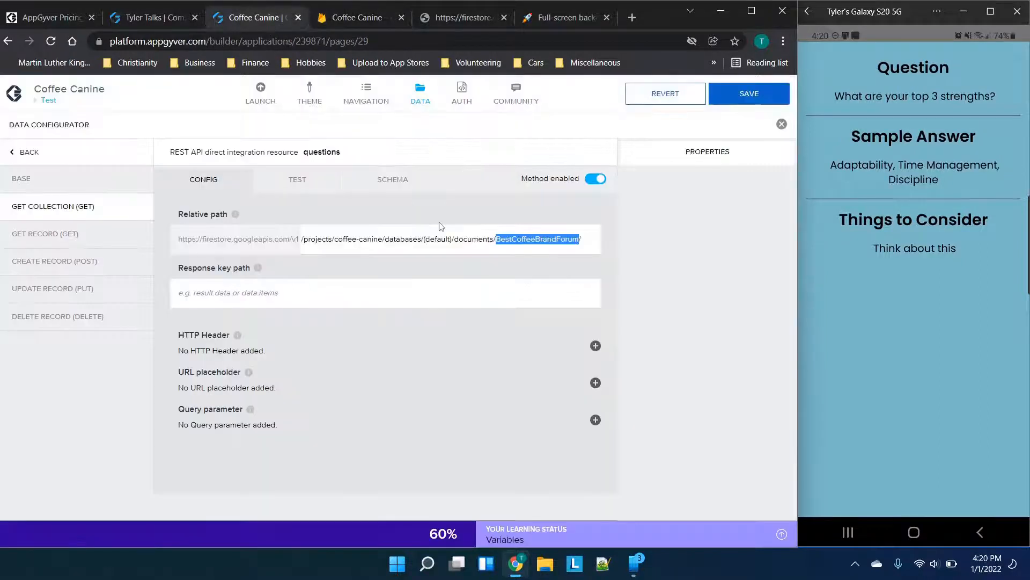
pyautogui.write('Interviewqu')
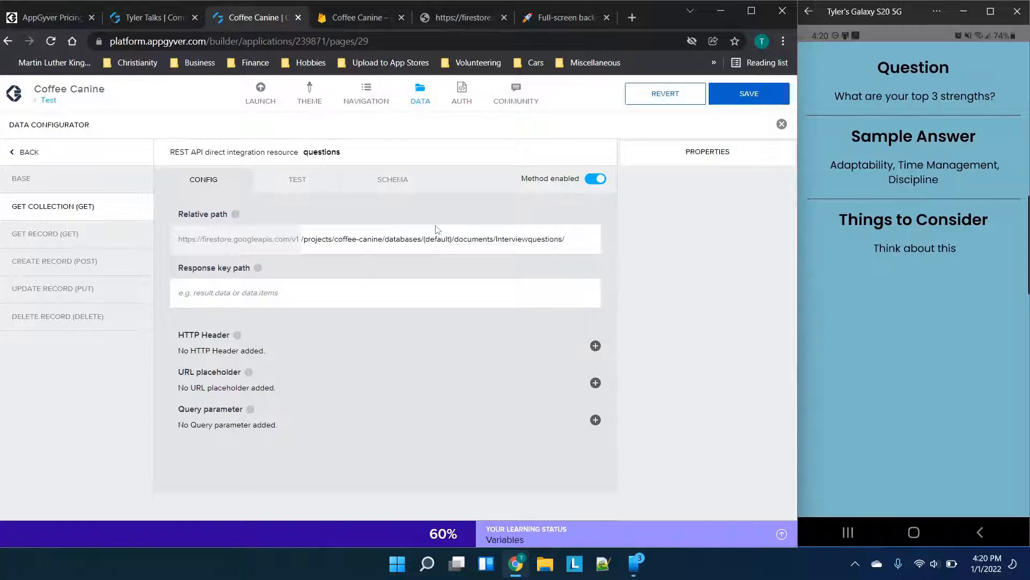
pyautogui.click(349, 295)
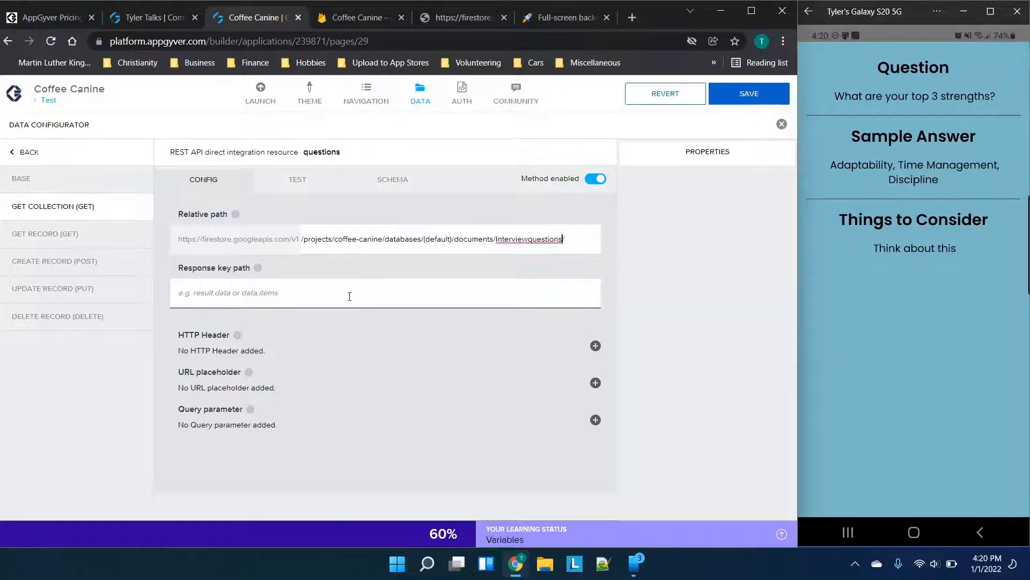
pyautogui.write('documents')
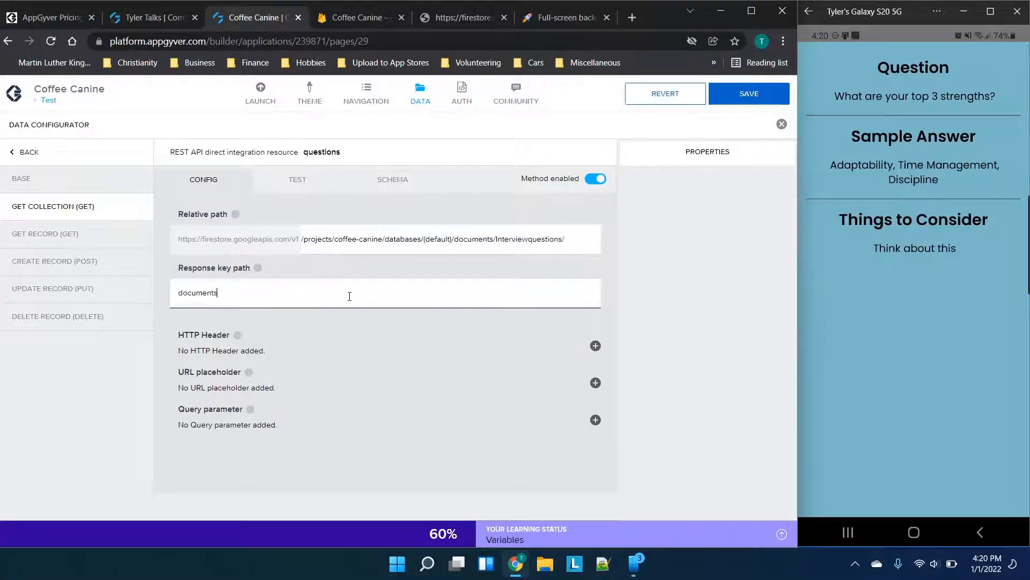
# Run a test of the questions resource's Get Collection call and set the schema from its response
pyautogui.click(298, 179)
pyautogui.click(272, 225)
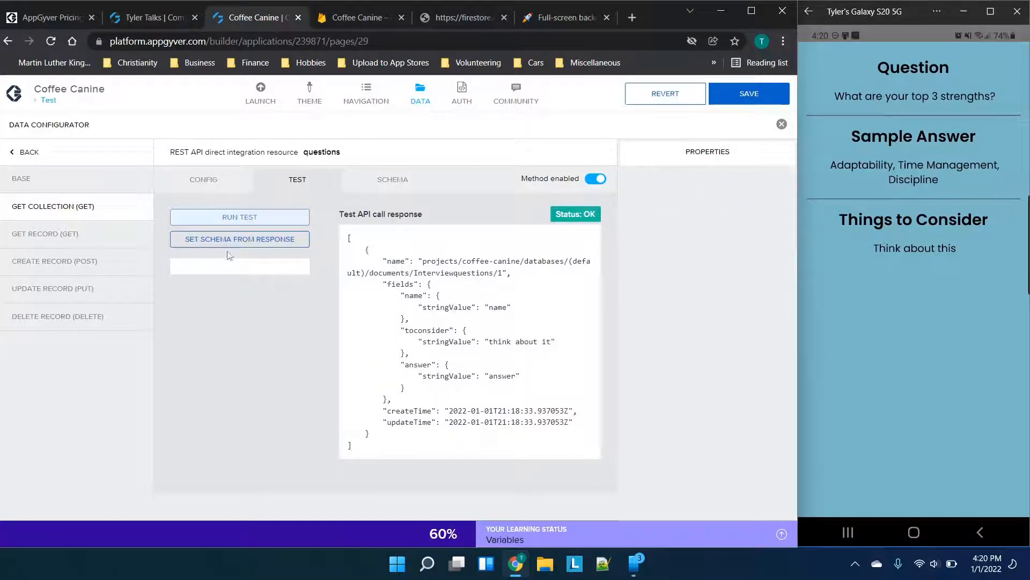
pyautogui.click(224, 243)
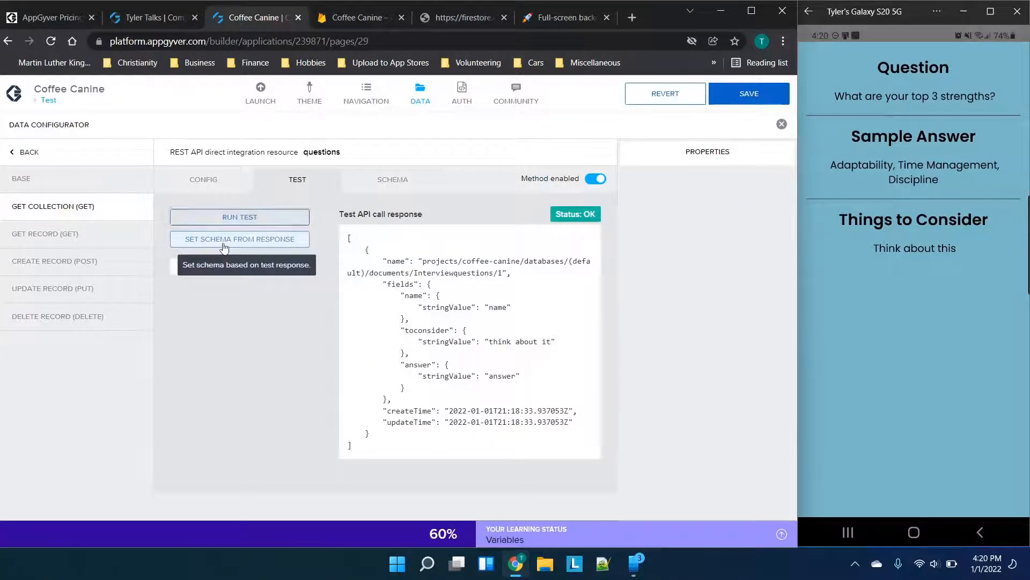
# Save the application and return from the data configurator to the Test page layout
pyautogui.click(749, 94)
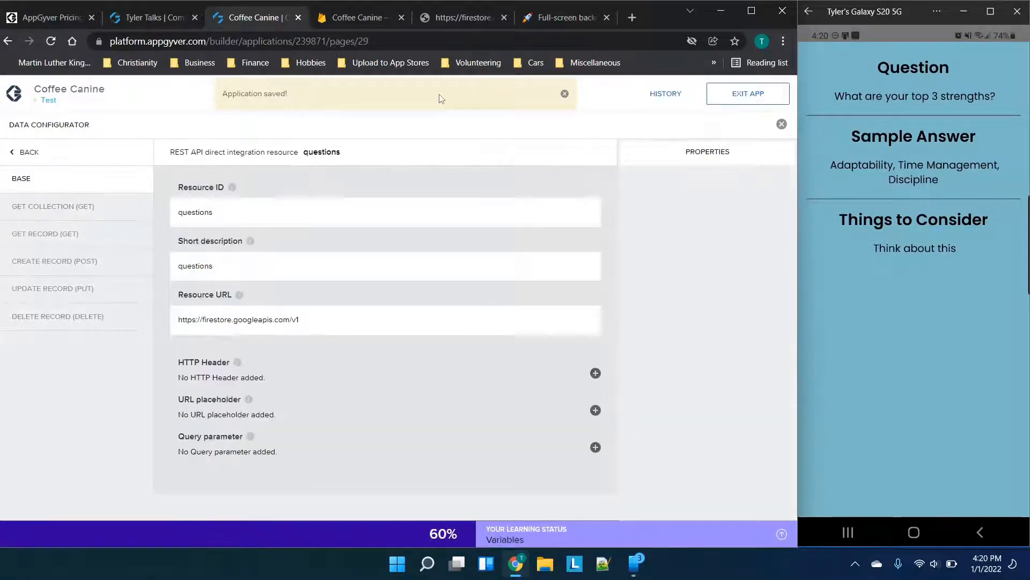
pyautogui.click(421, 94)
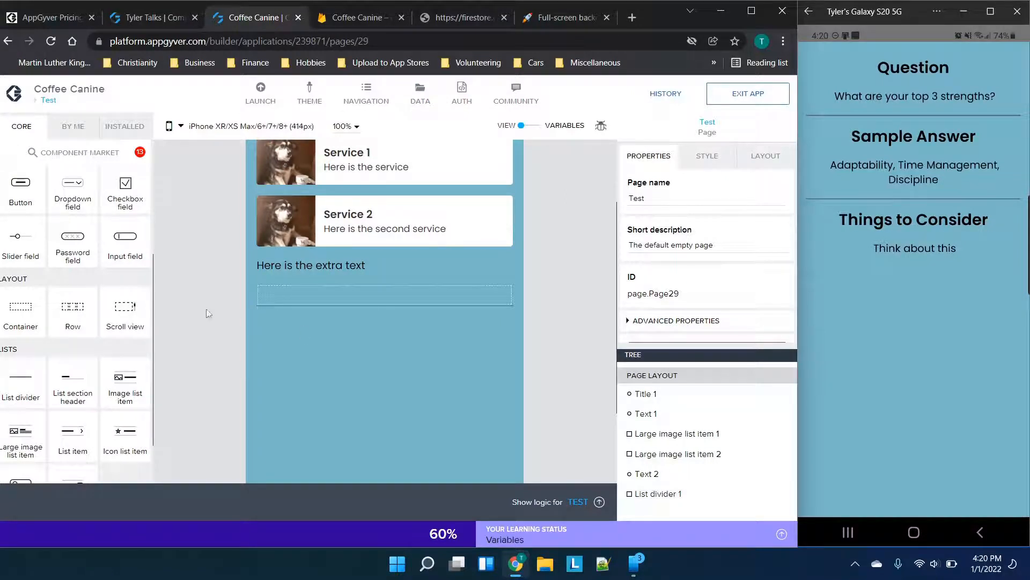
# Add a container with a list divider below the first divider on the Test page, and place a text component above the new divider
pyautogui.moveTo(23, 308); pyautogui.dragTo(363, 362)
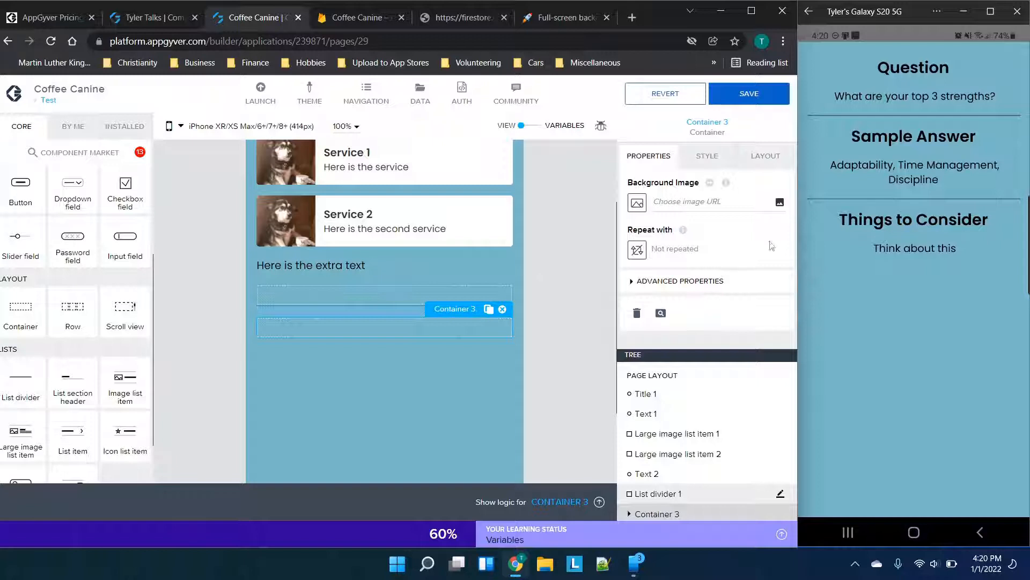
pyautogui.click(816, 15)
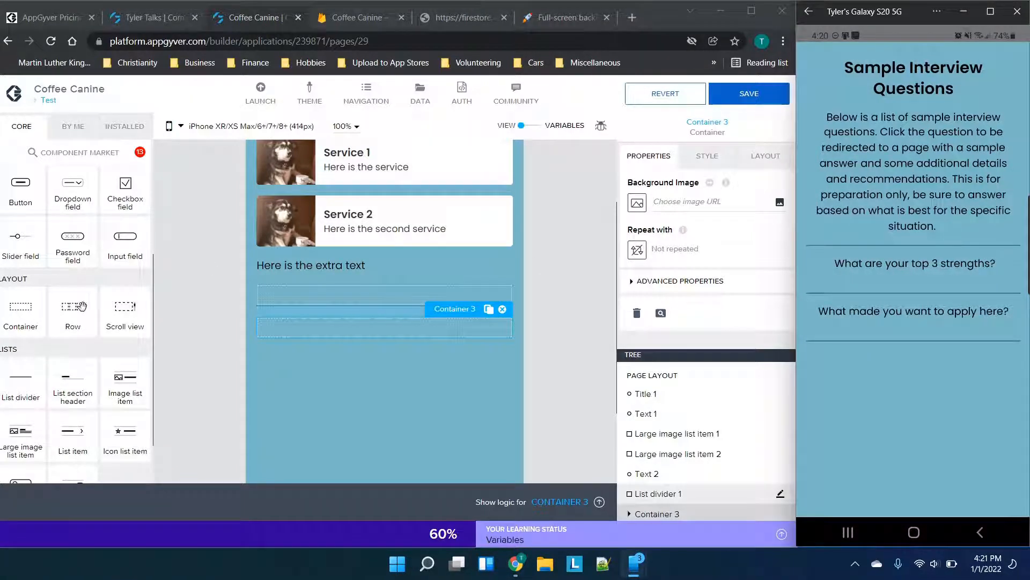
pyautogui.moveTo(33, 385); pyautogui.dragTo(337, 333)
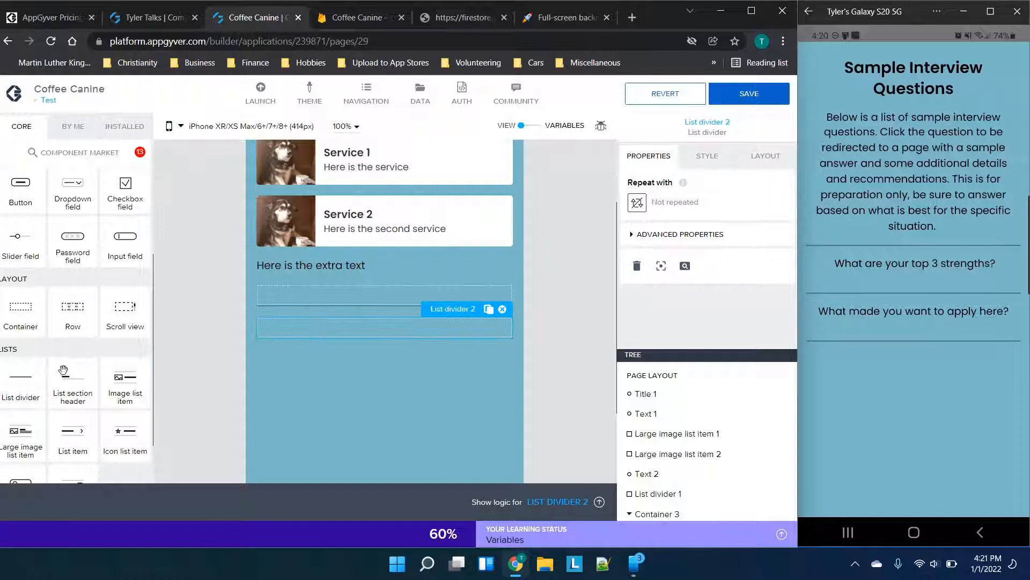
pyautogui.scroll(3, 75, 269)
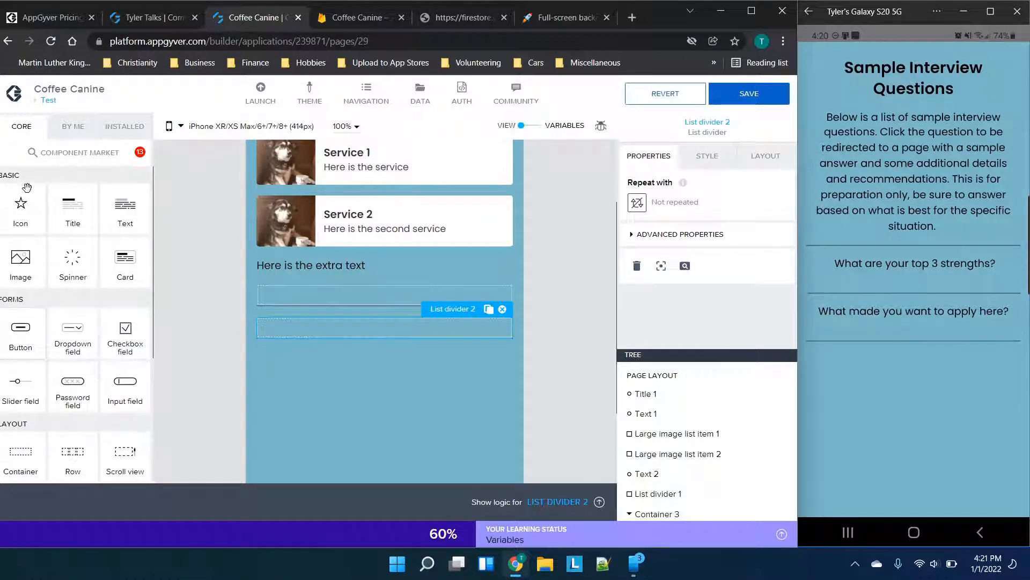
pyautogui.moveTo(285, 245); pyautogui.dragTo(420, 319)
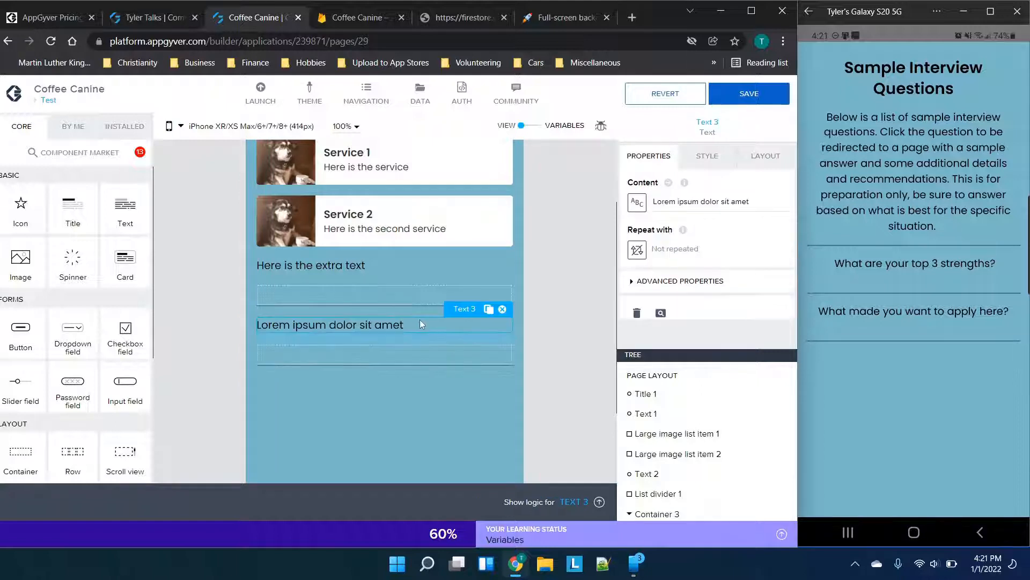
pyautogui.click(510, 380)
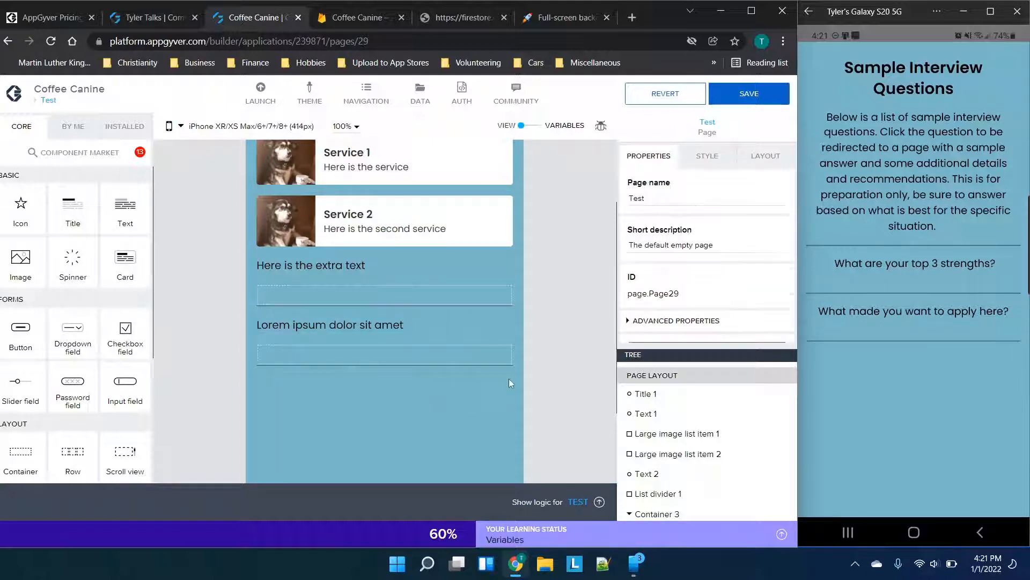
# Move the lorem ipsum text into a newly added container and delete the earlier container with its list divider
pyautogui.click(467, 356)
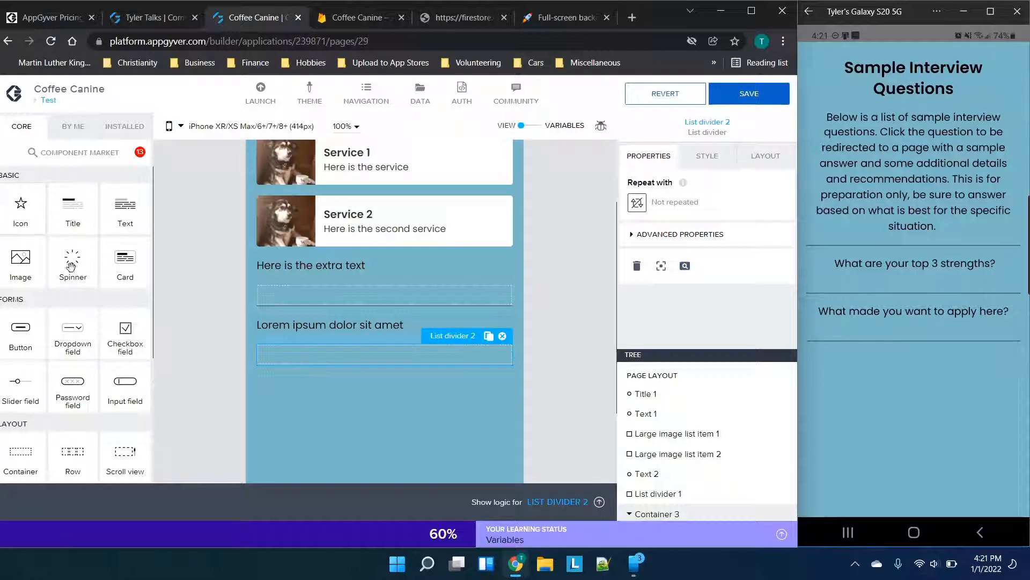
pyautogui.moveTo(23, 453); pyautogui.dragTo(370, 378)
pyautogui.click(350, 323)
pyautogui.moveTo(350, 323); pyautogui.dragTo(384, 395)
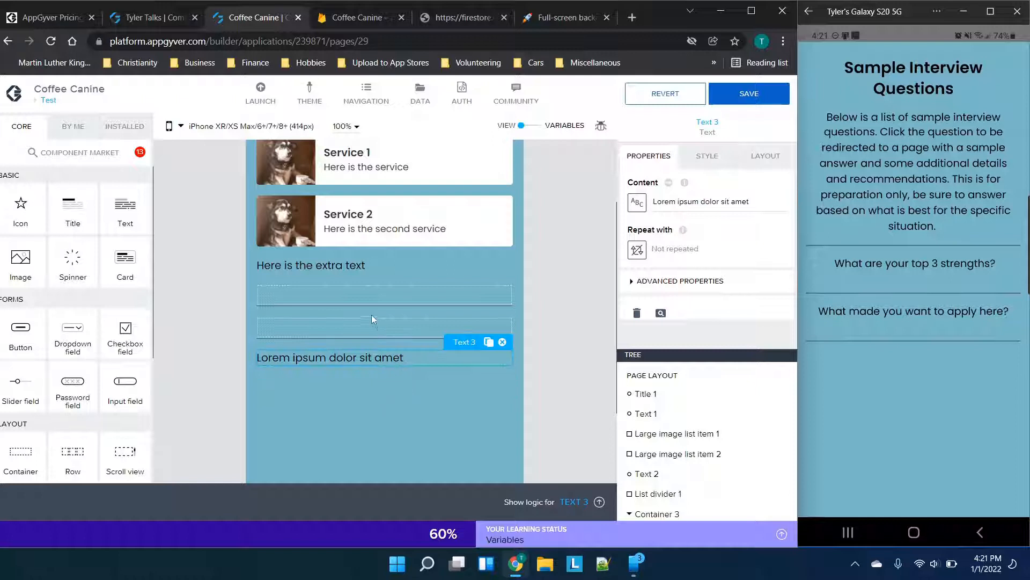
pyautogui.click(366, 335)
pyautogui.click(503, 307)
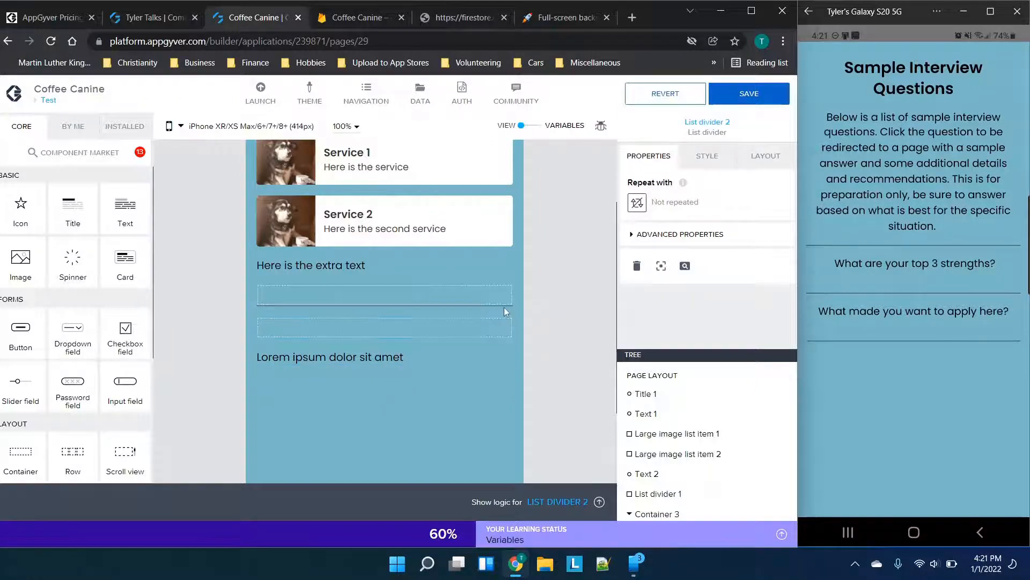
pyautogui.click(504, 330)
pyautogui.click(510, 307)
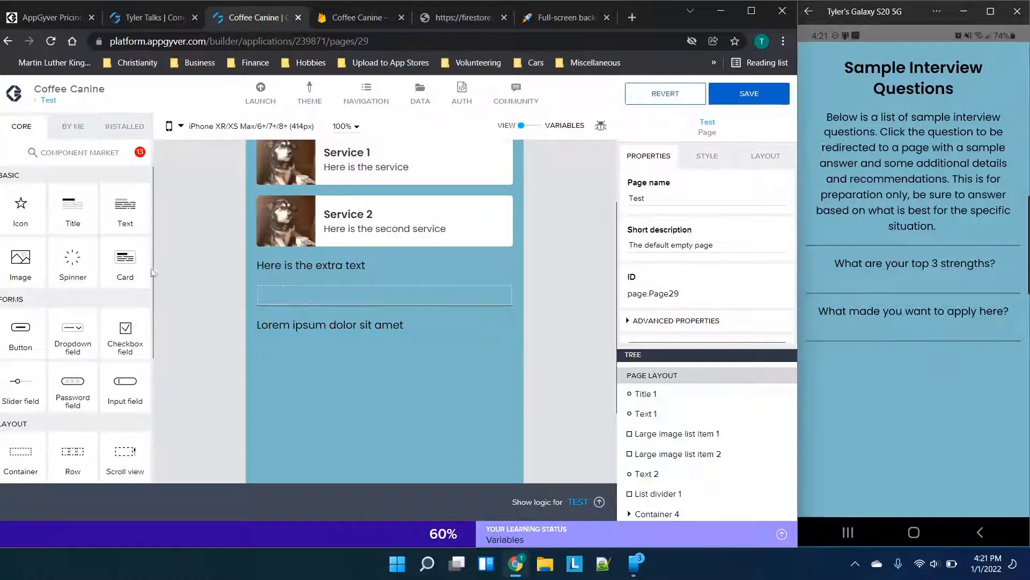
# Add a list divider below the lorem ipsum text inside the new container
pyautogui.scroll(-4, 122, 349)
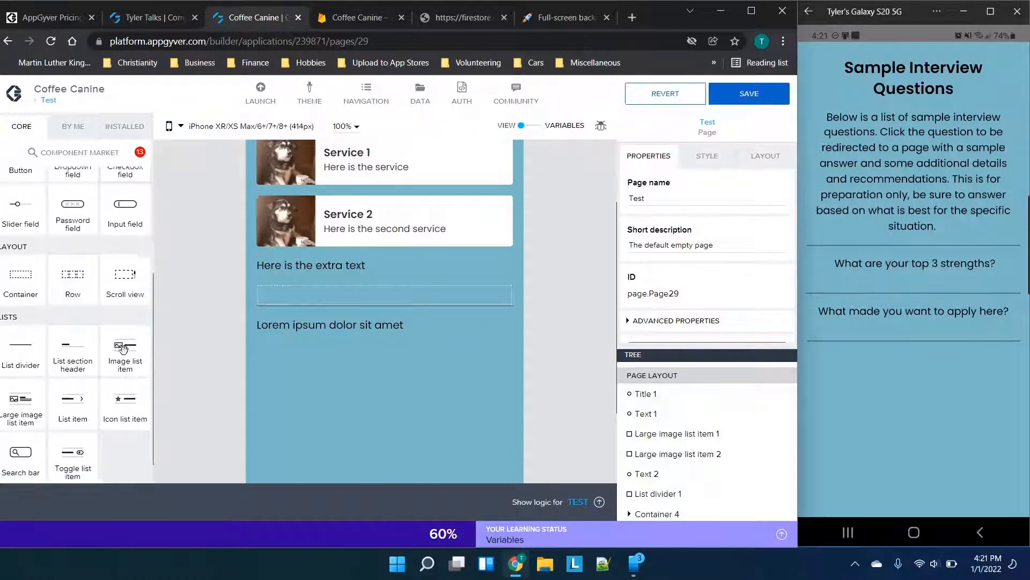
pyautogui.moveTo(29, 317); pyautogui.dragTo(383, 330)
pyautogui.click(382, 391)
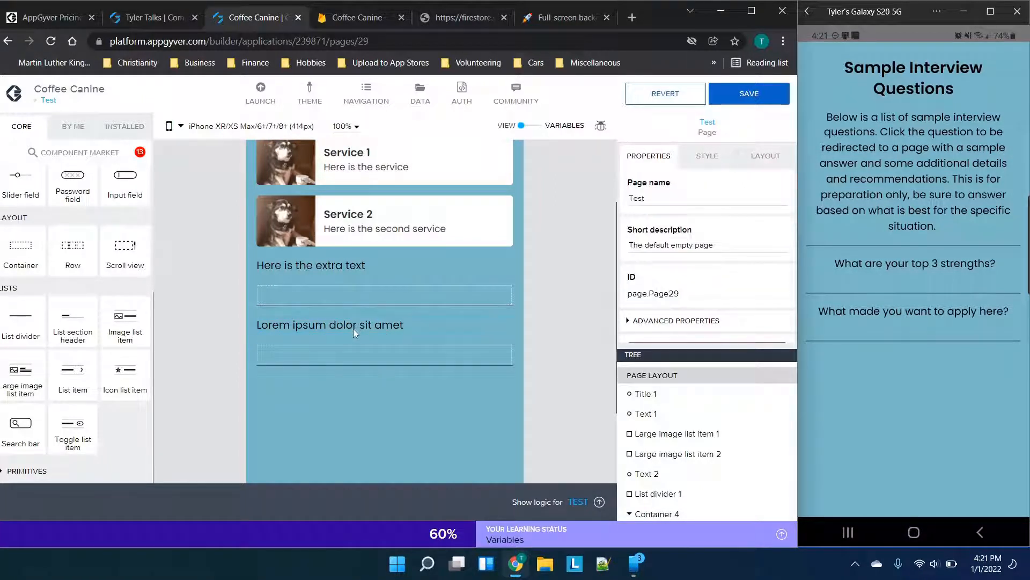
pyautogui.scroll(-2, 718, 490)
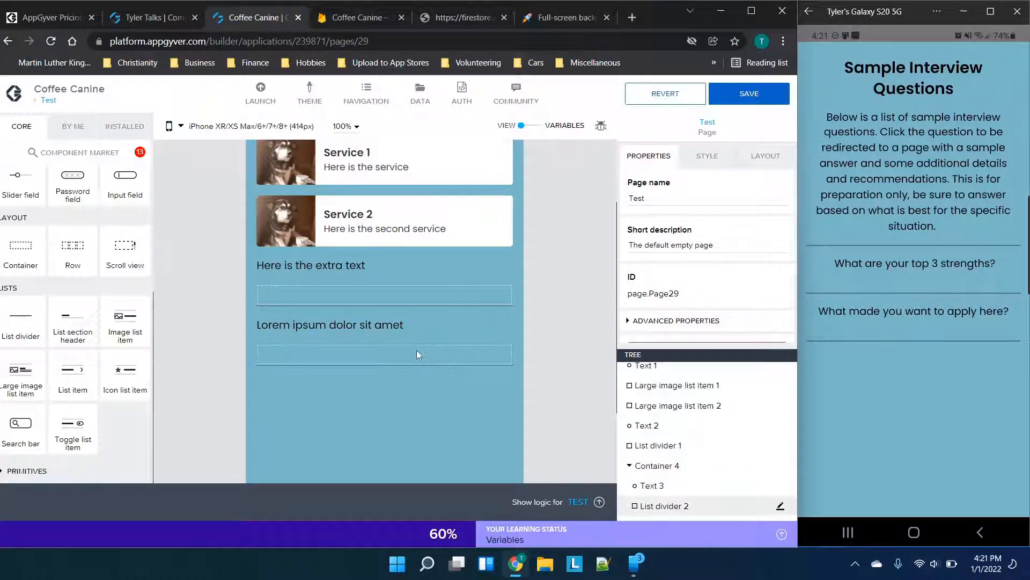
# Add a data variable from the questions resource to the Test page, save the application and return to the page layout view
pyautogui.click(535, 128)
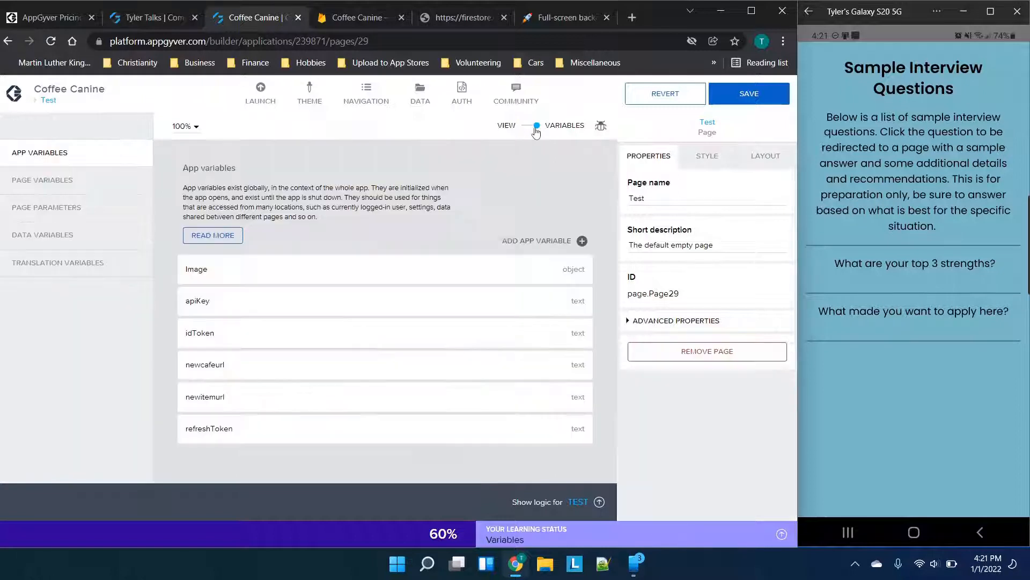
pyautogui.click(53, 235)
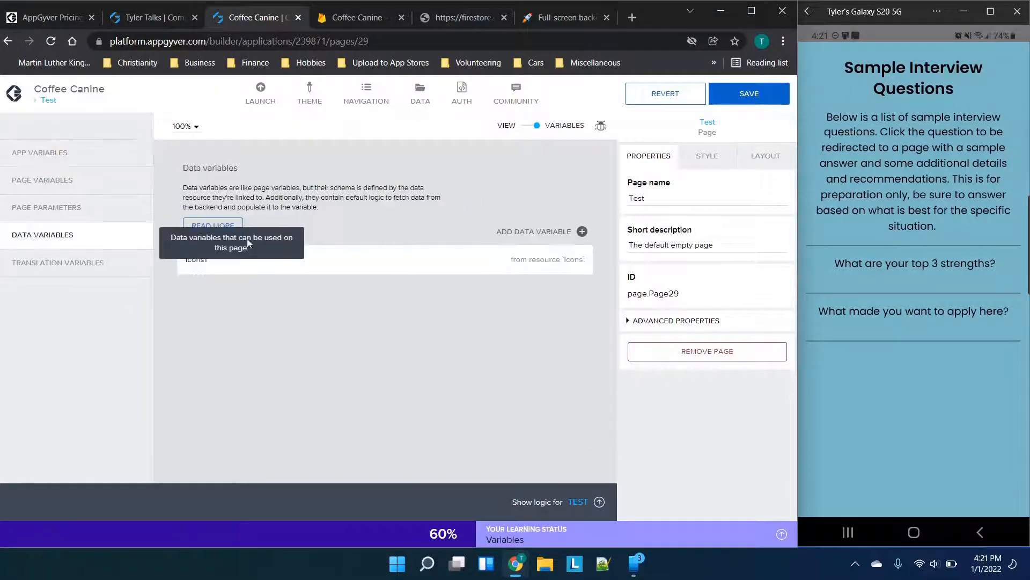
pyautogui.click(582, 231)
pyautogui.scroll(-3, 534, 408)
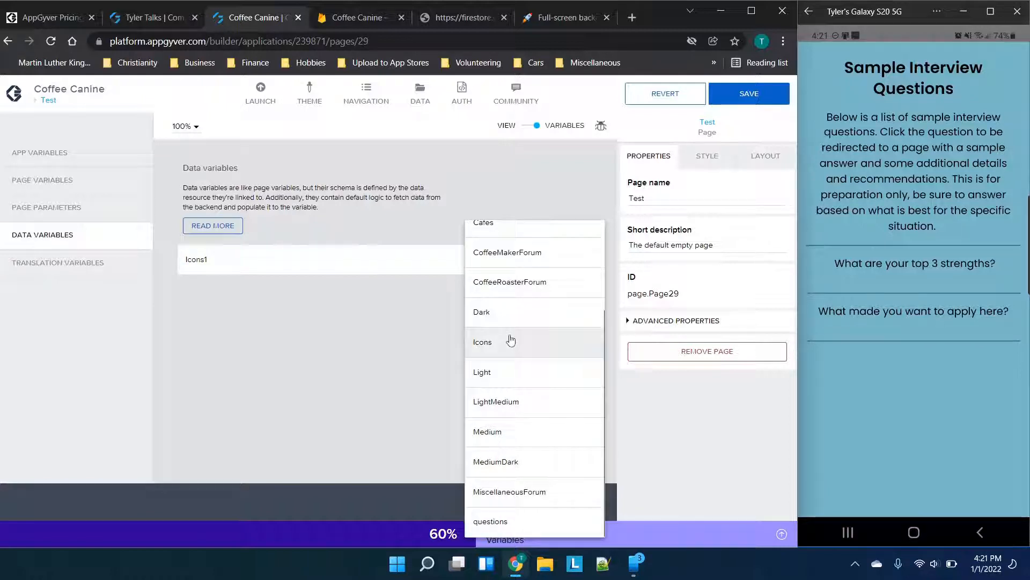
pyautogui.scroll(3, 511, 340)
pyautogui.scroll(-3, 511, 339)
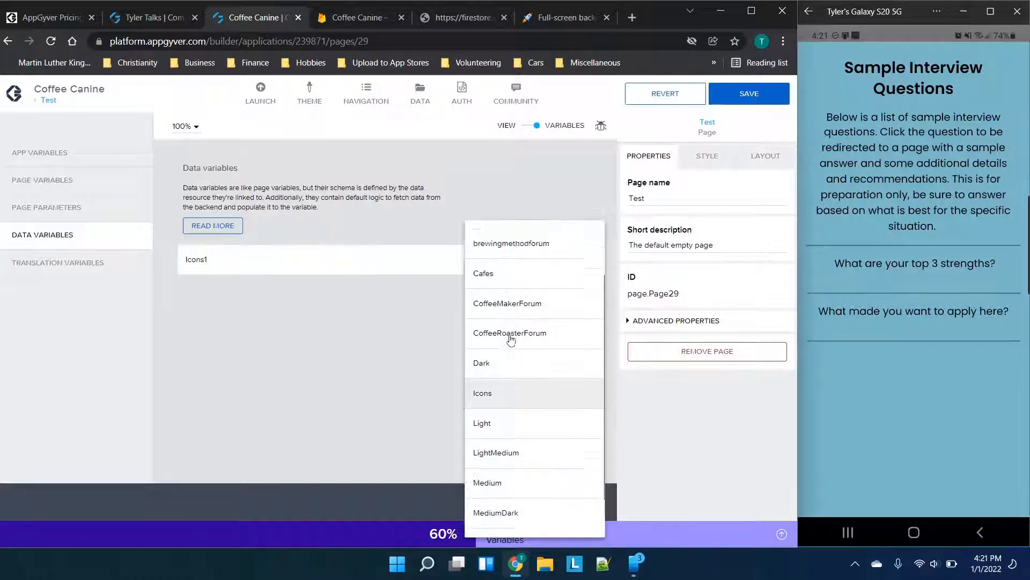
pyautogui.scroll(2, 573, 435)
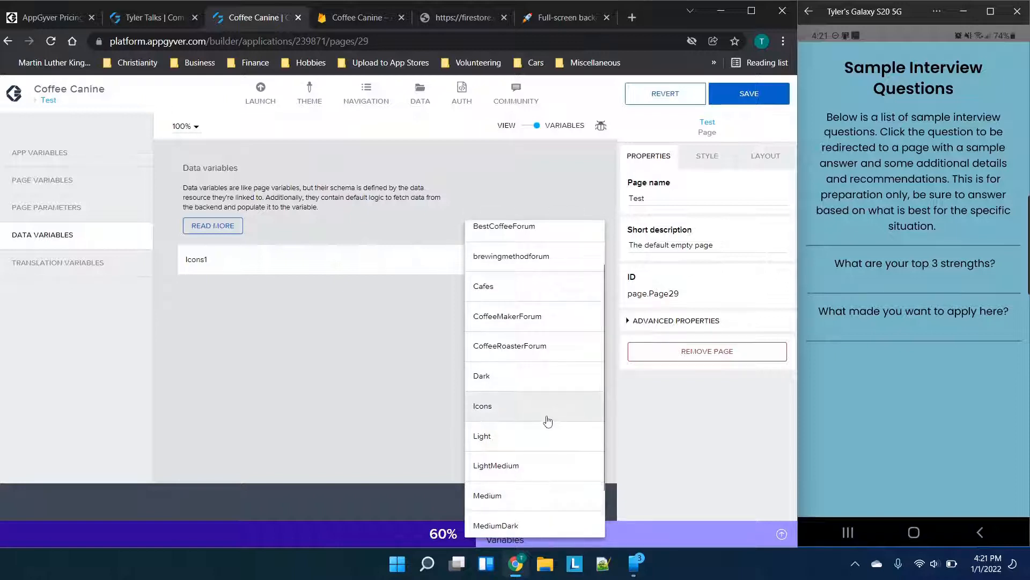
pyautogui.scroll(1, 546, 419)
pyautogui.scroll(-3, 543, 410)
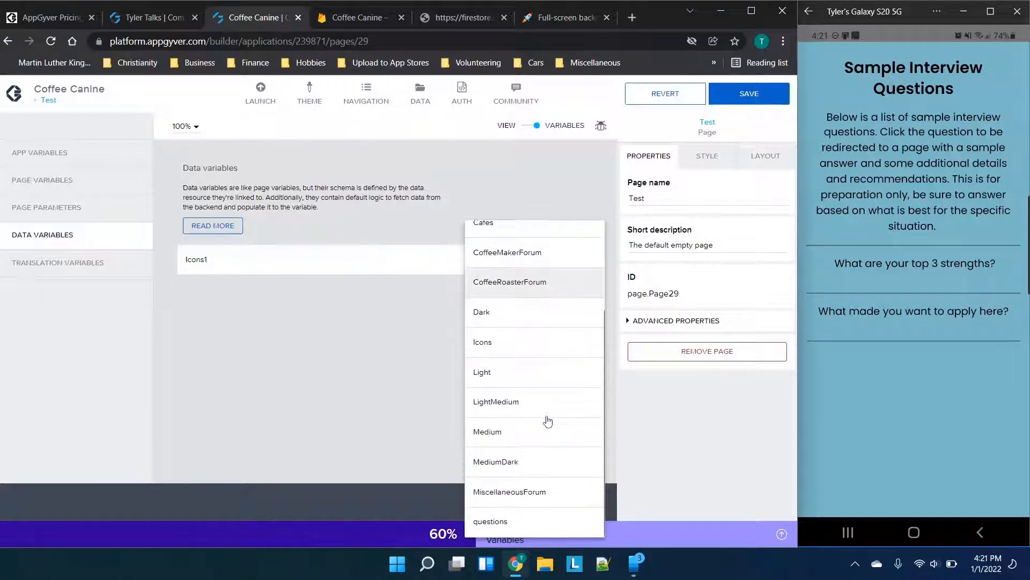
pyautogui.click(514, 522)
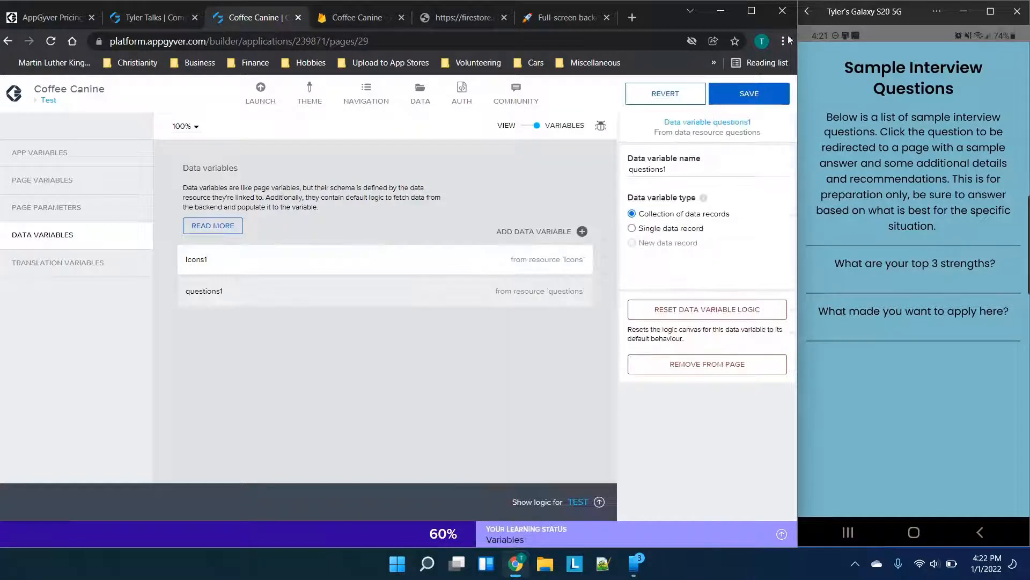
pyautogui.click(744, 106)
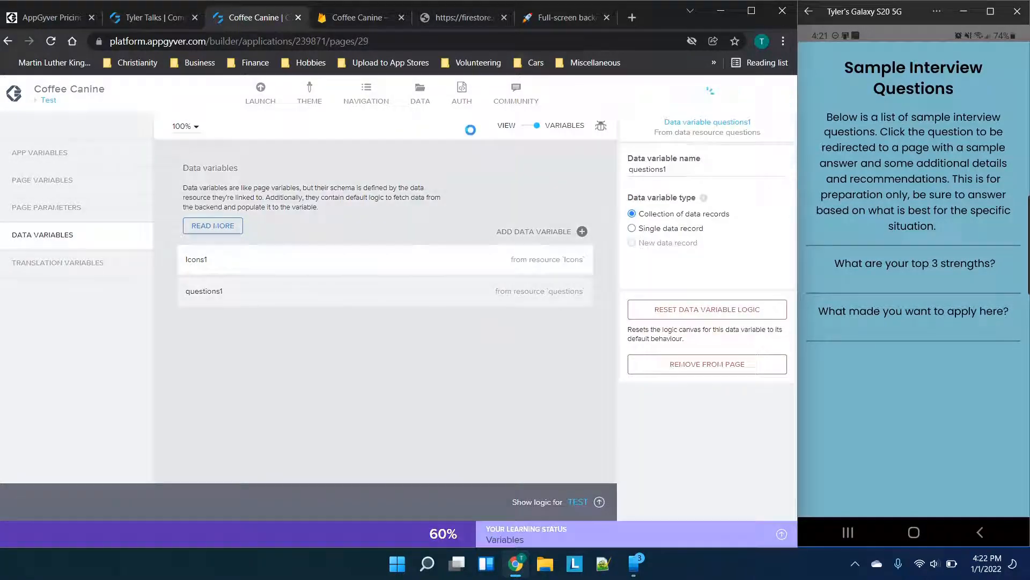
pyautogui.click(530, 128)
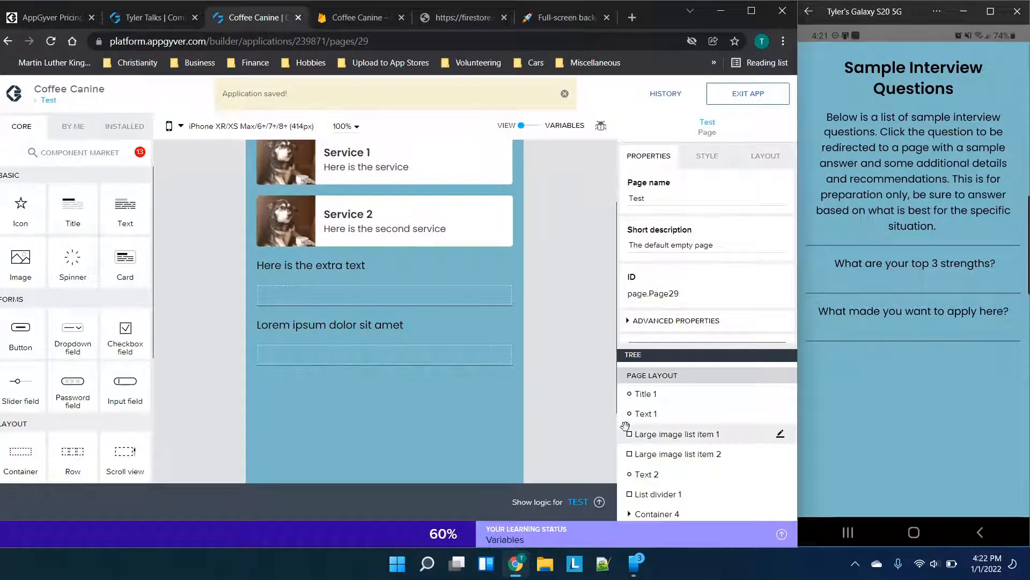
pyautogui.scroll(-1, 668, 494)
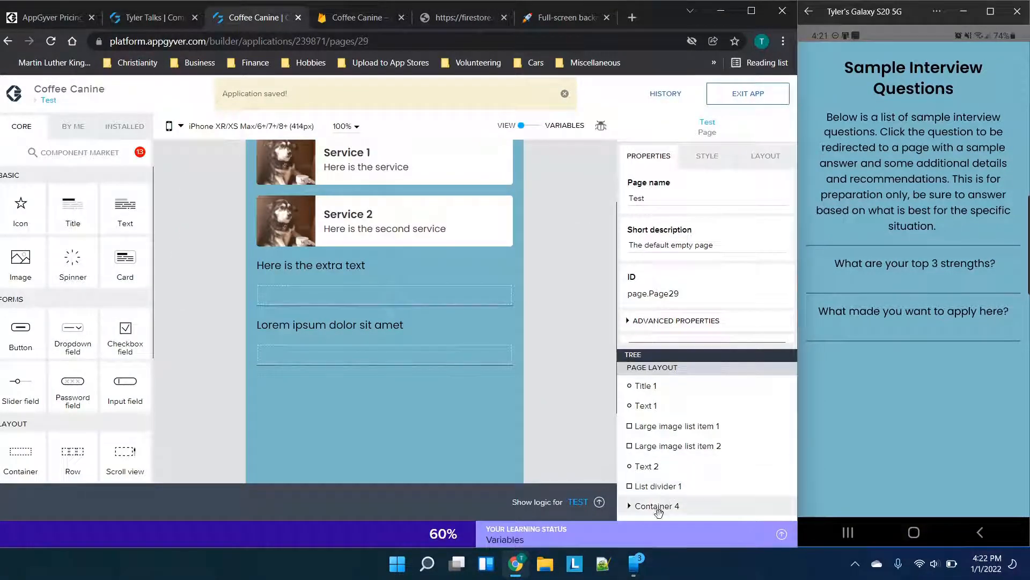
pyautogui.click(630, 505)
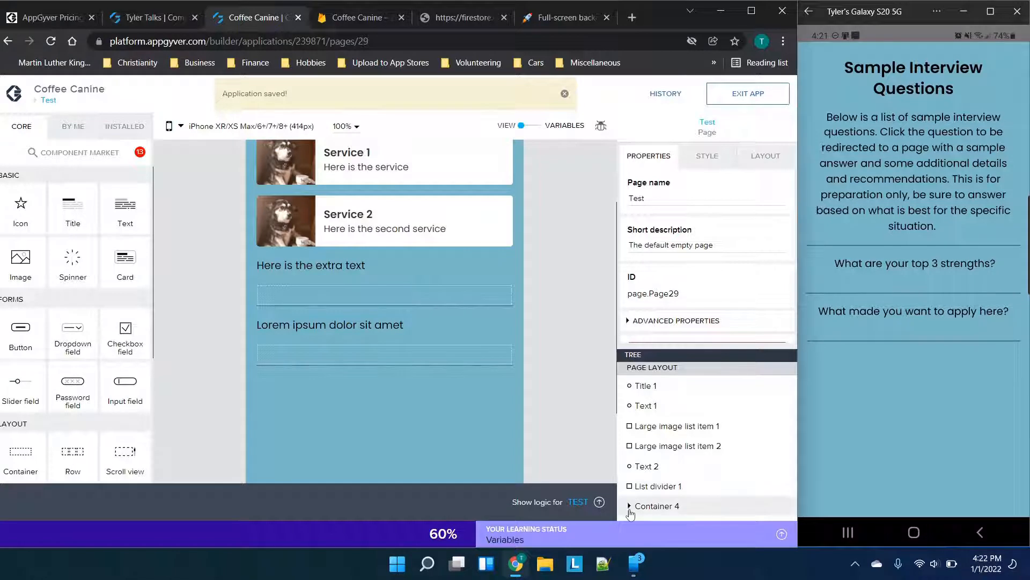
pyautogui.scroll(-2, 668, 485)
pyautogui.click(668, 486)
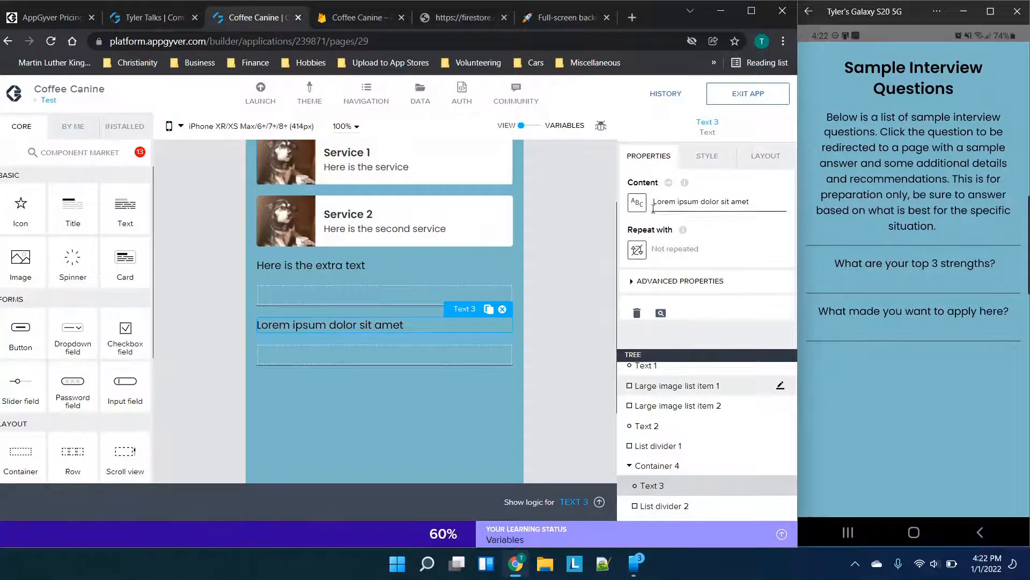
pyautogui.click(636, 204)
pyautogui.click(561, 301)
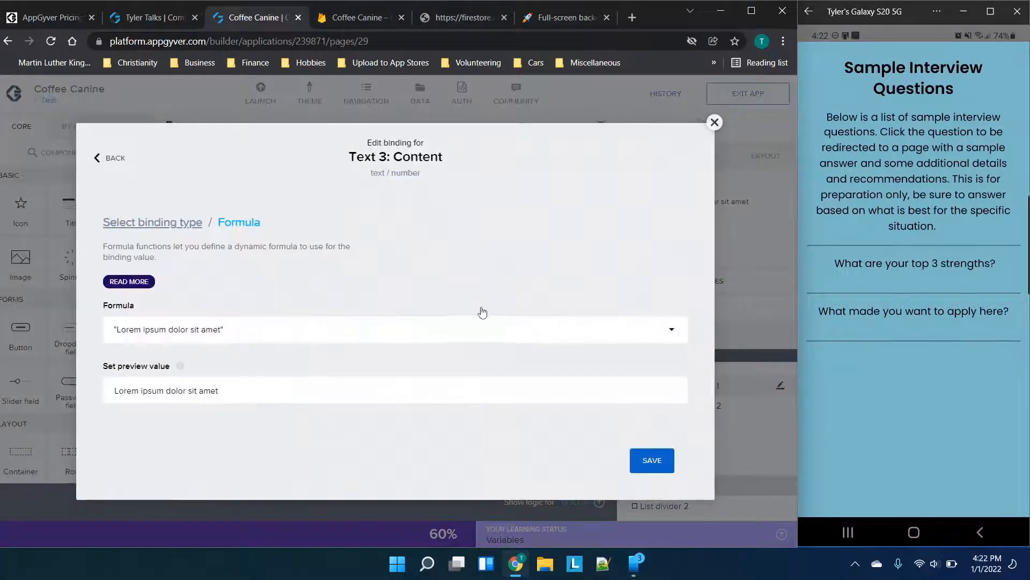
pyautogui.click(272, 339)
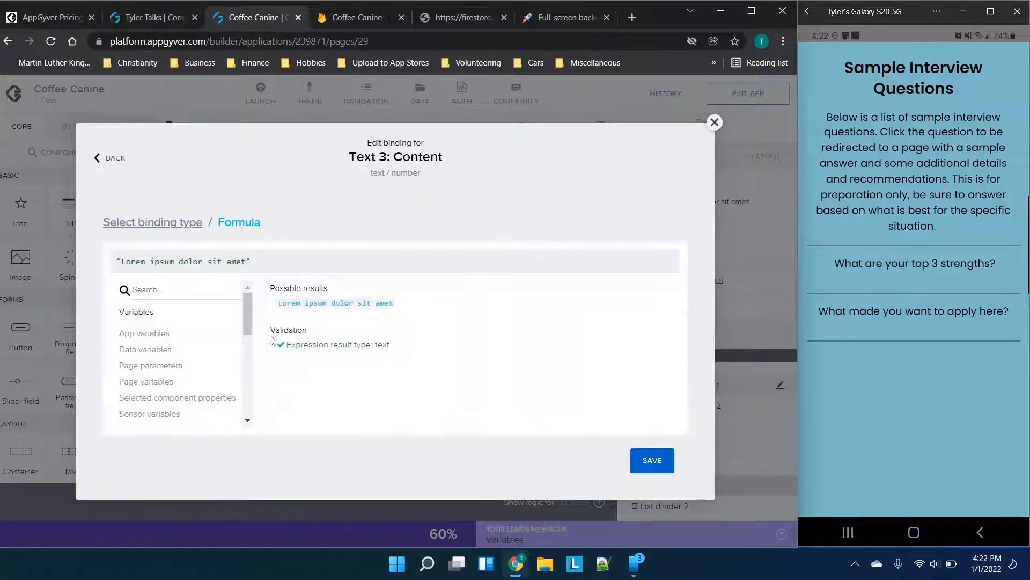
pyautogui.hotkey('ctrl', 'a')
pyautogui.press('BackSpace')
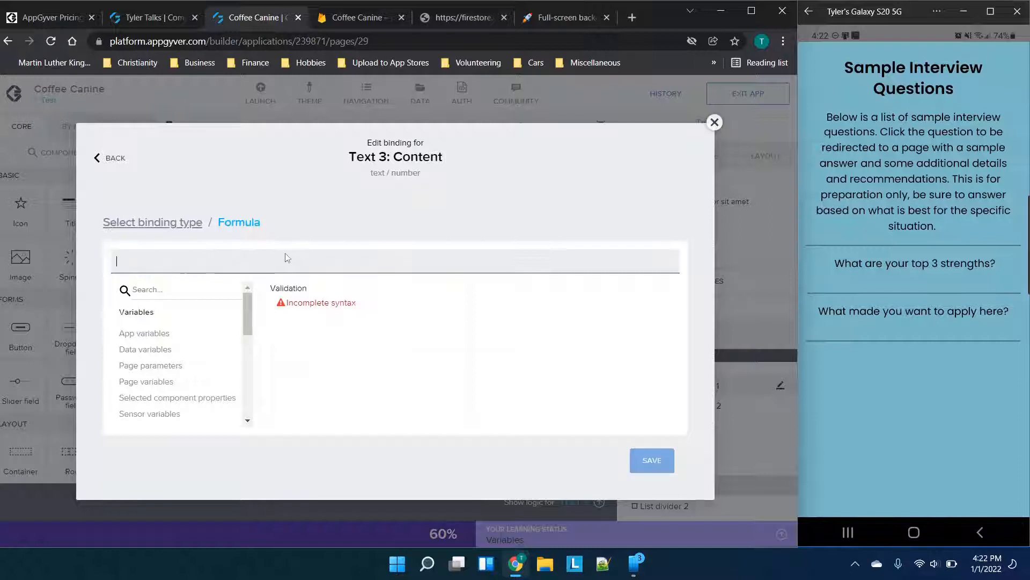
pyautogui.click(174, 349)
pyautogui.scroll(-3, 338, 338)
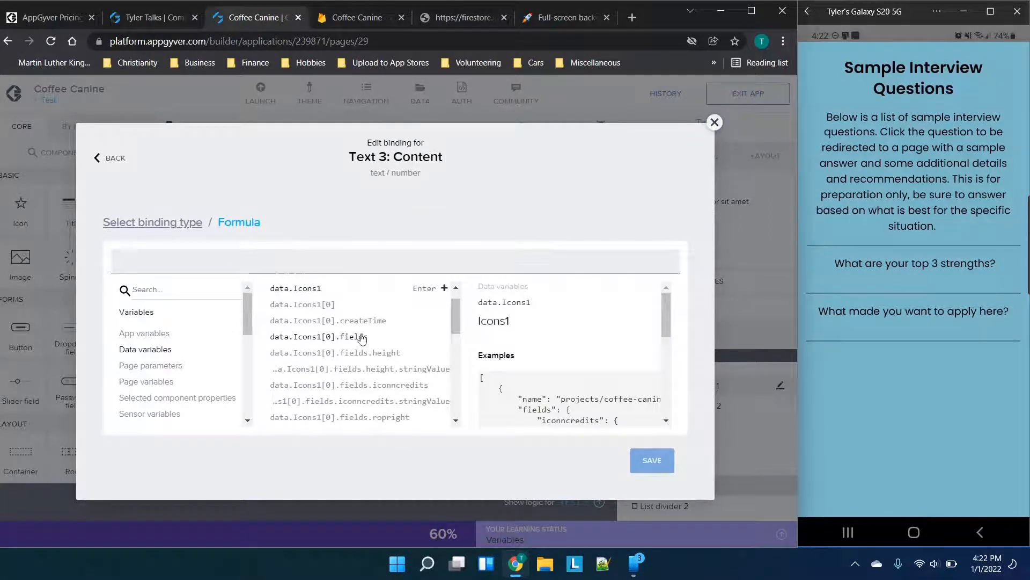
pyautogui.scroll(-5, 338, 337)
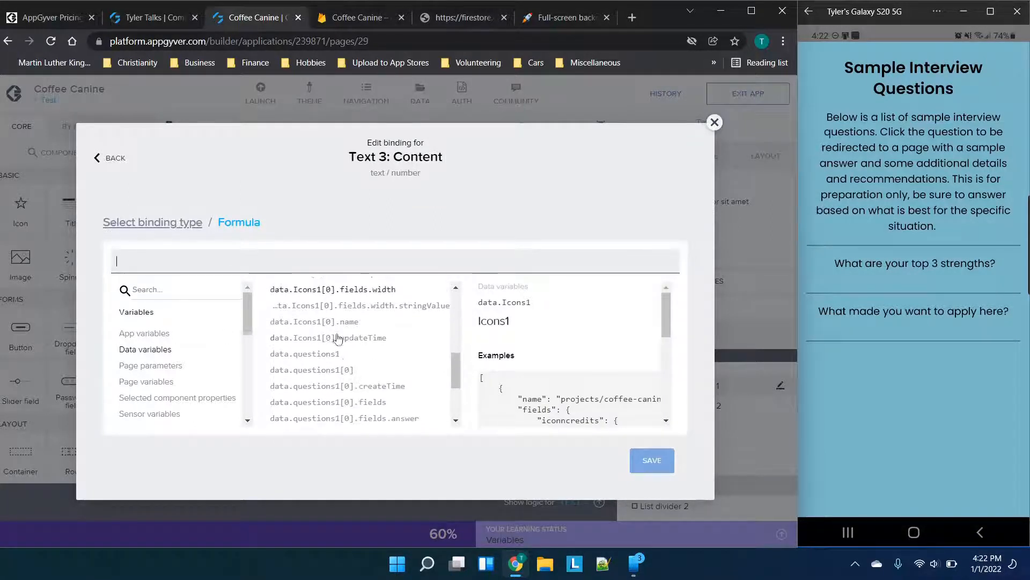
pyautogui.scroll(-1, 354, 392)
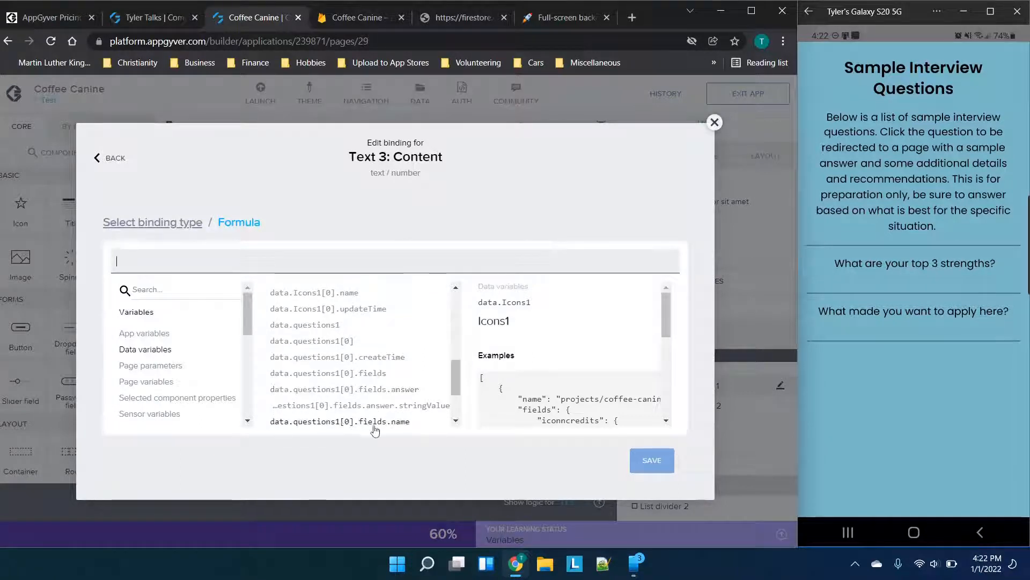
pyautogui.click(714, 122)
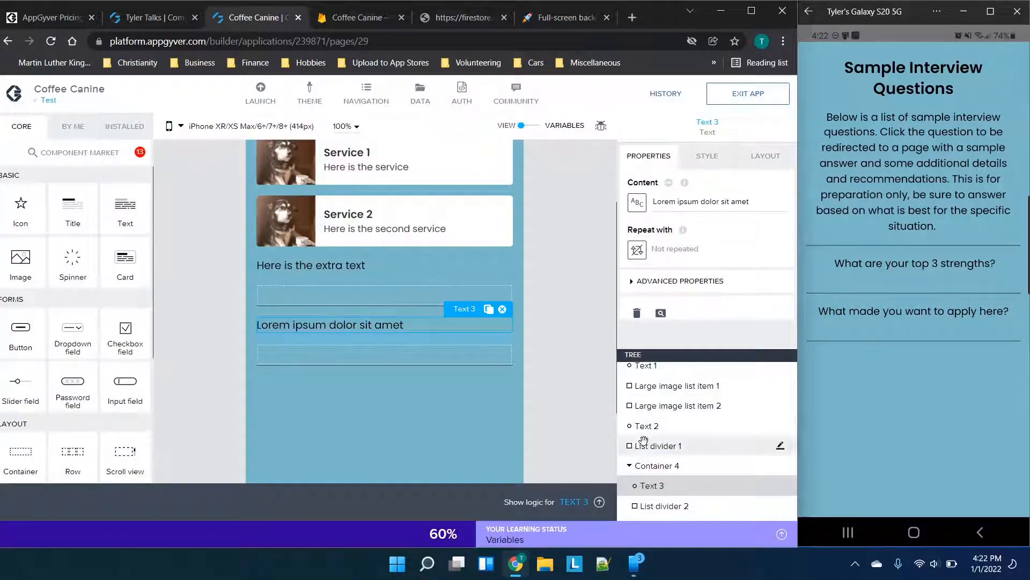
# Repeat the container holding the lorem ipsum text with the questions1 data variable and save the application
pyautogui.click(661, 465)
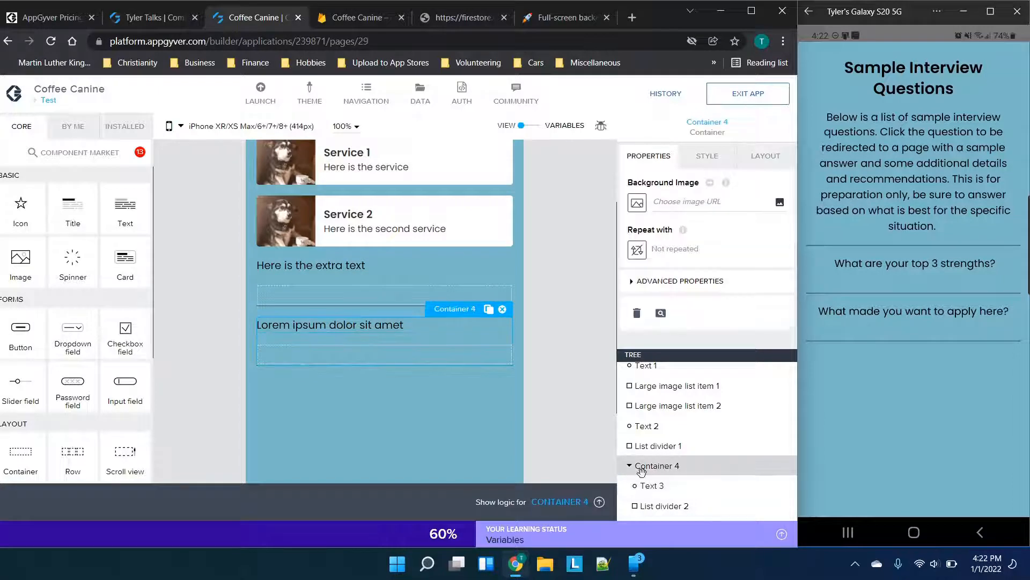
pyautogui.click(637, 252)
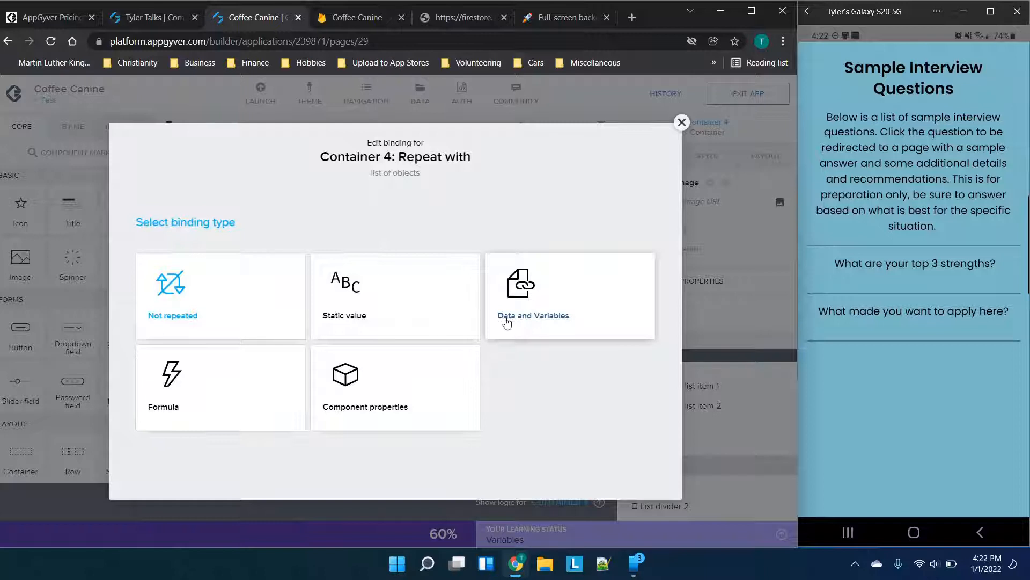
pyautogui.click(525, 328)
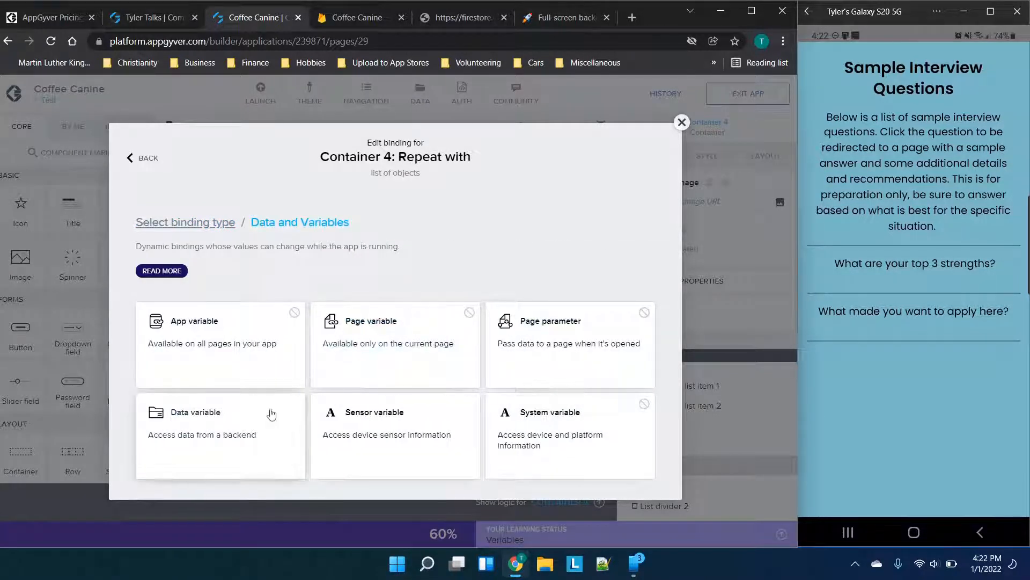
pyautogui.click(248, 417)
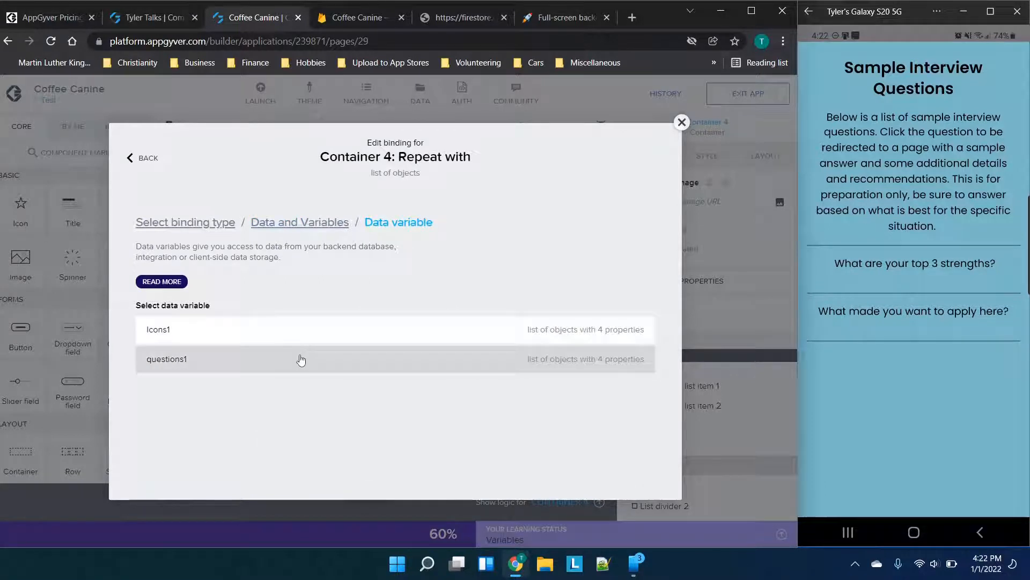
pyautogui.click(322, 357)
pyautogui.click(633, 382)
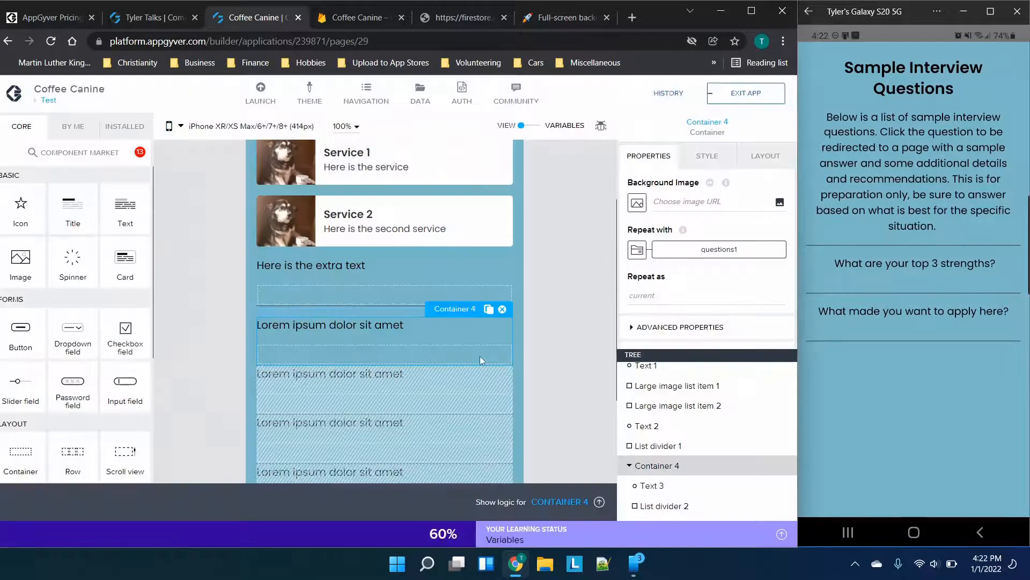
pyautogui.scroll(-3, 314, 285)
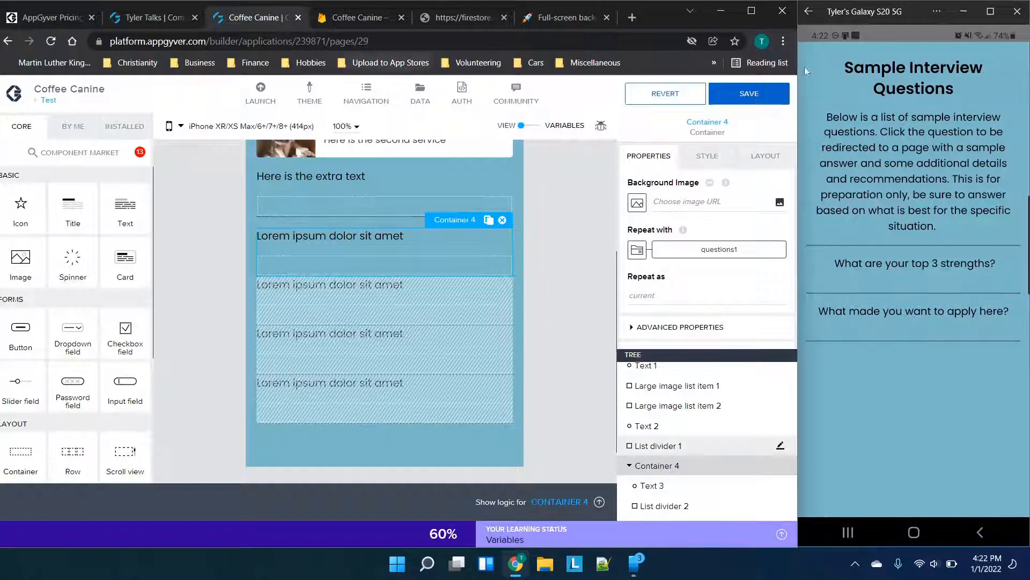
pyautogui.click(772, 101)
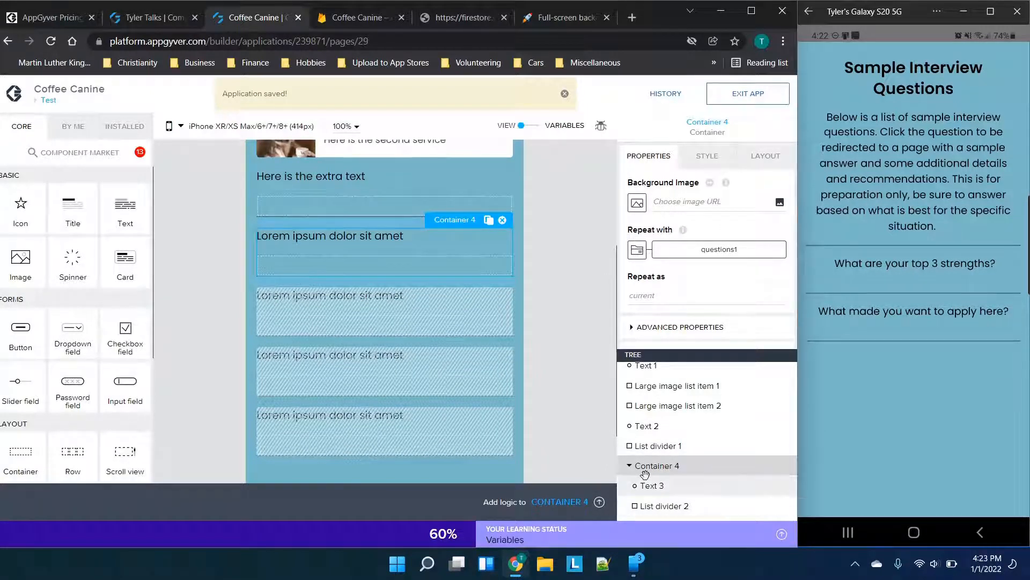
# Review document 1 of the Interviewquestions collection in Firestore and open the Coffee Canine app's Test page on the mirrored phone
pyautogui.click(330, 20)
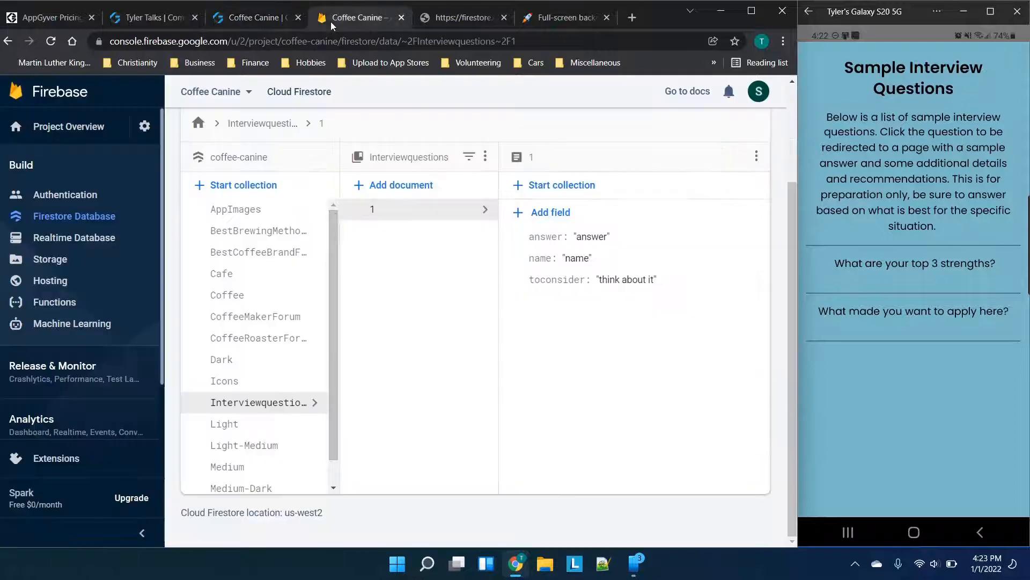
pyautogui.click(258, 20)
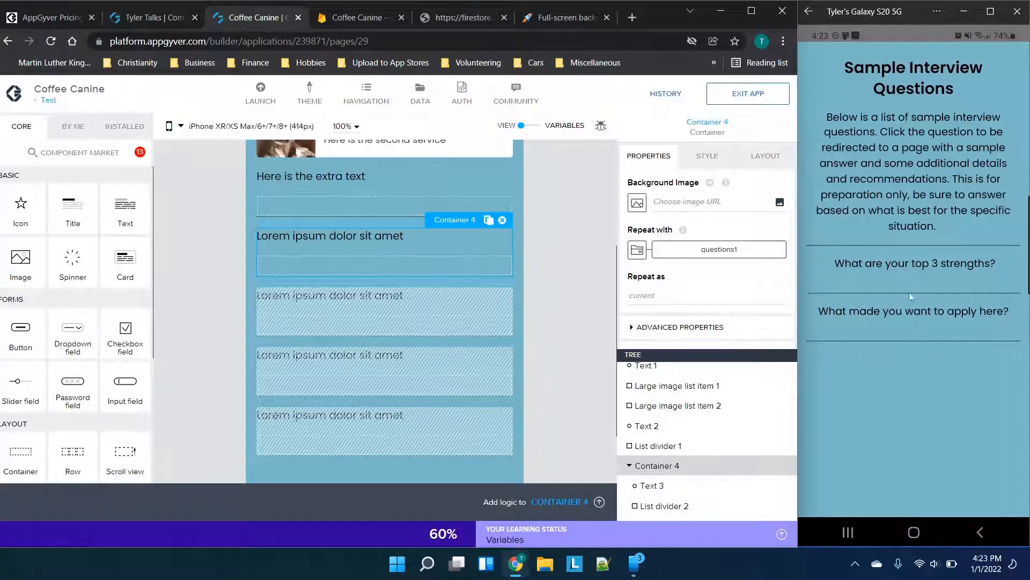
pyautogui.click(809, 10)
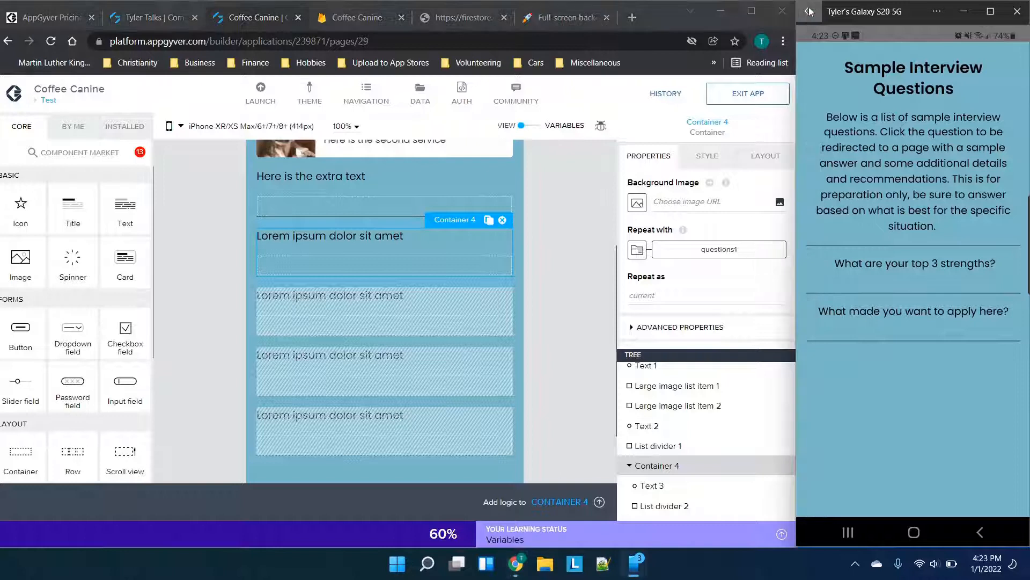
pyautogui.click(810, 12)
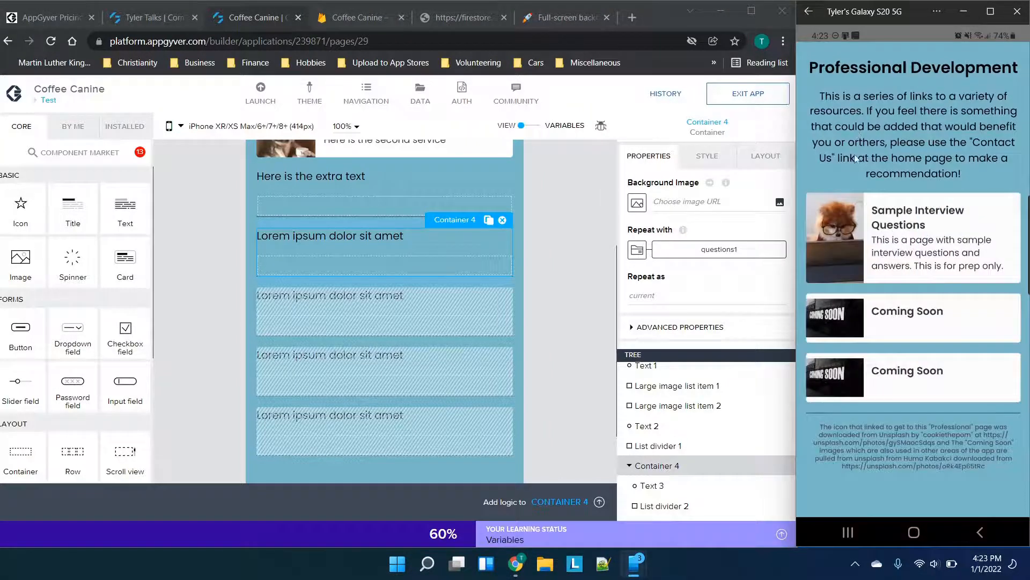
pyautogui.click(809, 11)
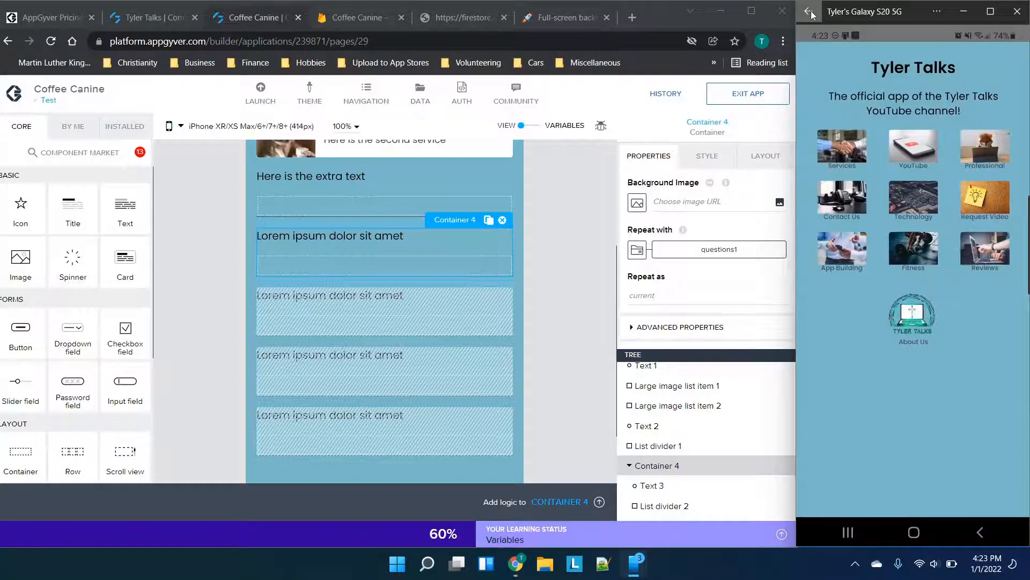
pyautogui.click(809, 11)
pyautogui.click(989, 215)
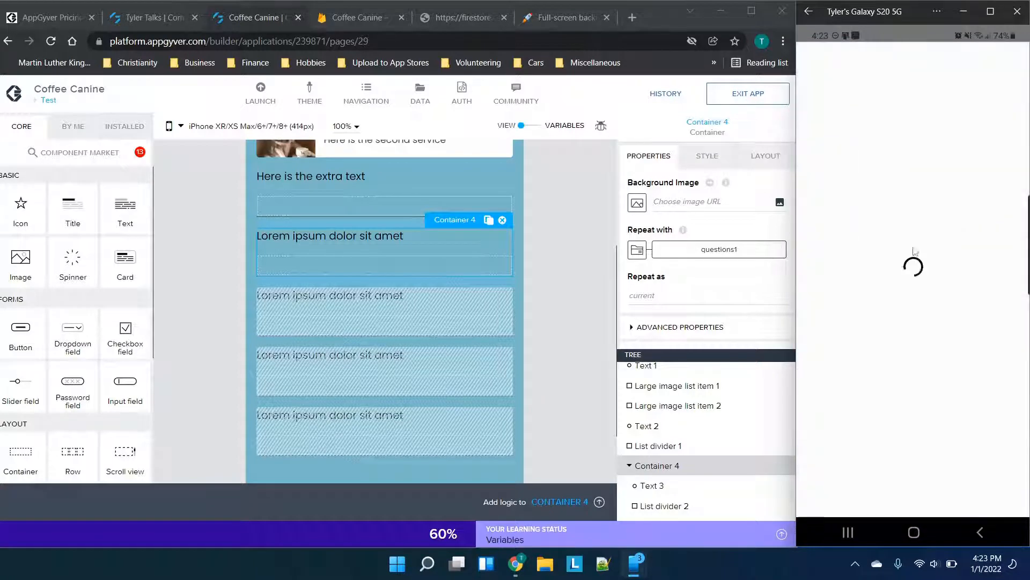
pyautogui.click(889, 161)
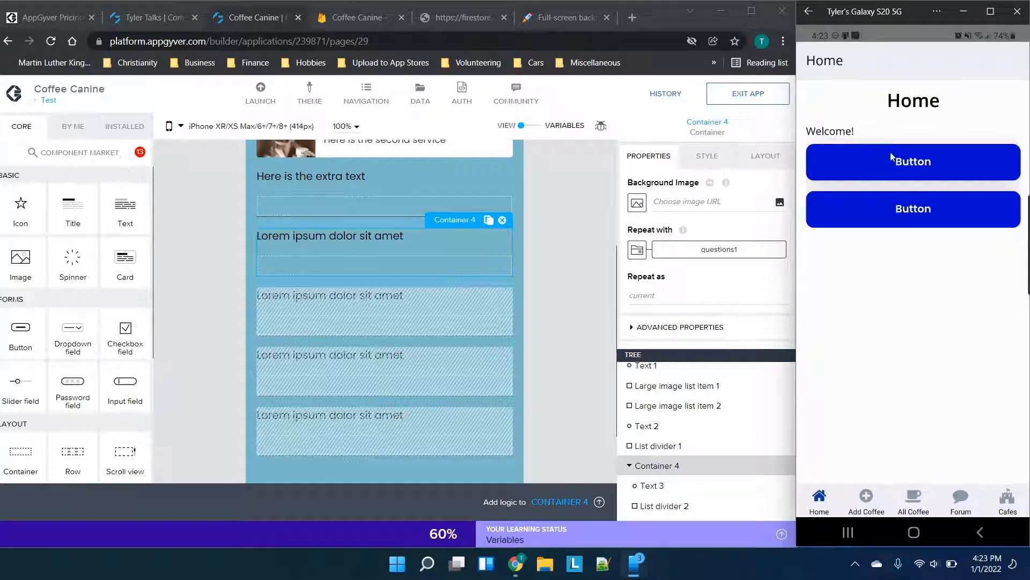
pyautogui.click(892, 160)
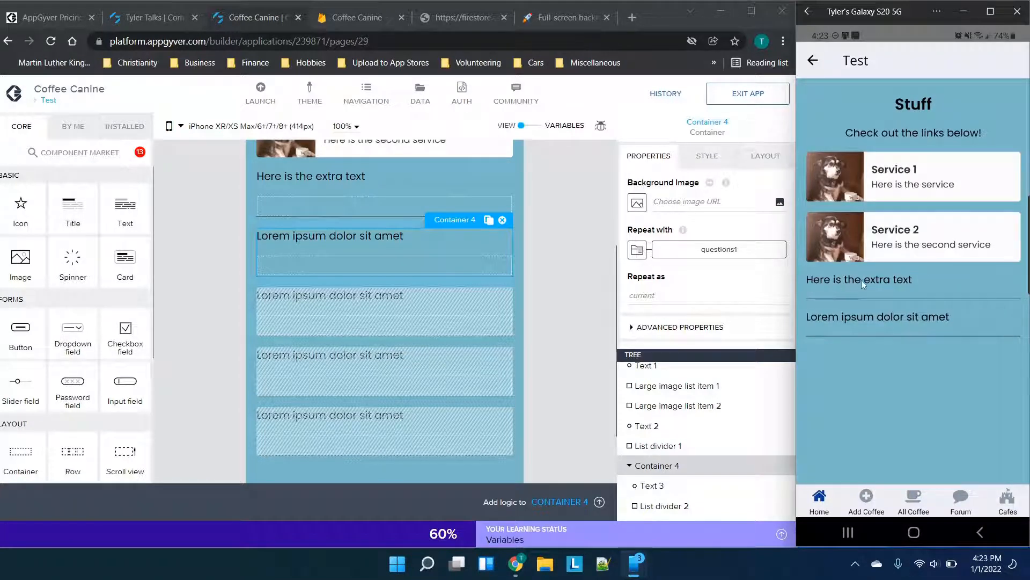
# Delete the "Here is the extra text" component and the list divider below it, saving the application and reopening the phone's Test page
pyautogui.click(376, 176)
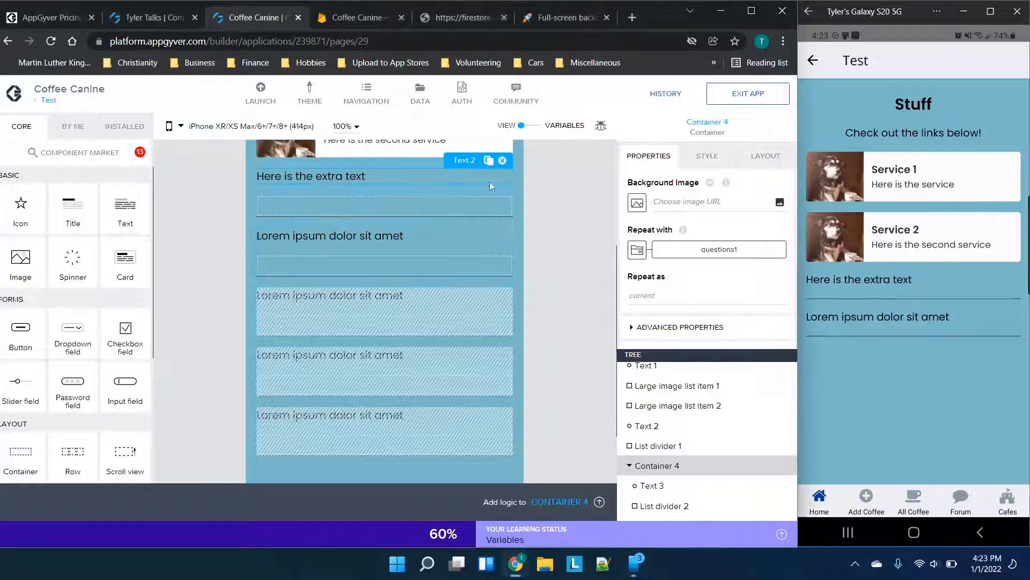
pyautogui.click(503, 161)
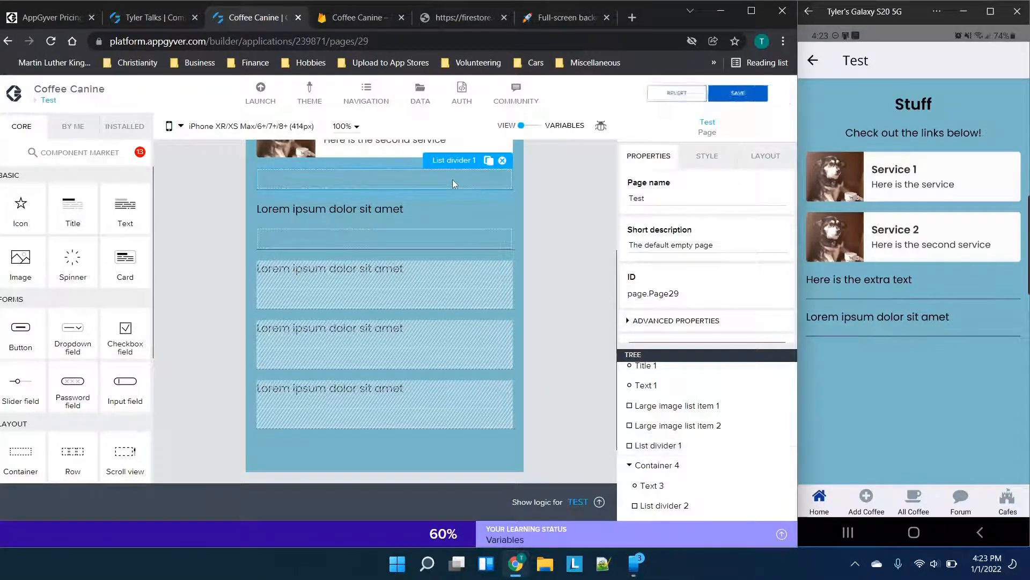
pyautogui.click(502, 160)
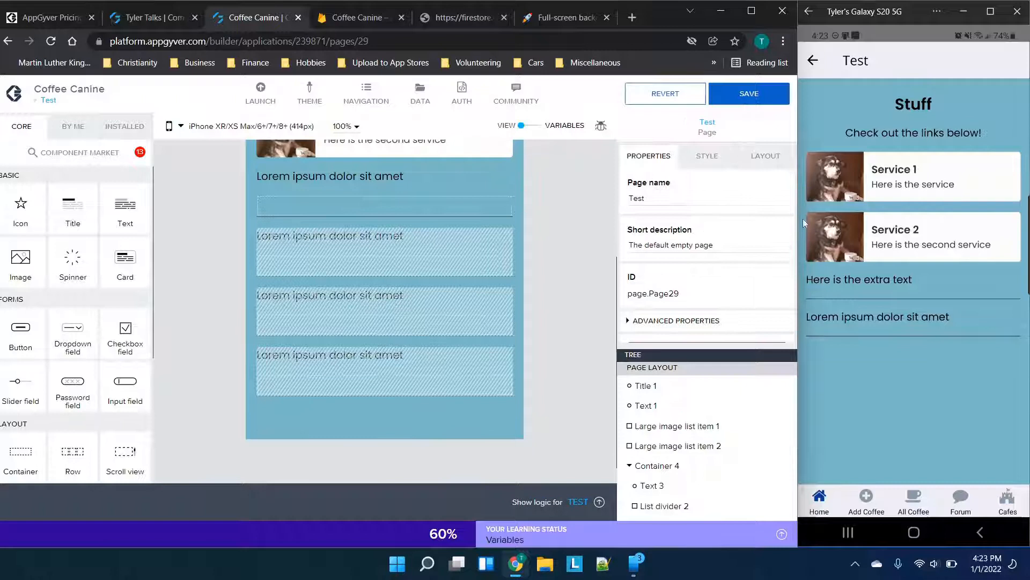
pyautogui.click(749, 93)
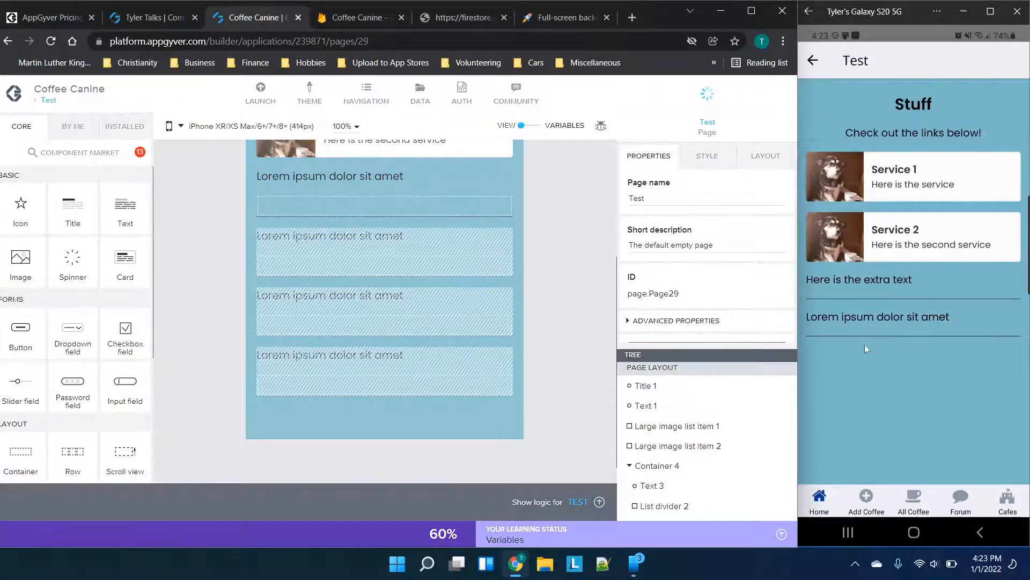
pyautogui.click(890, 162)
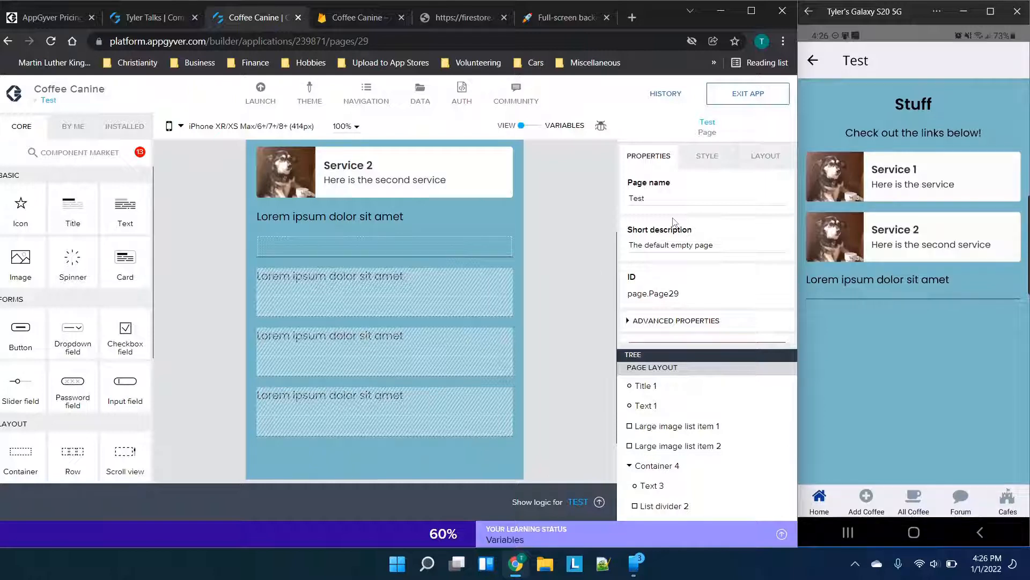
# Bind the lorem ipsum text's content to the repeated data item property current.fields.answer.stringValue
pyautogui.click(659, 485)
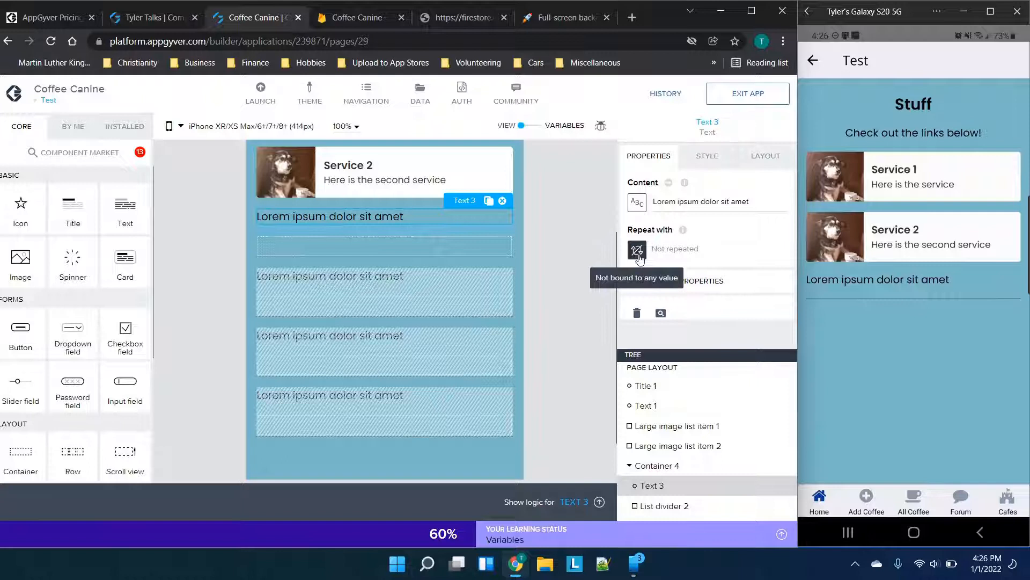
pyautogui.click(637, 202)
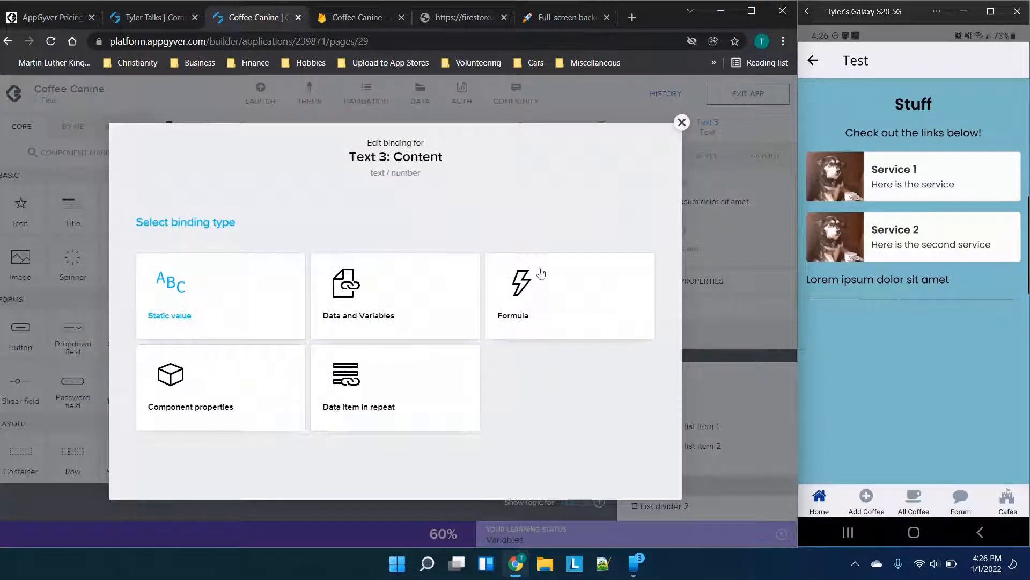
pyautogui.click(384, 391)
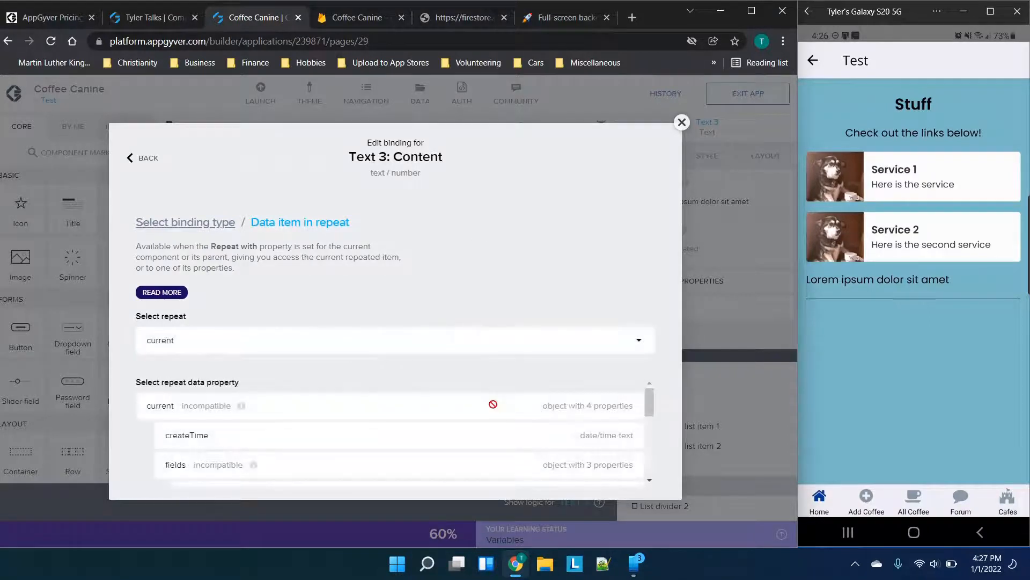
pyautogui.scroll(-2, 492, 404)
pyautogui.scroll(-5, 493, 404)
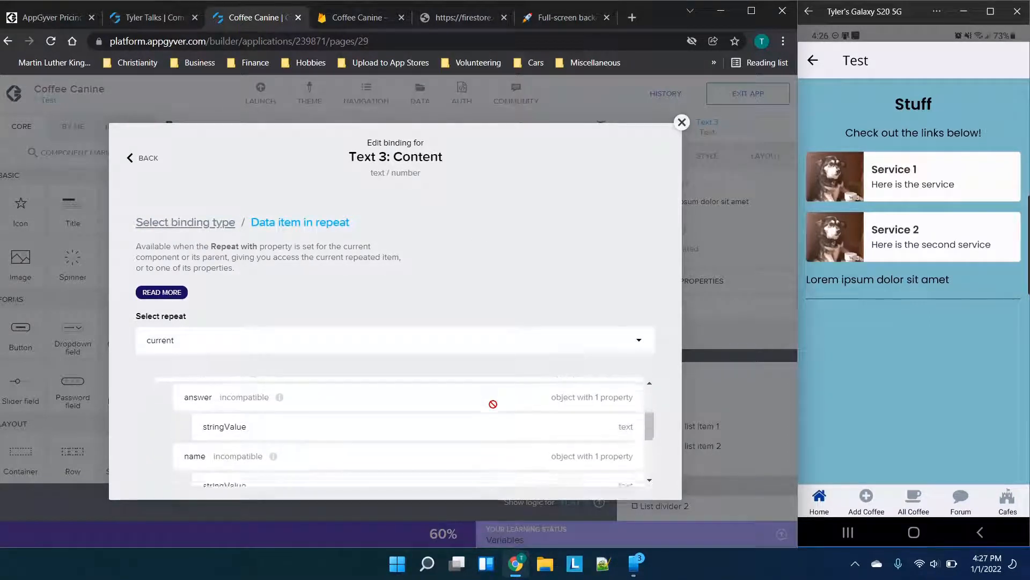
pyautogui.scroll(4, 494, 408)
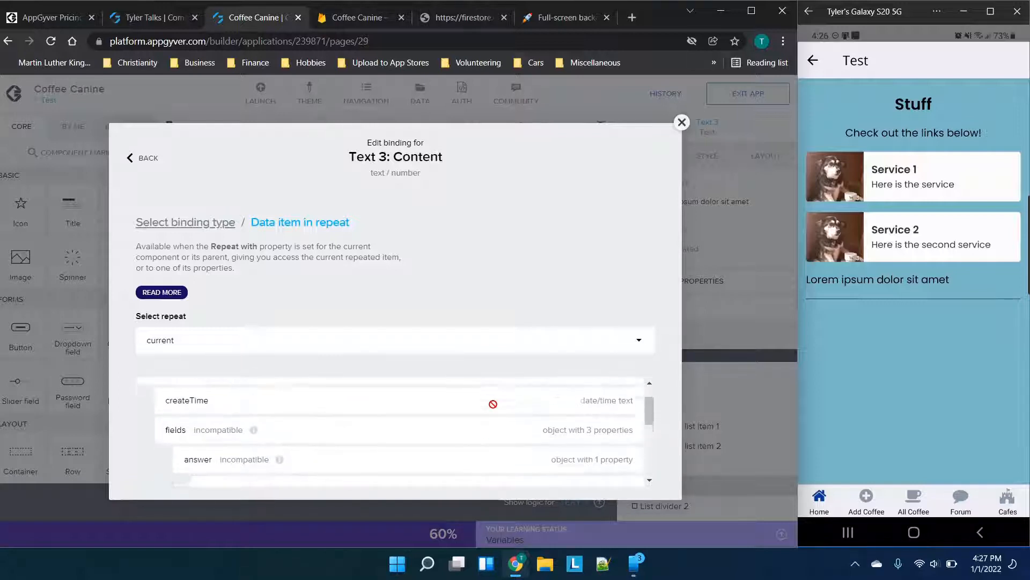
pyautogui.scroll(-4, 492, 404)
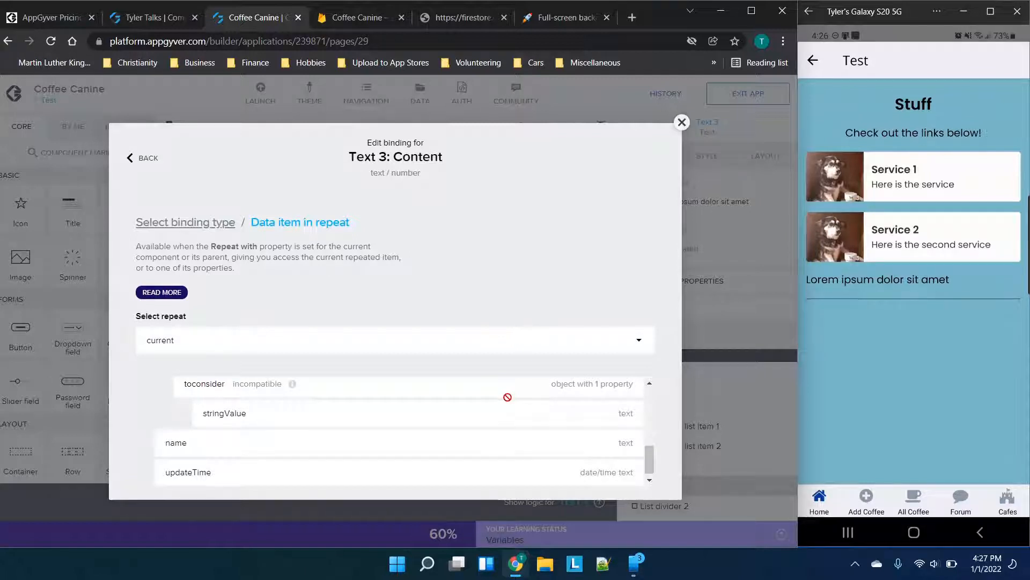
pyautogui.scroll(4, 518, 416)
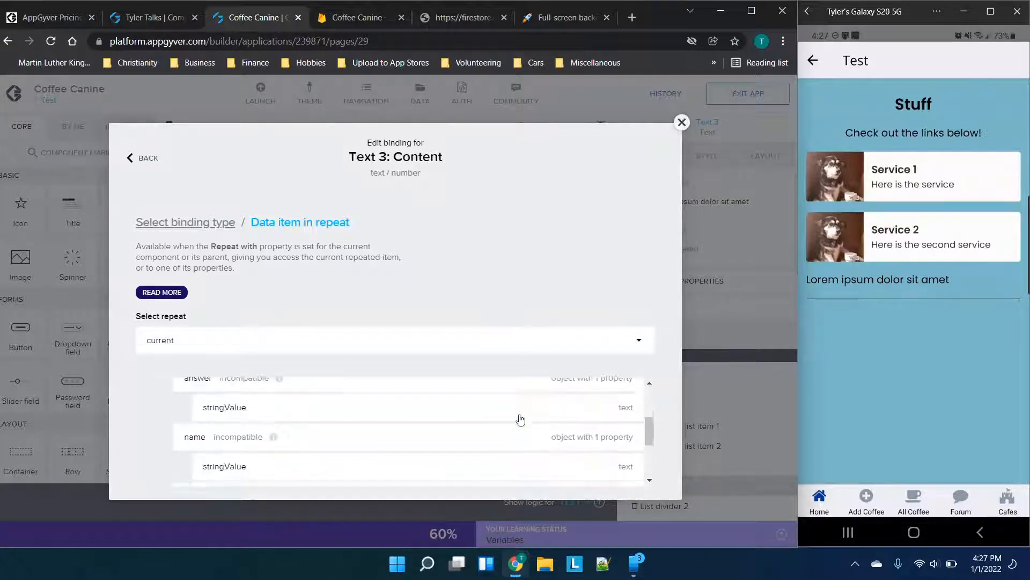
pyautogui.scroll(1, 518, 415)
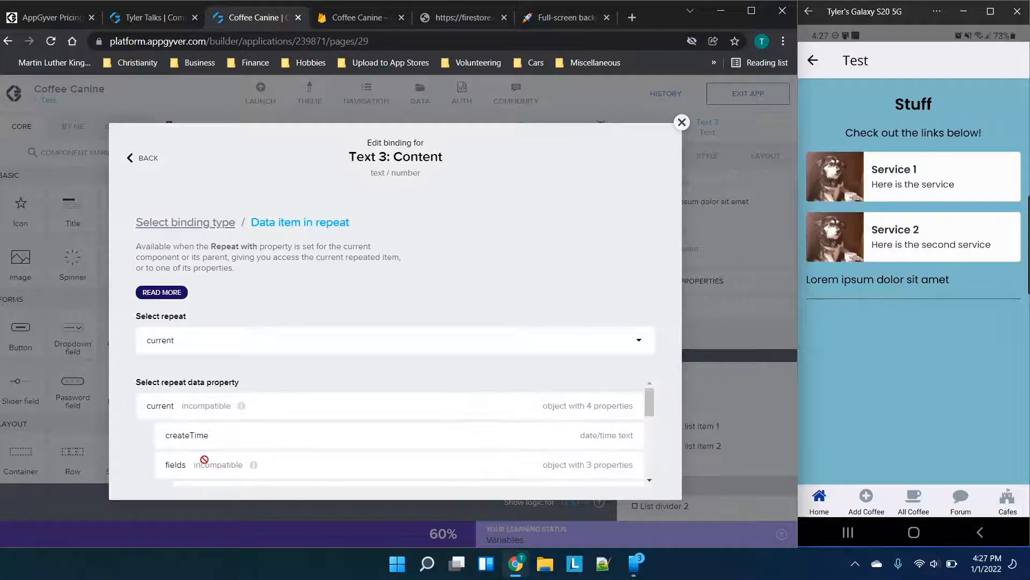
pyautogui.scroll(-1, 215, 440)
pyautogui.scroll(-2, 214, 449)
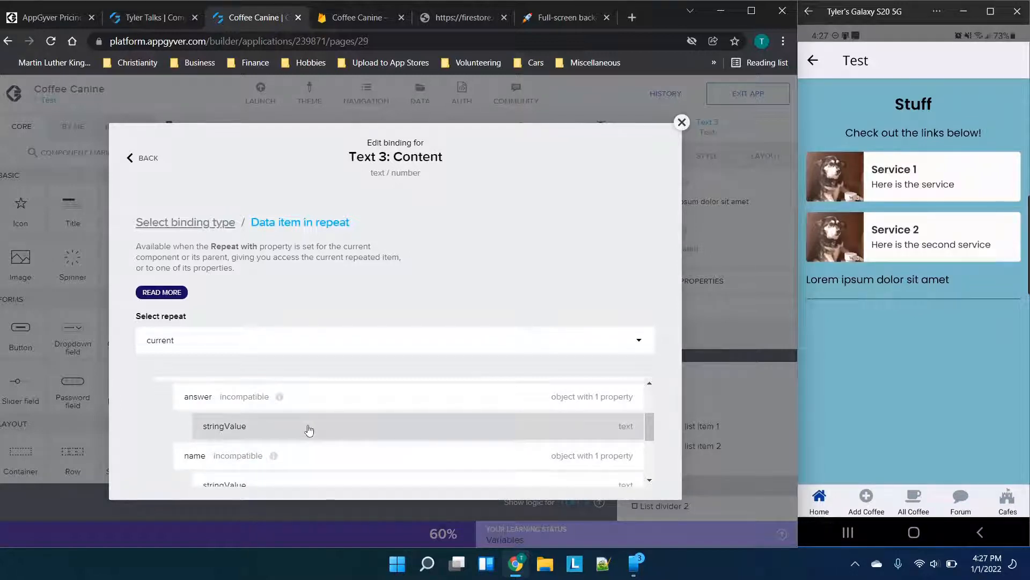
pyautogui.click(310, 429)
pyautogui.scroll(-1, 311, 428)
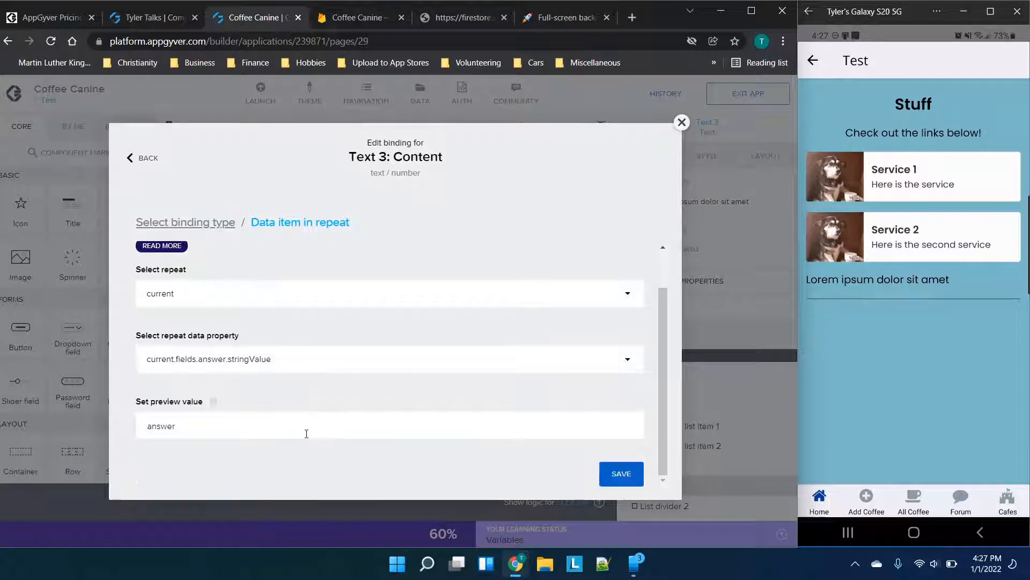
pyautogui.click(636, 480)
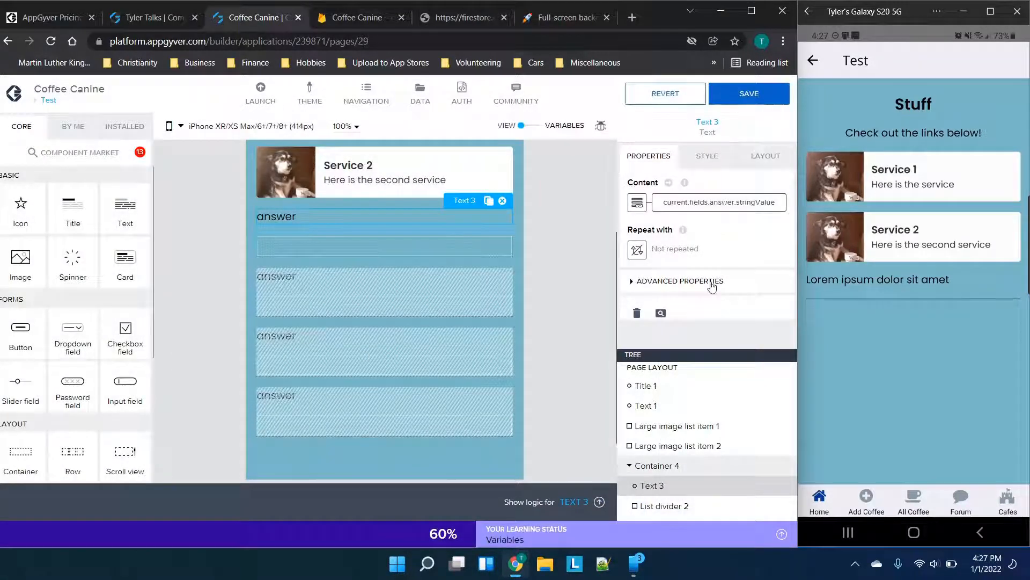
# Save the application and check the bound text on the Test page of the mirrored phone
pyautogui.click(749, 97)
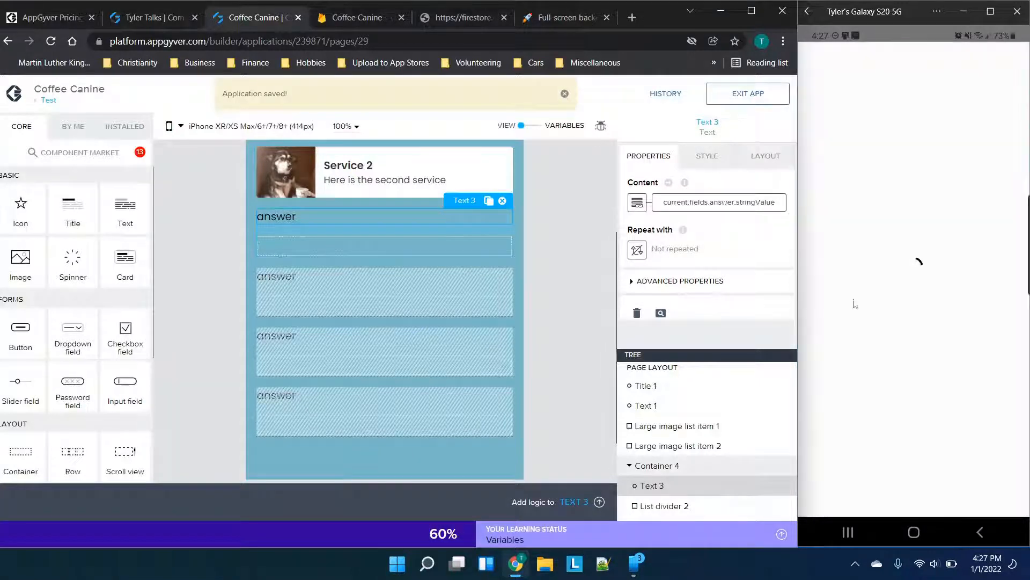
pyautogui.click(904, 180)
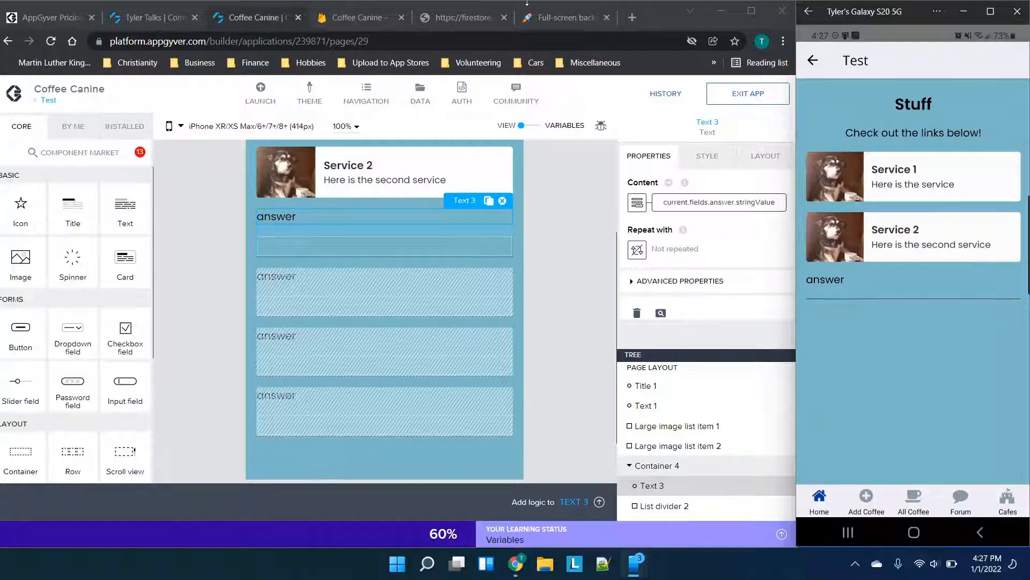
pyautogui.click(376, 17)
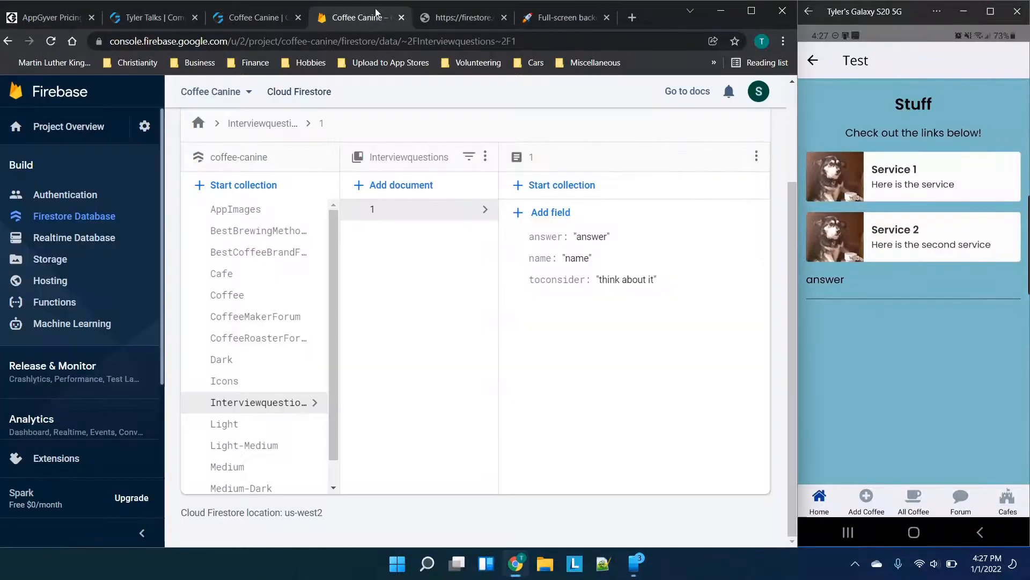
pyautogui.click(399, 185)
pyautogui.write('2')
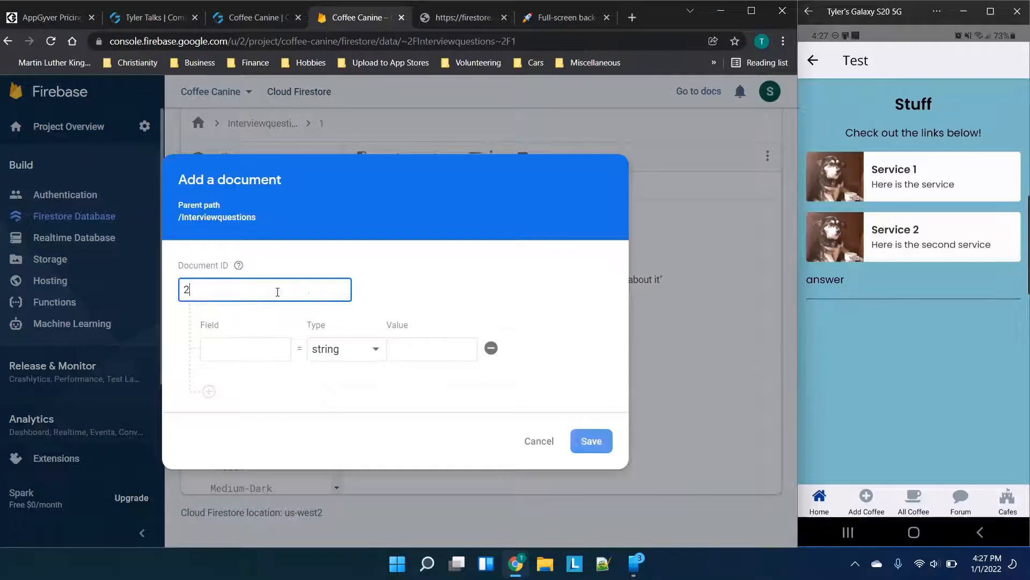
pyautogui.click(263, 345)
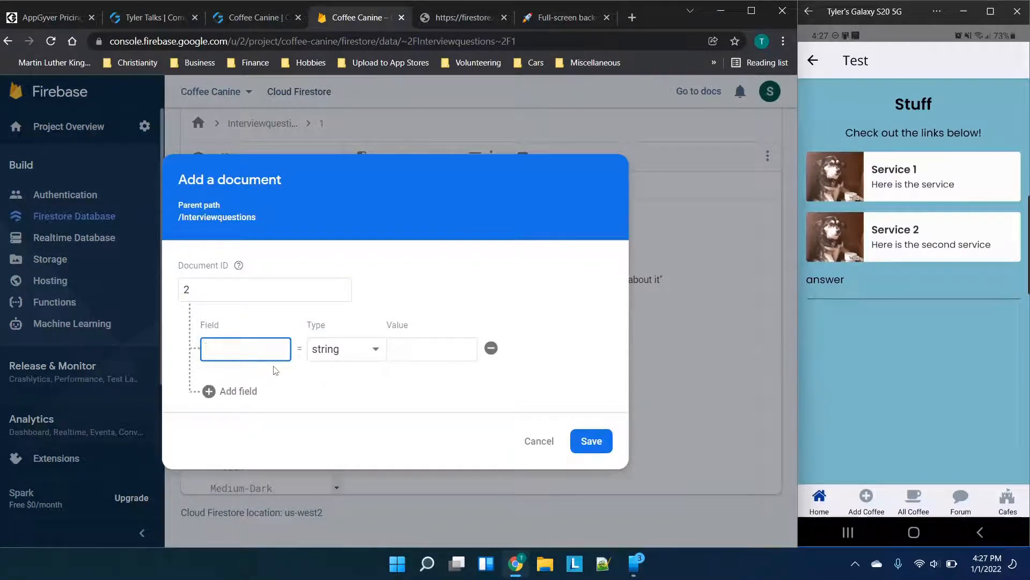
pyautogui.write('new question')
pyautogui.press('Tab')
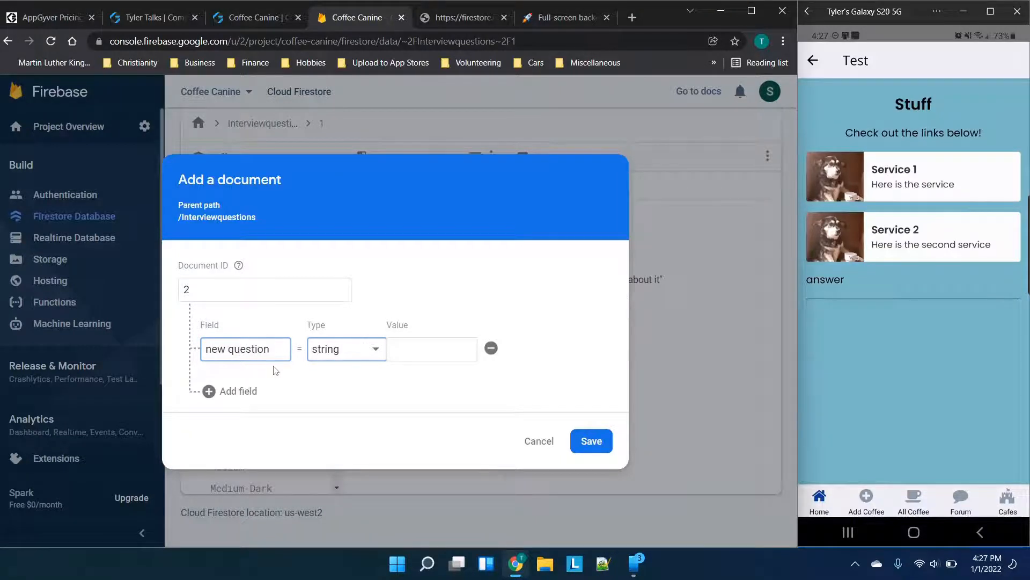
pyautogui.click(242, 383)
pyautogui.click(253, 356)
pyautogui.click(260, 350)
pyautogui.moveTo(275, 292); pyautogui.dragTo(105, 251)
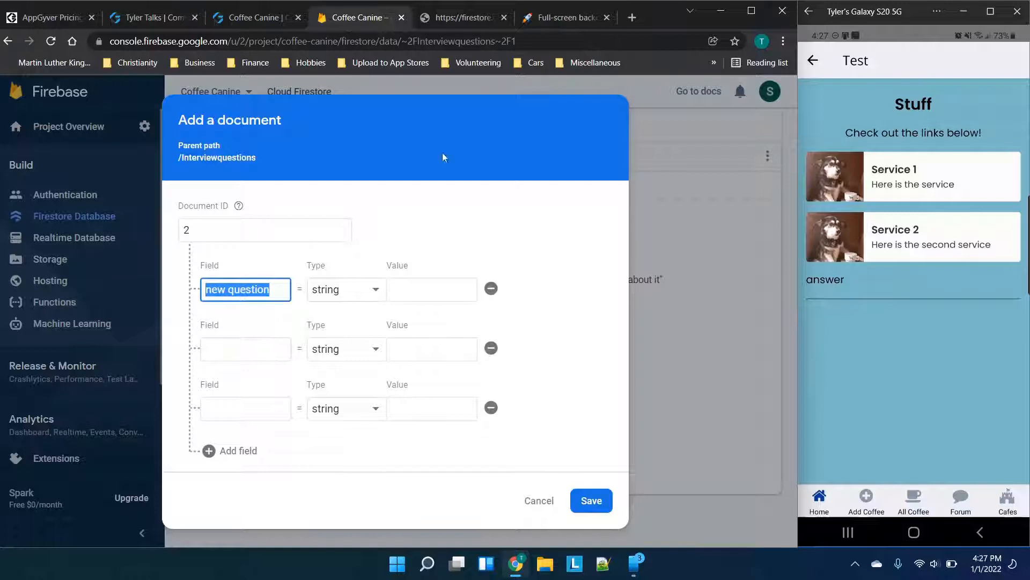
pyautogui.click(565, 496)
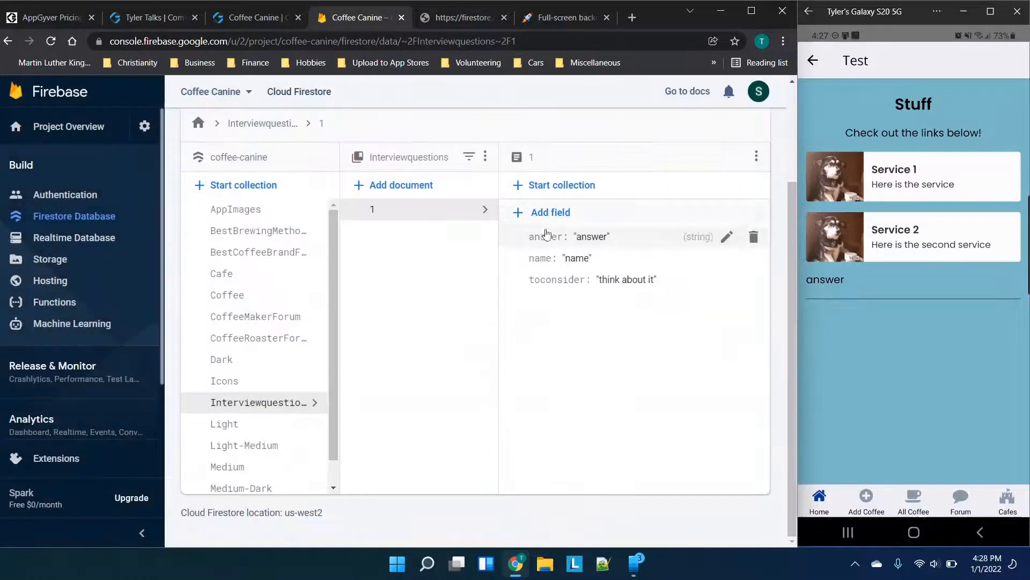
# Start a document with ID 2 in Firestore's Interviewquestions collection, with string fields answer, name and toconsider
pyautogui.click(407, 191)
pyautogui.write('2')
pyautogui.click(267, 339)
pyautogui.write('answer')
pyautogui.click(240, 390)
pyautogui.click(235, 421)
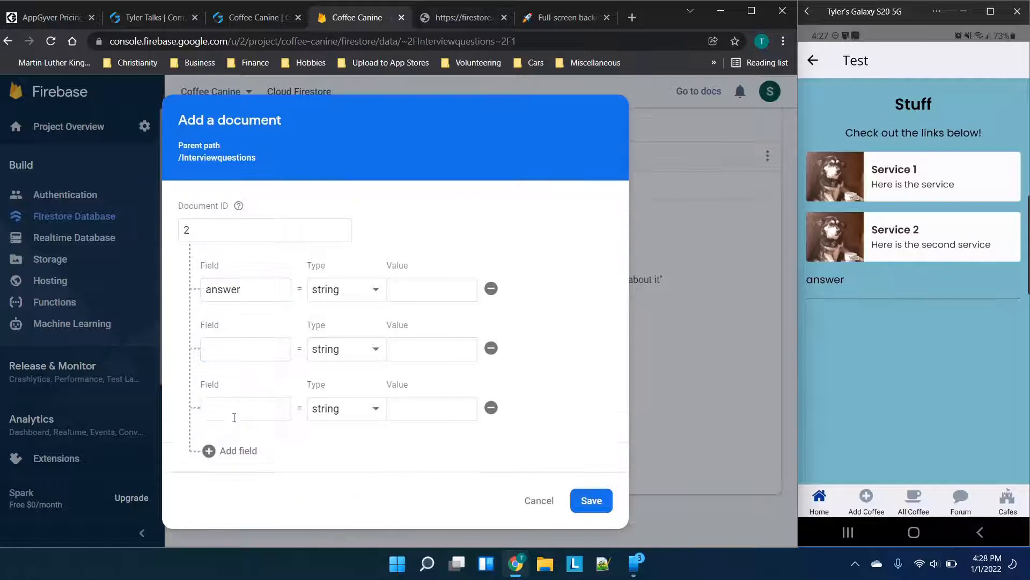
pyautogui.click(246, 350)
pyautogui.write('name')
pyautogui.click(253, 414)
pyautogui.write('toconsider')
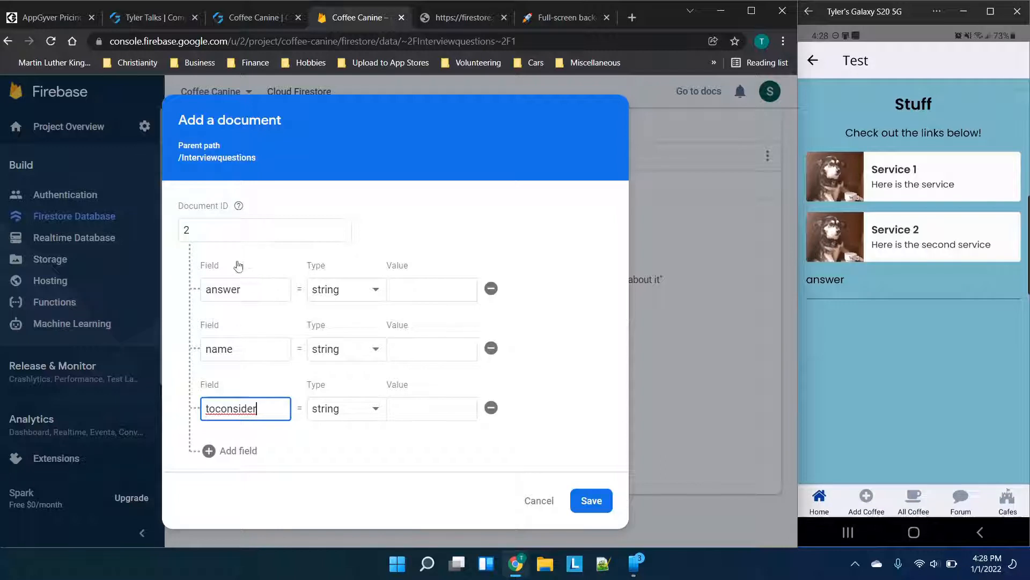
# Fill document 2 with the values "answer 2", "name2" and "toconsider2" for answer, name and toconsider, and save it
pyautogui.click(432, 285)
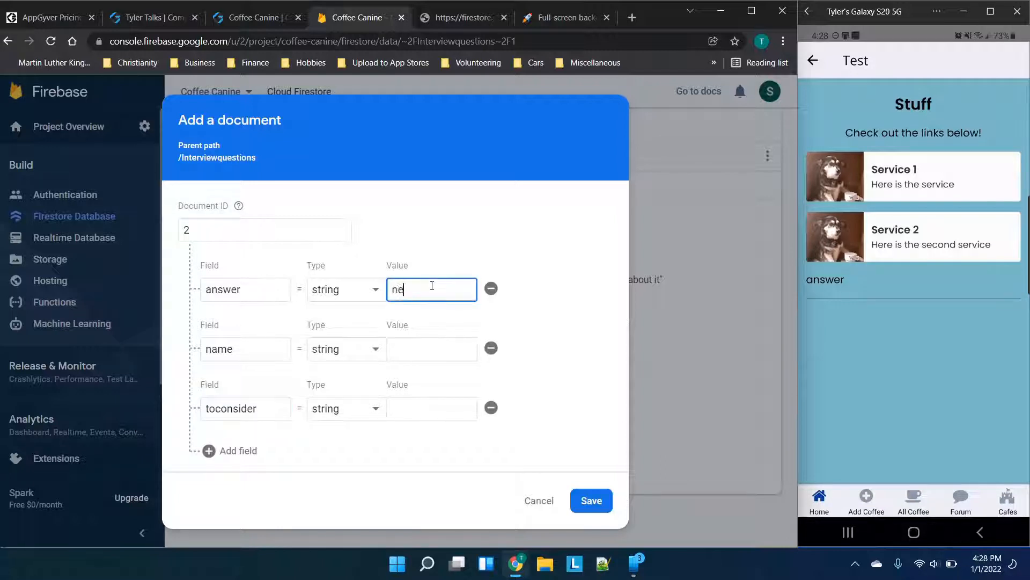
pyautogui.press('BackSpace')
pyautogui.press('BackSpace')
pyautogui.press('BackSpace')
pyautogui.write('questio')
pyautogui.click(434, 349)
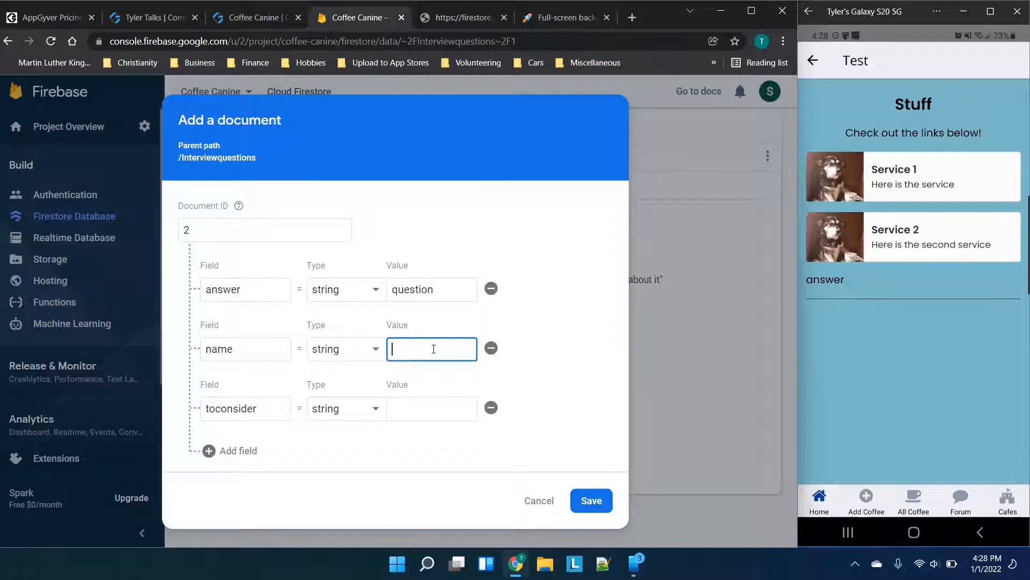
pyautogui.doubleClick(447, 293)
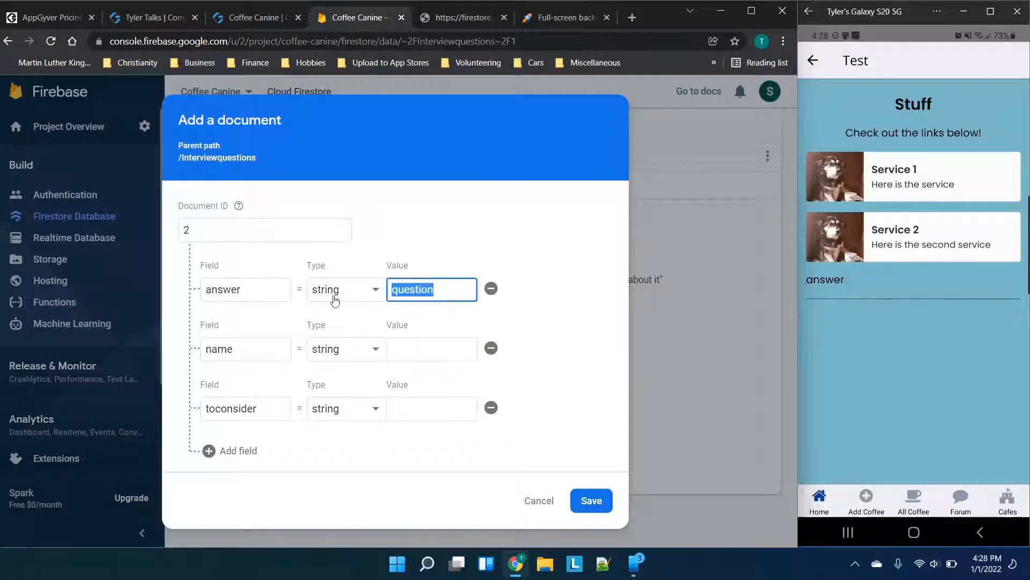
pyautogui.write('answer 2')
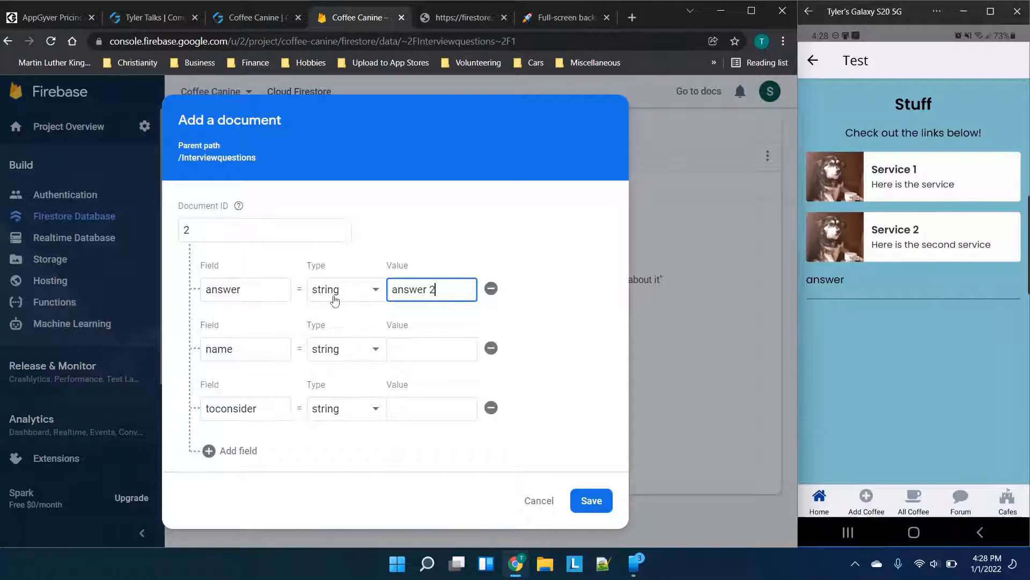
pyautogui.click(417, 351)
pyautogui.write('name2')
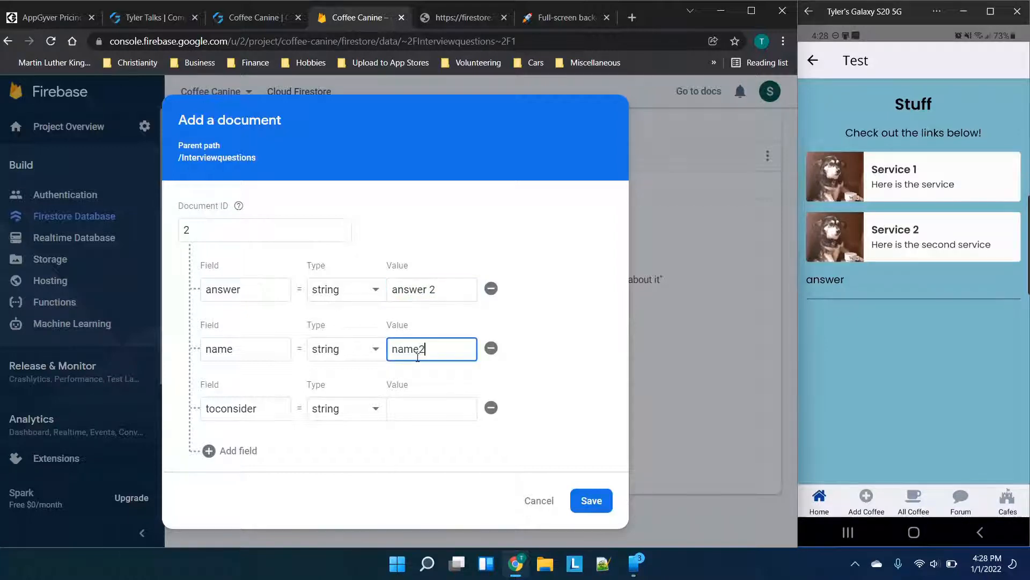
pyautogui.click(435, 412)
pyautogui.write('toconsider')
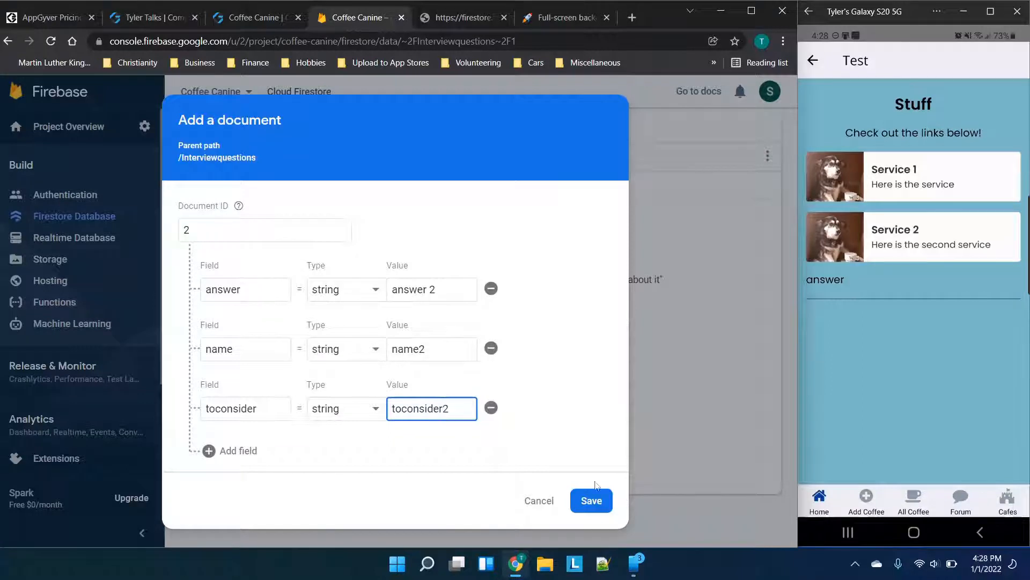
pyautogui.write('2')
pyautogui.click(596, 496)
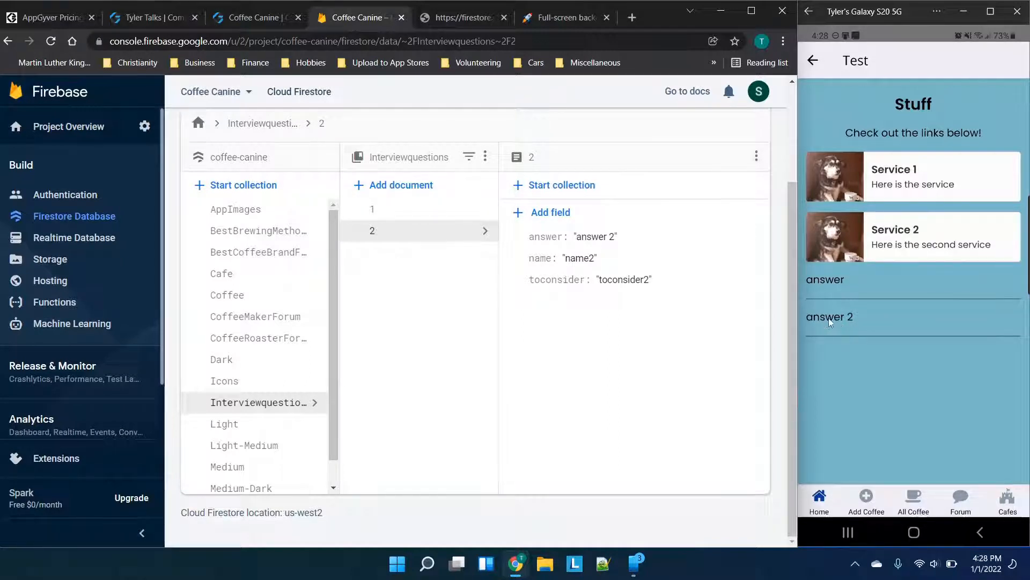
pyautogui.click(824, 276)
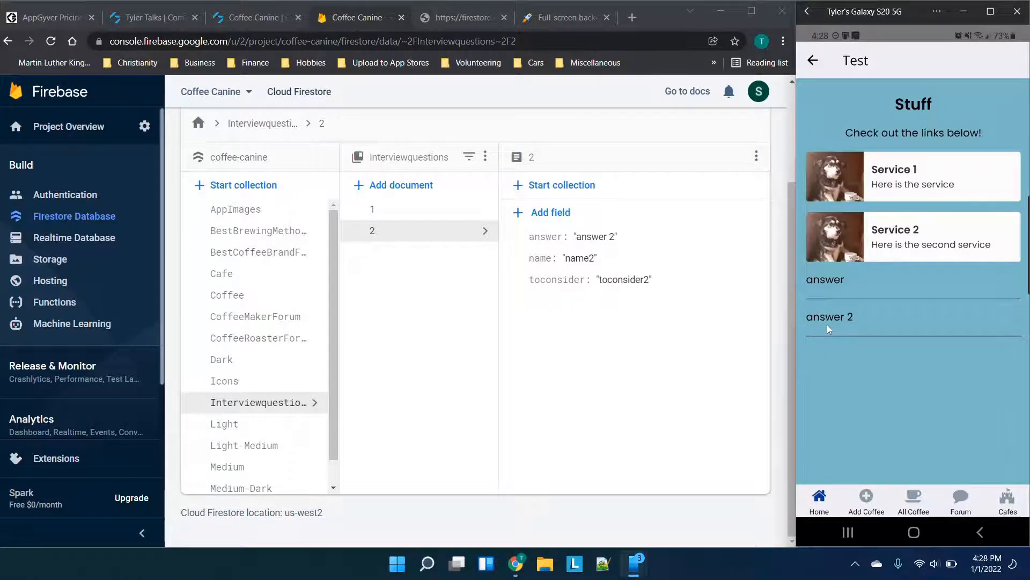
# Start a document with ID 3 in the Interviewquestions collection, with string fields name, answer and toconsider
pyautogui.click(378, 185)
pyautogui.write('3')
pyautogui.click(243, 351)
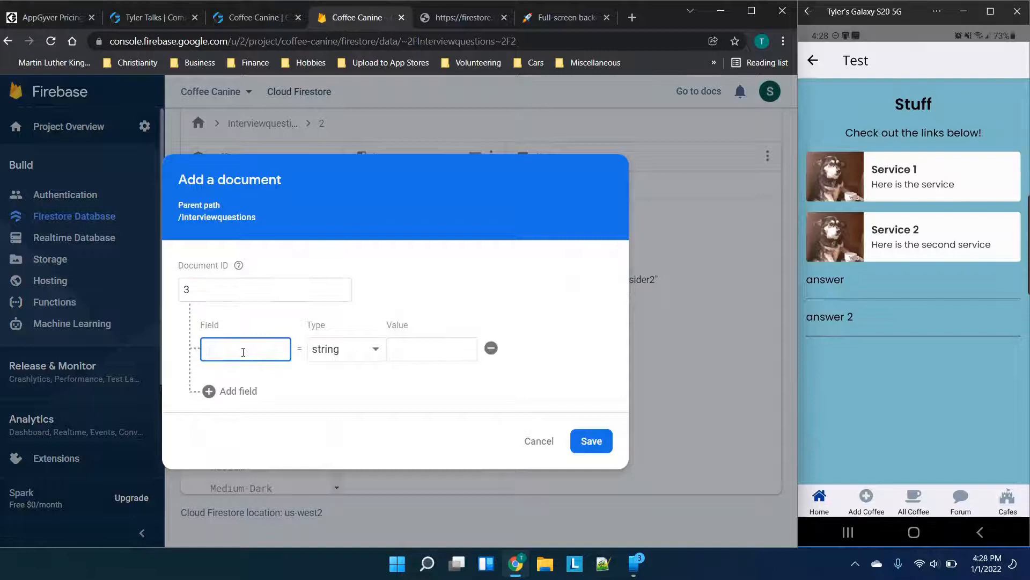
pyautogui.click(230, 390)
pyautogui.click(234, 419)
pyautogui.click(245, 296)
pyautogui.write('name')
pyautogui.click(260, 342)
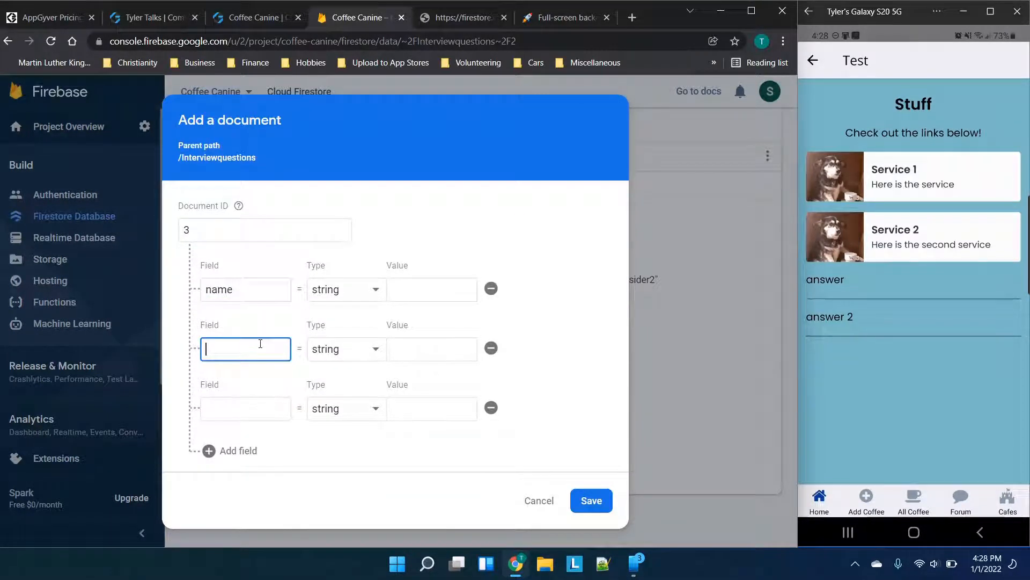
pyautogui.write('answer')
pyautogui.click(249, 415)
pyautogui.write('toconsider')
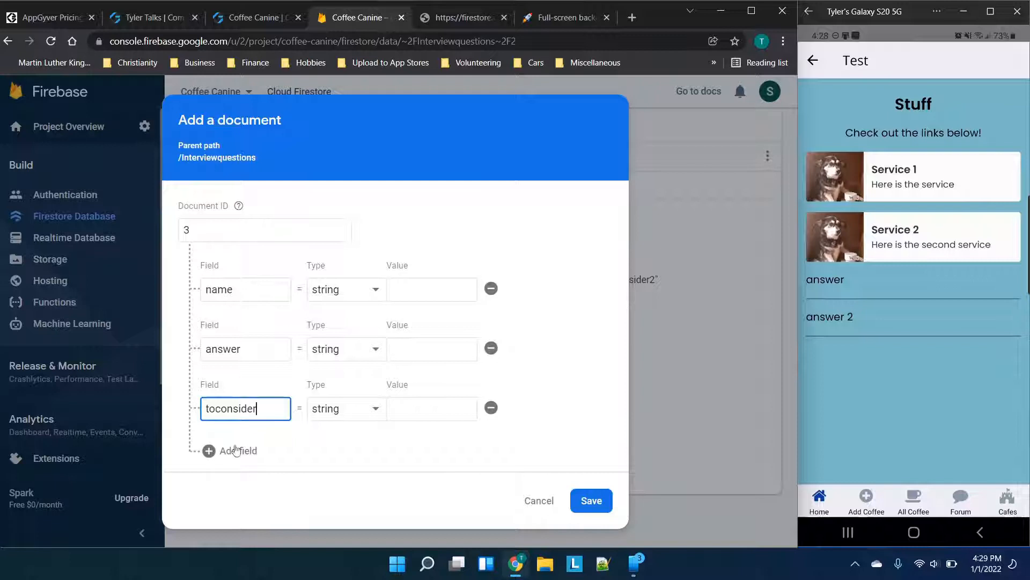
# Fill document 3 with the values "name3", "answer3" and "toconsider3" for name, answer and toconsider, and save it
pyautogui.click(456, 278)
pyautogui.write('name2')
pyautogui.press('BackSpace')
pyautogui.write('3')
pyautogui.click(446, 347)
pyautogui.write('answ')
pyautogui.click(427, 421)
pyautogui.write('toconsider')
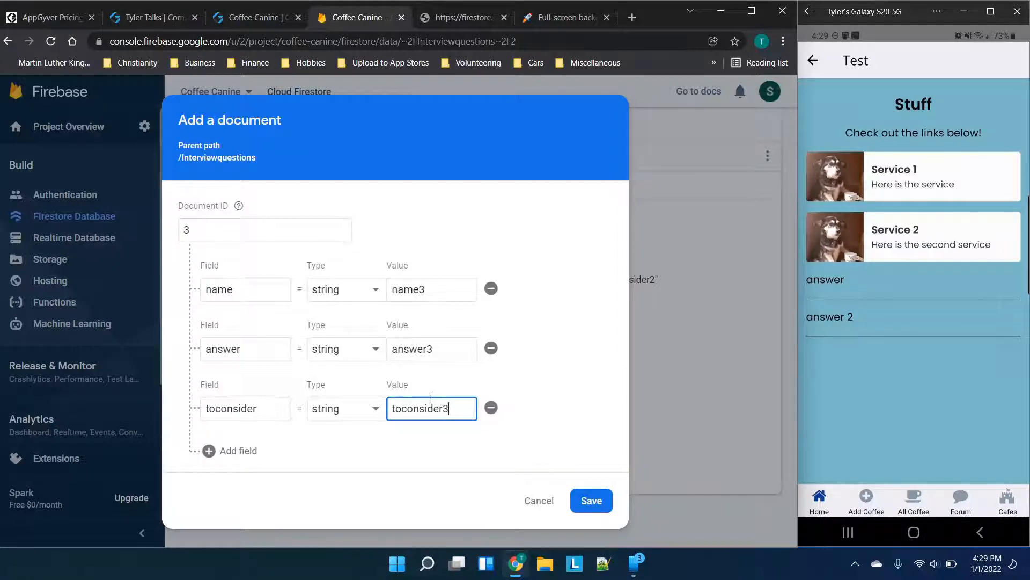
pyautogui.click(592, 500)
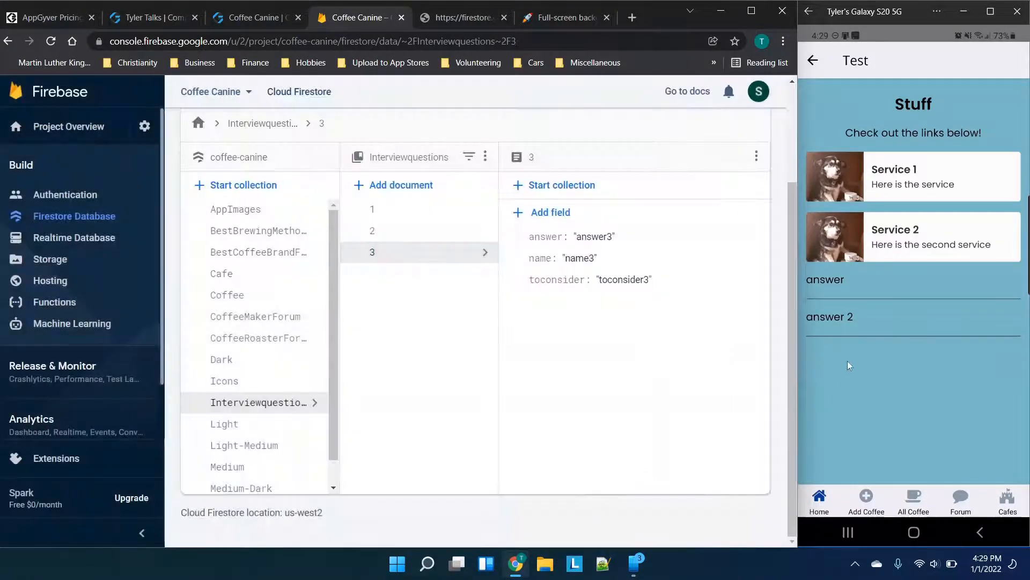
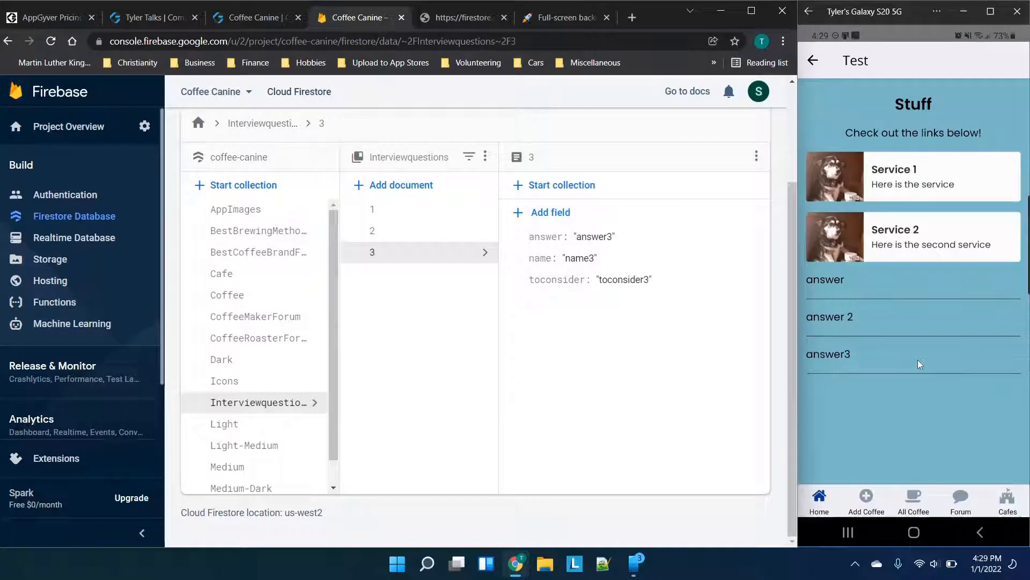
pyautogui.click(856, 318)
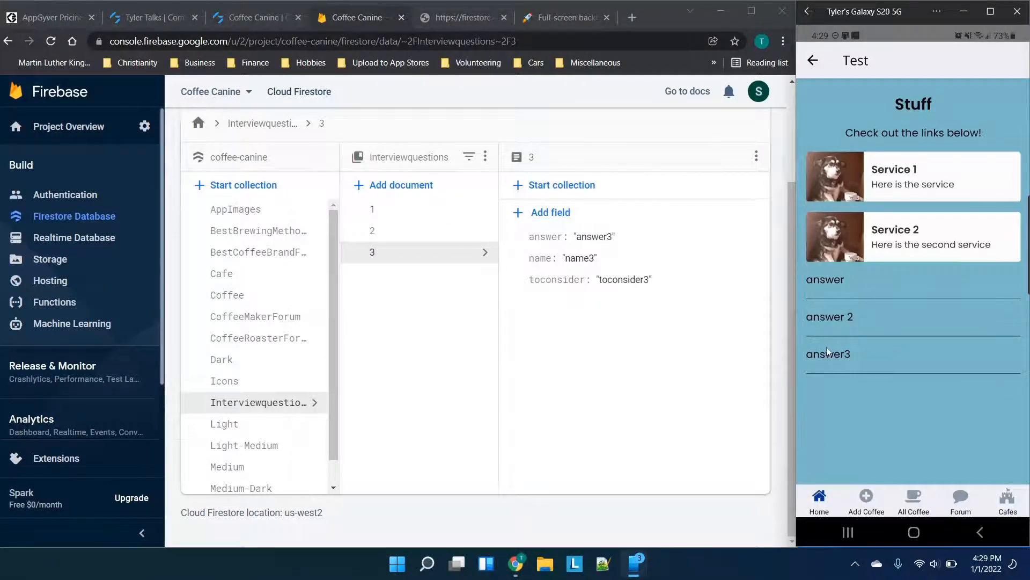
# Switch to the Coffee Canine app in AppGyver and create a new page named answerpage
pyautogui.click(230, 18)
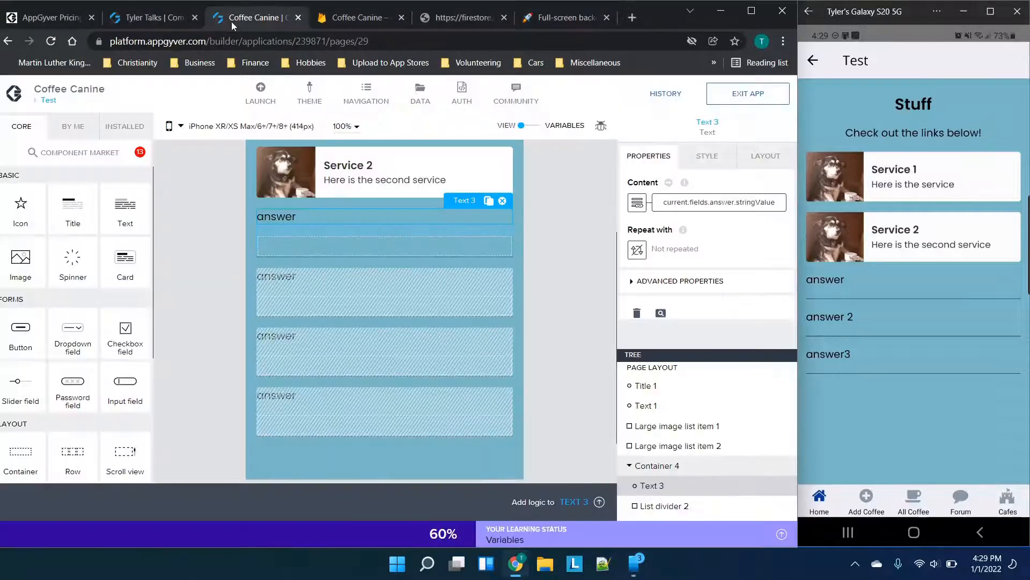
pyautogui.click(51, 105)
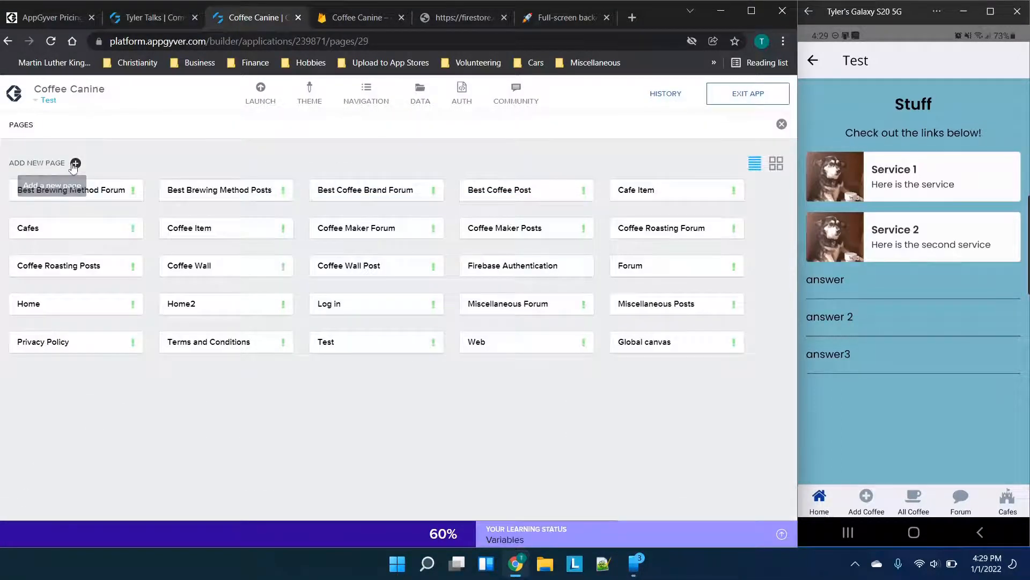
pyautogui.click(76, 163)
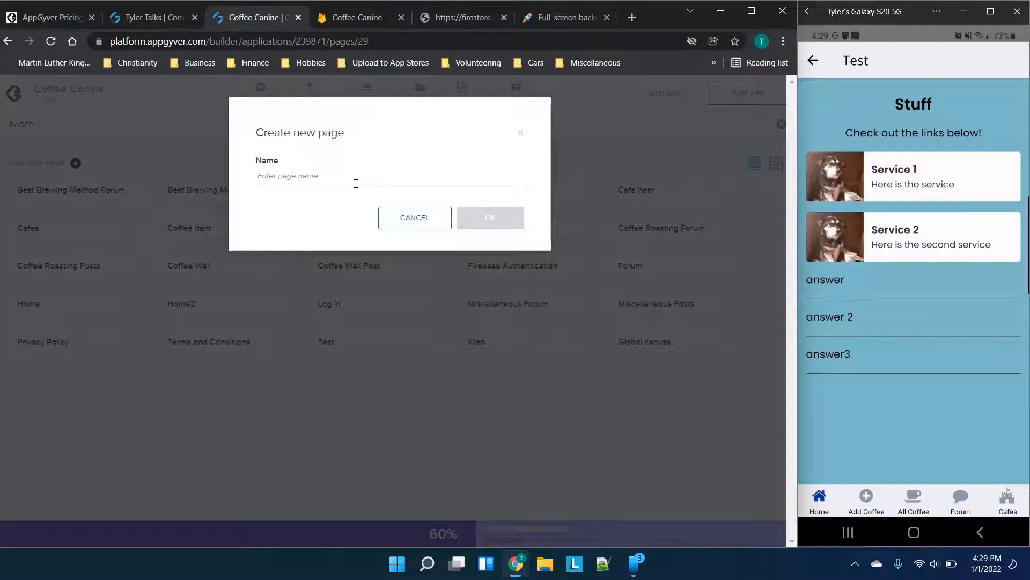
pyautogui.write('answerpage')
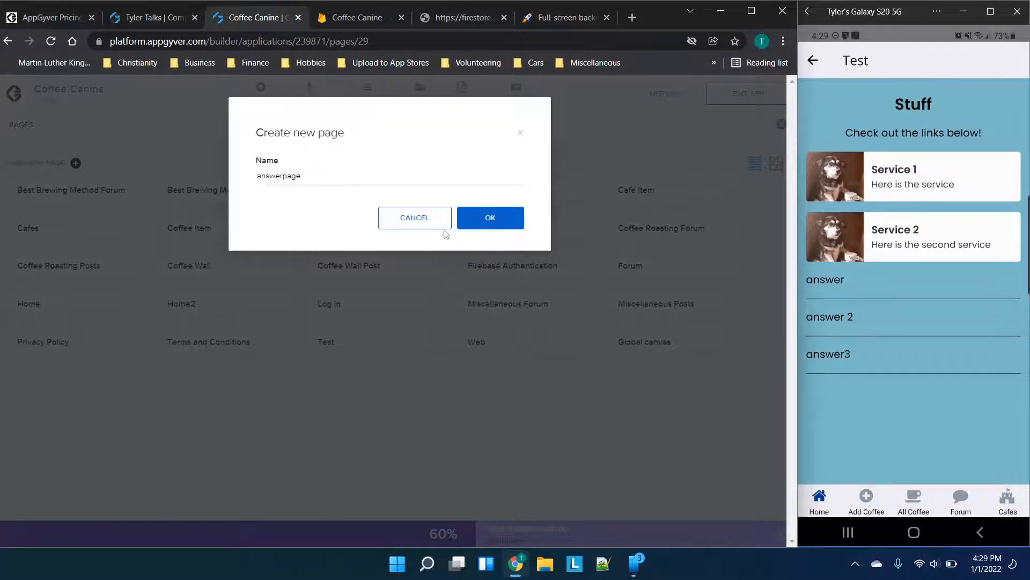
pyautogui.click(490, 216)
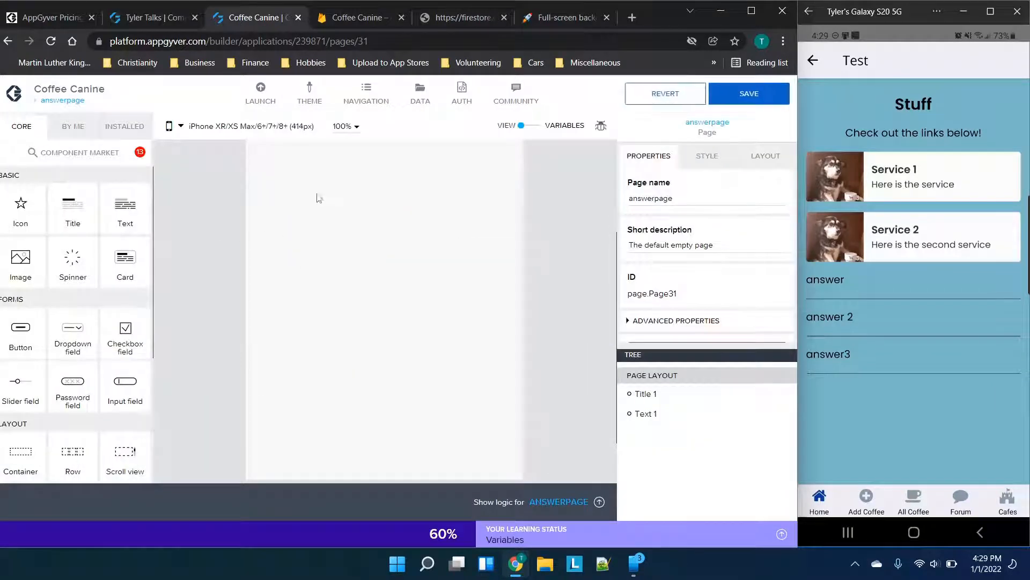
# Add a second text below the answerpage's existing paragraph, with list dividers below the headline and between the two texts
pyautogui.click(313, 193)
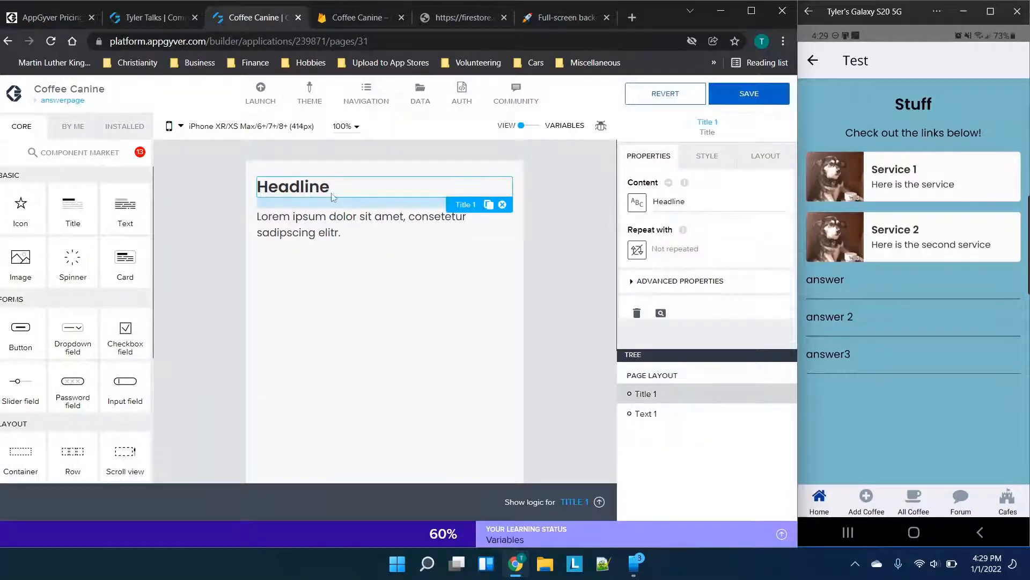
pyautogui.click(321, 232)
pyautogui.moveTo(122, 216); pyautogui.dragTo(386, 261)
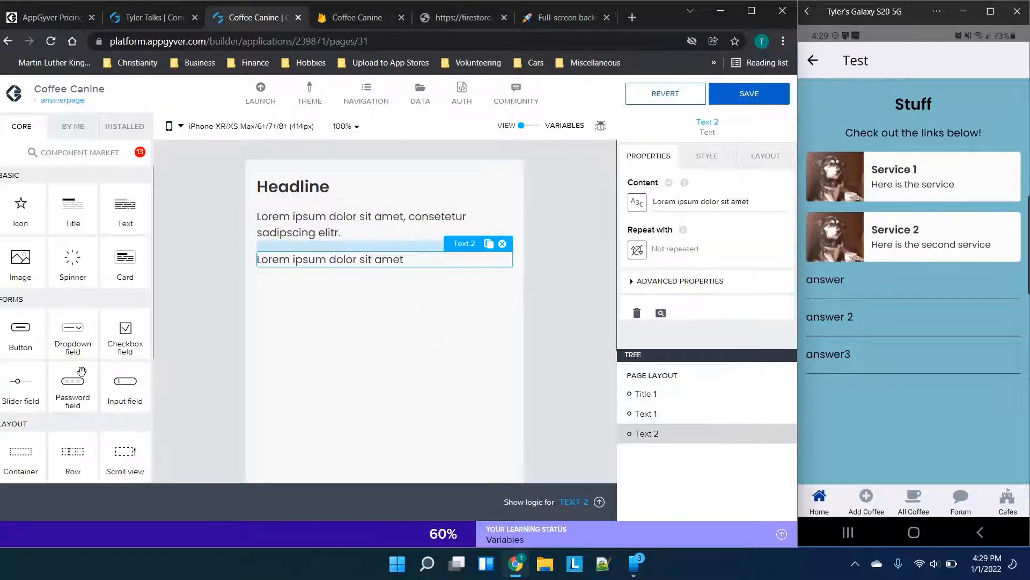
pyautogui.scroll(-3, 69, 318)
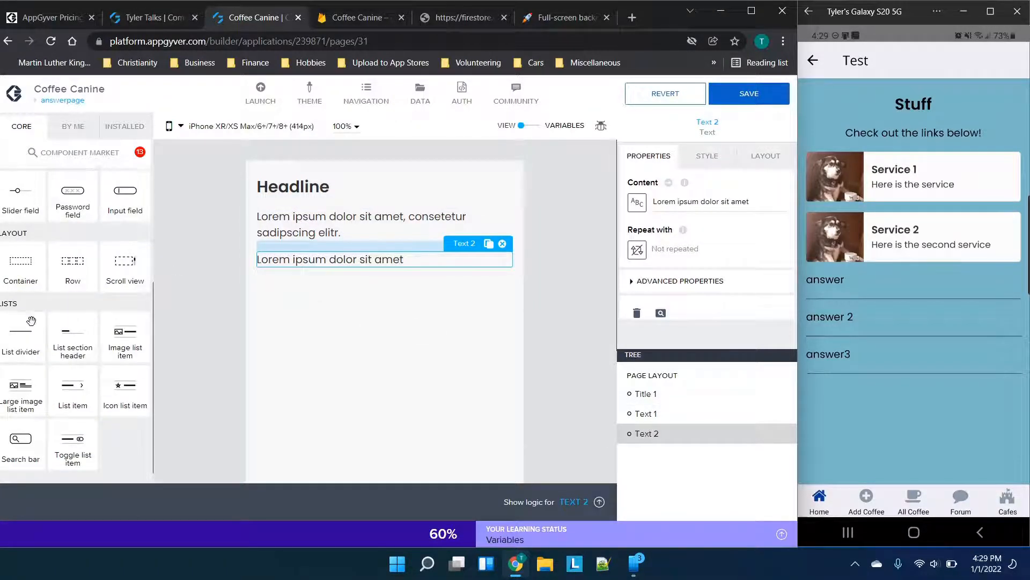
pyautogui.moveTo(13, 329); pyautogui.dragTo(312, 210)
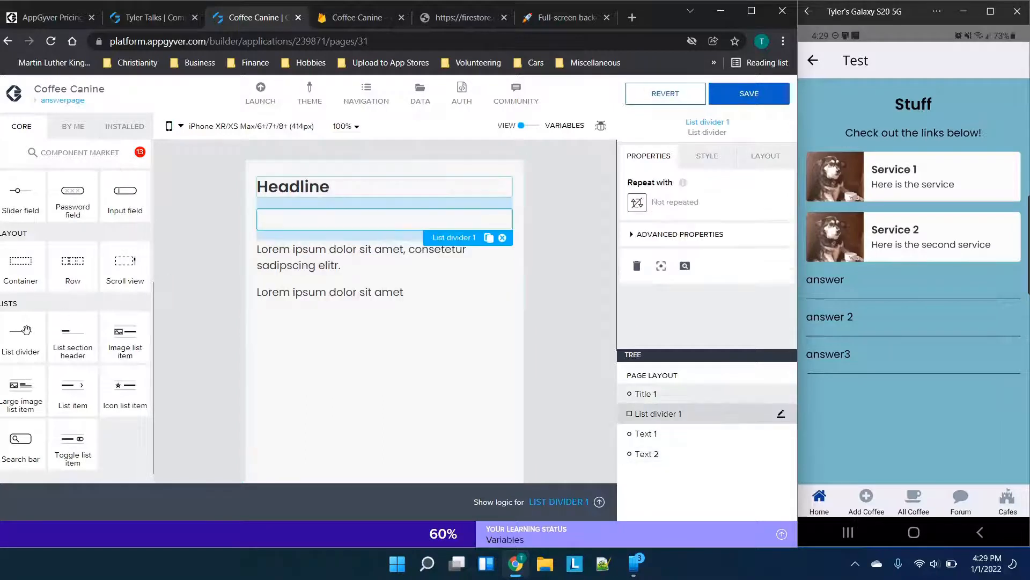
pyautogui.moveTo(234, 312); pyautogui.dragTo(297, 270)
# Set the text alignment of the answerpage's headline and first text to center
pyautogui.click(301, 188)
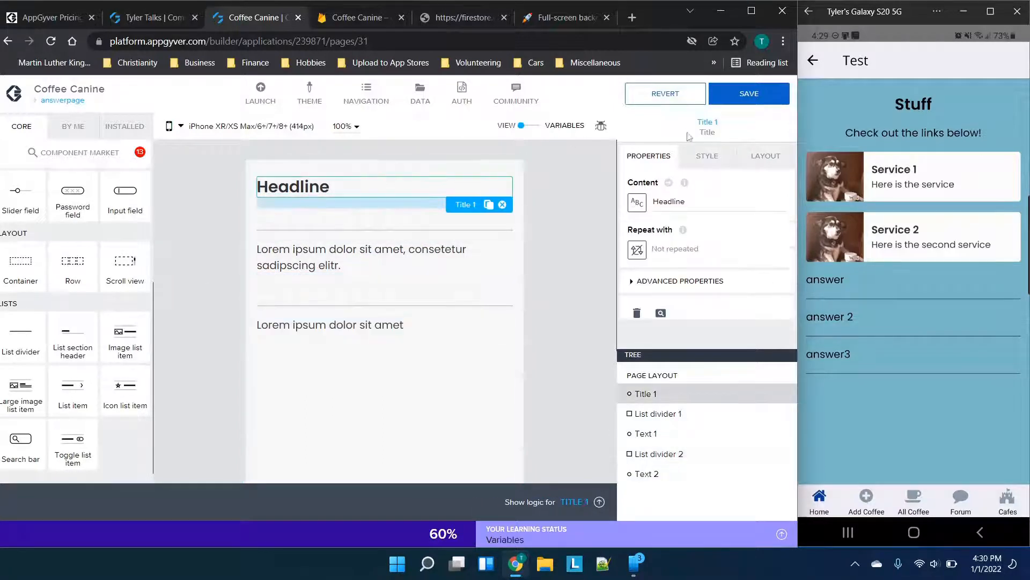
pyautogui.click(764, 159)
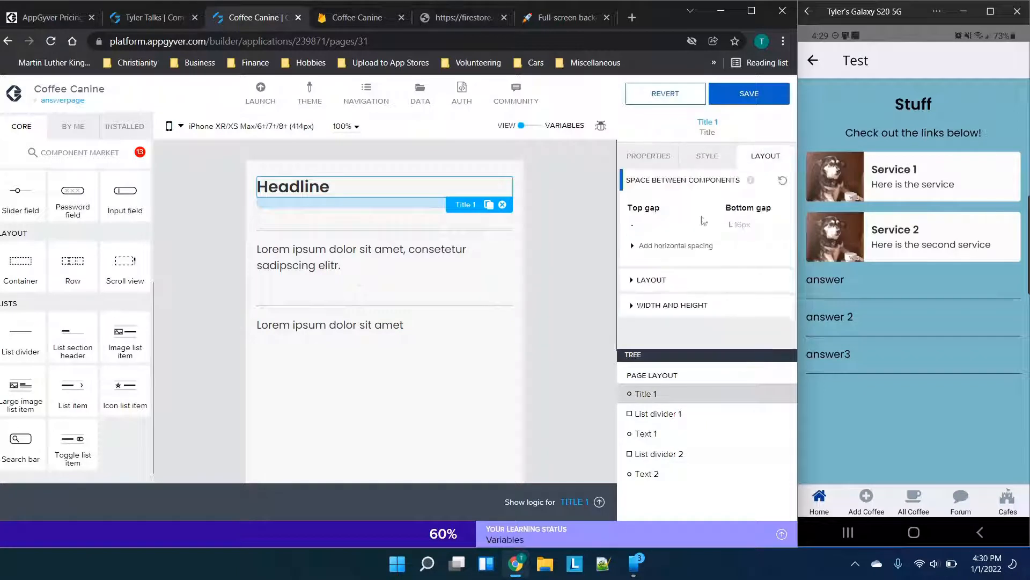
pyautogui.click(663, 290)
pyautogui.click(682, 325)
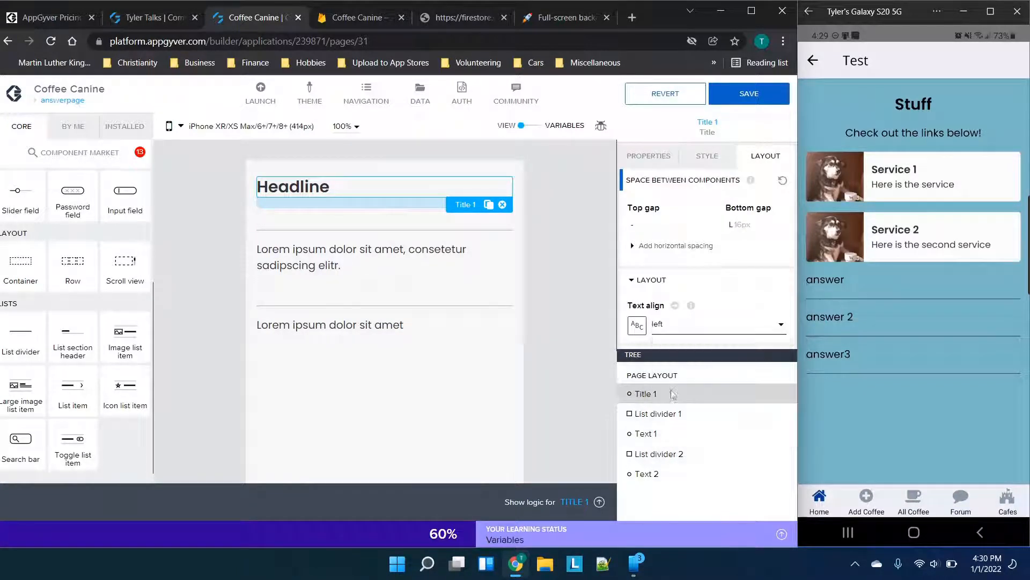
pyautogui.click(670, 434)
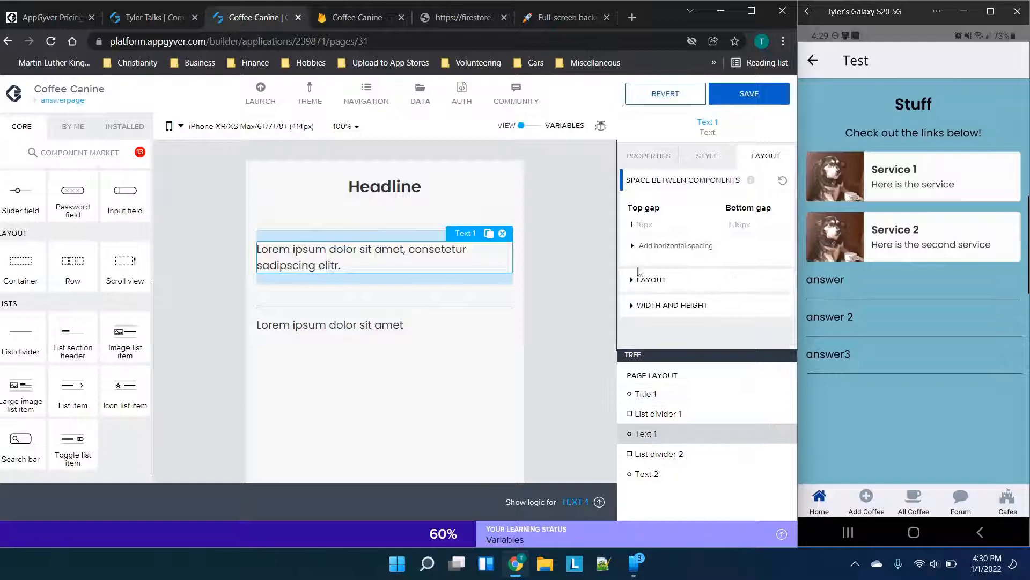
pyautogui.click(648, 281)
pyautogui.click(670, 333)
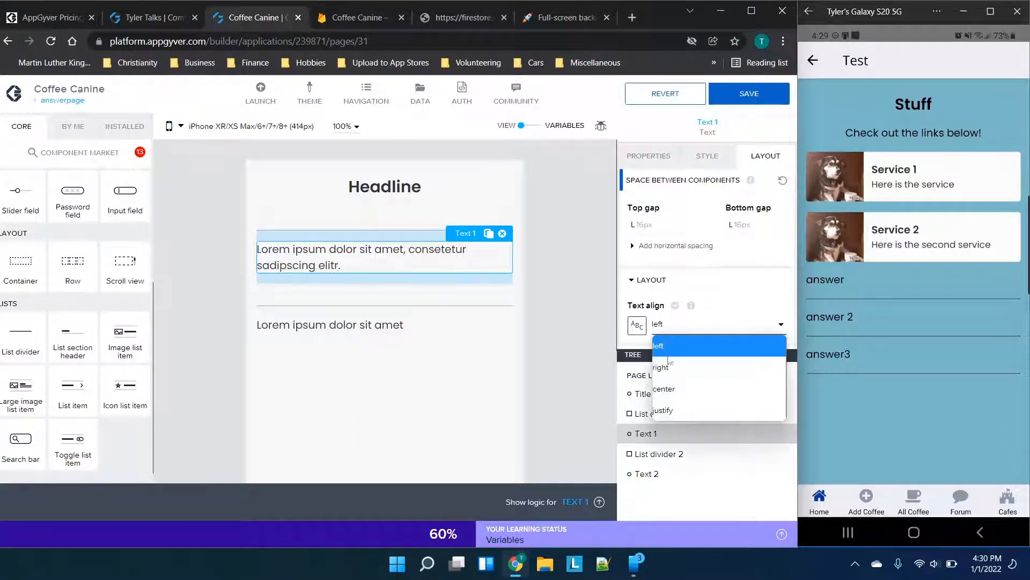
pyautogui.click(674, 391)
# Center-align the second text on the answerpage and save the application
pyautogui.click(414, 331)
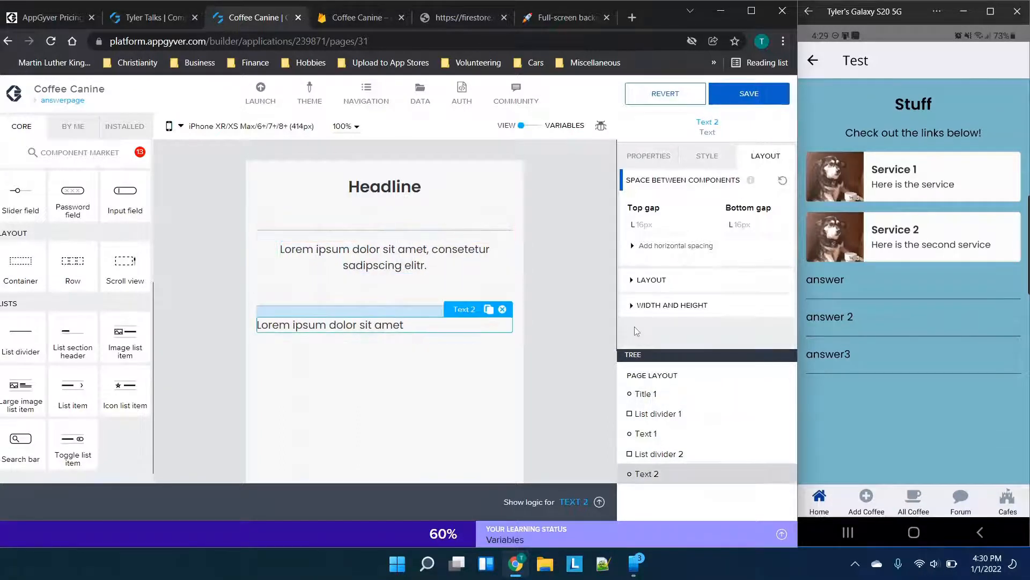
pyautogui.click(651, 280)
pyautogui.click(671, 325)
pyautogui.click(675, 390)
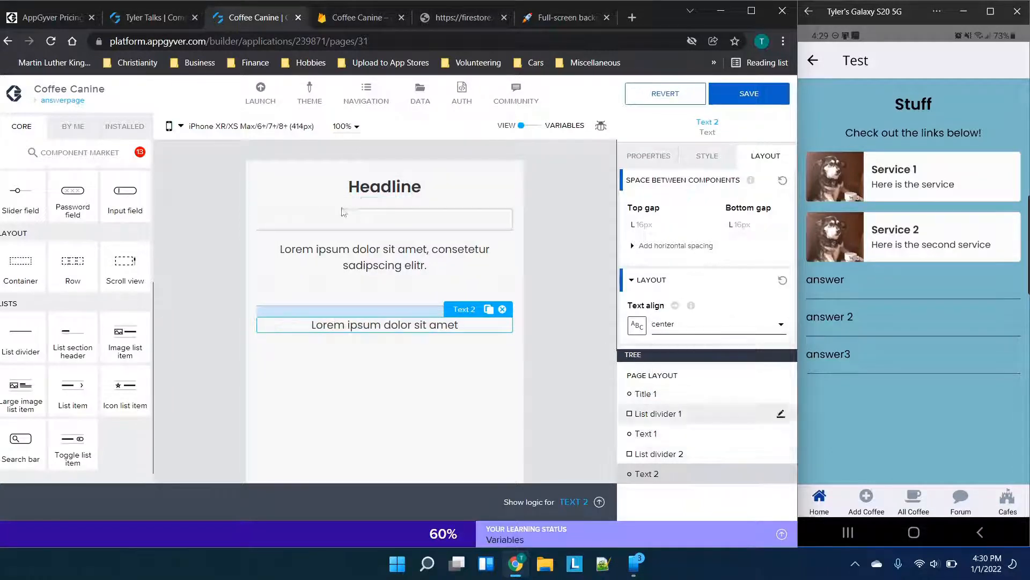
pyautogui.click(370, 188)
pyautogui.click(749, 93)
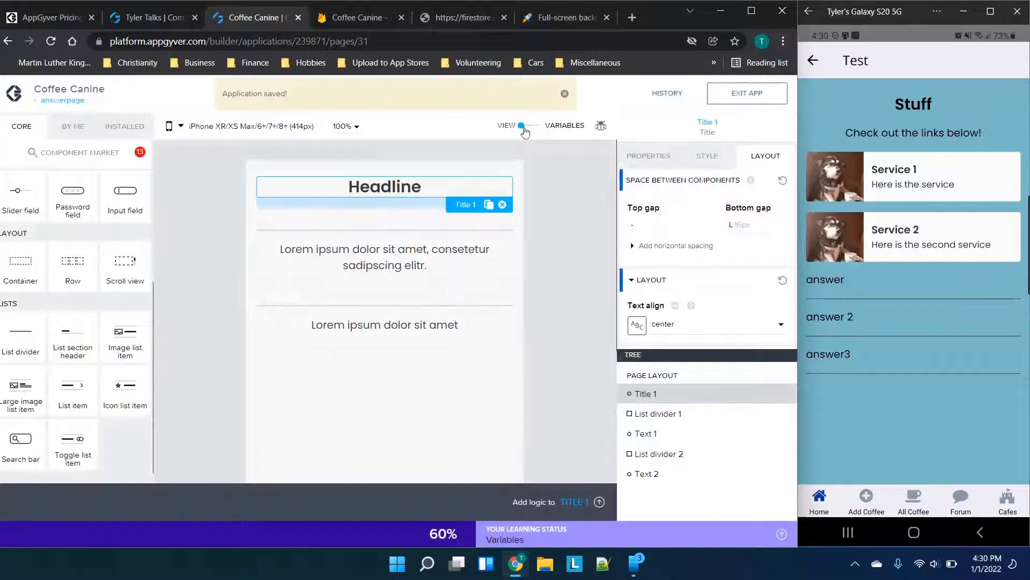
# Add three text page parameters to the answerpage, named name, answer and toconsider
pyautogui.click(523, 126)
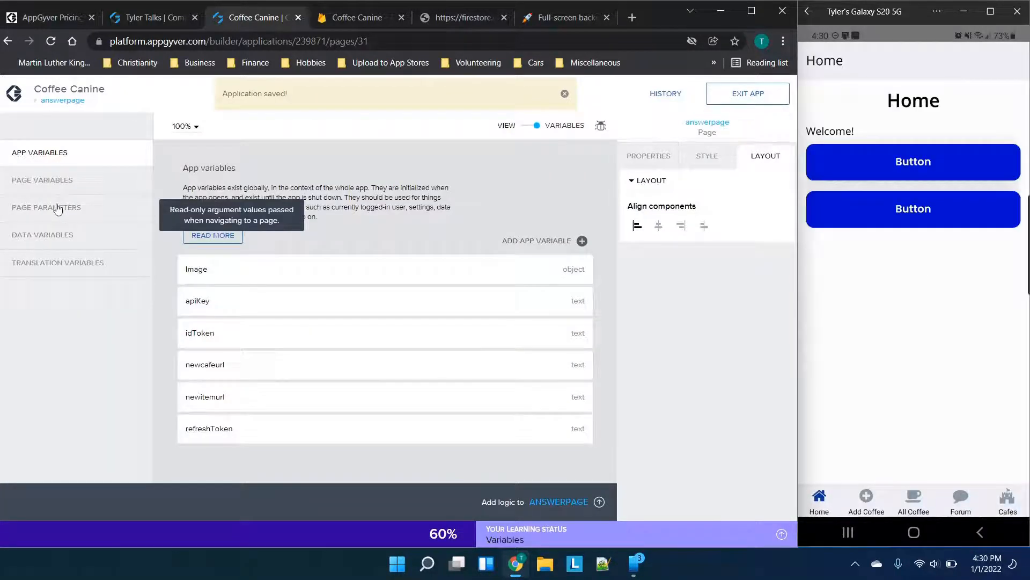
pyautogui.click(58, 208)
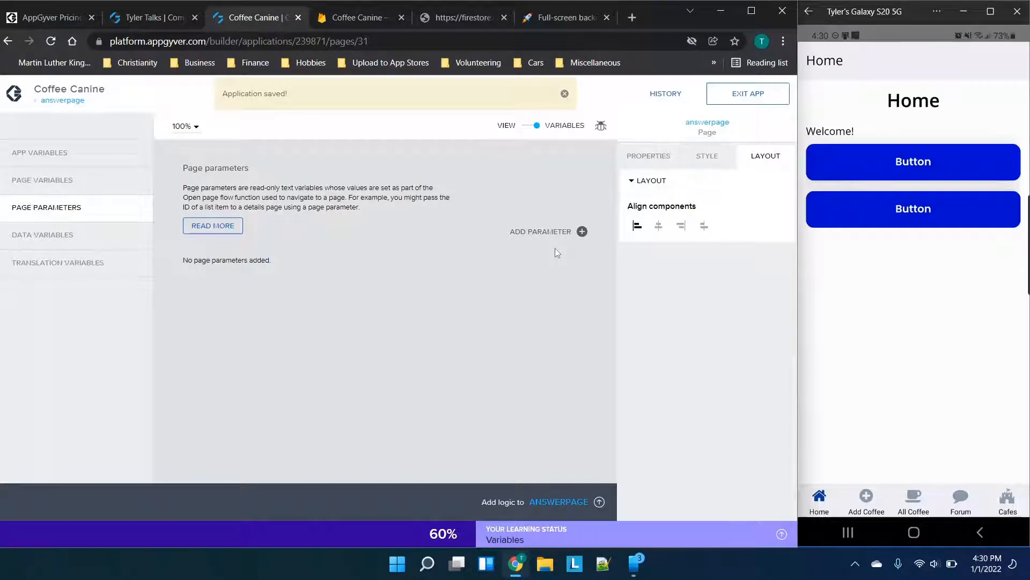
pyautogui.click(582, 231)
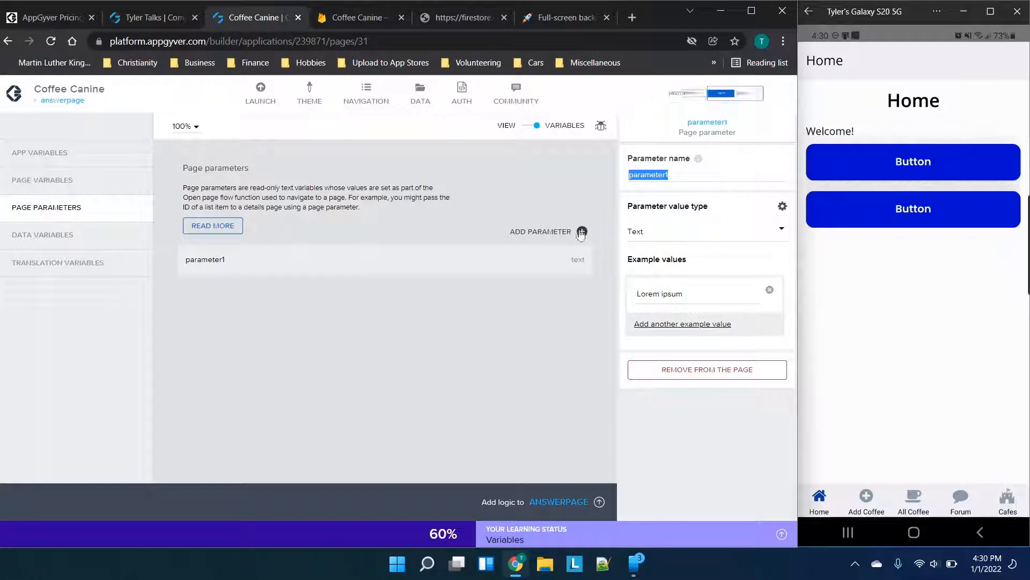
pyautogui.write('name')
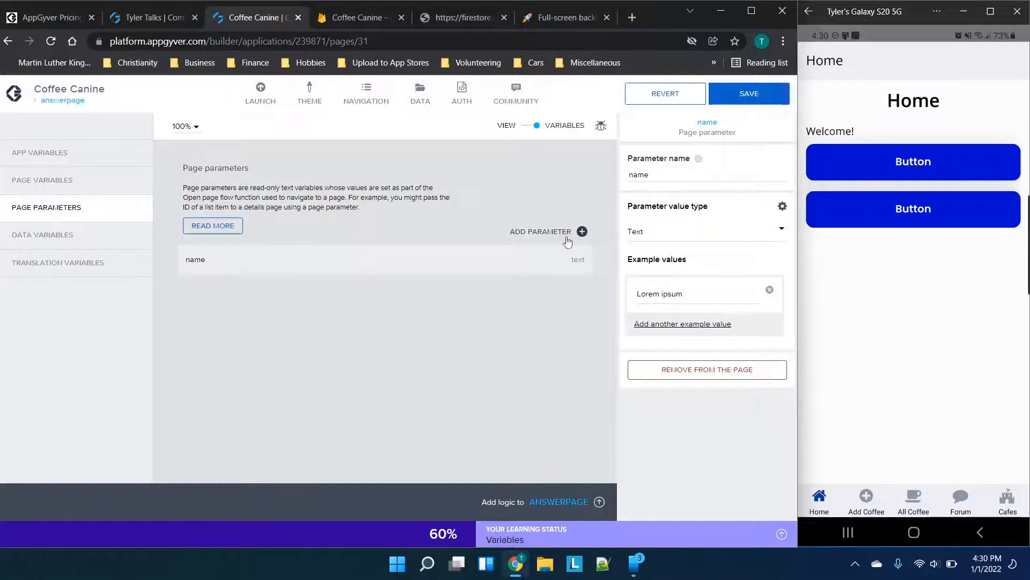
pyautogui.click(567, 237)
pyautogui.write('answer')
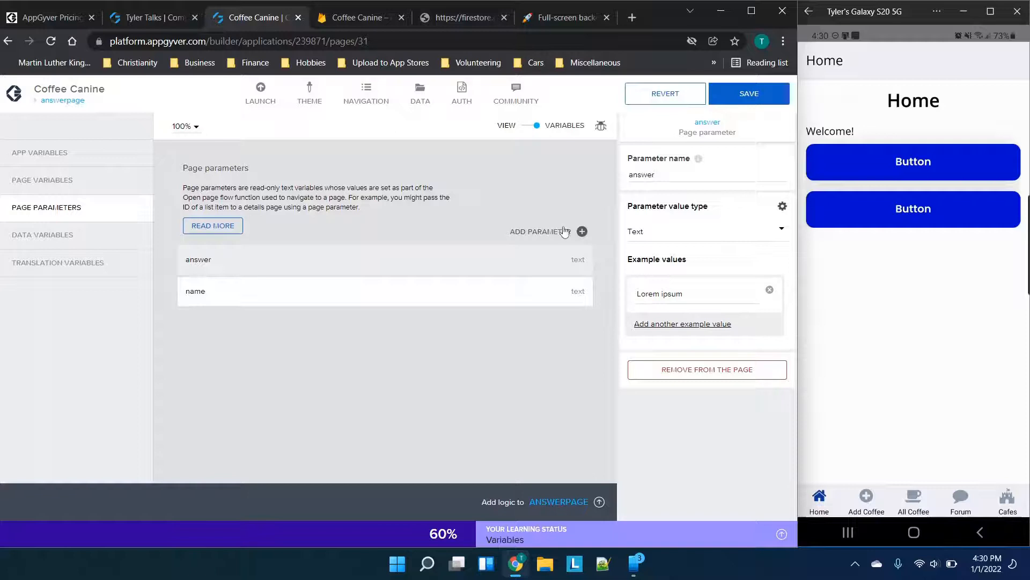
pyautogui.click(561, 232)
pyautogui.write('toconsider')
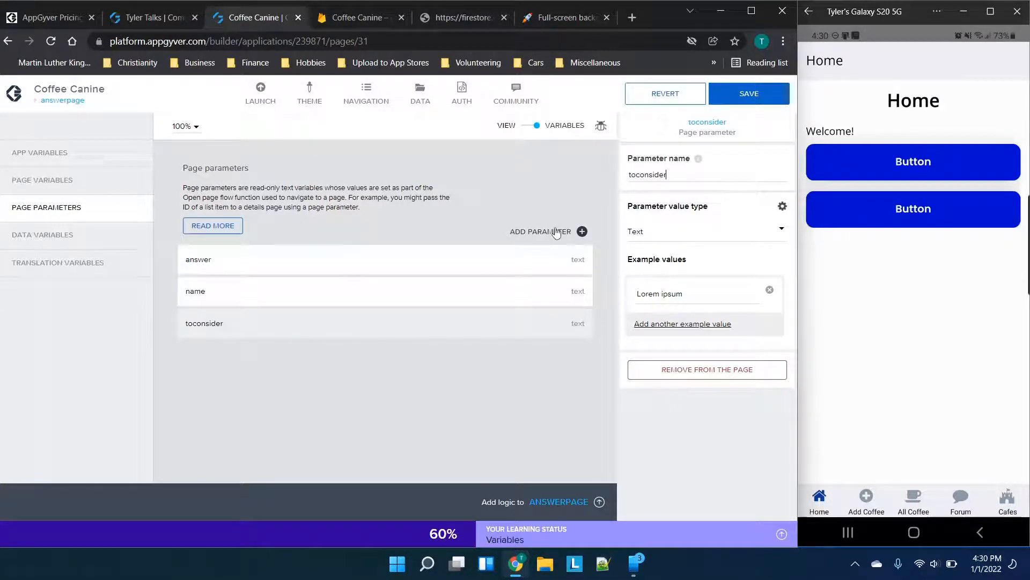
# Bind the answerpage title's content to the formula params.name, replacing the default headline text
pyautogui.click(533, 127)
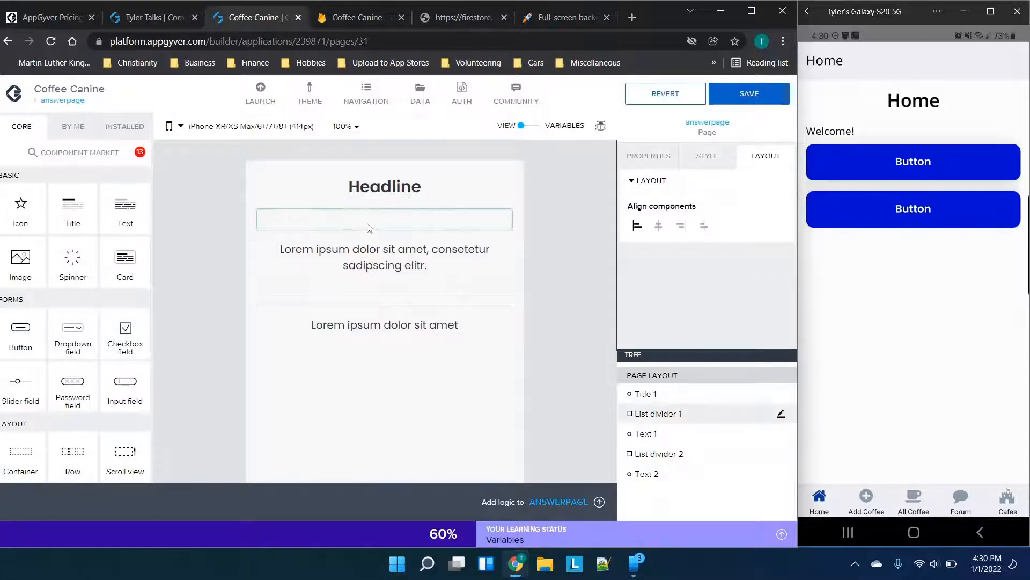
pyautogui.click(395, 191)
pyautogui.click(650, 157)
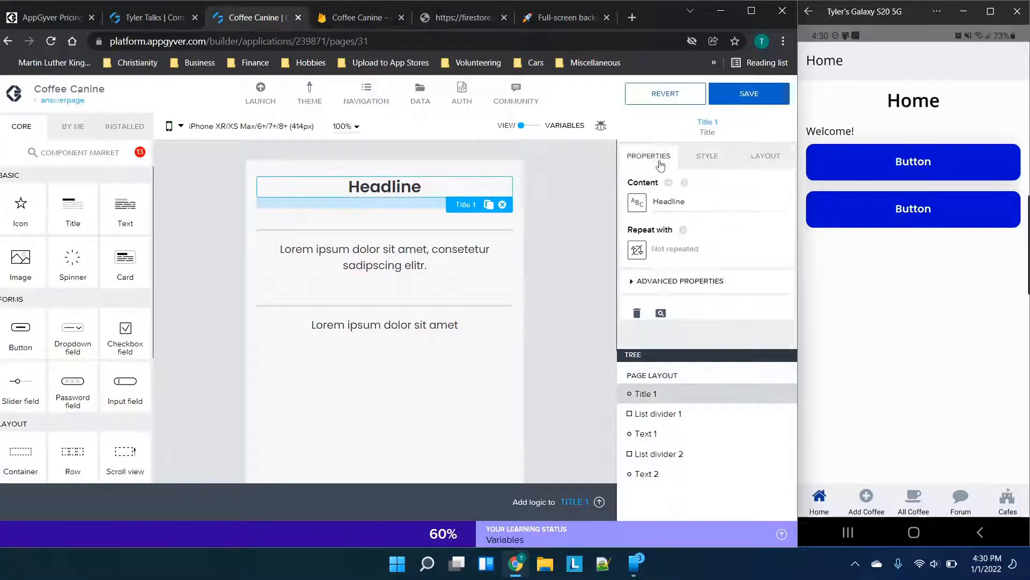
pyautogui.click(639, 207)
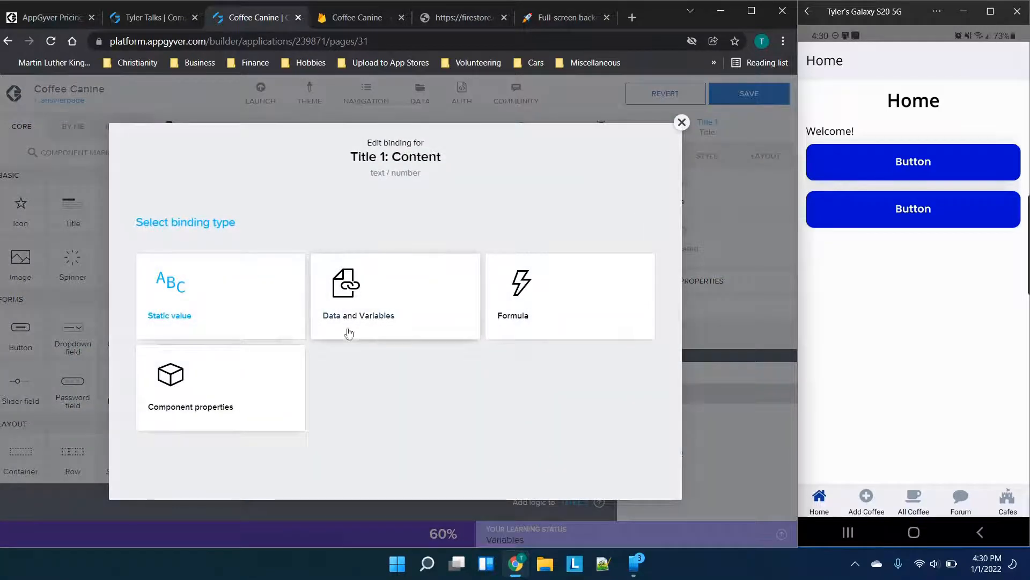
pyautogui.click(520, 304)
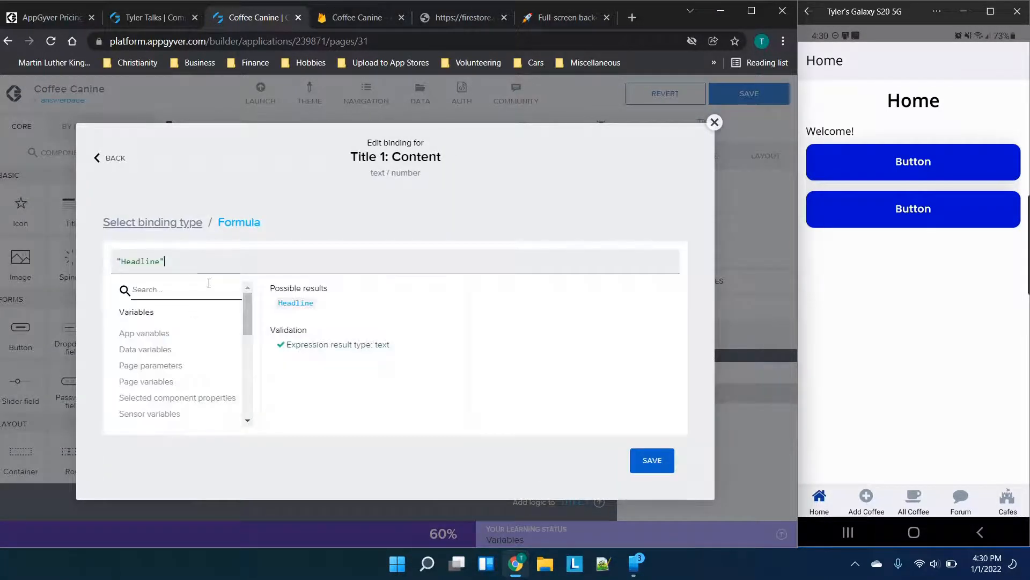
pyautogui.hotkey('ctrl', 'a')
pyautogui.press('BackSpace')
pyautogui.click(151, 367)
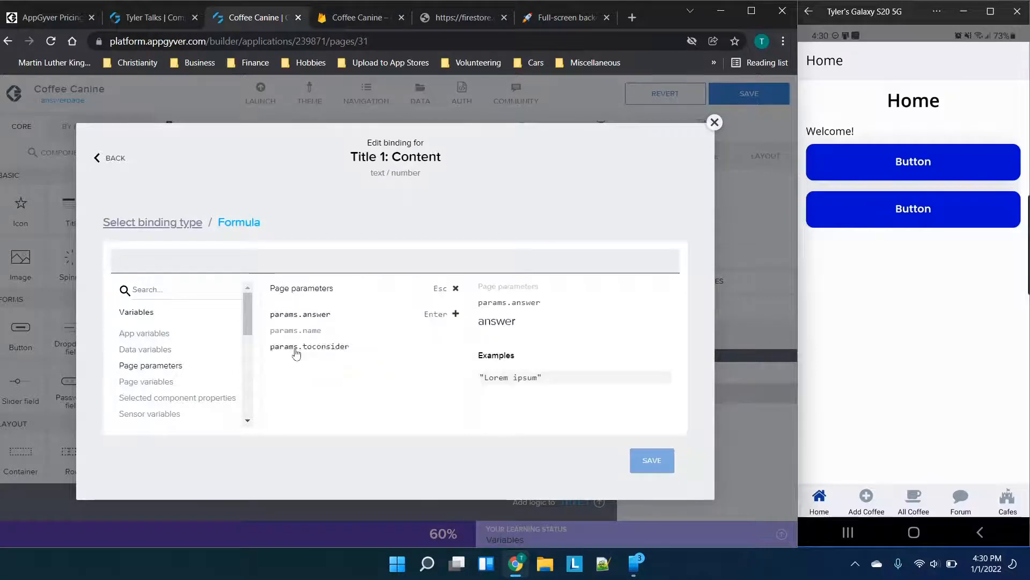
pyautogui.click(299, 330)
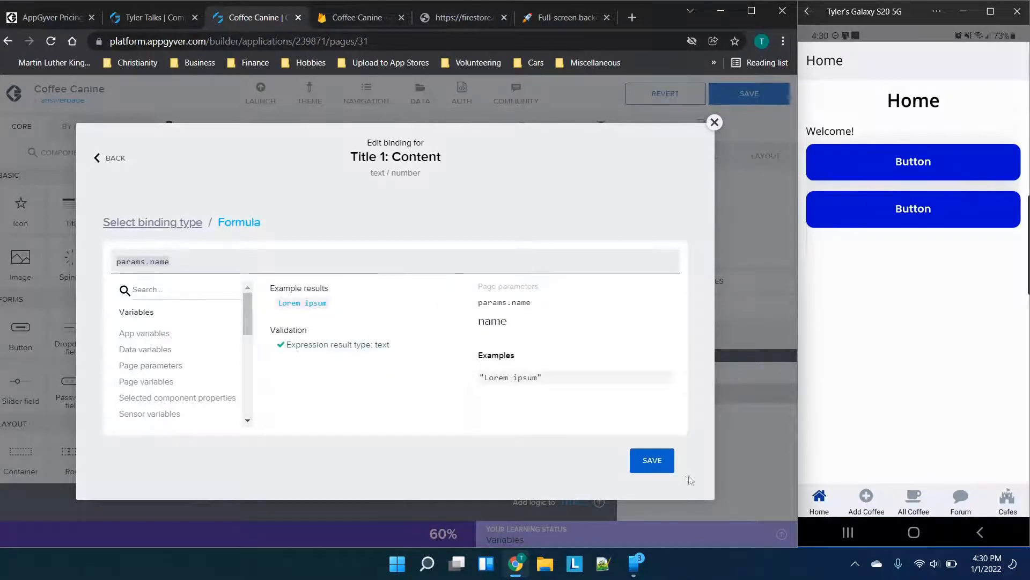
pyautogui.click(653, 460)
pyautogui.click(652, 461)
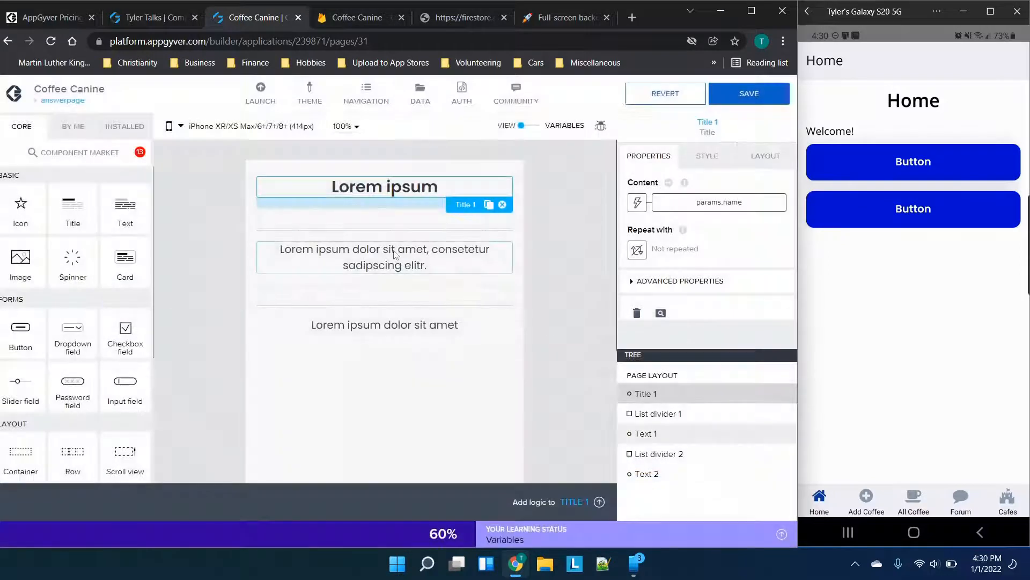
# Bind the content of the first text below the title to the formula params.answer
pyautogui.click(394, 253)
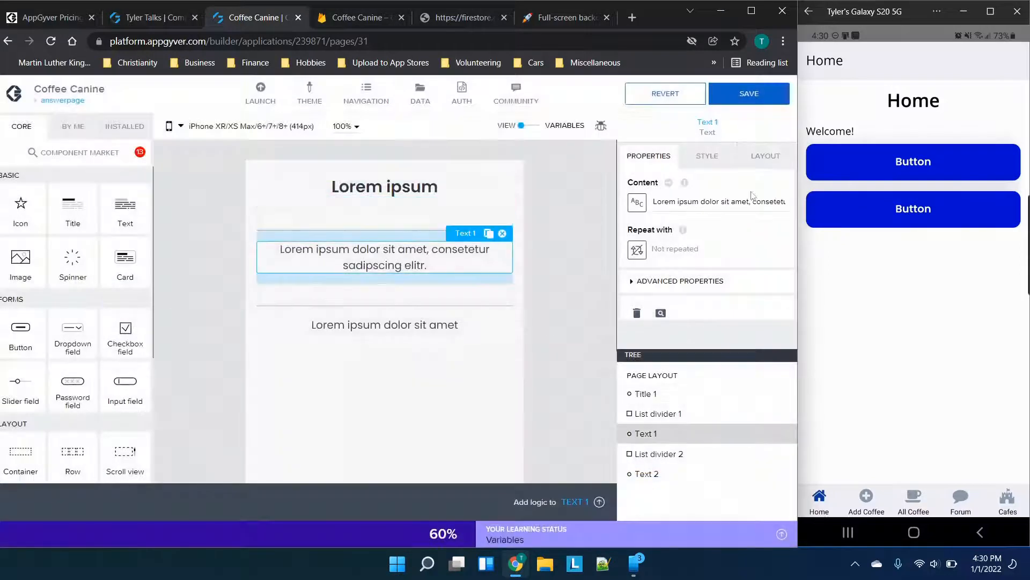
pyautogui.click(636, 202)
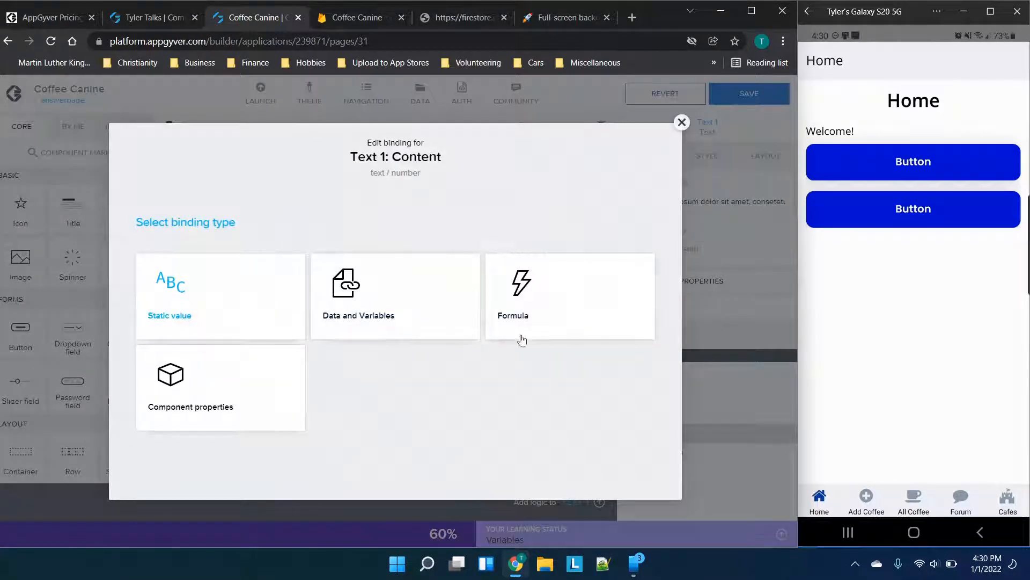
pyautogui.click(536, 329)
pyautogui.click(269, 319)
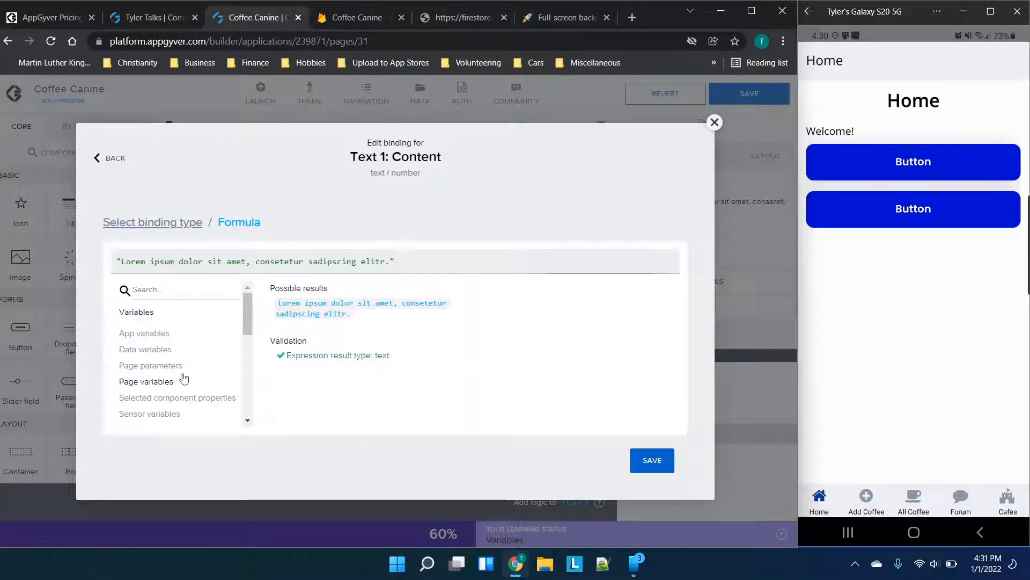
pyautogui.click(162, 351)
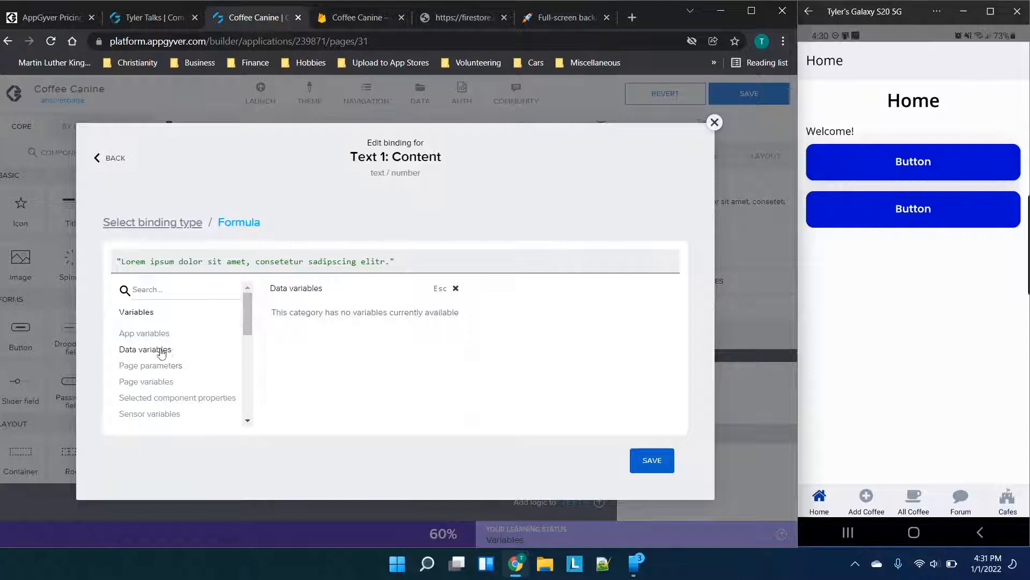
pyautogui.click(151, 366)
pyautogui.hotkey('ctrl', 'a')
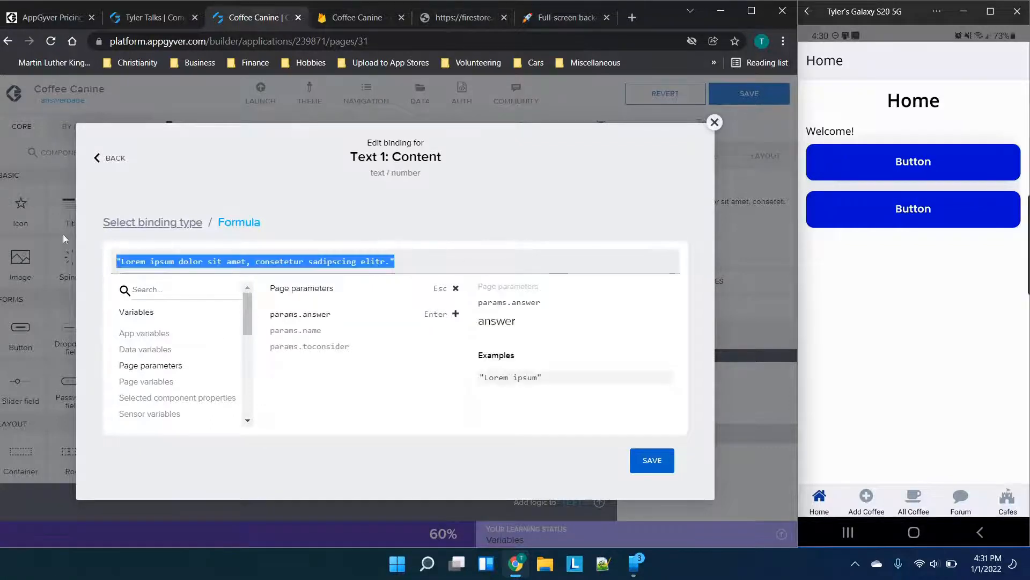
pyautogui.press('BackSpace')
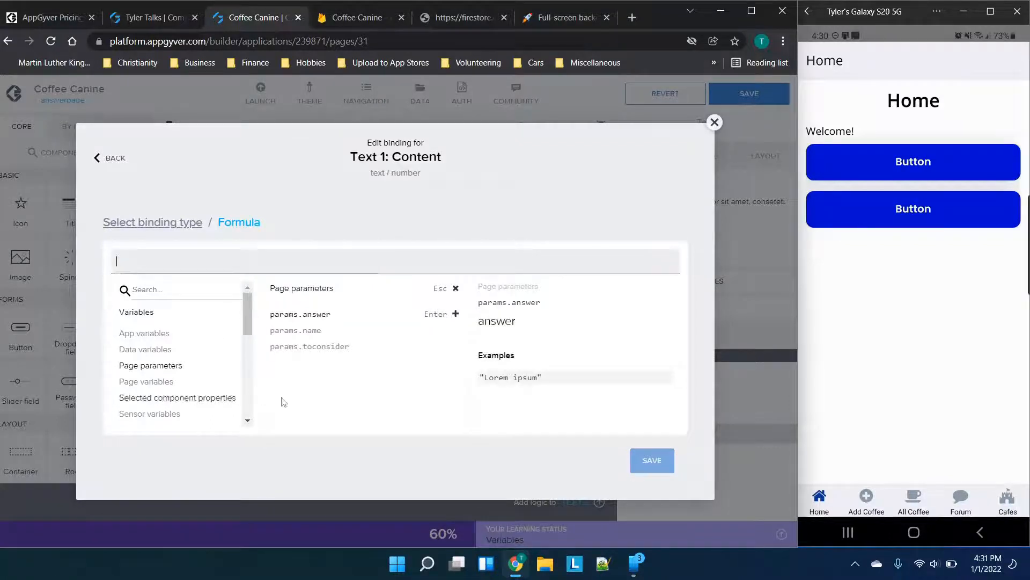
pyautogui.click(309, 315)
pyautogui.click(652, 465)
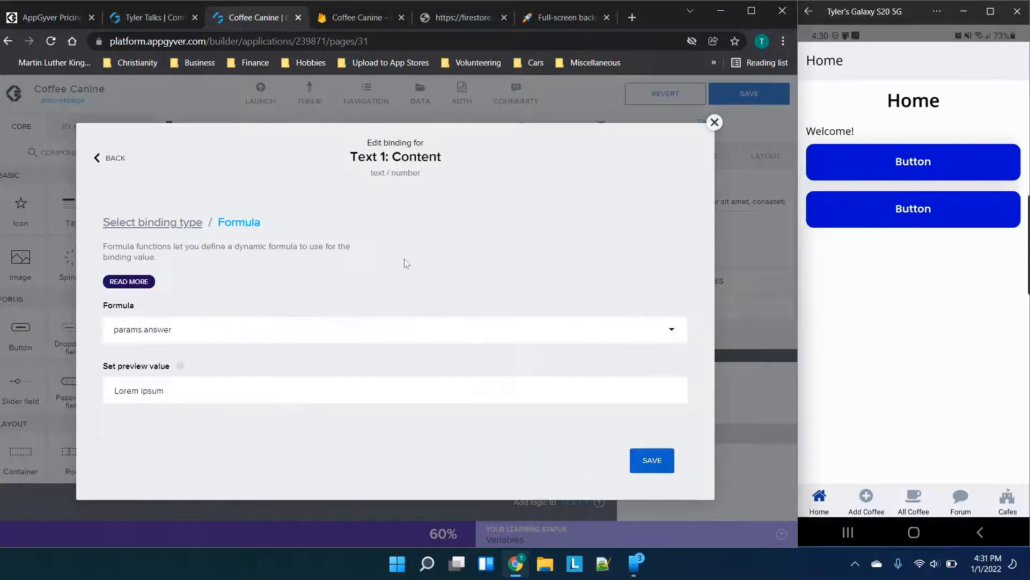
pyautogui.click(652, 461)
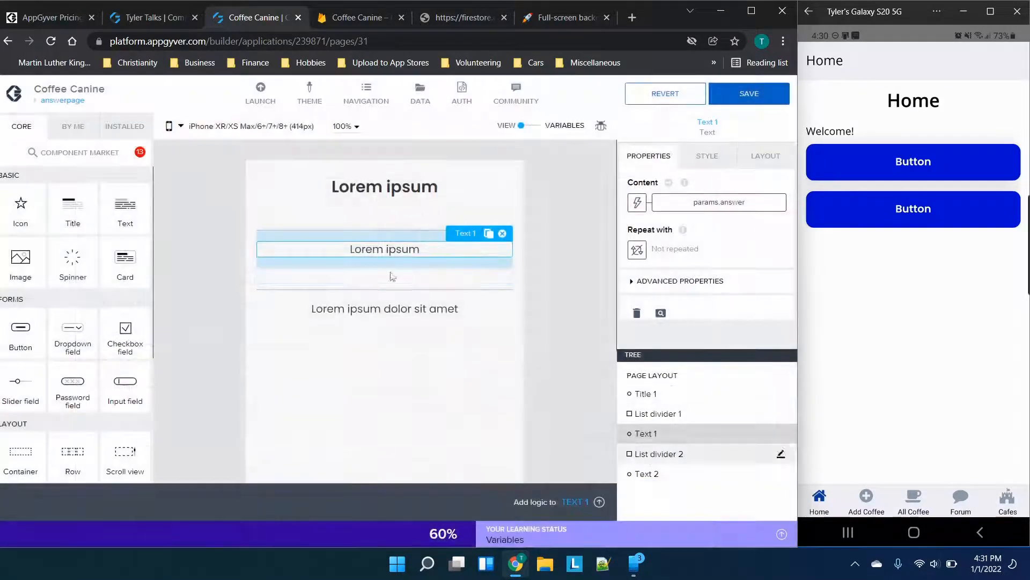
# Bind the content of the second text below the title to the formula params.toconsider, replacing the placeholder text
pyautogui.click(406, 323)
pyautogui.click(442, 313)
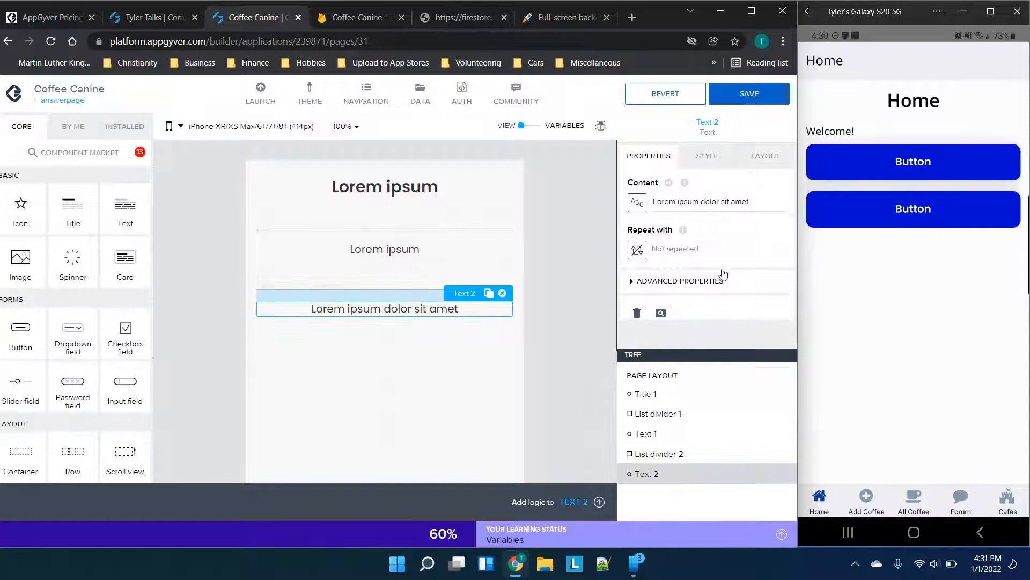
pyautogui.click(668, 182)
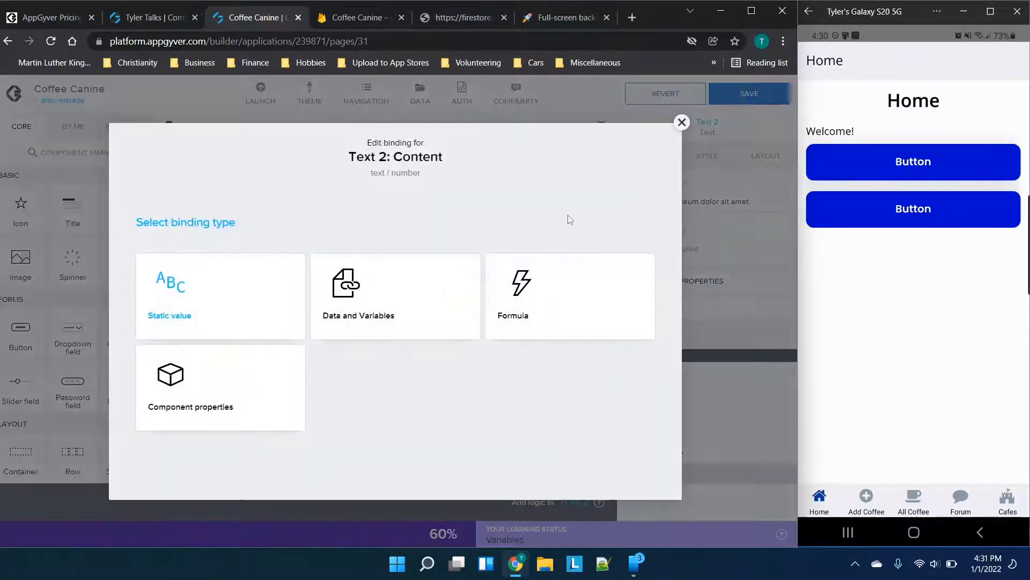
pyautogui.click(547, 281)
pyautogui.click(171, 324)
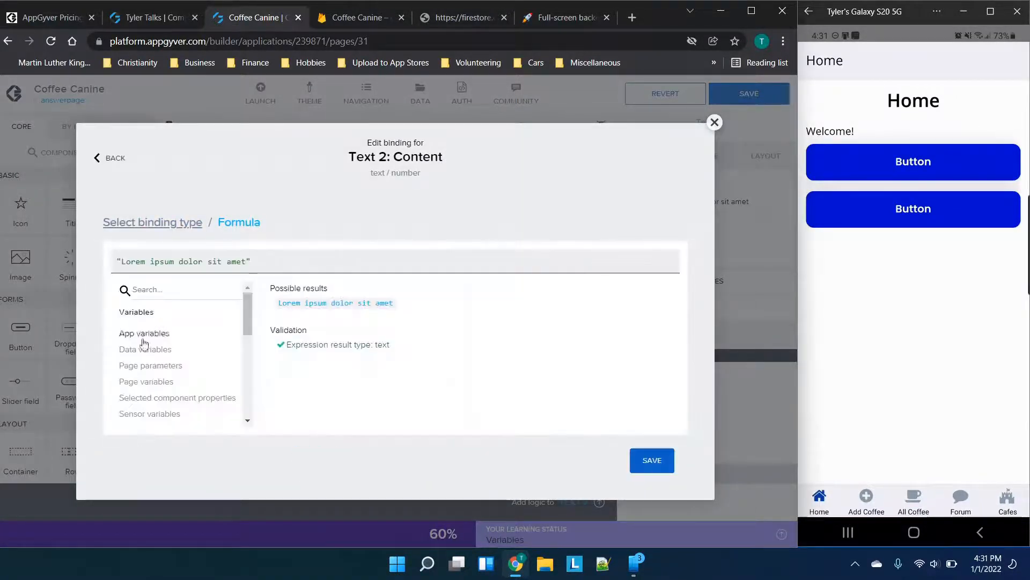
pyautogui.click(144, 352)
pyautogui.click(151, 367)
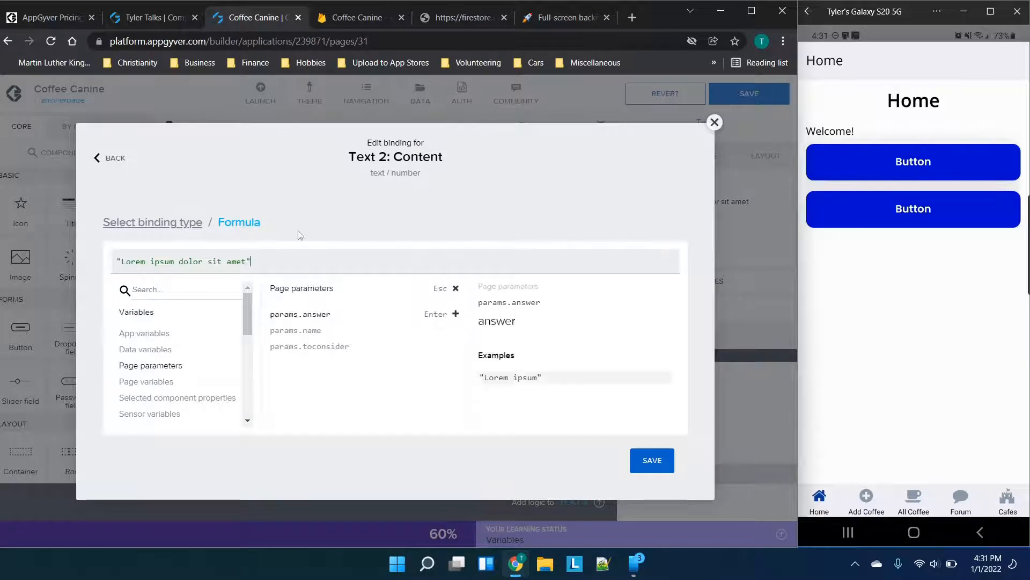
pyautogui.press('BackSpace')
pyautogui.press('BackSpace')
pyautogui.press('BackSpace')
pyautogui.press('BackSpace')
pyautogui.press('BackSpace')
pyautogui.press('BackSpace')
pyautogui.press('BackSpace')
pyautogui.press('BackSpace')
pyautogui.press('BackSpace')
pyautogui.press('BackSpace')
pyautogui.press('BackSpace')
pyautogui.press('BackSpace')
pyautogui.press('BackSpace')
pyautogui.press('BackSpace')
pyautogui.press('BackSpace')
pyautogui.press('BackSpace')
pyautogui.press('BackSpace')
pyautogui.press('BackSpace')
pyautogui.press('BackSpace')
pyautogui.press('BackSpace')
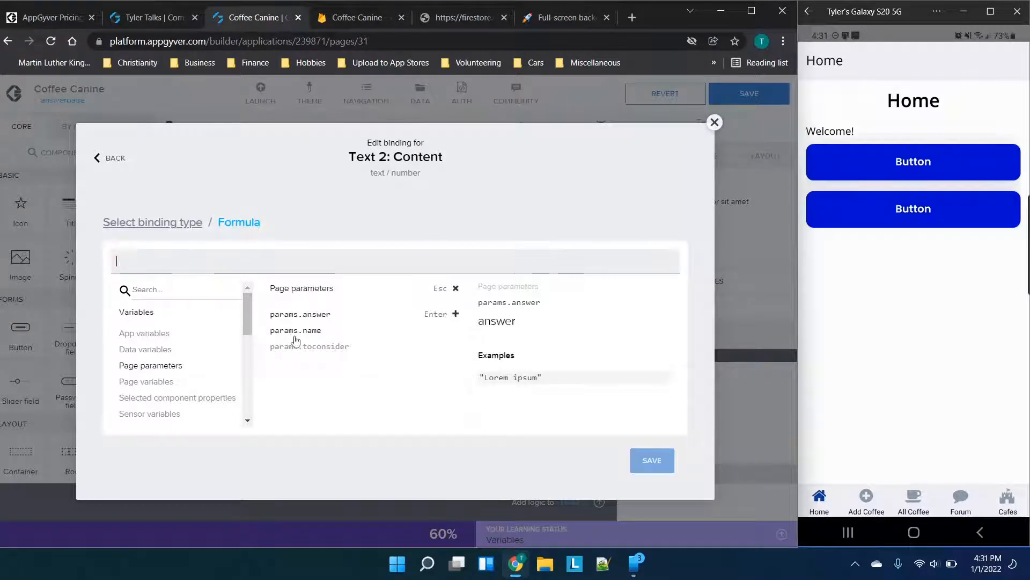
pyautogui.click(303, 346)
pyautogui.click(644, 460)
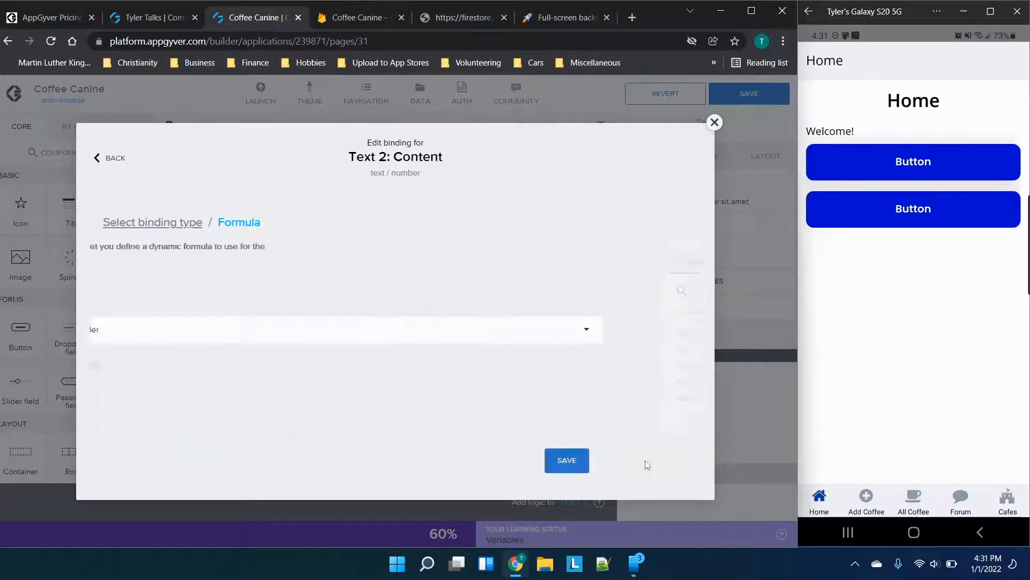
pyautogui.click(652, 460)
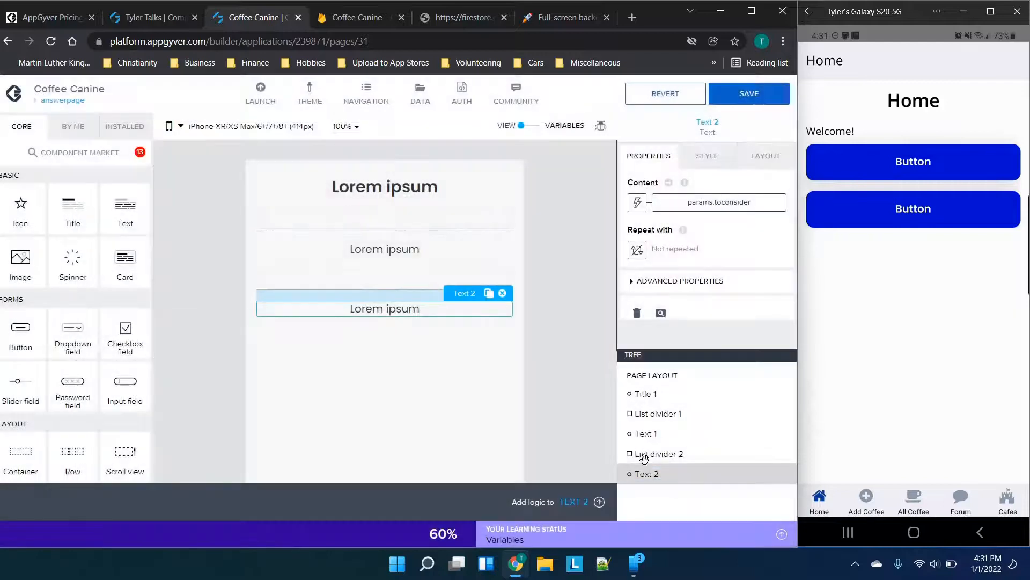
# Check the content bindings of the answerpage's title and two texts, and save the application
pyautogui.click(422, 200)
pyautogui.click(424, 250)
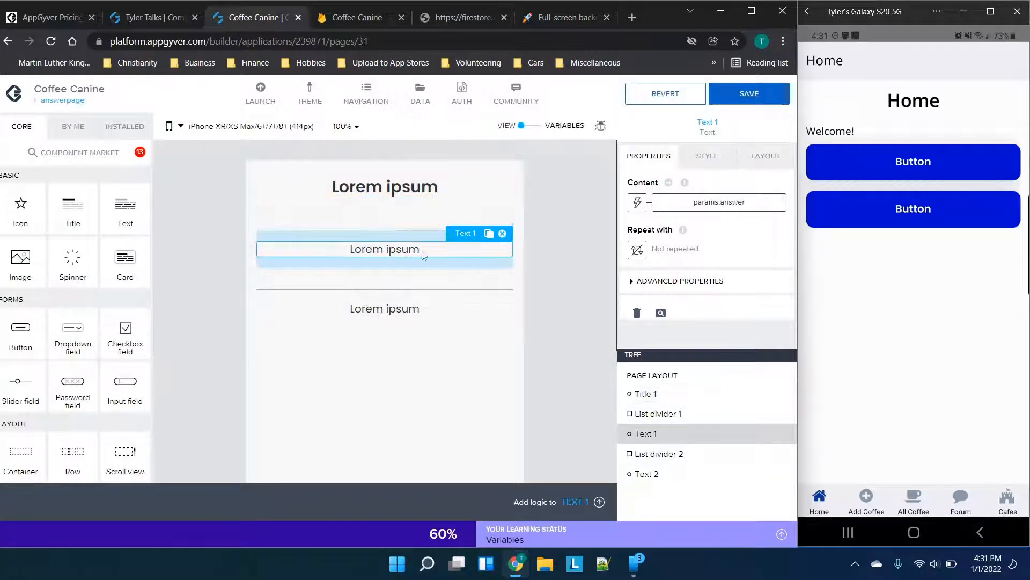
pyautogui.click(409, 308)
pyautogui.click(425, 185)
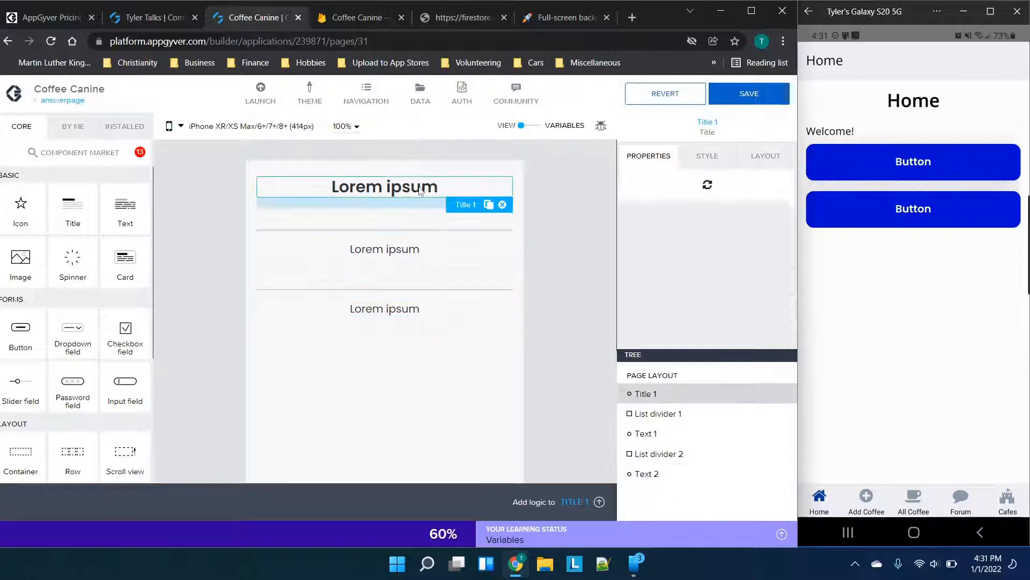
pyautogui.click(412, 248)
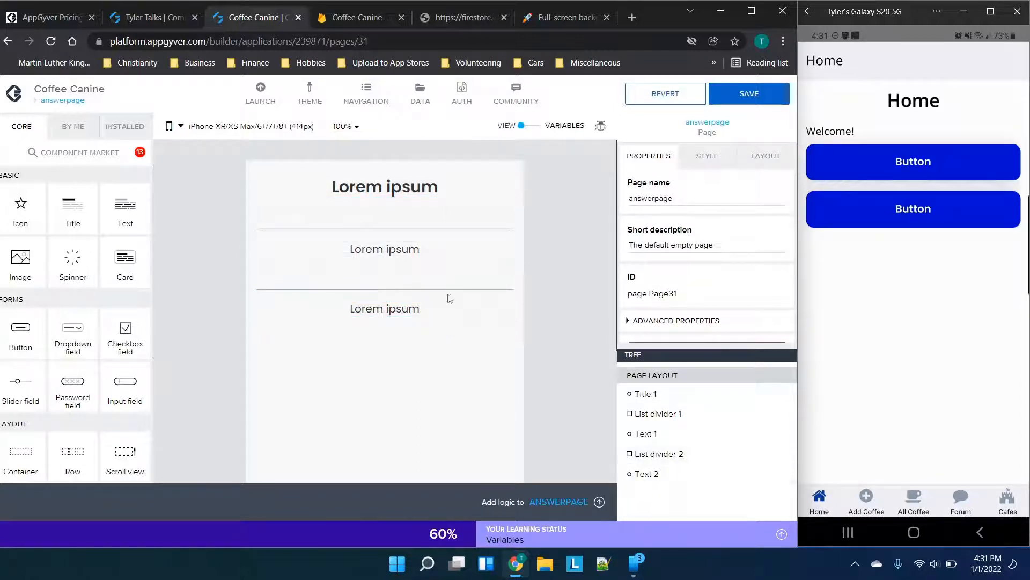
pyautogui.click(733, 95)
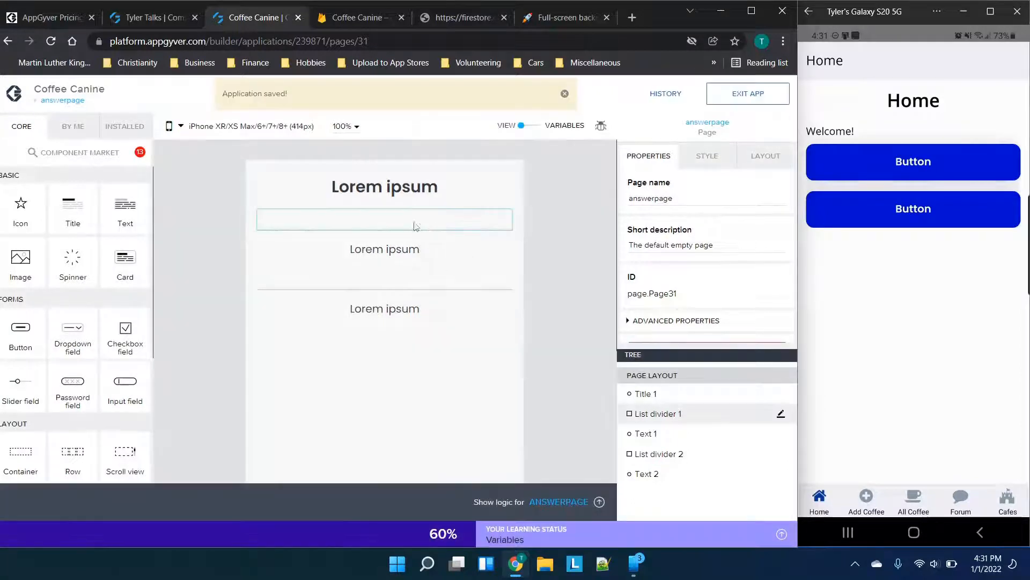
# On the Test page, add an Open page function to the repeated answer text's logic and connect it to the Component tap event
pyautogui.click(60, 101)
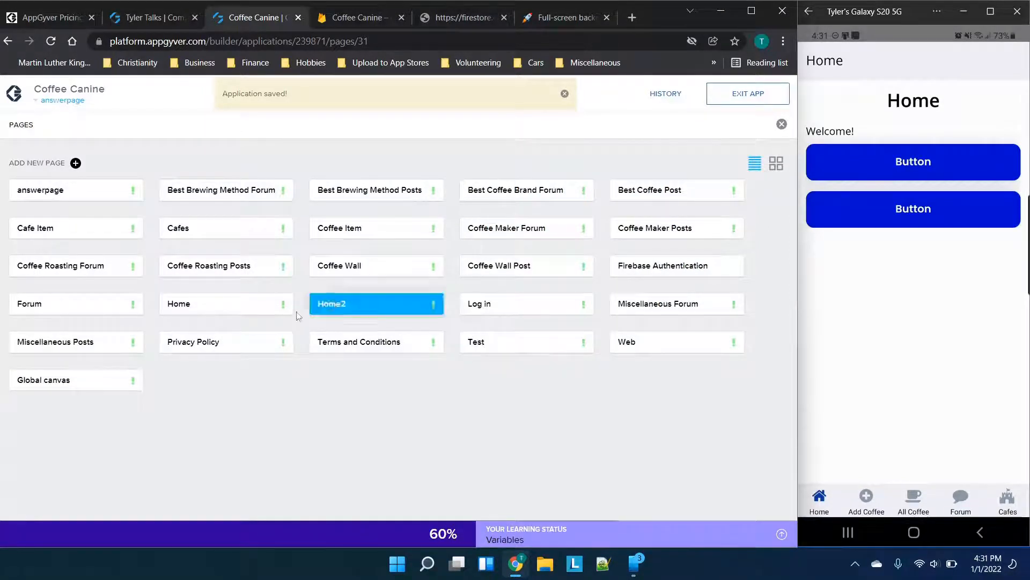
pyautogui.click(549, 343)
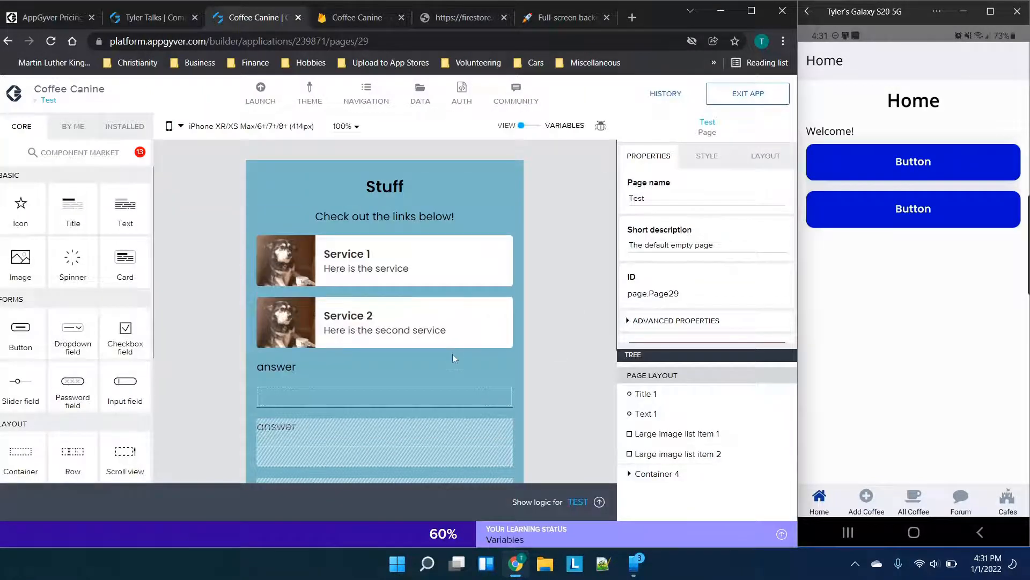
pyautogui.scroll(-3, 452, 353)
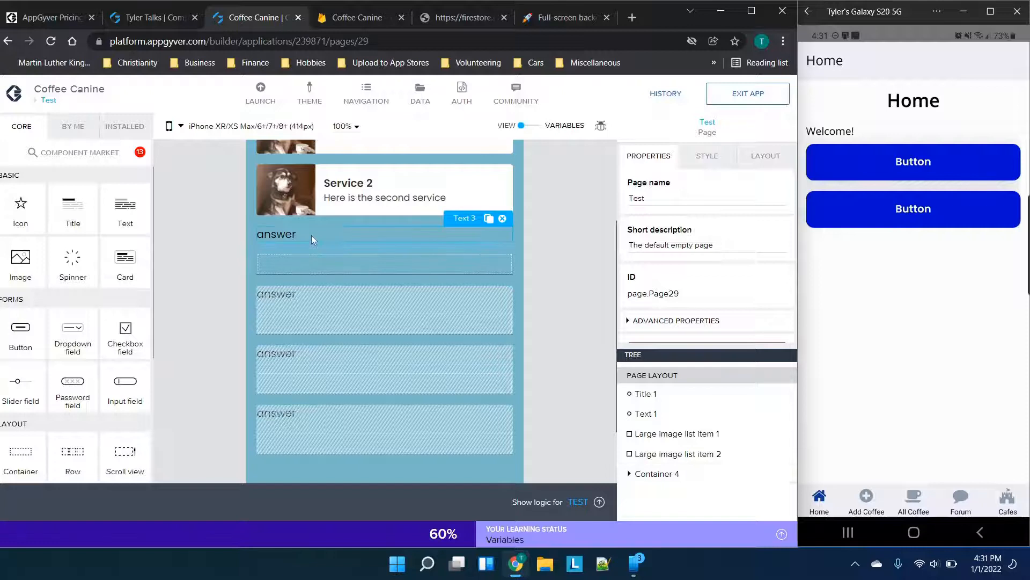
pyautogui.click(314, 239)
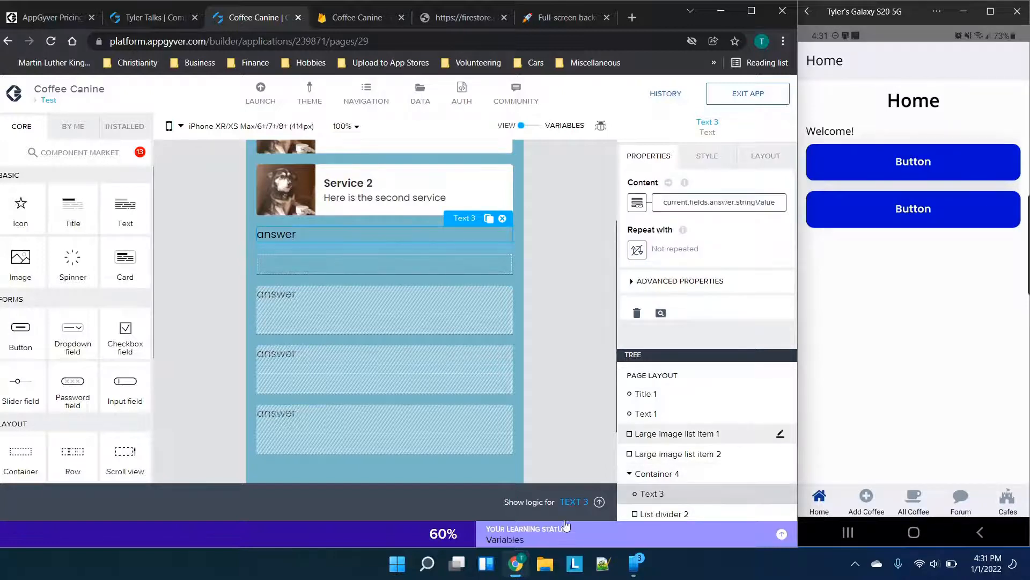
pyautogui.click(599, 501)
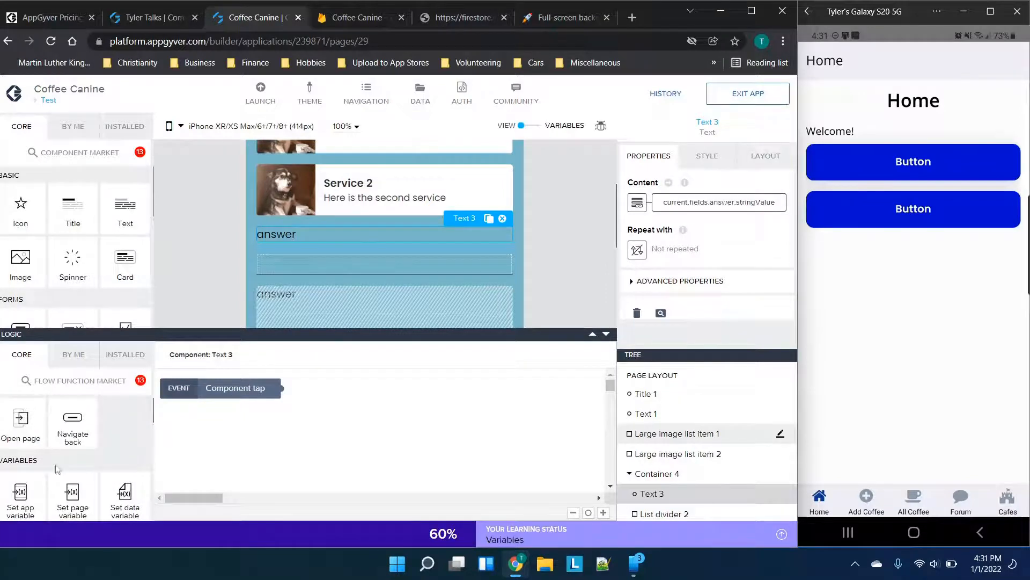
pyautogui.moveTo(24, 432); pyautogui.dragTo(371, 421)
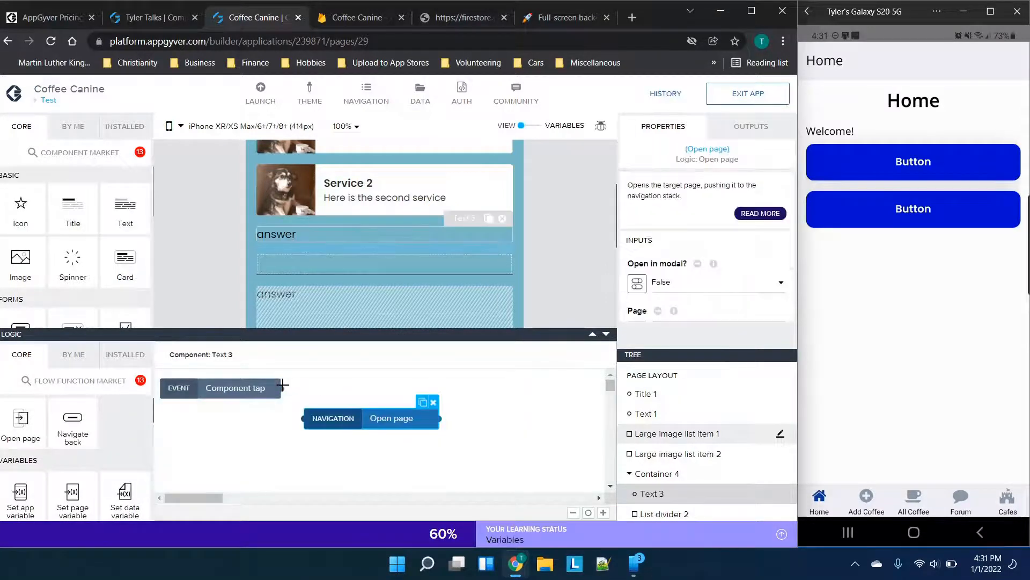
pyautogui.moveTo(282, 388); pyautogui.dragTo(305, 425)
# Set the Open page function's target page to answerpage
pyautogui.click(371, 425)
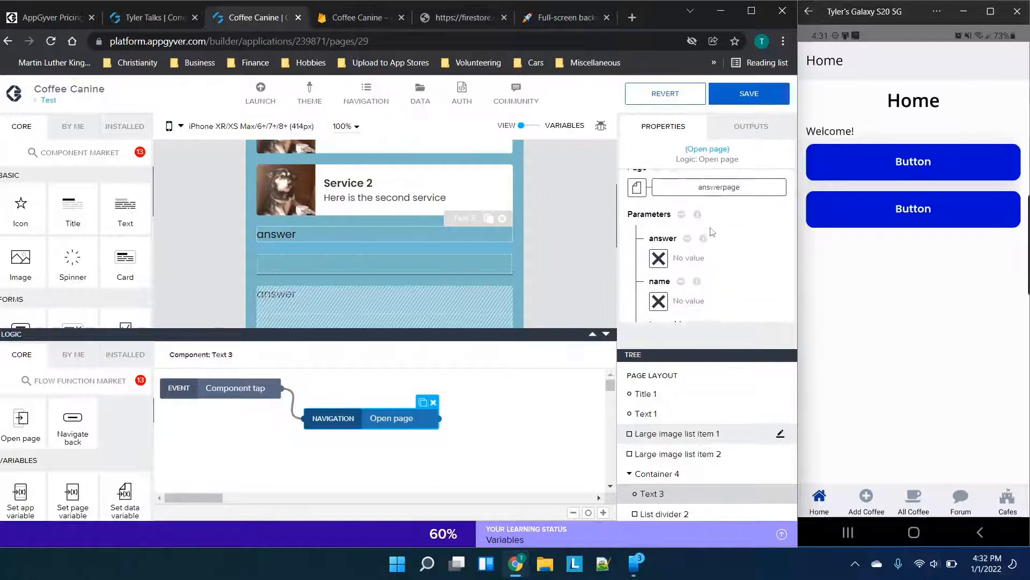
pyautogui.click(707, 197)
pyautogui.click(483, 308)
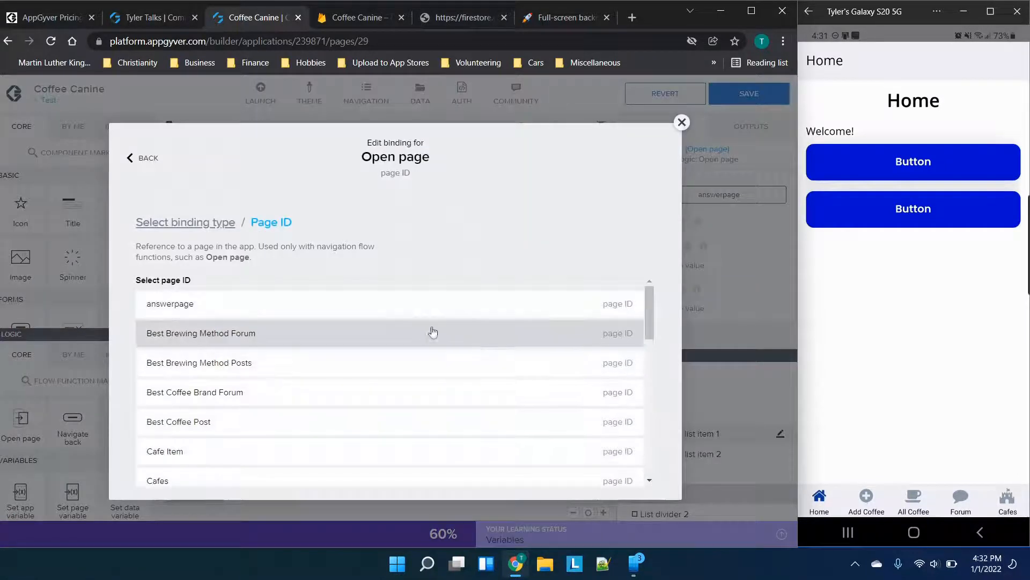
pyautogui.click(417, 320)
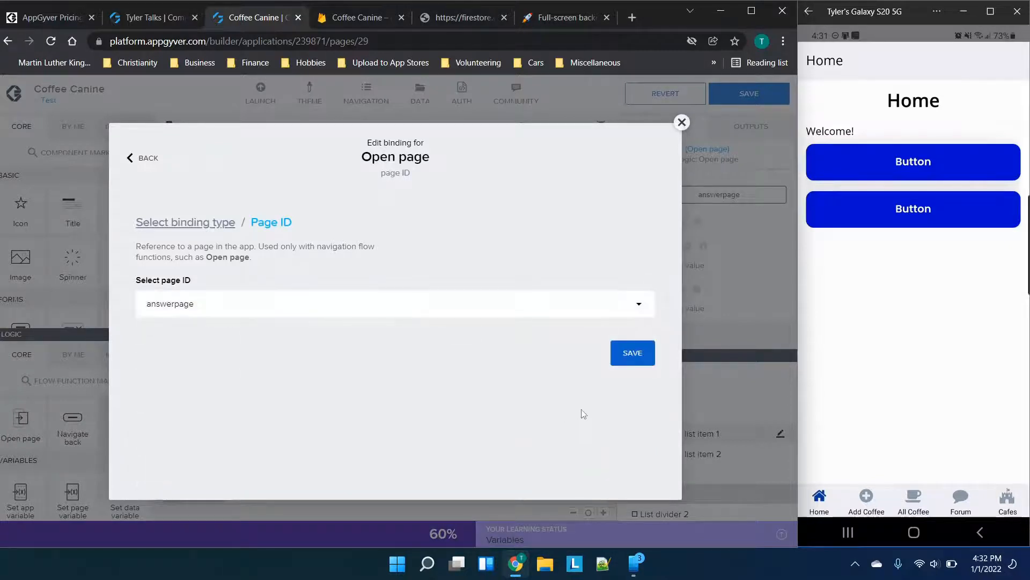
pyautogui.click(623, 370)
pyautogui.scroll(-1, 671, 271)
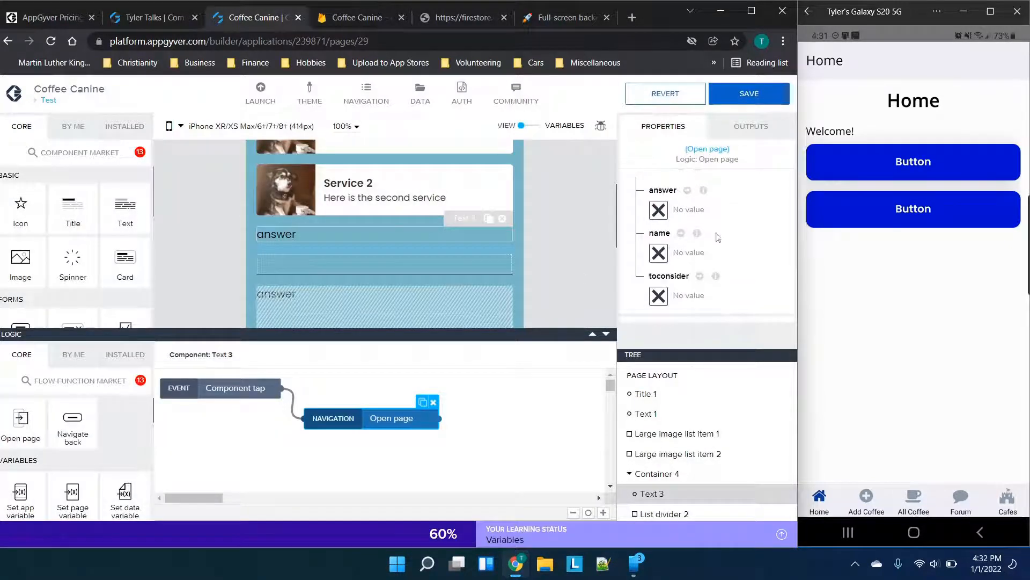
pyautogui.click(658, 210)
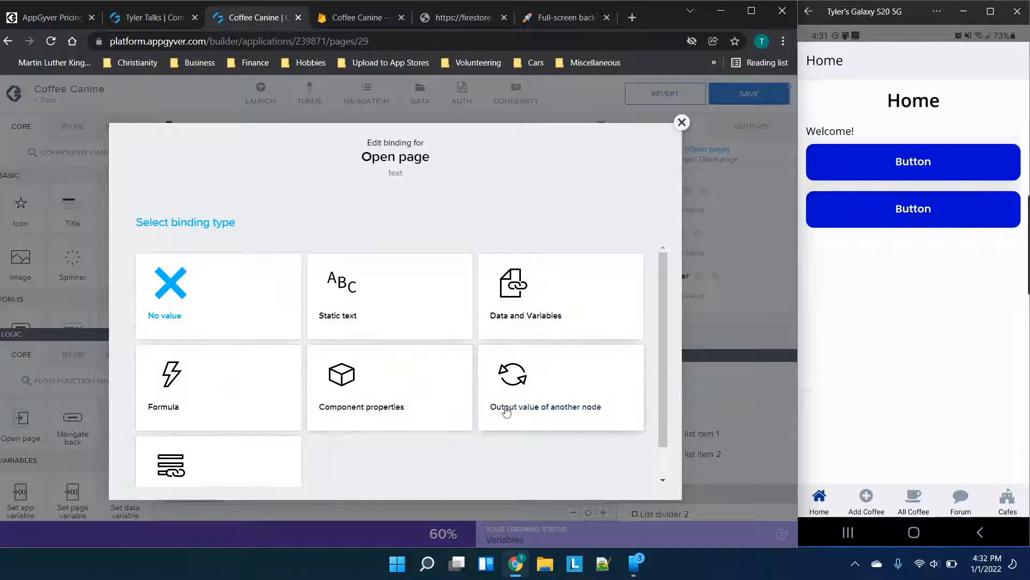
pyautogui.scroll(-1, 414, 384)
pyautogui.click(280, 429)
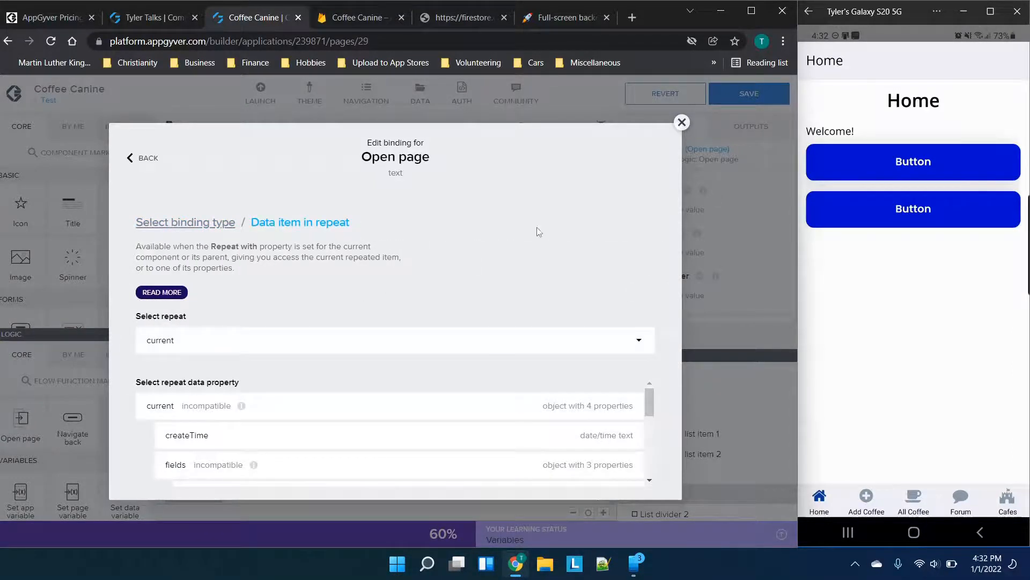
pyautogui.click(682, 122)
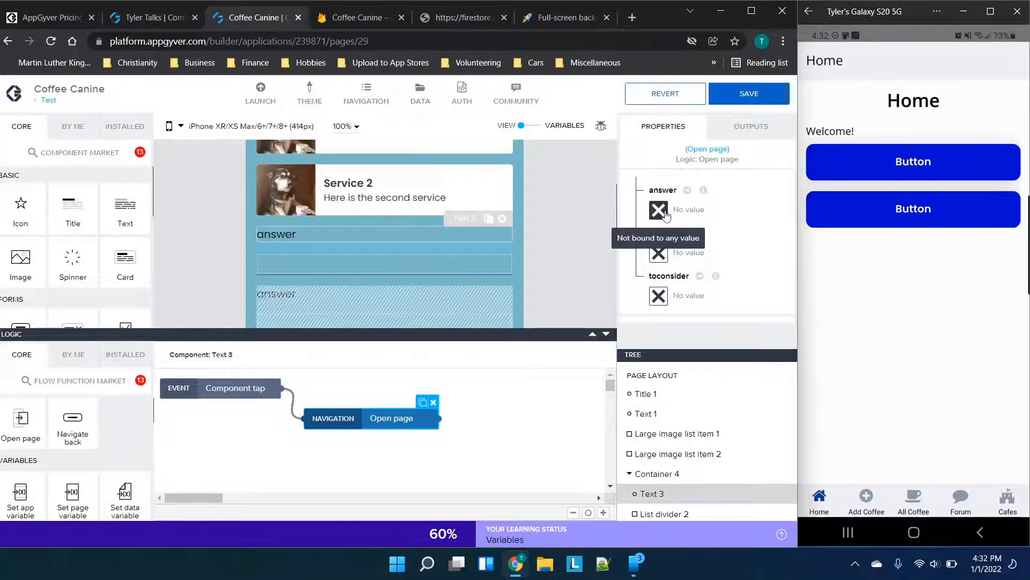
# Bind the Open page function's name parameter to the data item in repeat current.fields.name.stringValue
pyautogui.click(659, 253)
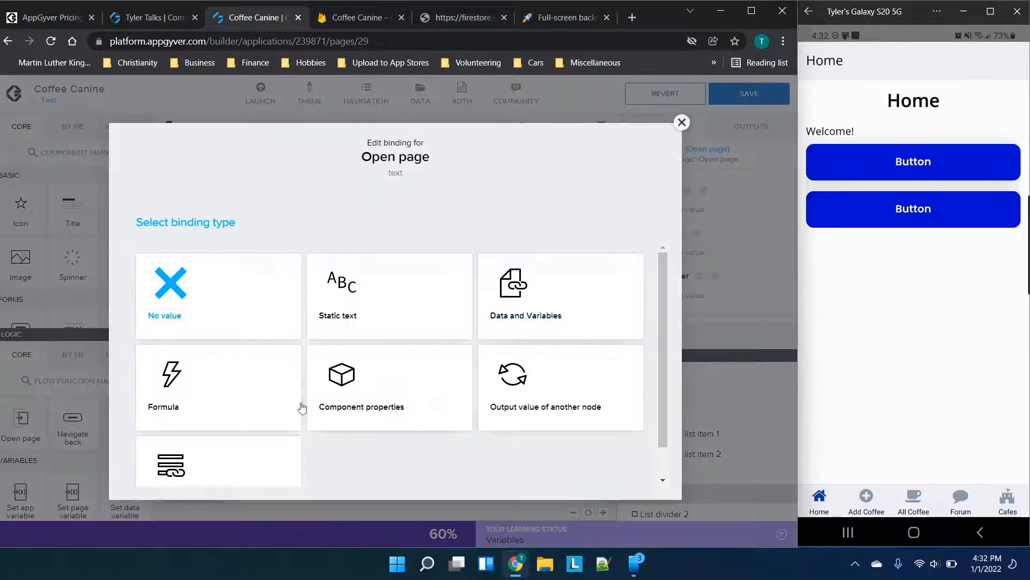
pyautogui.click(211, 451)
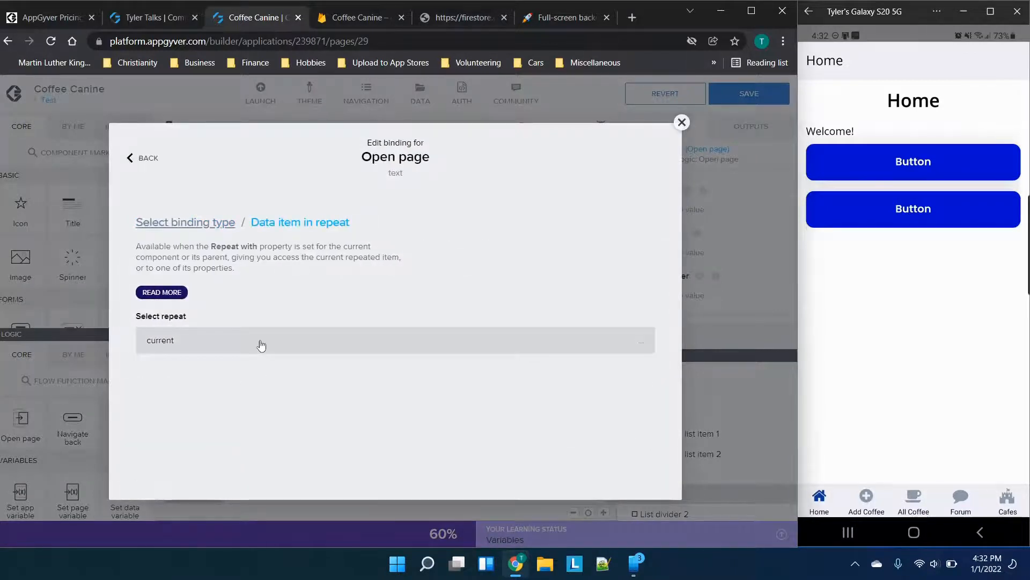
pyautogui.scroll(-5, 453, 426)
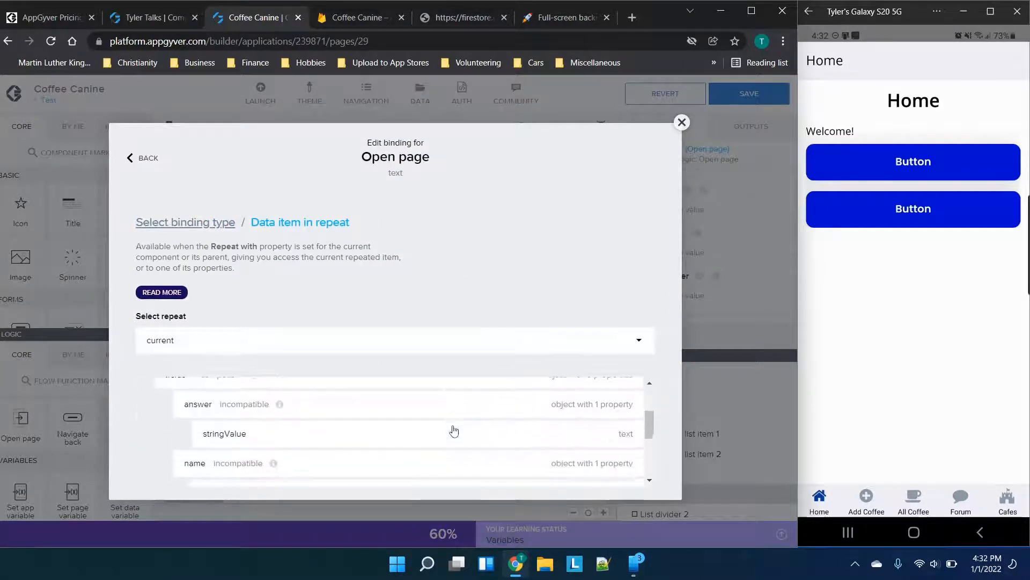
pyautogui.click(453, 450)
pyautogui.click(628, 453)
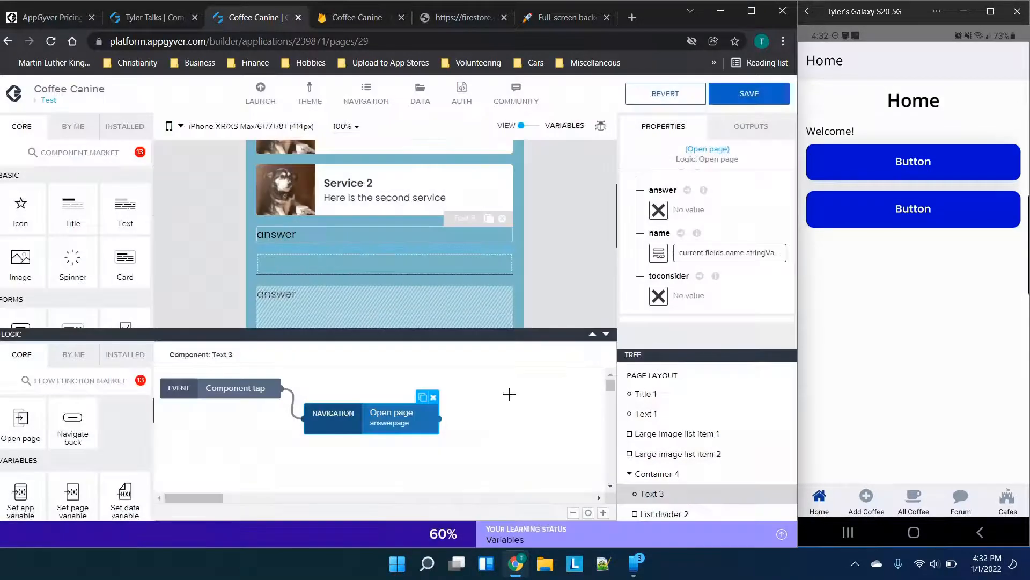
# Bind the Open page function's answer parameter to the data item in repeat current.fields.answer.stringValue
pyautogui.click(659, 210)
pyautogui.click(236, 462)
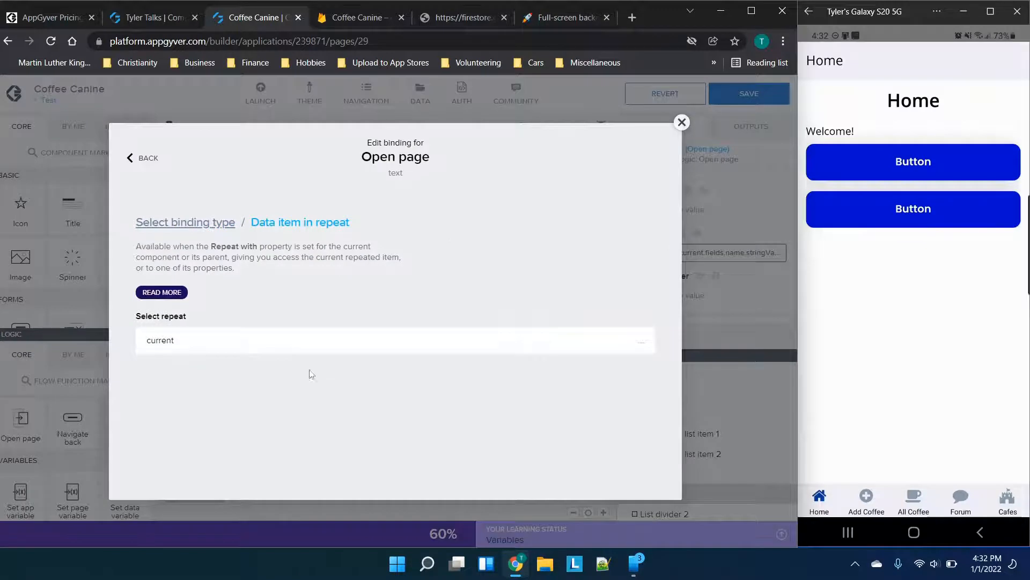
pyautogui.scroll(-5, 349, 398)
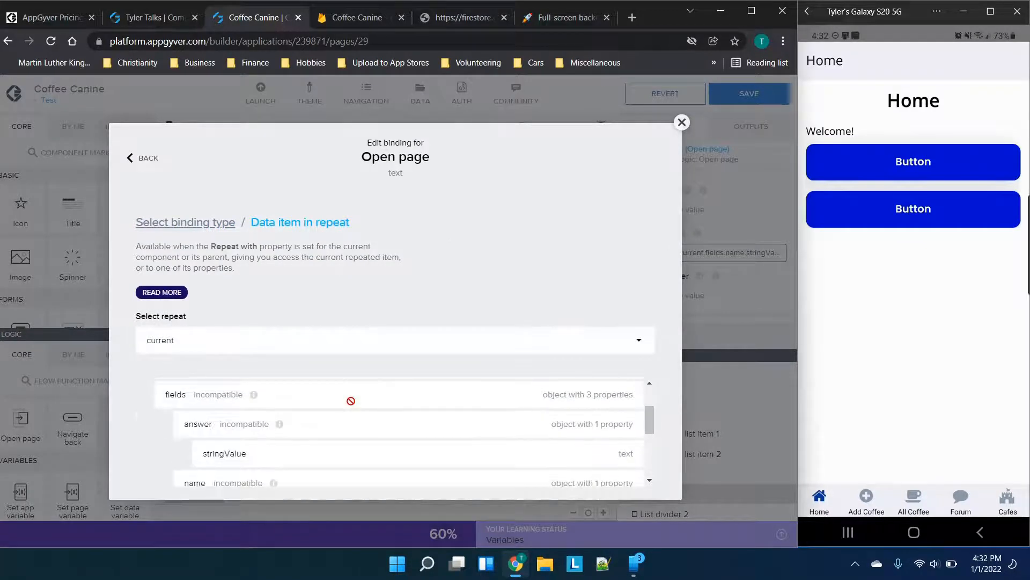
pyautogui.scroll(3, 352, 406)
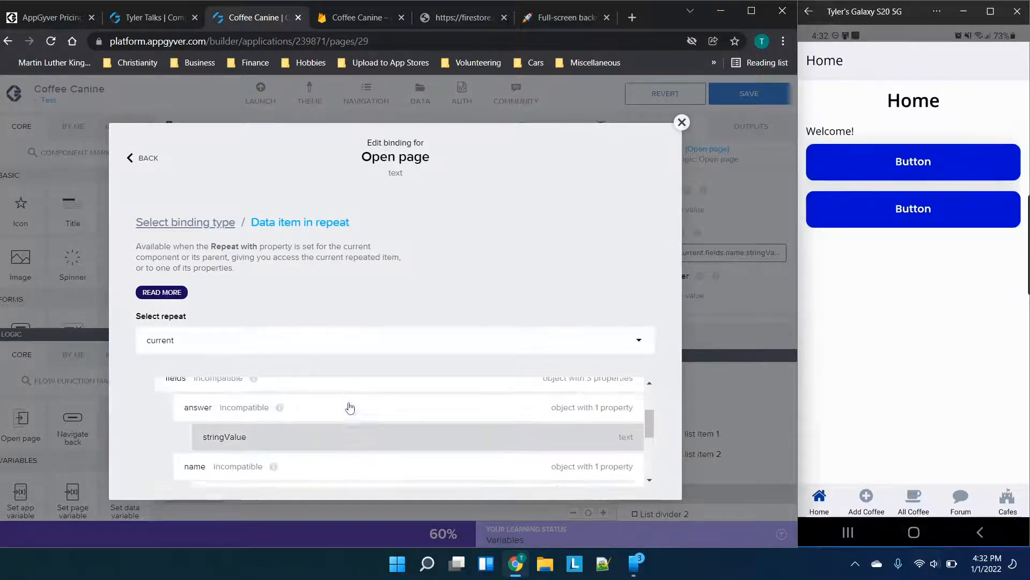
pyautogui.click(322, 445)
pyautogui.click(628, 453)
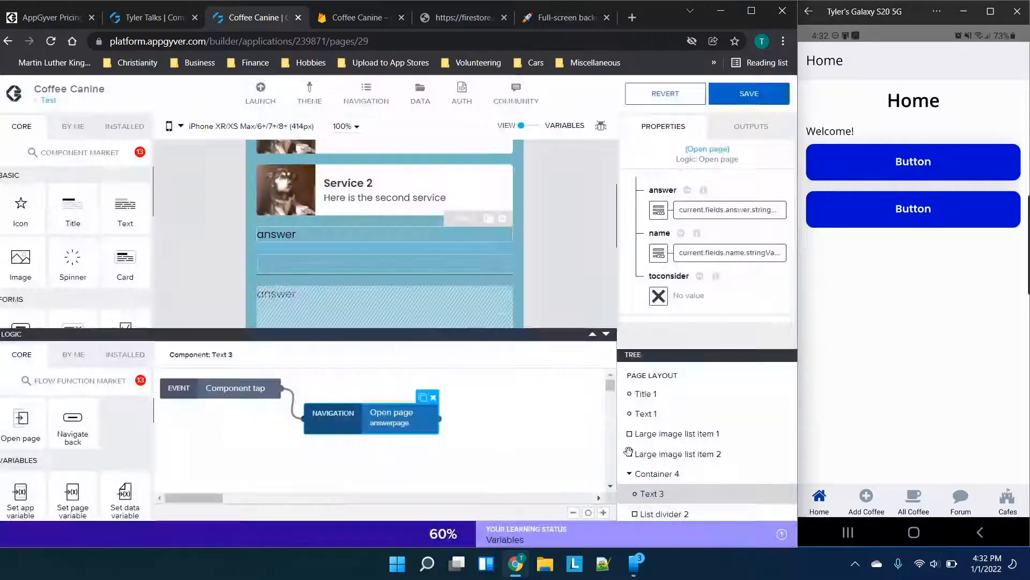
# Bind the Open page function's toconsider parameter to the data item in repeat current.fields.toconsider.stringValue
pyautogui.click(661, 300)
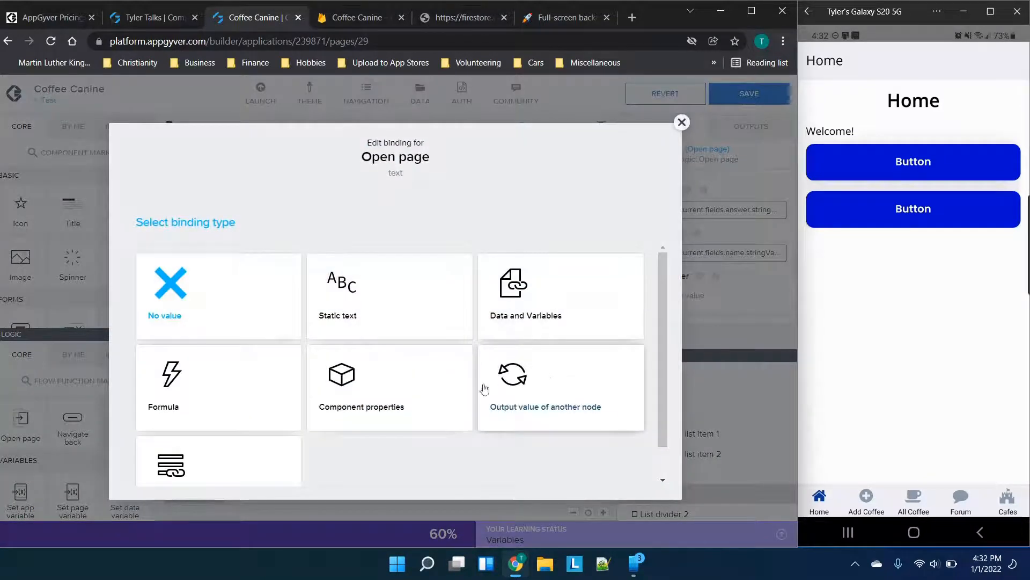
pyautogui.click(258, 459)
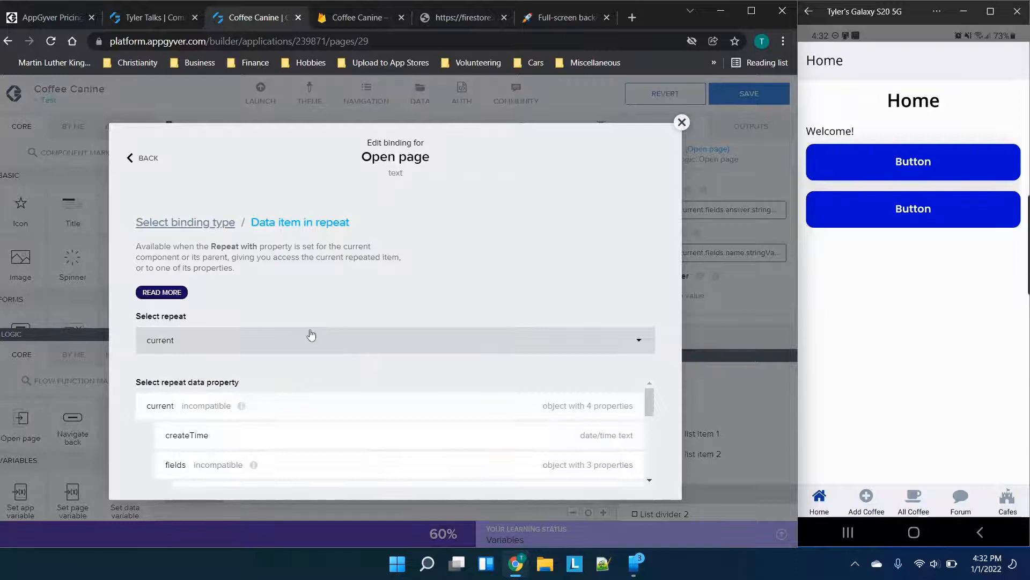
pyautogui.scroll(-5, 386, 454)
pyautogui.scroll(-1, 386, 453)
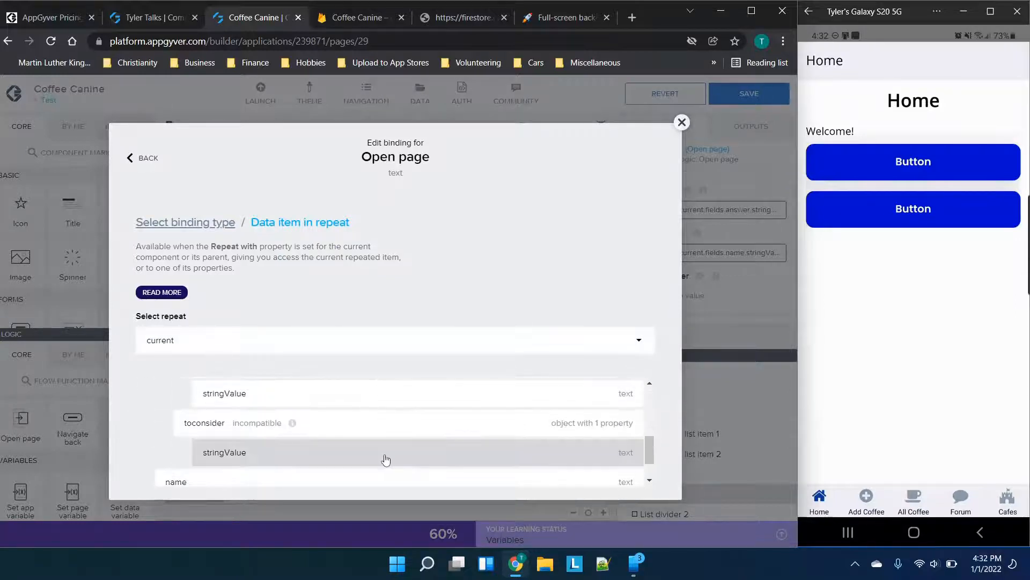
pyautogui.click(384, 456)
pyautogui.click(638, 453)
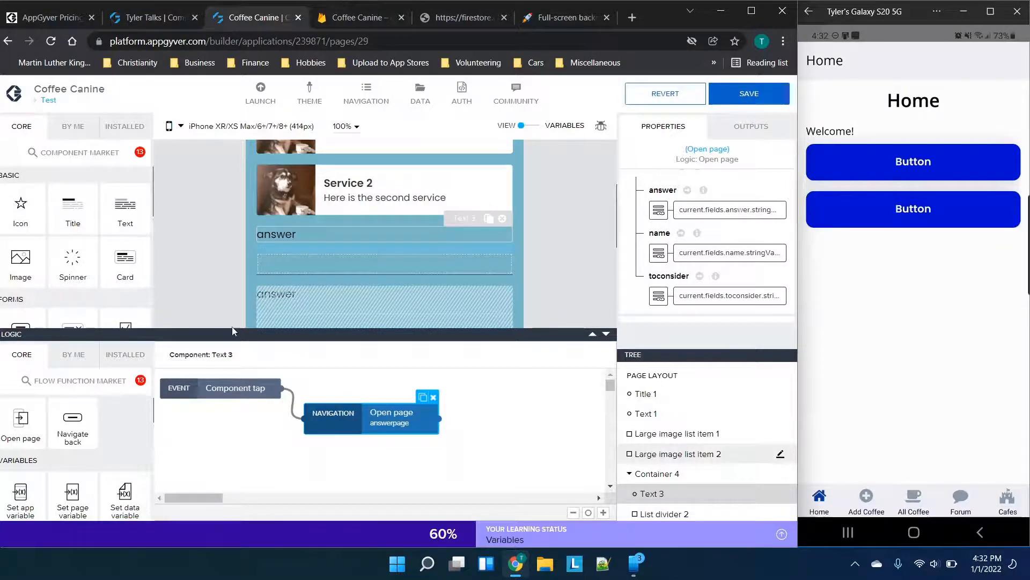
# Check the Interviewquestions documents in Firestore, then save the Coffee Canine application
pyautogui.click(344, 18)
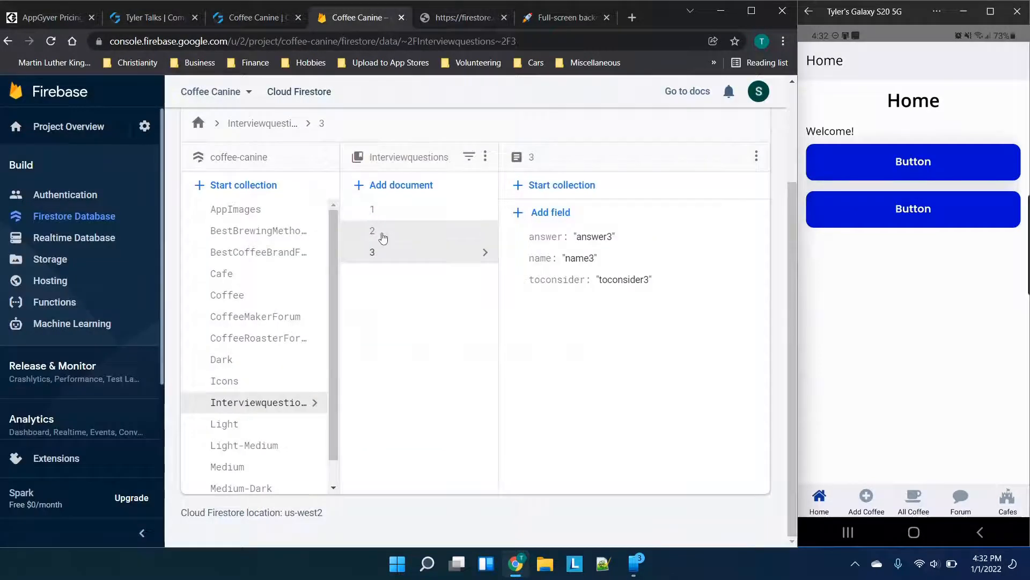
pyautogui.click(286, 21)
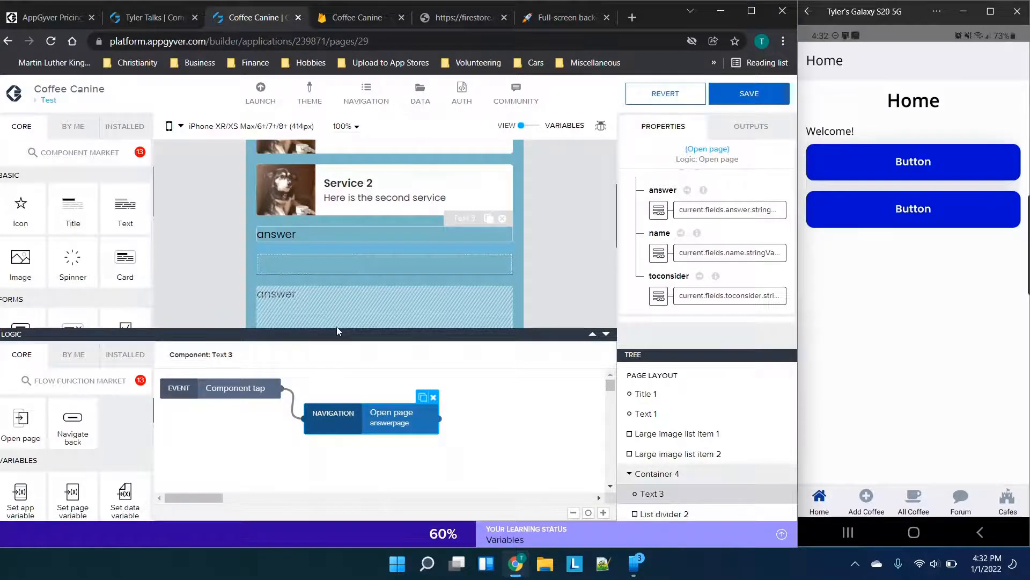
pyautogui.click(749, 94)
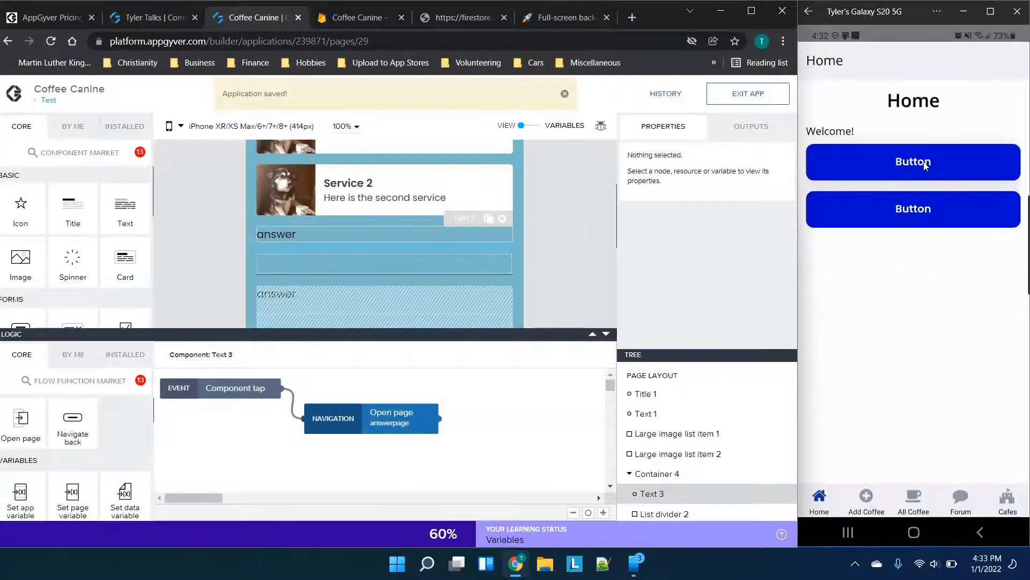
# In the phone preview, open the Test page and check the answerpage of each of the three listed answers
pyautogui.click(924, 164)
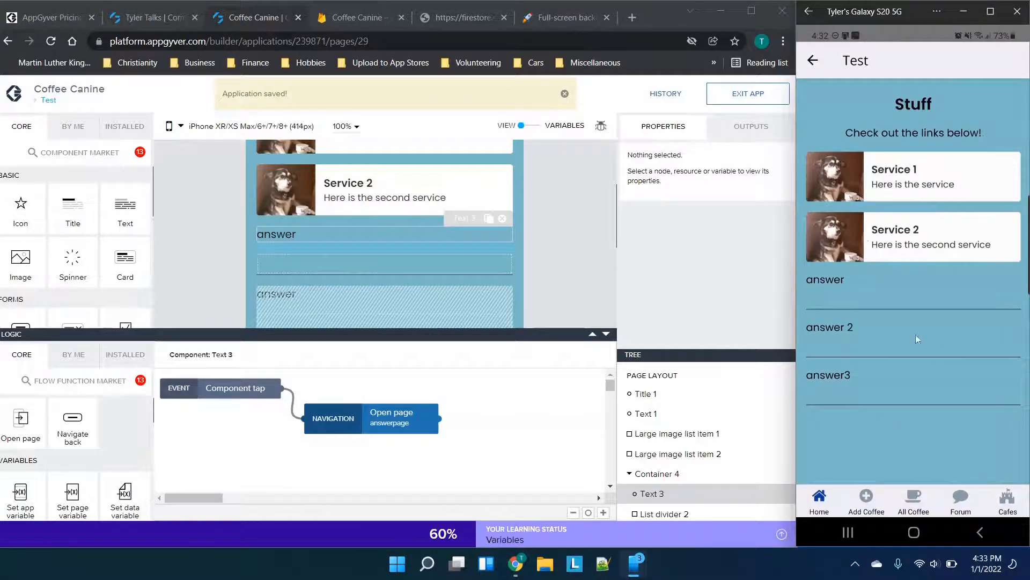
pyautogui.click(828, 282)
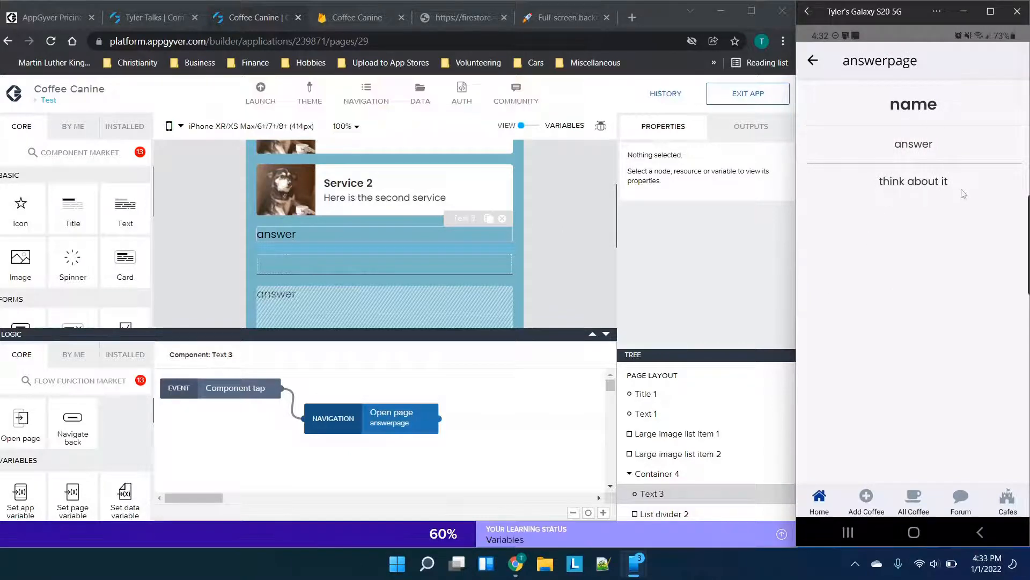
pyautogui.click(813, 62)
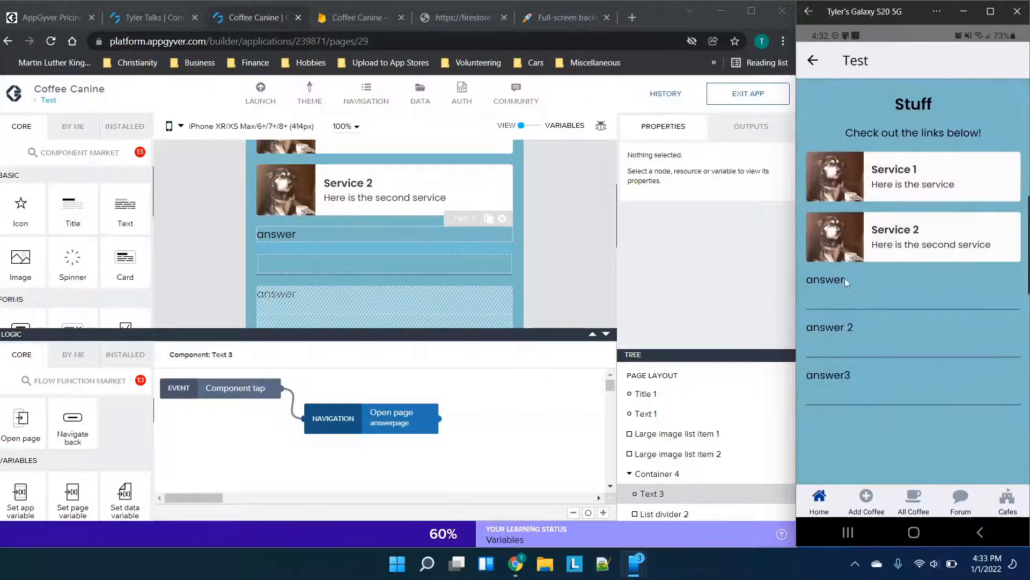
pyautogui.click(841, 329)
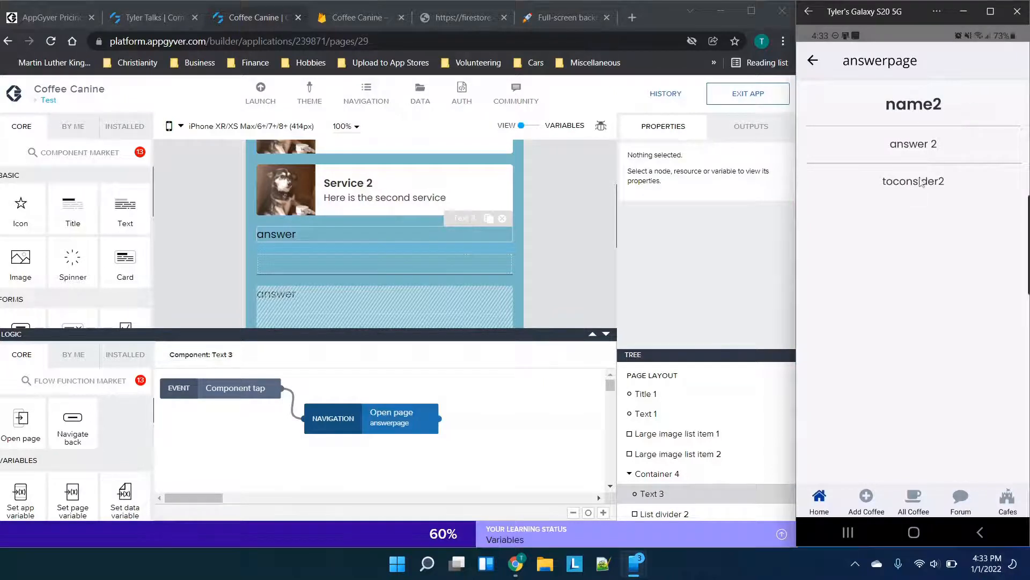
pyautogui.click(813, 61)
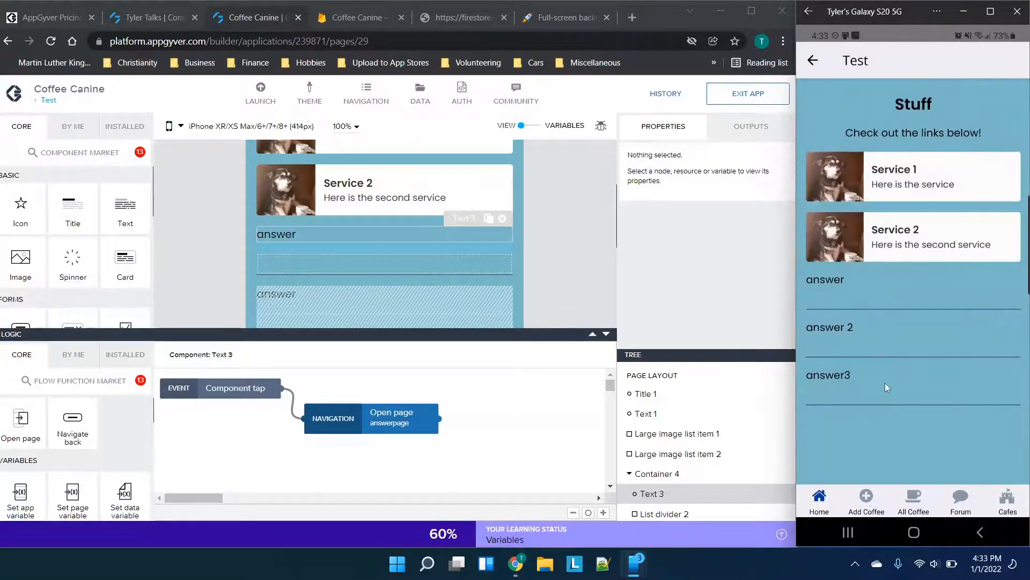
pyautogui.click(829, 383)
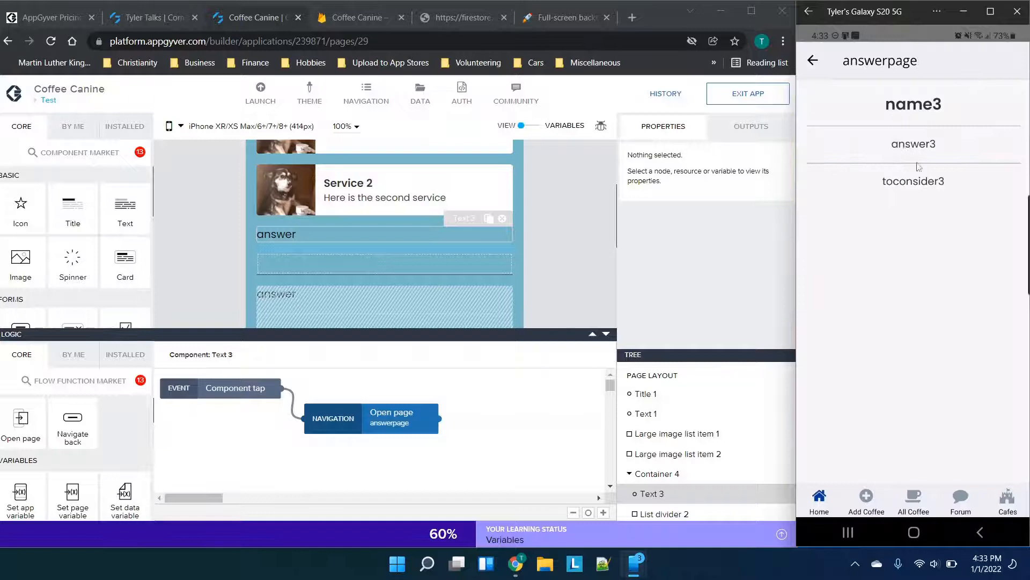
pyautogui.click(813, 60)
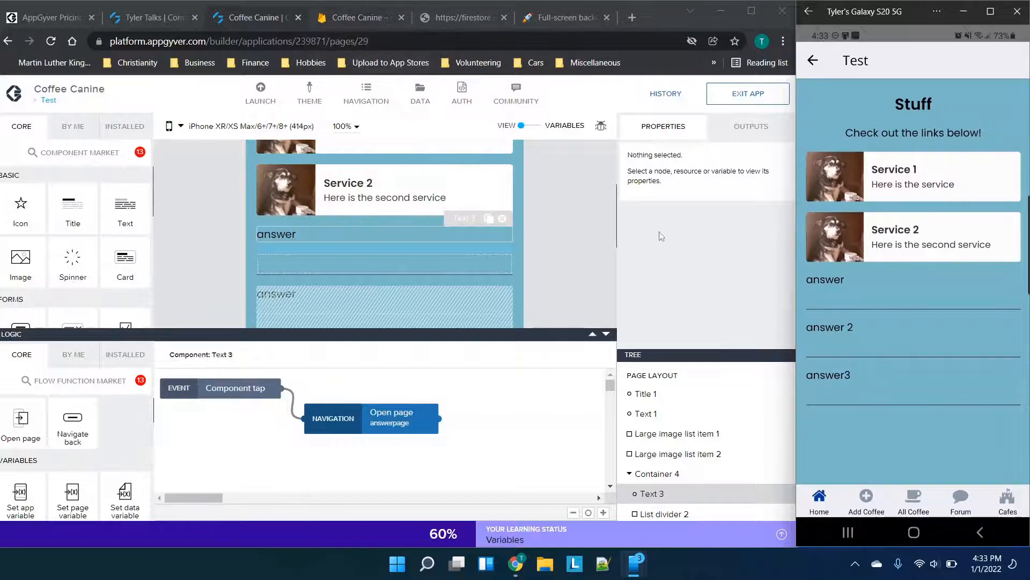
# In Firebase, start a new Interviewquestions document with ID 4 and provide three field rows
pyautogui.click(370, 17)
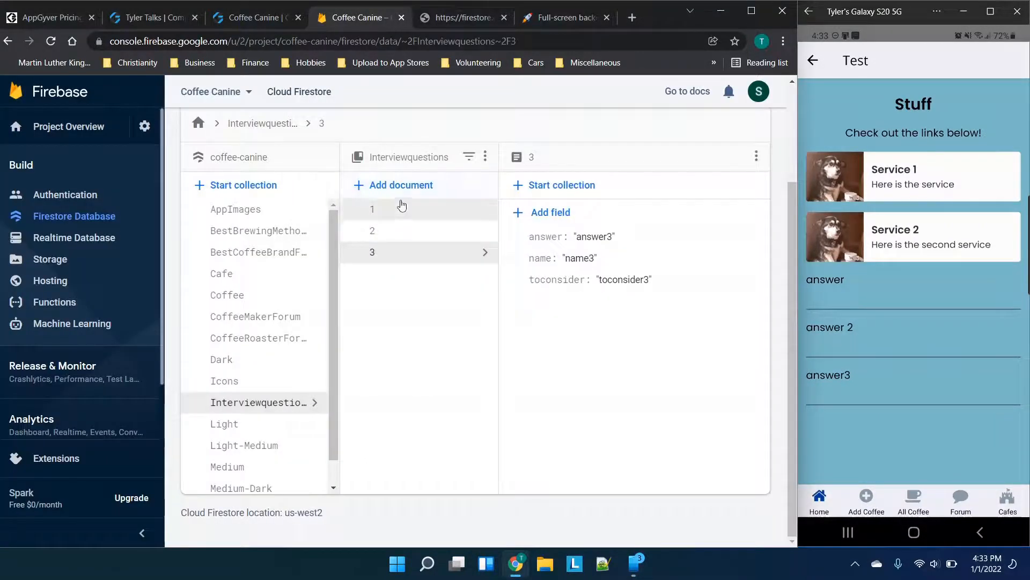
pyautogui.click(401, 187)
pyautogui.write('4')
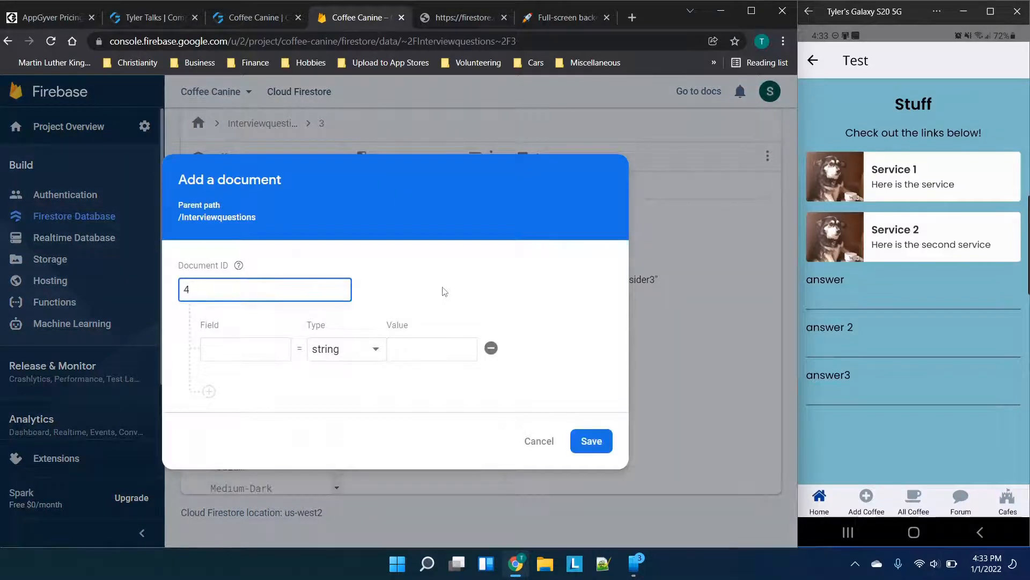
pyautogui.click(209, 391)
pyautogui.click(212, 417)
# Fill the first field of document 4 as name with the string value "it works"
pyautogui.click(248, 295)
pyautogui.write('name4')
pyautogui.press('Tab')
pyautogui.write('it works')
pyautogui.press('Tab')
pyautogui.click(246, 349)
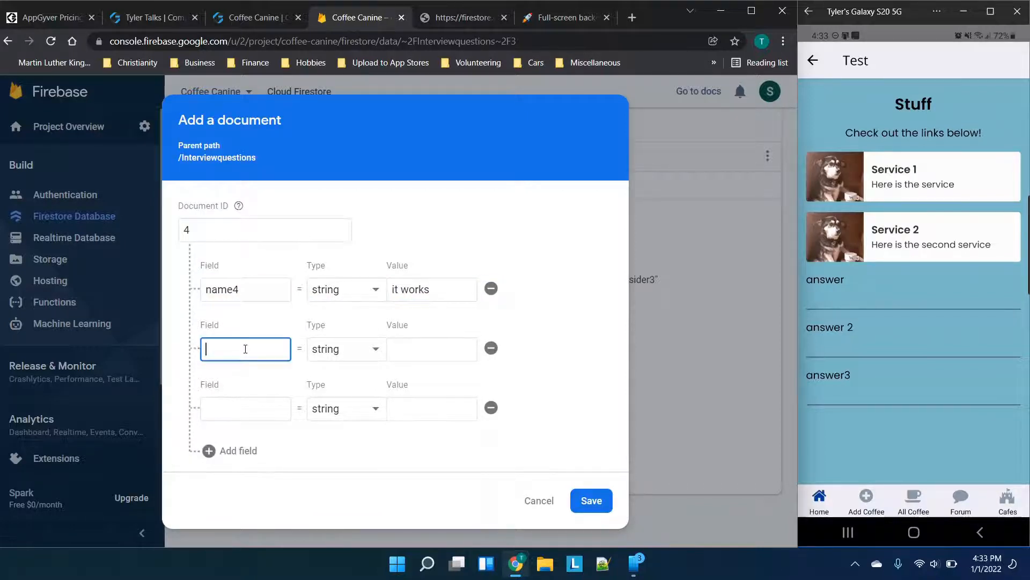
pyautogui.click(268, 291)
pyautogui.press('BackSpace')
# Add the string fields answer with value "!" and toconsider with value "!!!!", and save document 4
pyautogui.click(246, 343)
pyautogui.write('answer')
pyautogui.click(253, 408)
pyautogui.write('toconside')
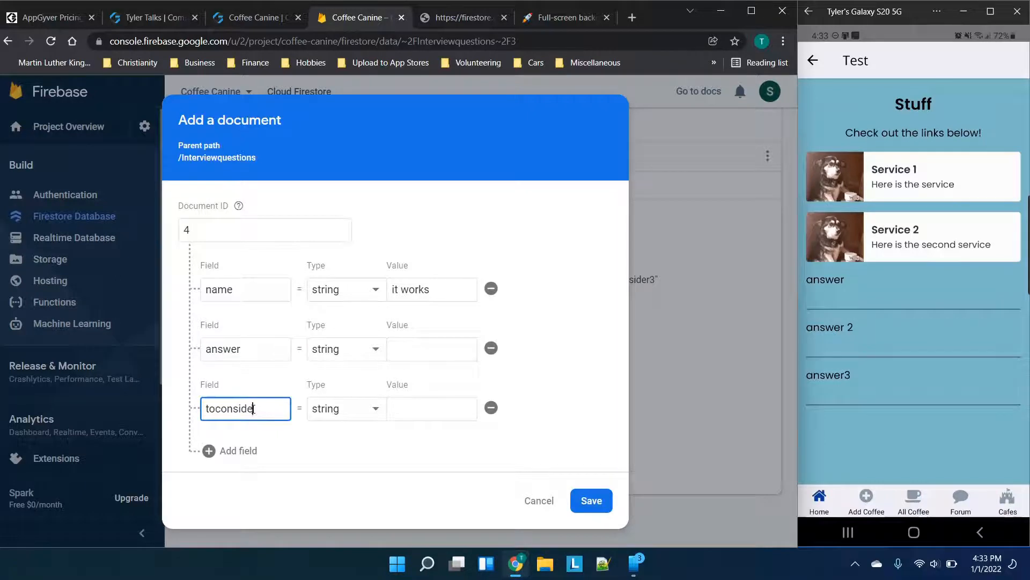
pyautogui.click(405, 349)
pyautogui.click(428, 413)
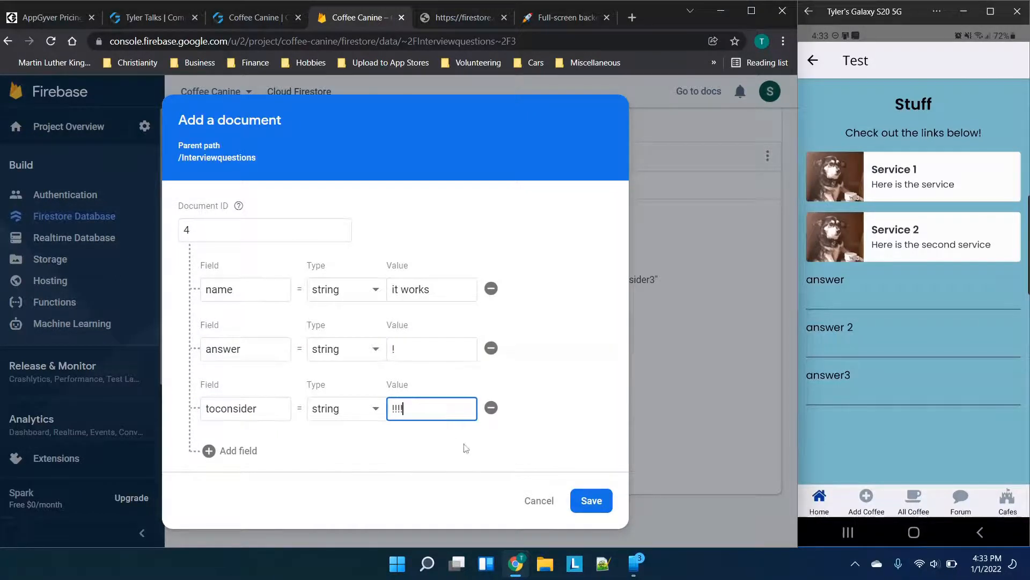
pyautogui.click(595, 500)
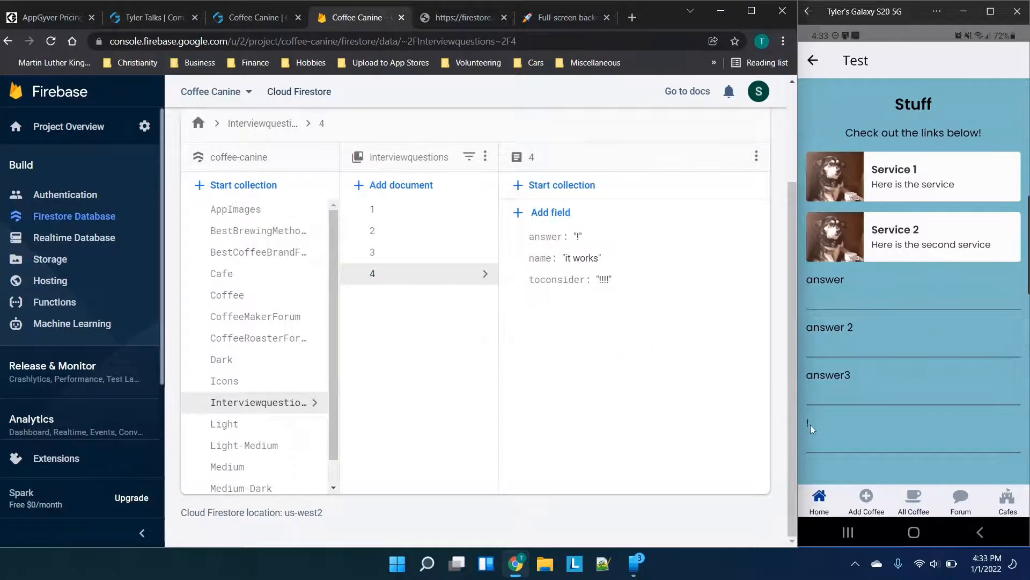
# Check the answerpage of the new "!" entry in the phone preview, and return to the list of apps
pyautogui.click(809, 426)
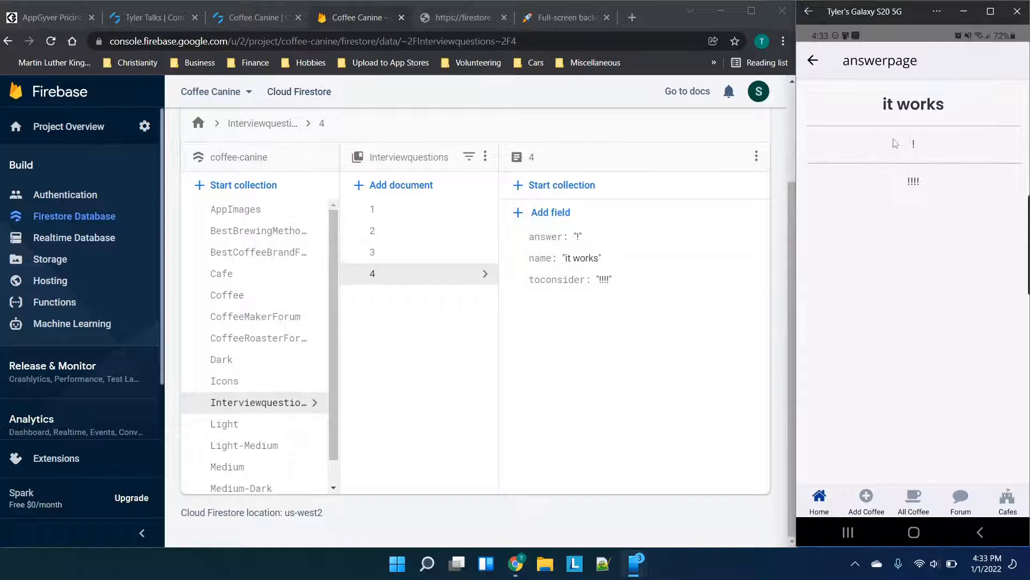
pyautogui.click(813, 59)
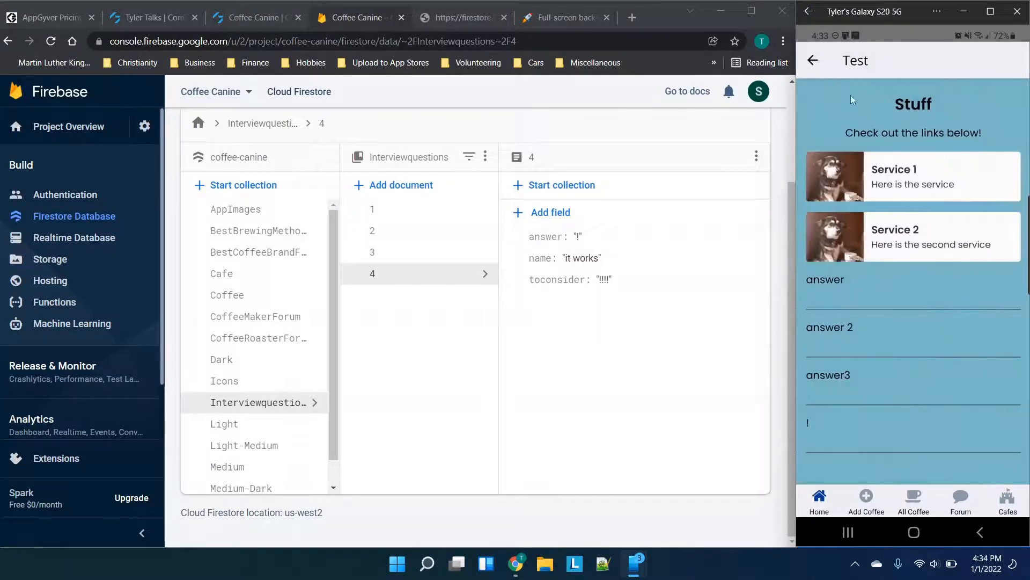
pyautogui.click(812, 59)
pyautogui.click(810, 13)
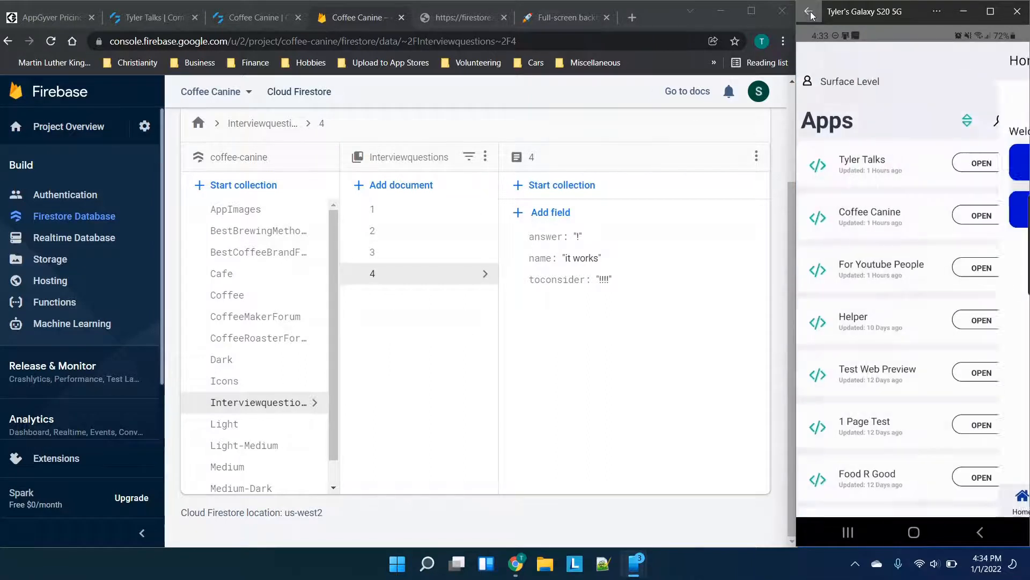
# Open the Tyler Talks app on the phone and look through its Services and YouTube pages
pyautogui.click(914, 160)
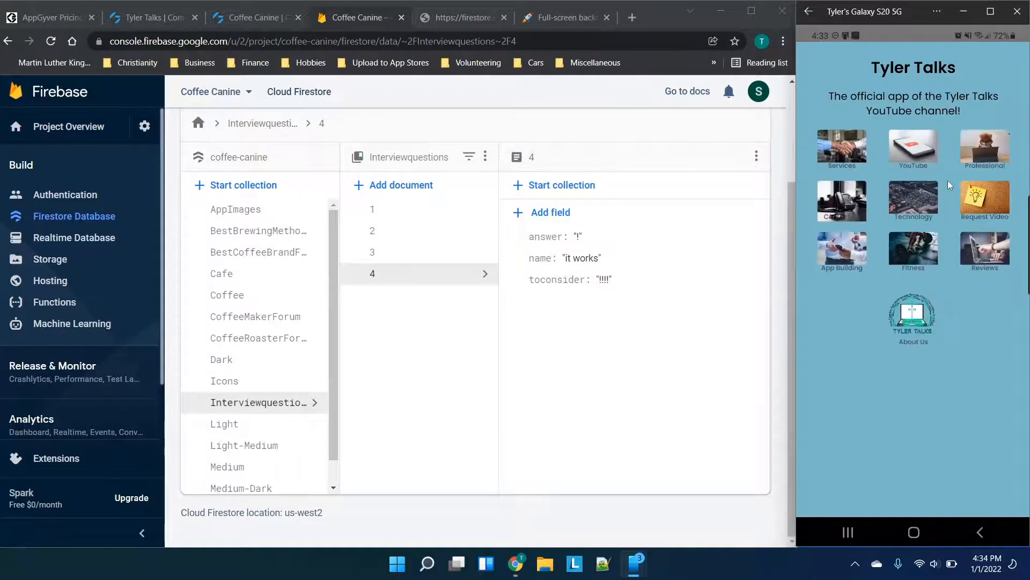
pyautogui.click(852, 143)
pyautogui.click(808, 12)
pyautogui.click(918, 143)
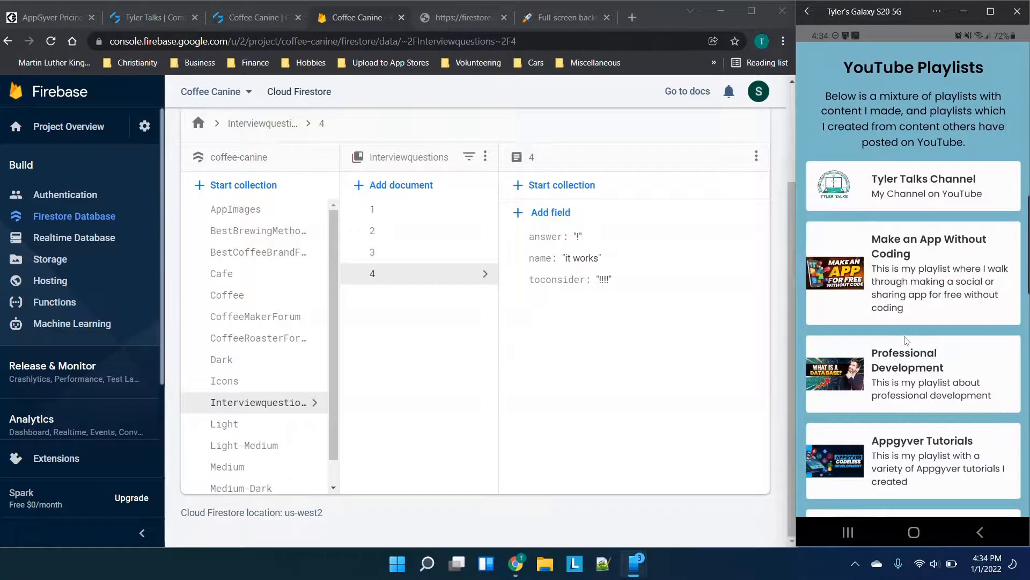
pyautogui.scroll(-5, 907, 340)
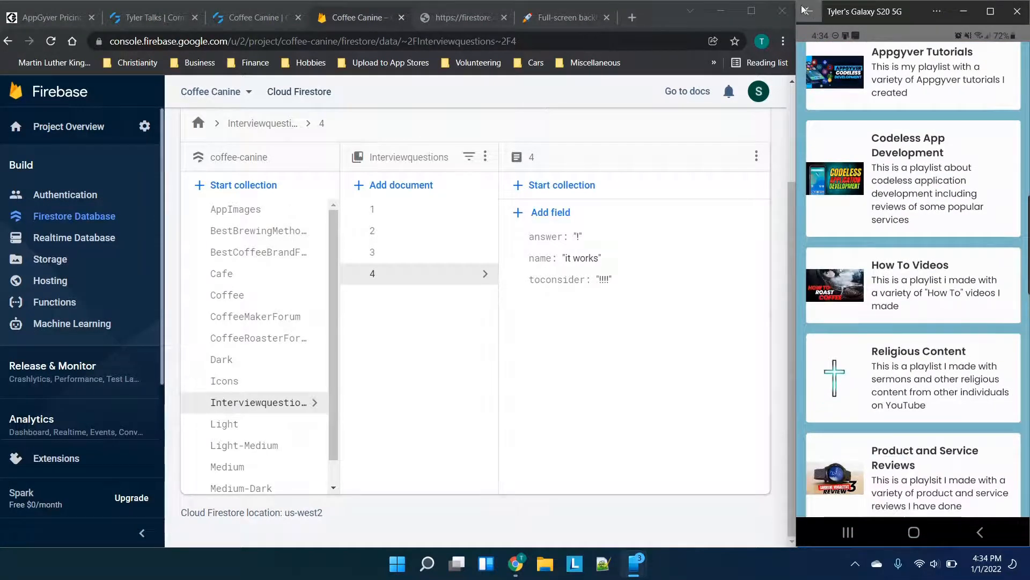
pyautogui.click(804, 8)
# View the Professional section's Sample Interview Questions and the answer page for "What are your top 3 strengths?", and return to the home page
pyautogui.click(972, 153)
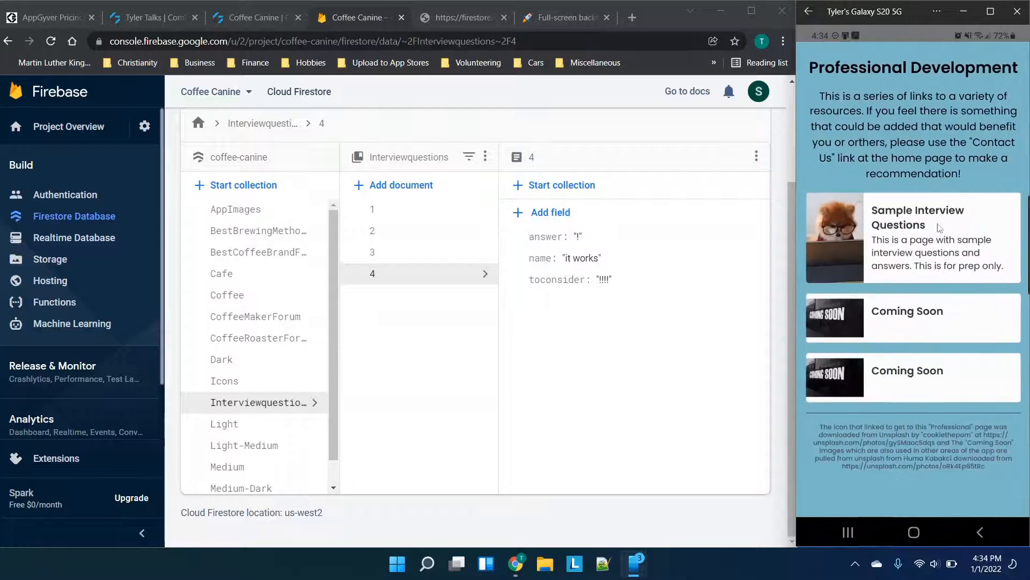
pyautogui.click(917, 232)
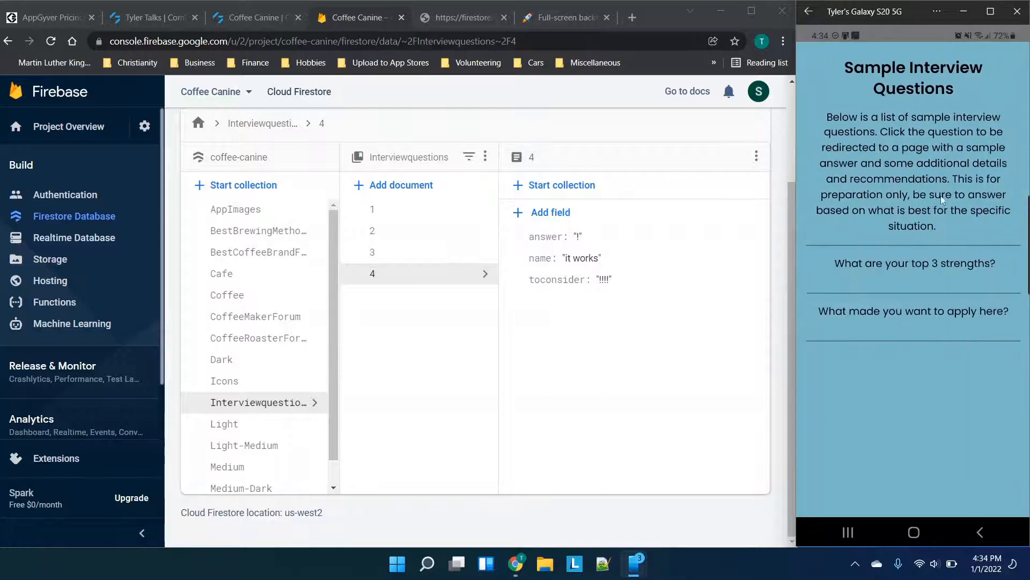
pyautogui.click(926, 264)
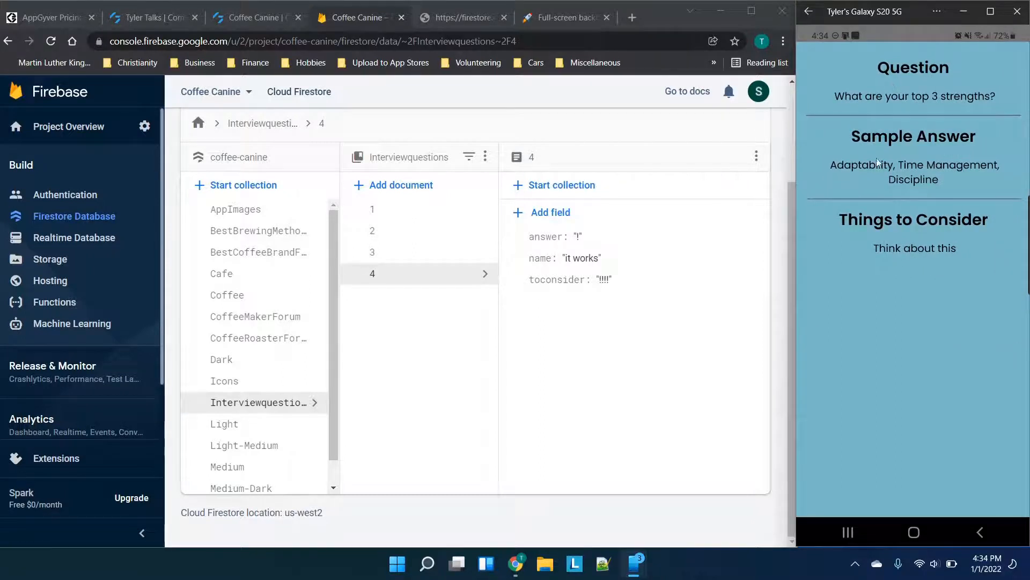
pyautogui.click(806, 13)
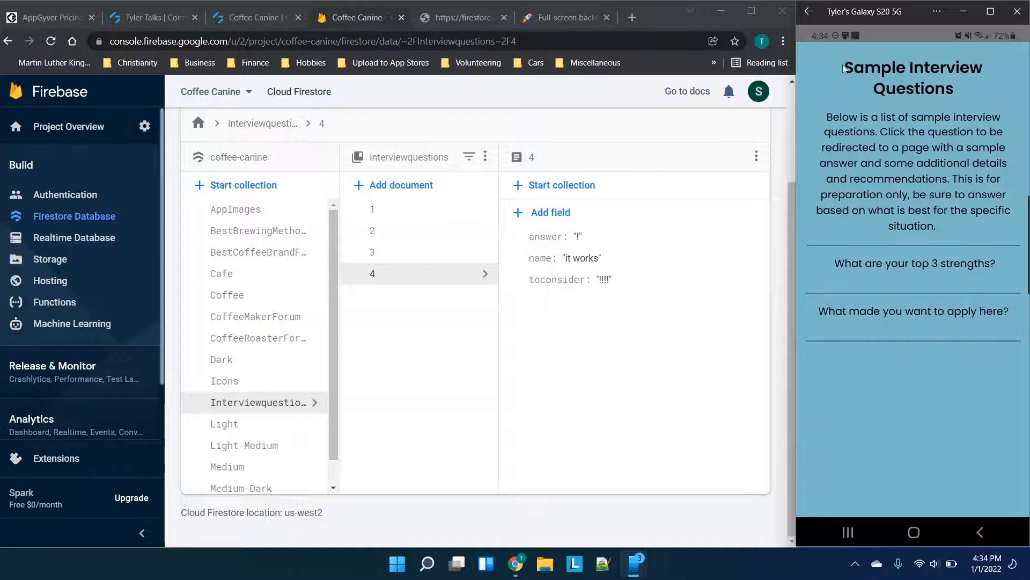
pyautogui.click(810, 13)
pyautogui.click(811, 13)
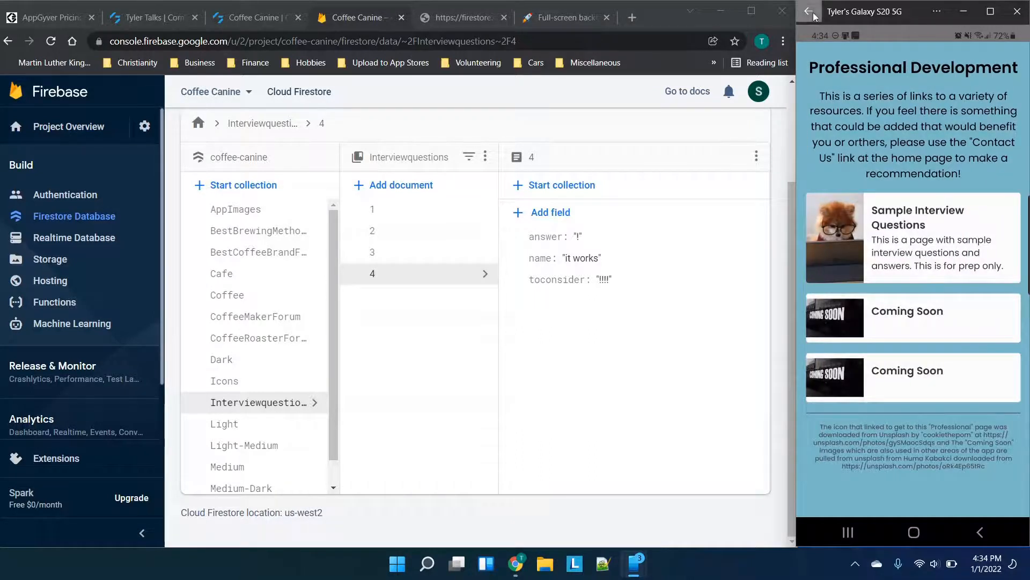
pyautogui.click(848, 212)
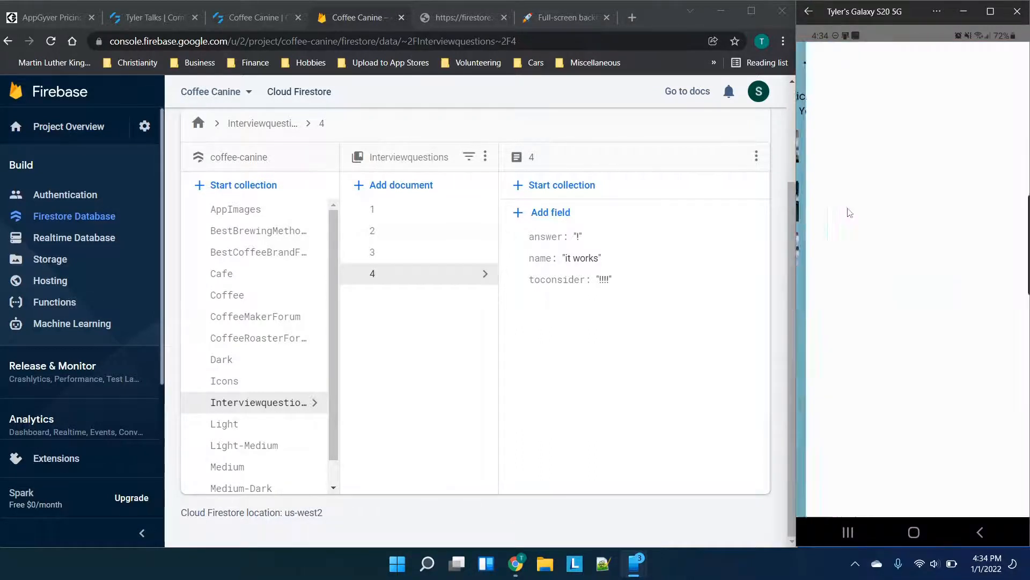
pyautogui.click(812, 12)
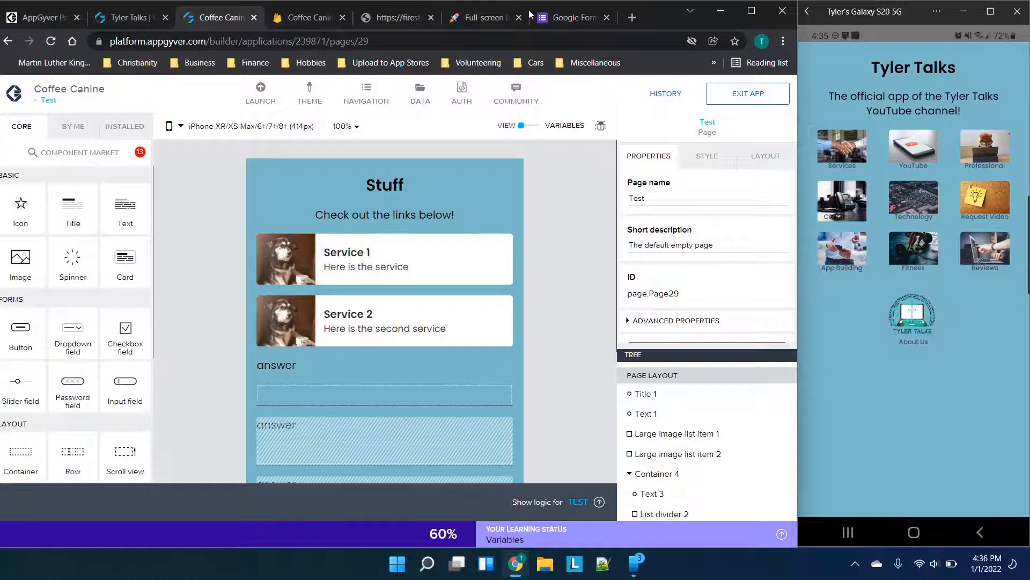
# Switch to Google Forms and create a blank form
pyautogui.click(546, 18)
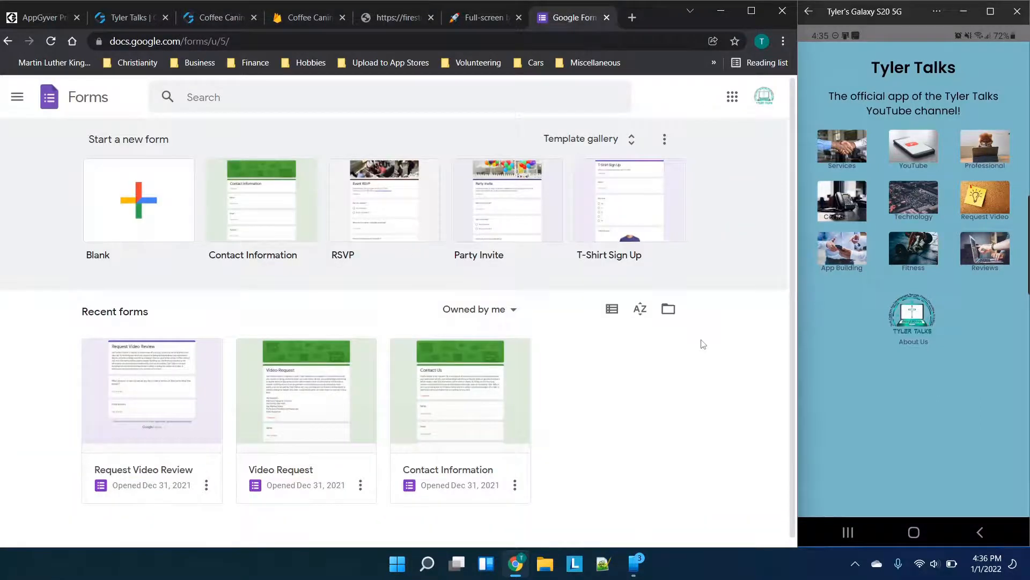
pyautogui.click(107, 188)
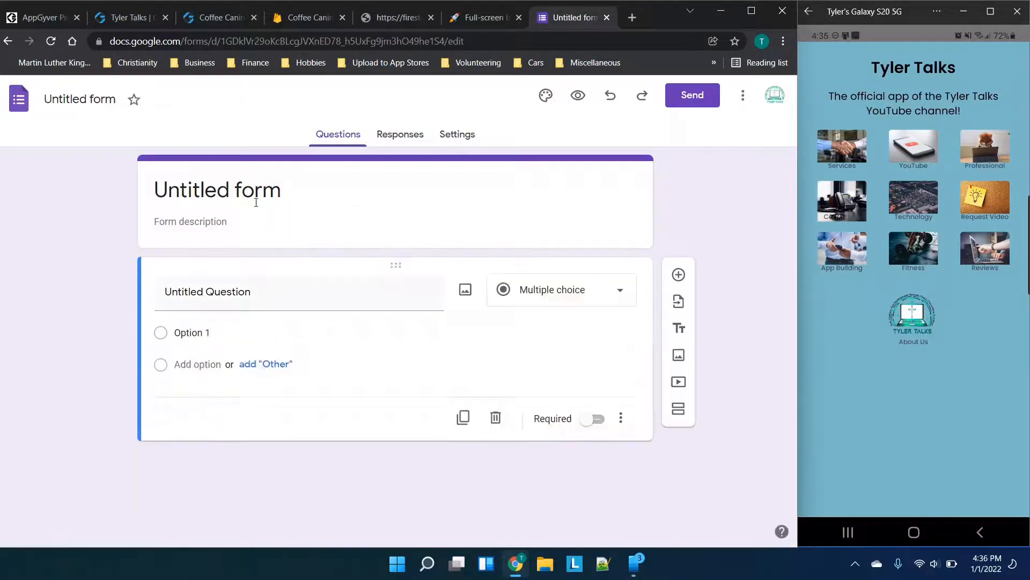
# Title the form "Request" and enter "description" as its form description
pyautogui.click(278, 190)
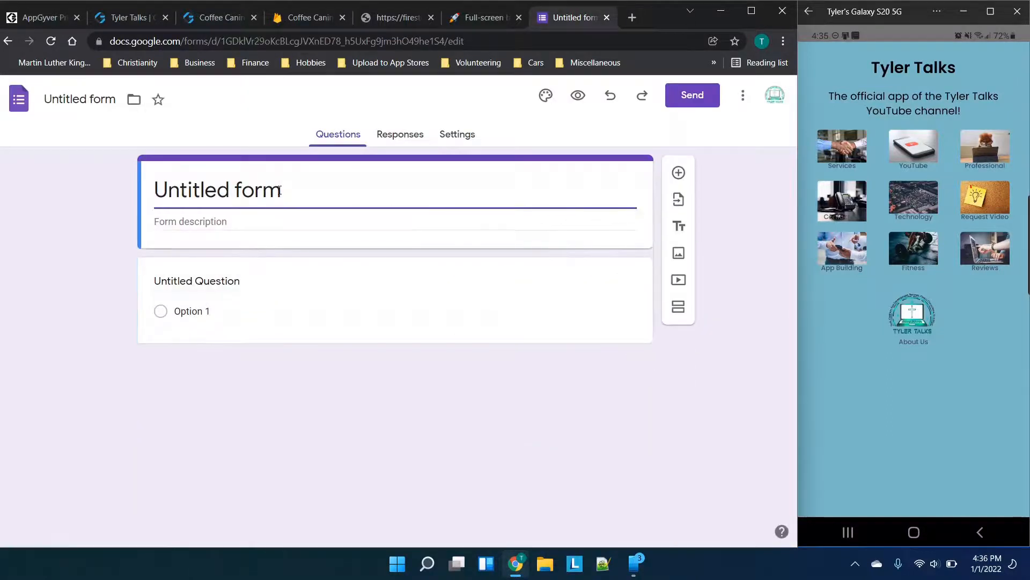
pyautogui.hotkey('ctrl', 'a')
pyautogui.write('Request')
pyautogui.click(242, 219)
pyautogui.write('descripti')
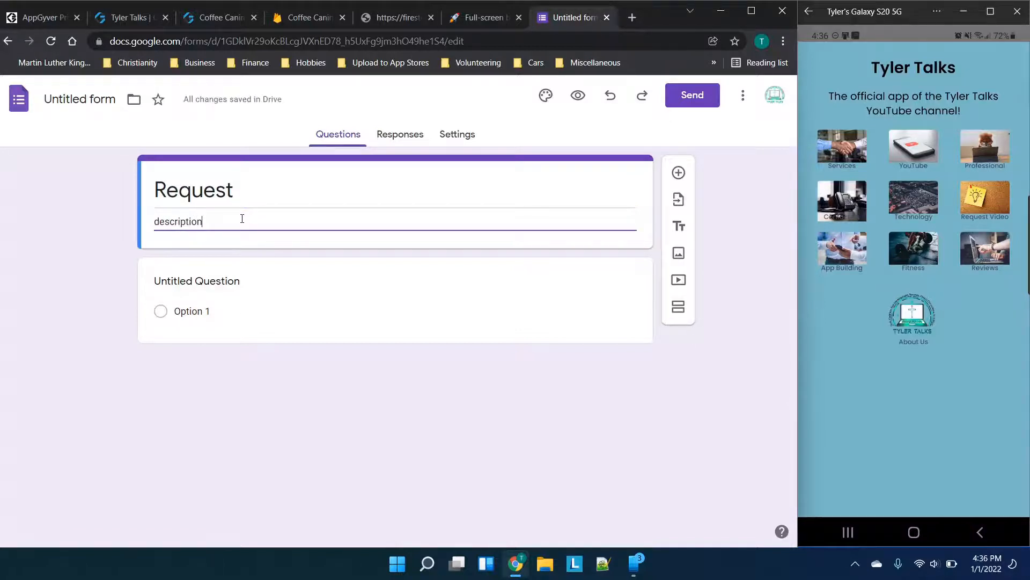
# Title the multiple-choice question "Question" and name the form file "Name"
pyautogui.click(283, 269)
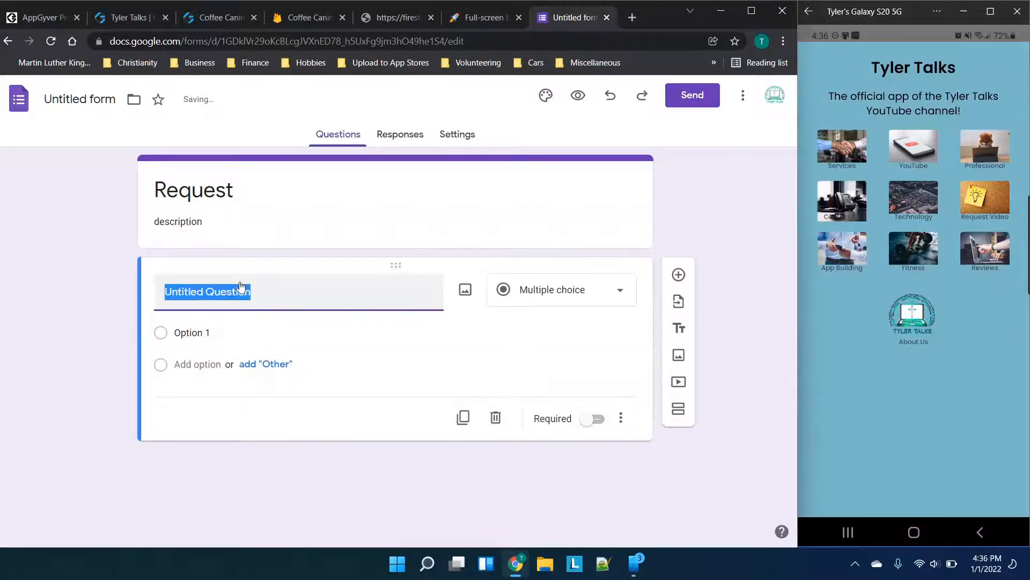
pyautogui.write('Questi')
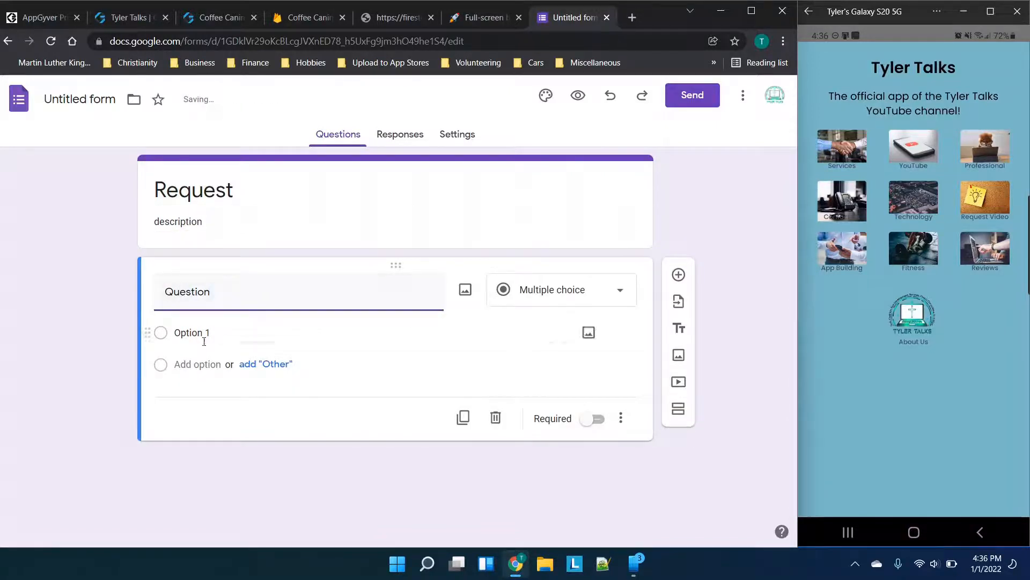
pyautogui.click(579, 288)
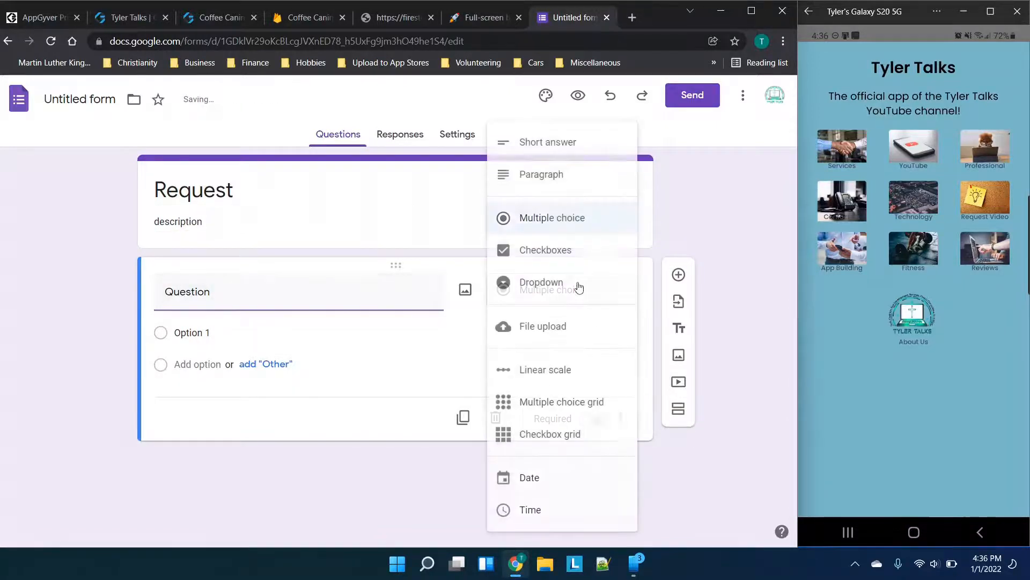
pyautogui.click(379, 472)
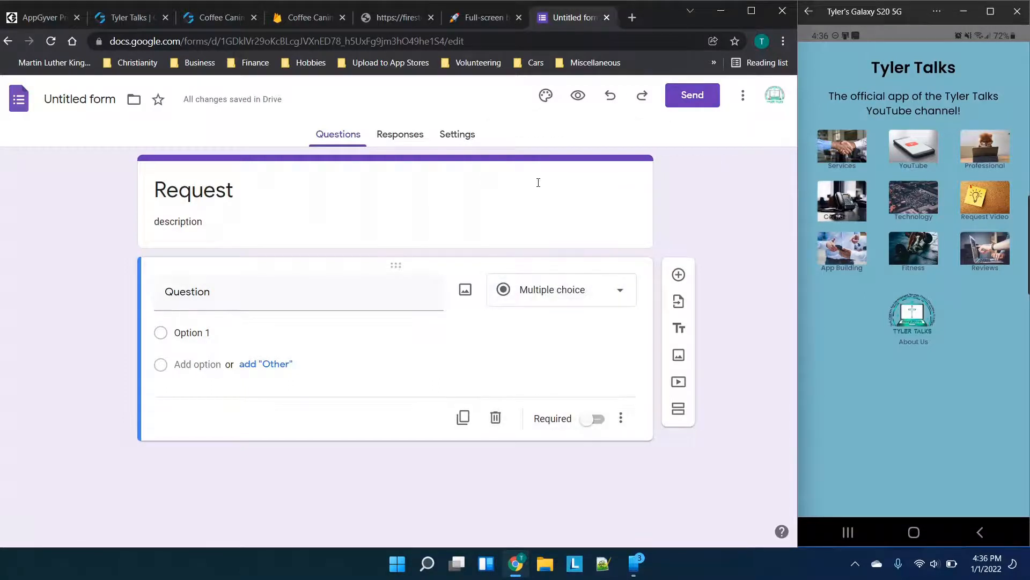
pyautogui.click(81, 92)
pyautogui.write('Name')
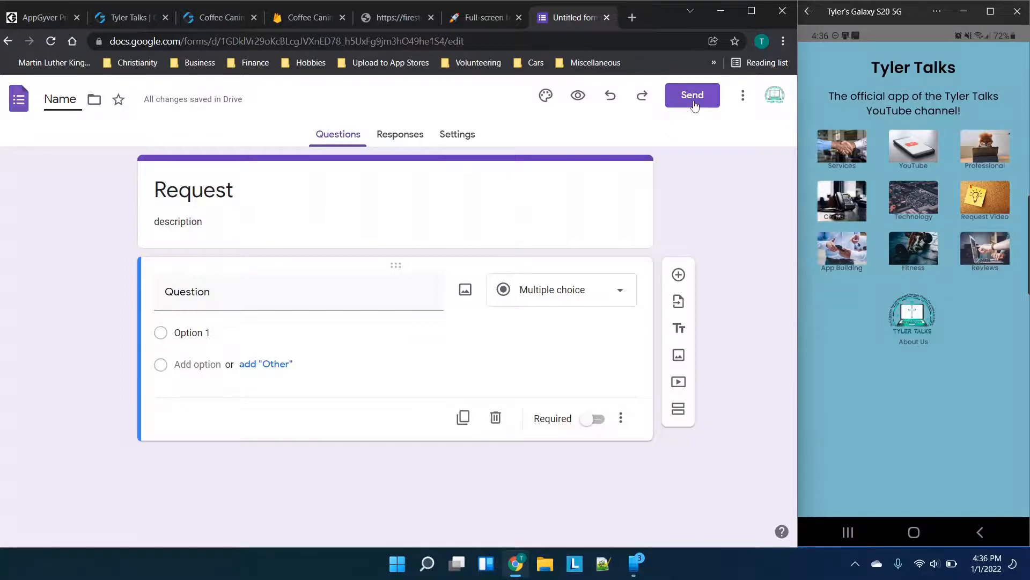
# Copy the form's shareable link from the send options and close the Send form dialog
pyautogui.click(694, 102)
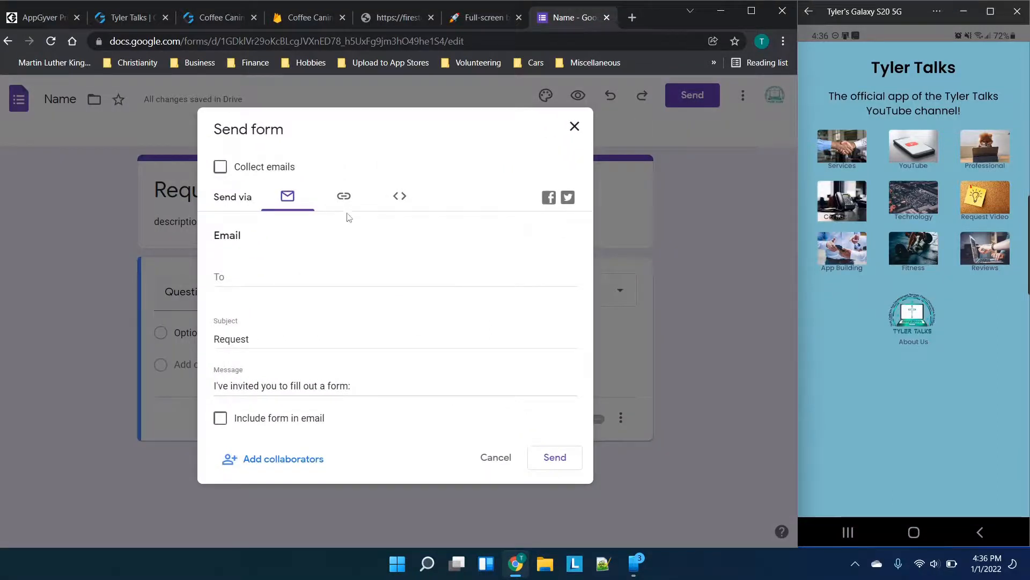
pyautogui.click(344, 196)
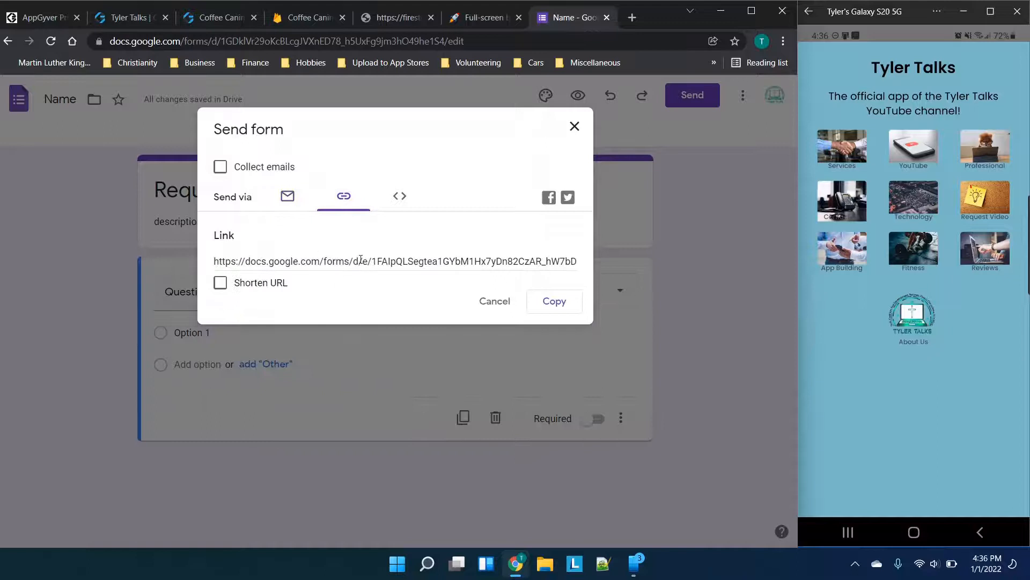
pyautogui.click(358, 260)
pyautogui.click(554, 299)
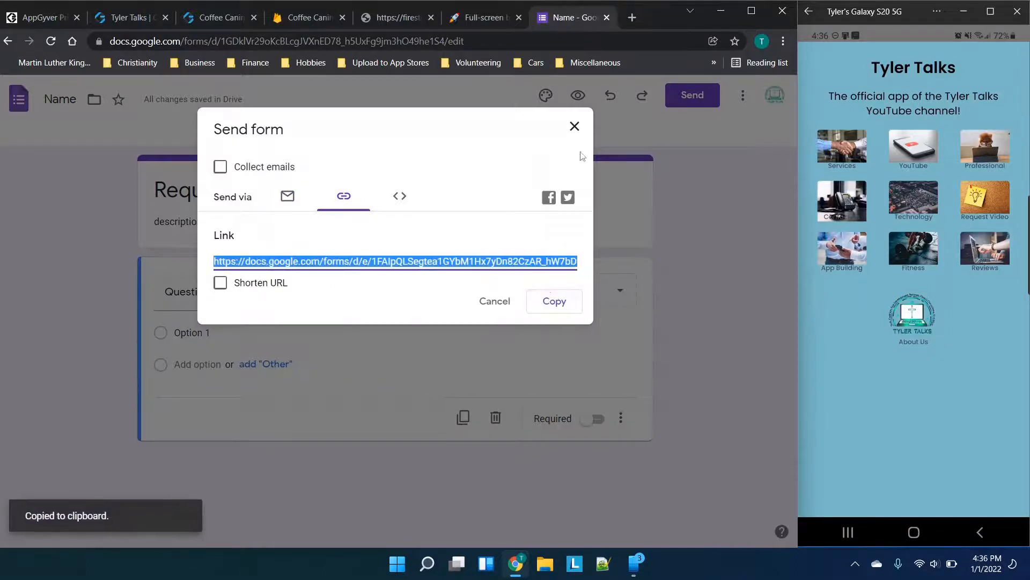
pyautogui.click(574, 127)
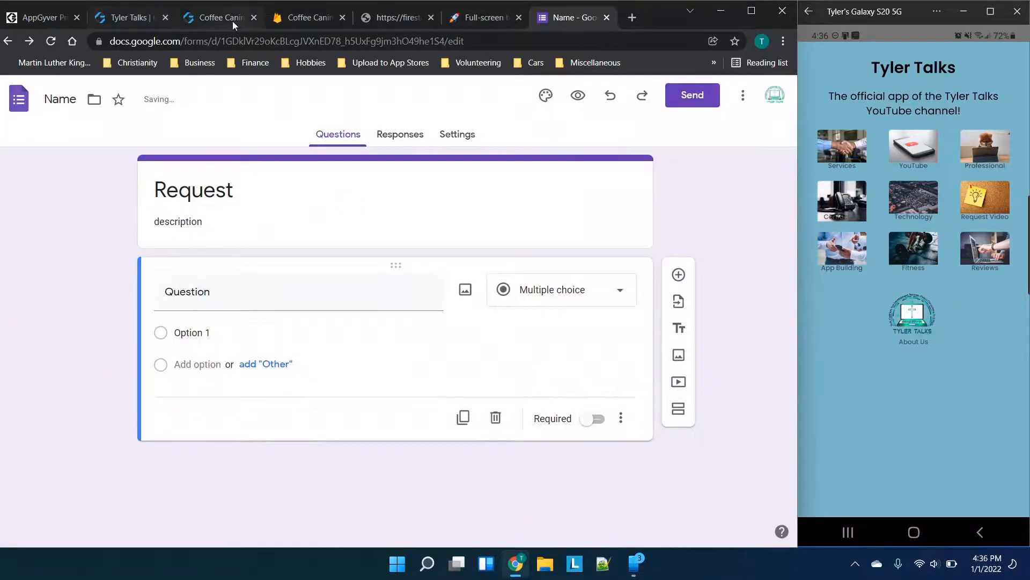
# Switch to the Coffee Canine app in AppGyver, set the Service 2 item's Open web browser URL to the copied form link, and save
pyautogui.click(233, 21)
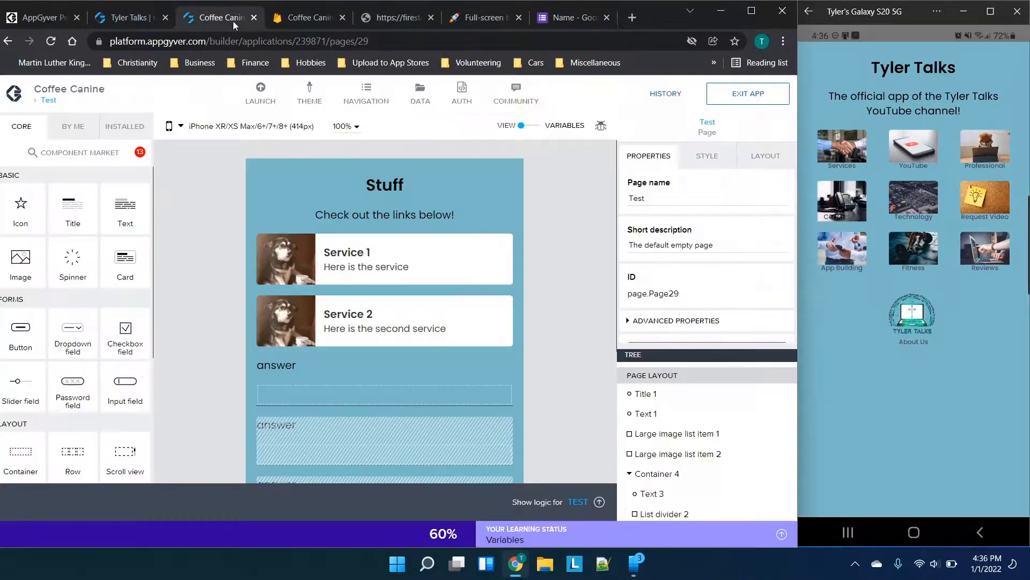
pyautogui.click(452, 268)
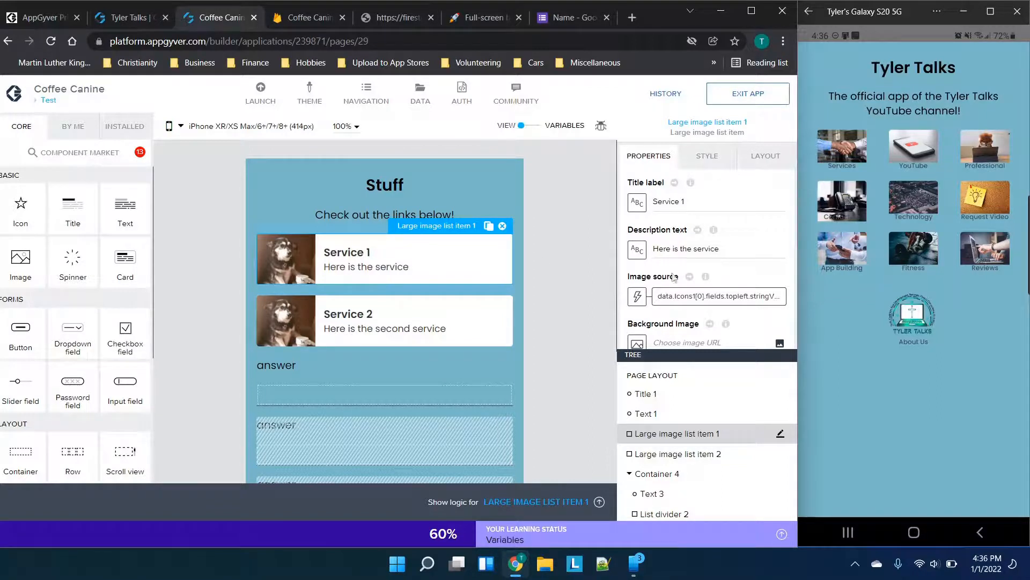
pyautogui.scroll(-2, 689, 275)
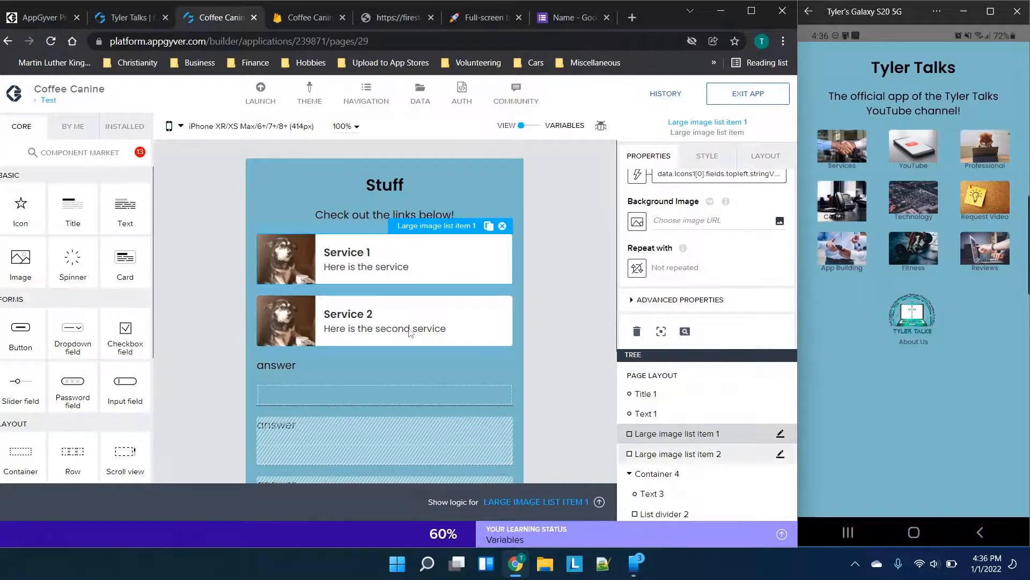
pyautogui.click(376, 322)
pyautogui.click(599, 501)
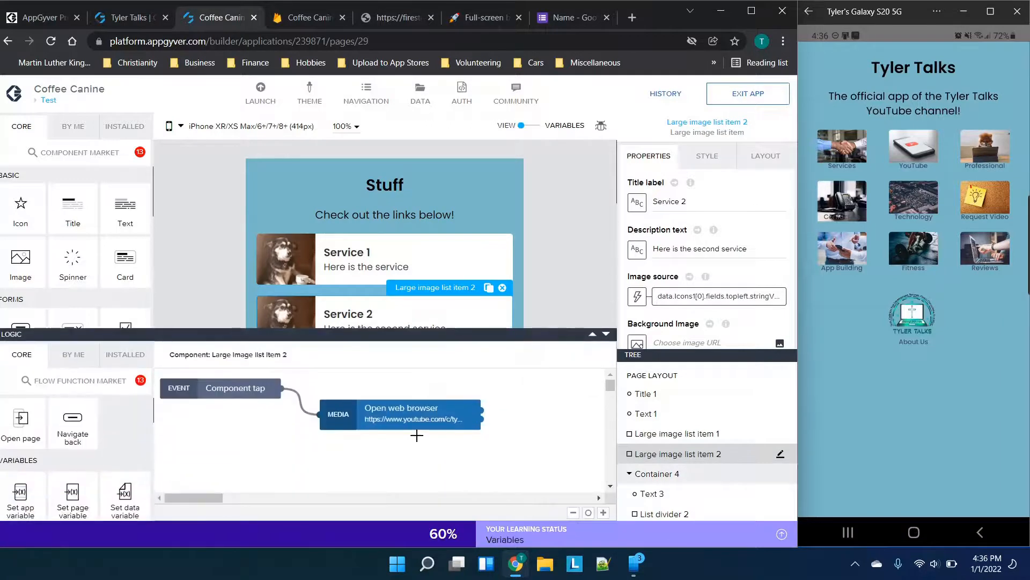
pyautogui.click(391, 415)
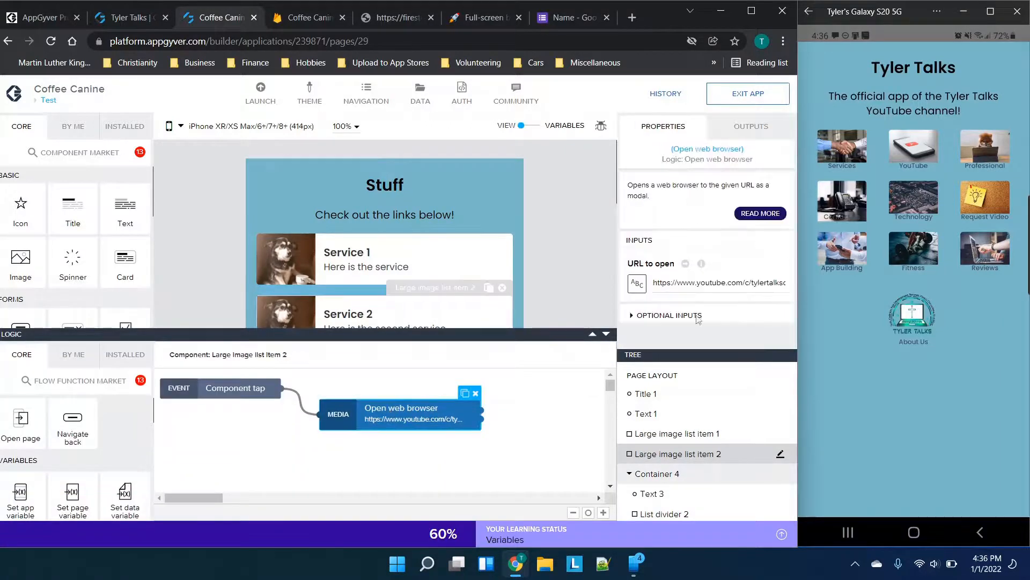
pyautogui.tripleClick(664, 287)
pyautogui.hotkey('ctrl', 'v')
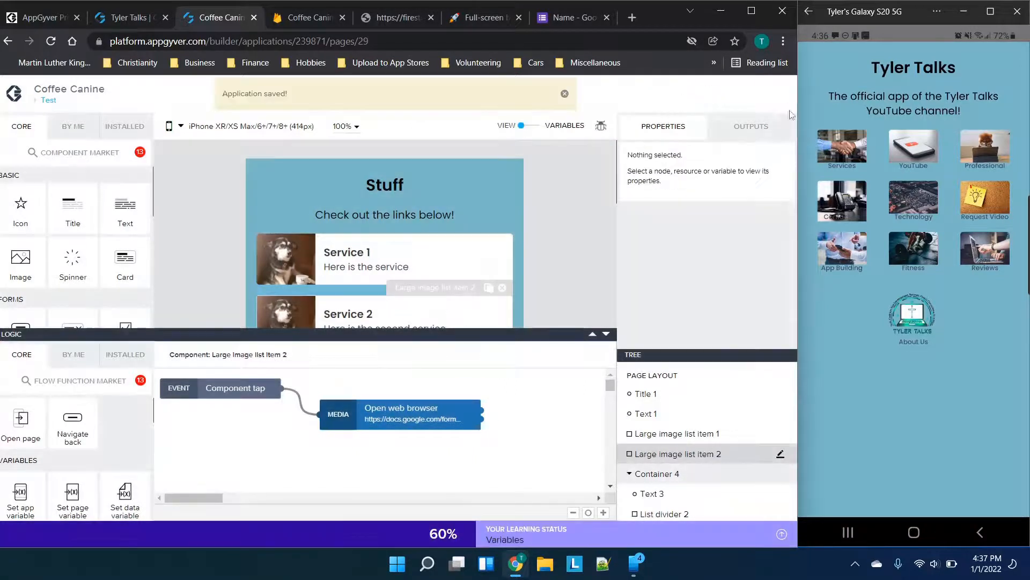
# Test the Service 2 form link on the Test page of Coffee Canine on the phone, and return to the list of apps
pyautogui.click(808, 17)
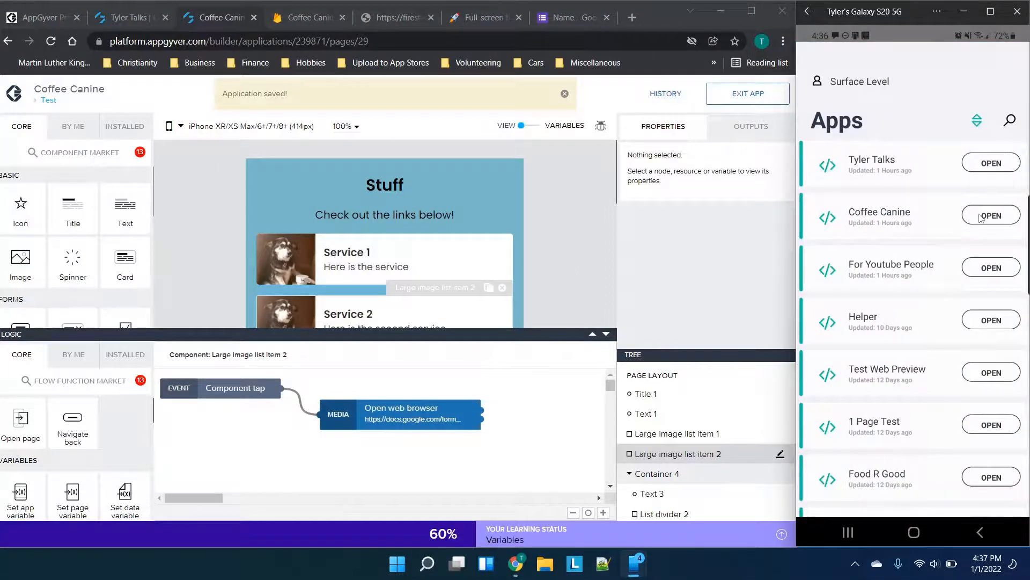
pyautogui.click(980, 217)
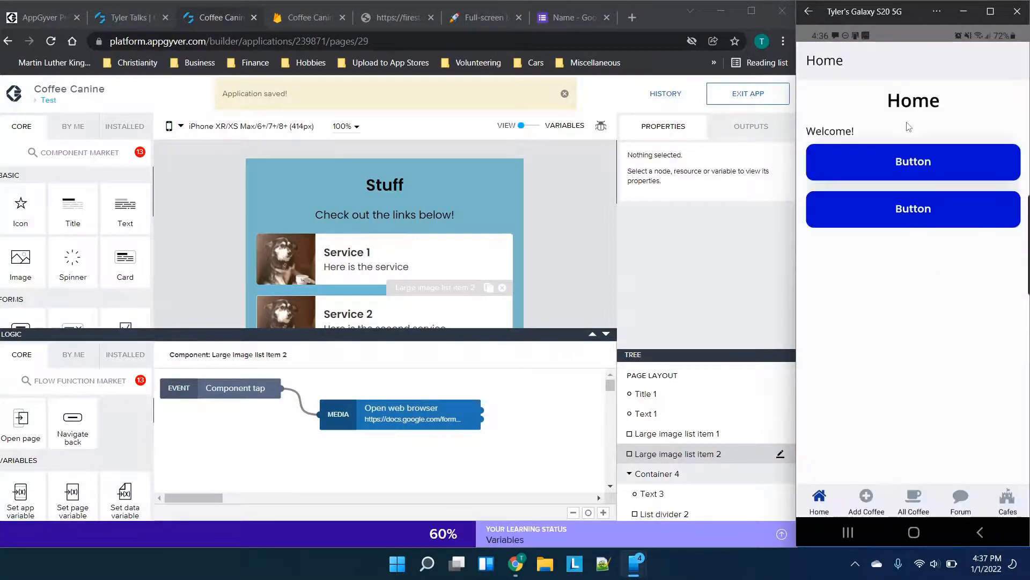
pyautogui.click(913, 168)
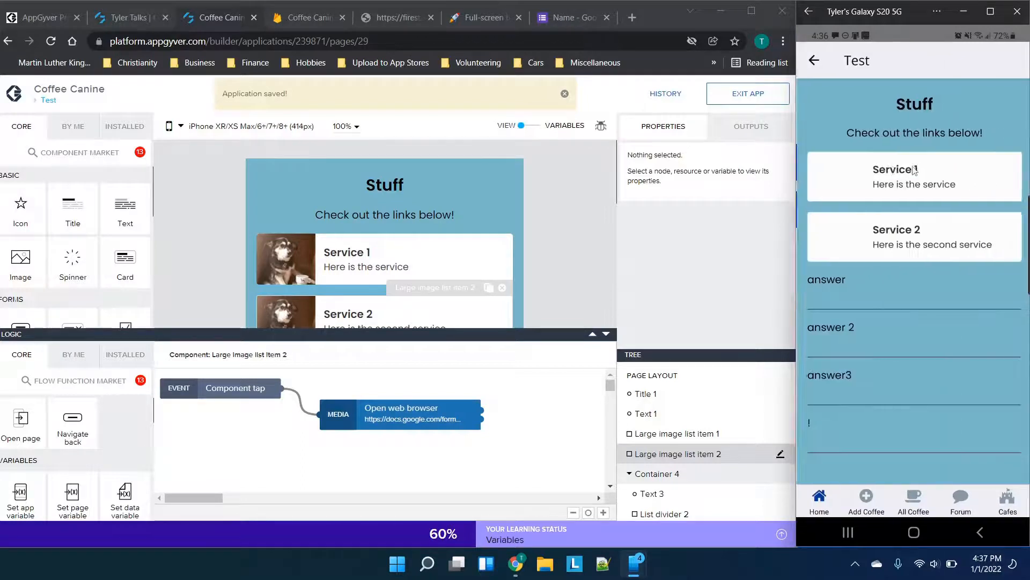
pyautogui.click(902, 243)
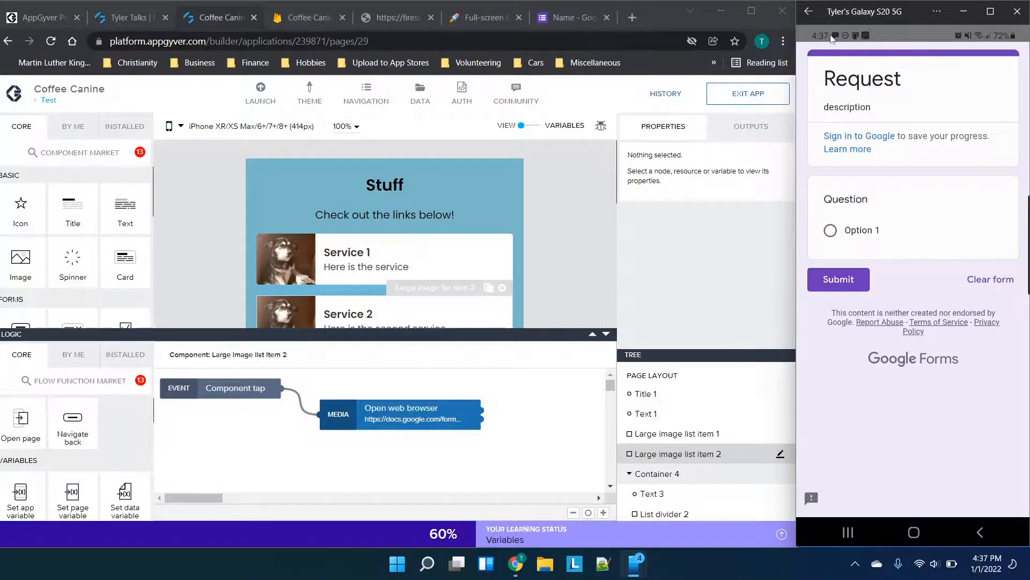
pyautogui.click(809, 13)
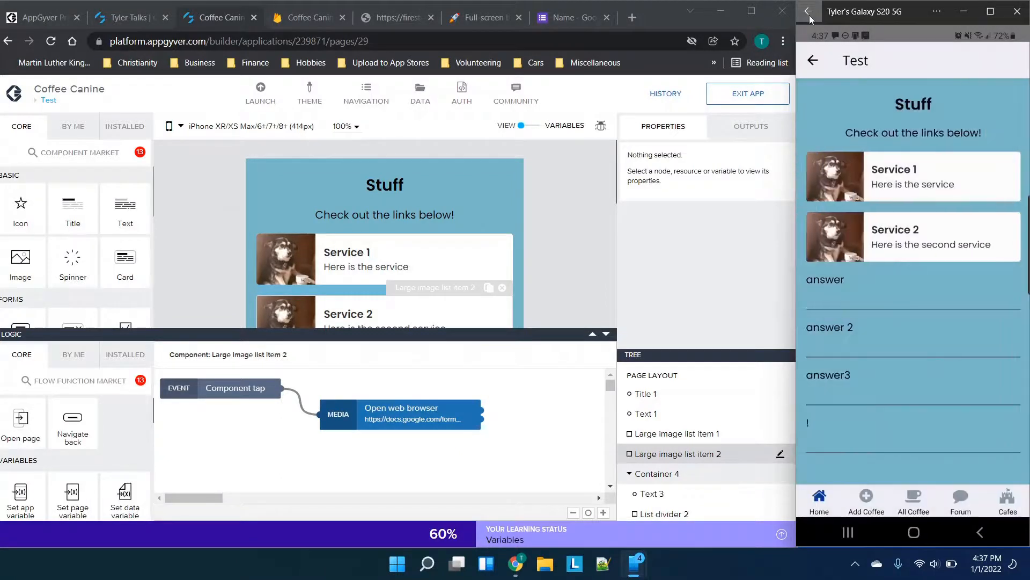
pyautogui.click(809, 15)
pyautogui.click(811, 15)
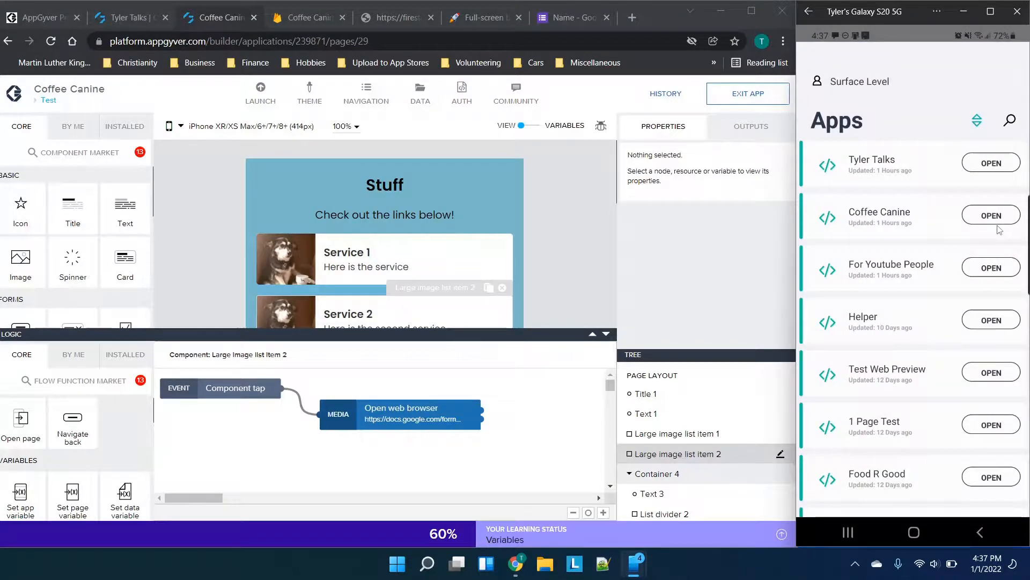
# Open the Tyler Talks app on the phone and look through its Contact Us, Technology and Request Video pages
pyautogui.click(991, 163)
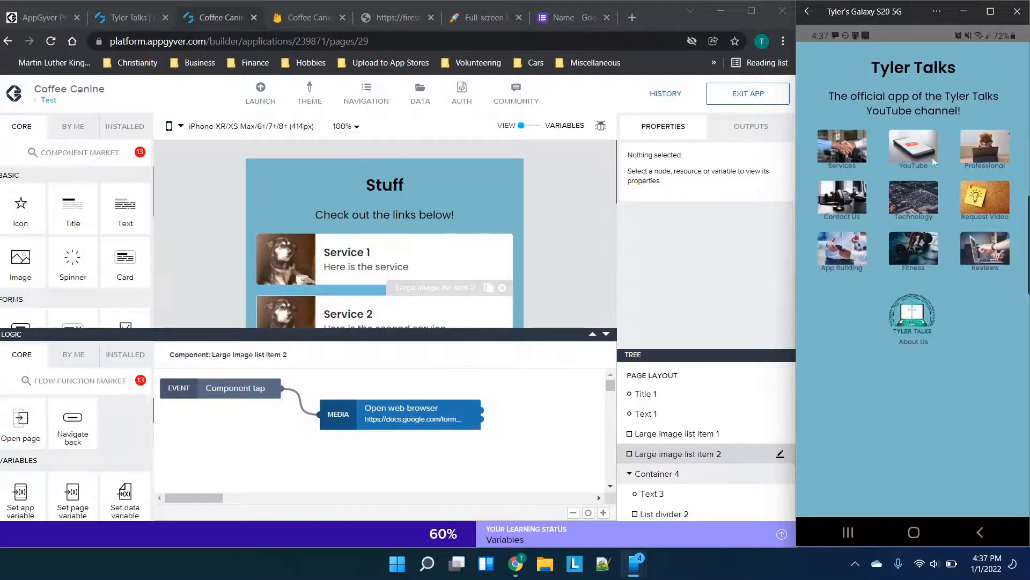
pyautogui.click(861, 199)
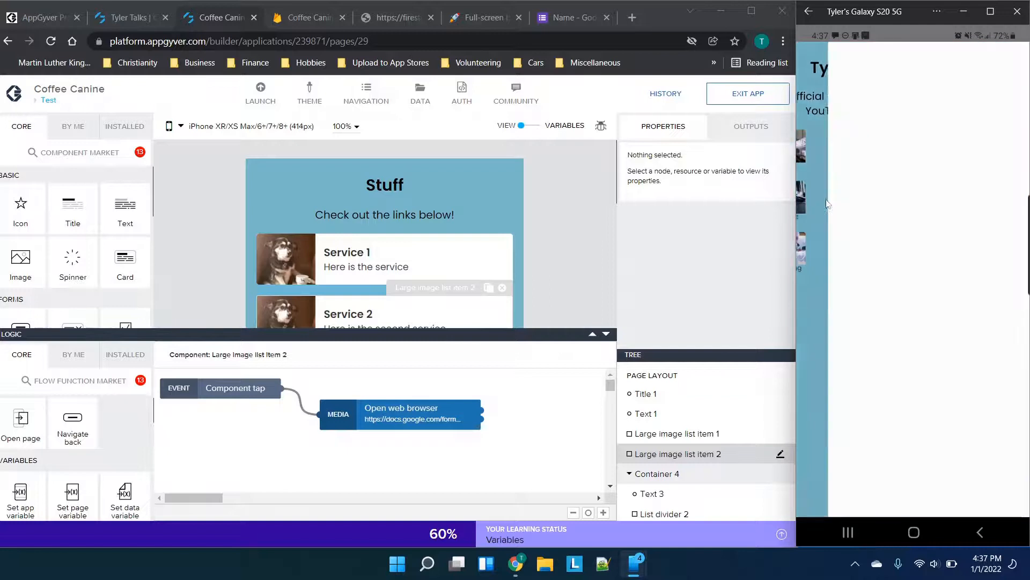
pyautogui.click(809, 21)
pyautogui.click(910, 195)
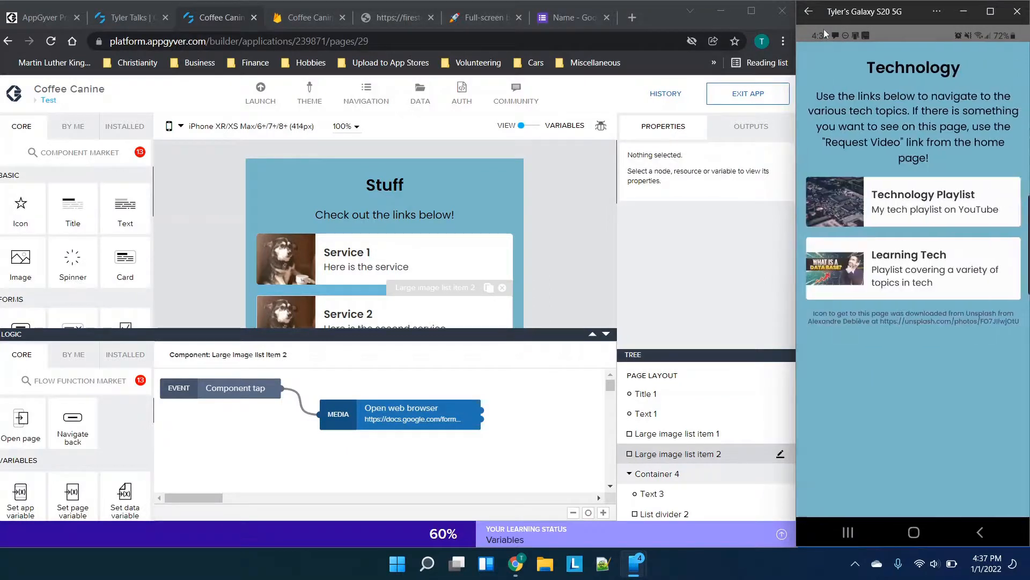
pyautogui.click(810, 17)
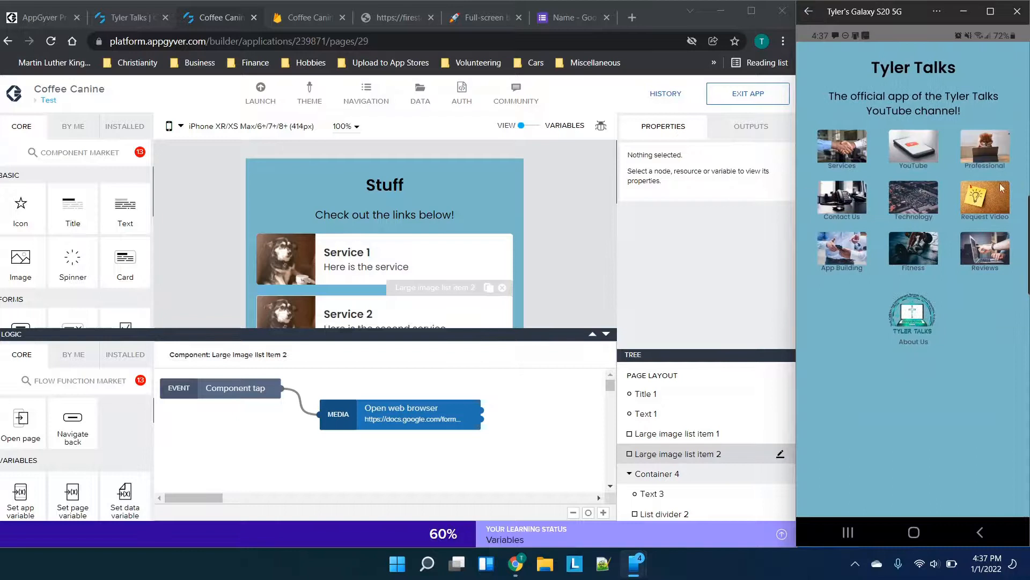
pyautogui.click(993, 199)
pyautogui.click(812, 17)
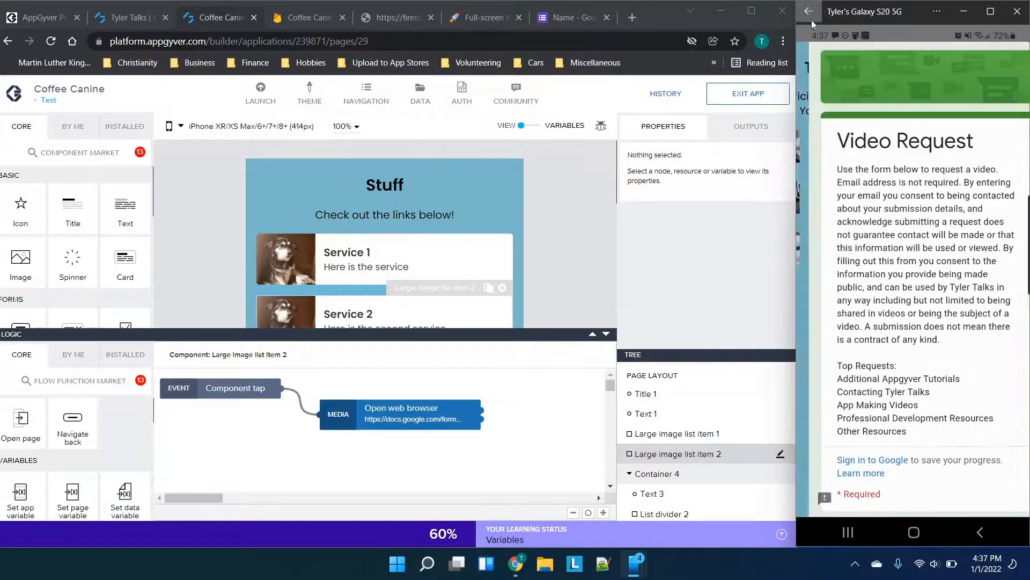
# Look through the App Building and Fitness pages of Tyler Talks and the video review request form on its Reviews page
pyautogui.click(851, 249)
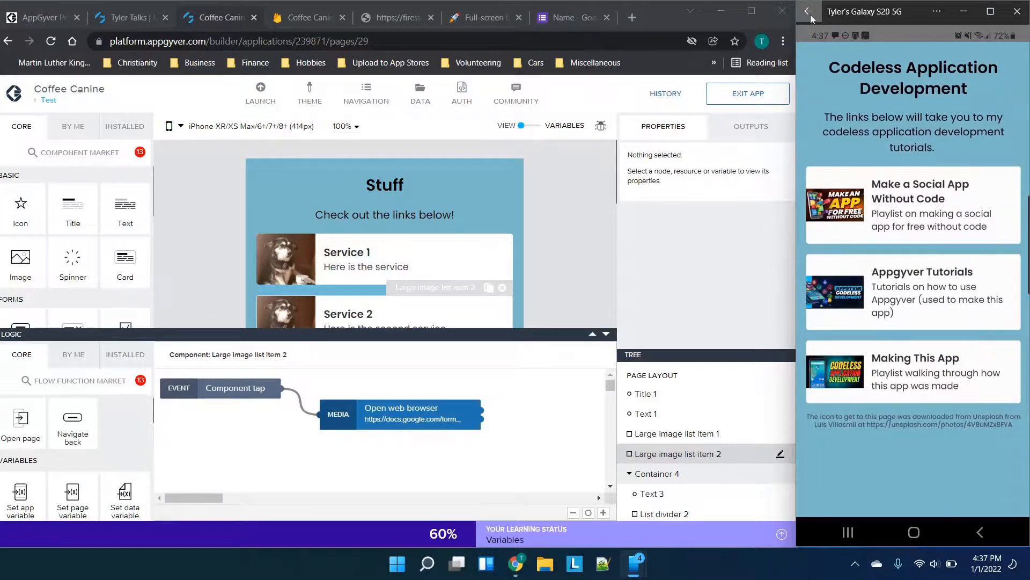
pyautogui.click(810, 15)
pyautogui.click(913, 250)
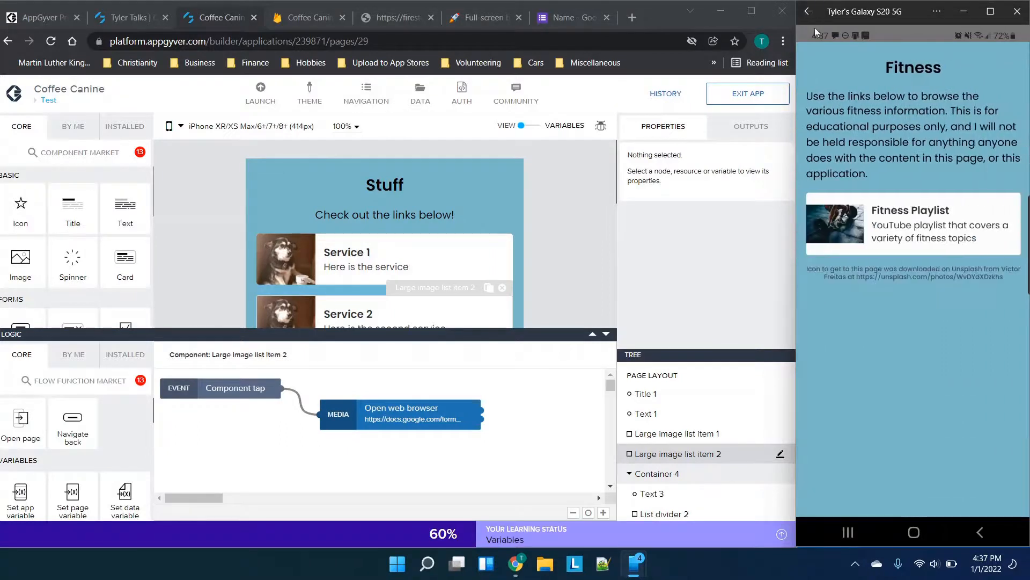
pyautogui.click(809, 14)
pyautogui.click(990, 262)
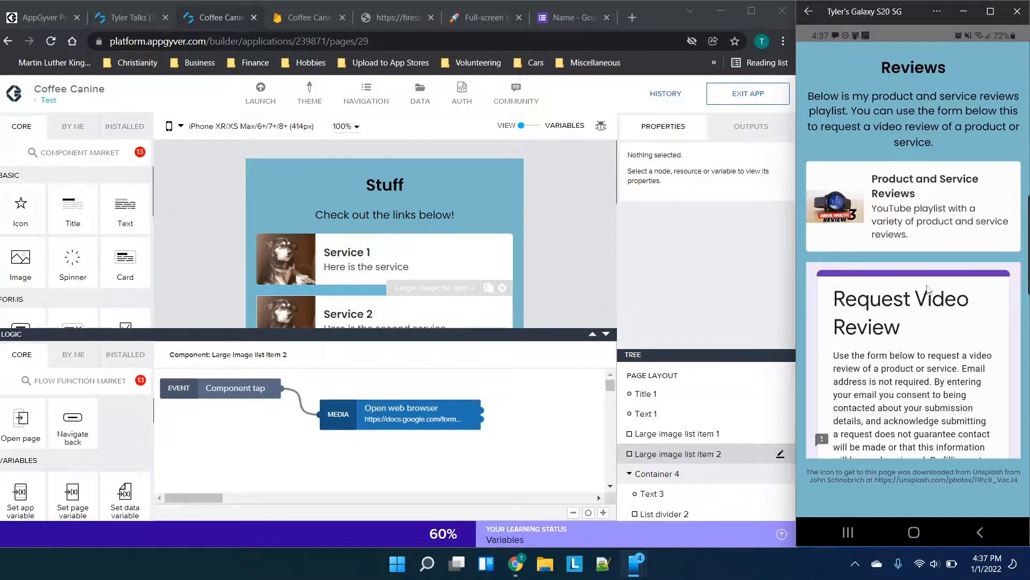
pyautogui.scroll(-5, 931, 387)
pyautogui.scroll(-3, 933, 388)
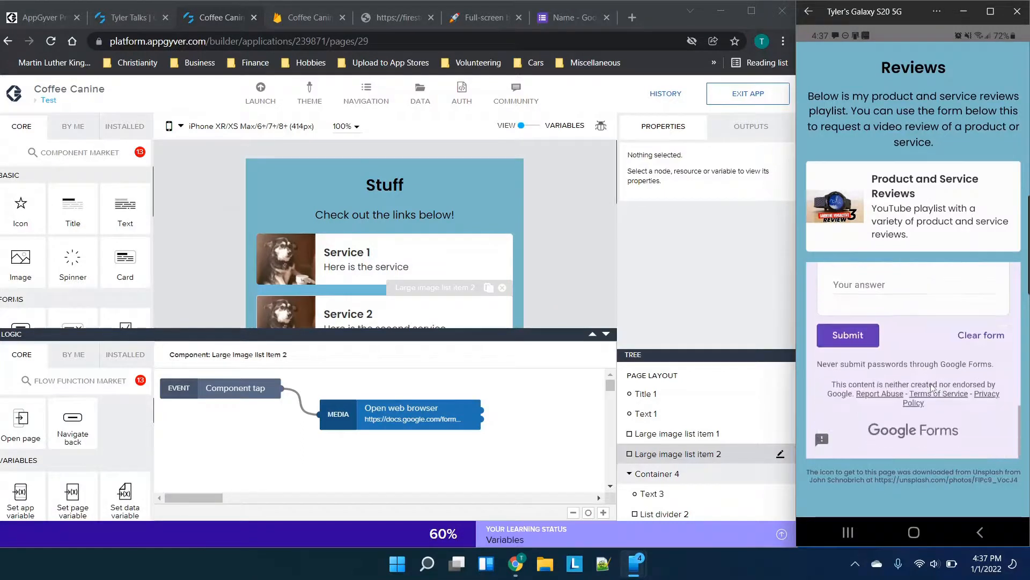
# Open the About Us page of Tyler Talks and read through its site, privacy, terms and data policy sections
pyautogui.rightClick(876, 182)
pyautogui.click(903, 331)
pyautogui.scroll(-5, 925, 189)
pyautogui.scroll(4, 925, 189)
pyautogui.scroll(-5, 925, 188)
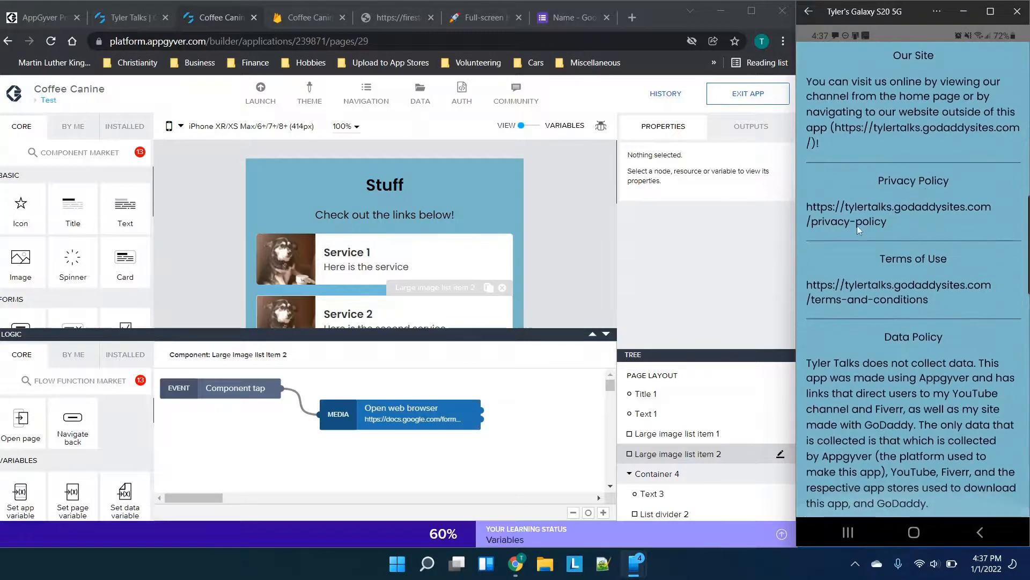
pyautogui.scroll(5, 891, 208)
pyautogui.scroll(3, 891, 207)
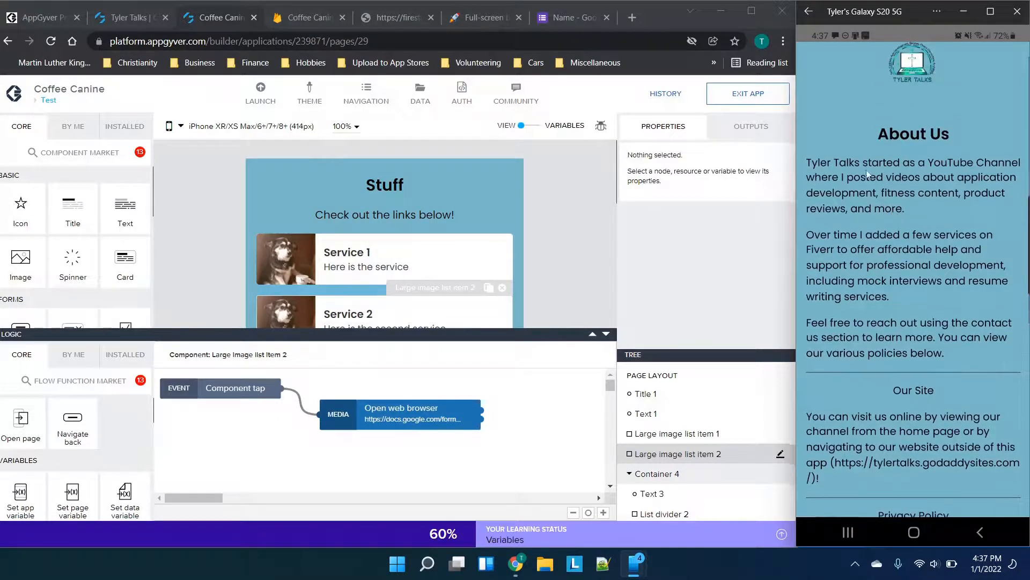
pyautogui.scroll(-3, 362, 198)
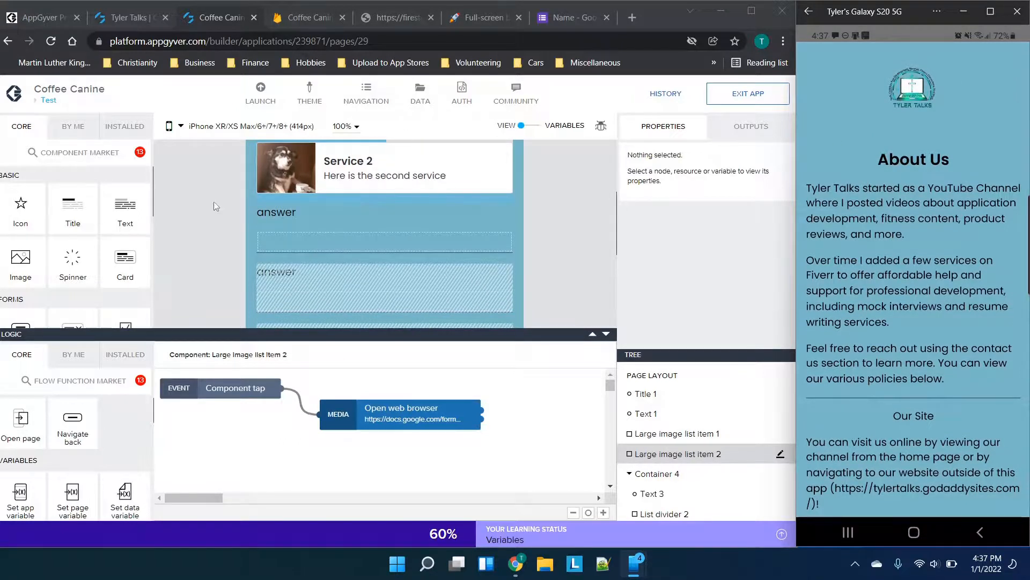
# Add a text component between the Stuff title and the links text, and choose a formula binding for its content
pyautogui.scroll(3, 356, 210)
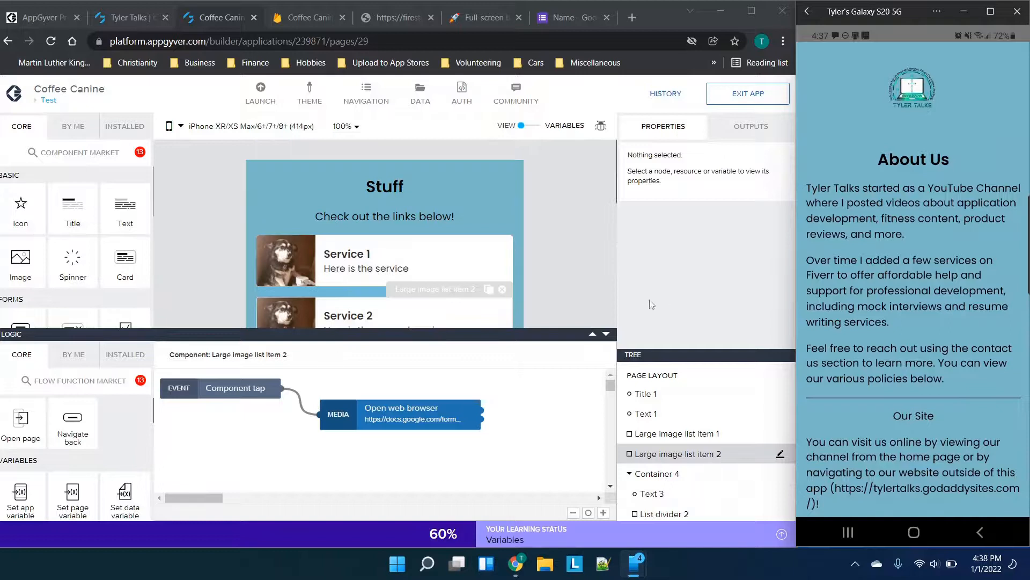
pyautogui.click(606, 333)
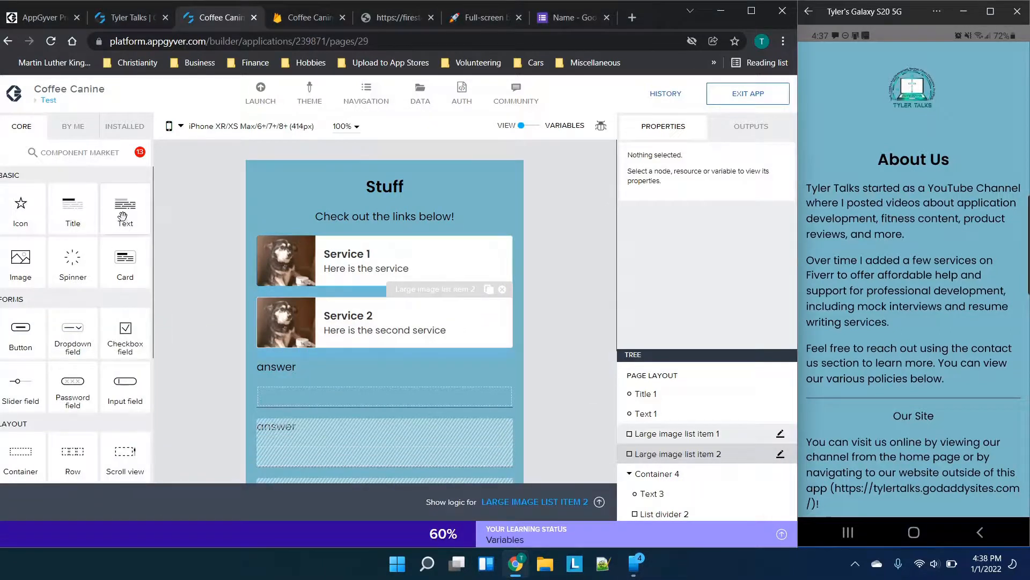
pyautogui.moveTo(128, 222); pyautogui.dragTo(413, 215)
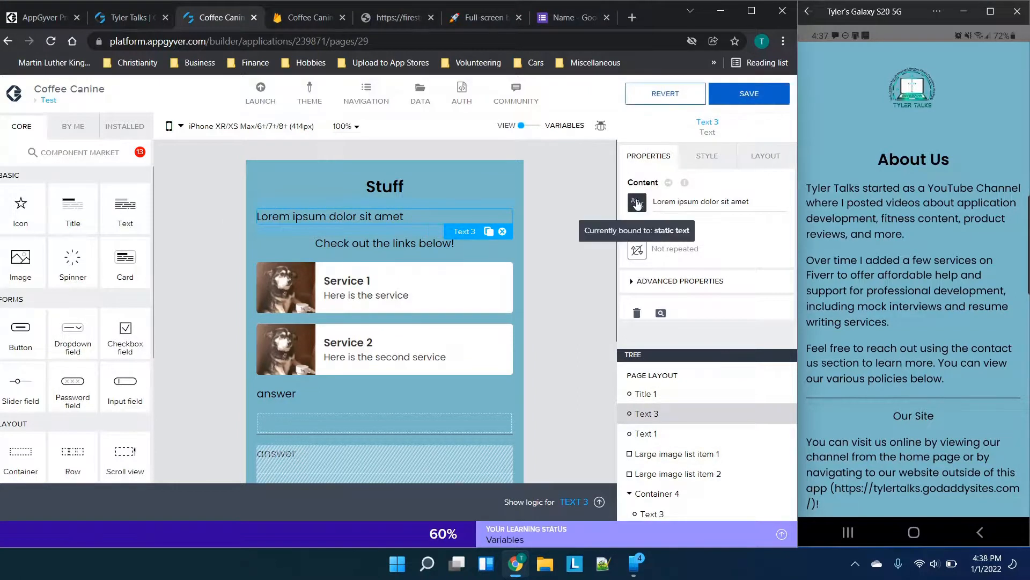
pyautogui.click(637, 201)
pyautogui.click(514, 310)
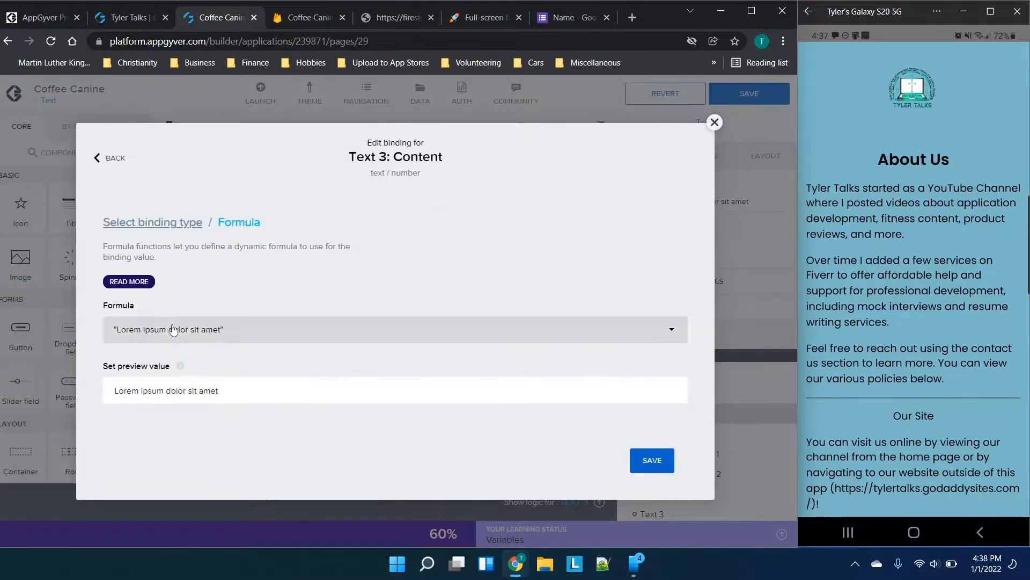
# Clear the placeholder formula to browse the data variables, and discard the binding together with the added text component
pyautogui.click(172, 329)
pyautogui.tripleClick(87, 218)
pyautogui.click(251, 261)
pyautogui.moveTo(251, 262); pyautogui.dragTo(189, 261)
pyautogui.click(122, 263)
pyautogui.hotkey('ctrl', 'a')
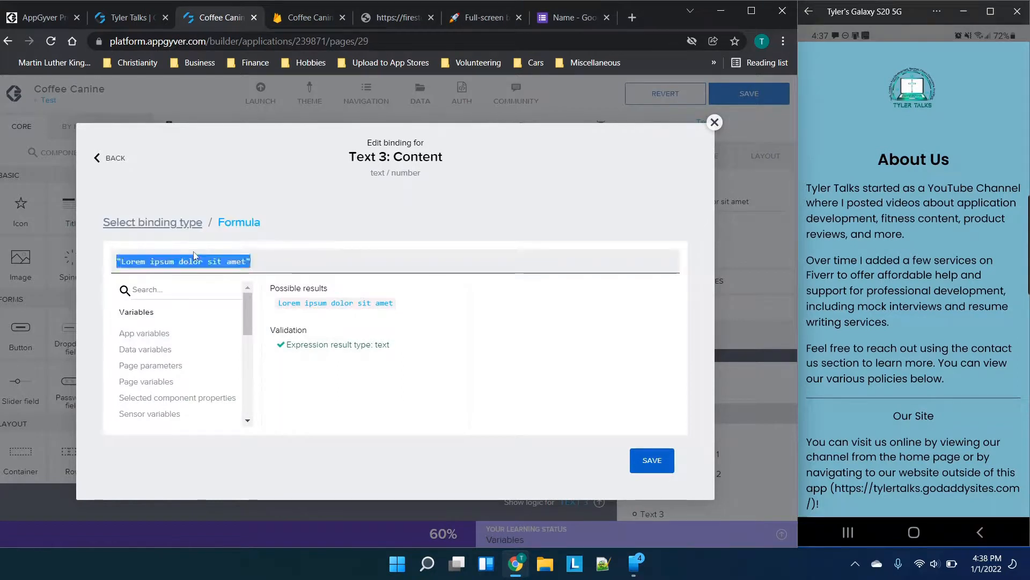
pyautogui.press('BackSpace')
pyautogui.click(157, 350)
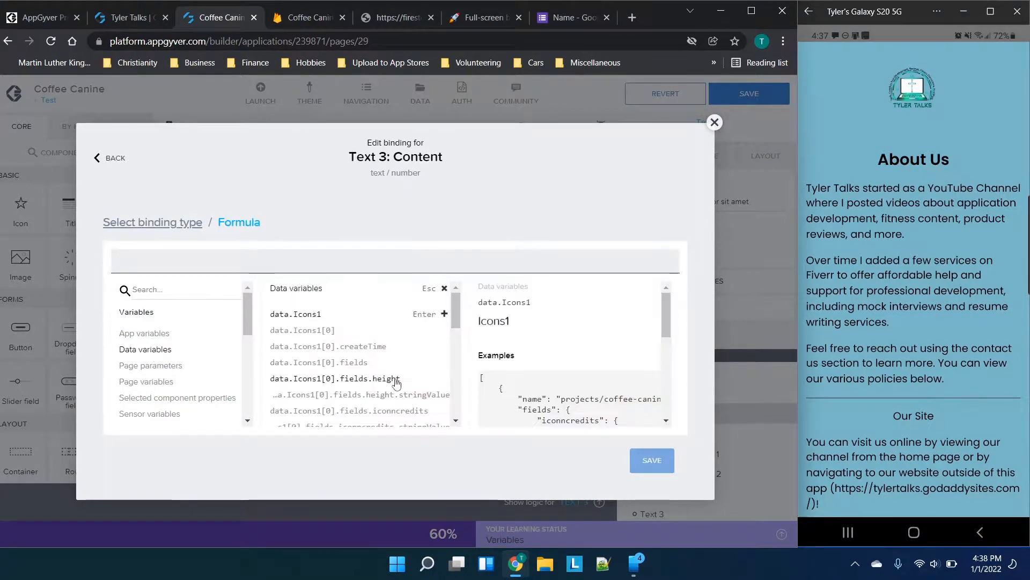
pyautogui.scroll(-2, 394, 386)
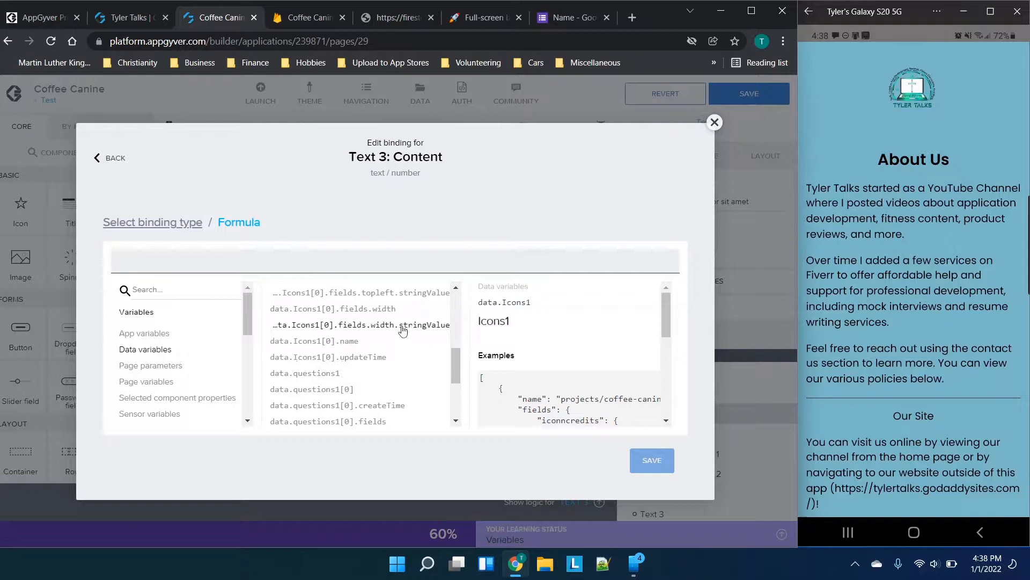
pyautogui.click(714, 122)
pyautogui.click(503, 232)
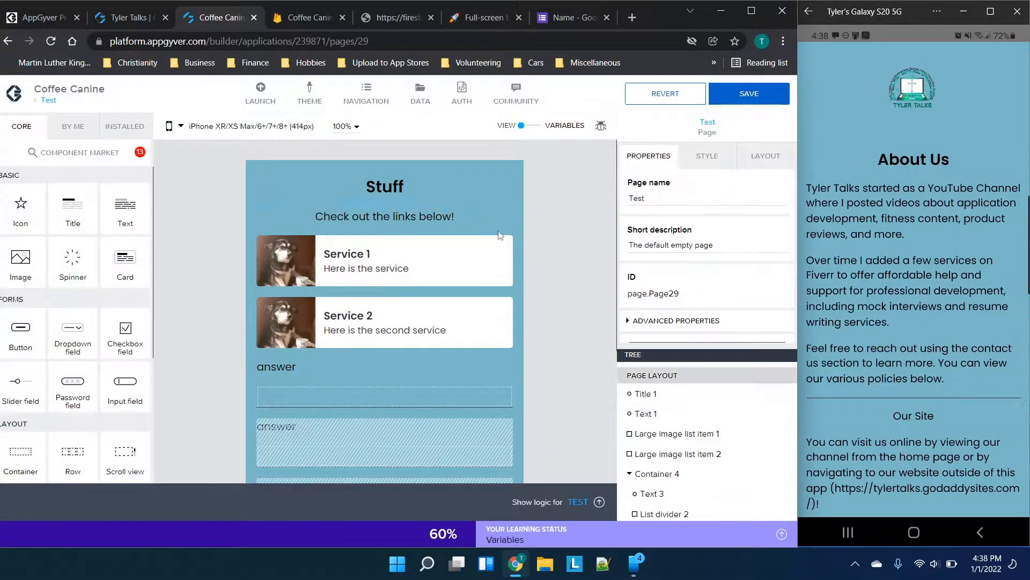
# Save the Coffee Canine application and switch to the mirrored phone window
pyautogui.click(735, 96)
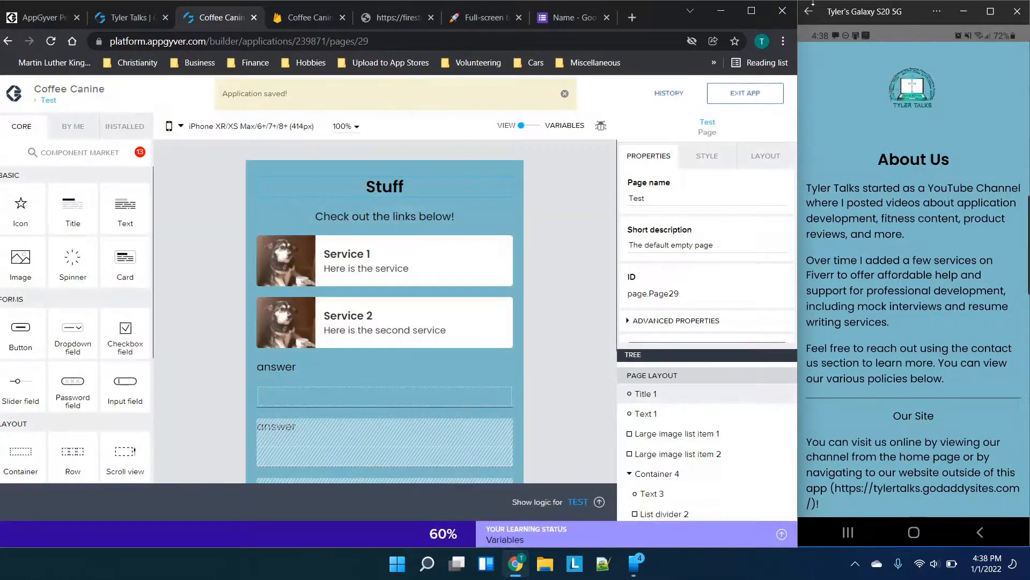
pyautogui.click(809, 15)
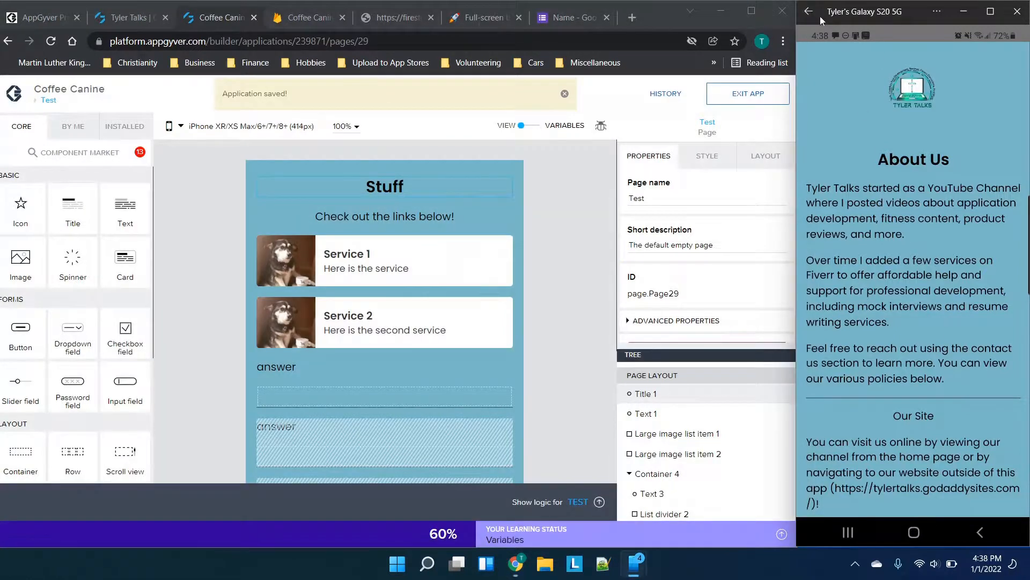